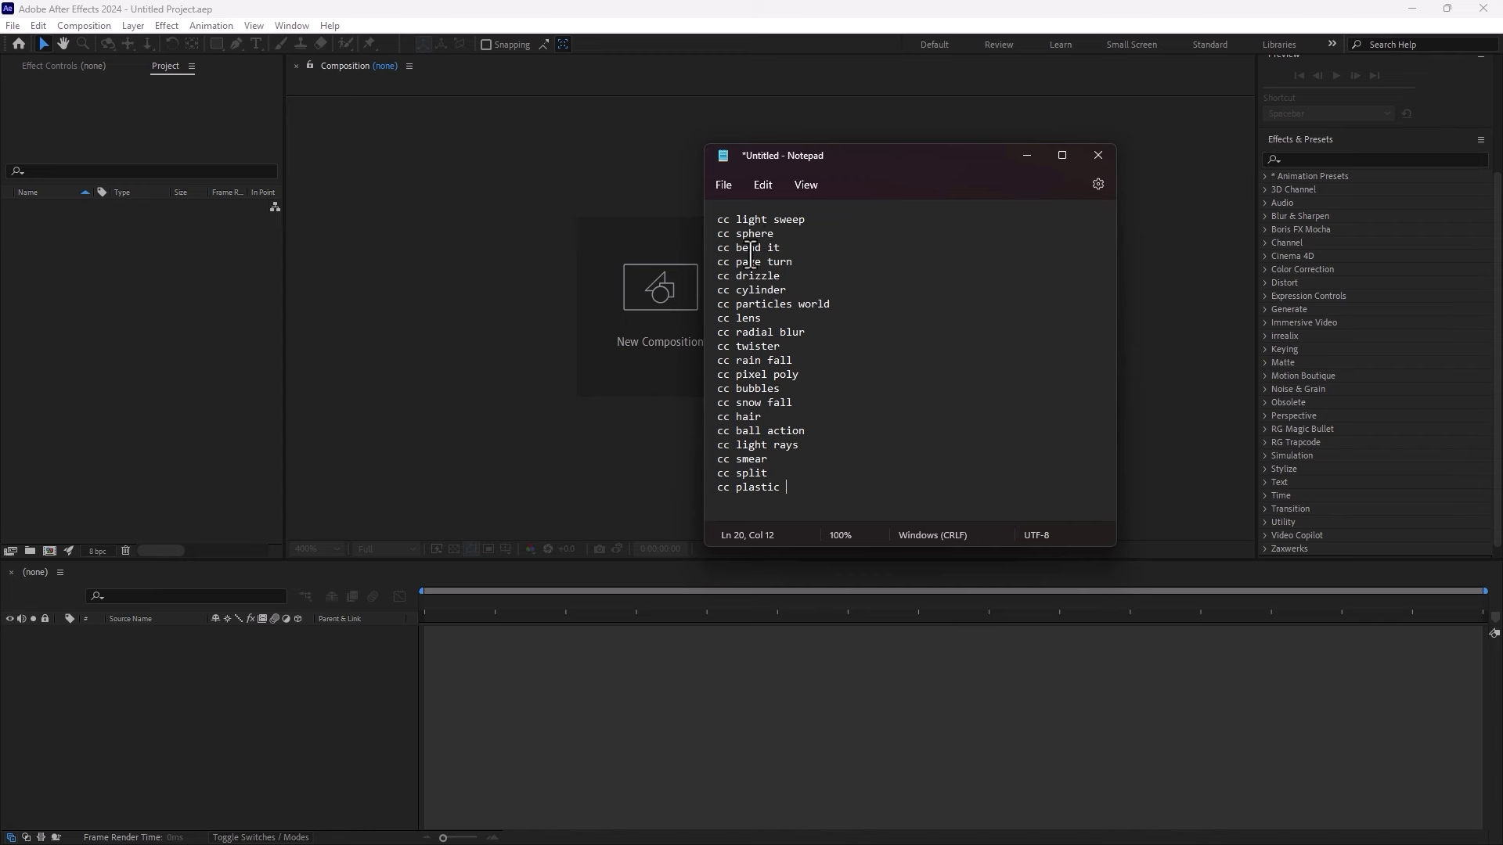
# Bring the empty After Effects project in front of the Notepad list of CC effects.
pyautogui.click(460, 321)
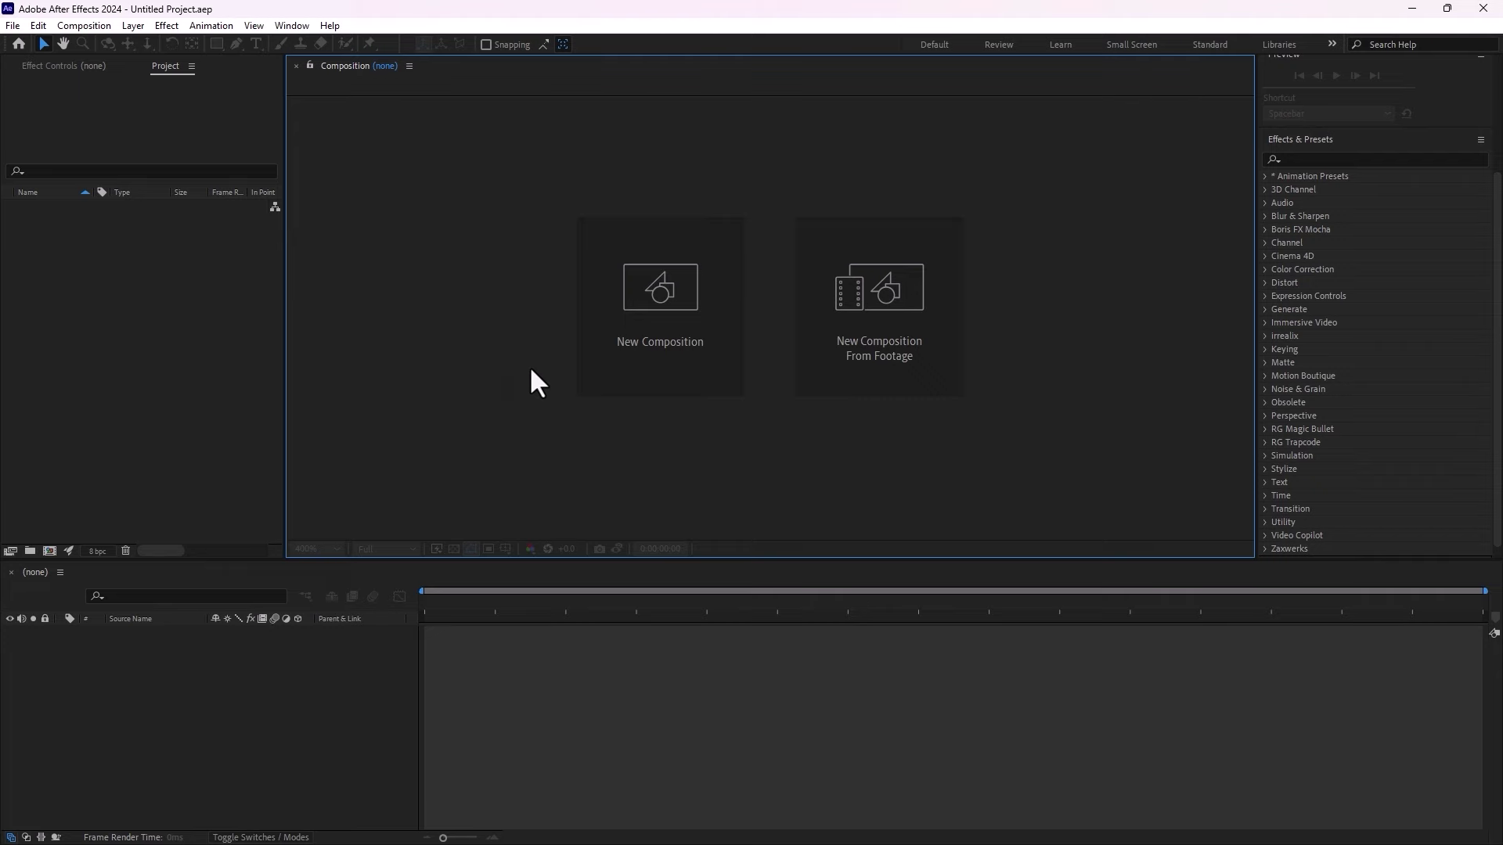
# Create Comp 1 with default settings and type the 'After effects' text layer.
pyautogui.click(678, 336)
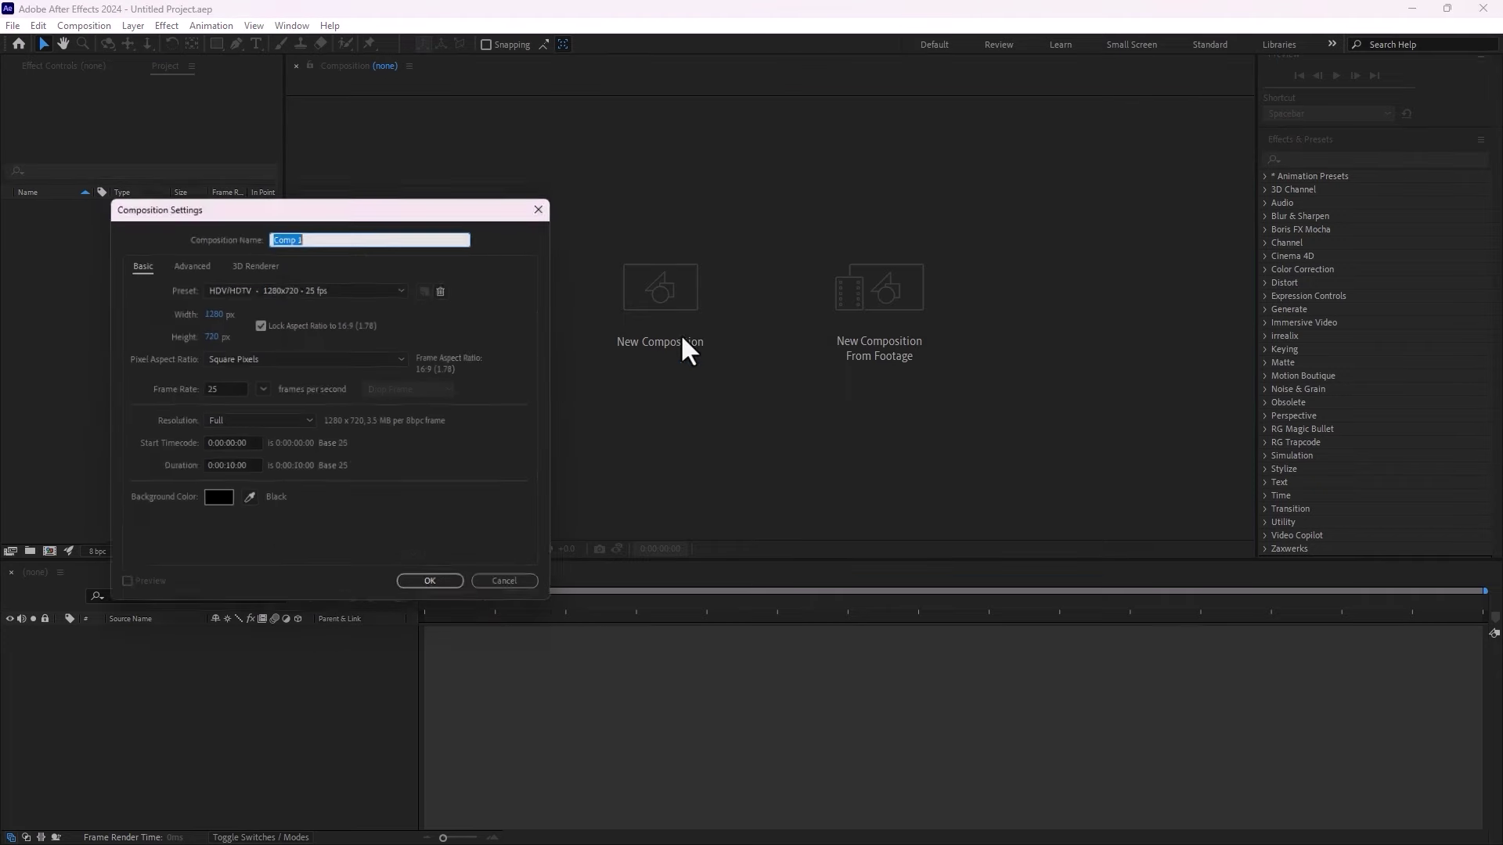
pyautogui.click(439, 589)
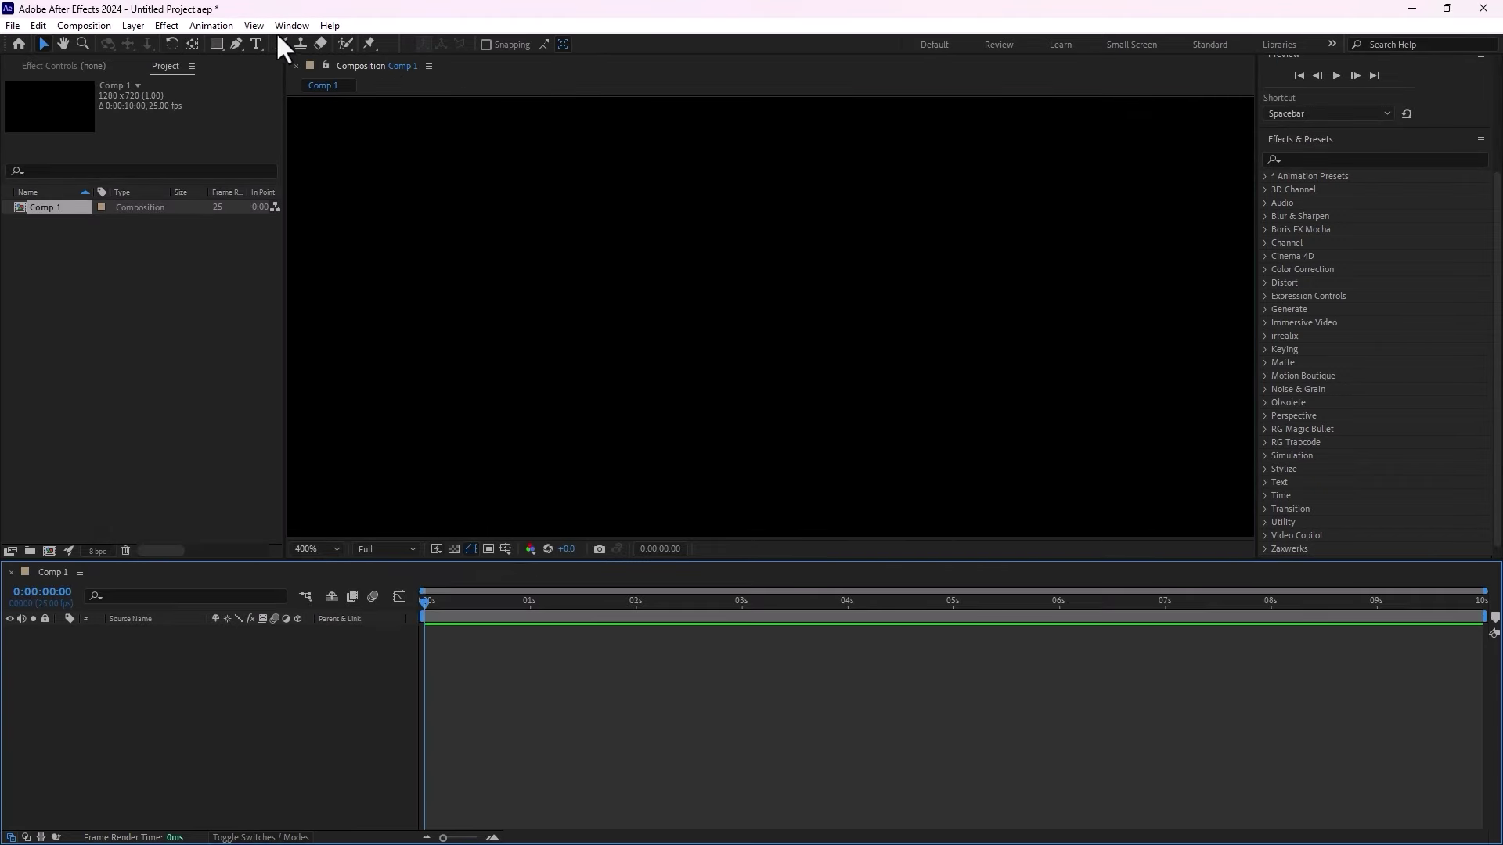
pyautogui.click(256, 44)
pyautogui.click(683, 368)
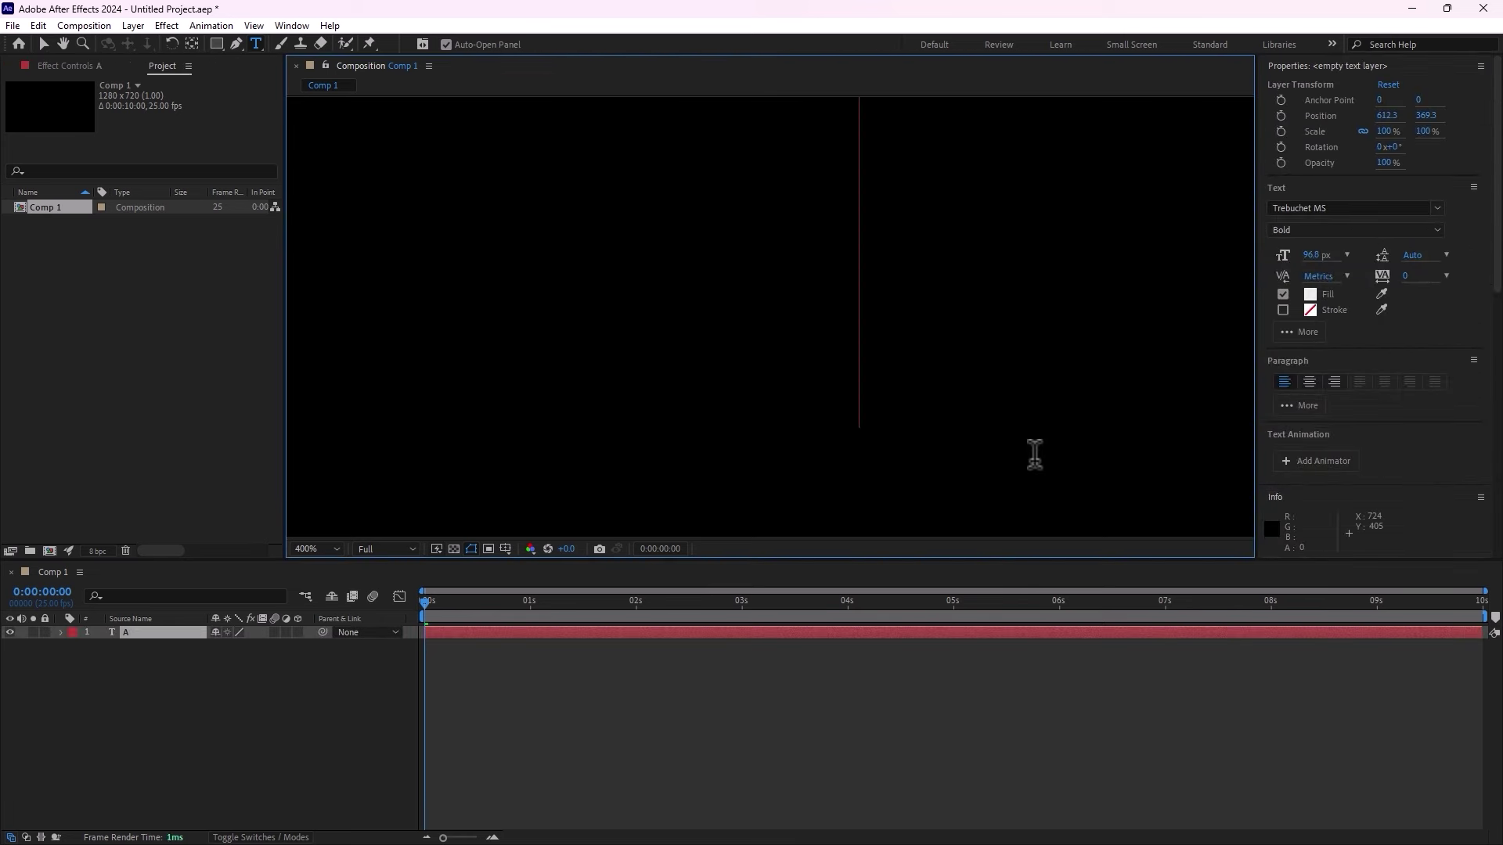
pyautogui.write('After effects')
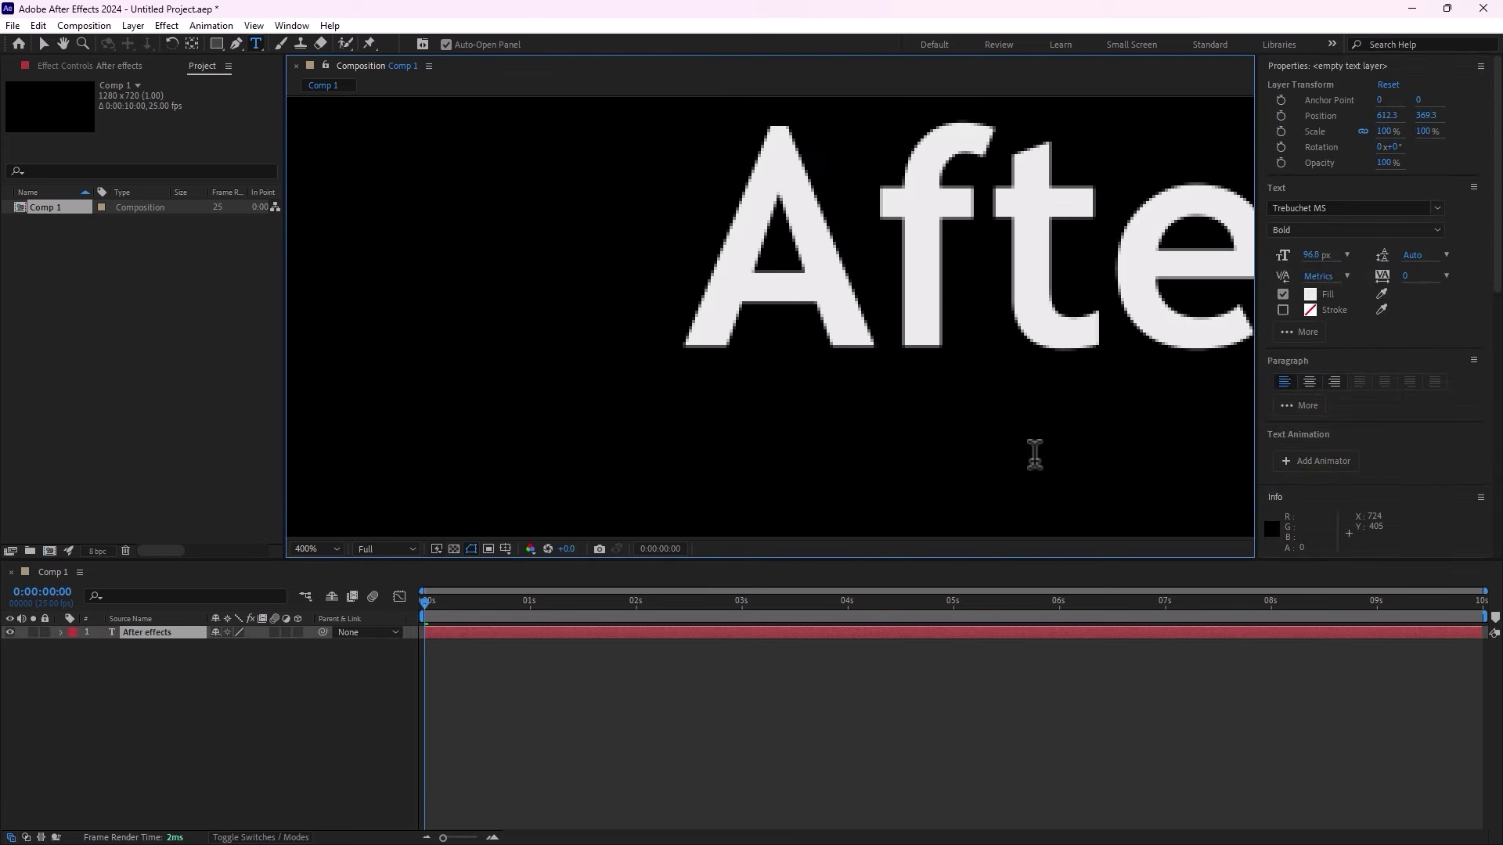
# Set the text size to 125.8 px and centre it in the frame at 100% view.
pyautogui.hotkey('ctrl', 'a')
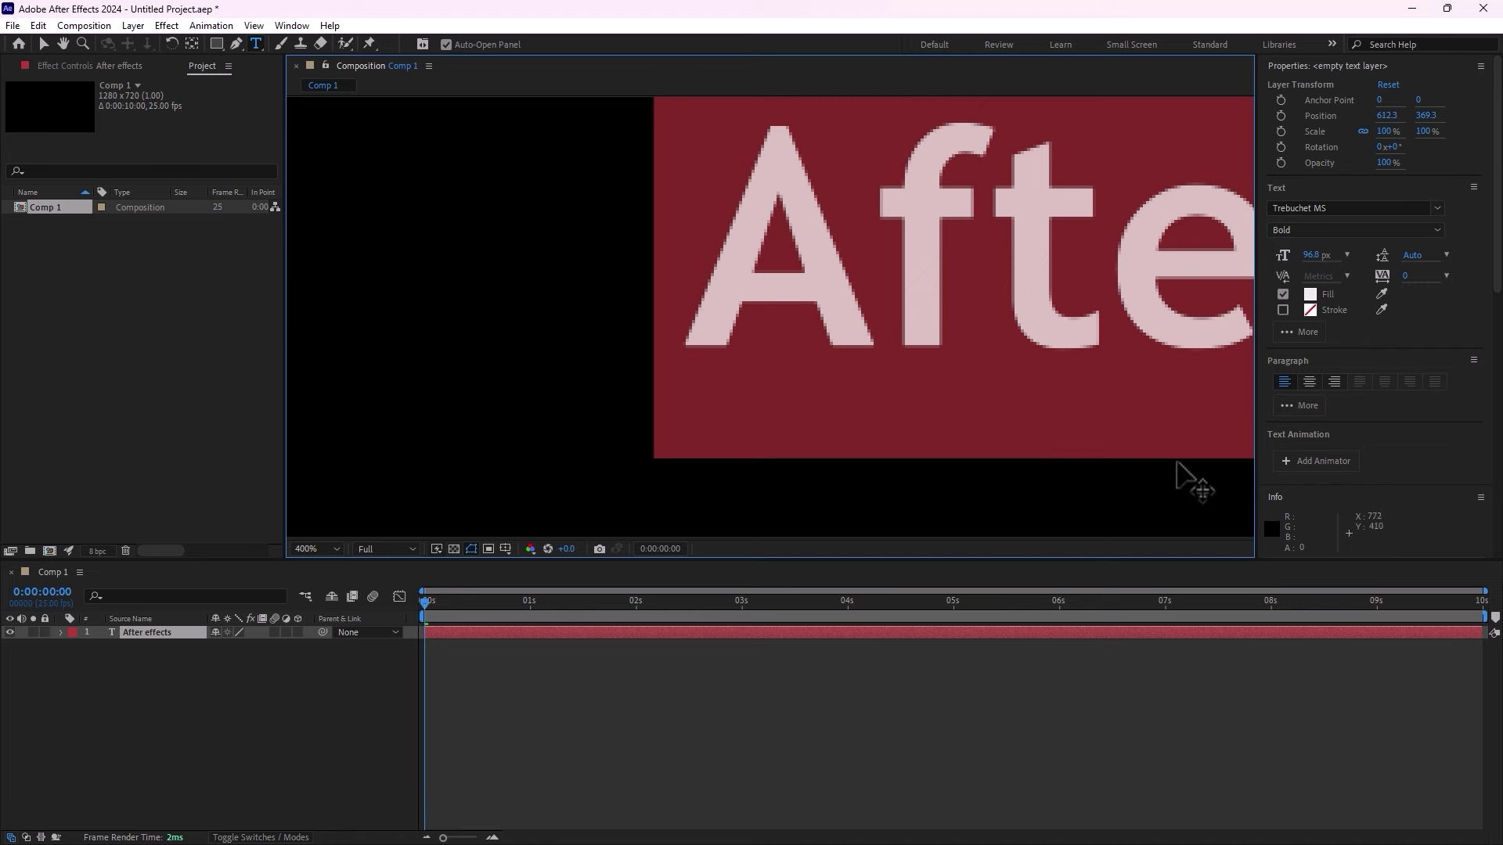
pyautogui.scroll(-4, 955, 389)
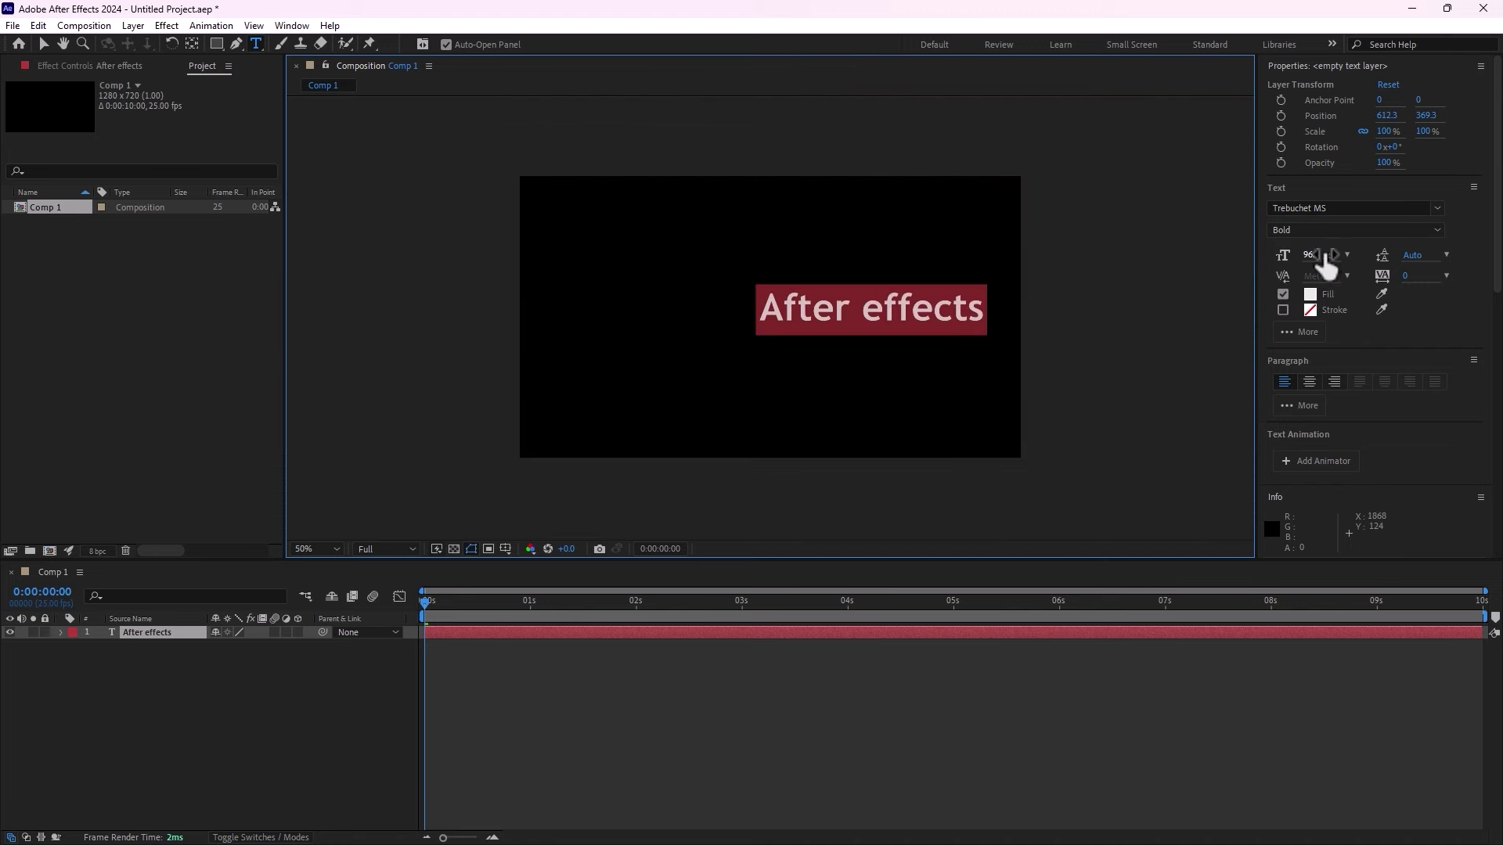
pyautogui.moveTo(1323, 257); pyautogui.dragTo(210, 160)
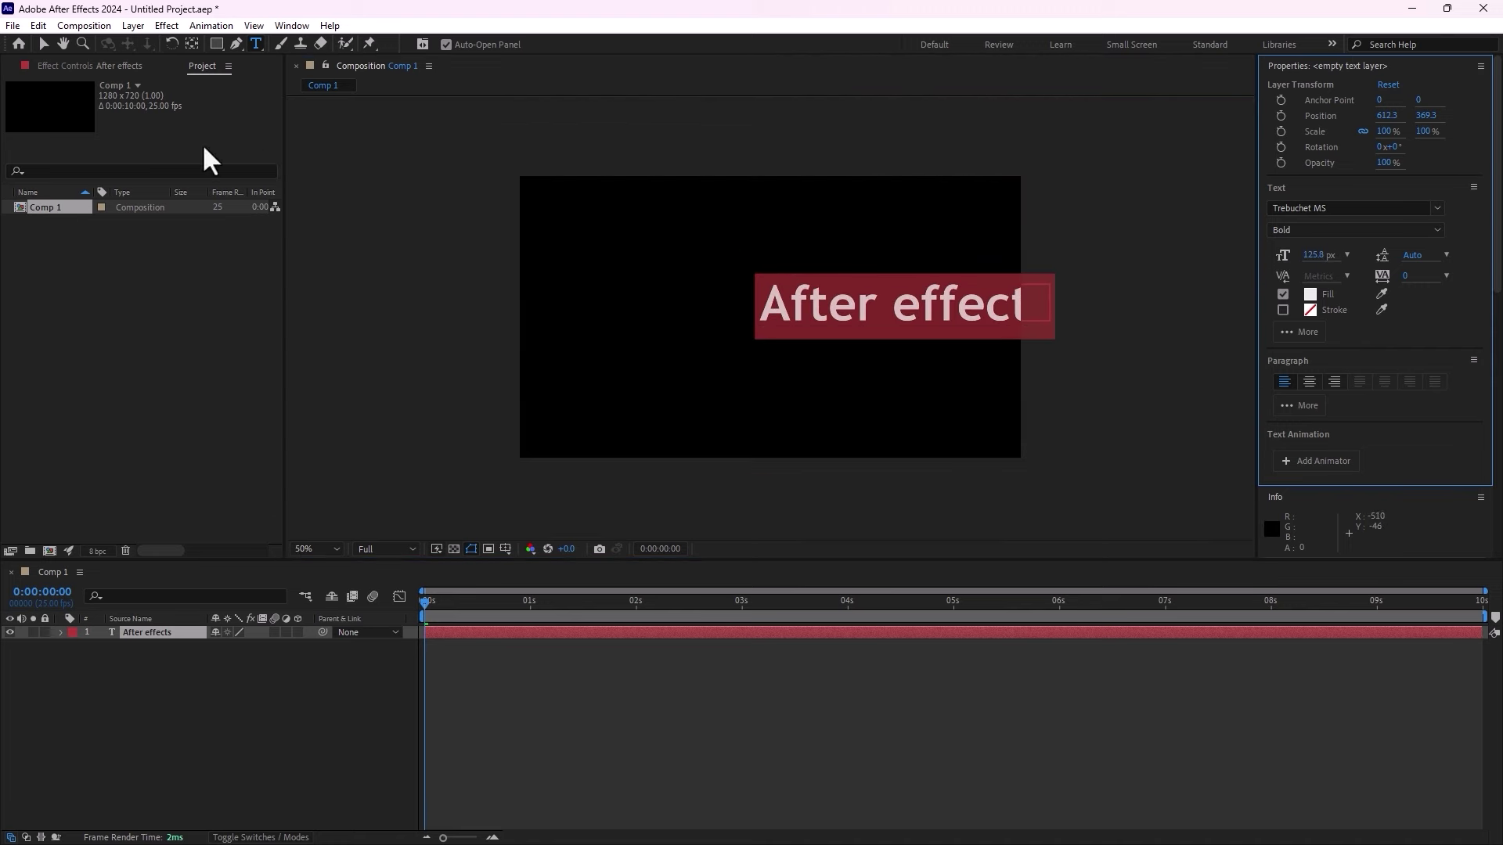
pyautogui.click(43, 43)
pyautogui.moveTo(832, 329); pyautogui.dragTo(695, 333)
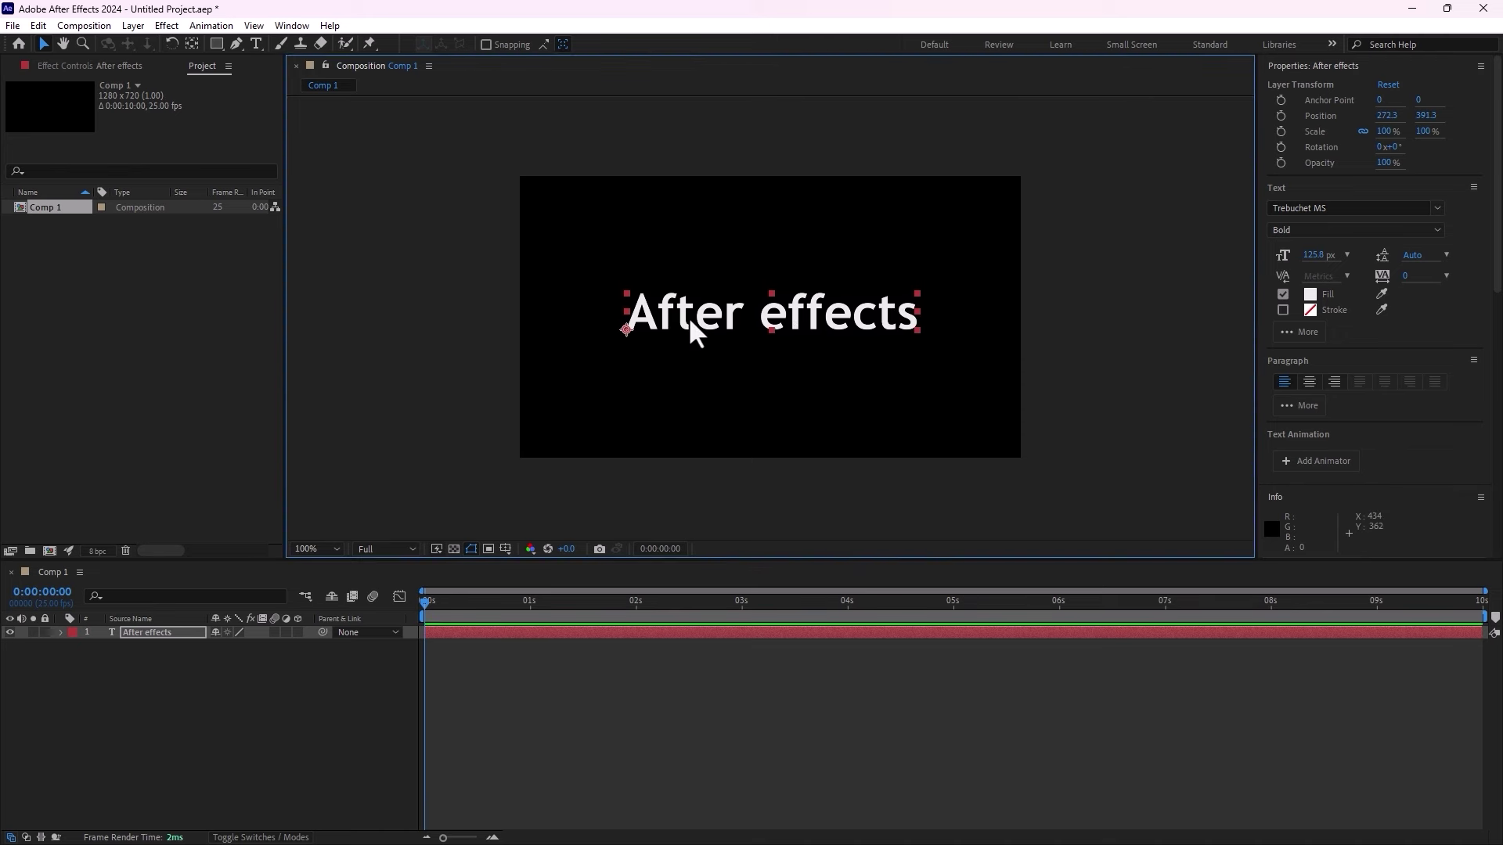
pyautogui.press('.')
# Set the text fill colour to orange FFB400.
pyautogui.click(1309, 296)
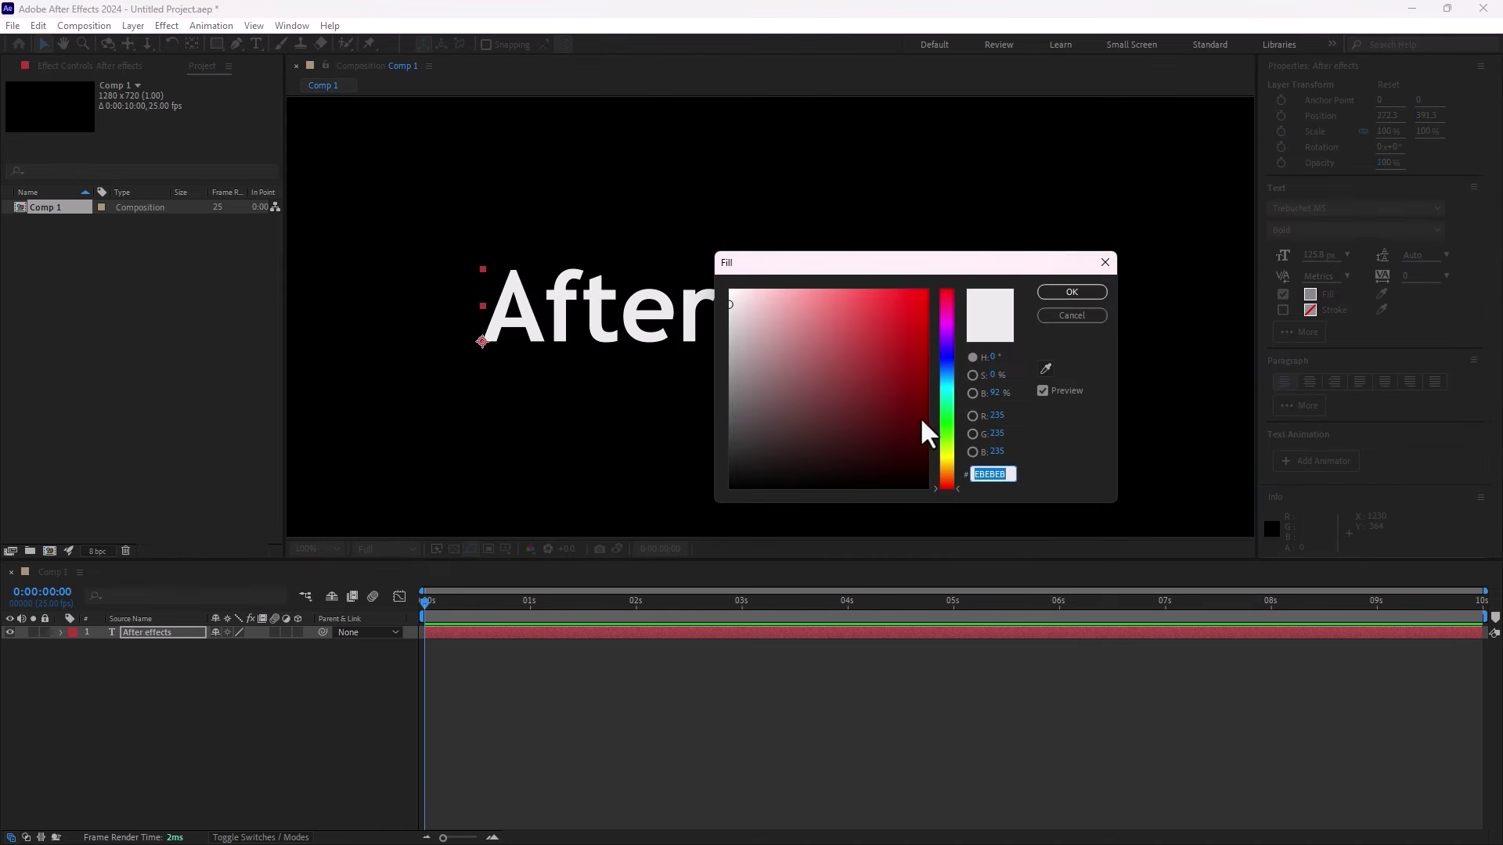
pyautogui.click(946, 462)
pyautogui.moveTo(899, 396); pyautogui.dragTo(973, 288)
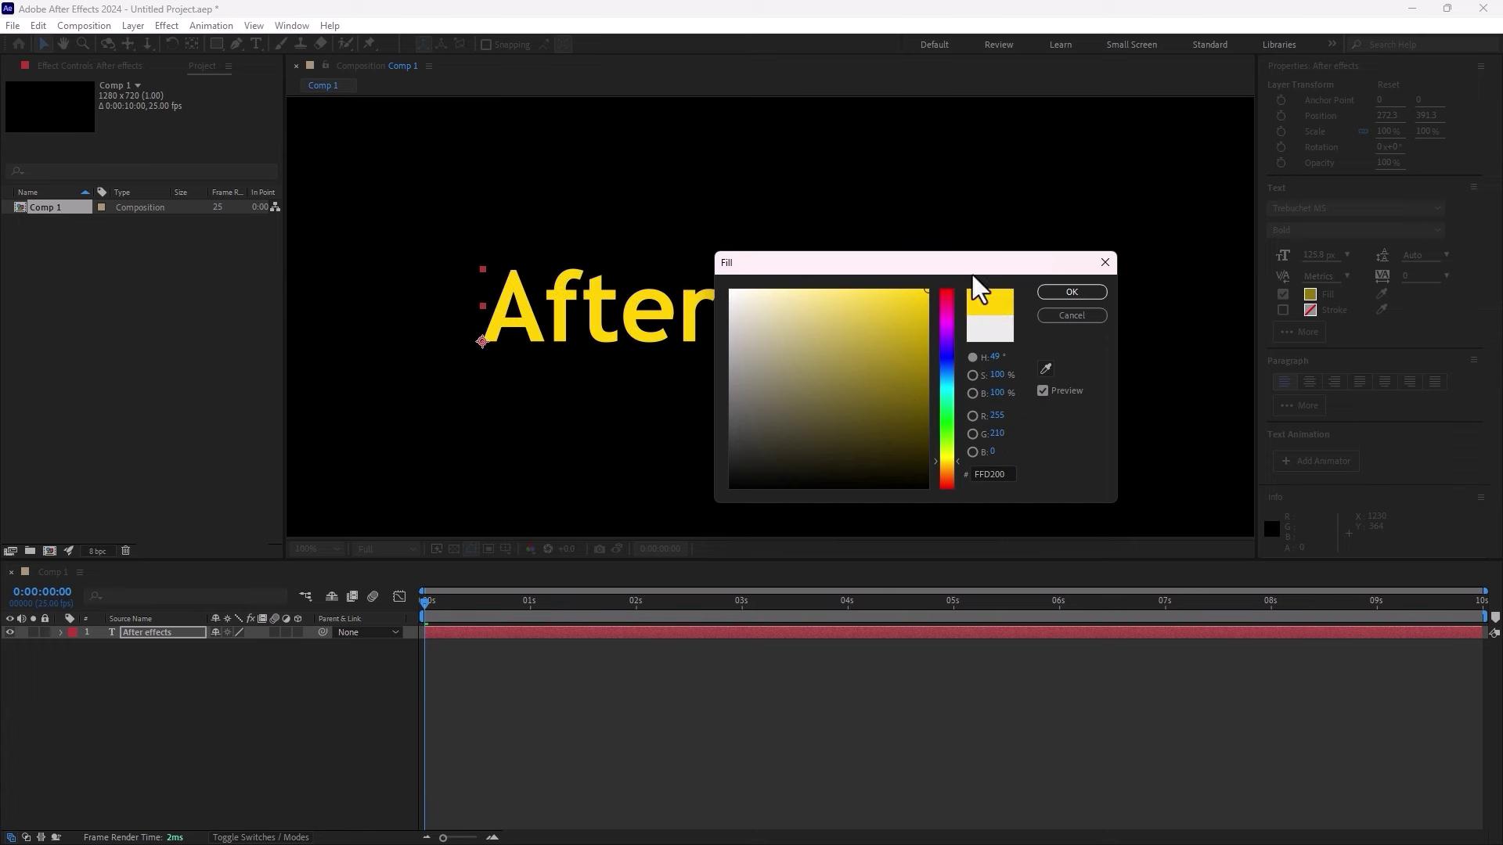
pyautogui.moveTo(948, 468); pyautogui.dragTo(946, 477)
pyautogui.click(1071, 293)
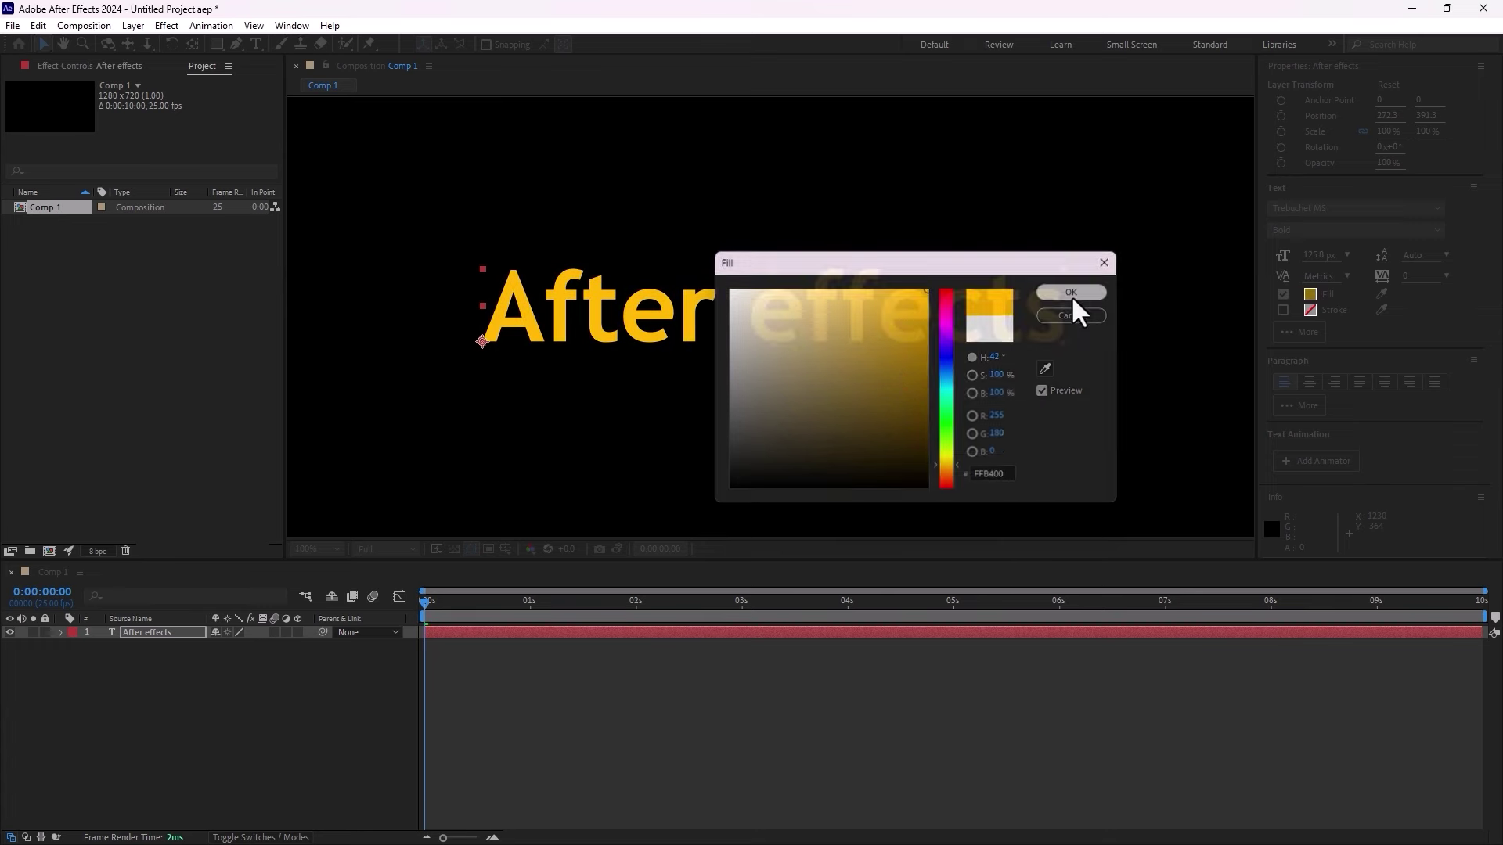
# Apply CC Light Sweep from a 'cc light' search and move its centre to (981, 108).
pyautogui.scroll(-6, 1478, 258)
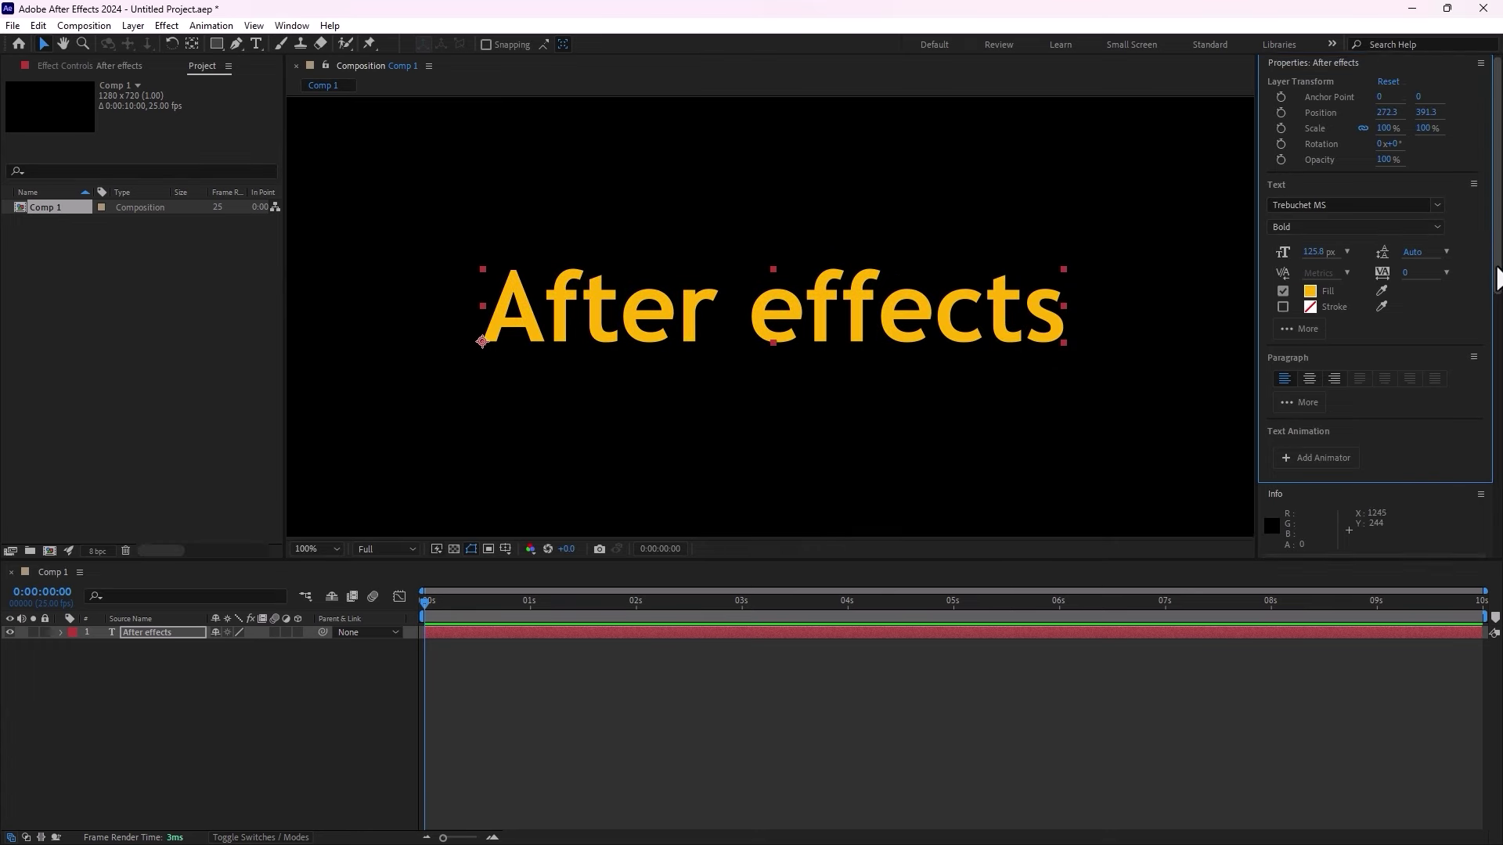
pyautogui.scroll(4, 1338, 212)
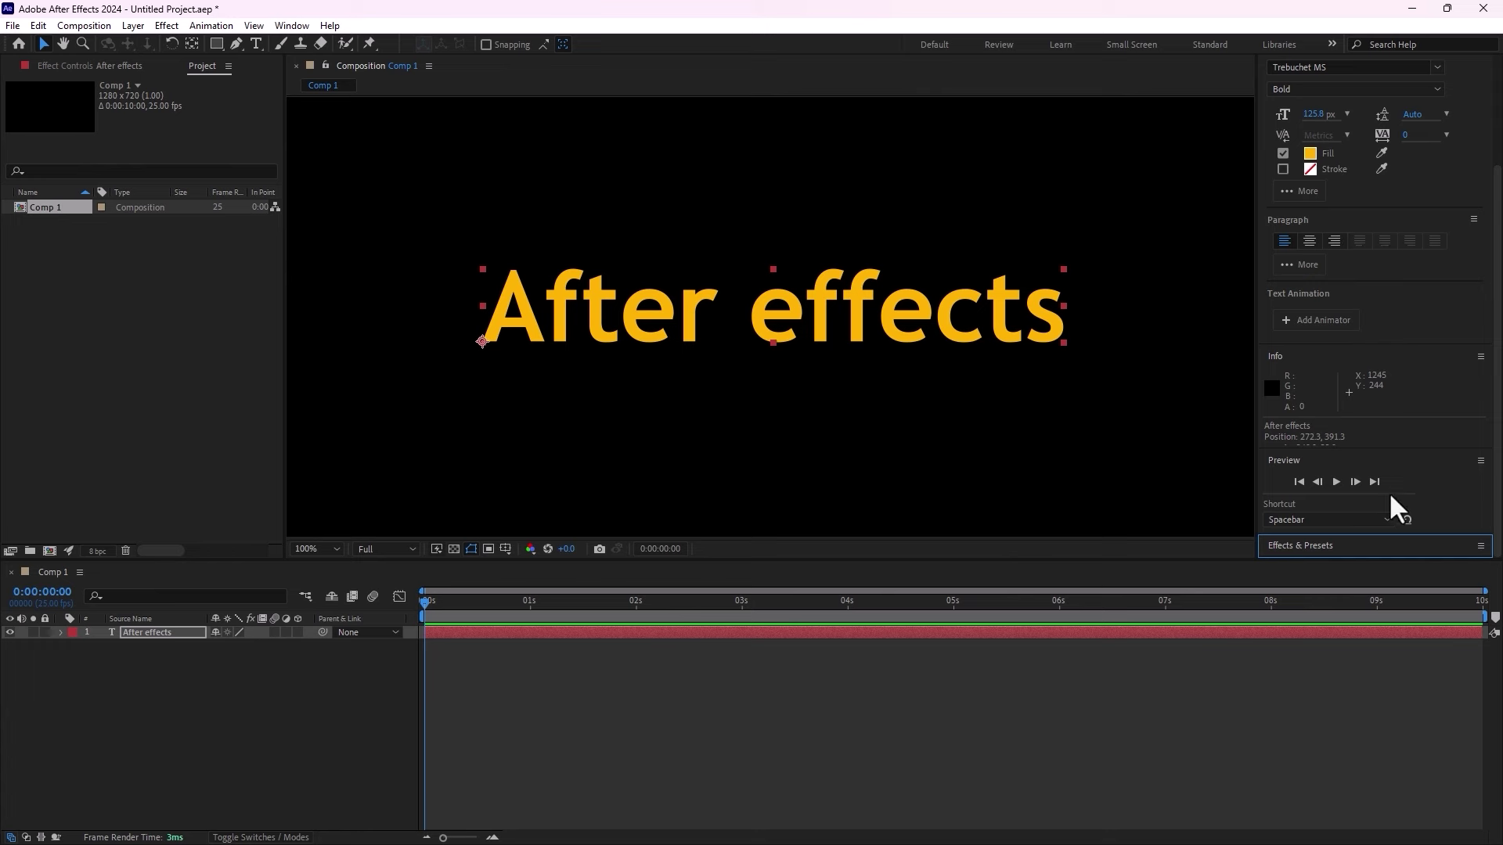
pyautogui.scroll(-6, 1398, 425)
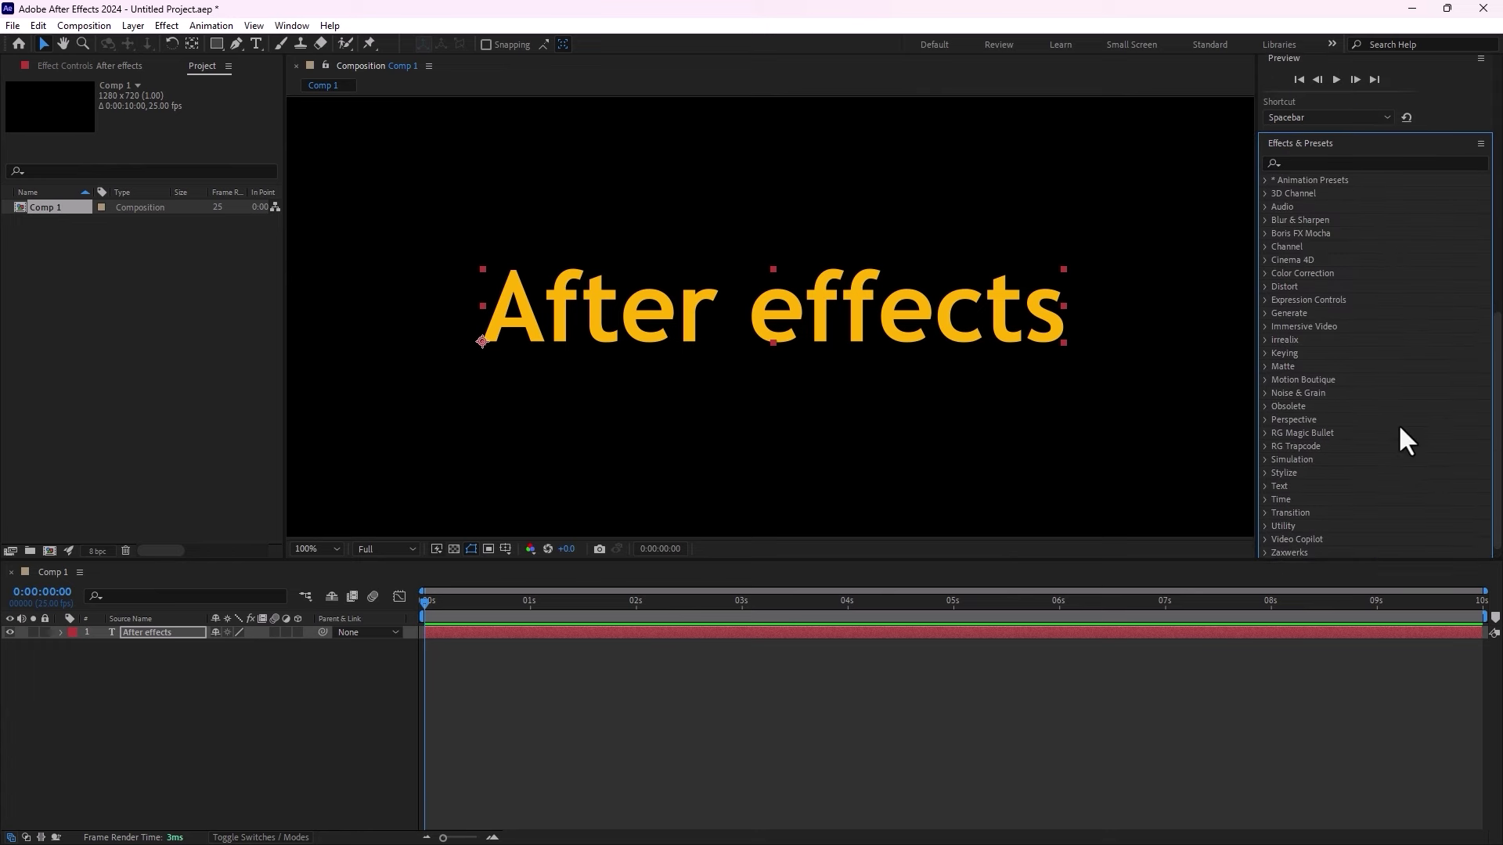
pyautogui.click(1342, 143)
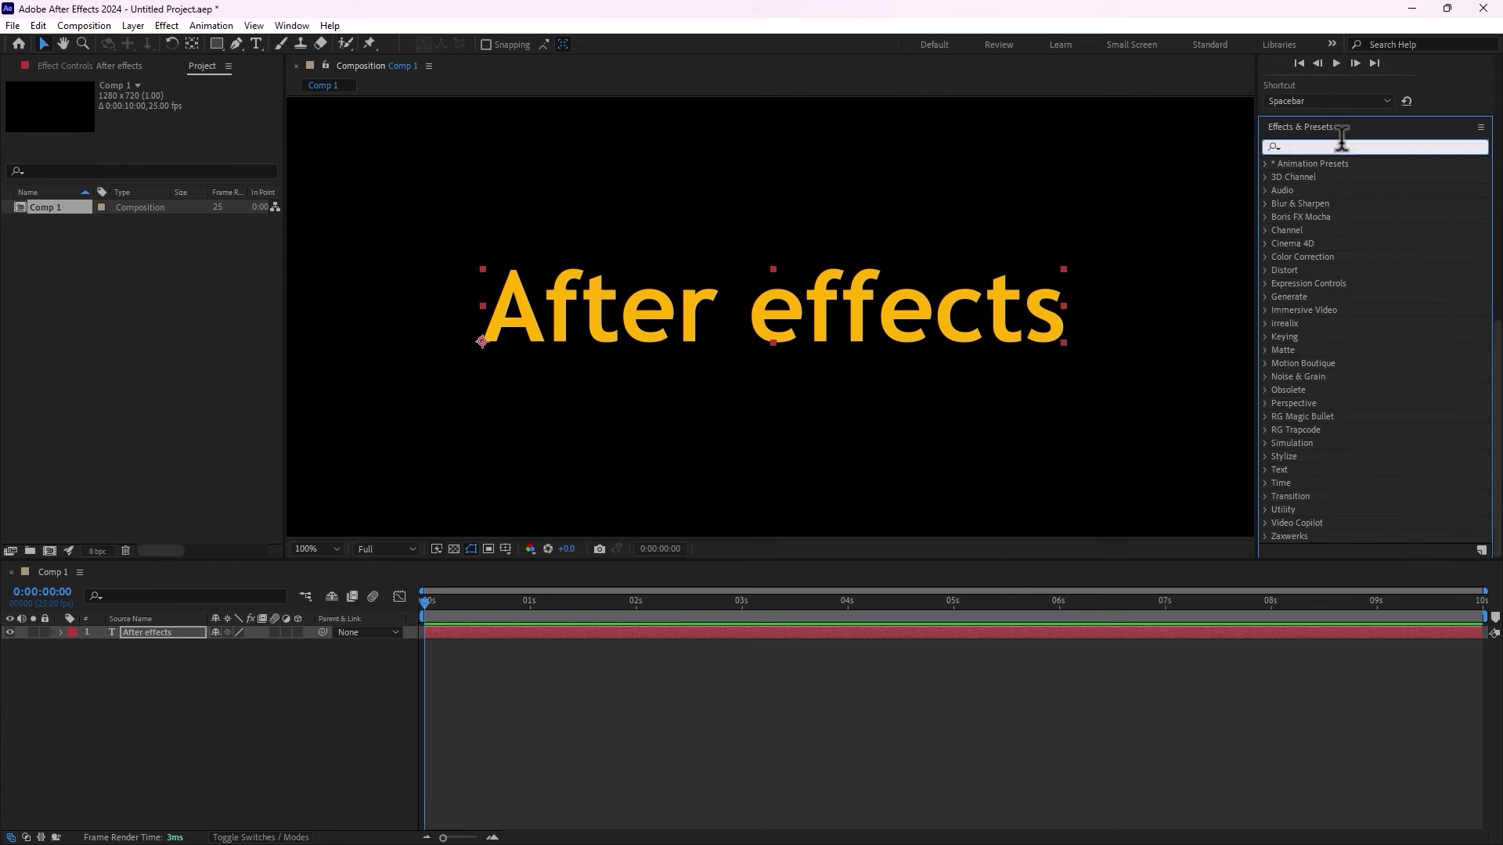
pyautogui.write('cc light')
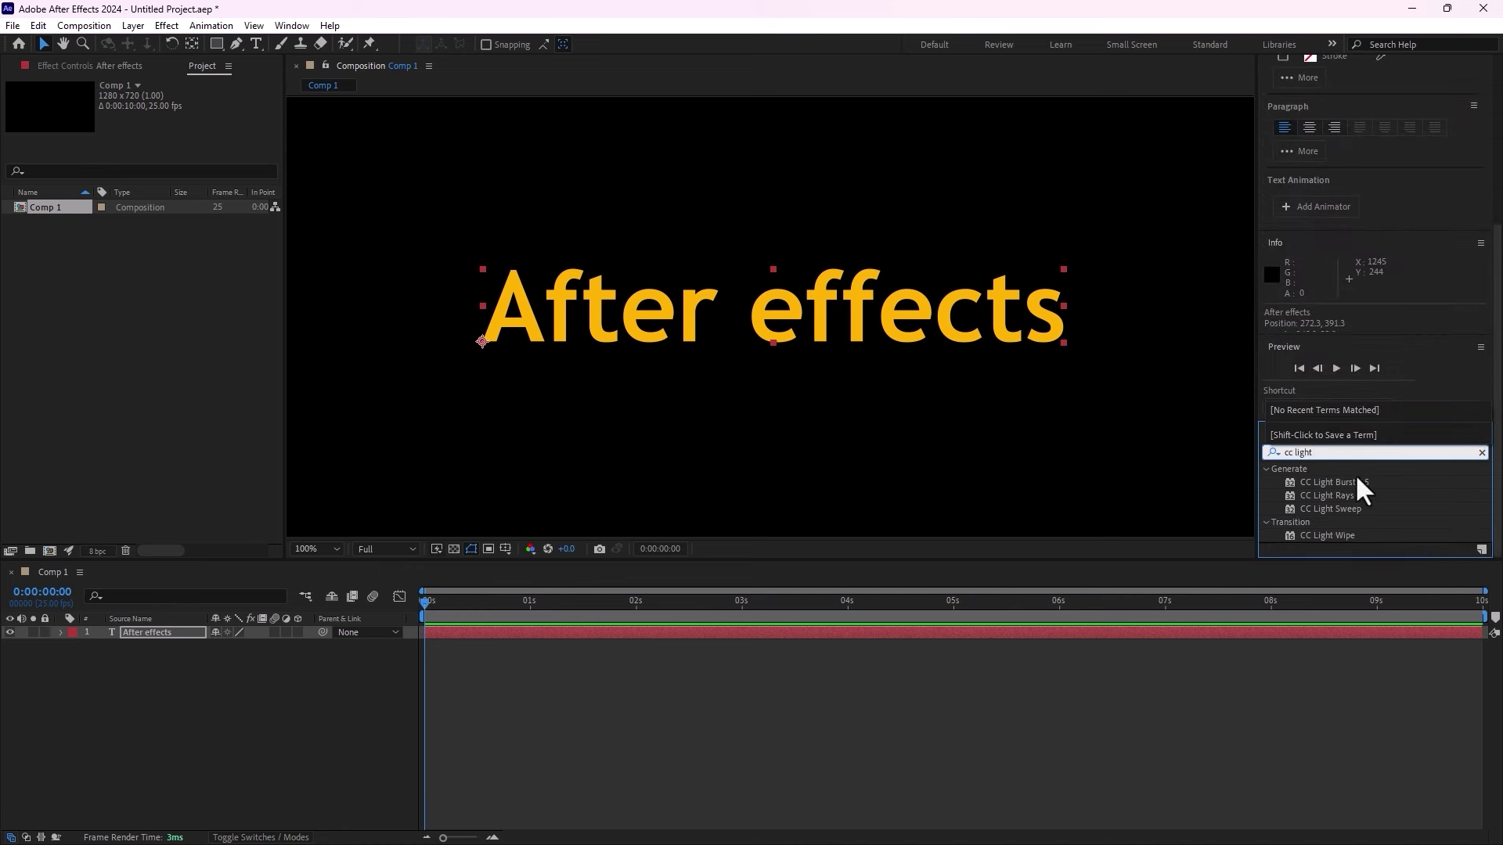
pyautogui.moveTo(1338, 515); pyautogui.dragTo(701, 297)
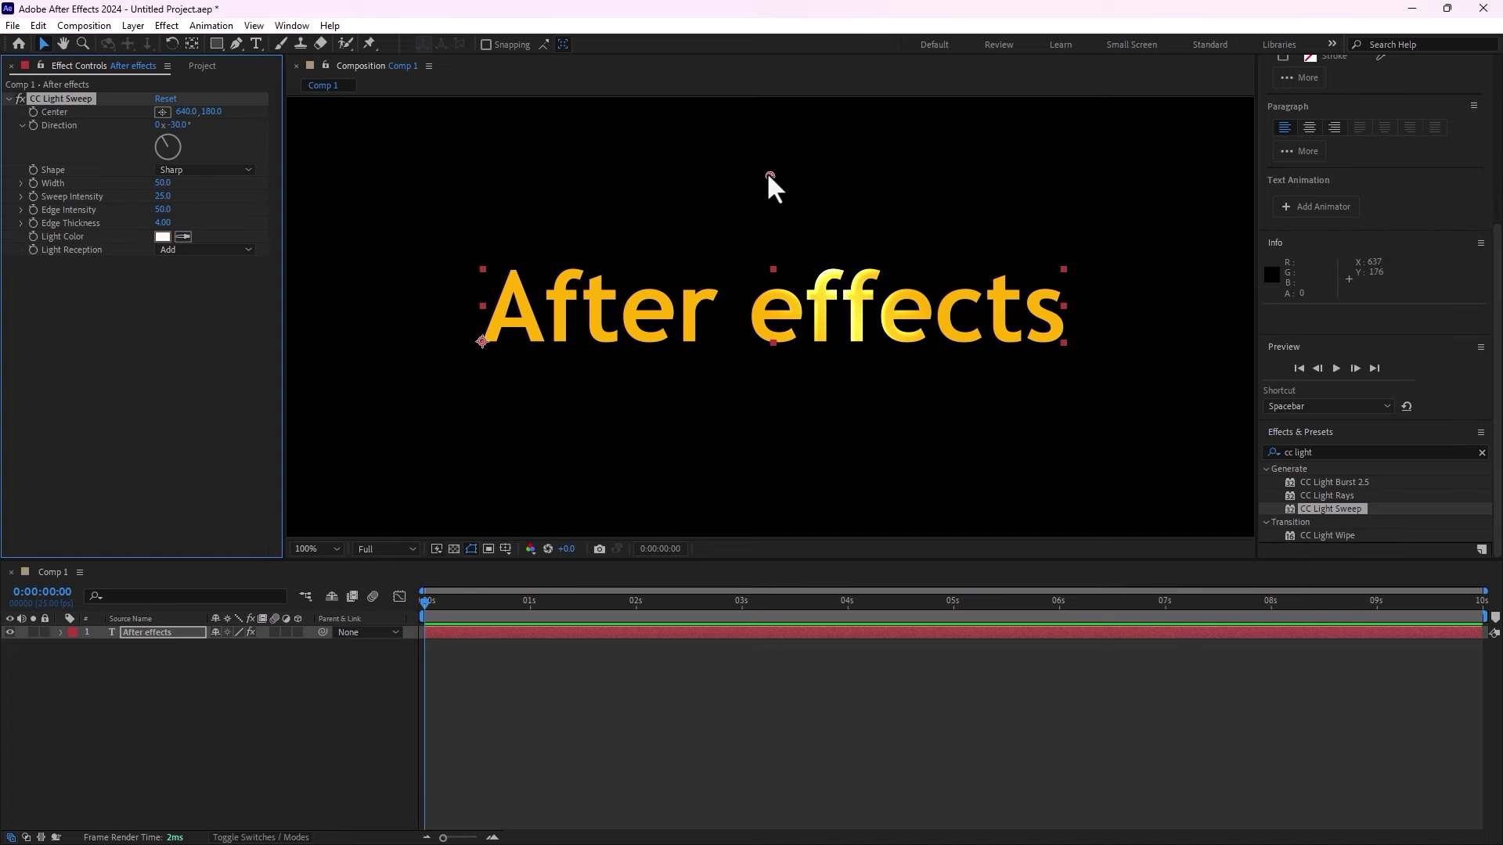
pyautogui.moveTo(768, 175); pyautogui.dragTo(1025, 128)
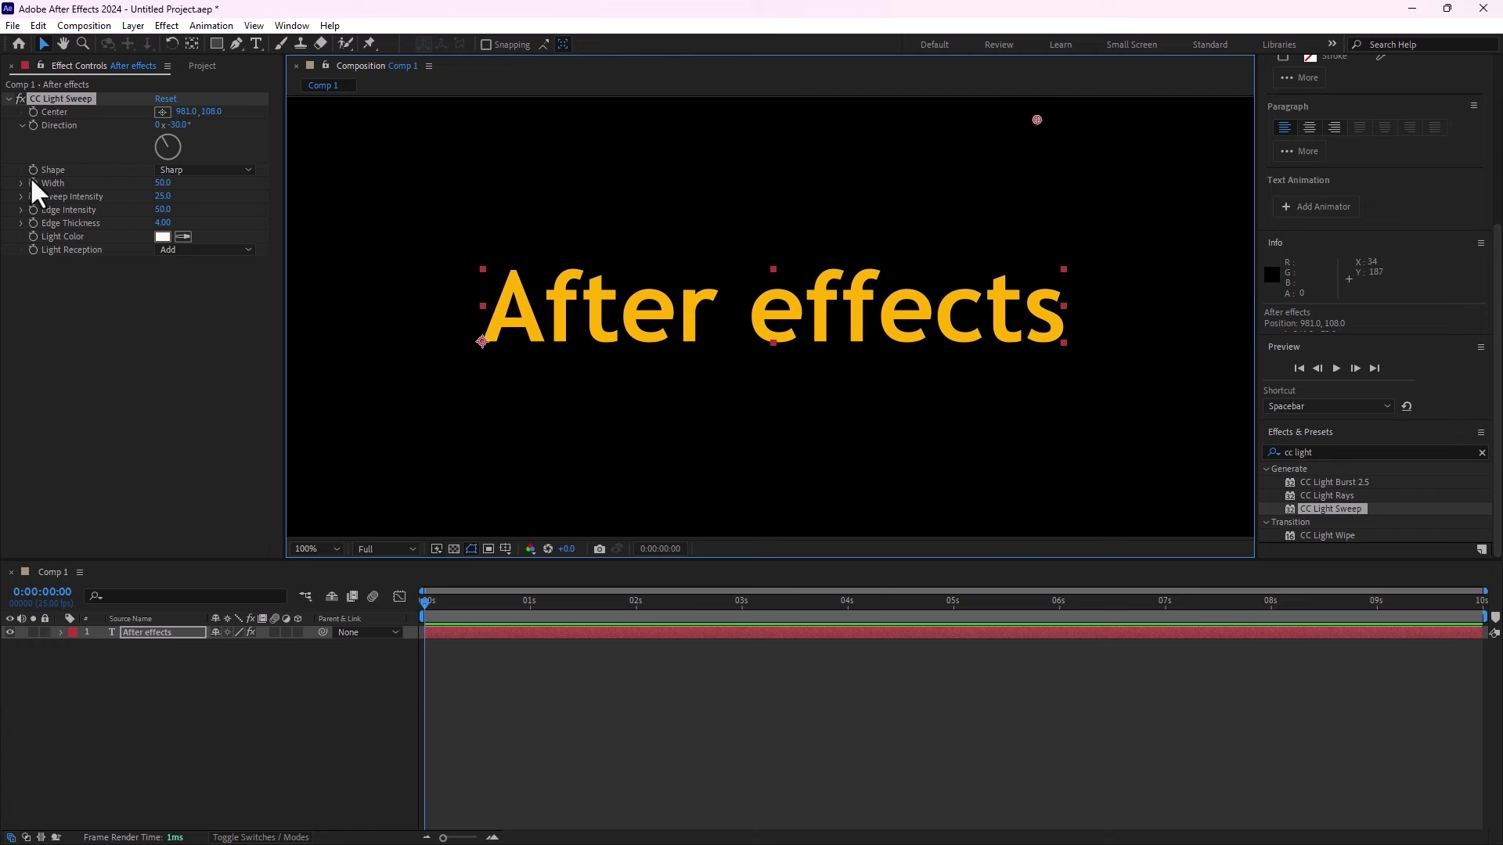
# Keyframe the sweep centre at 0 s, move it to -35, 211 at 2 s, and preview.
pyautogui.click(36, 113)
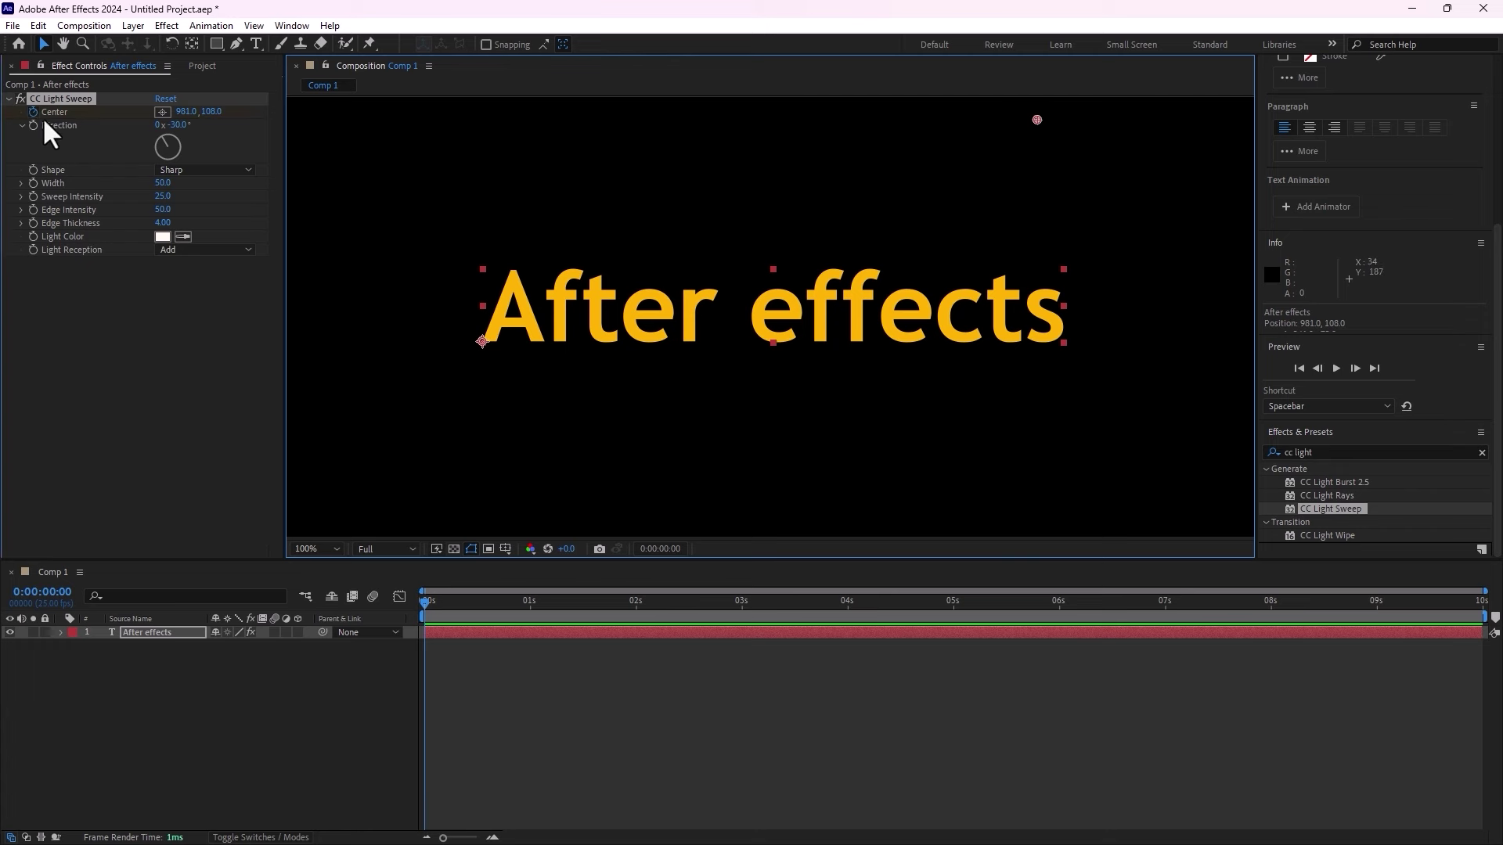
pyautogui.click(637, 606)
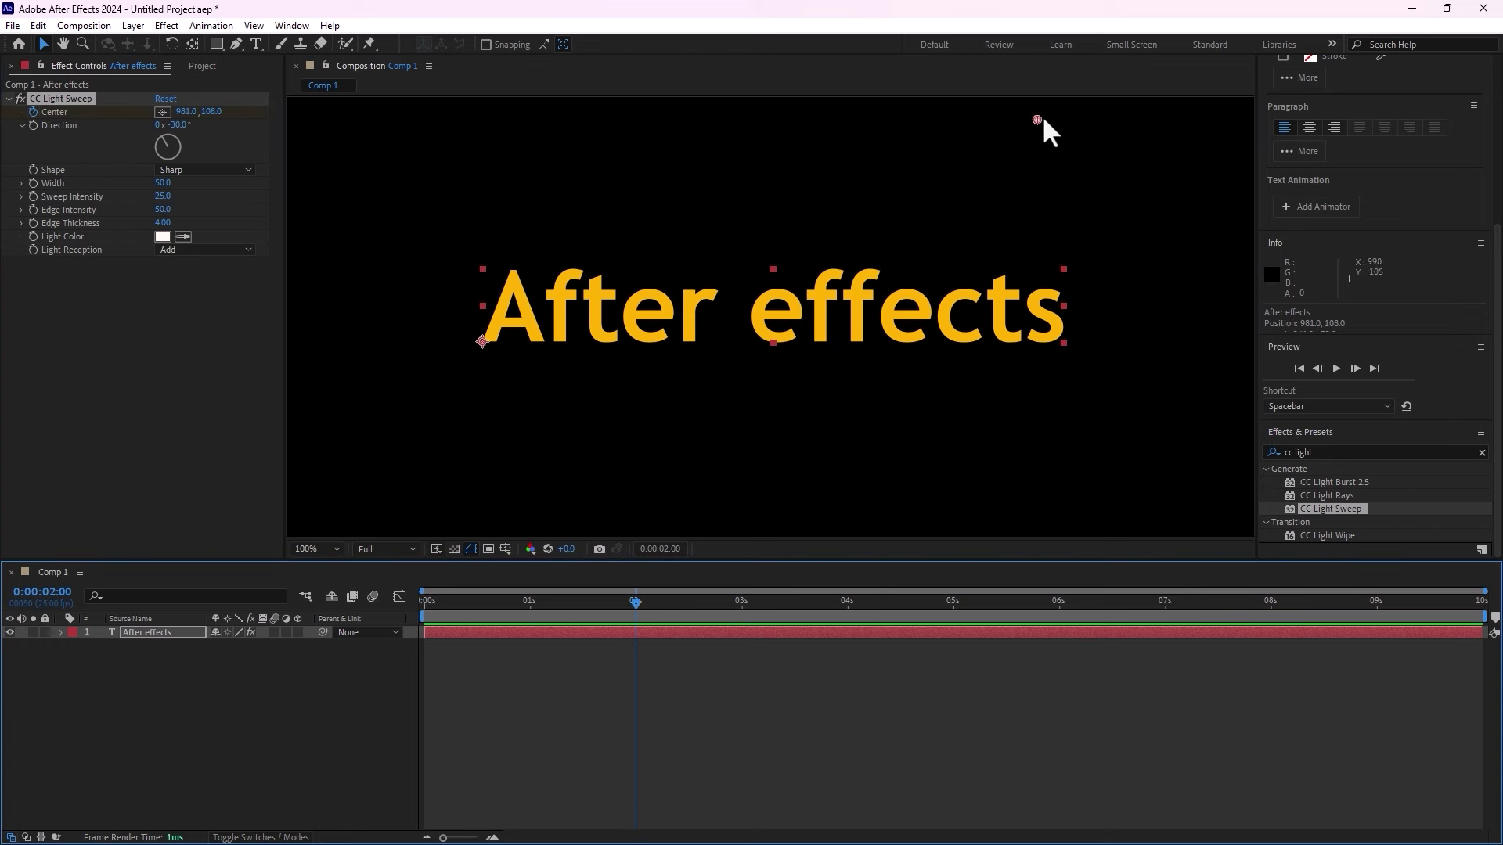
pyautogui.moveTo(1037, 120); pyautogui.dragTo(242, 201)
pyautogui.moveTo(492, 606); pyautogui.dragTo(332, 614)
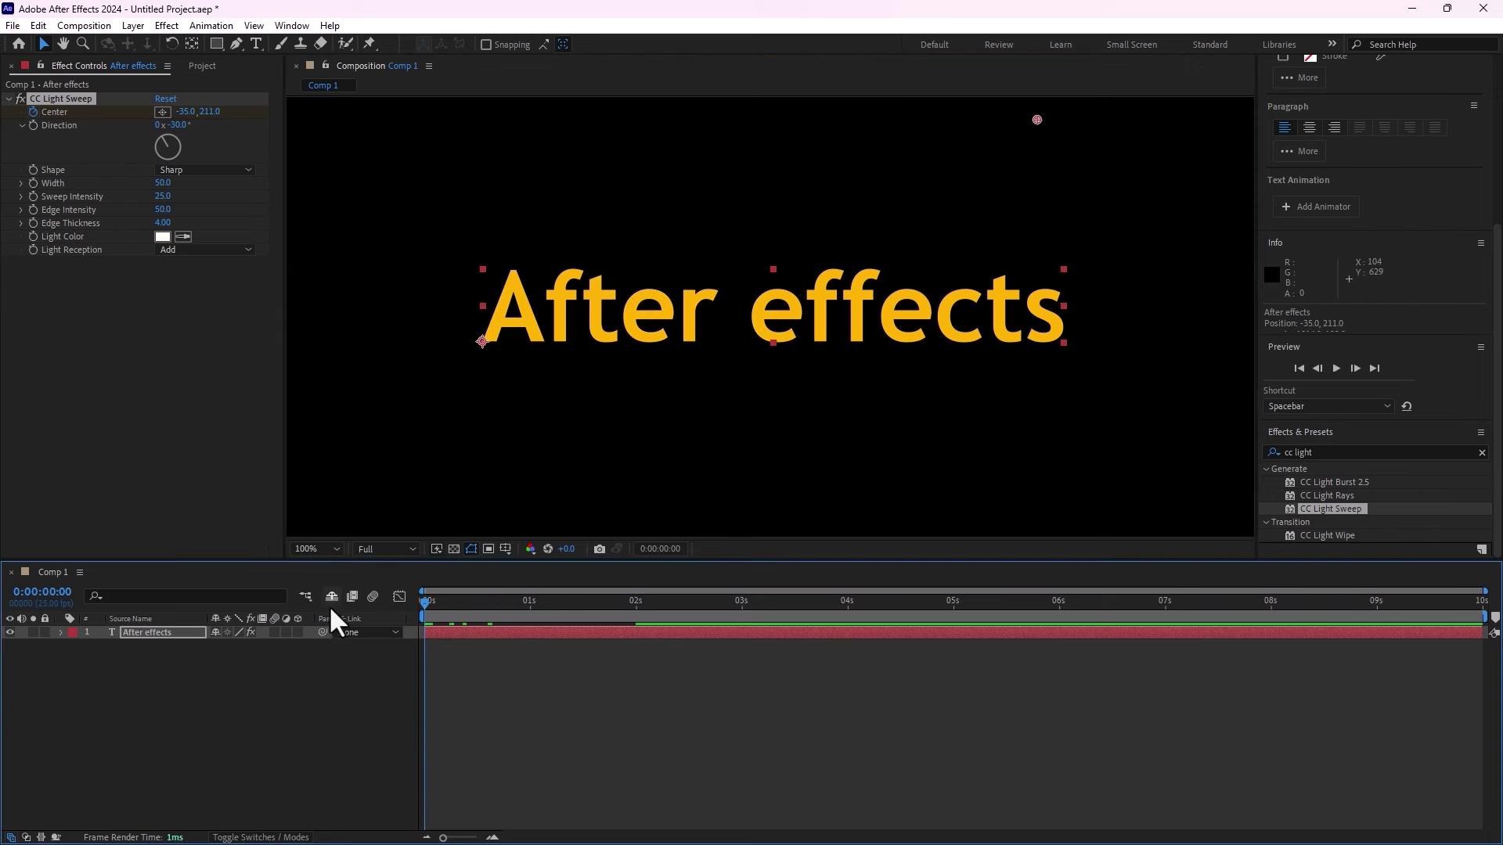
pyautogui.press('space')
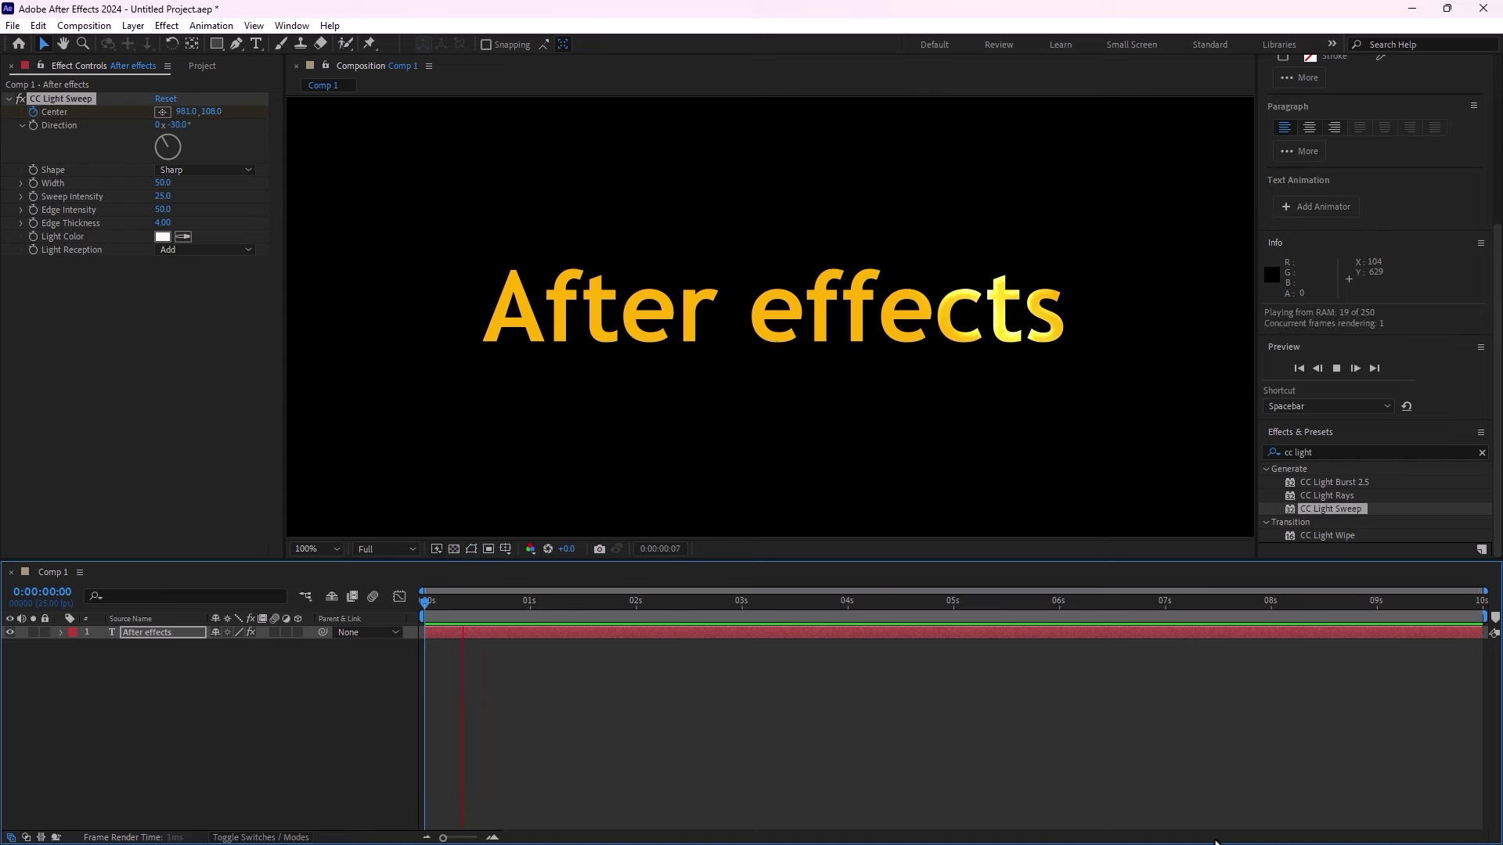
pyautogui.press('space')
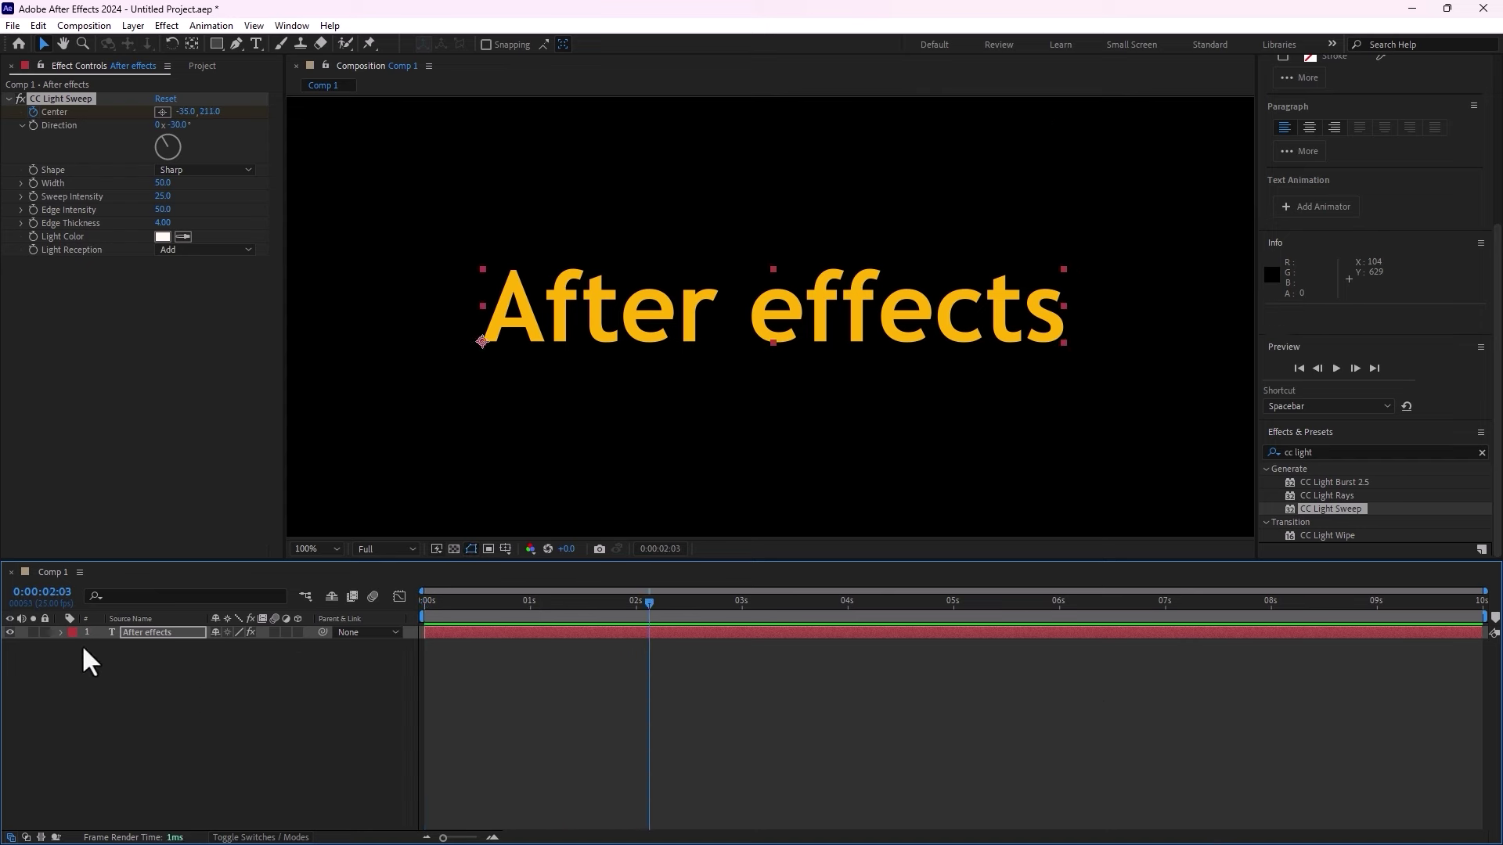
# Select the After effects layer and check the Notepad CC effect list before returning.
pyautogui.click(161, 633)
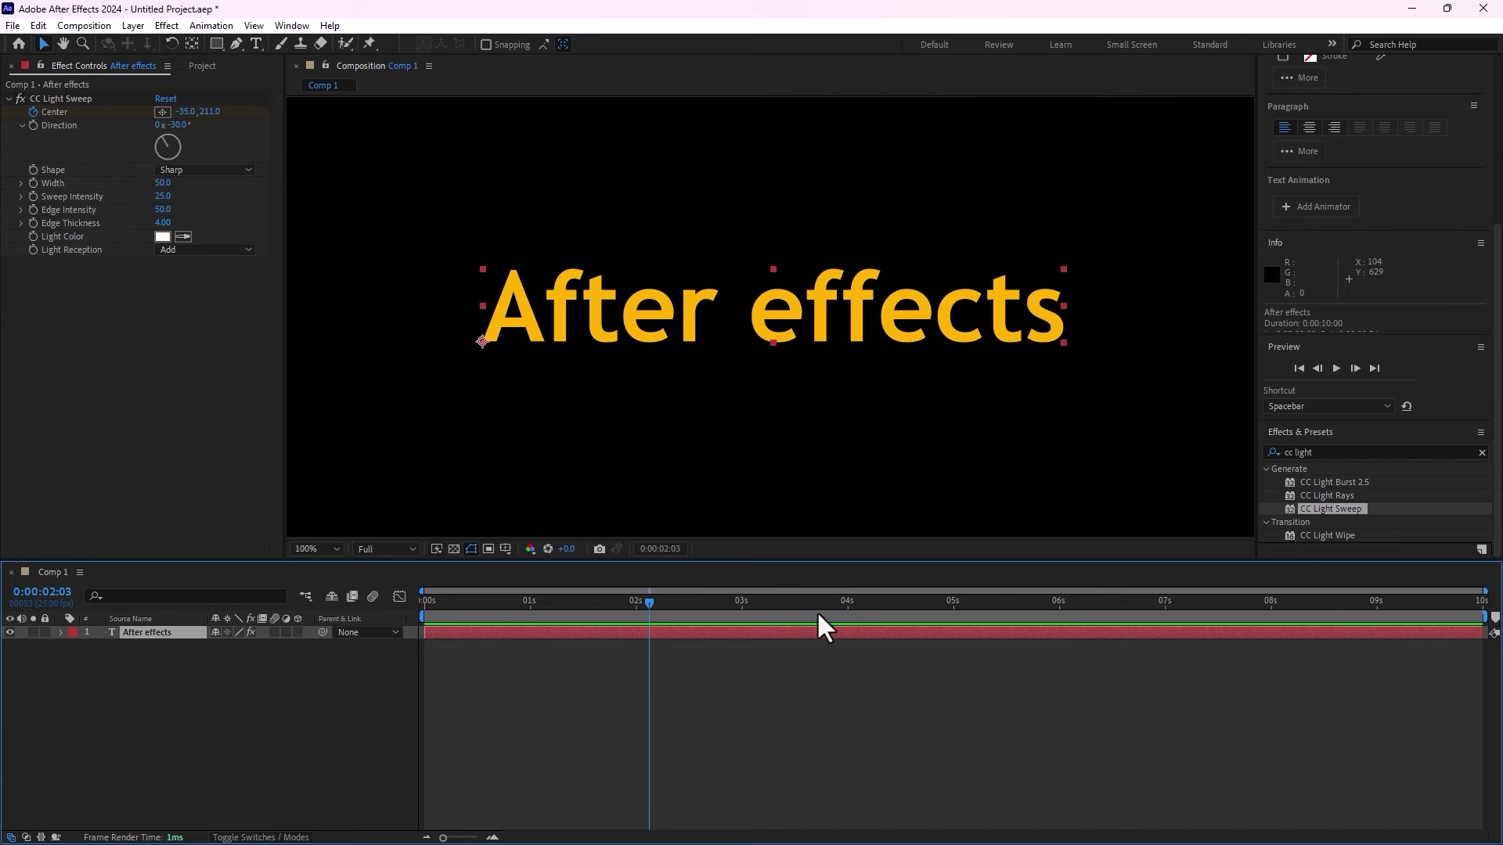
pyautogui.press('super')
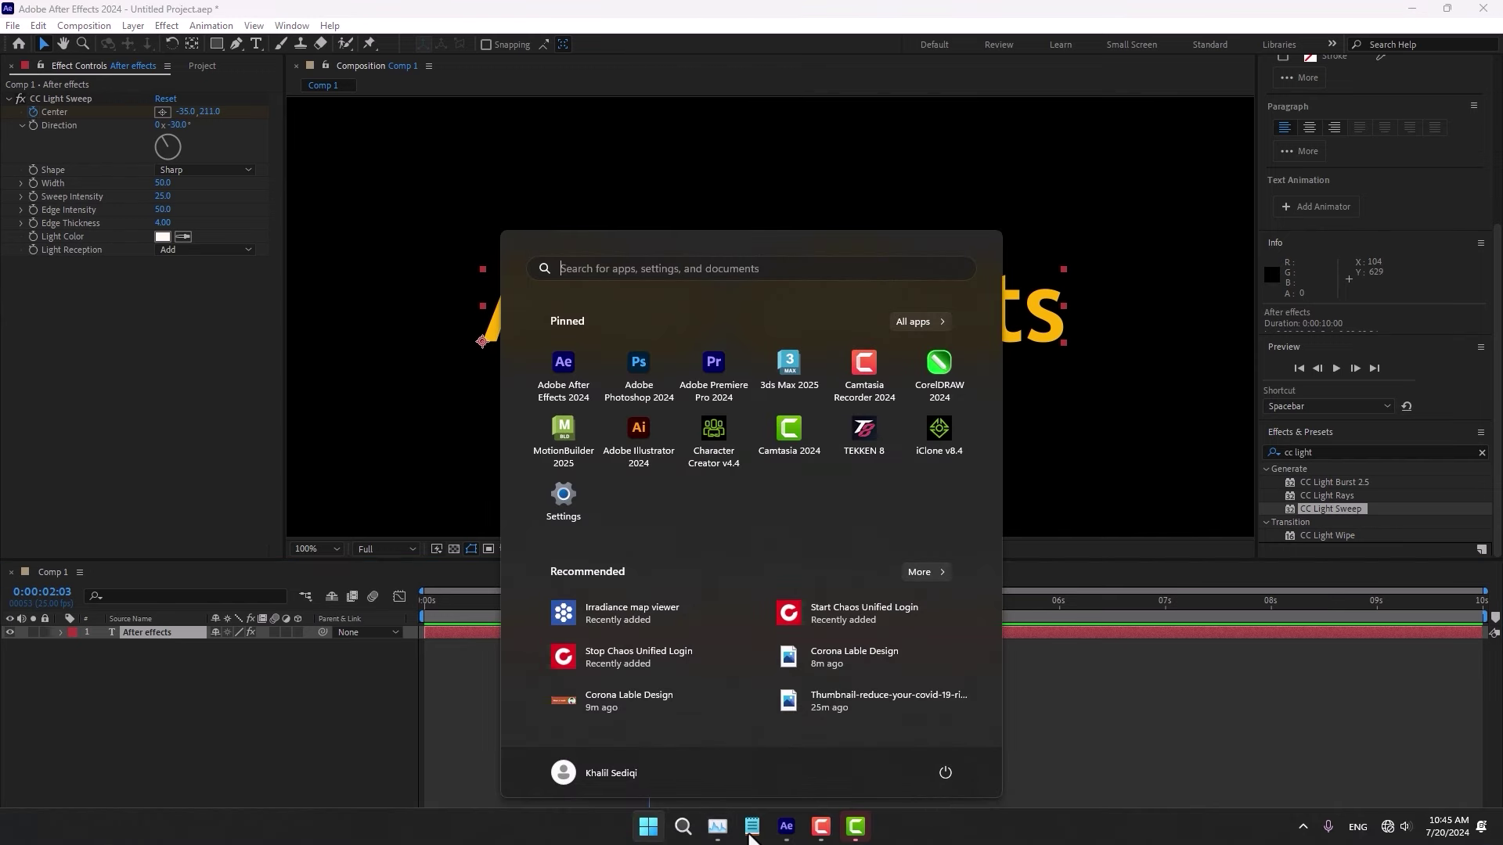
pyautogui.click(751, 830)
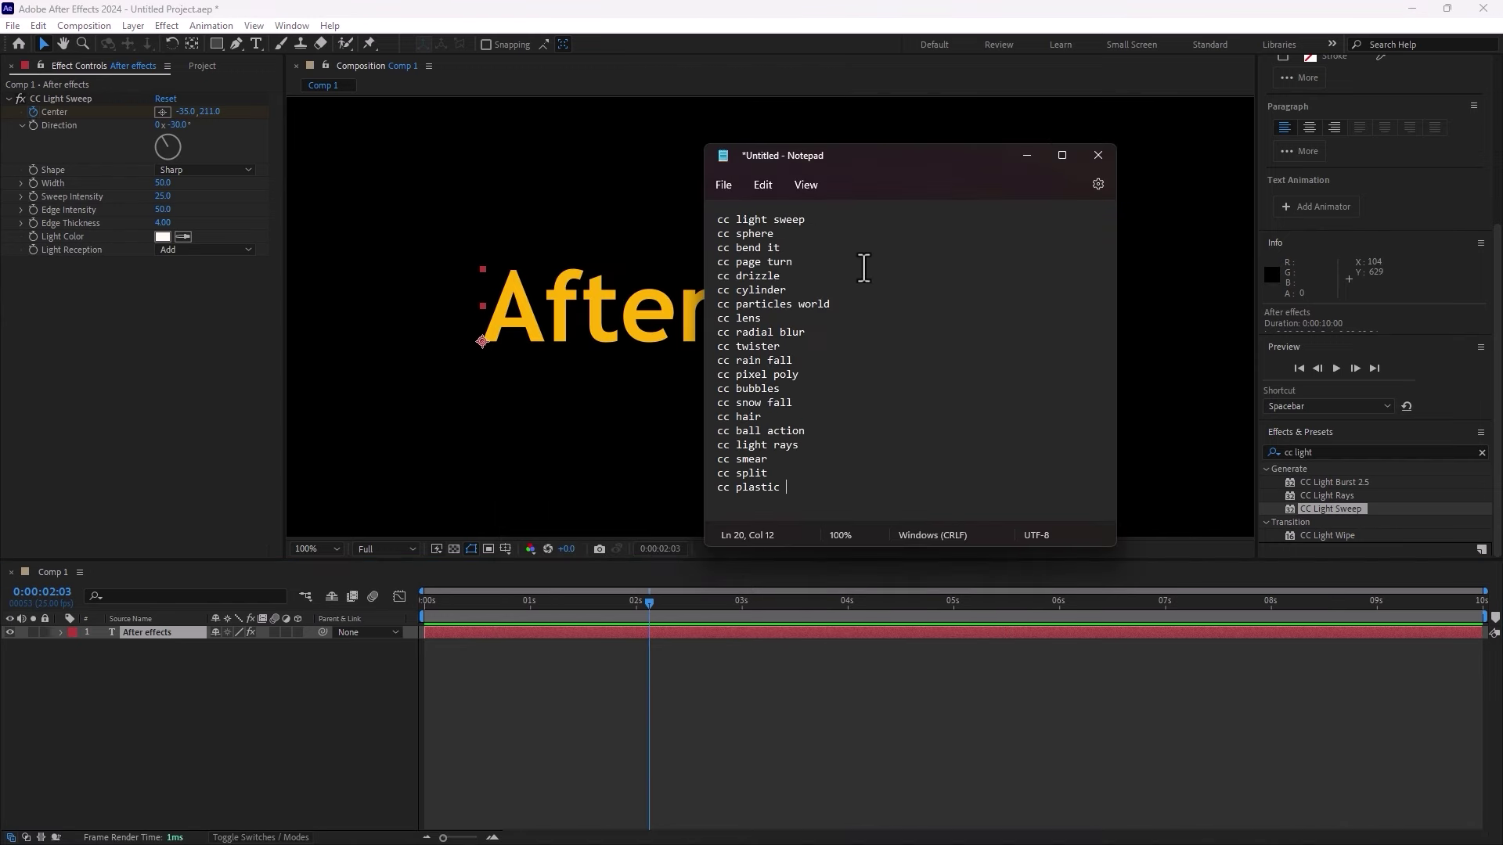
pyautogui.click(1010, 2)
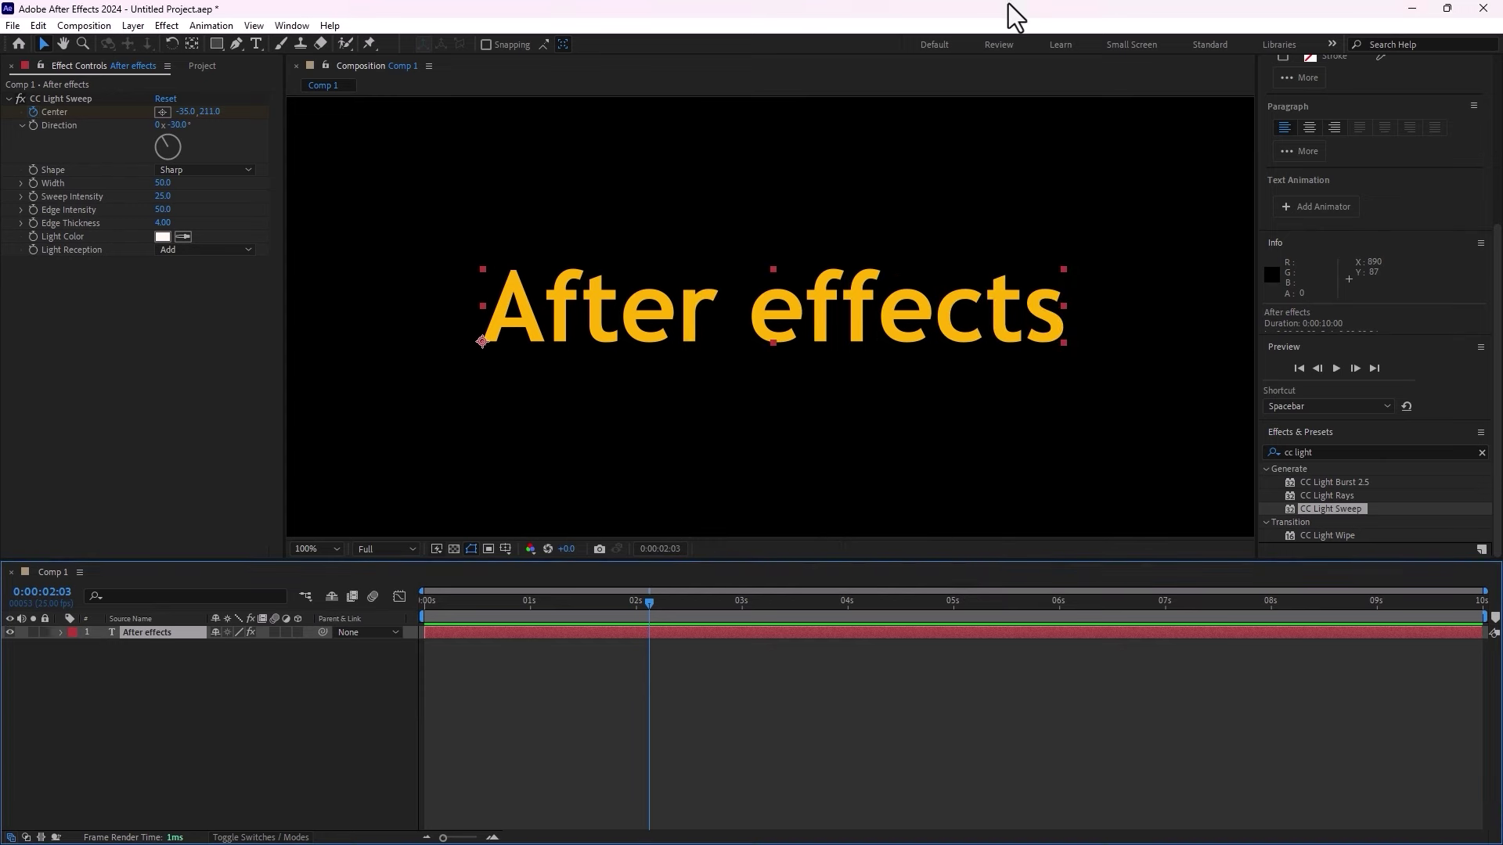
# Attempt to import the Covid infographic image and dismiss the import error.
pyautogui.click(197, 65)
pyautogui.doubleClick(127, 426)
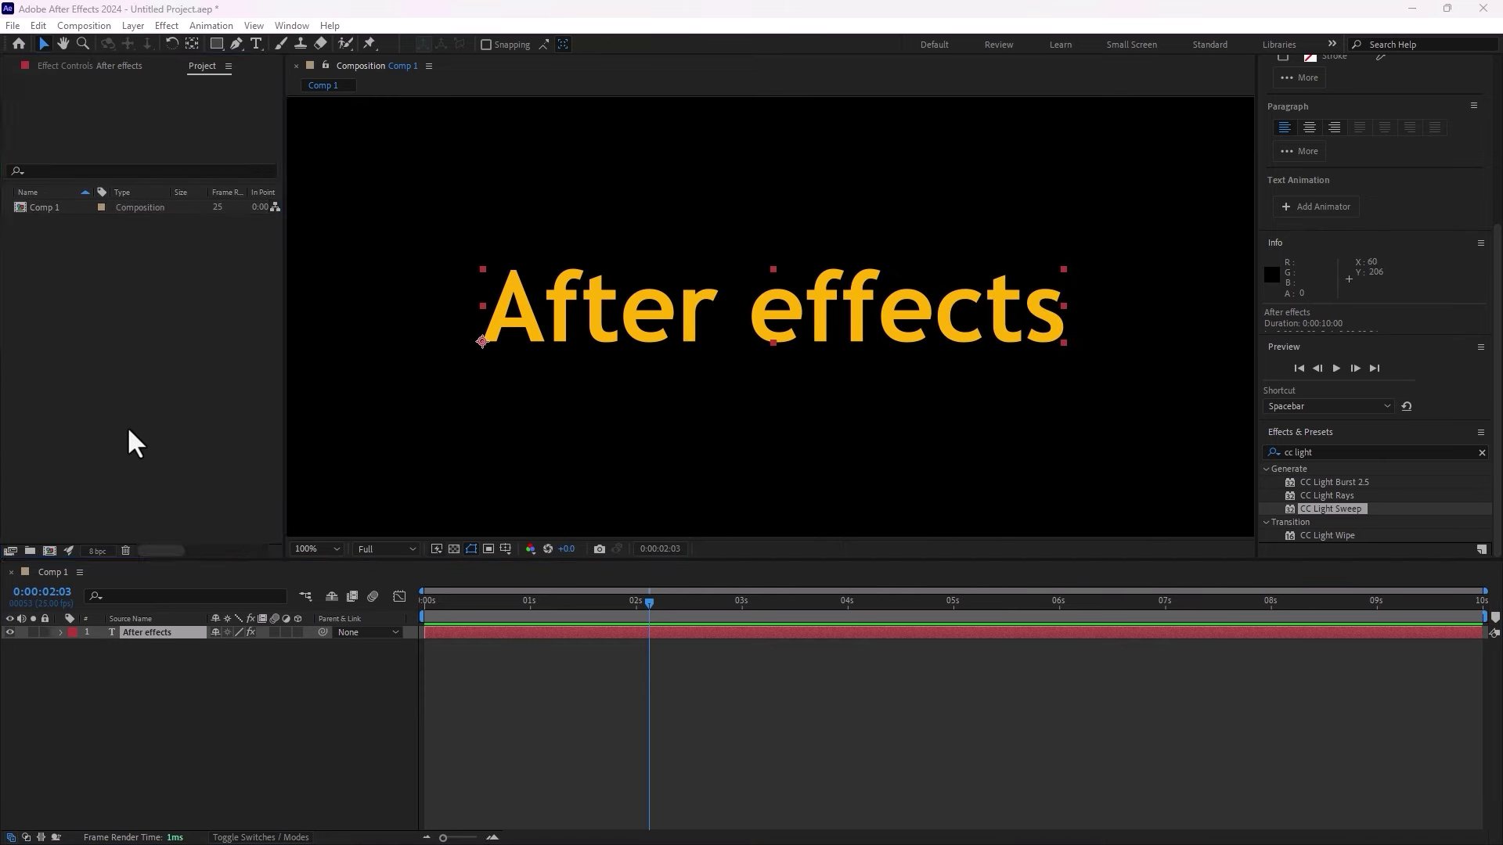
pyautogui.scroll(-5, 416, 252)
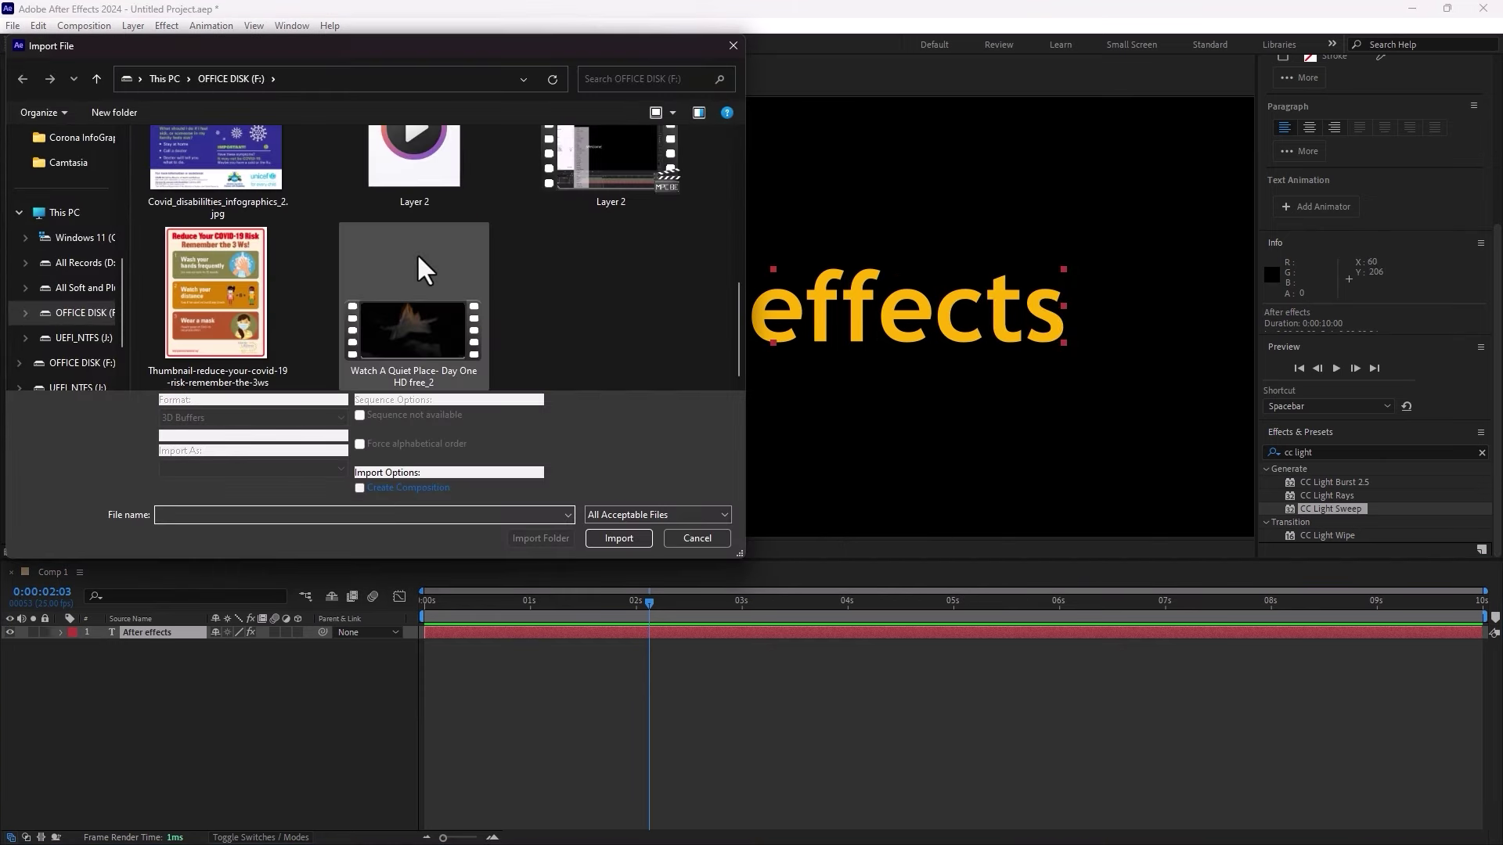
pyautogui.scroll(2, 418, 257)
pyautogui.doubleClick(222, 313)
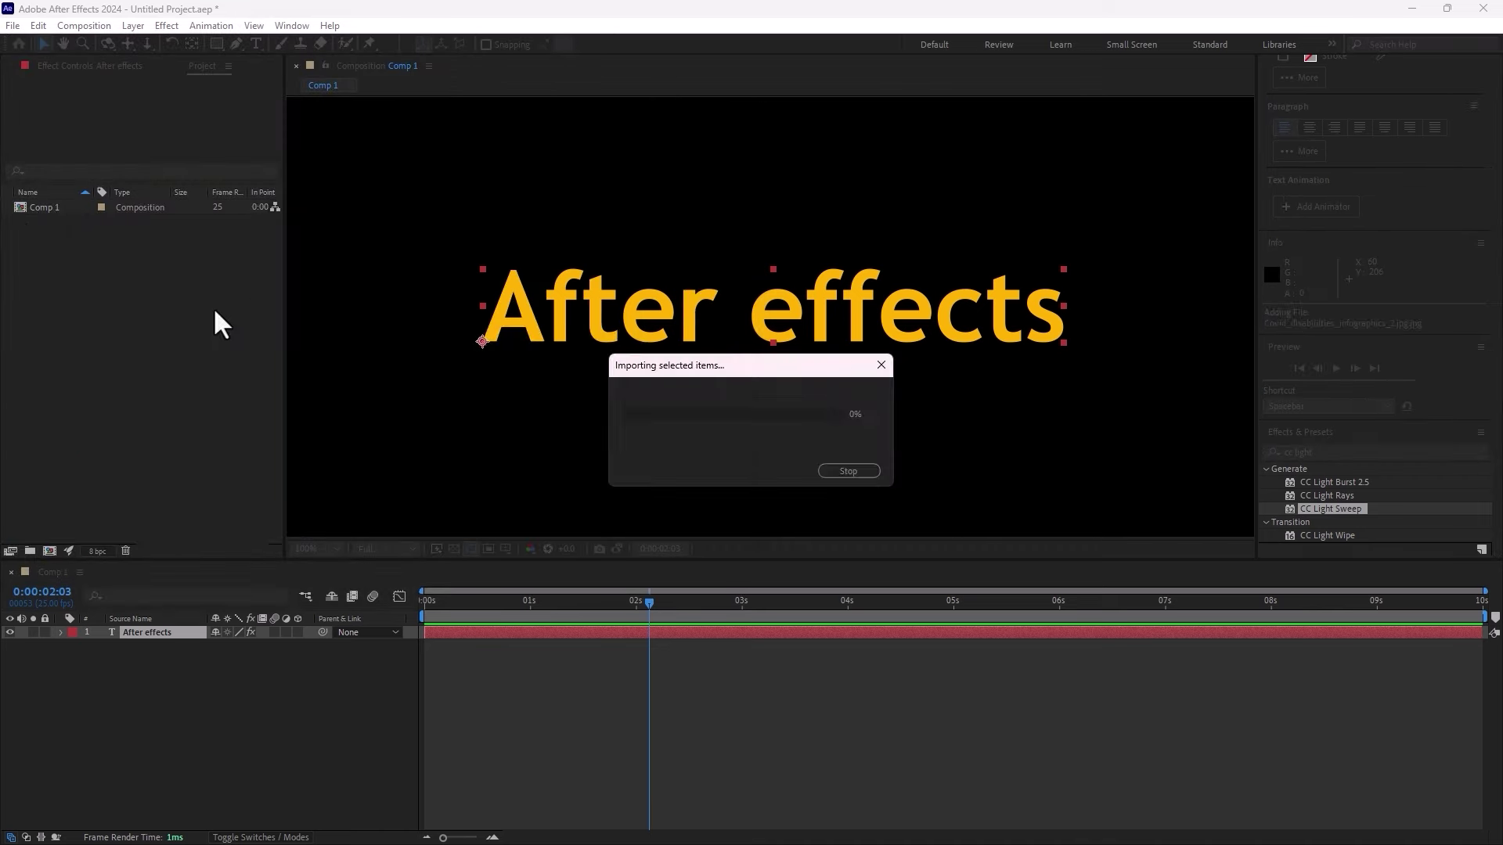
pyautogui.click(976, 479)
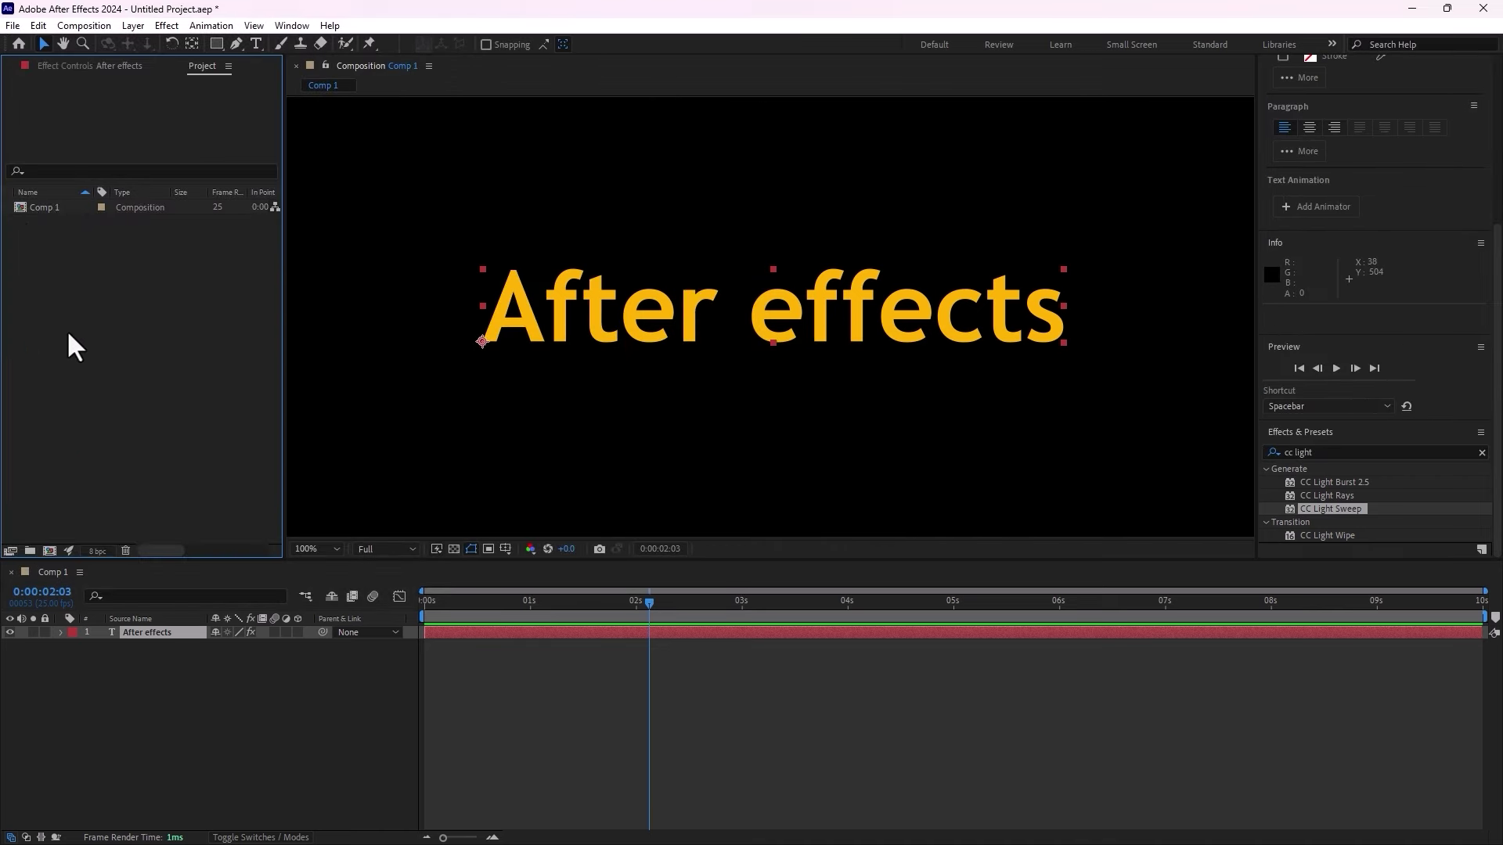
# Import the COVID-19 risk poster JPG and place it in Comp 1 above the title.
pyautogui.doubleClick(134, 335)
pyautogui.scroll(-10, 634, 384)
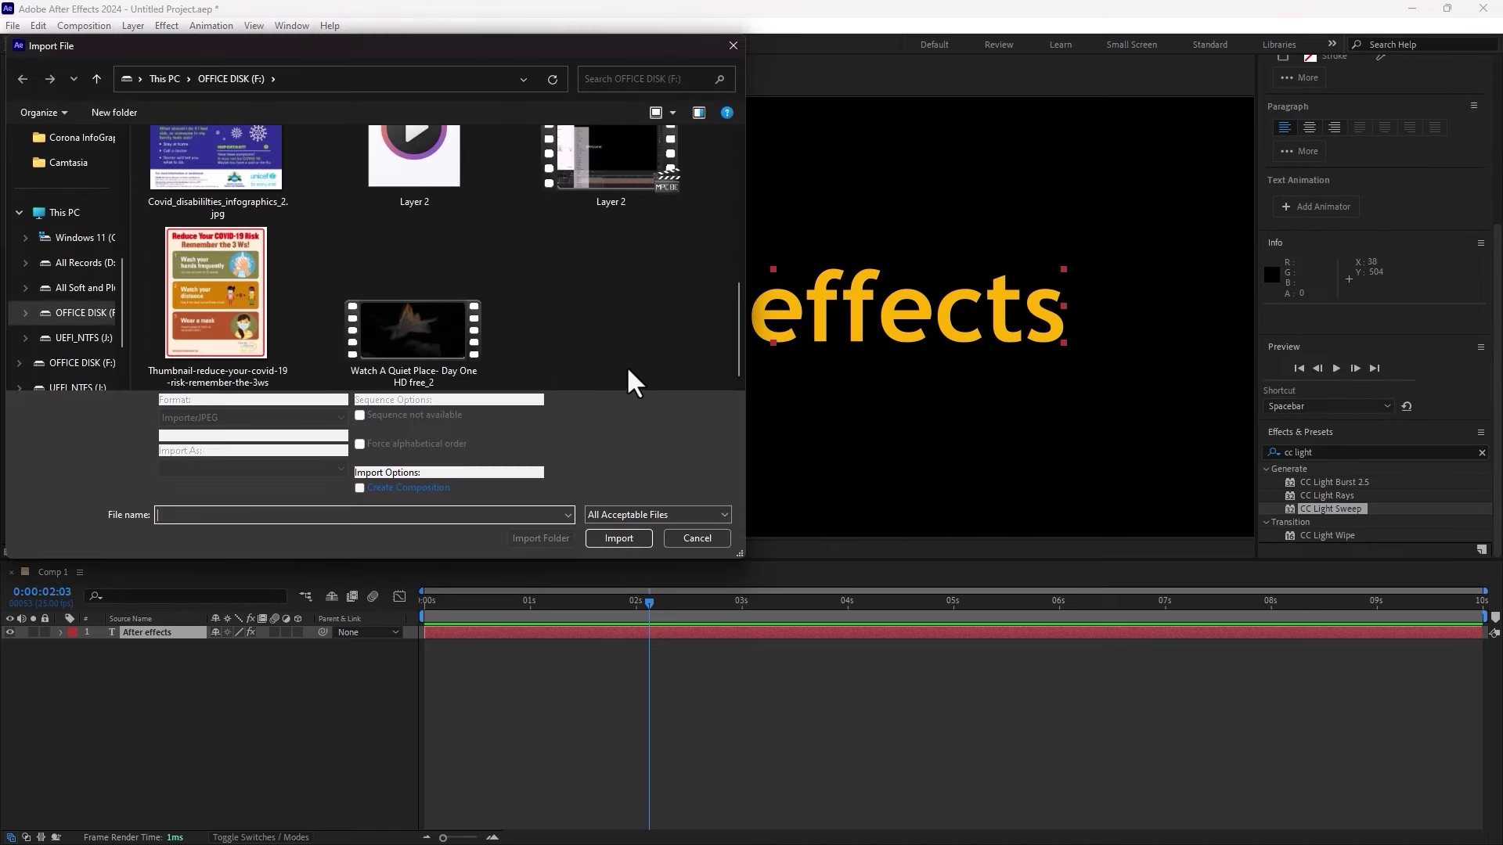
pyautogui.doubleClick(154, 278)
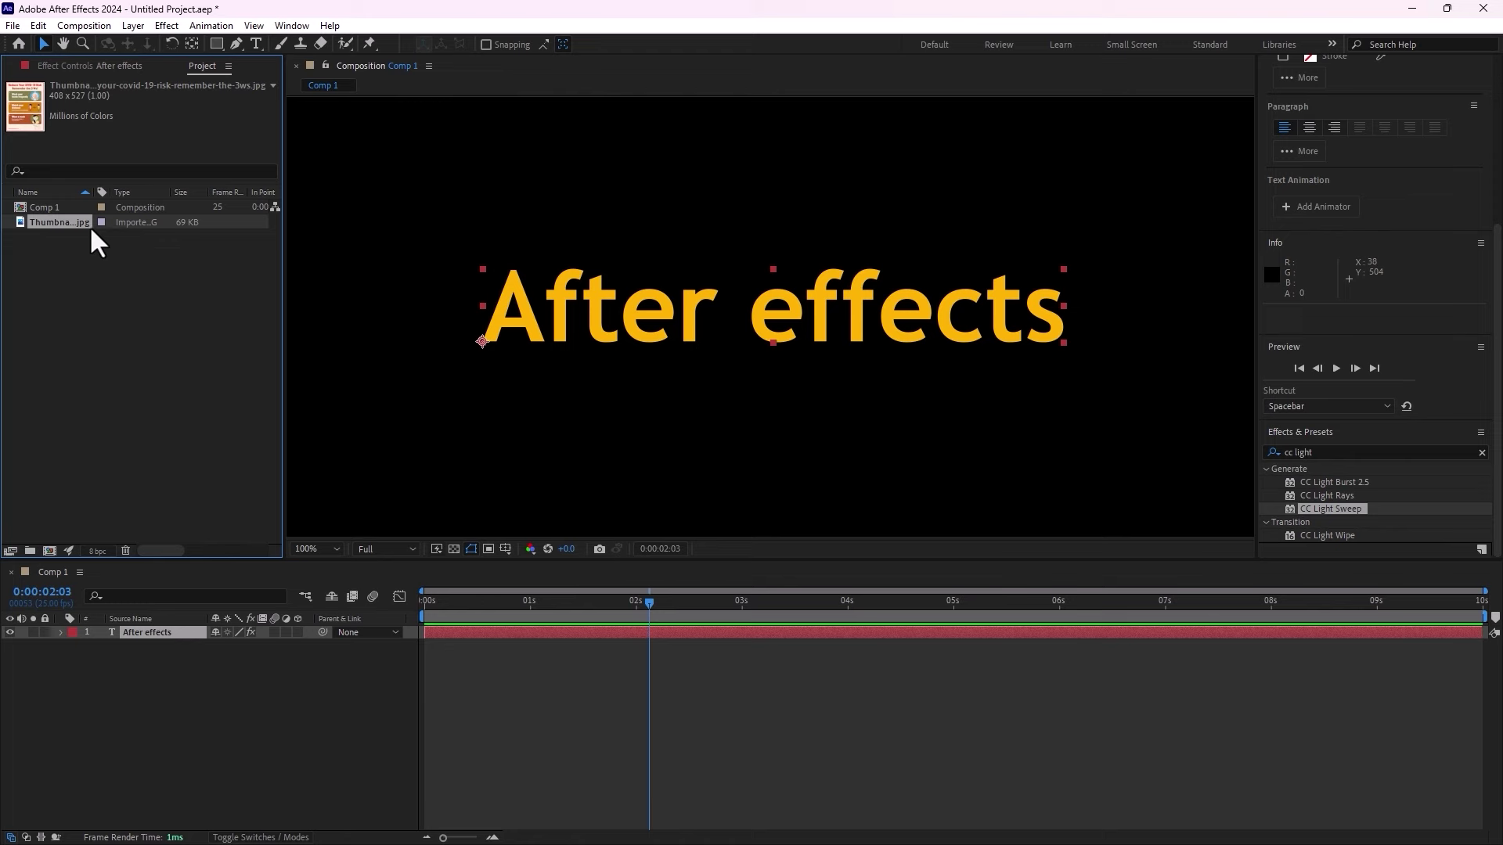
pyautogui.moveTo(97, 244); pyautogui.dragTo(798, 338)
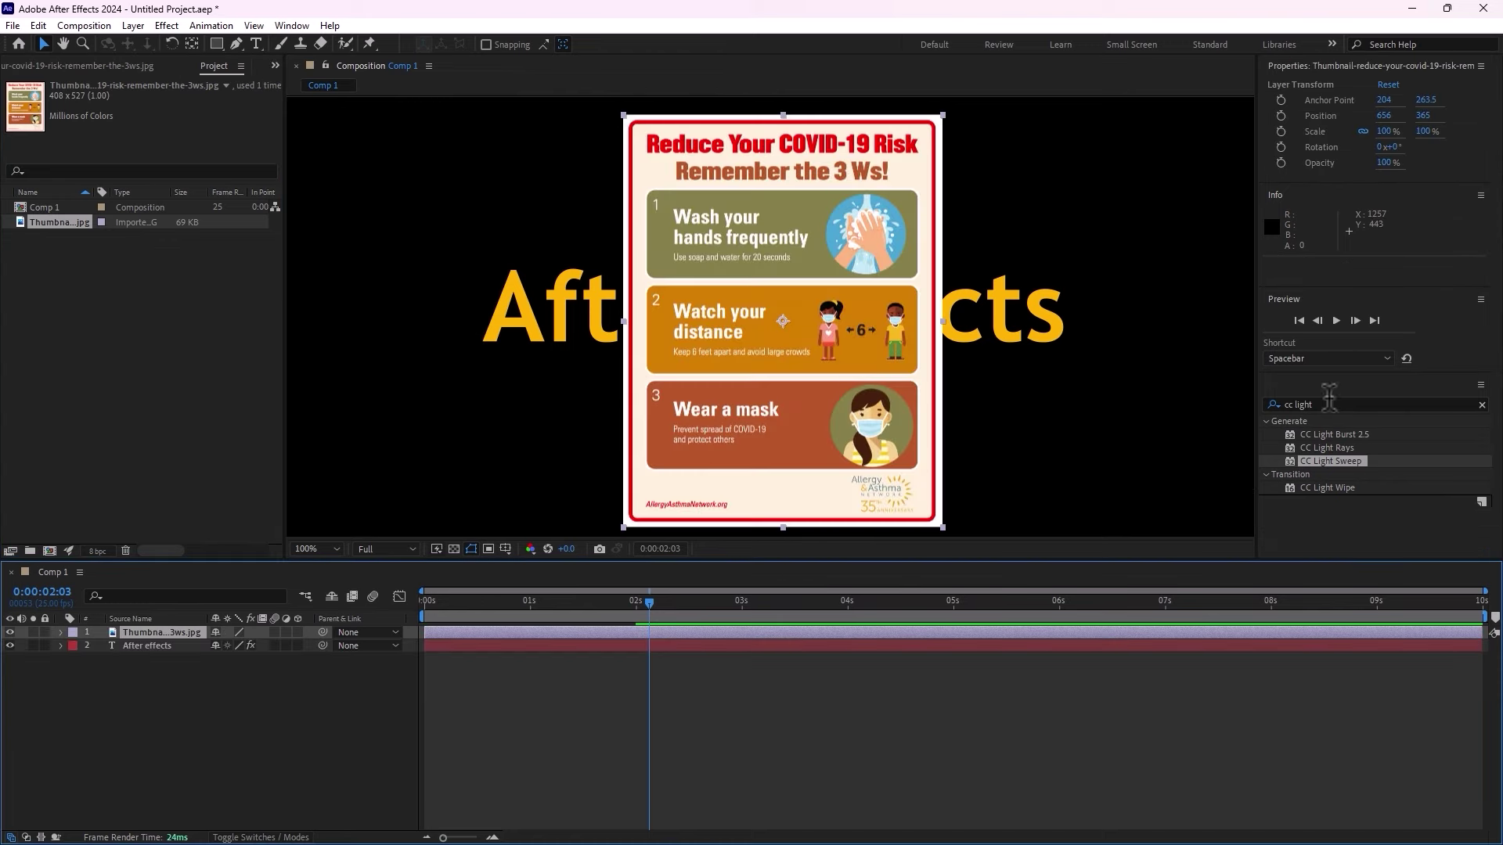
# Search the effects list for 'cc sphe' to show CC Sphere under Perspective.
pyautogui.click(1295, 405)
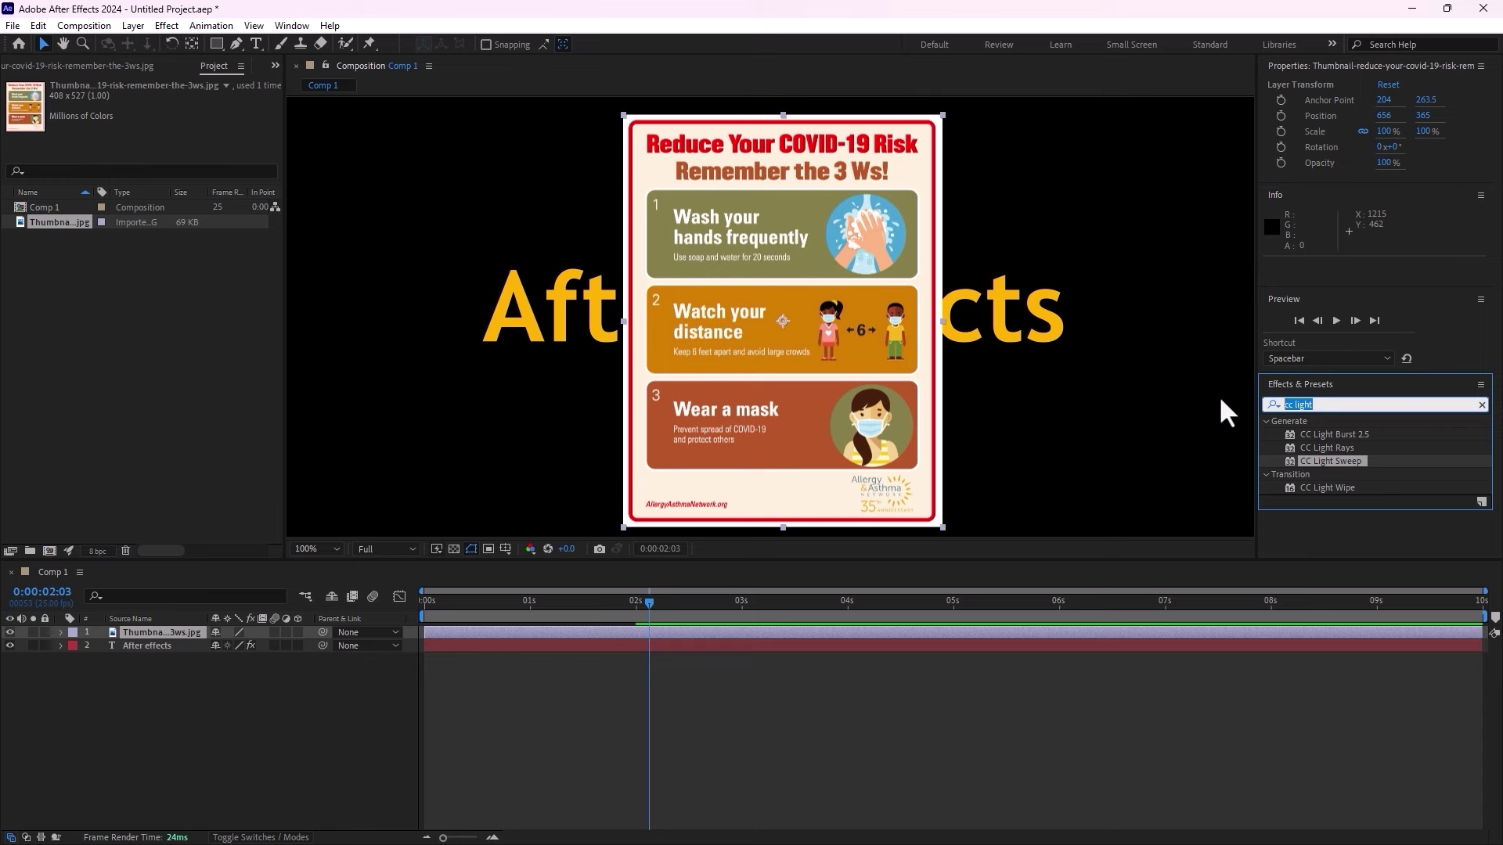
pyautogui.write('cc s')
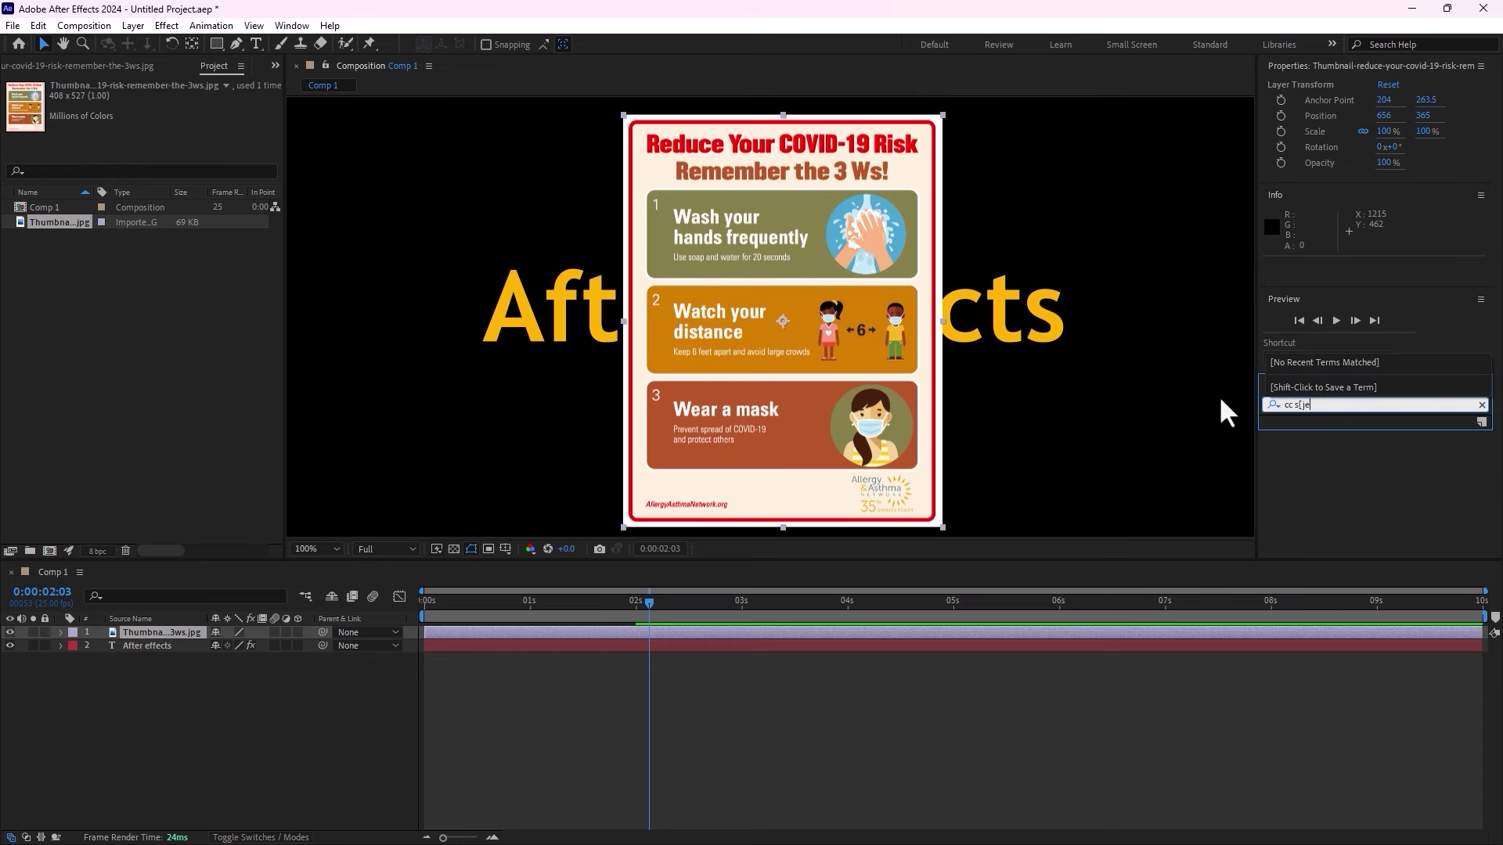
pyautogui.write('[je')
pyautogui.press('BackSpace')
pyautogui.press('BackSpace')
pyautogui.press('BackSpace')
pyautogui.press('BackSpace')
pyautogui.press('BackSpace')
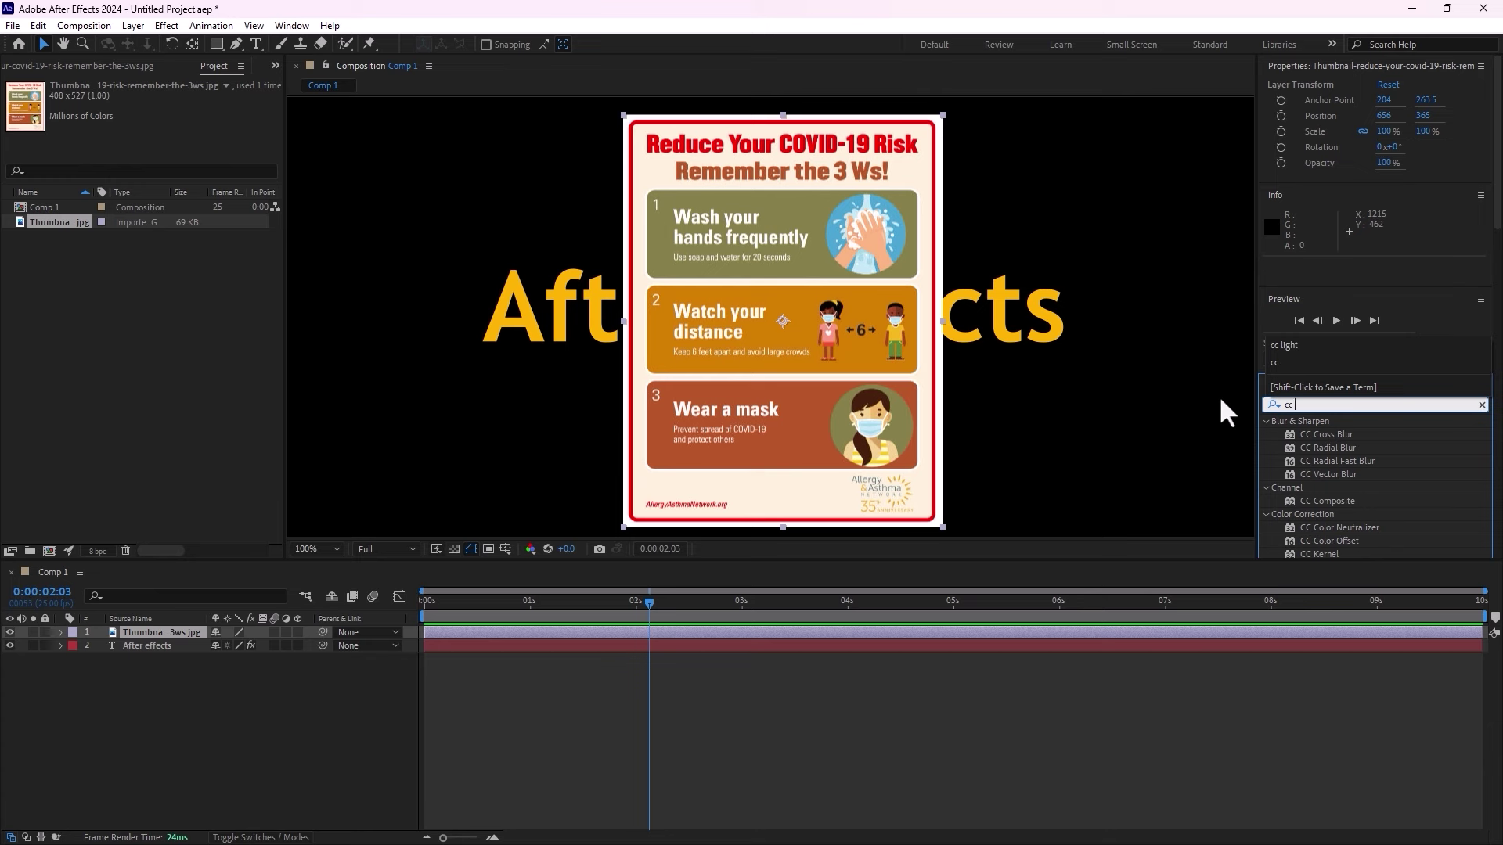
pyautogui.write('sphe')
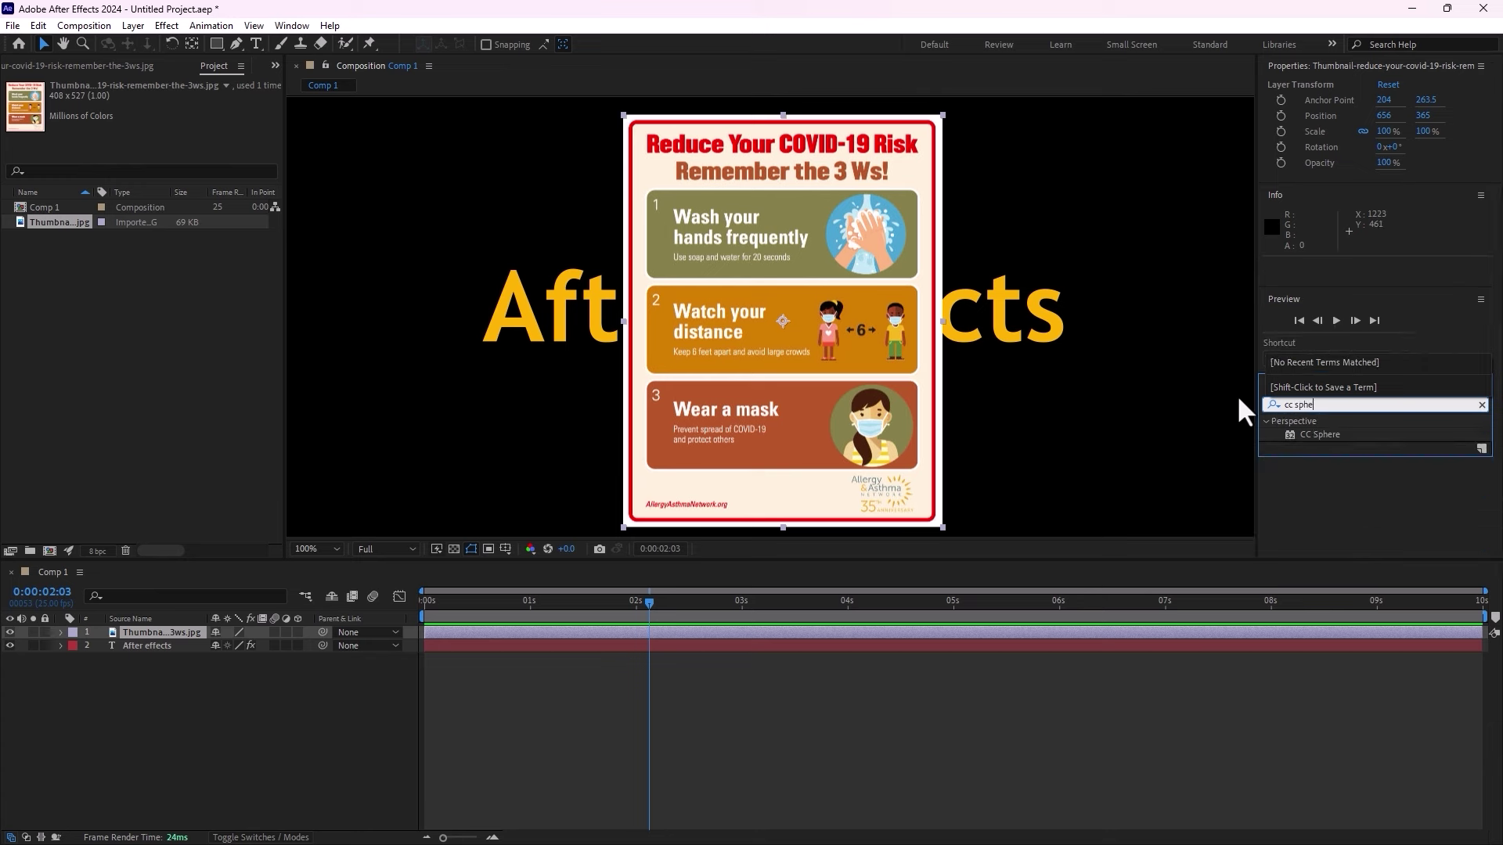
pyautogui.doubleClick(1320, 435)
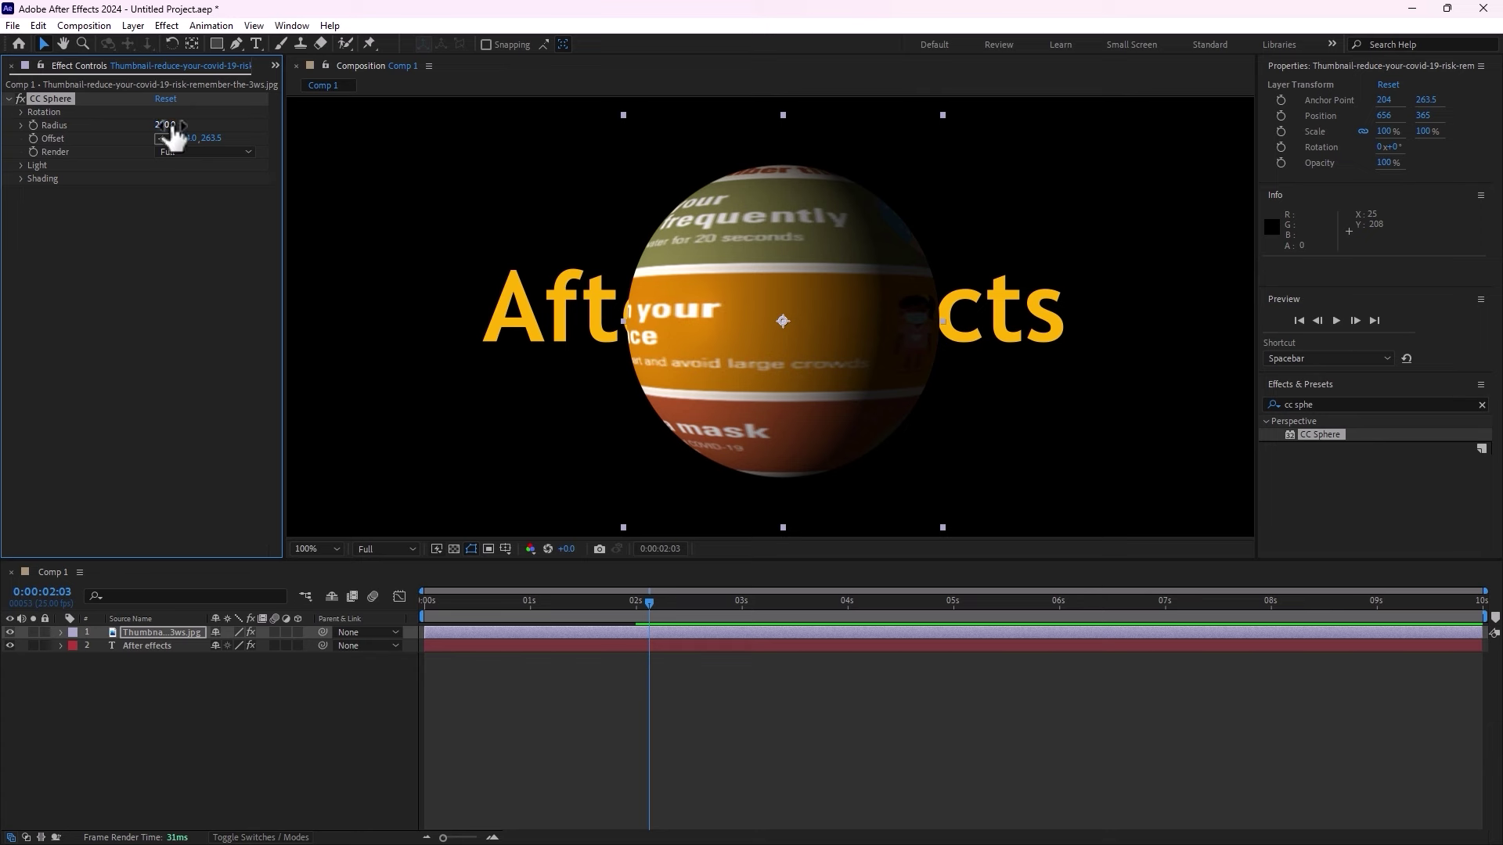
pyautogui.moveTo(166, 125); pyautogui.dragTo(198, 125)
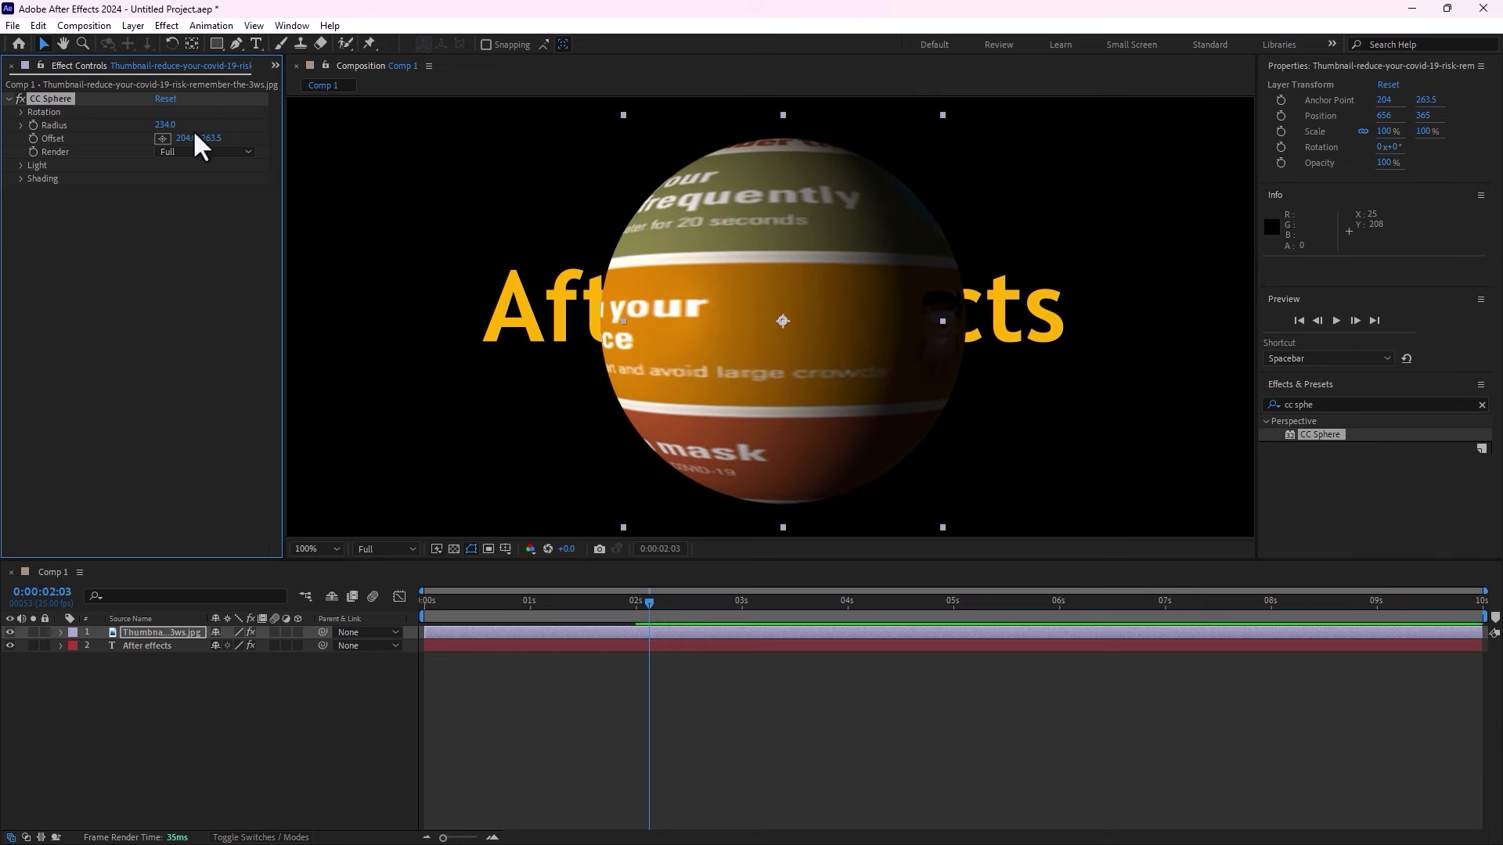
pyautogui.click(21, 112)
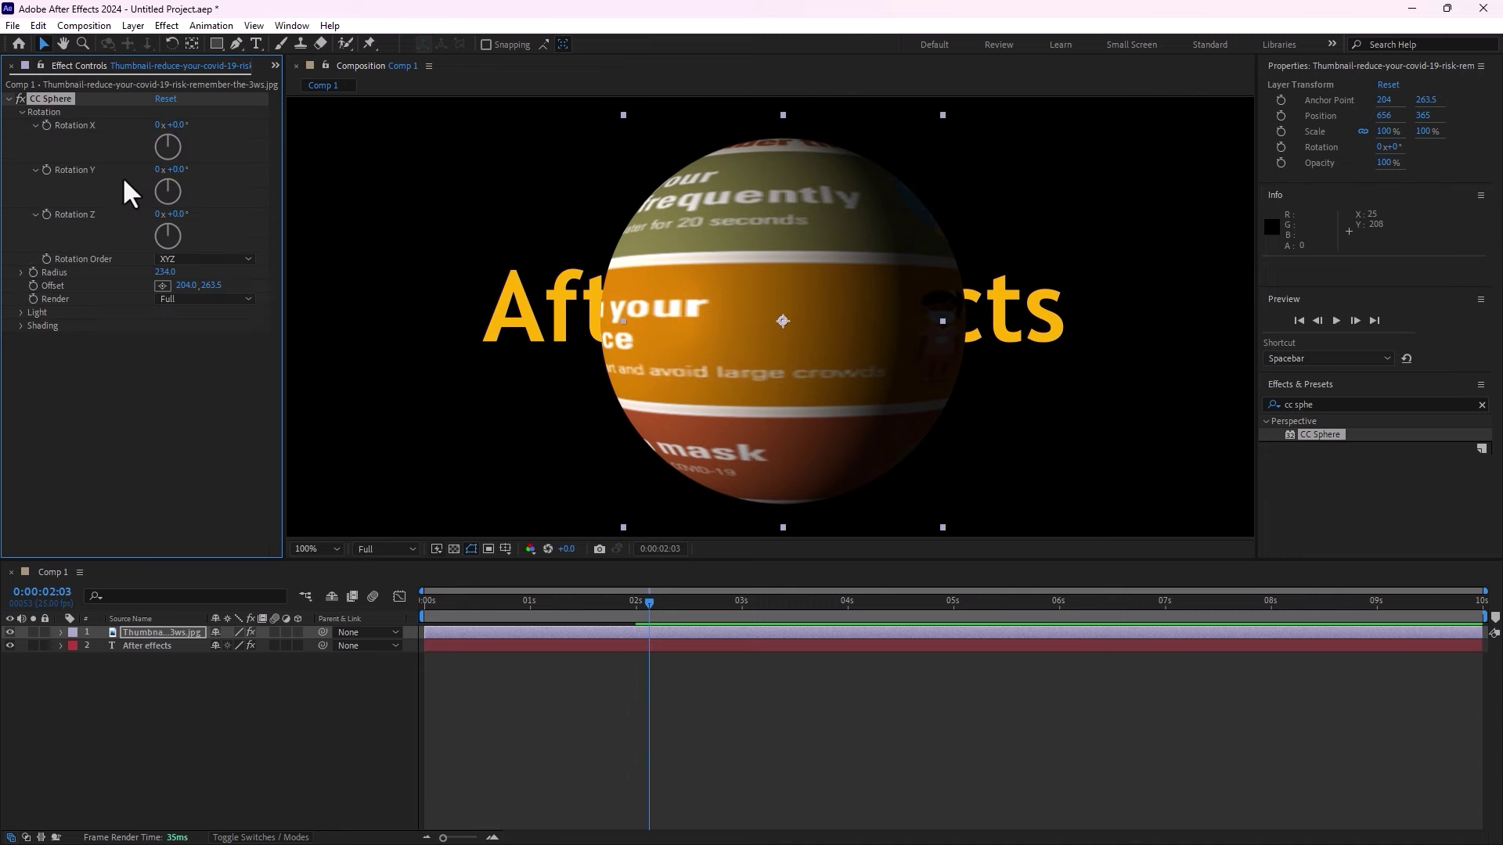
pyautogui.moveTo(173, 169); pyautogui.dragTo(376, 195)
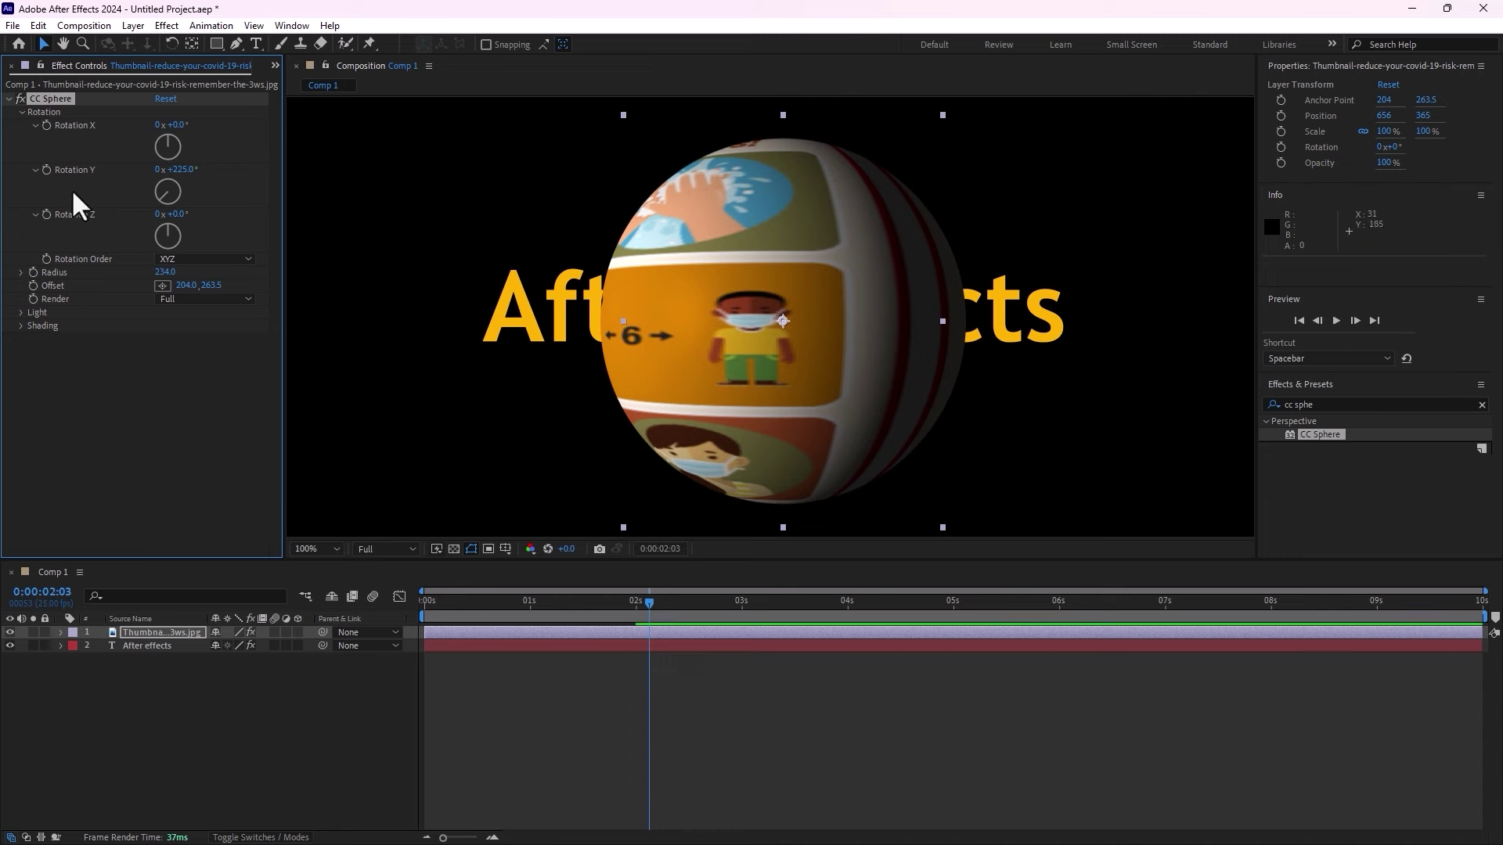
pyautogui.moveTo(177, 169); pyautogui.dragTo(295, 208)
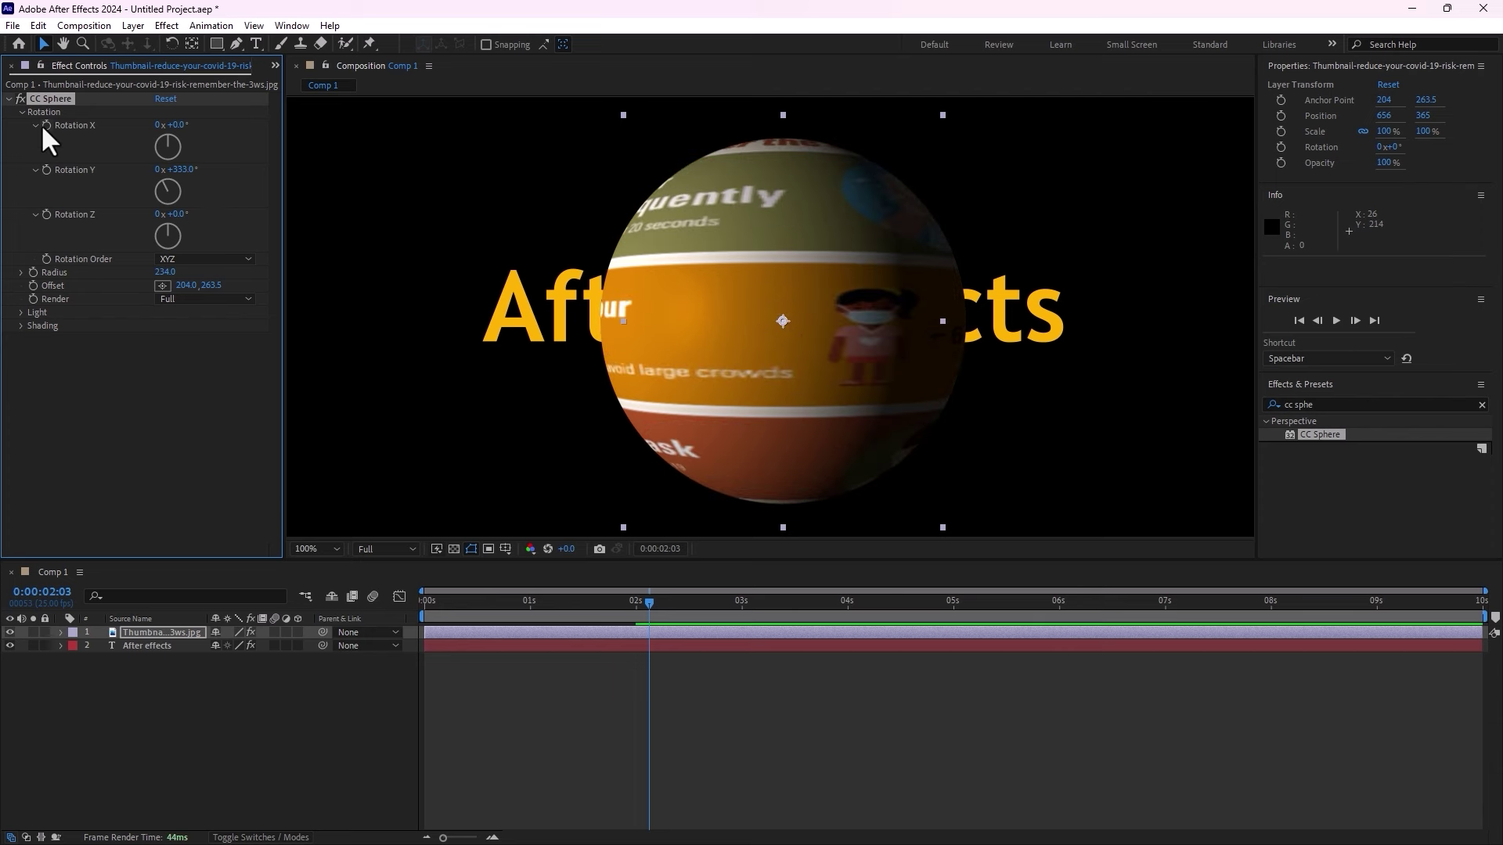
pyautogui.press('Delete')
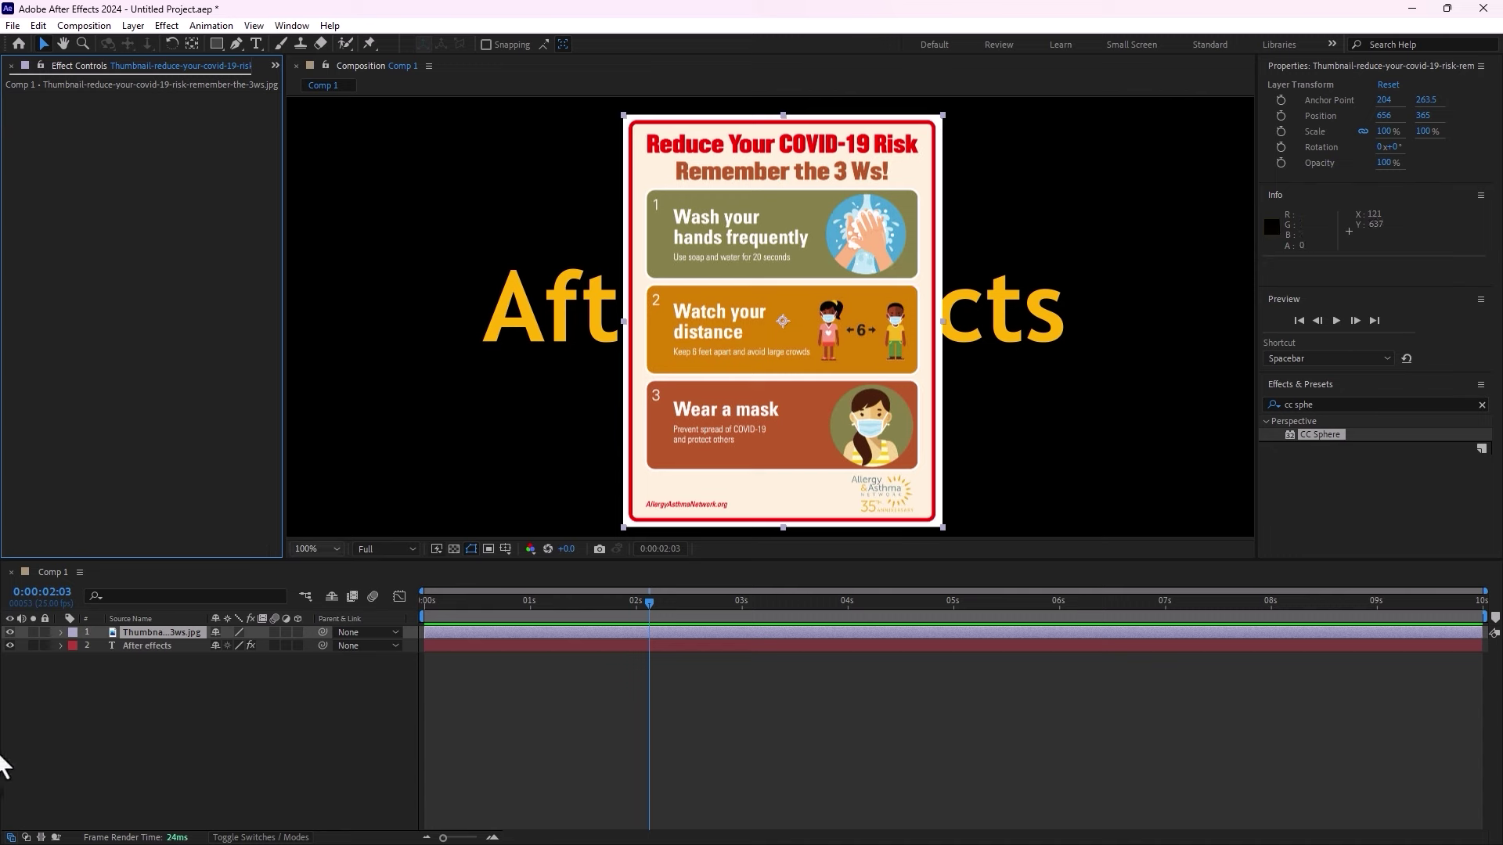
# Hide the poster layer, select the After effects text, and search effects for 'cc bend'.
pyautogui.click(9, 633)
pyautogui.click(154, 645)
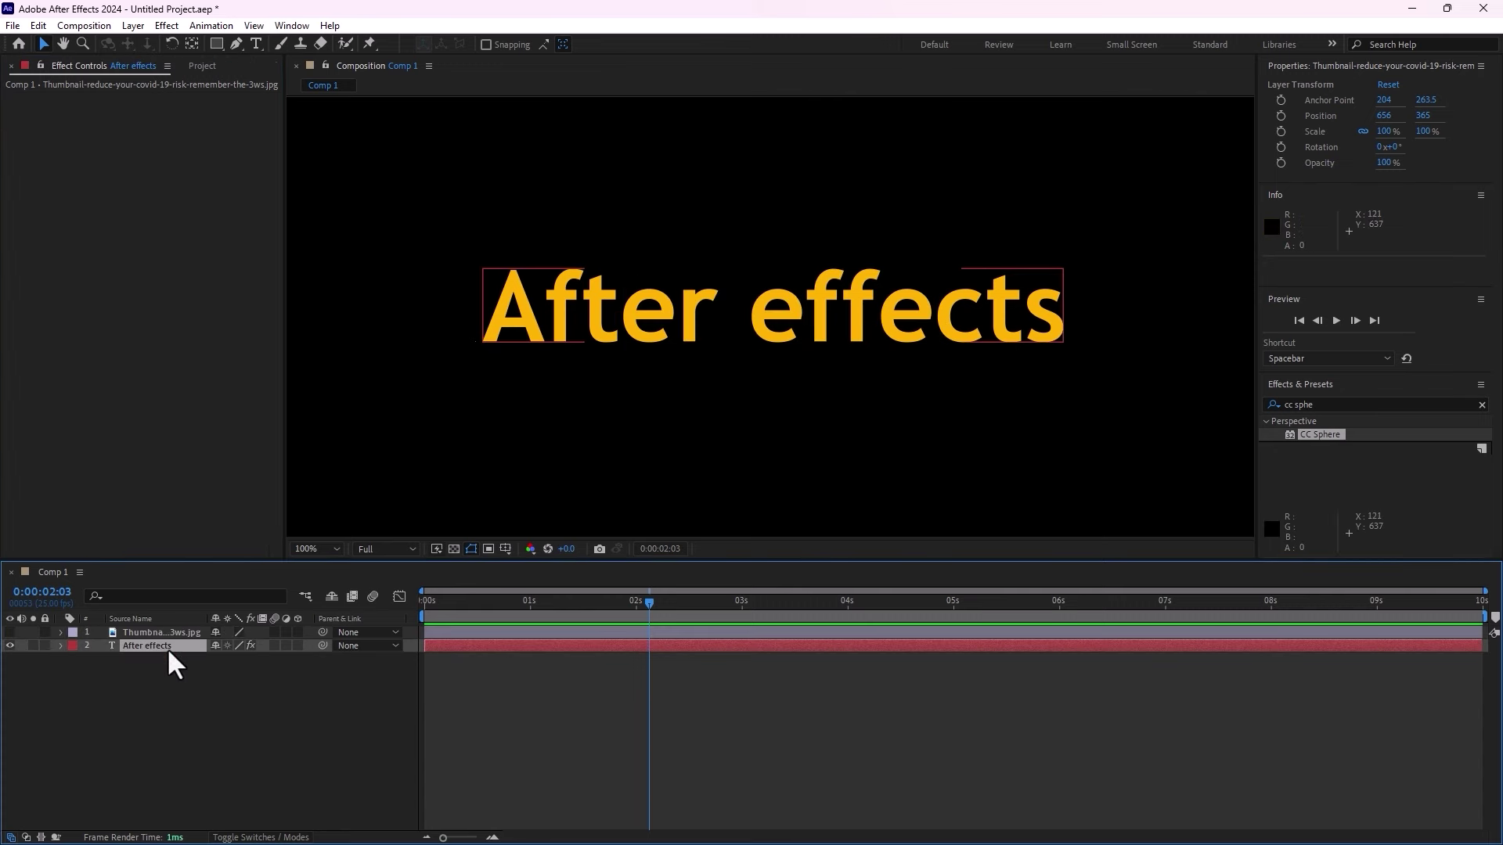
pyautogui.scroll(-3, 1402, 474)
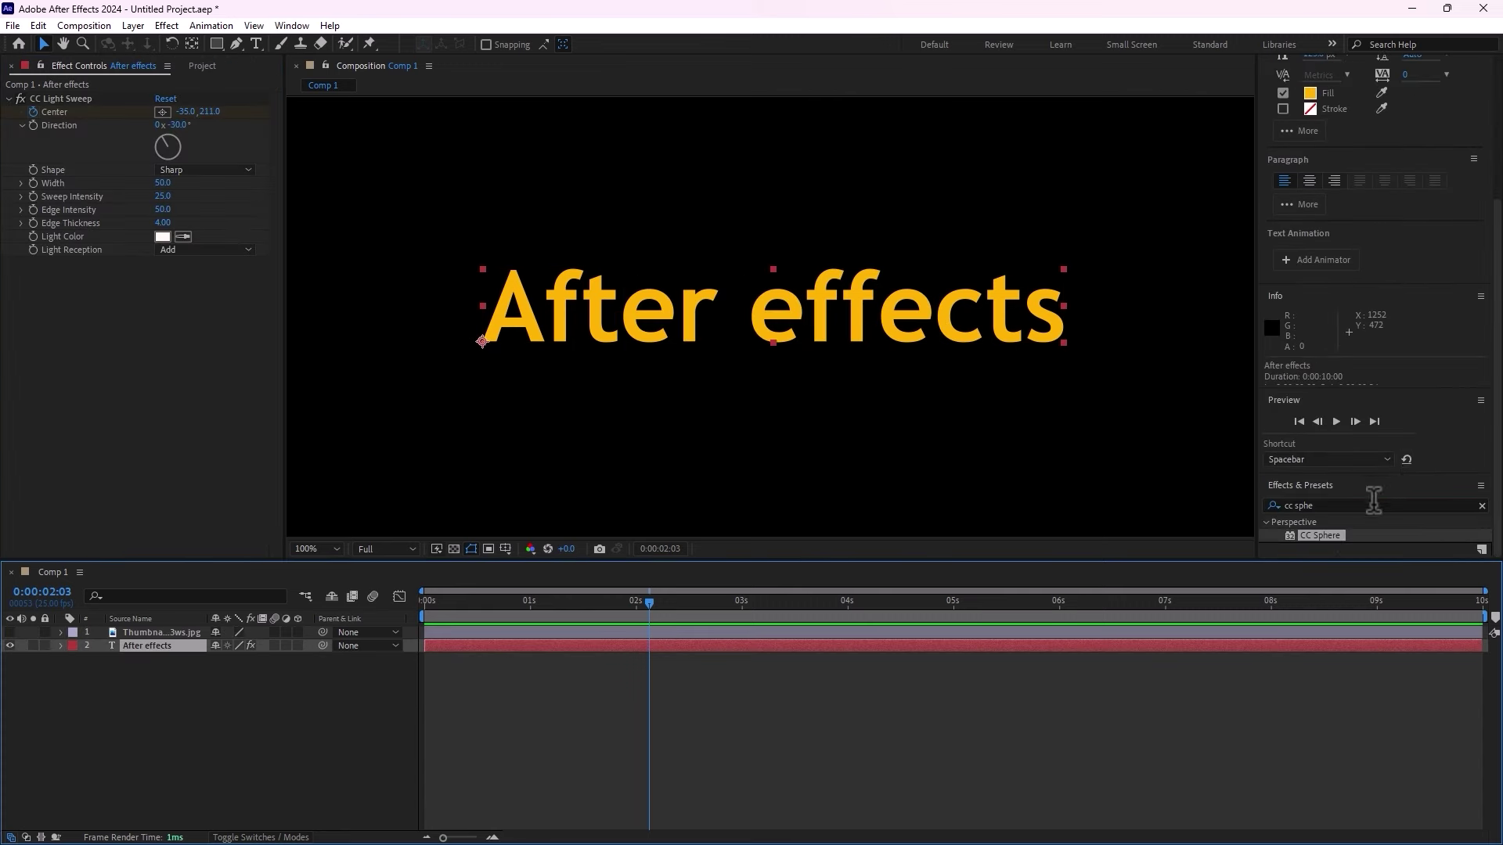
pyautogui.click(1373, 501)
pyautogui.write('cc bend')
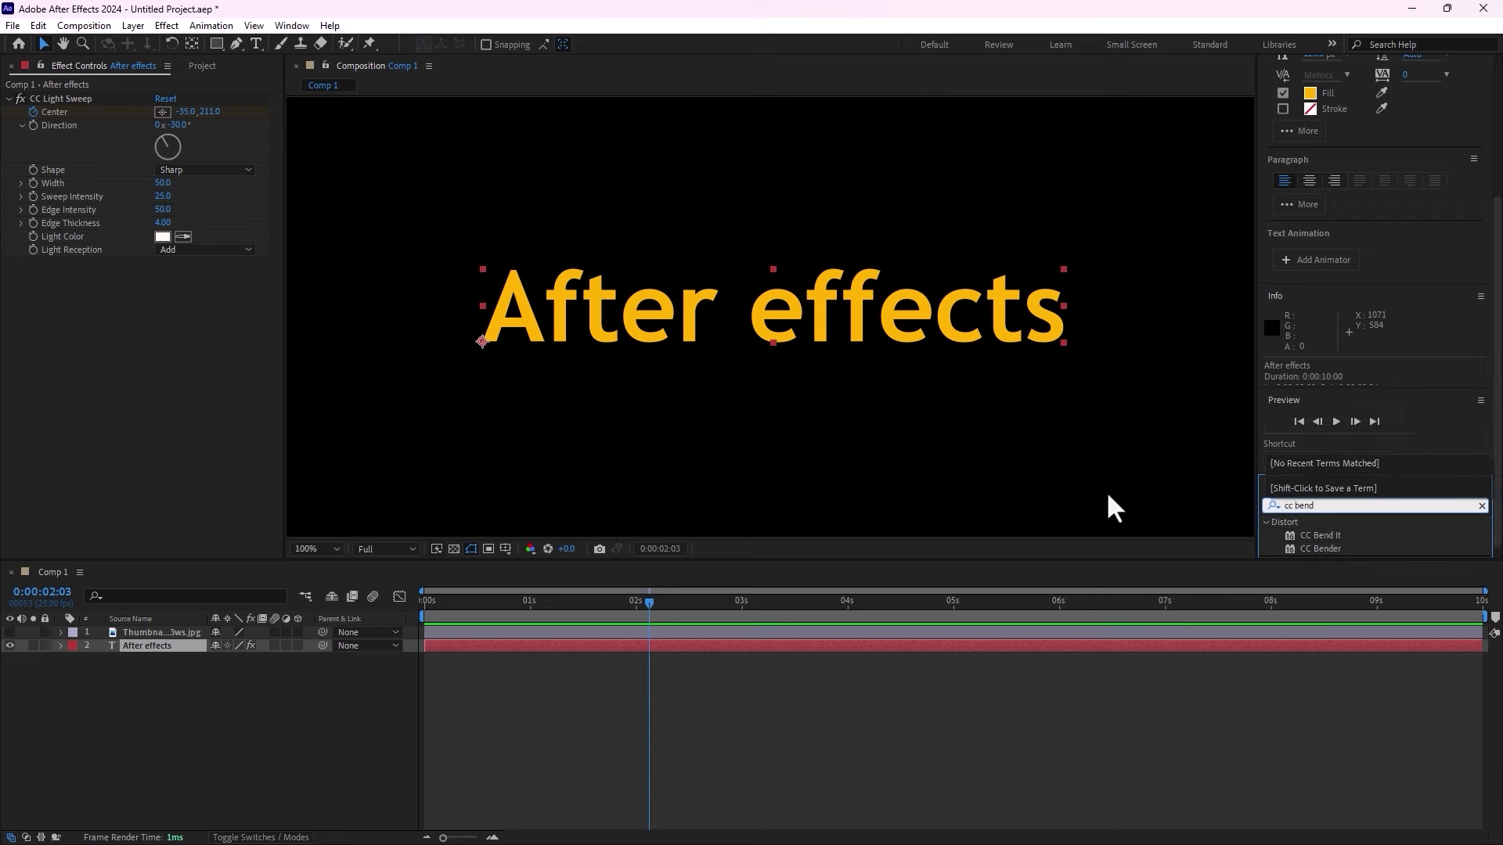
pyautogui.doubleClick(1310, 537)
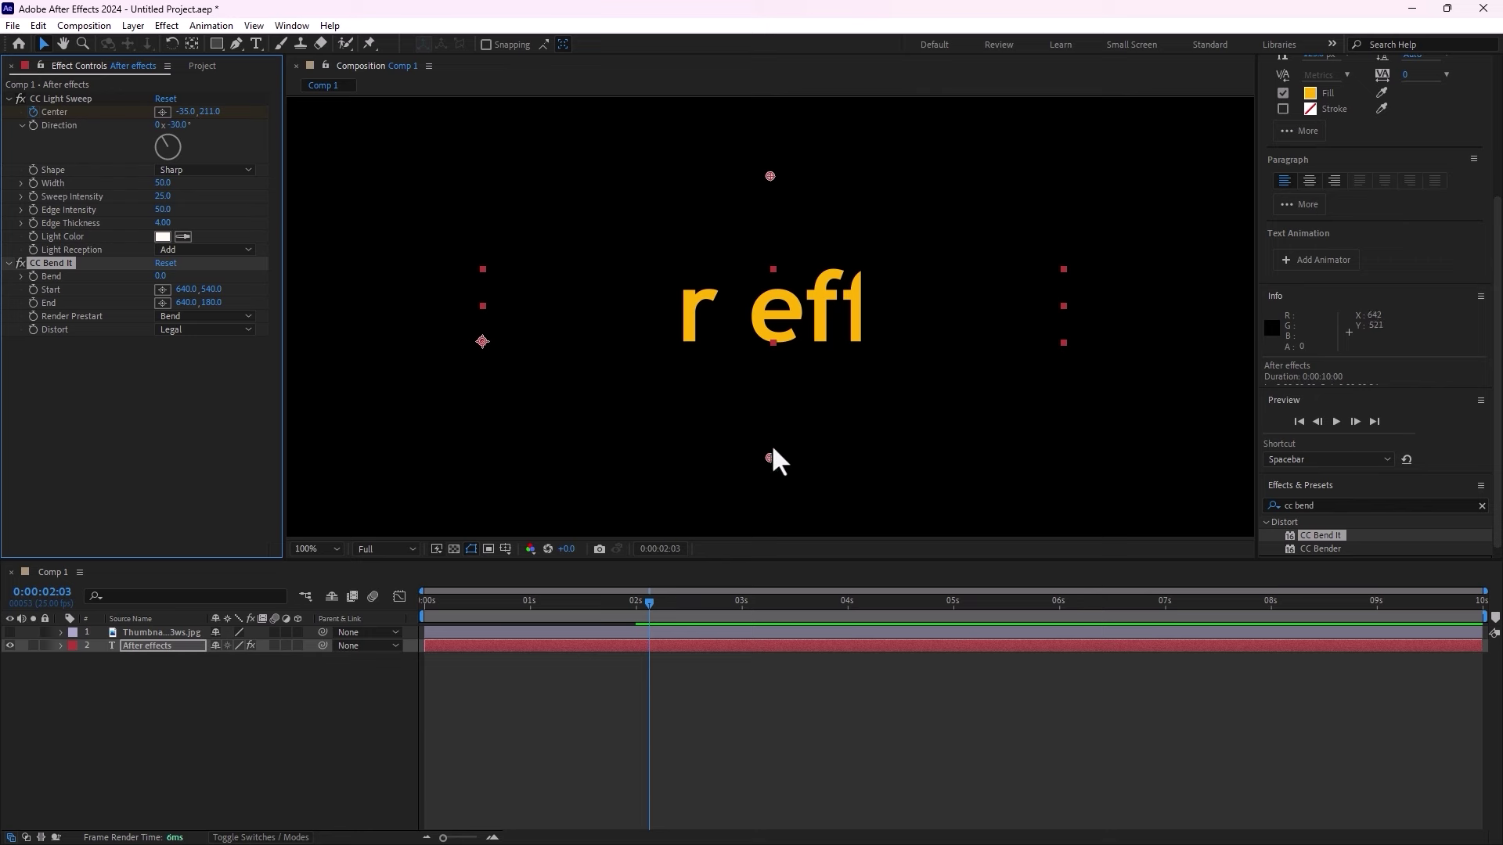
pyautogui.moveTo(770, 458); pyautogui.dragTo(598, 326)
pyautogui.moveTo(160, 277); pyautogui.dragTo(1093, 289)
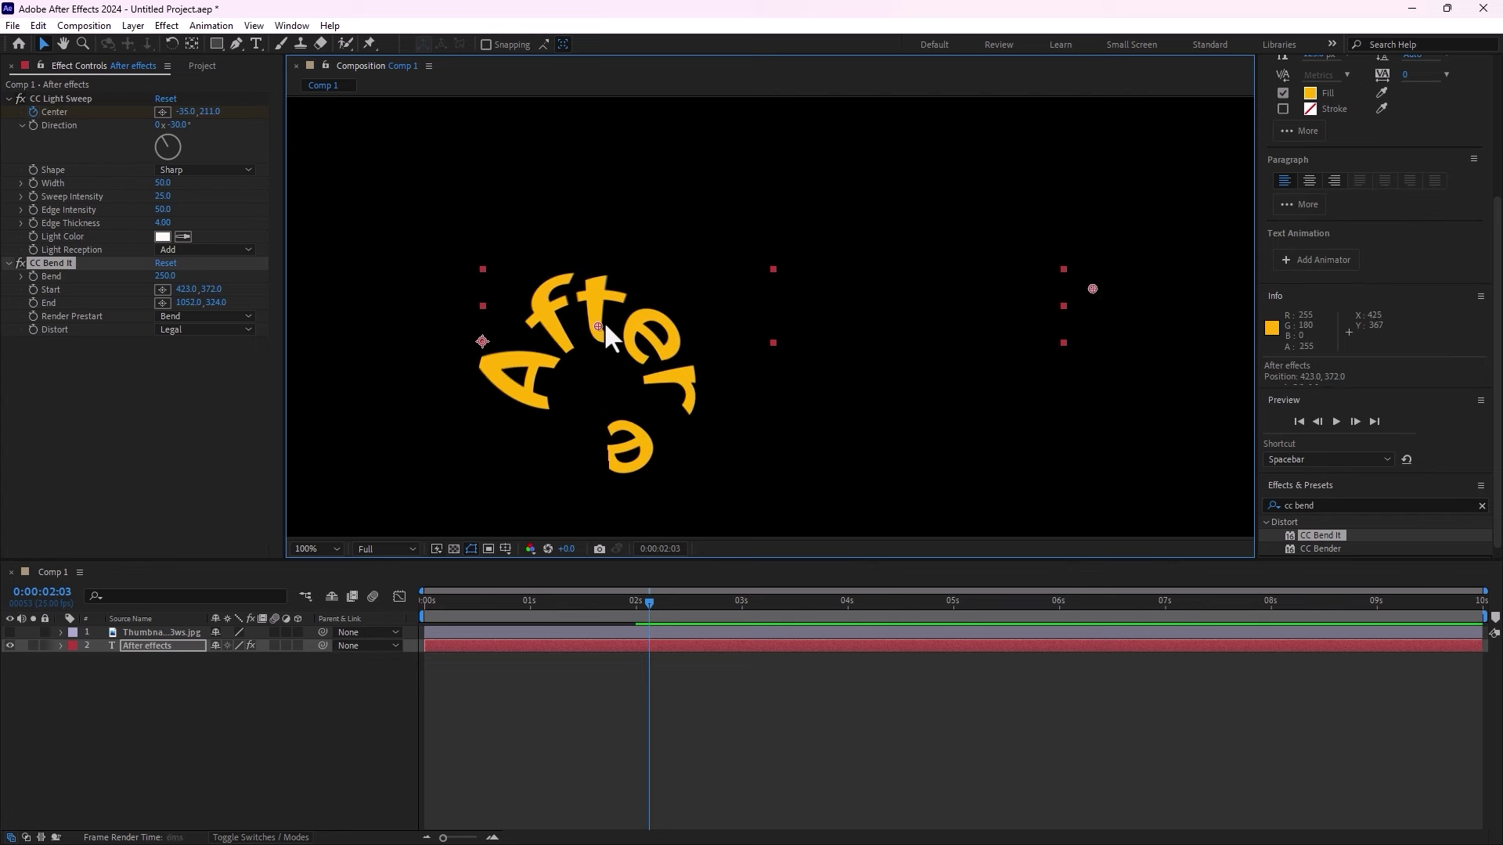
pyautogui.moveTo(599, 328); pyautogui.dragTo(657, 313)
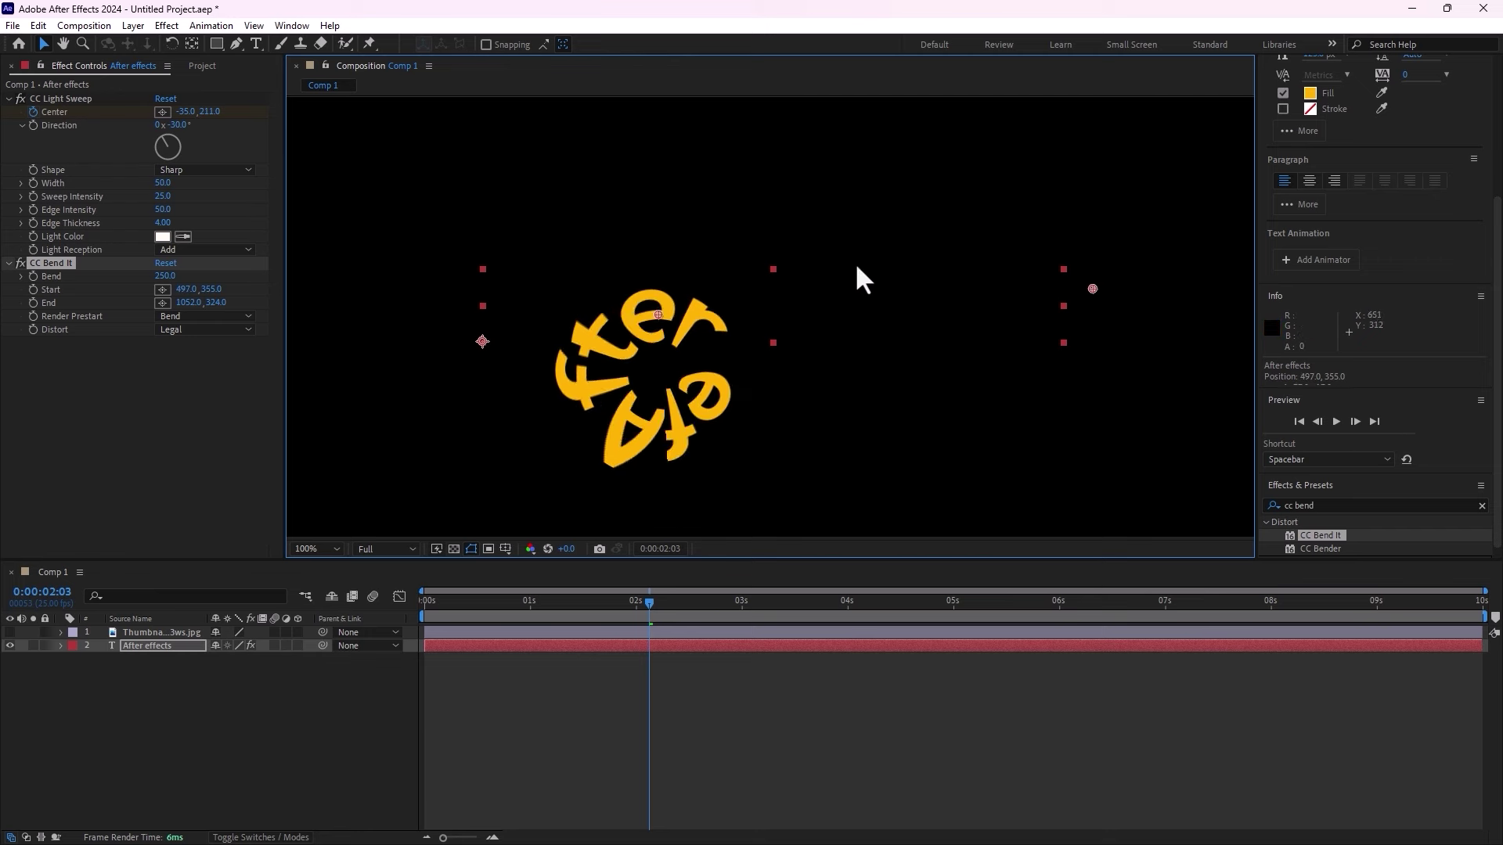
pyautogui.moveTo(1092, 289); pyautogui.dragTo(1478, 233)
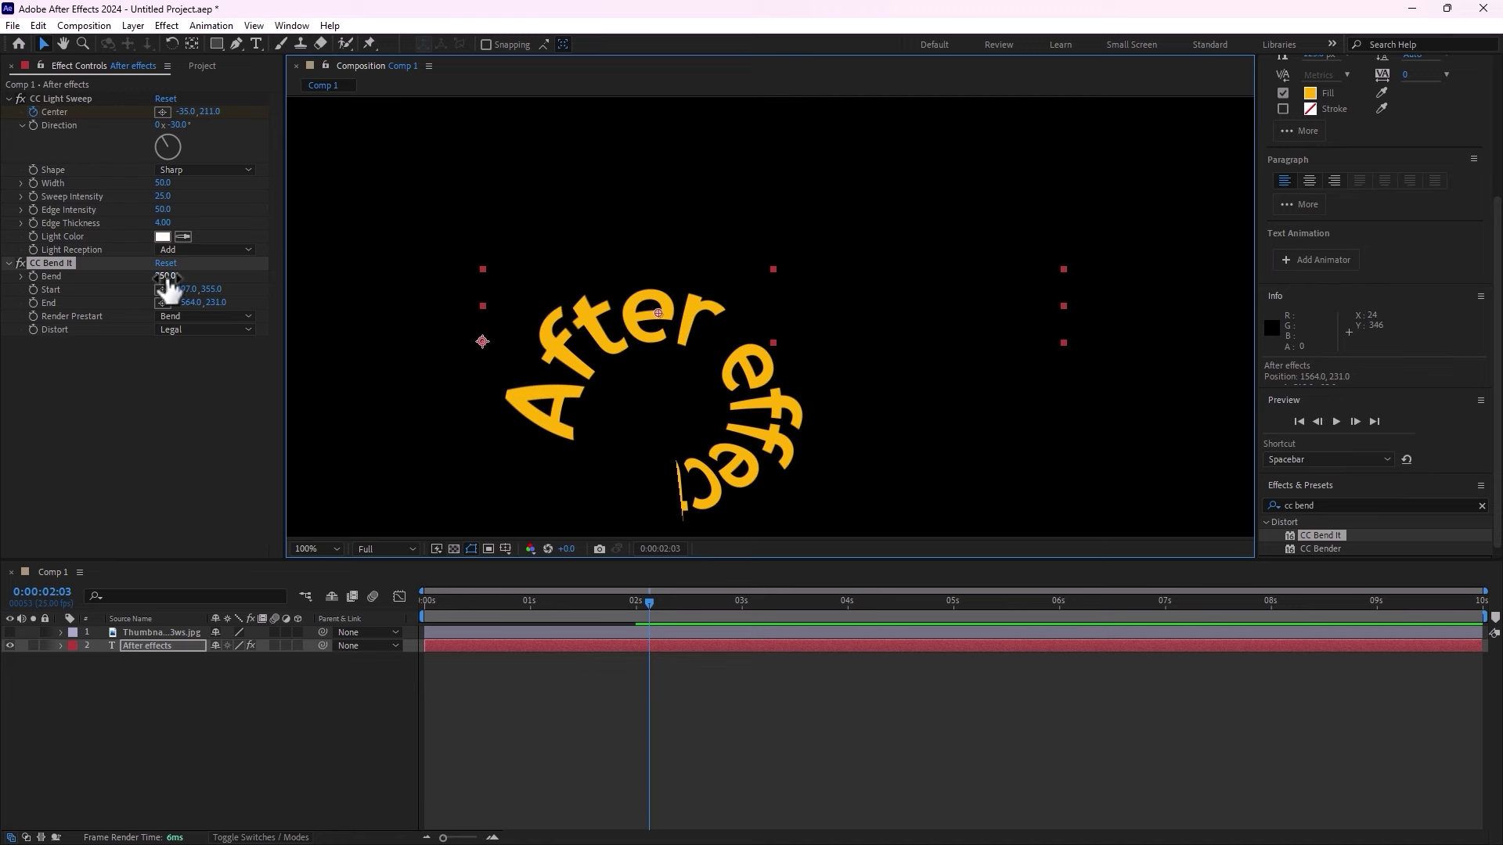
pyautogui.moveTo(196, 277); pyautogui.dragTo(267, 264)
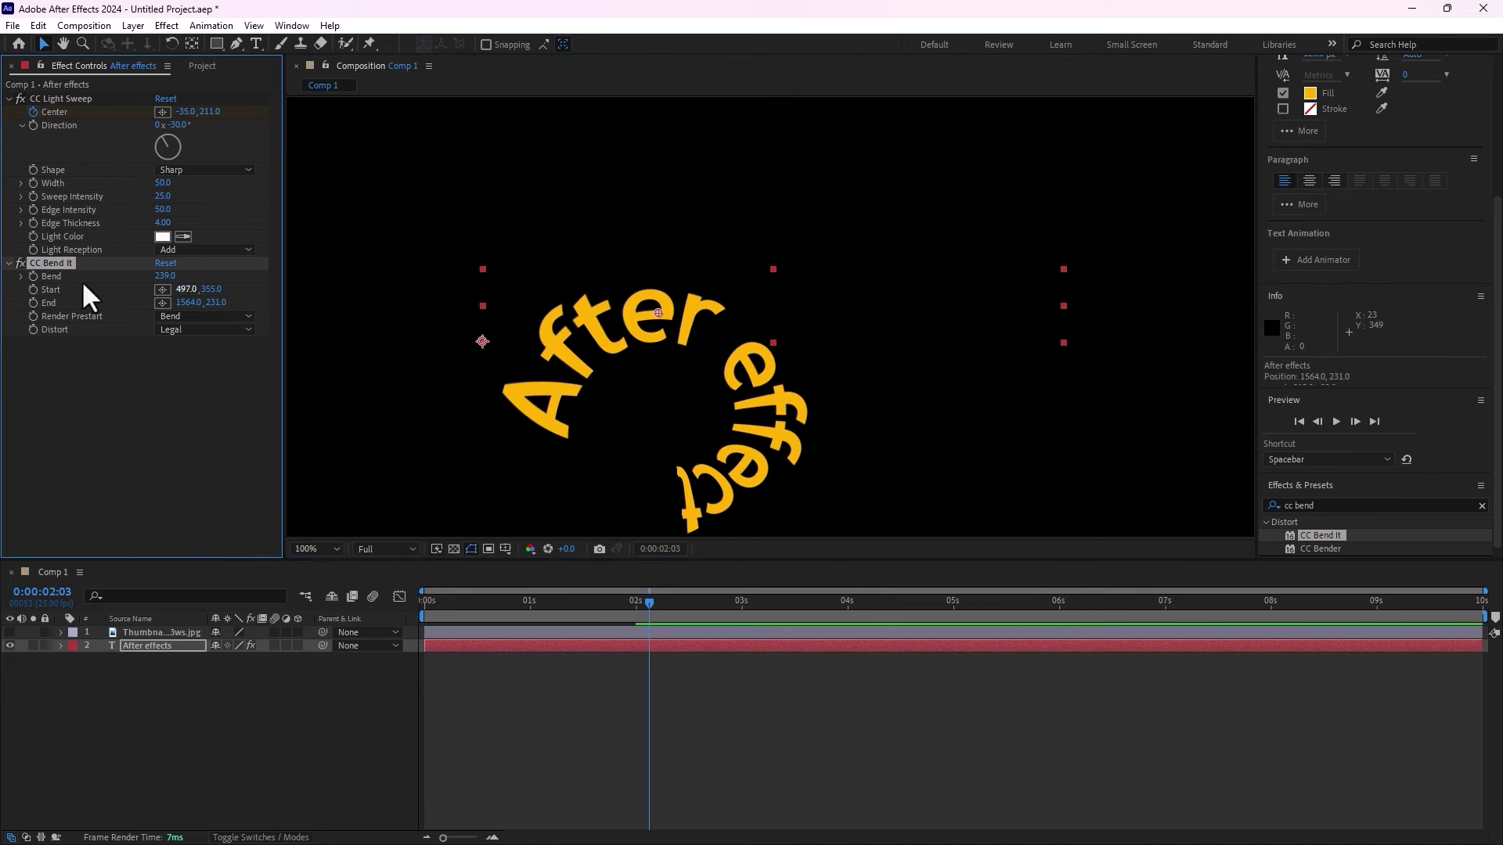
pyautogui.press(',')
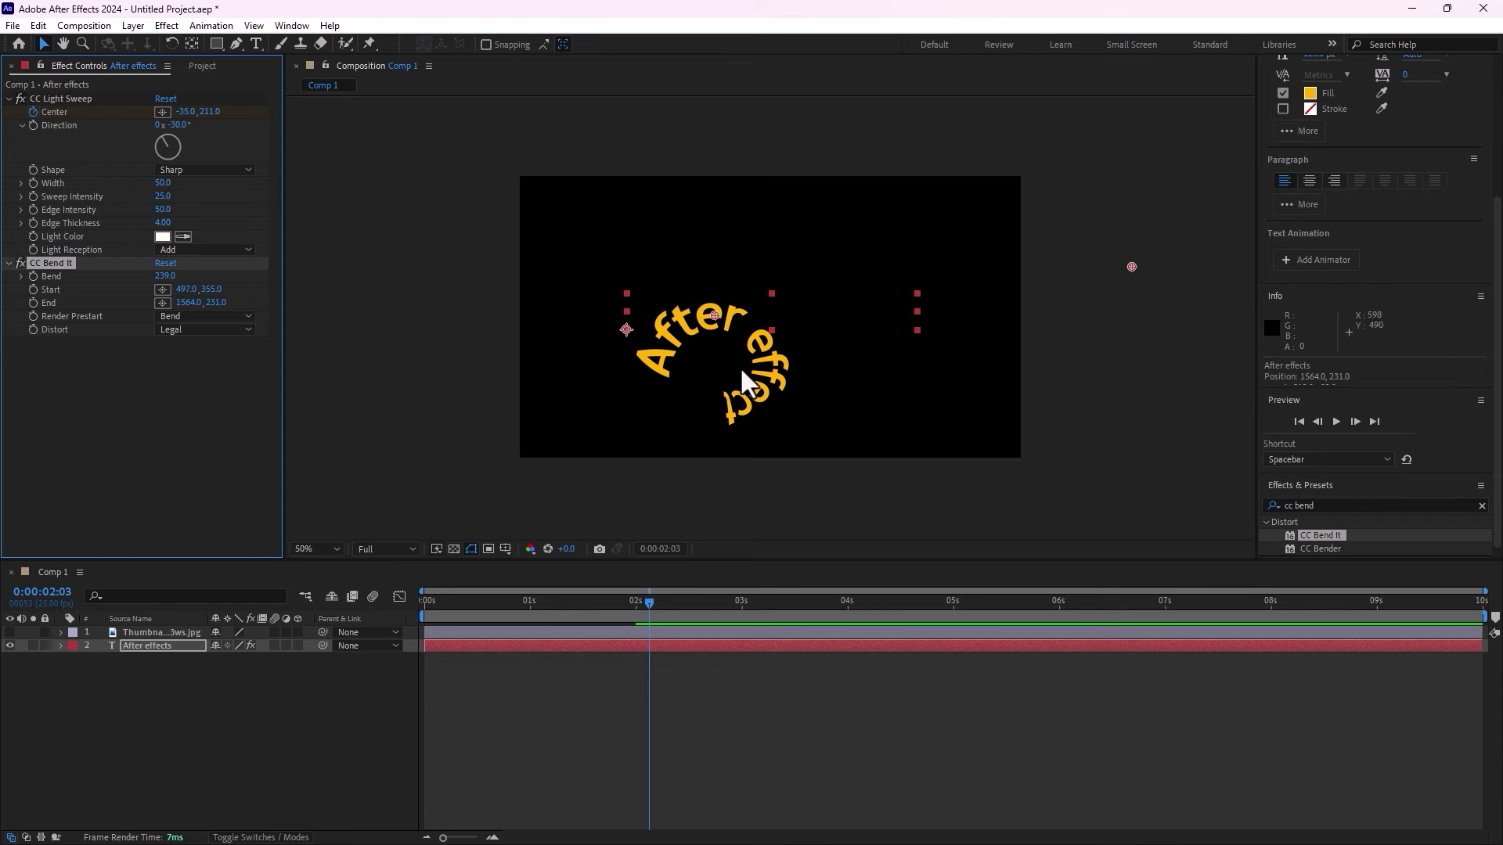
pyautogui.press('.')
pyautogui.moveTo(658, 309); pyautogui.dragTo(762, 339)
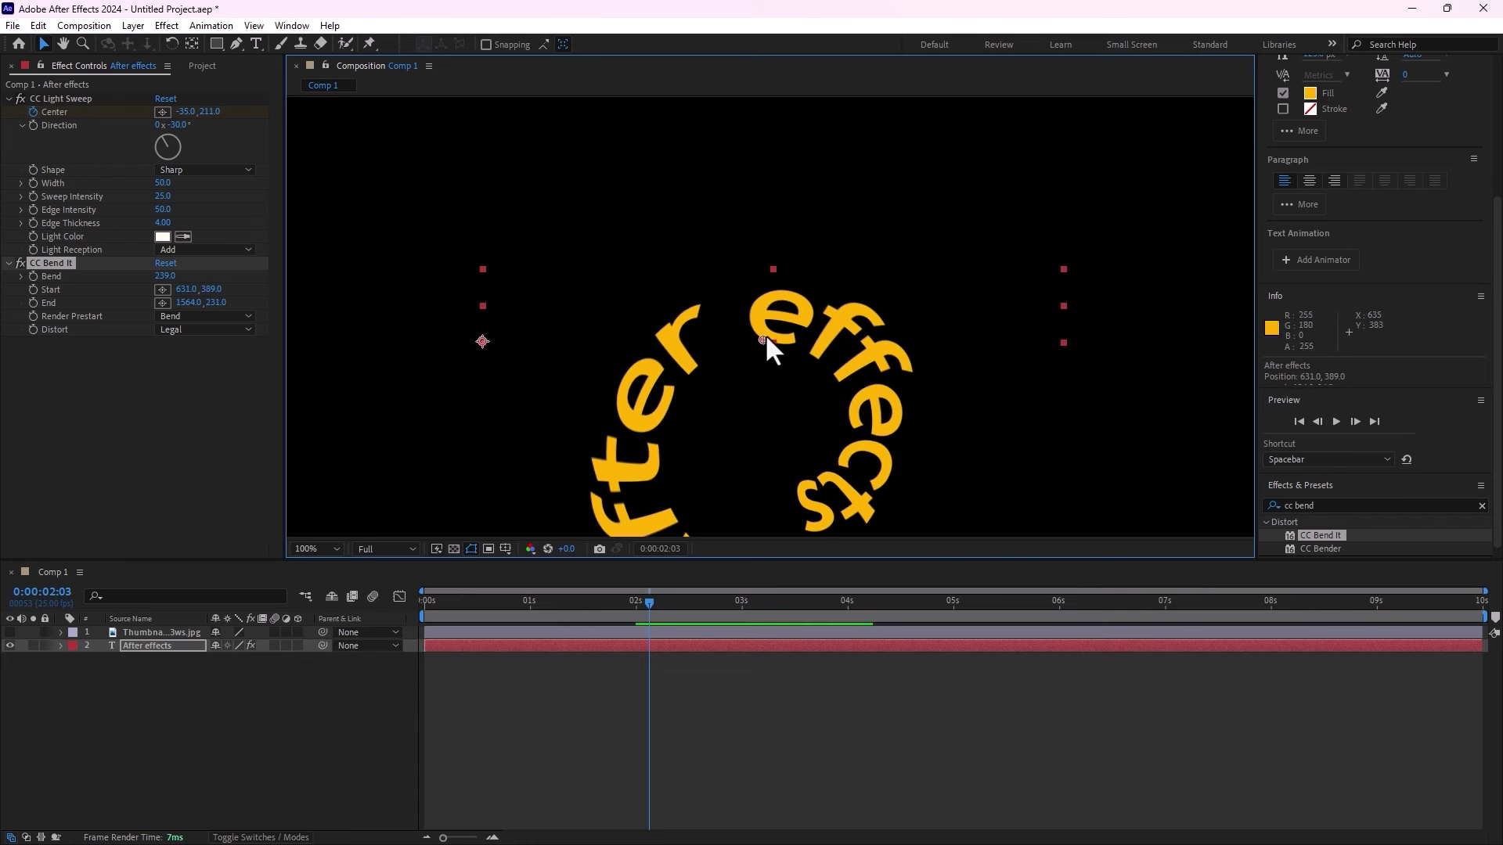
pyautogui.press(',')
pyautogui.press(',')
pyautogui.moveTo(1132, 267); pyautogui.dragTo(1143, 324)
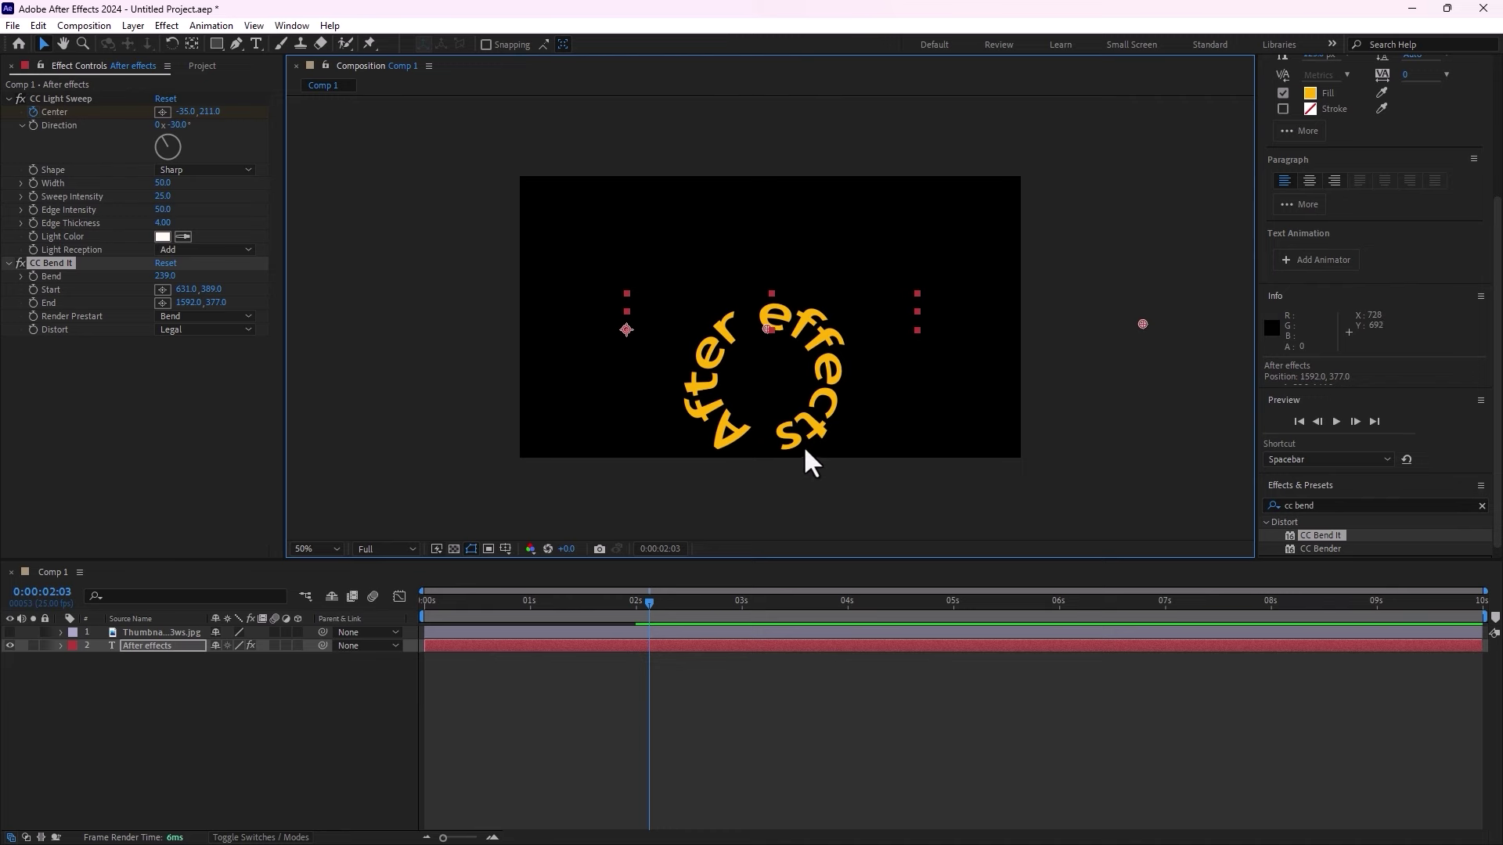
pyautogui.click(45, 265)
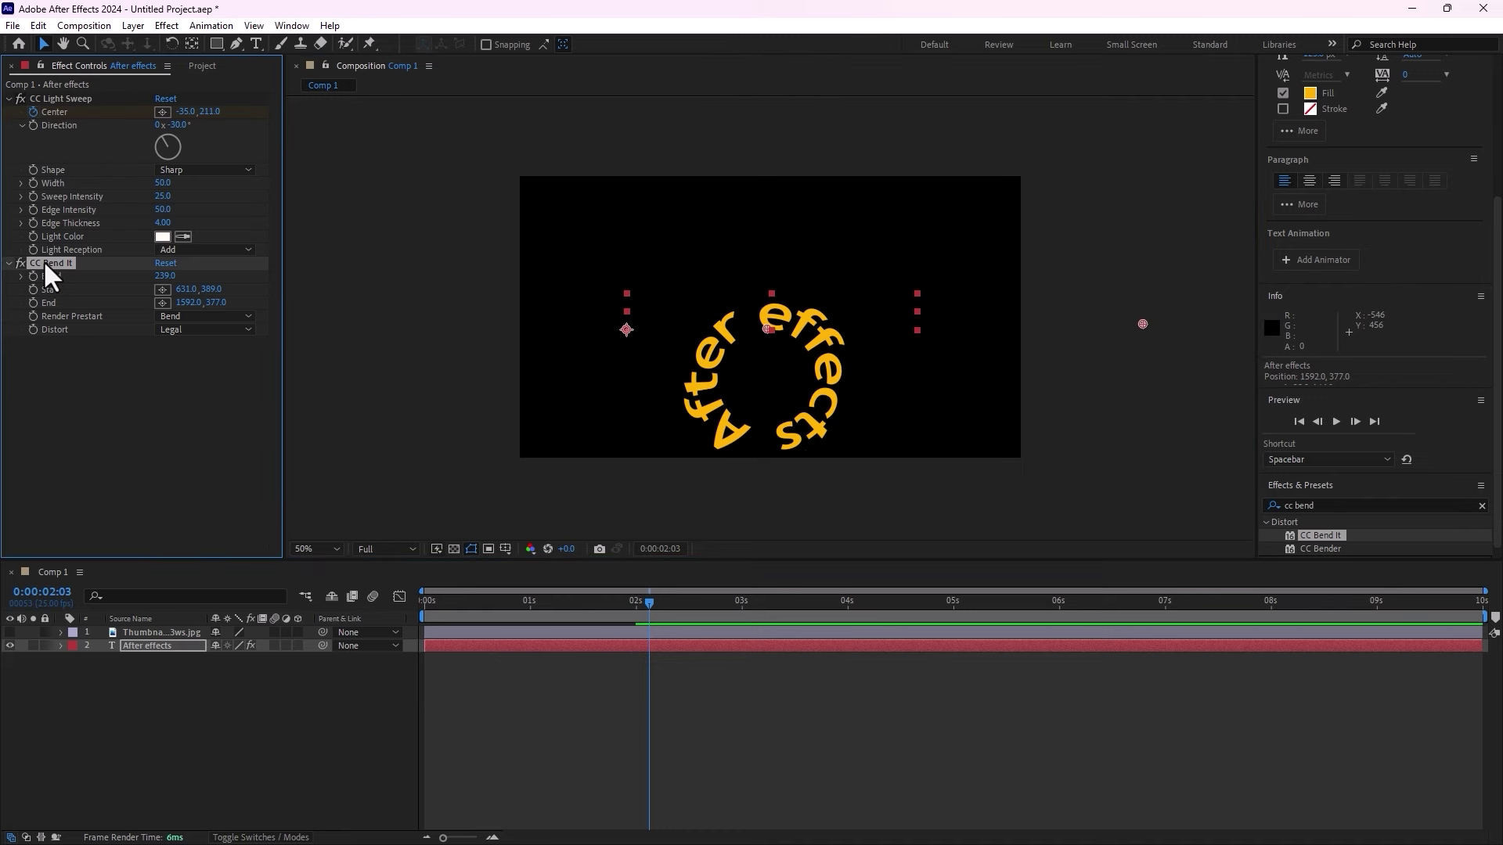
pyautogui.press('Delete')
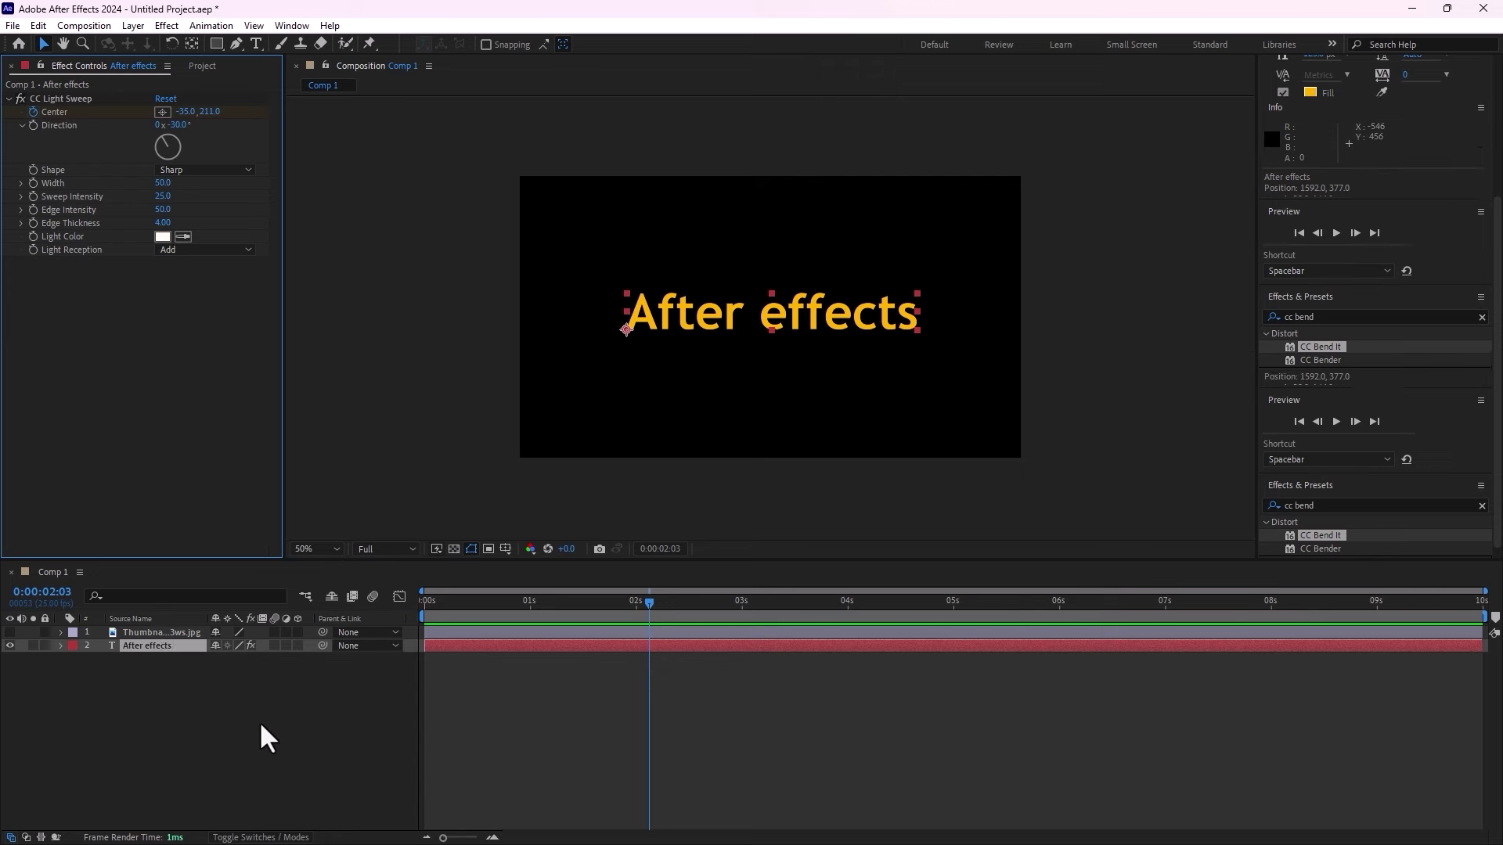
# Create Comp 2 with a full-frame Orange Solid 1 and dock Effects & Presets above Info.
pyautogui.click(262, 736)
pyautogui.hotkey('ctrl', 'n')
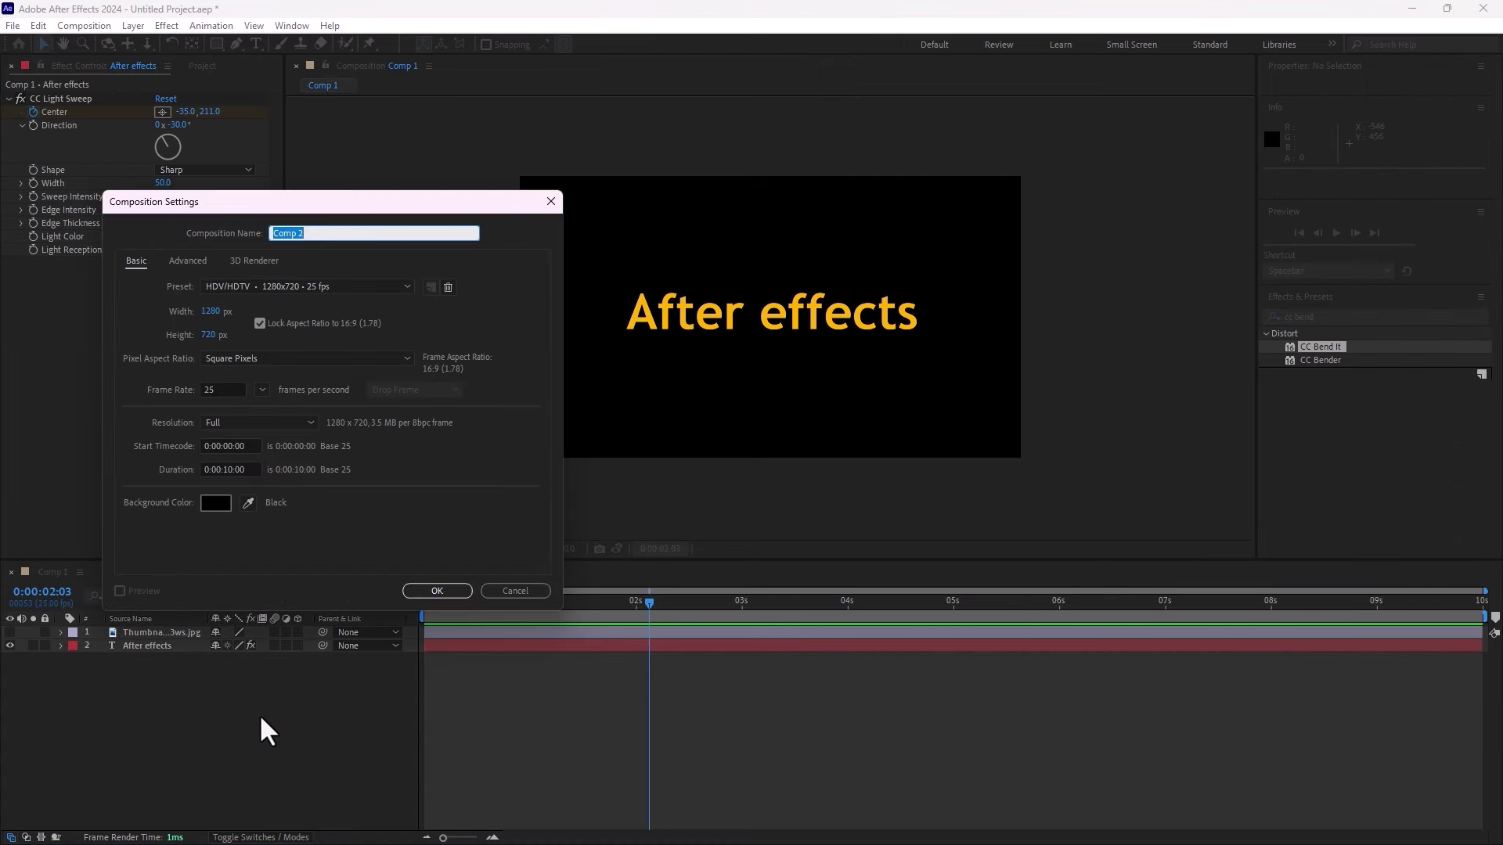
pyautogui.press('Return')
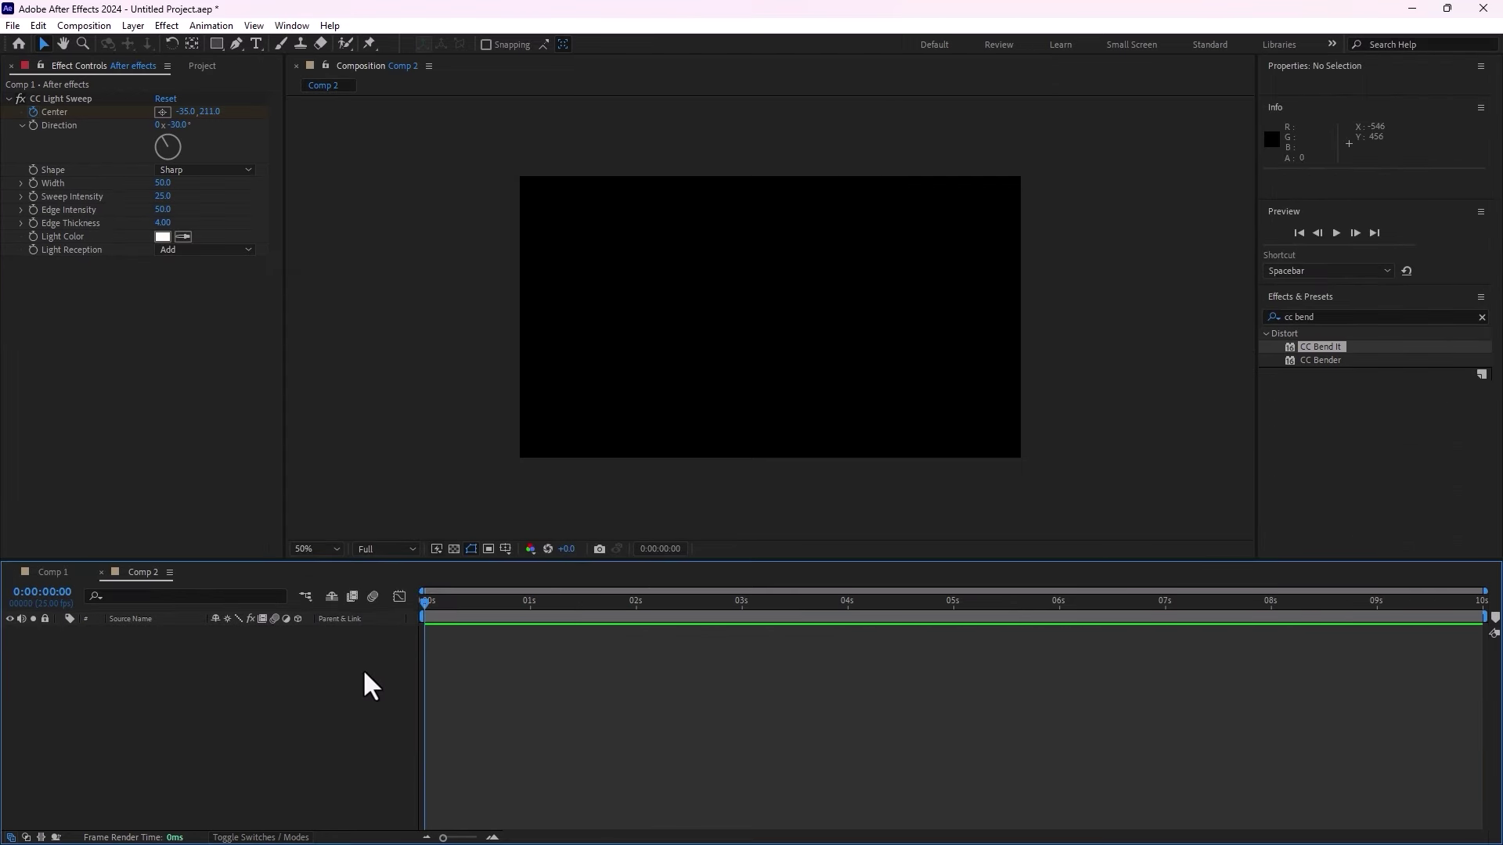
pyautogui.hotkey('ctrl', 'y')
pyautogui.press('Return')
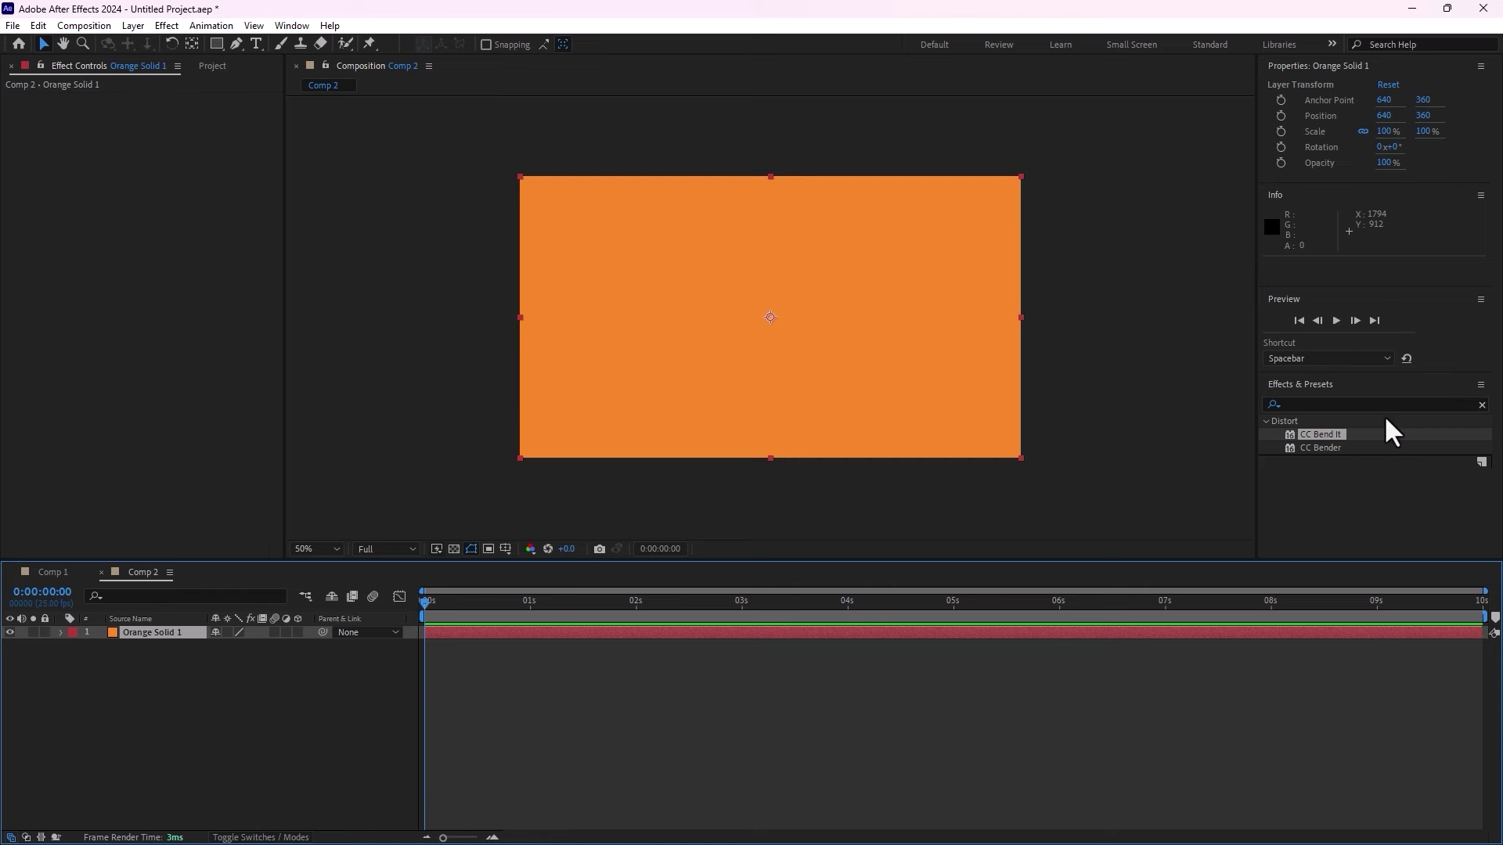
pyautogui.click(1358, 415)
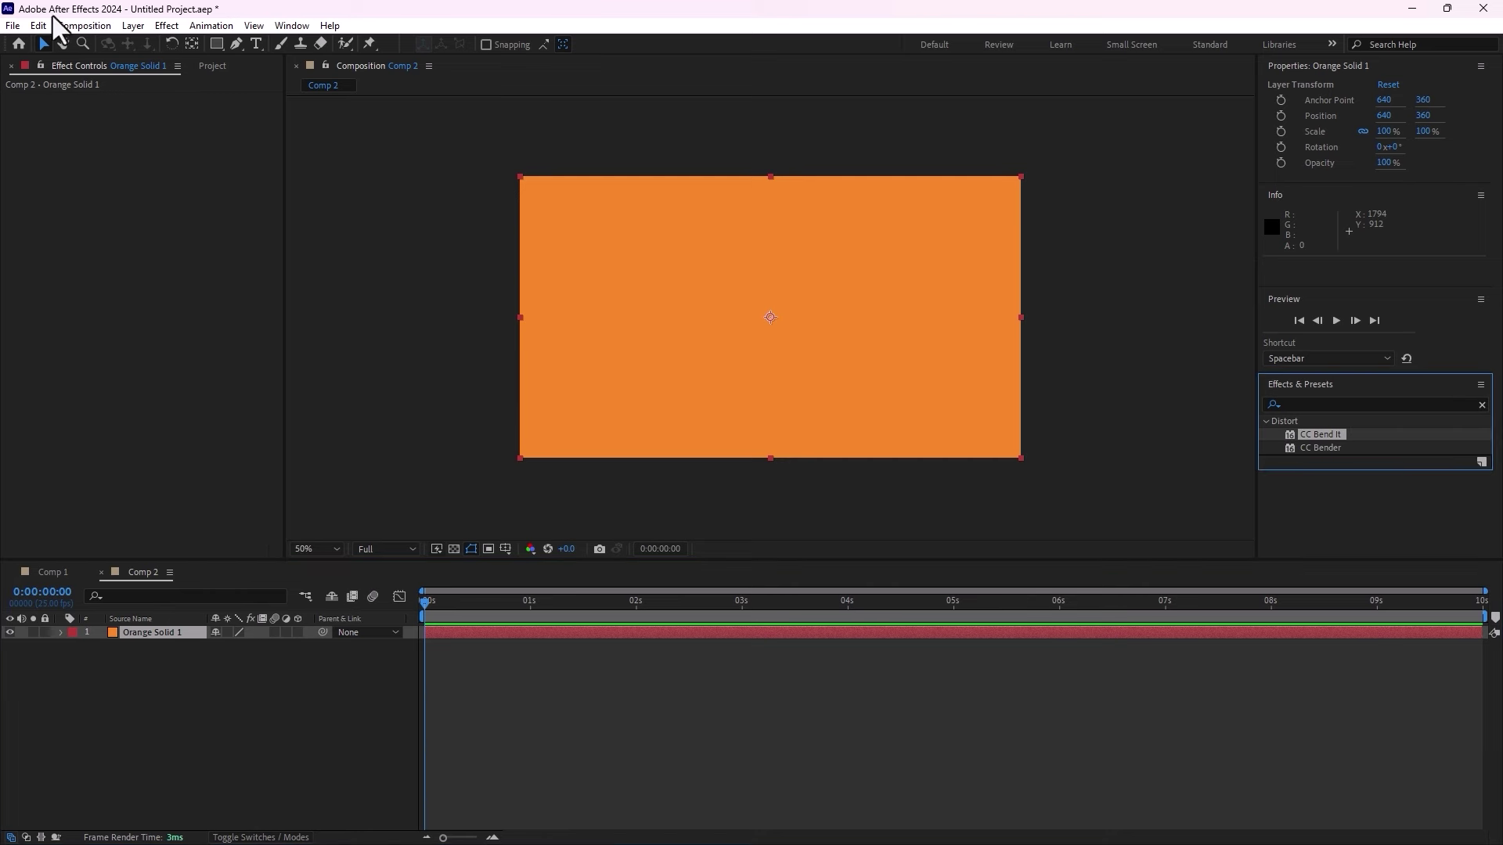
pyautogui.moveTo(1284, 384); pyautogui.dragTo(1334, 197)
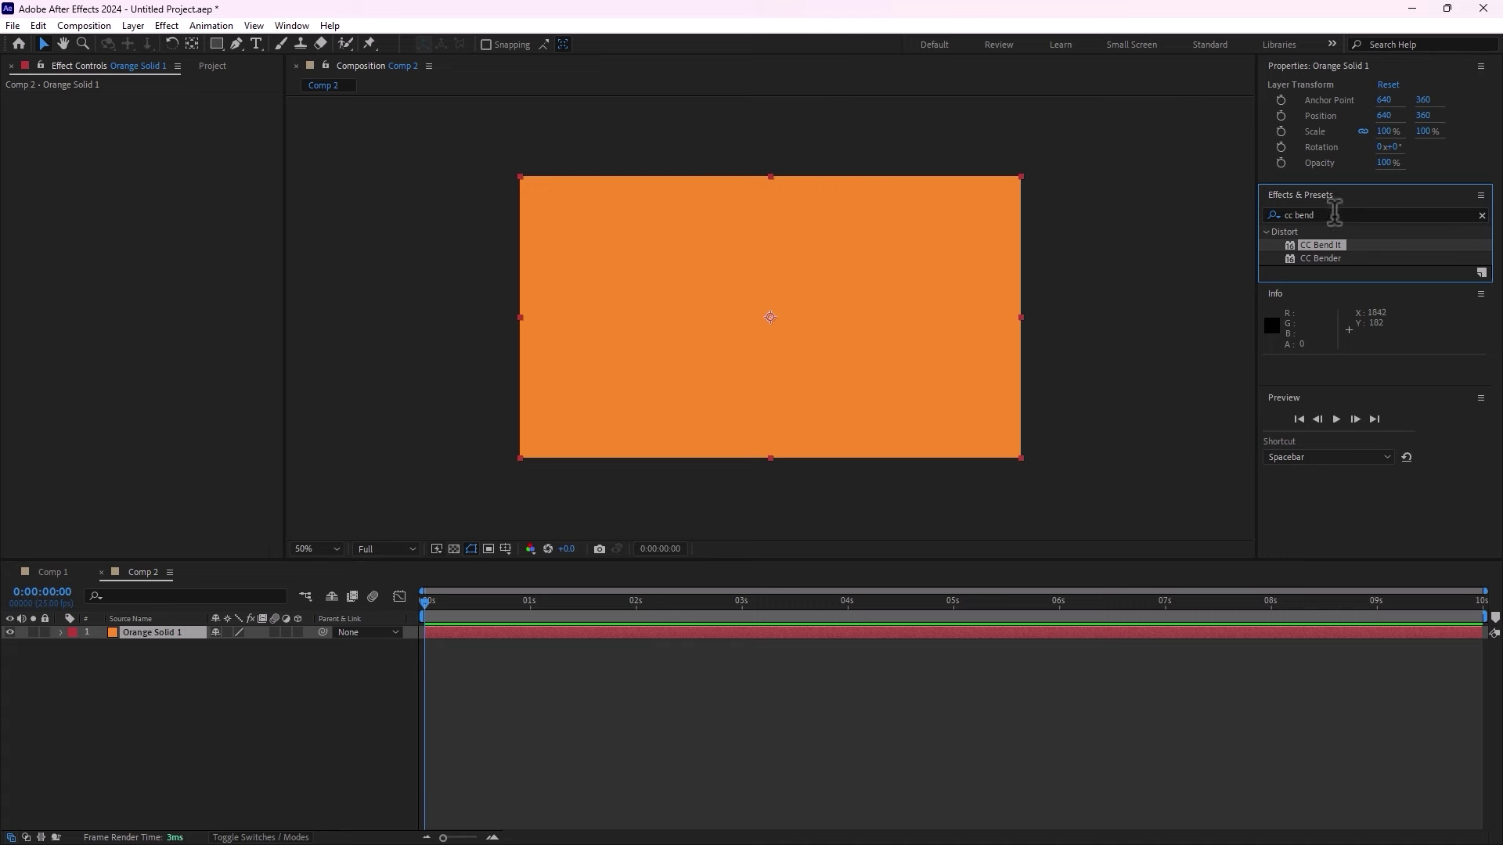
# Apply Fractal Noise to Orange Solid 1 from an 'fract' effects search.
pyautogui.click(1334, 211)
pyautogui.write('fract')
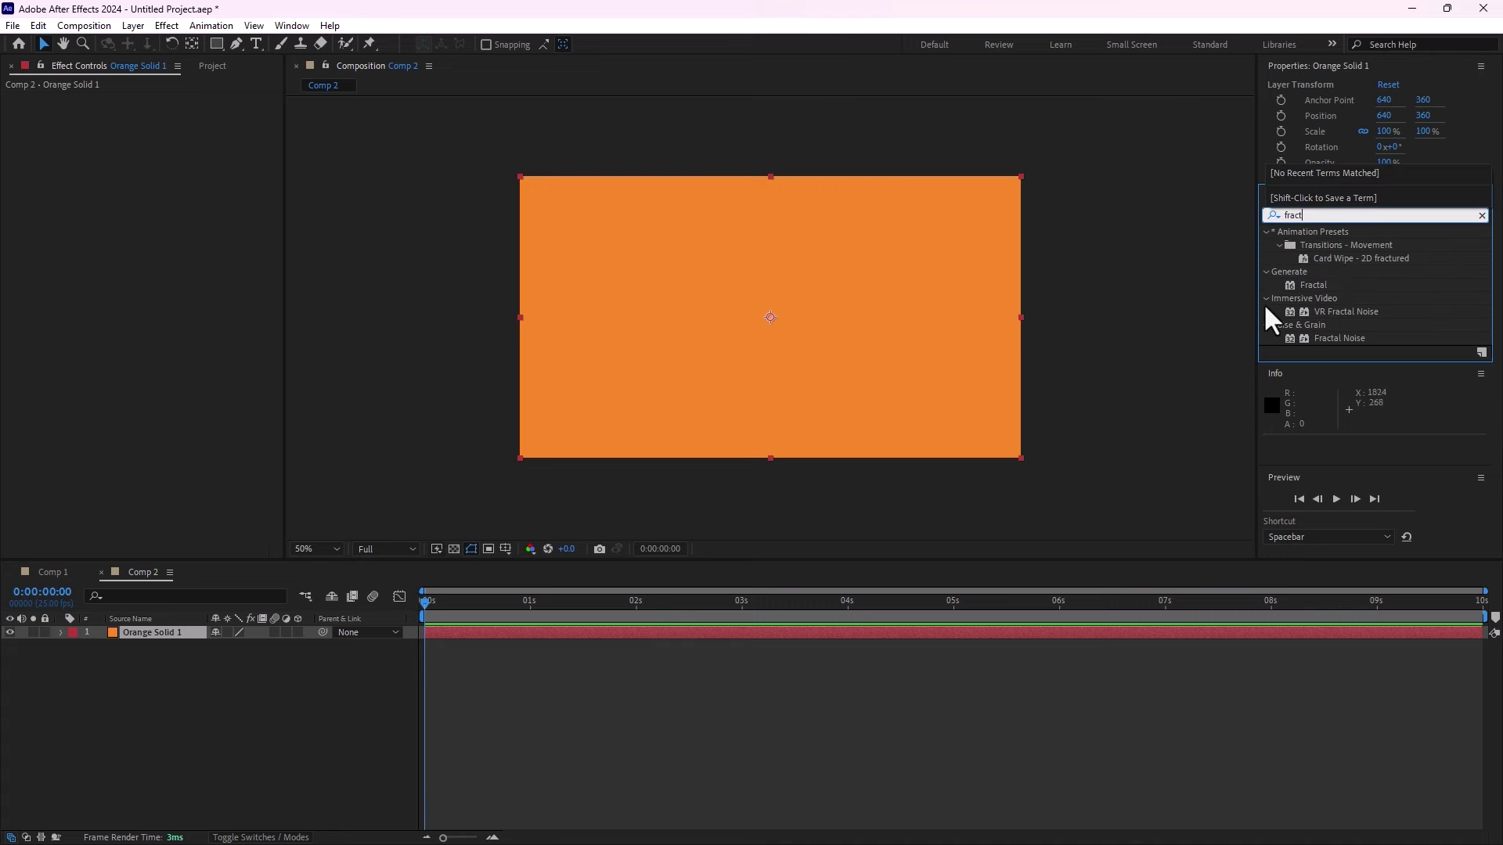
pyautogui.click(1329, 339)
pyautogui.doubleClick(1328, 342)
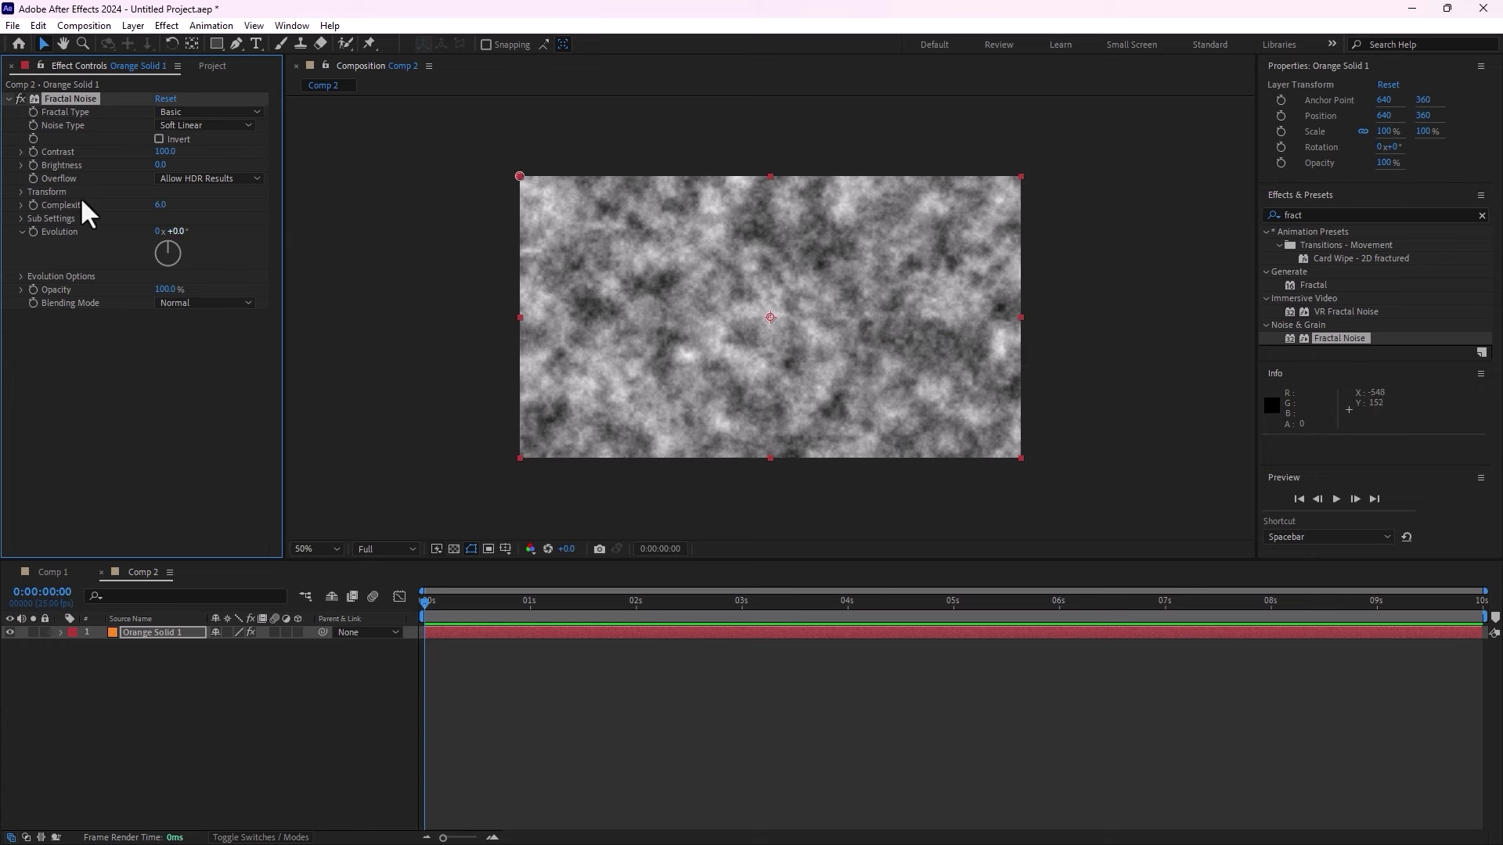
# Disable Uniform Scaling; set Scale Width 10000, Scale Height 51, Contrast 271, Brightness -74.
pyautogui.click(22, 193)
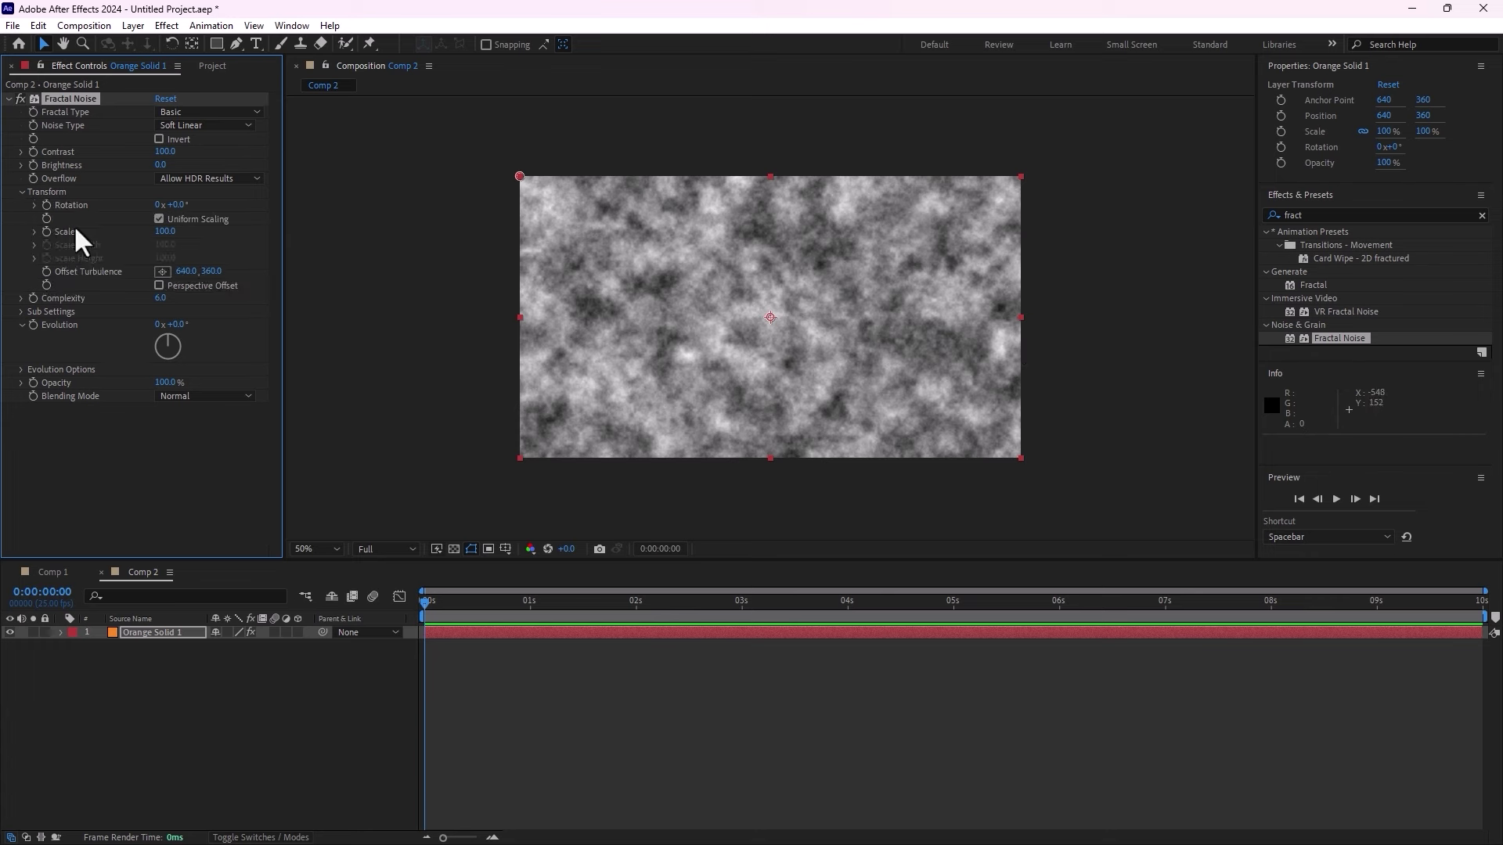
pyautogui.click(159, 219)
pyautogui.moveTo(166, 245); pyautogui.dragTo(1080, 252)
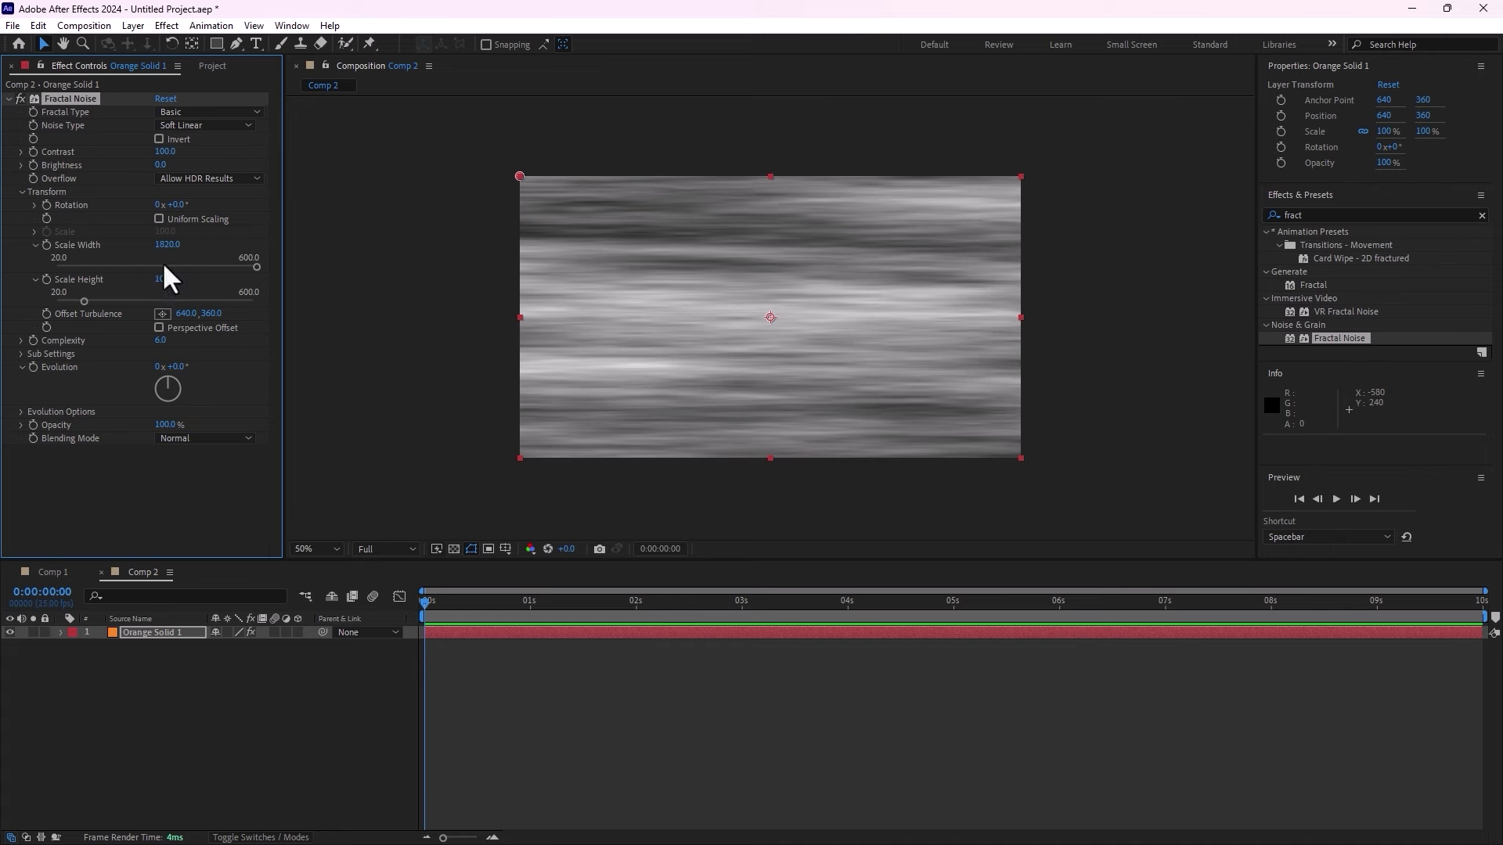
pyautogui.moveTo(167, 245); pyautogui.dragTo(1463, 228)
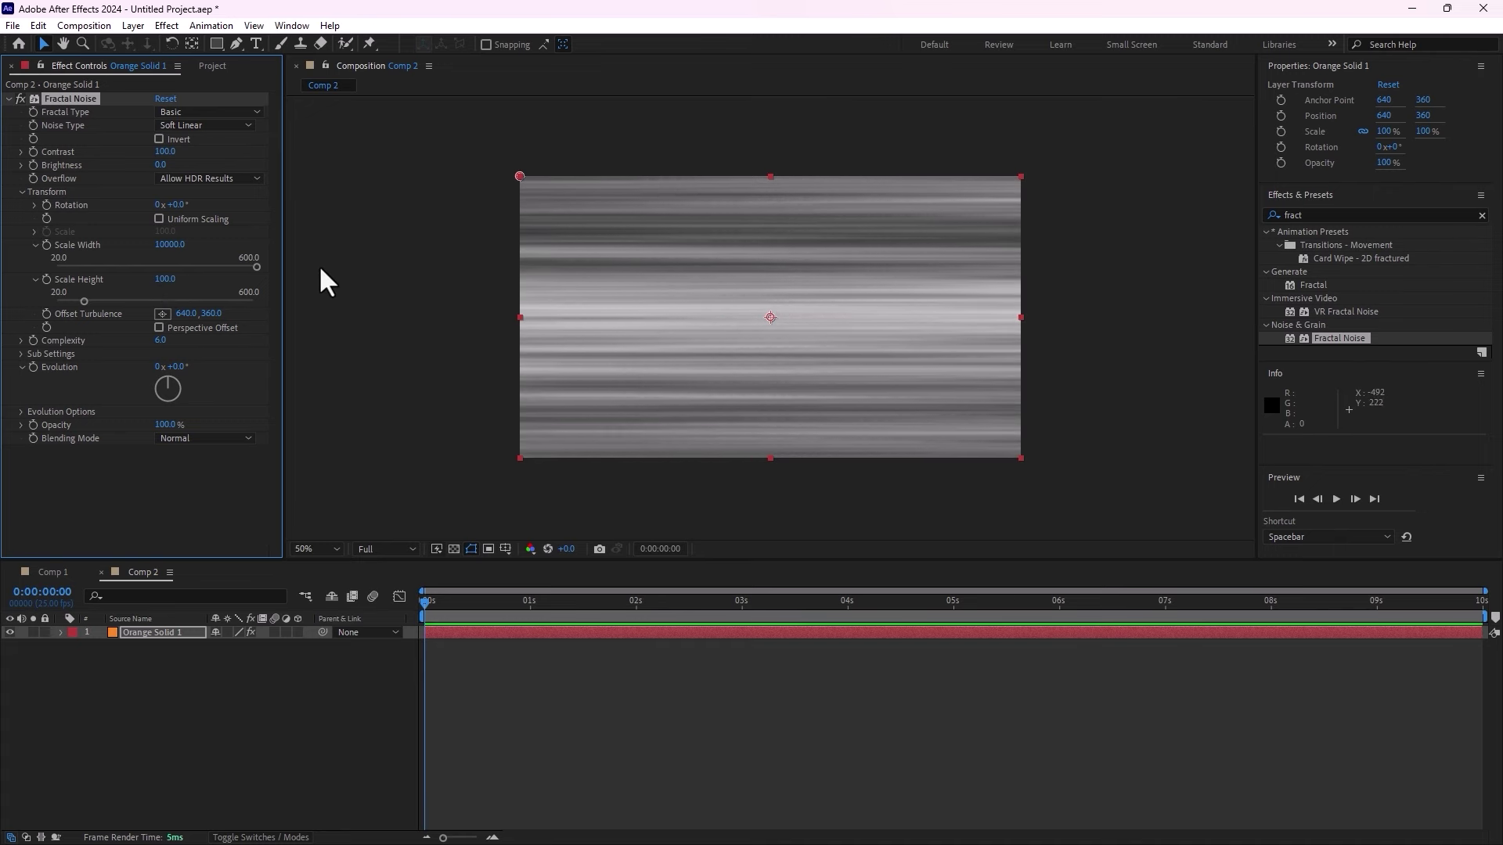
pyautogui.moveTo(163, 280); pyautogui.dragTo(134, 296)
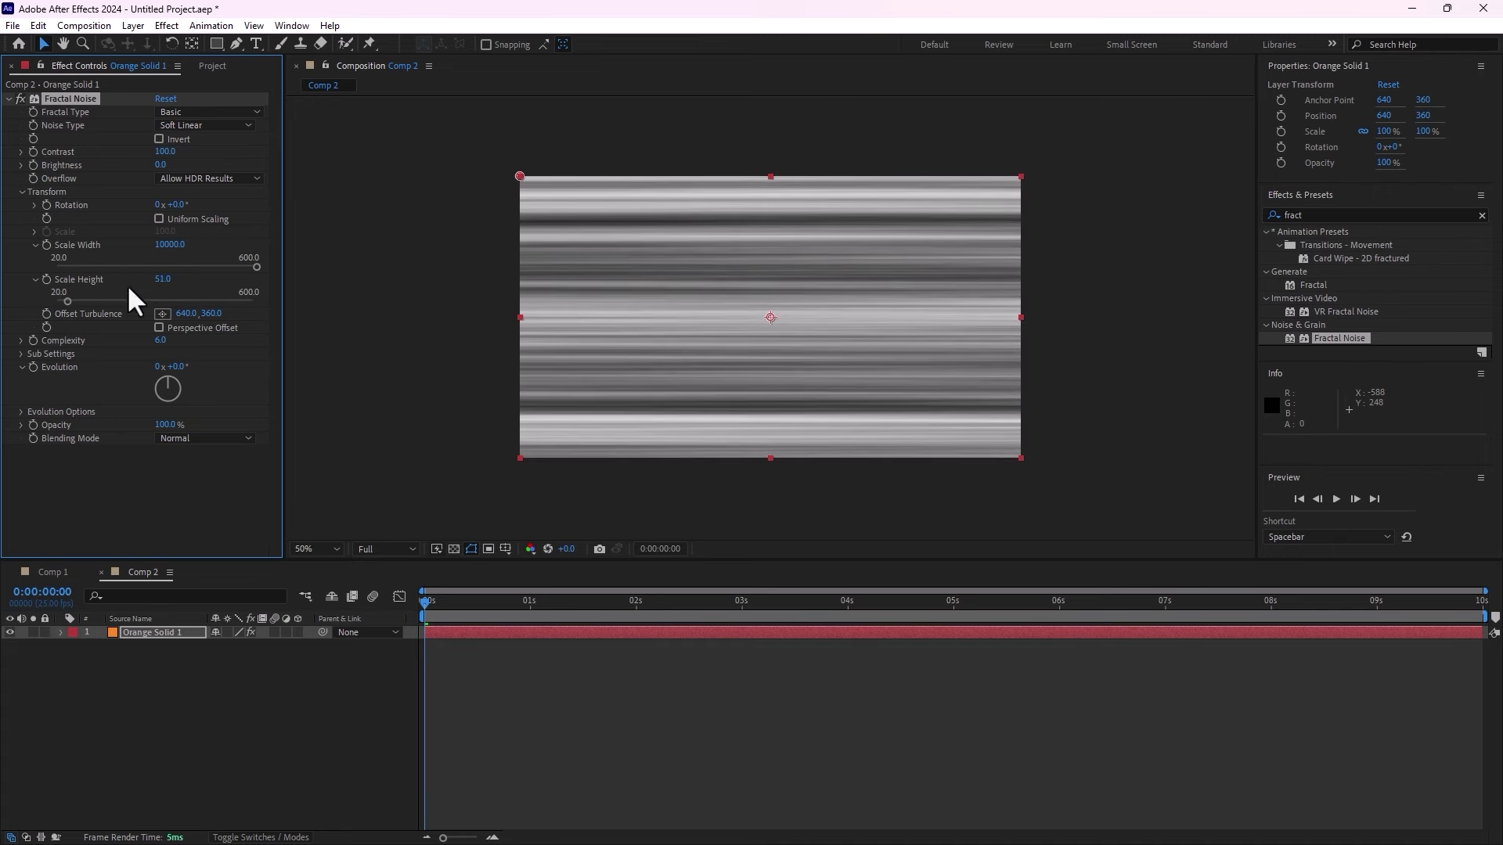
pyautogui.moveTo(161, 151); pyautogui.dragTo(307, 150)
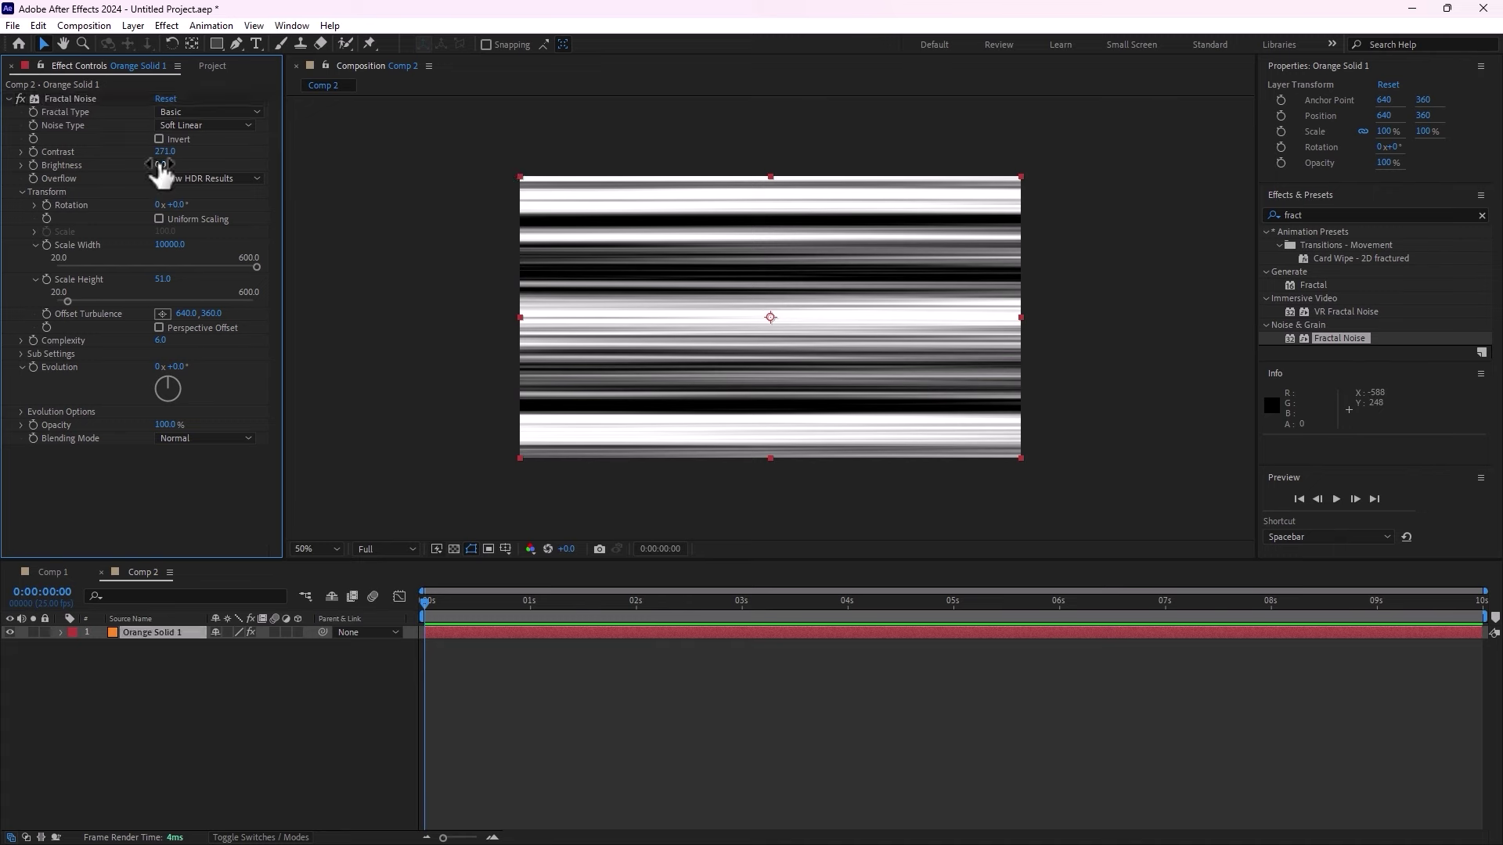
pyautogui.moveTo(160, 166); pyautogui.dragTo(153, 215)
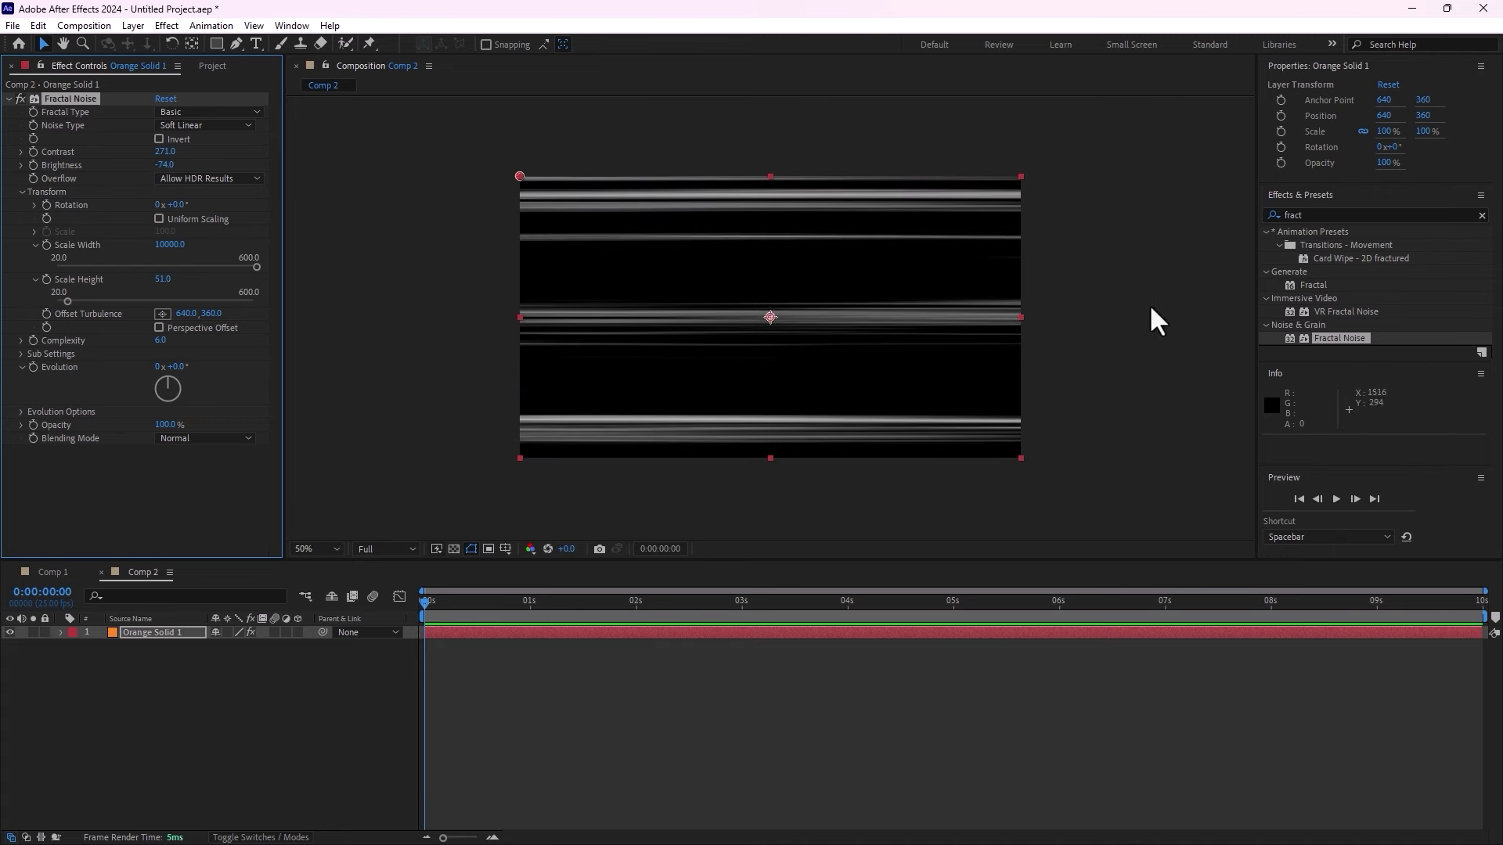
pyautogui.click(1363, 213)
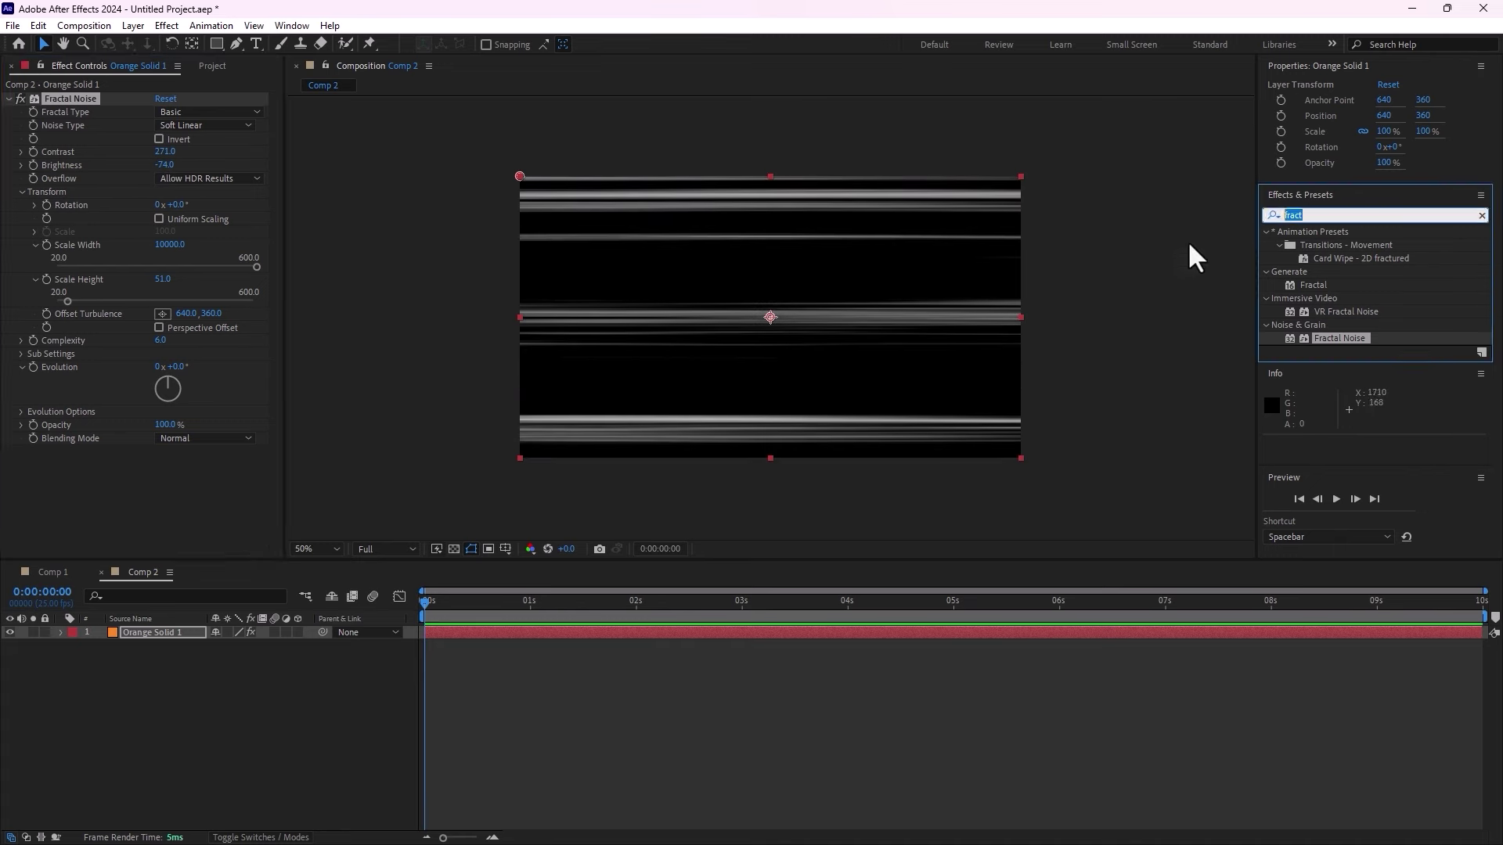
# Apply CC Bend It with Bend 250, end point at 1404, 200, and adjust Evolution.
pyautogui.write('cc ben')
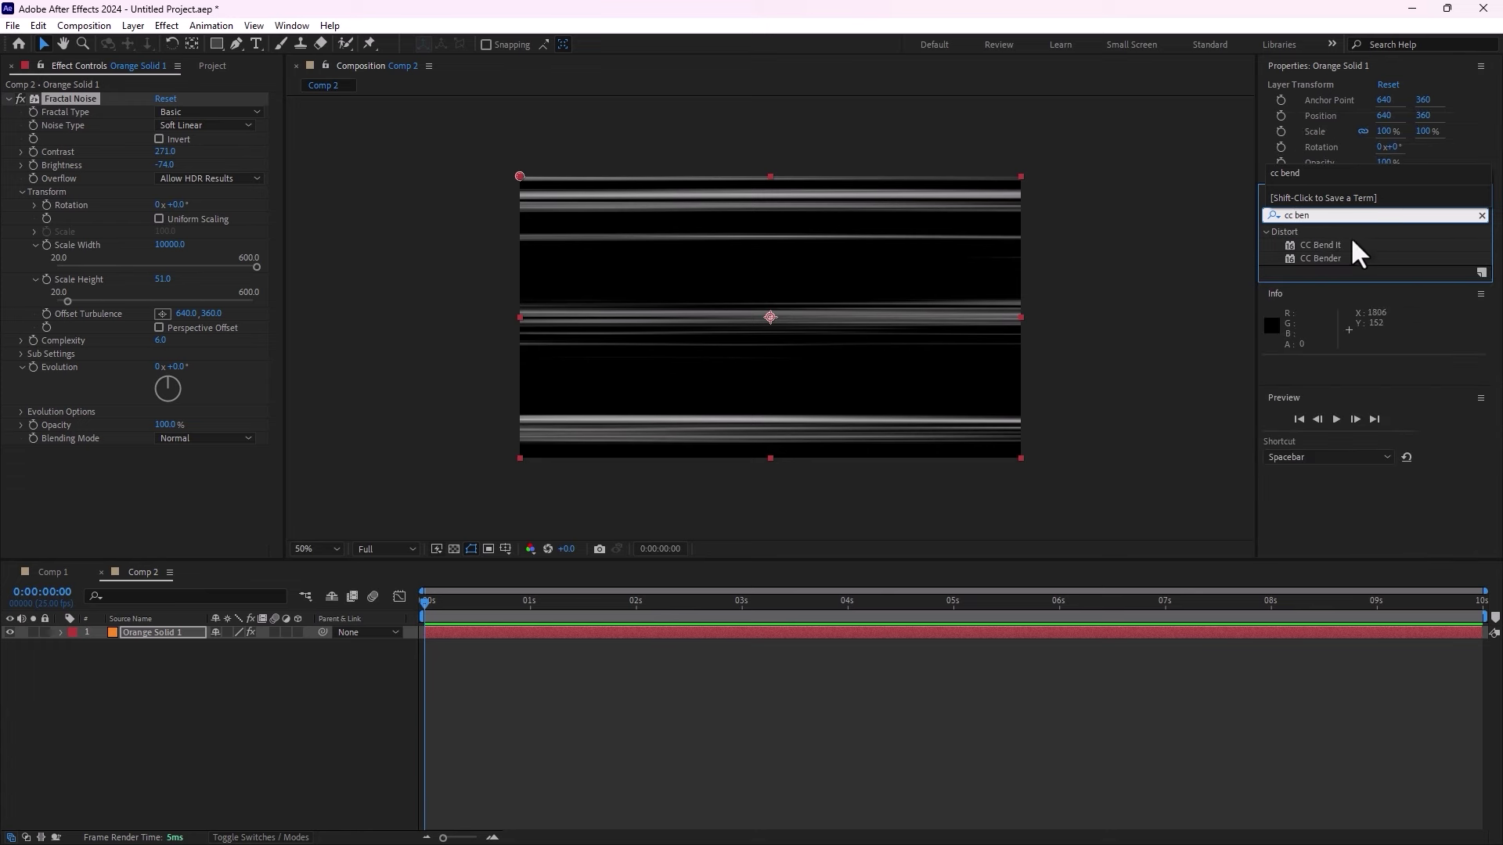
pyautogui.moveTo(1337, 241); pyautogui.dragTo(251, 252)
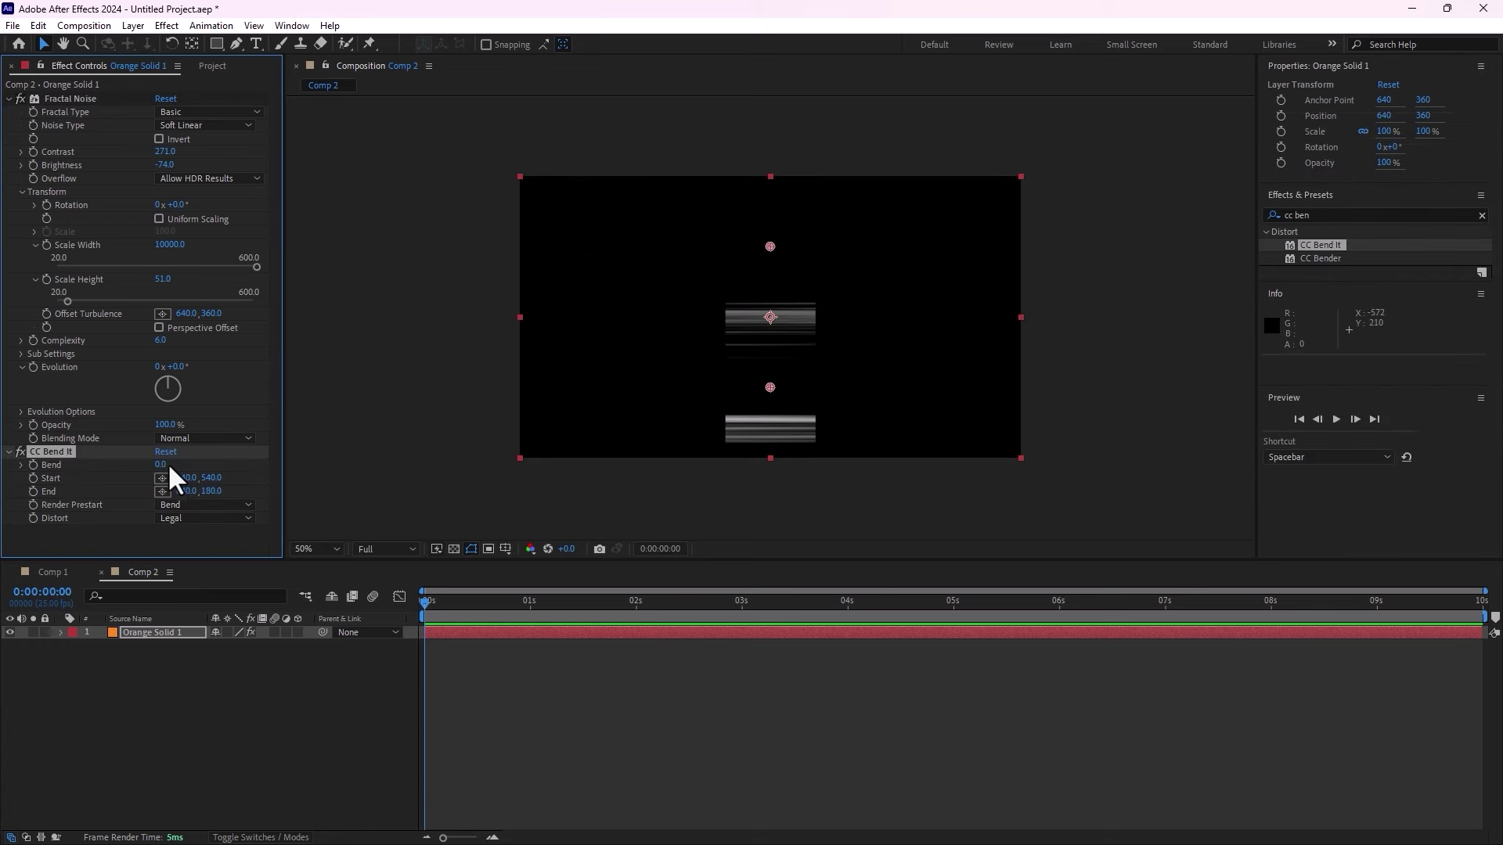
pyautogui.moveTo(168, 462); pyautogui.dragTo(364, 418)
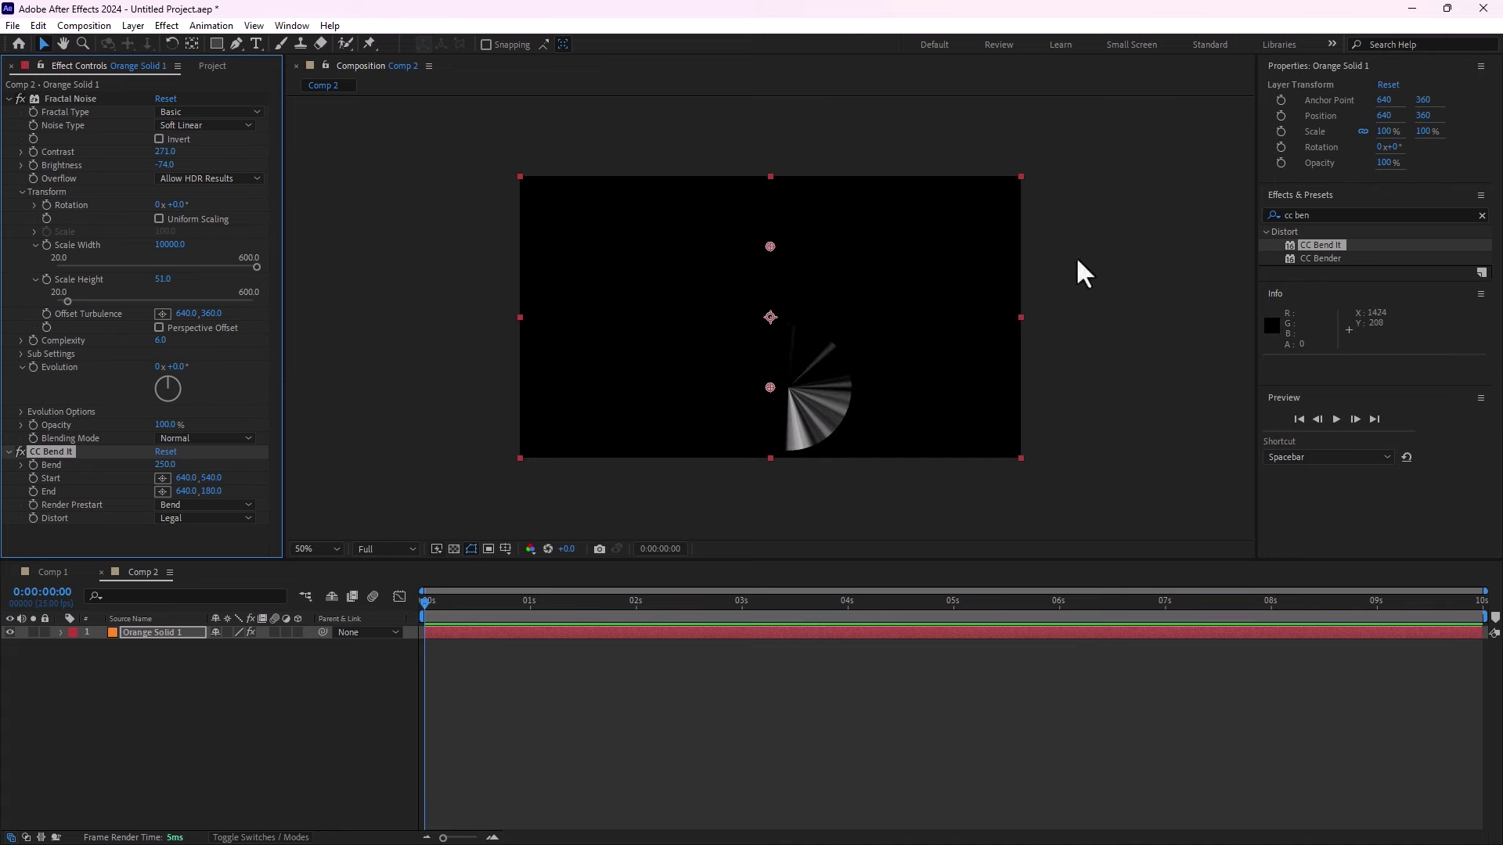
pyautogui.moveTo(768, 386); pyautogui.dragTo(677, 257)
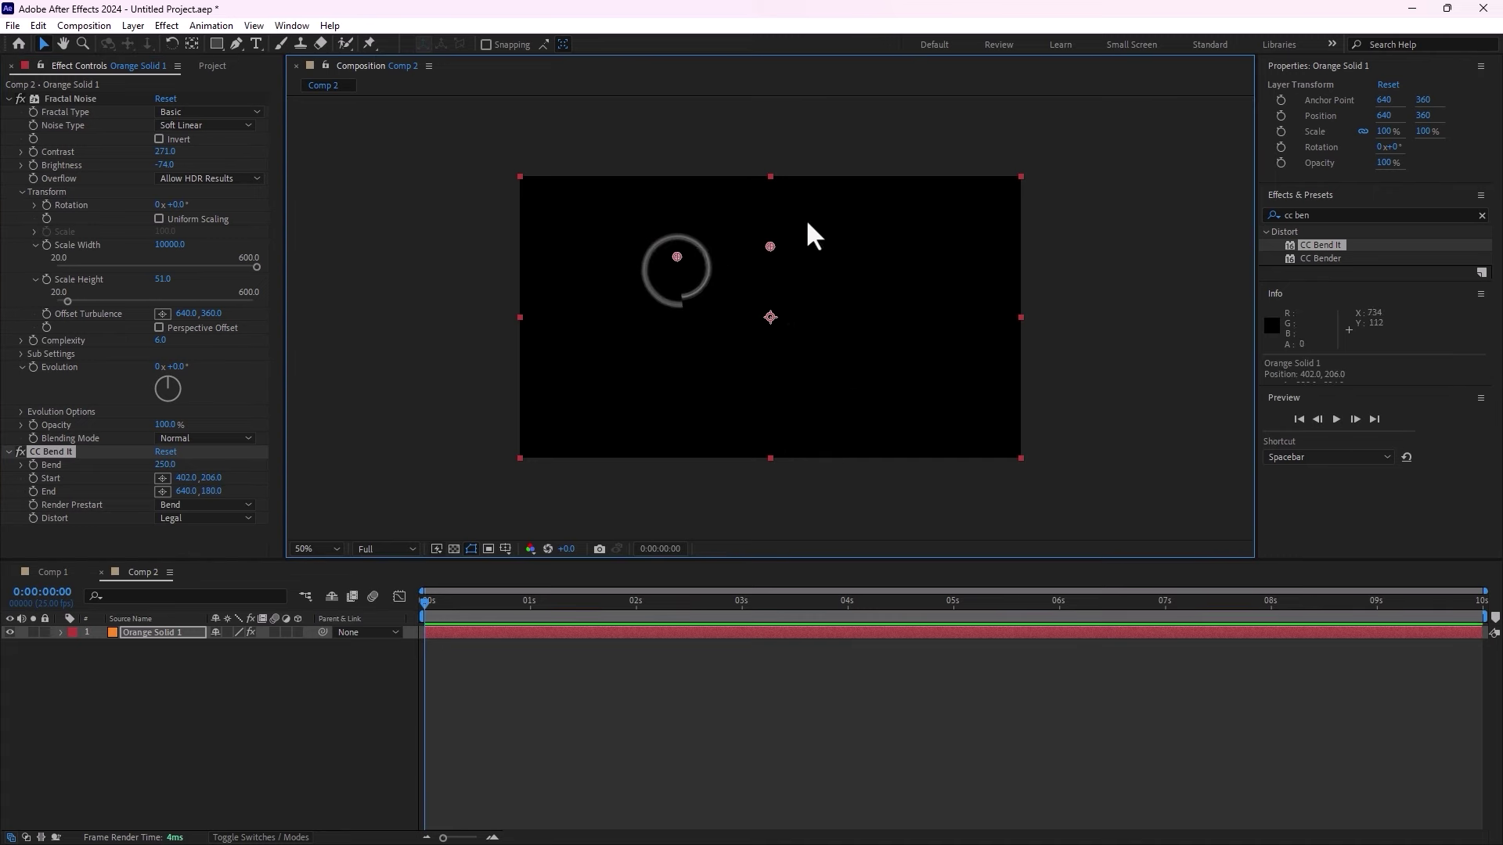
pyautogui.moveTo(770, 245); pyautogui.dragTo(1073, 254)
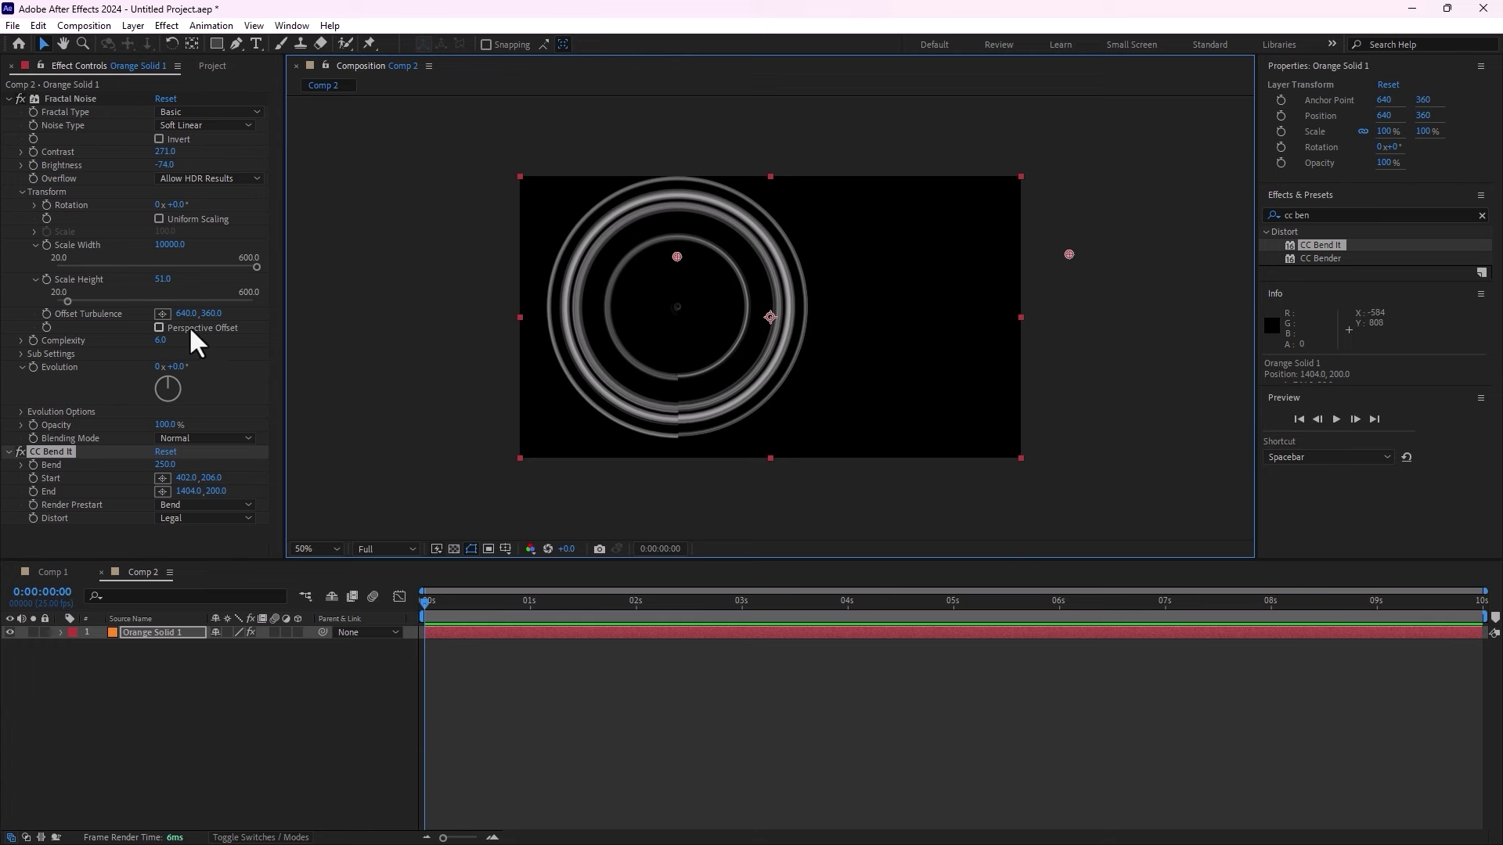
pyautogui.moveTo(171, 363); pyautogui.dragTo(757, 616)
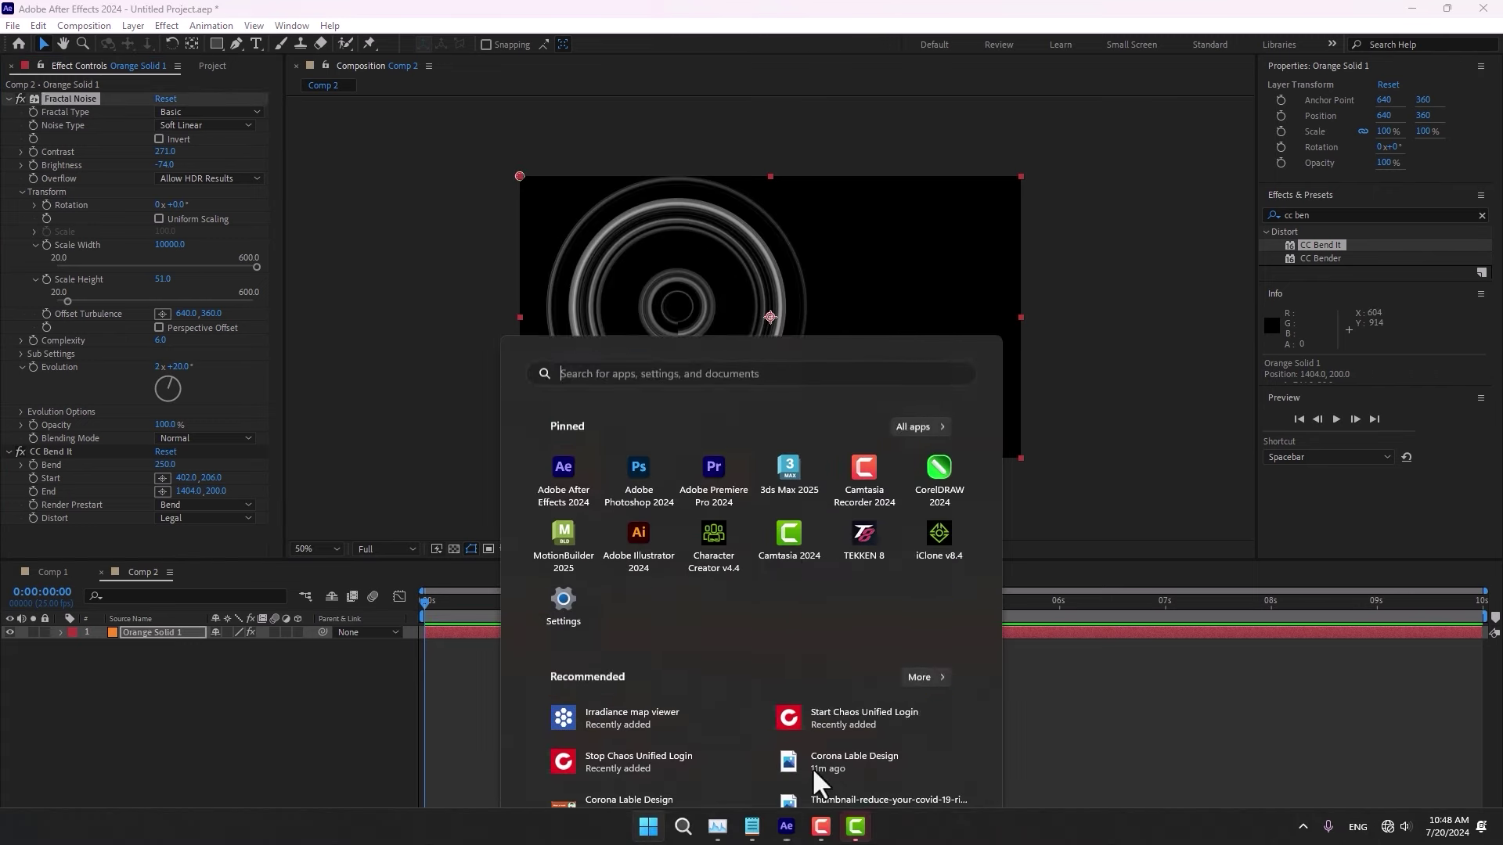
# Check the CC effects list in Notepad, then bring After Effects back to the front.
pyautogui.press('super')
pyautogui.click(753, 823)
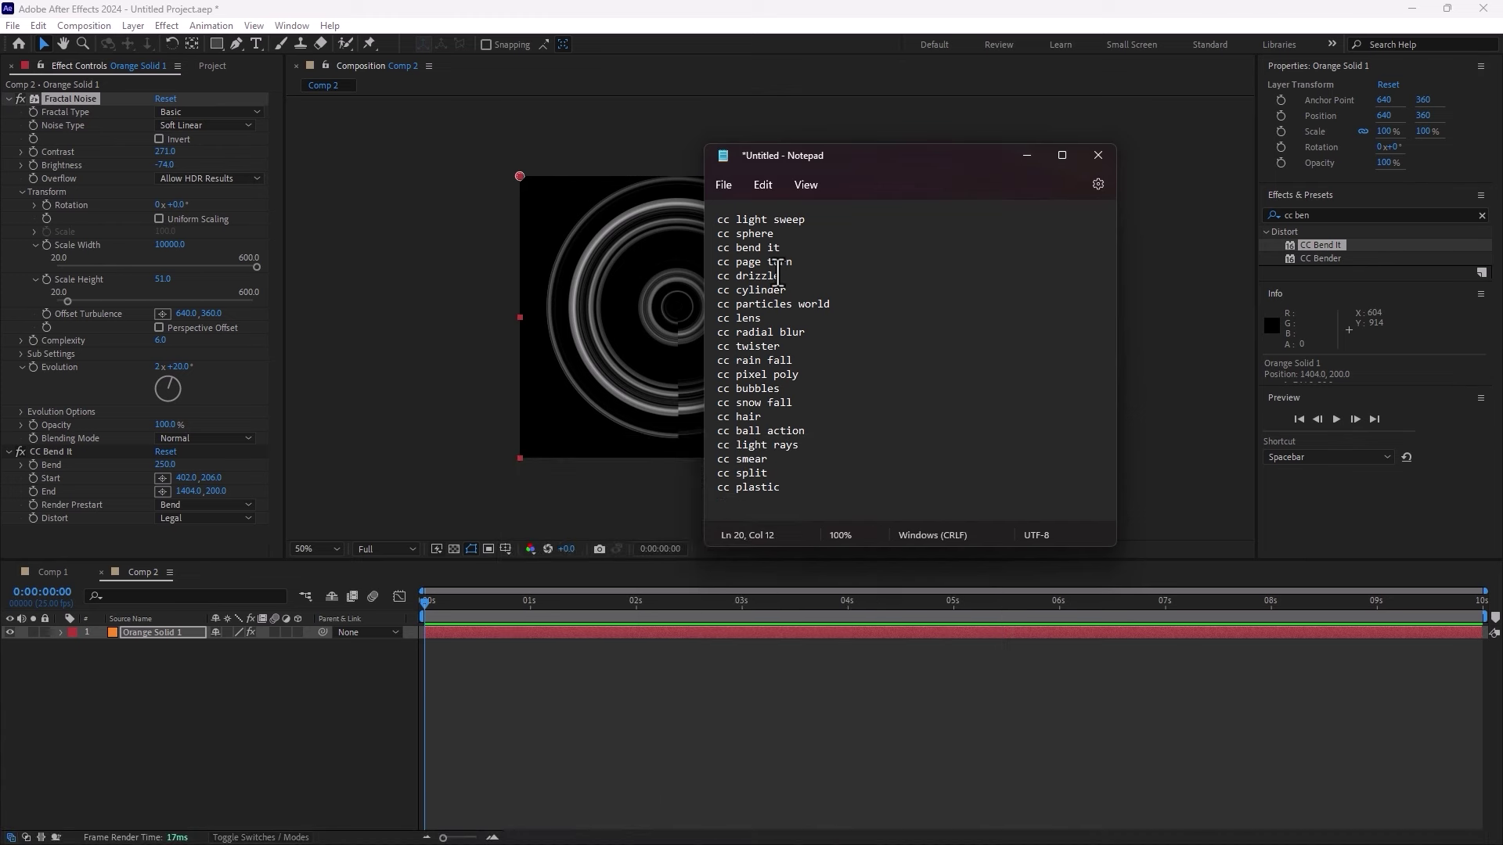
pyautogui.click(846, 8)
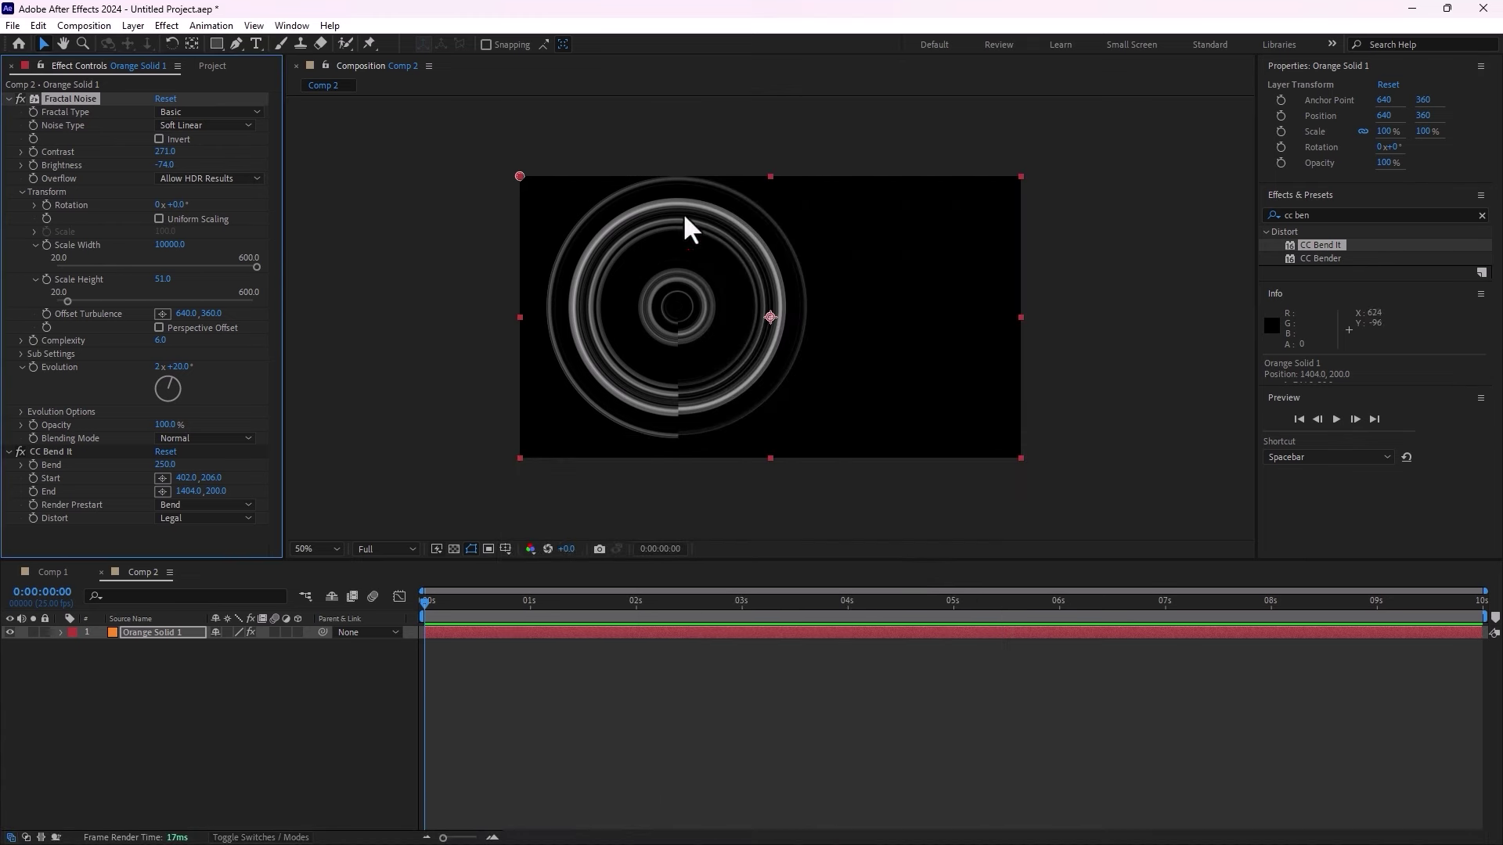
# Switch to Comp 1 and open the file import window from the Project panel.
pyautogui.click(251, 661)
pyautogui.click(53, 572)
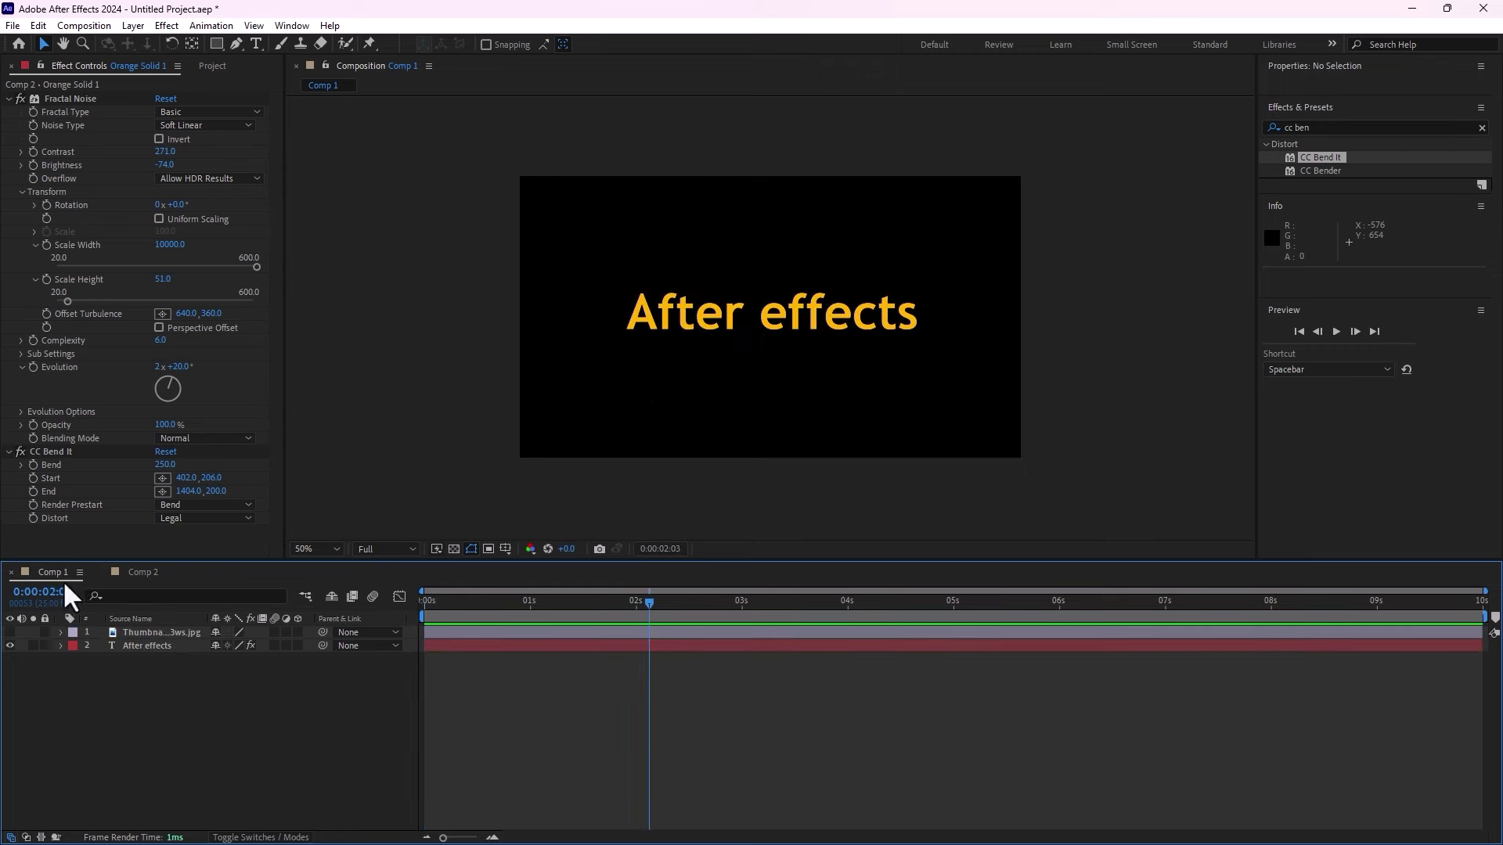
pyautogui.click(213, 65)
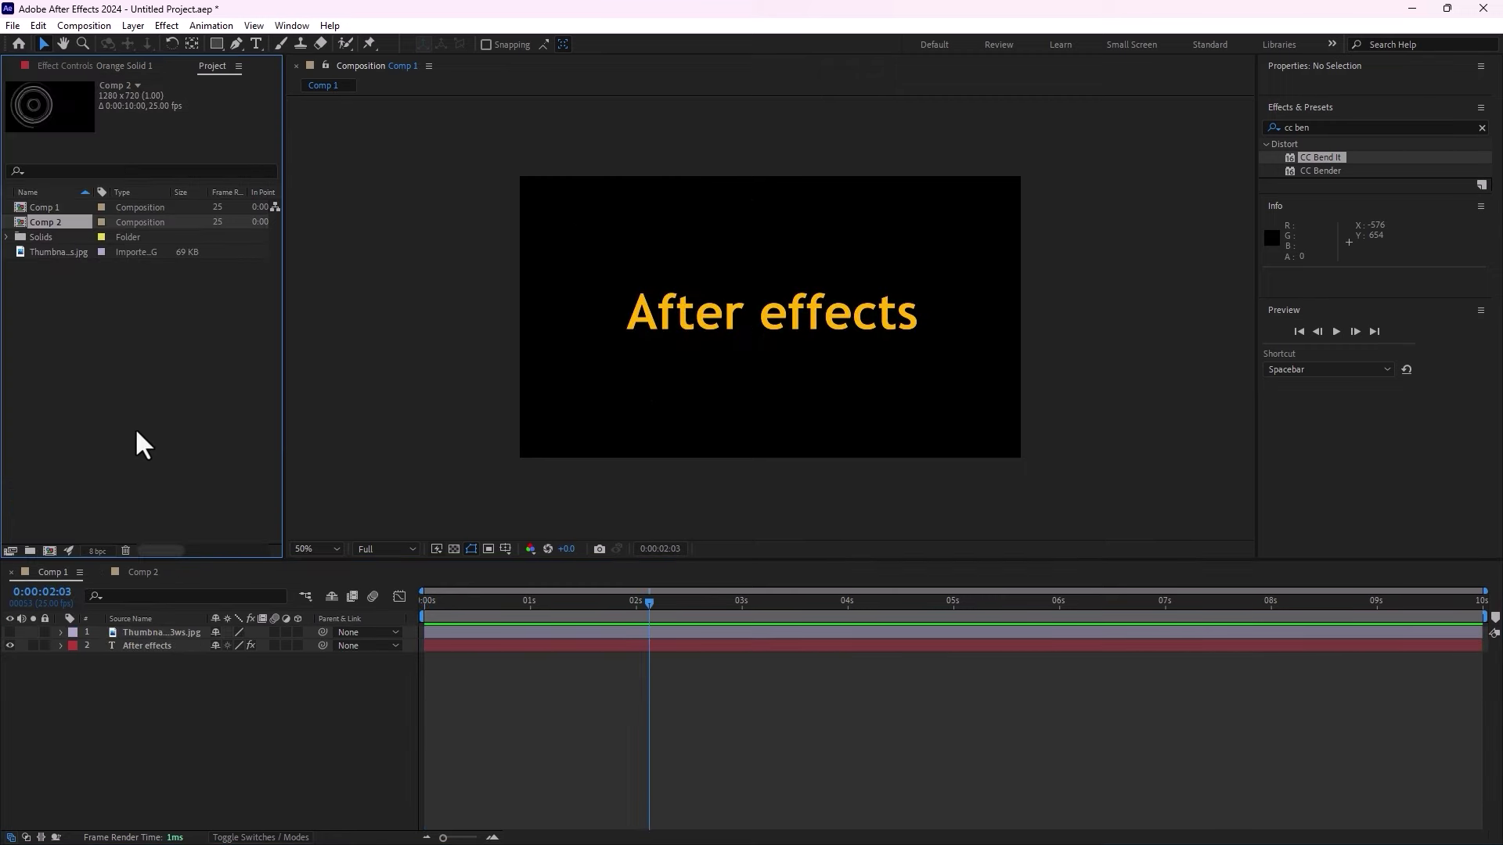
pyautogui.click(143, 446)
pyautogui.doubleClick(144, 447)
# Browse the All Soft and Plugins (E:) and OFFICE DISK (F:) drives, then cancel the import.
pyautogui.scroll(-5, 587, 275)
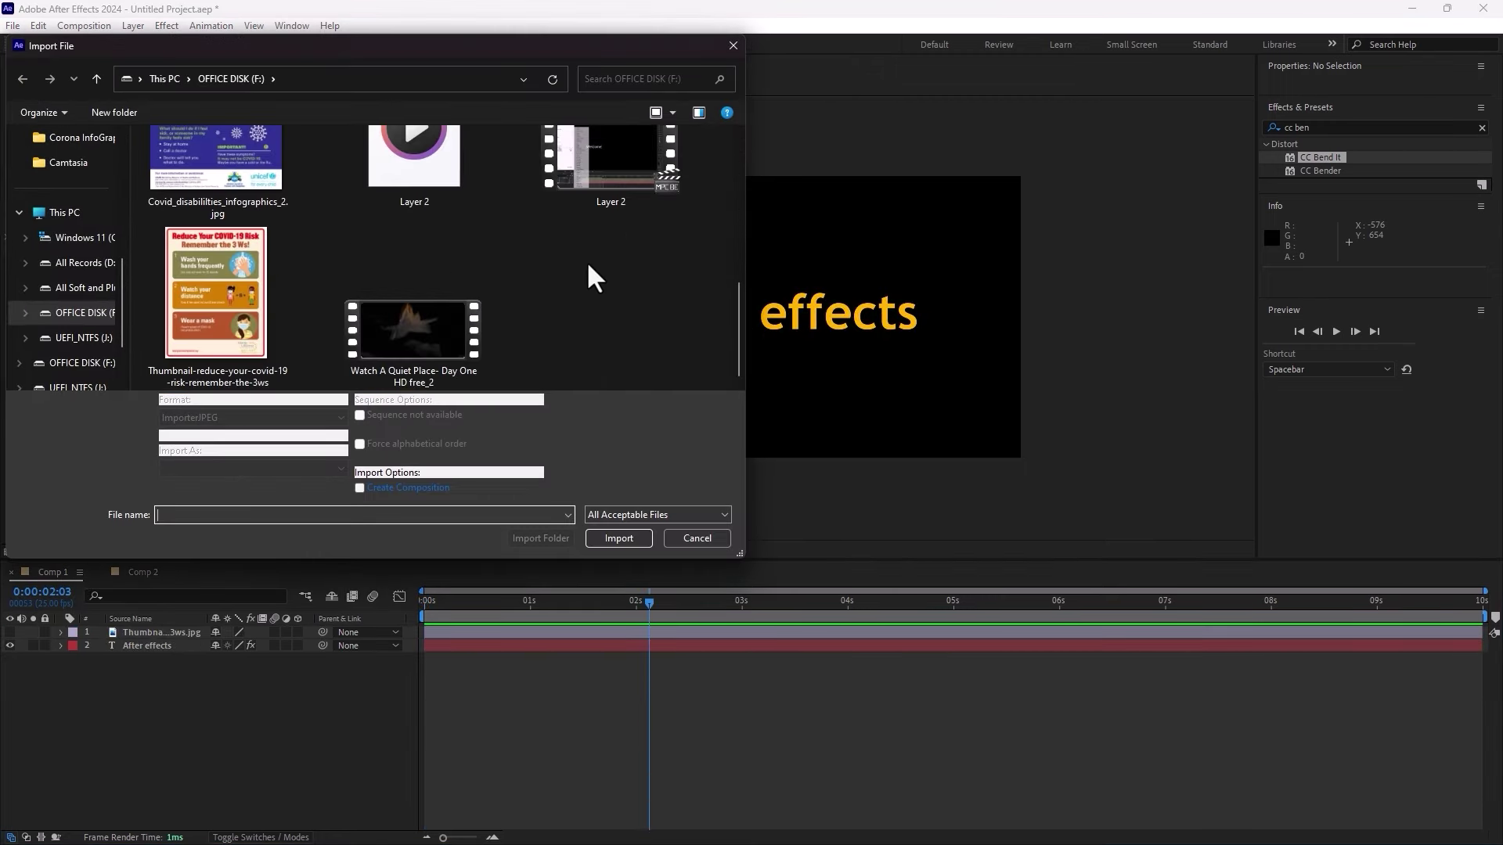
pyautogui.scroll(5, 593, 277)
pyautogui.scroll(-6, 593, 278)
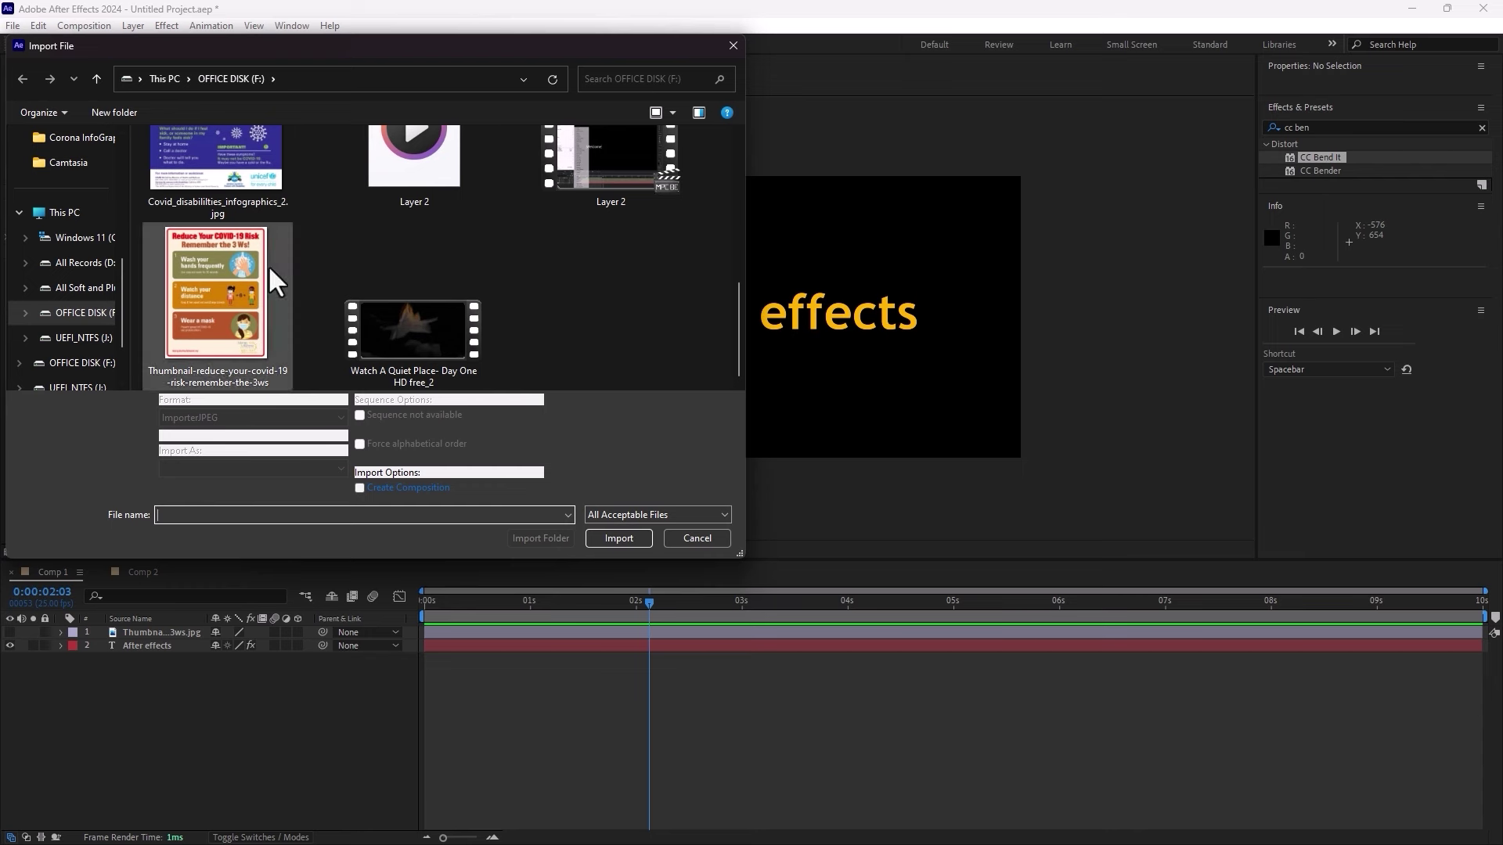
pyautogui.click(48, 214)
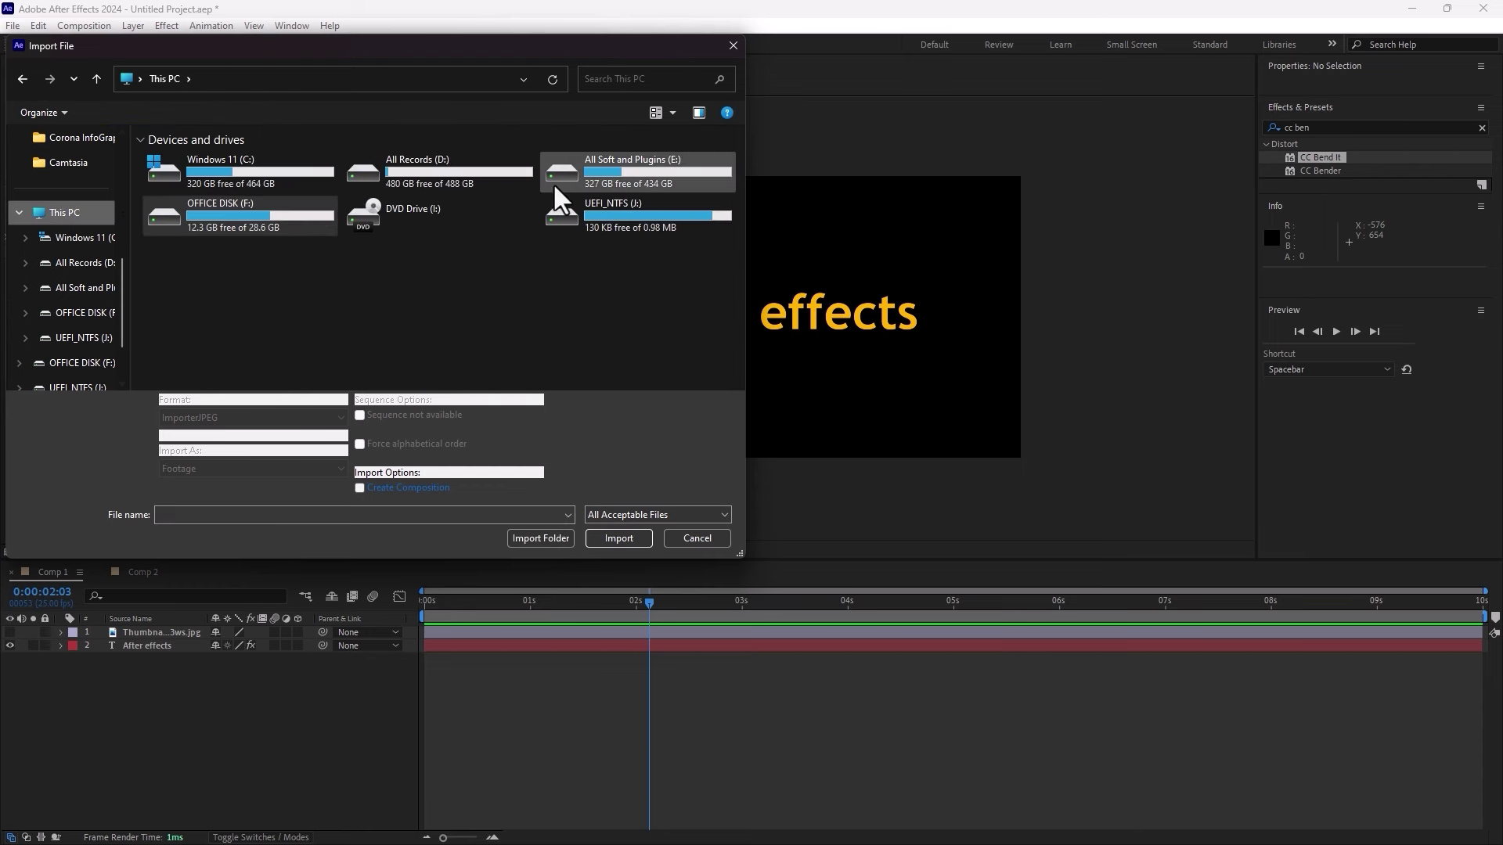
pyautogui.doubleClick(656, 183)
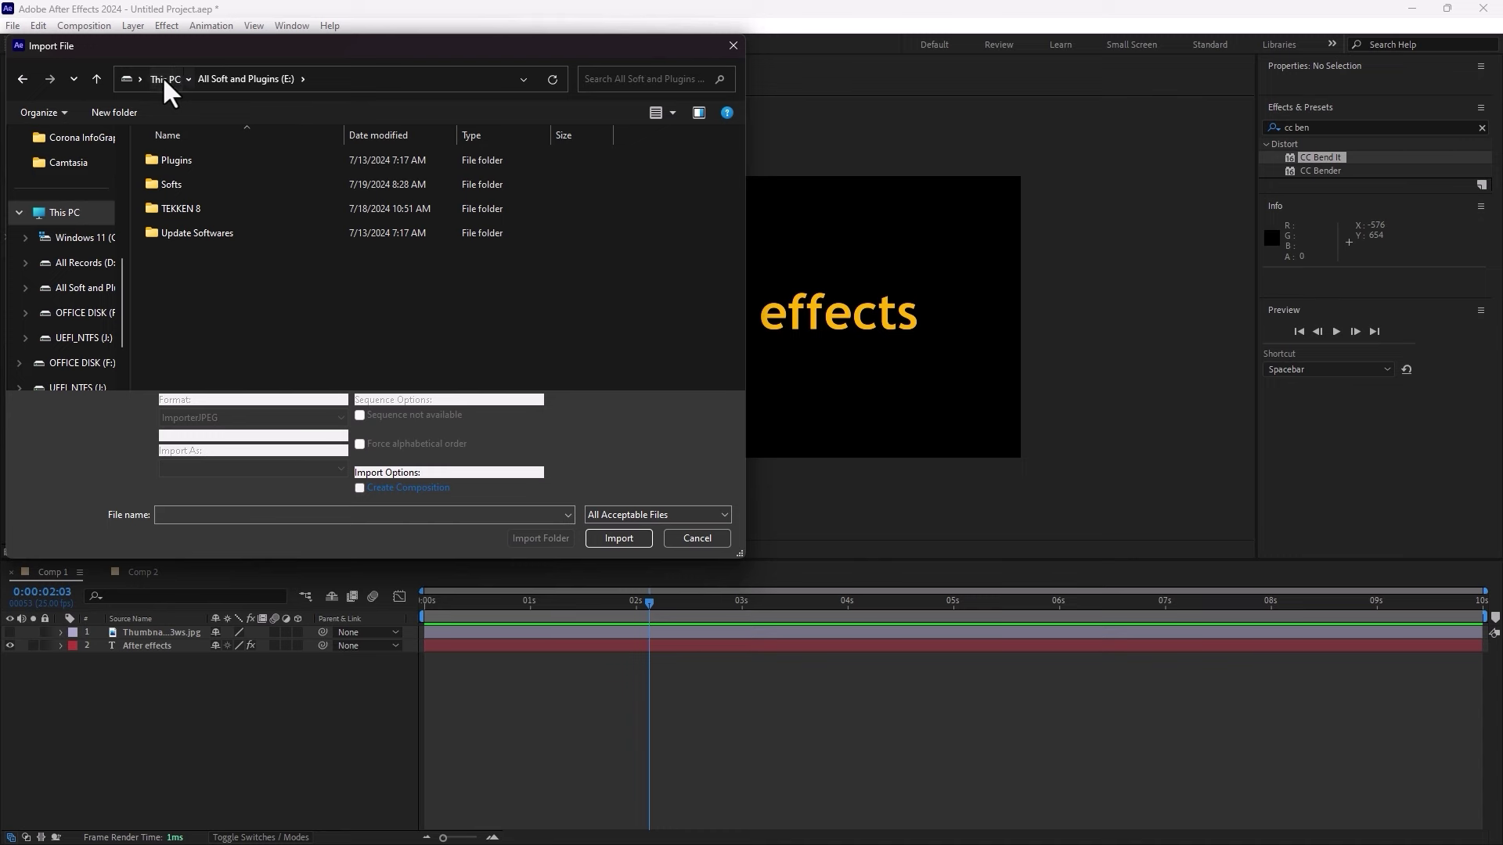
pyautogui.click(166, 80)
pyautogui.doubleClick(256, 222)
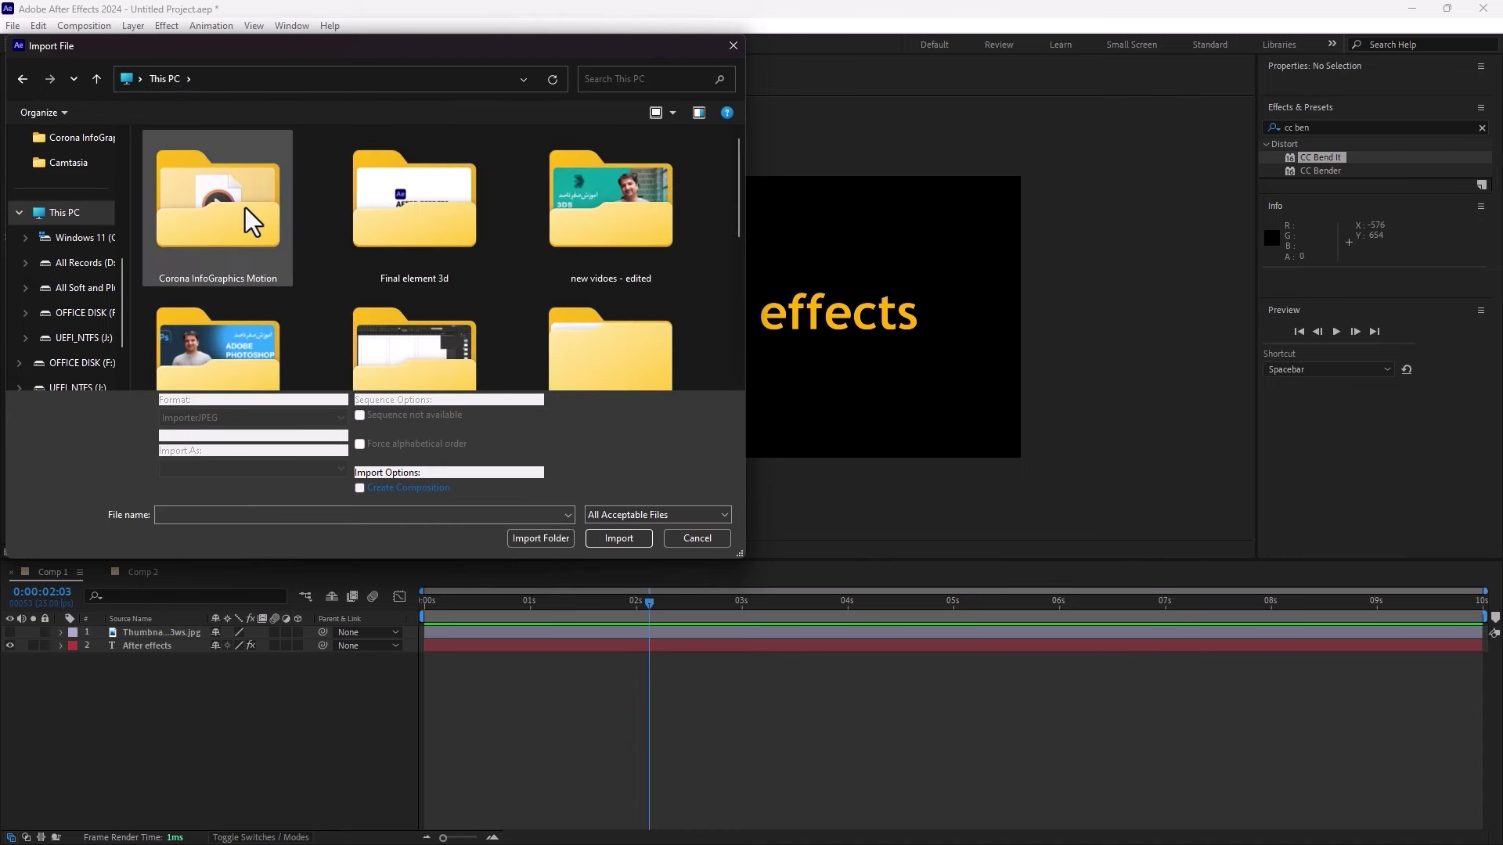
pyautogui.scroll(-5, 372, 266)
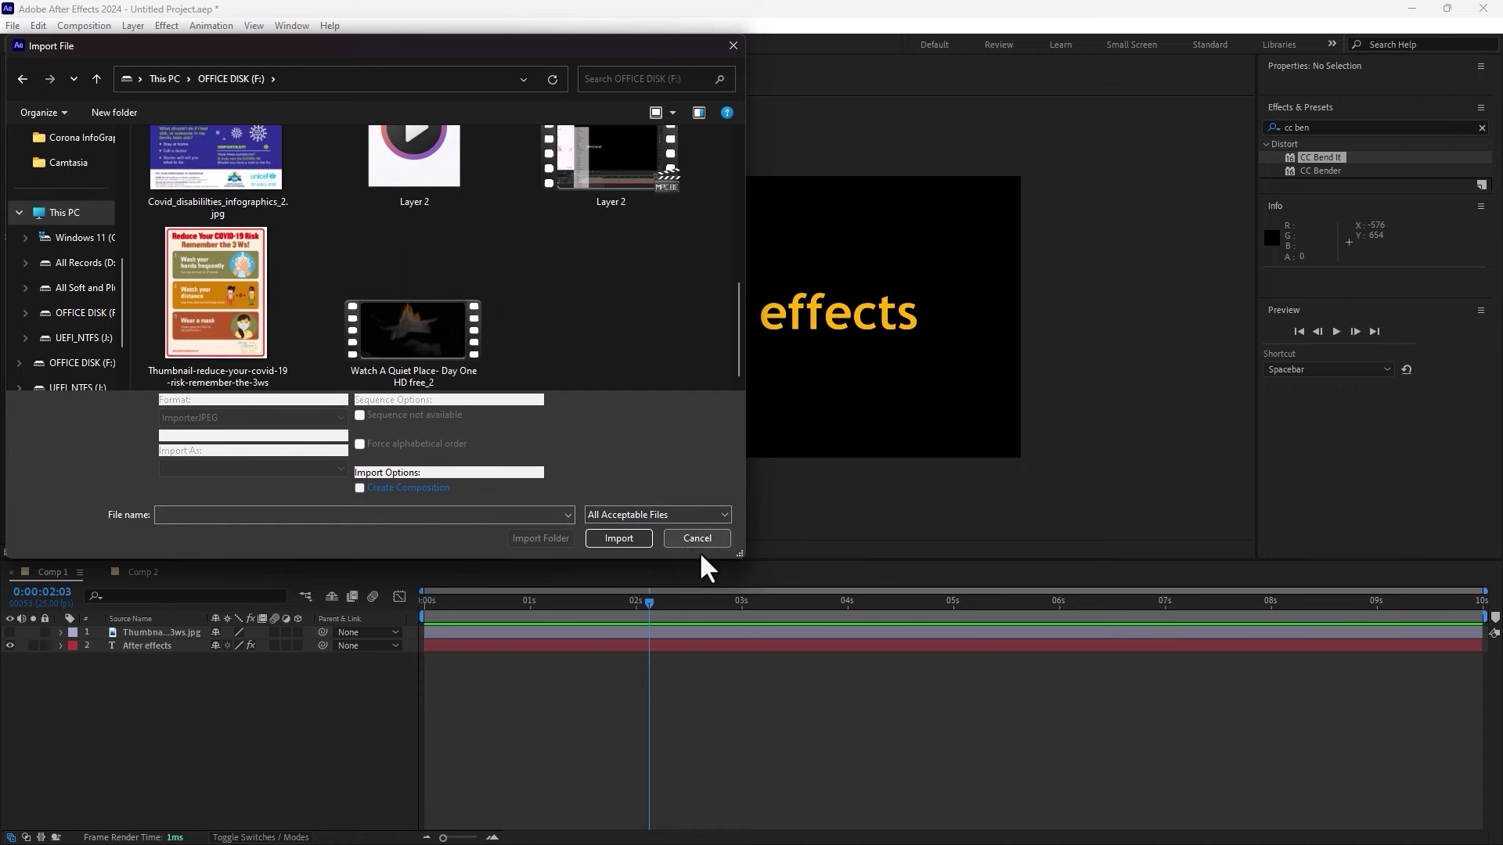
pyautogui.click(714, 537)
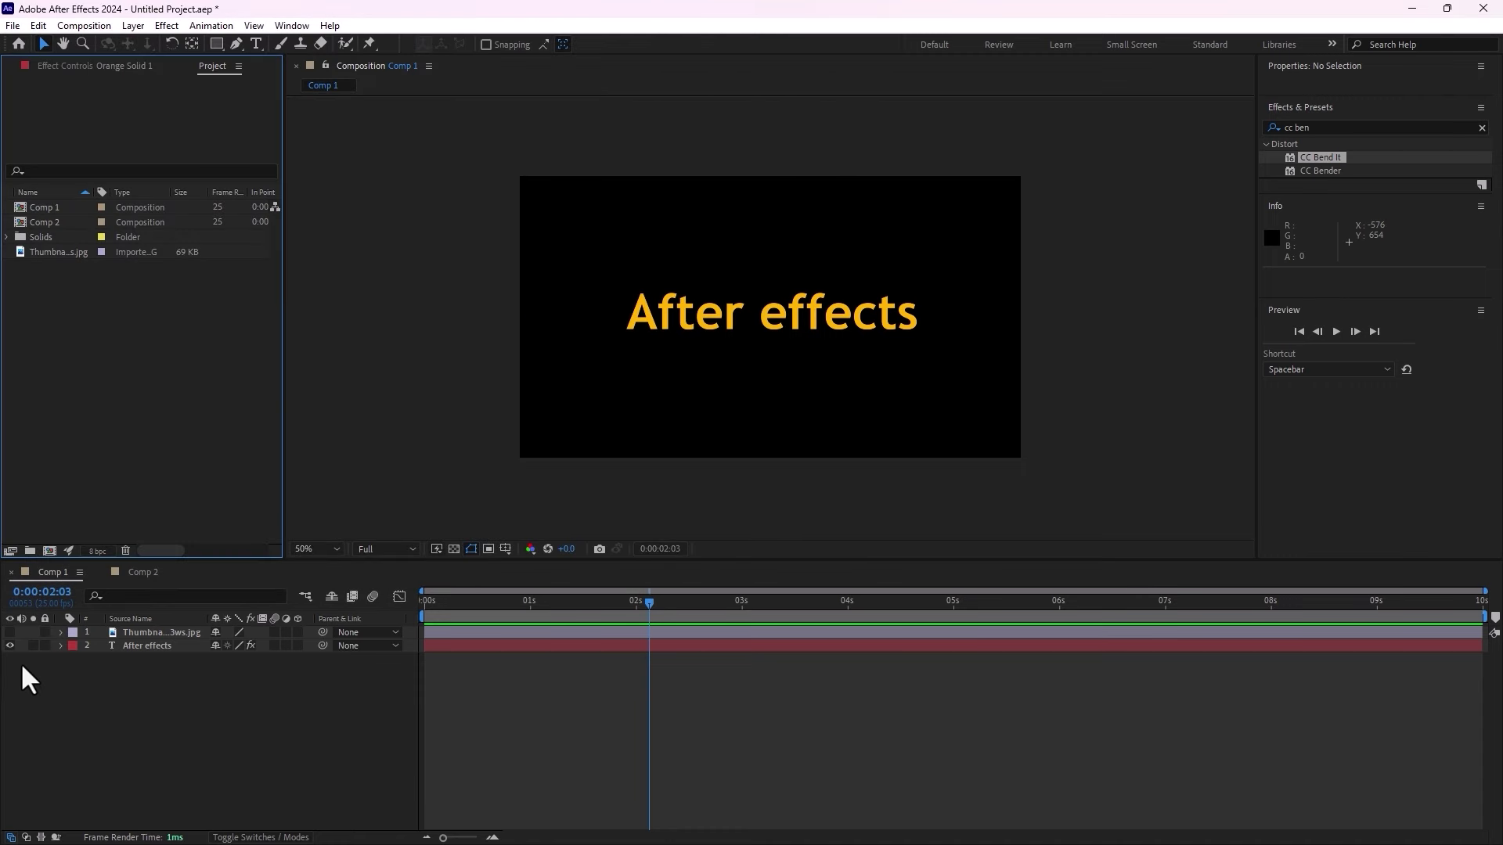
# Show the COVID poster layer in Comp 1 at 100% zoom, then return to Comp 2.
pyautogui.click(11, 632)
pyautogui.click(152, 635)
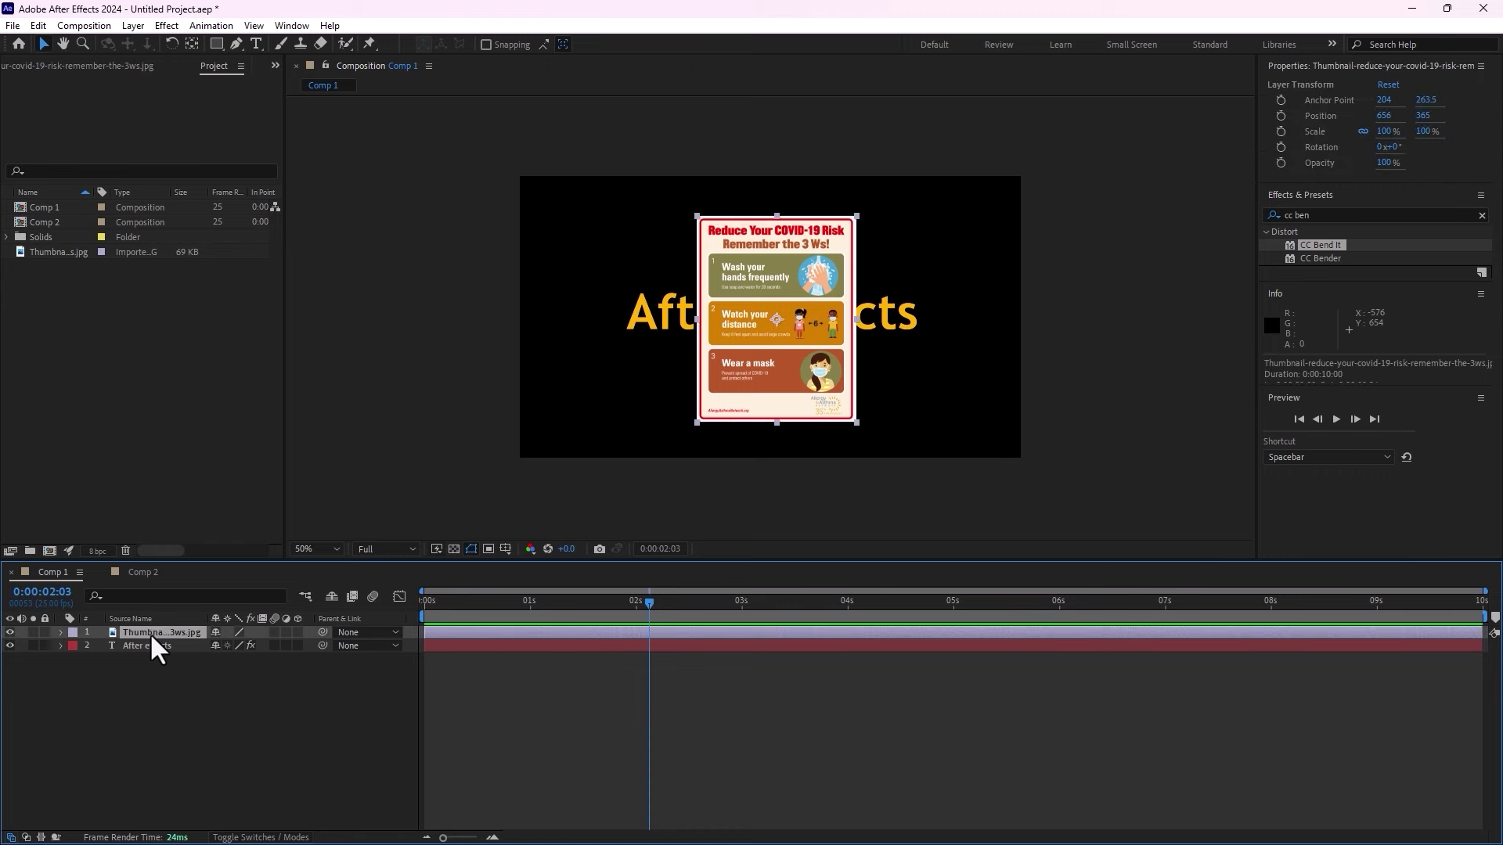
pyautogui.press('/')
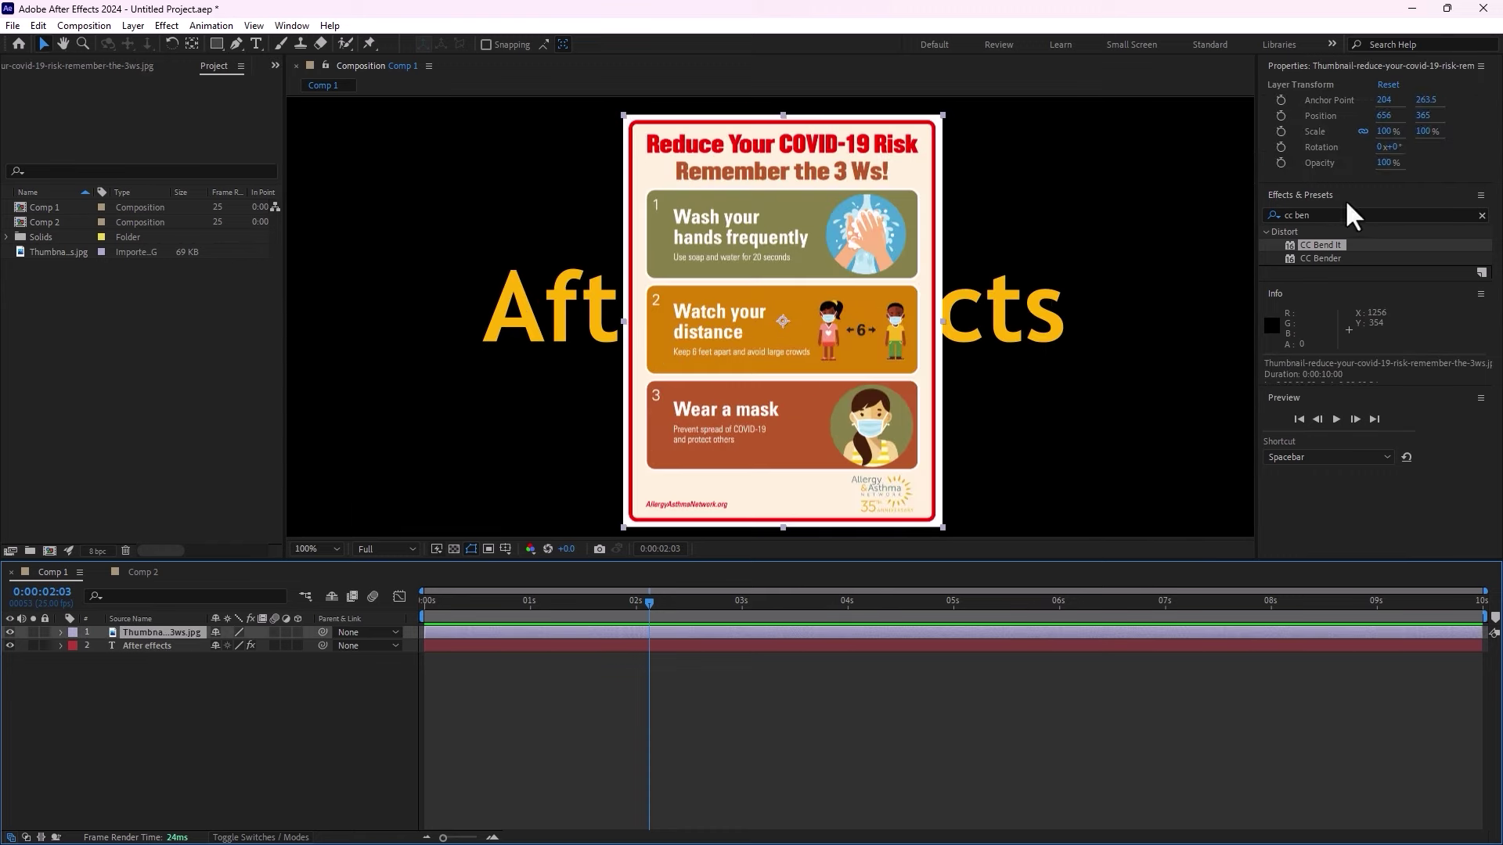
pyautogui.click(1350, 216)
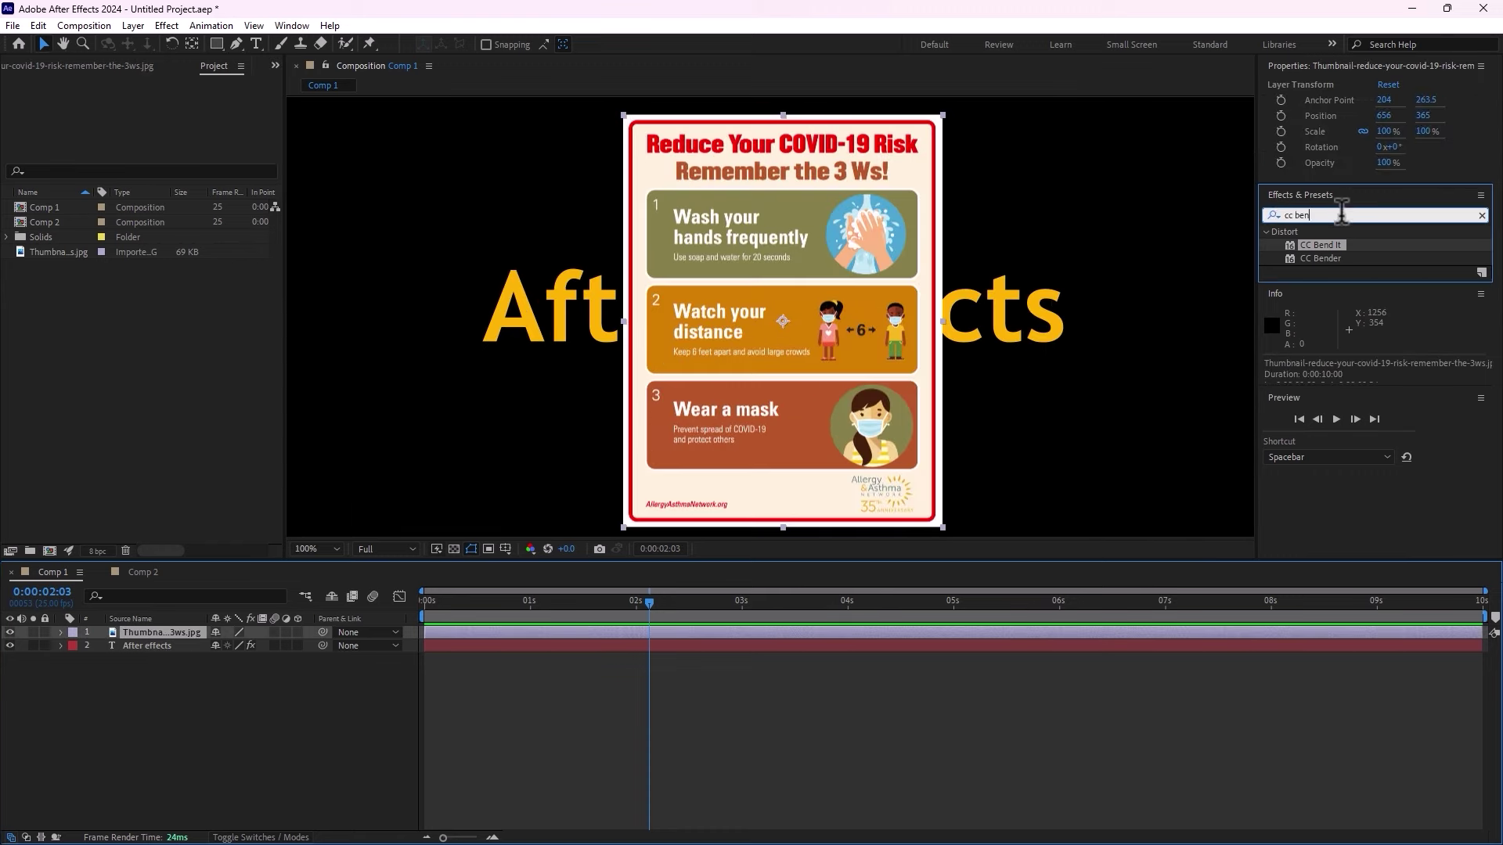
pyautogui.click(234, 752)
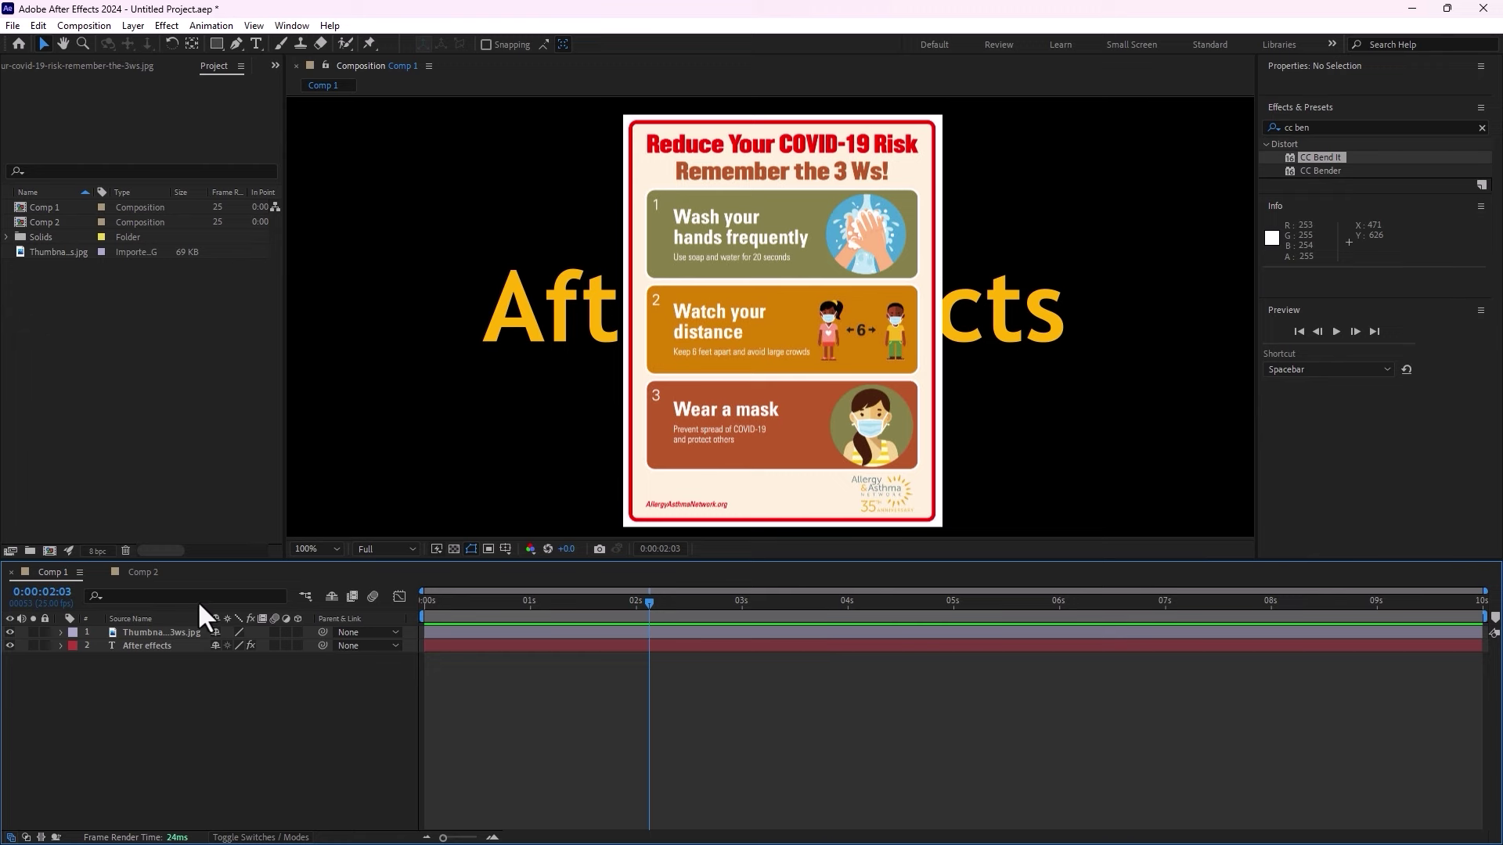
pyautogui.click(145, 571)
# Delete Orange Solid 1 and create a new orange solid in its place.
pyautogui.click(153, 633)
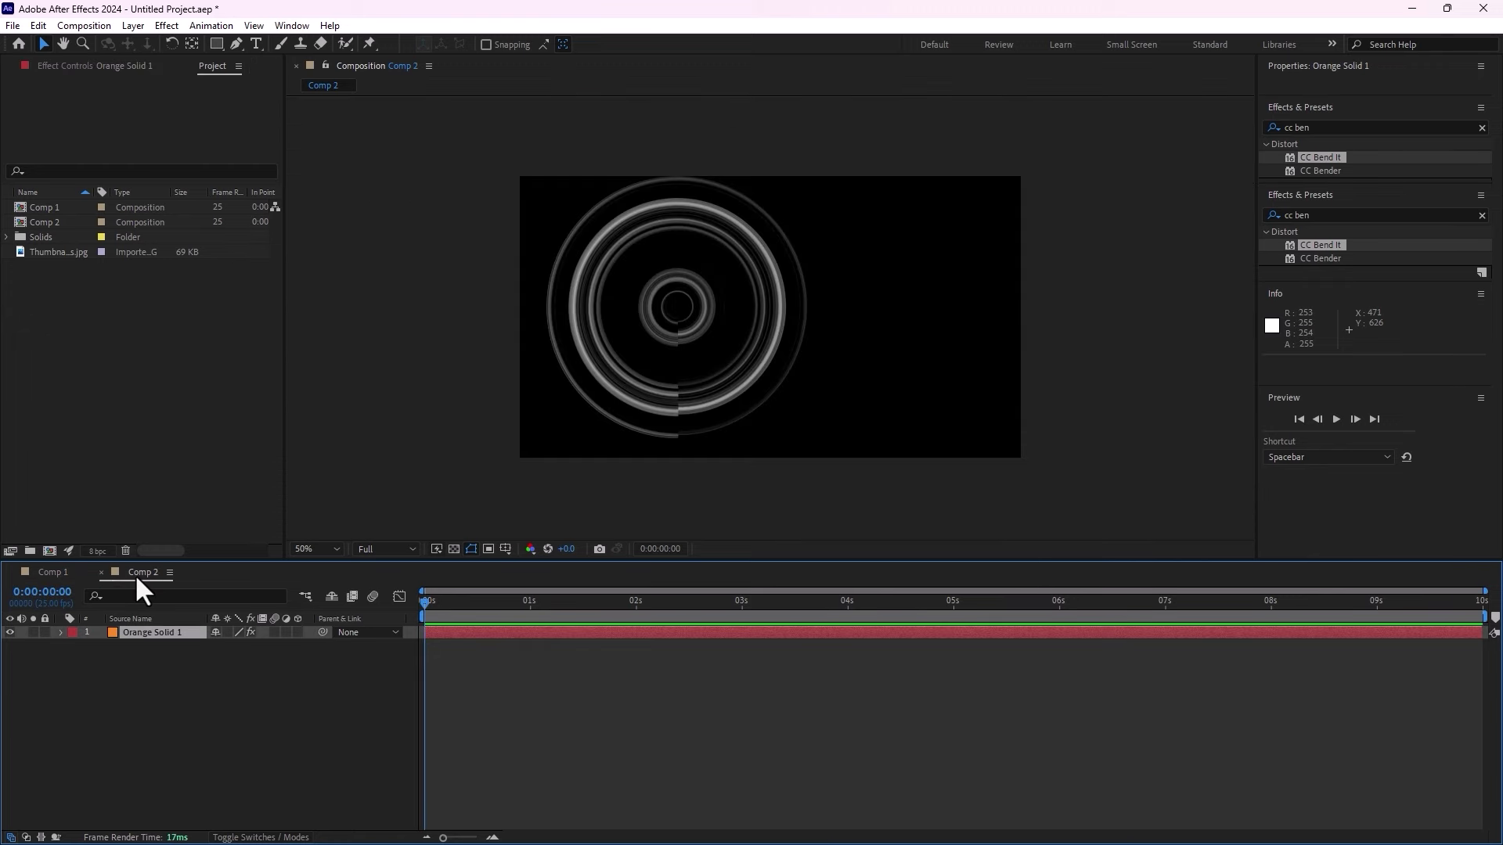
pyautogui.press('Delete')
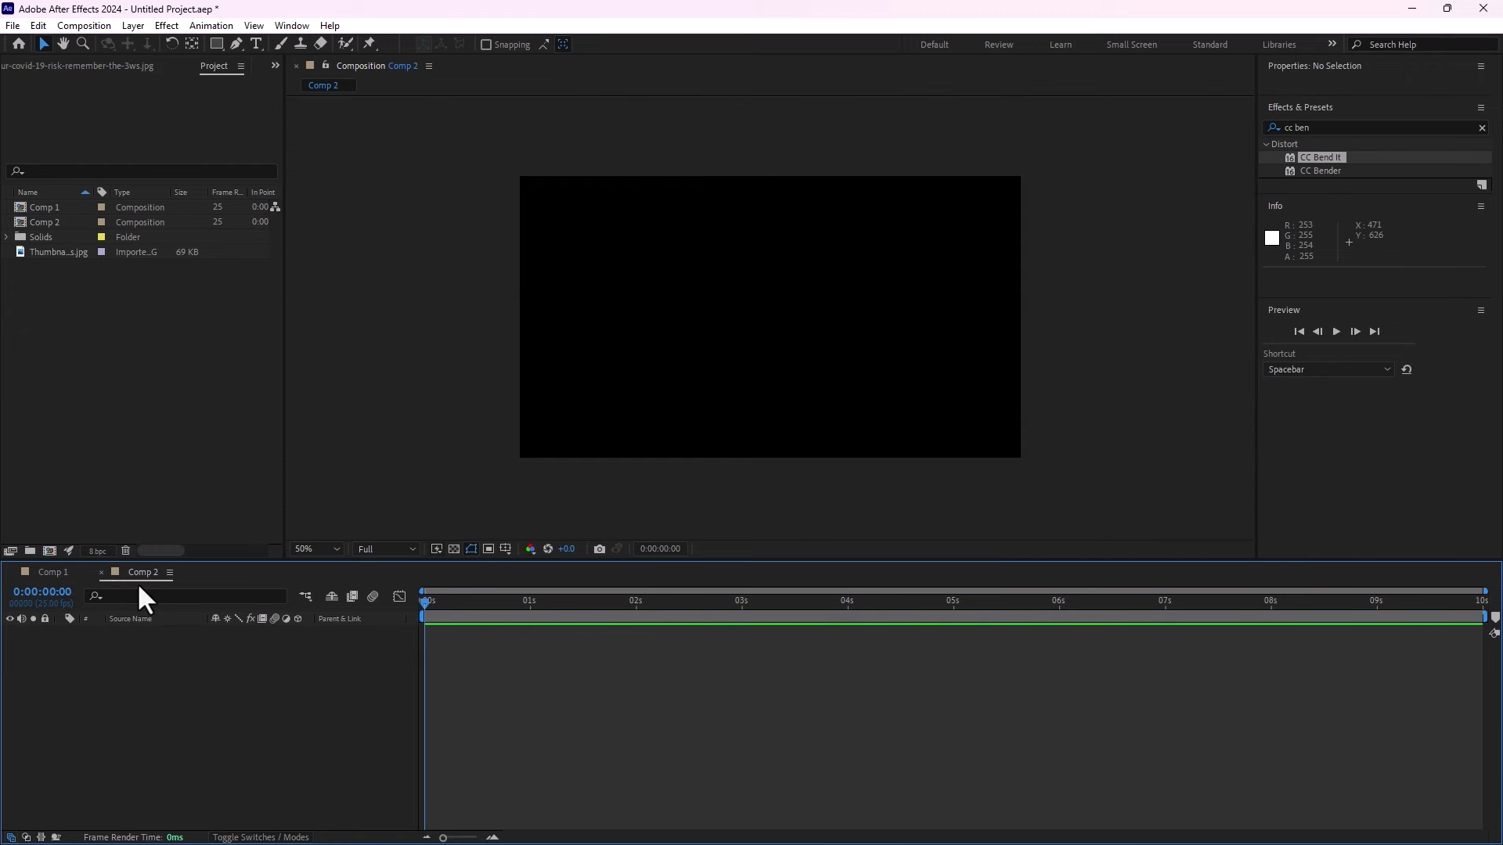
pyautogui.hotkey('ctrl', 'y')
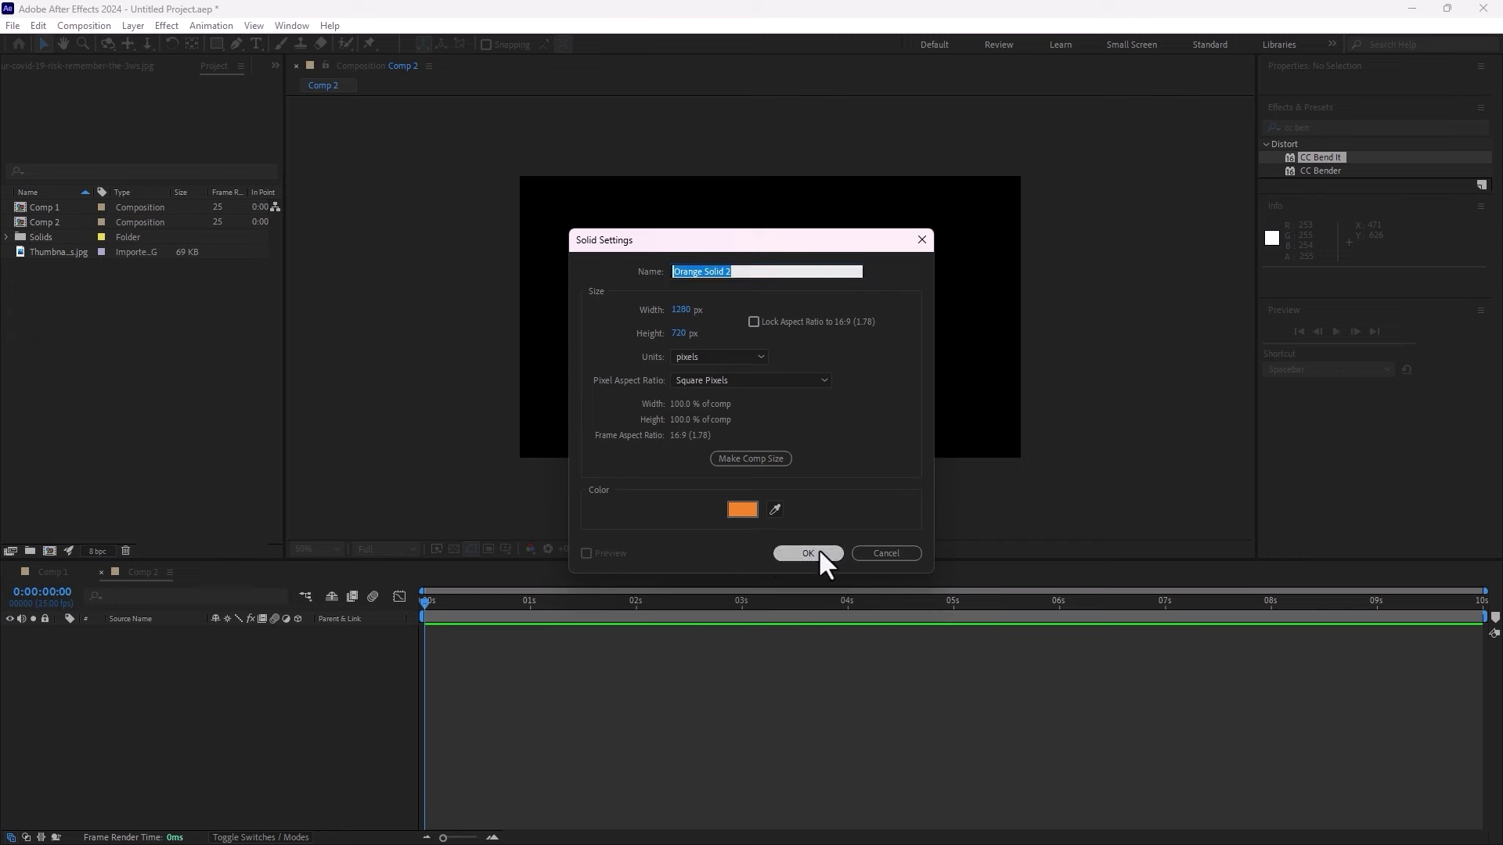
pyautogui.click(818, 553)
# Search 'cc rain' in Effects & Presets and apply CC Rainfall to Orange Solid 2.
pyautogui.hotkey('ctrl', 'f')
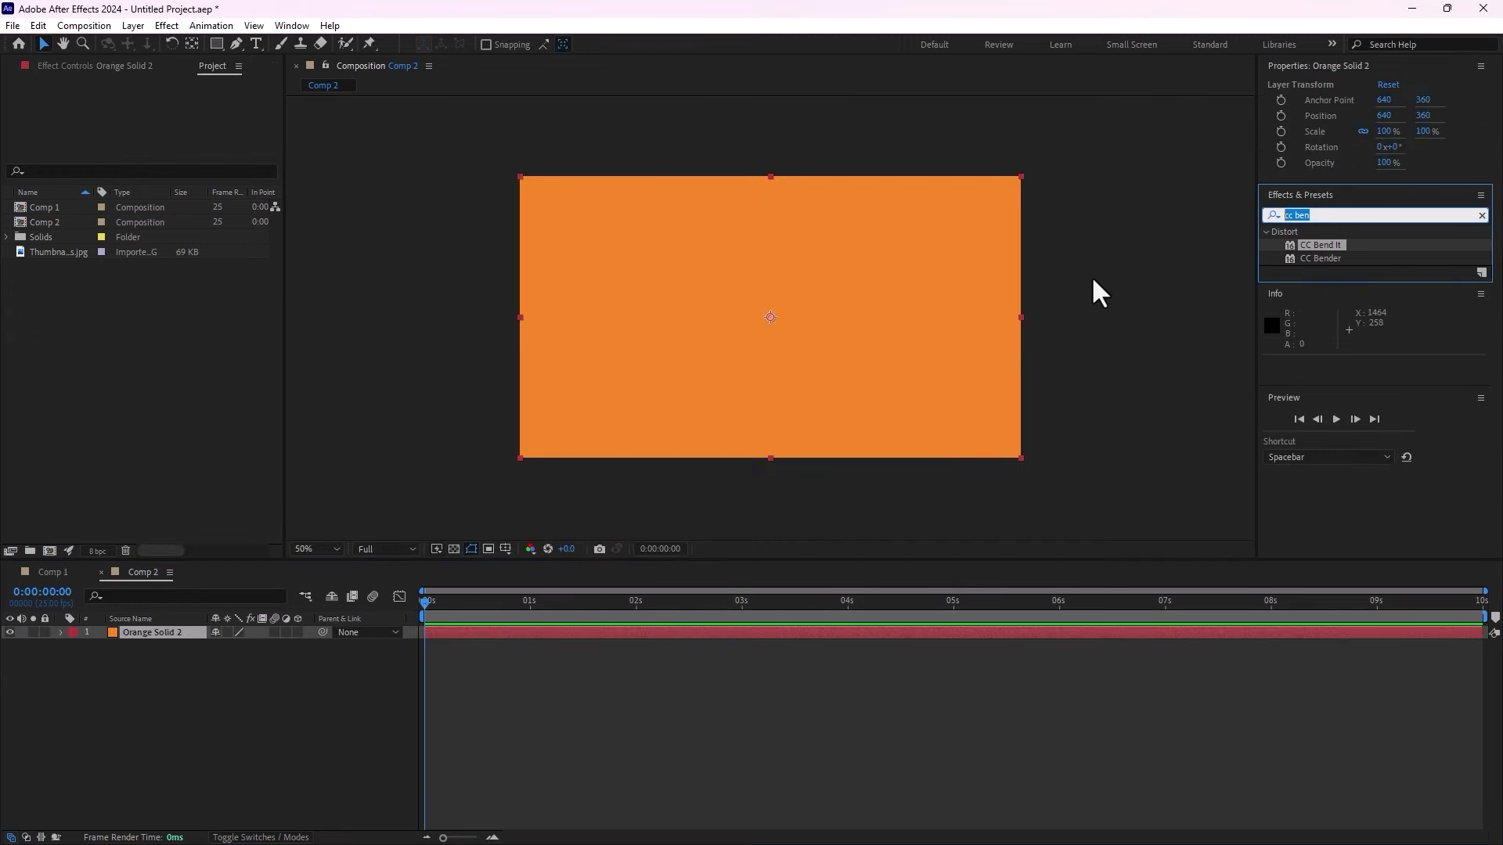
pyautogui.write('cc rain')
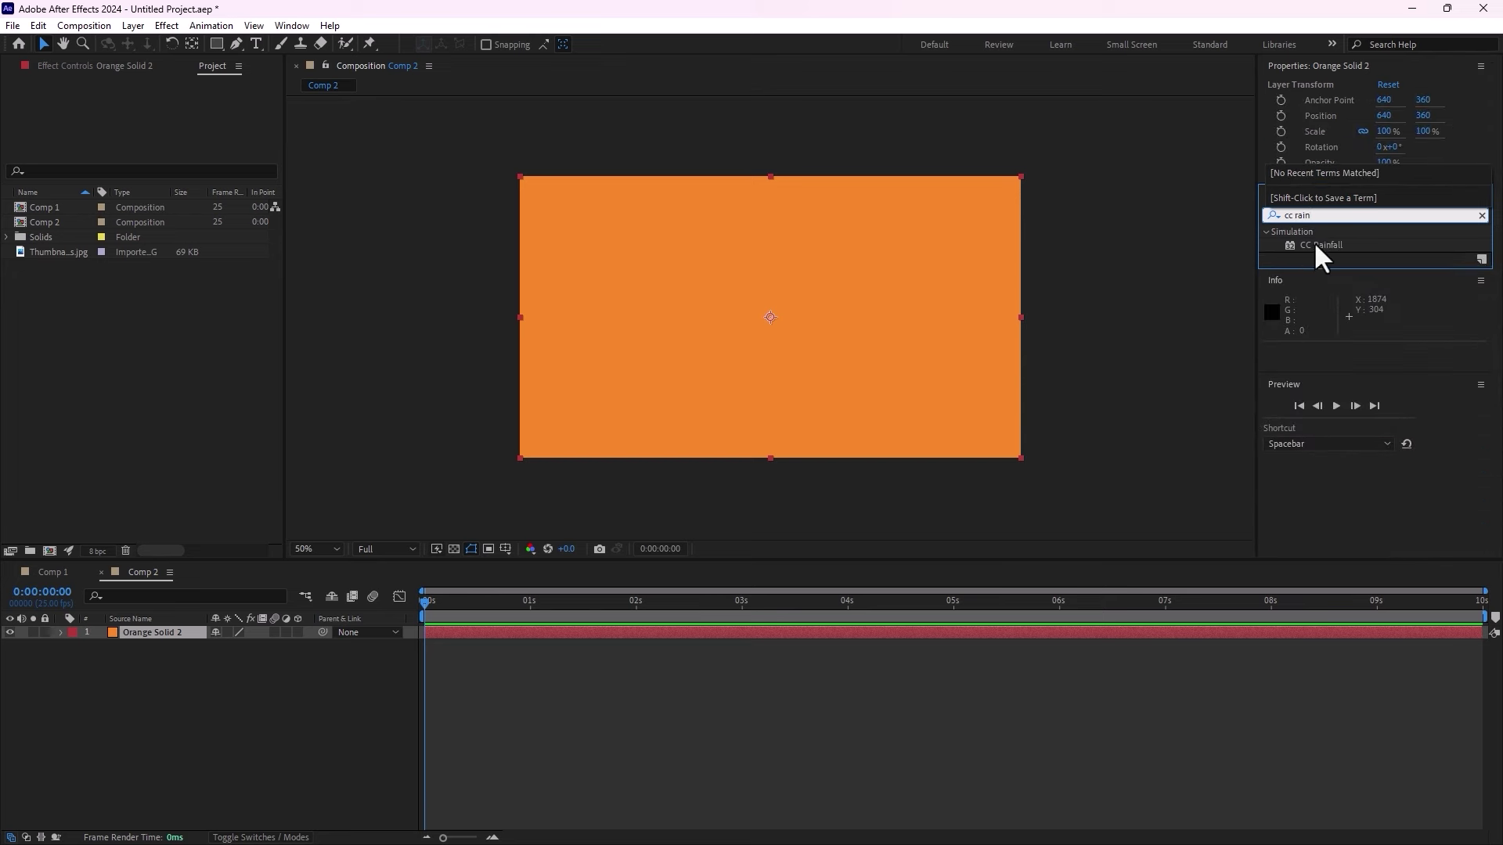
pyautogui.moveTo(1314, 241); pyautogui.dragTo(661, 377)
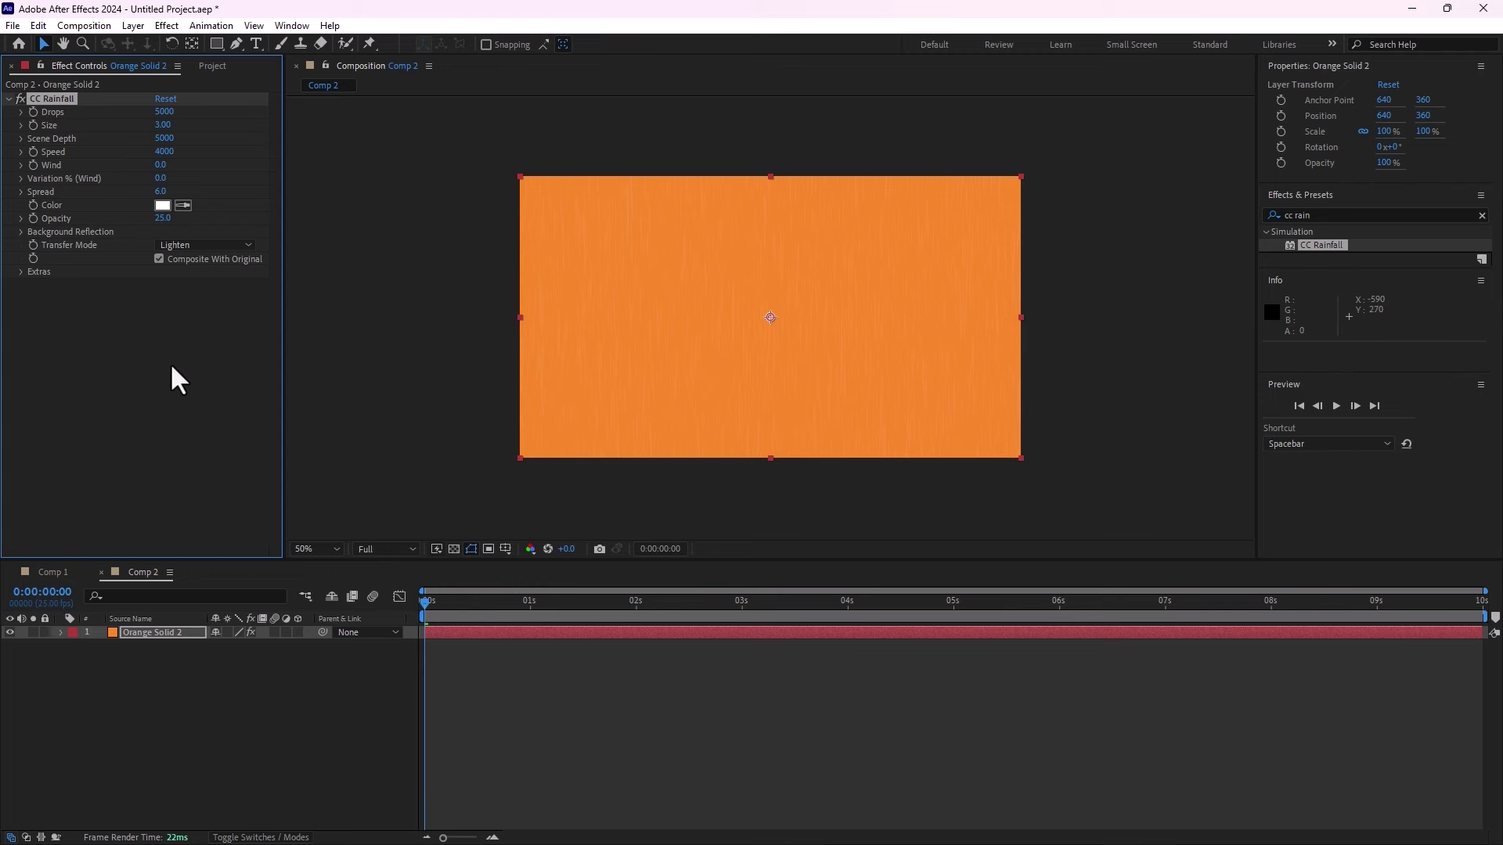
pyautogui.hotkey('ctrl', 'shift', 'y')
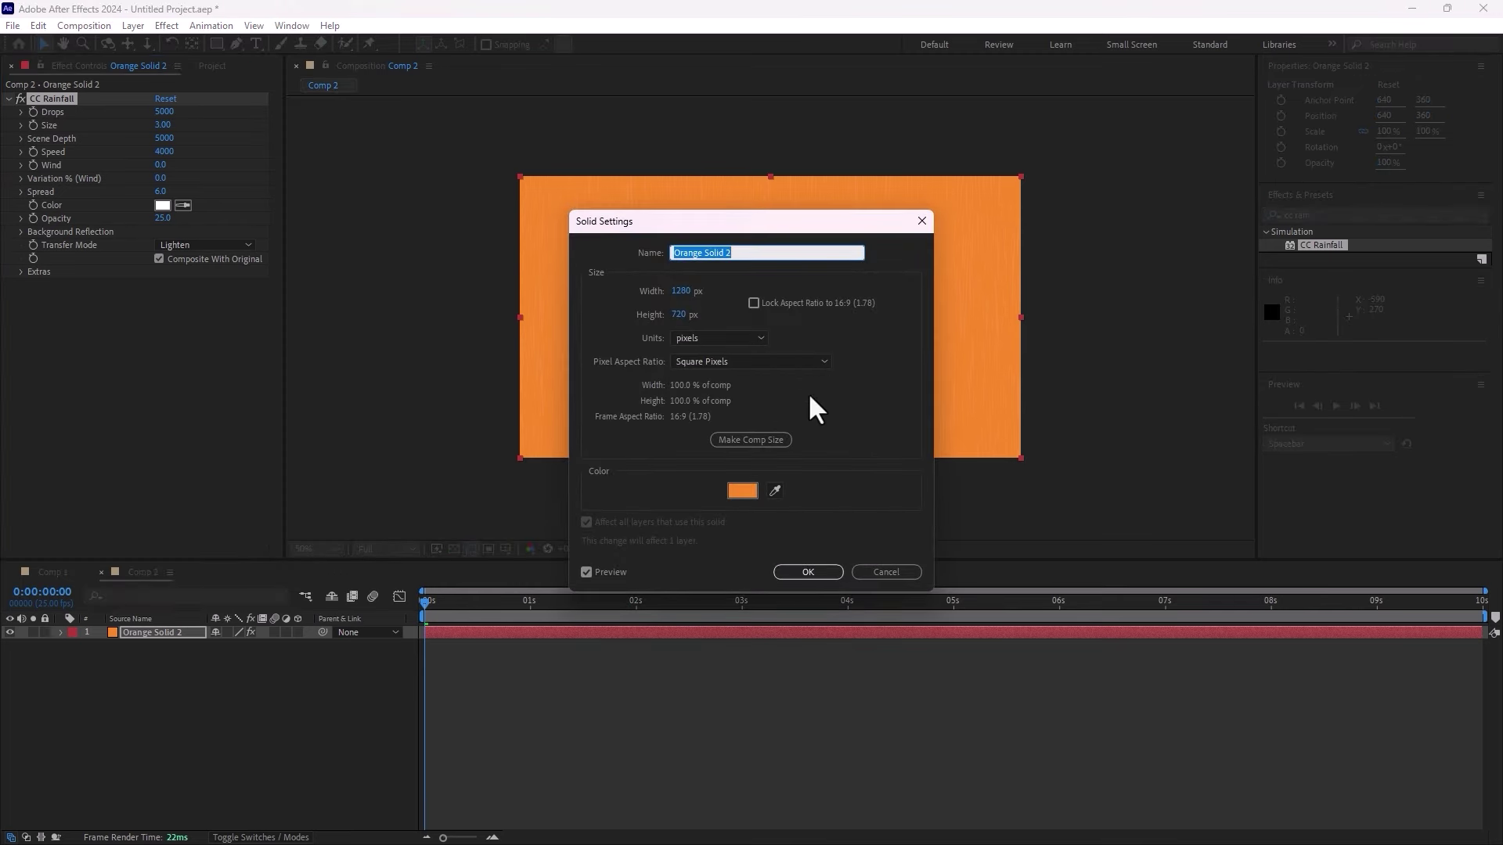
# Recolour the rain solid to black and scrub the timeline to view the rain at 100%.
pyautogui.click(742, 488)
pyautogui.click(811, 487)
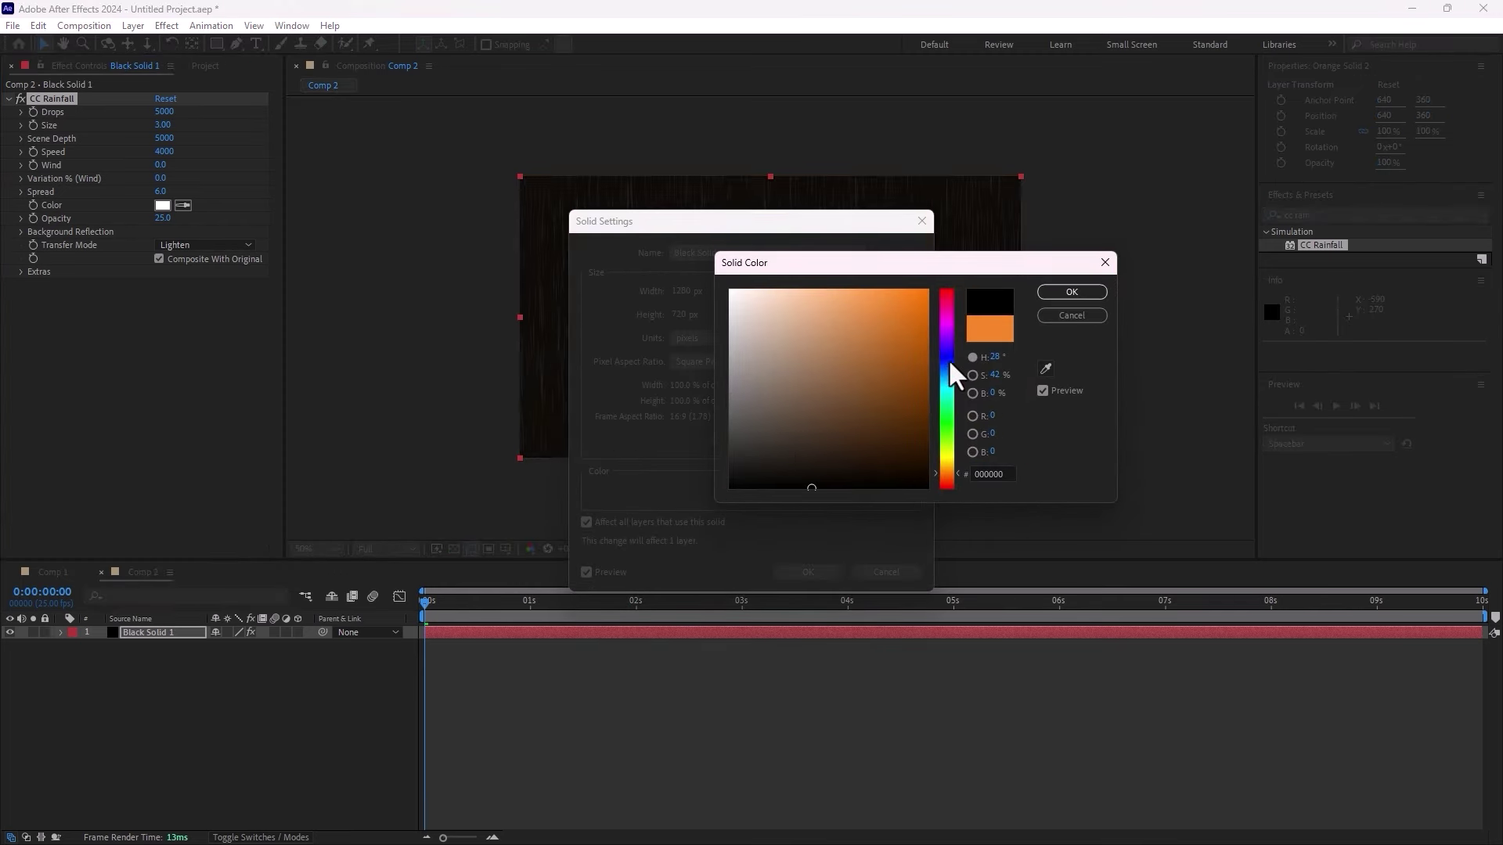
pyautogui.click(1075, 297)
pyautogui.click(807, 572)
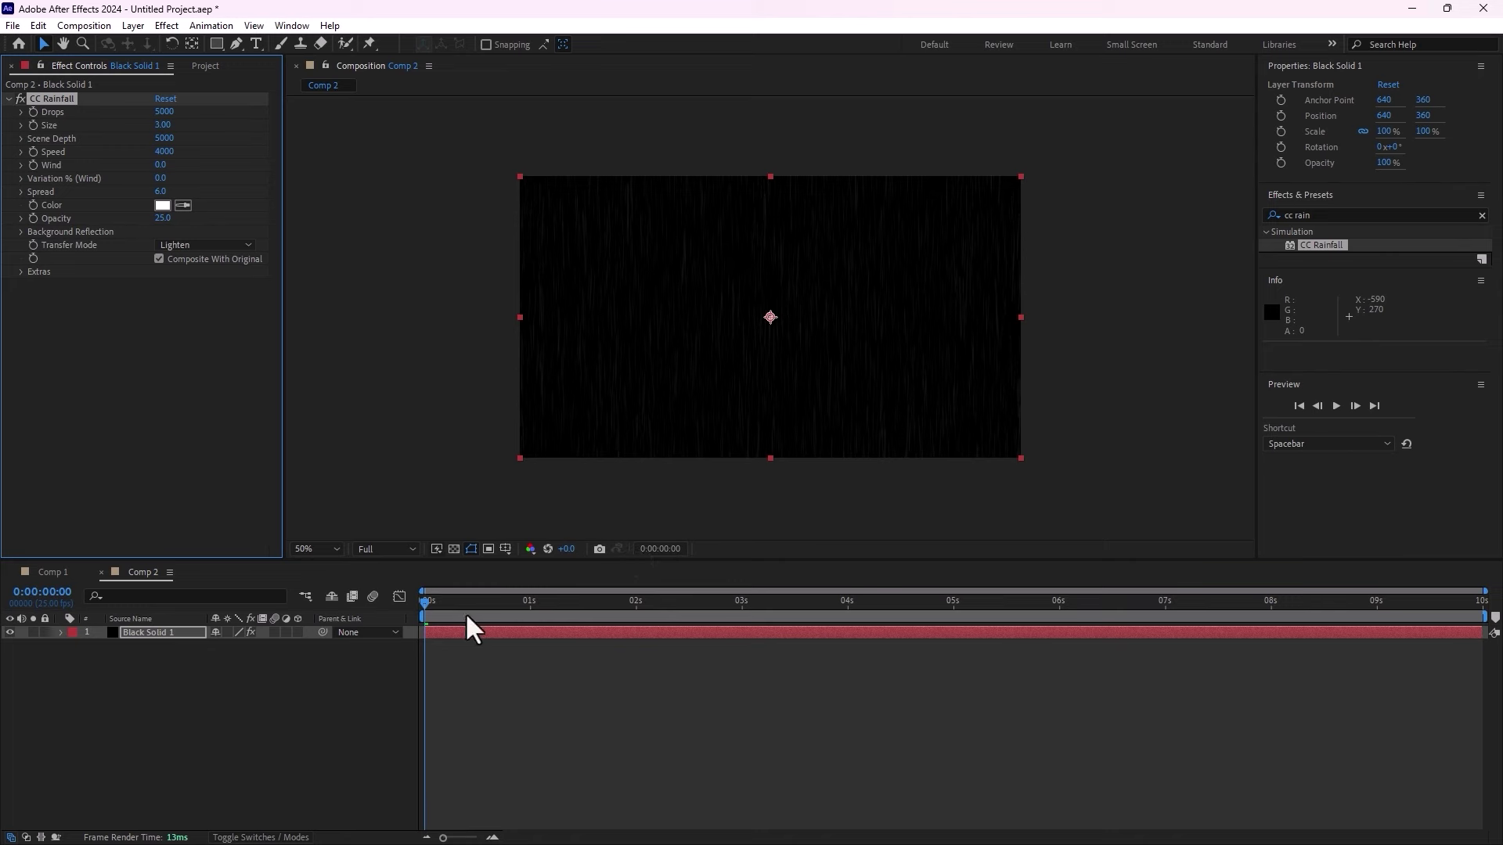
pyautogui.moveTo(465, 612); pyautogui.dragTo(683, 601)
pyautogui.press('/')
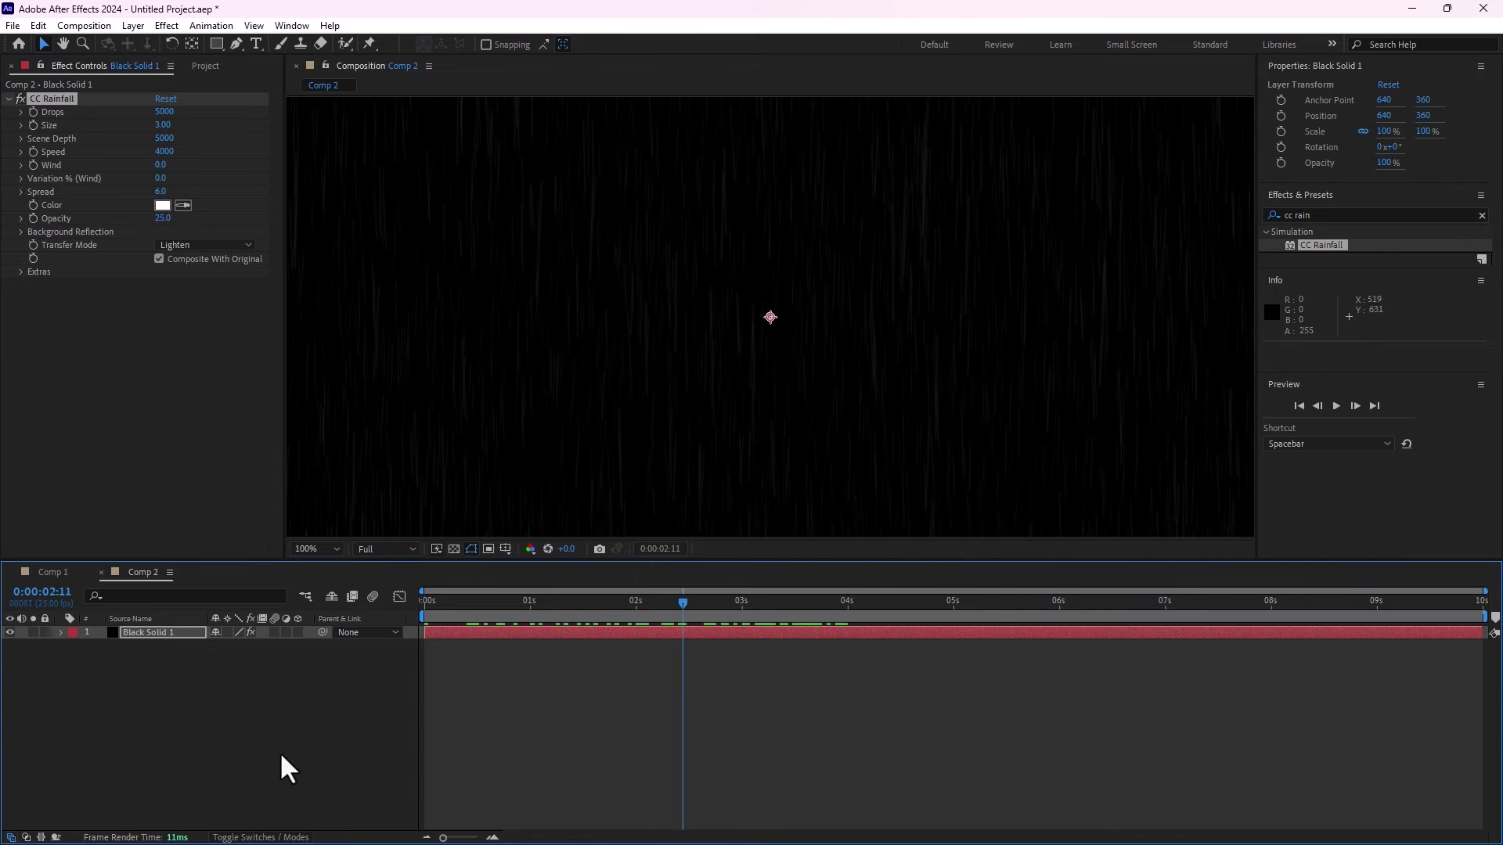
# Create a Dark Gray Solid 1 and place it below Black Solid 1.
pyautogui.hotkey('ctrl', 'y')
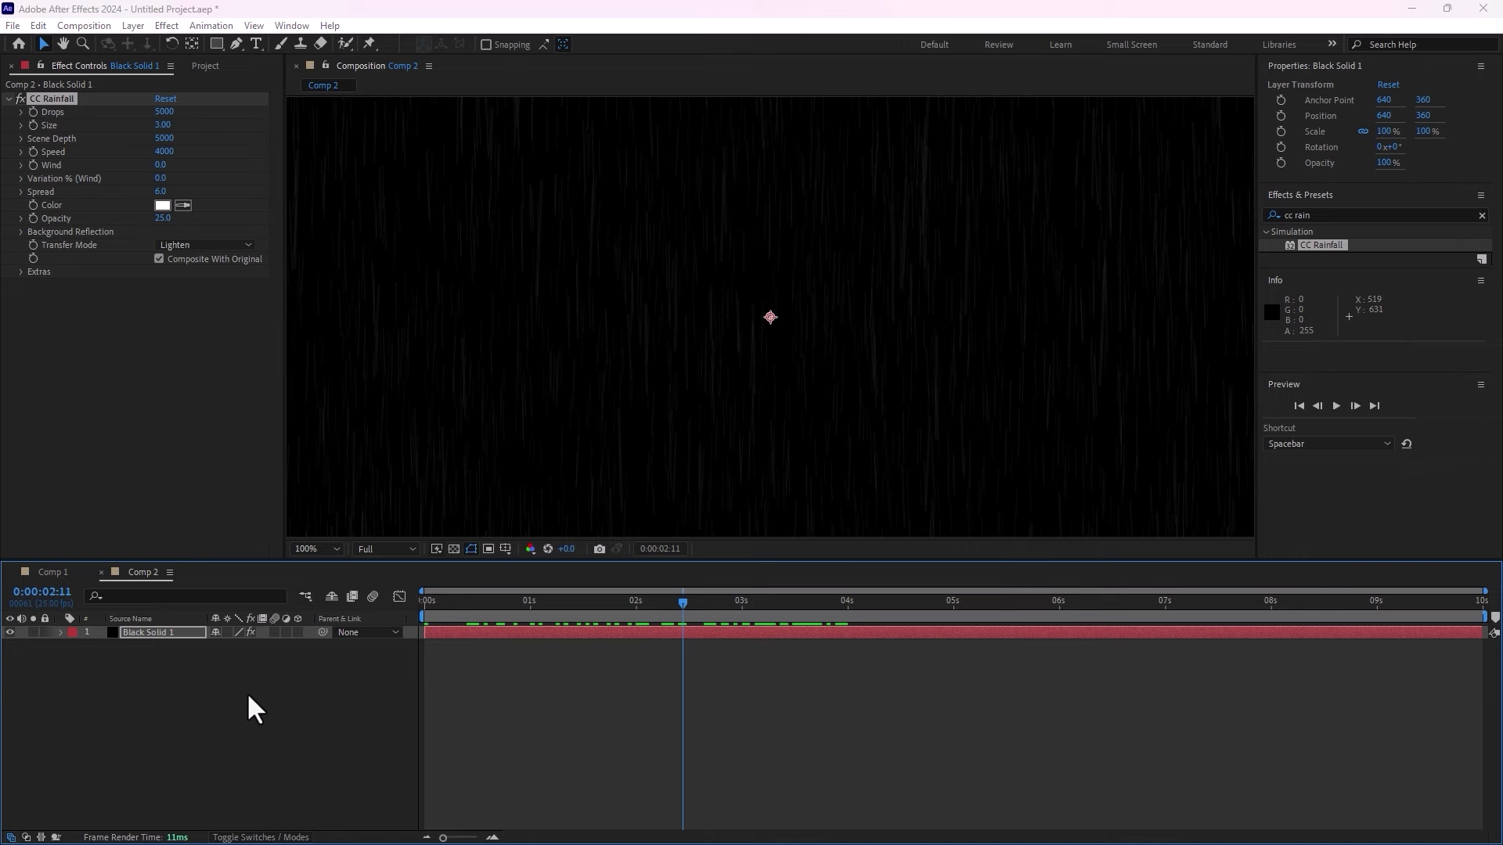
pyautogui.click(775, 510)
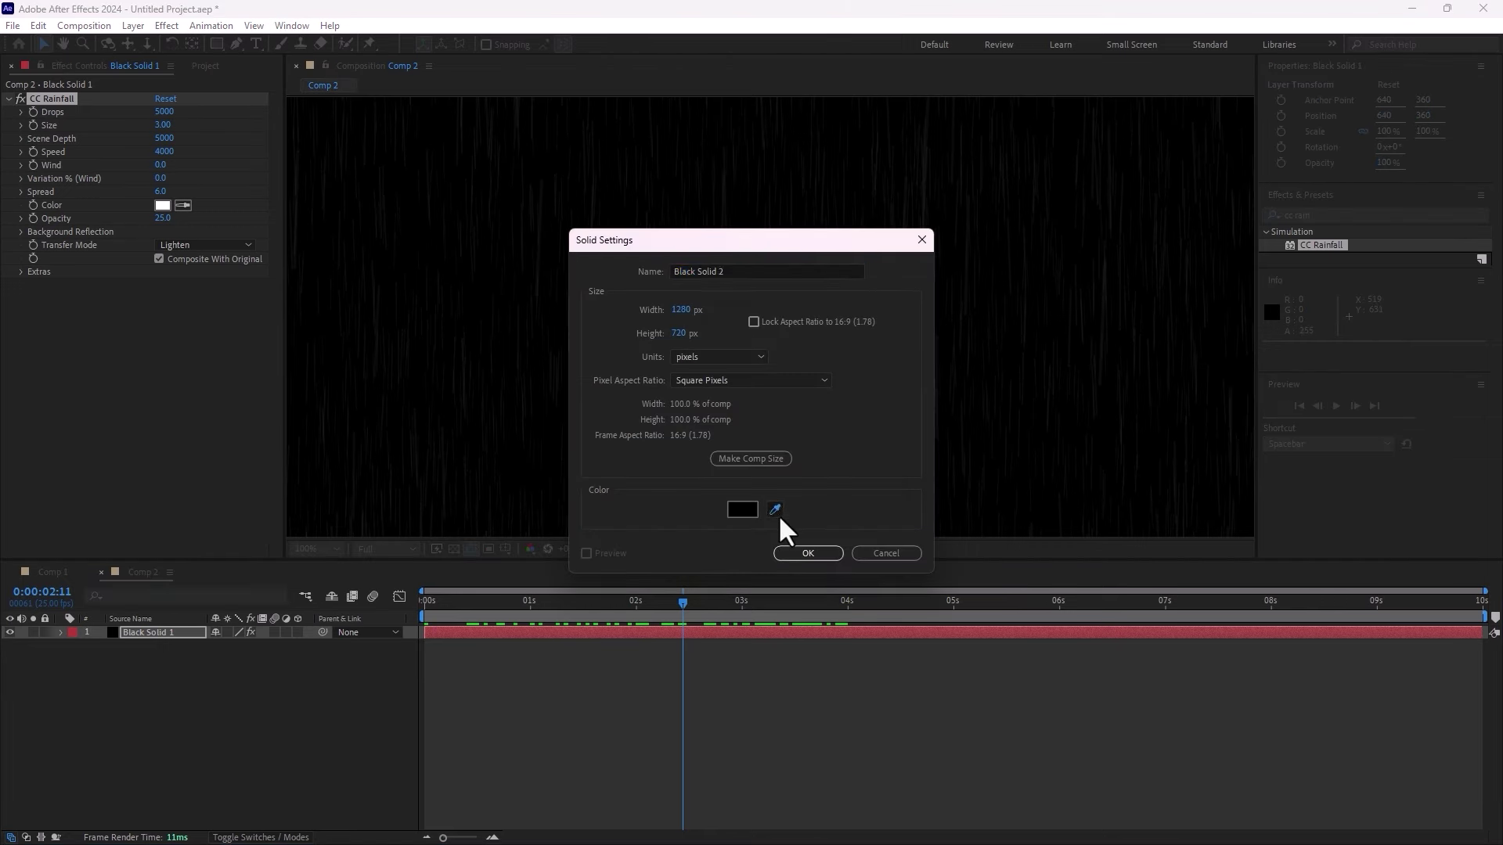
pyautogui.click(846, 415)
pyautogui.click(806, 554)
pyautogui.moveTo(144, 632); pyautogui.dragTo(145, 708)
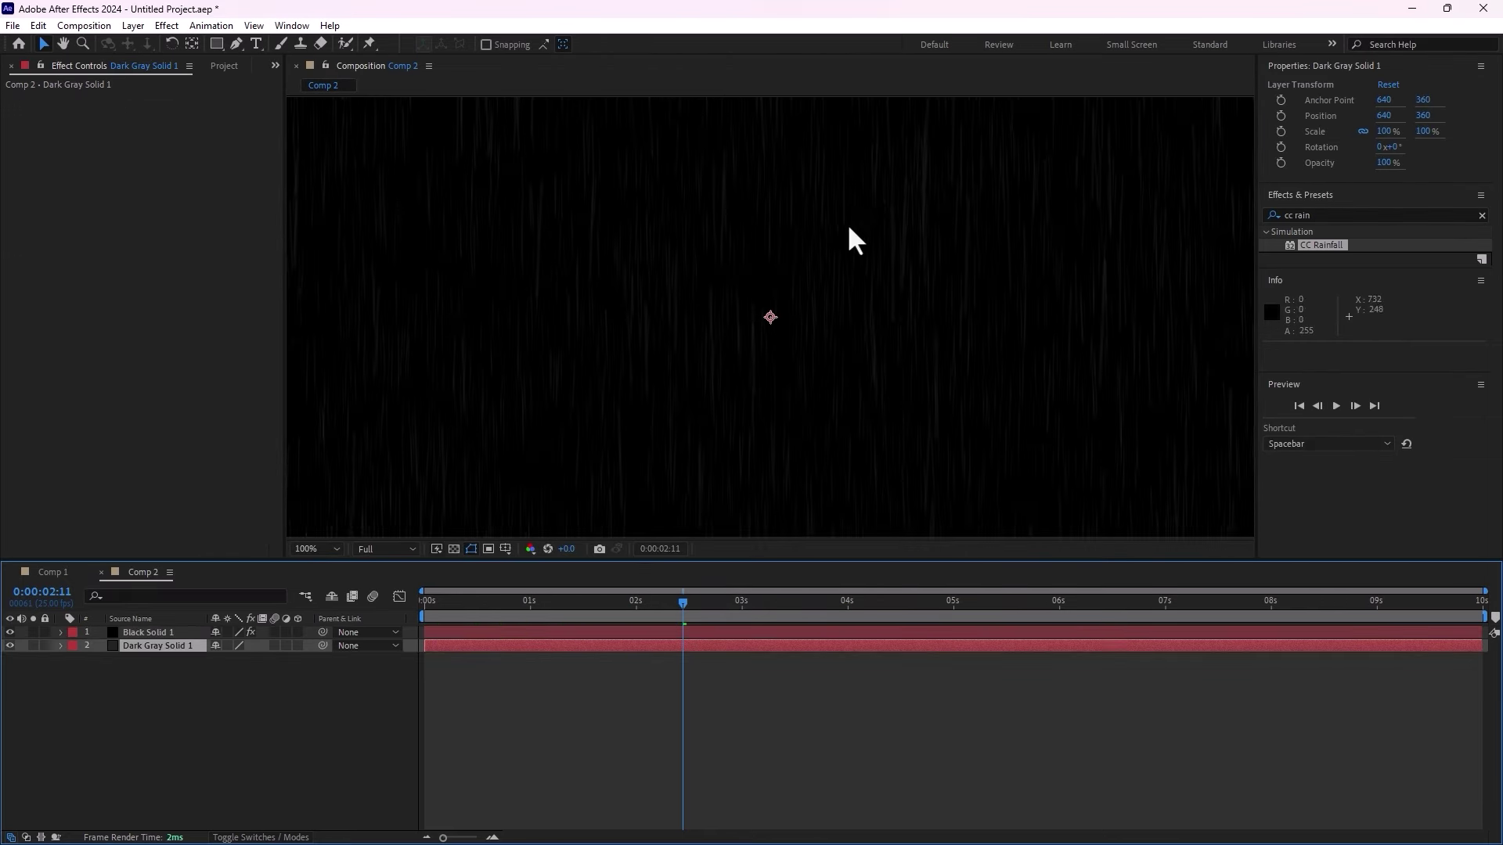
# Set Black Solid 1's blending mode to Add.
pyautogui.click(128, 632)
pyautogui.press('F4')
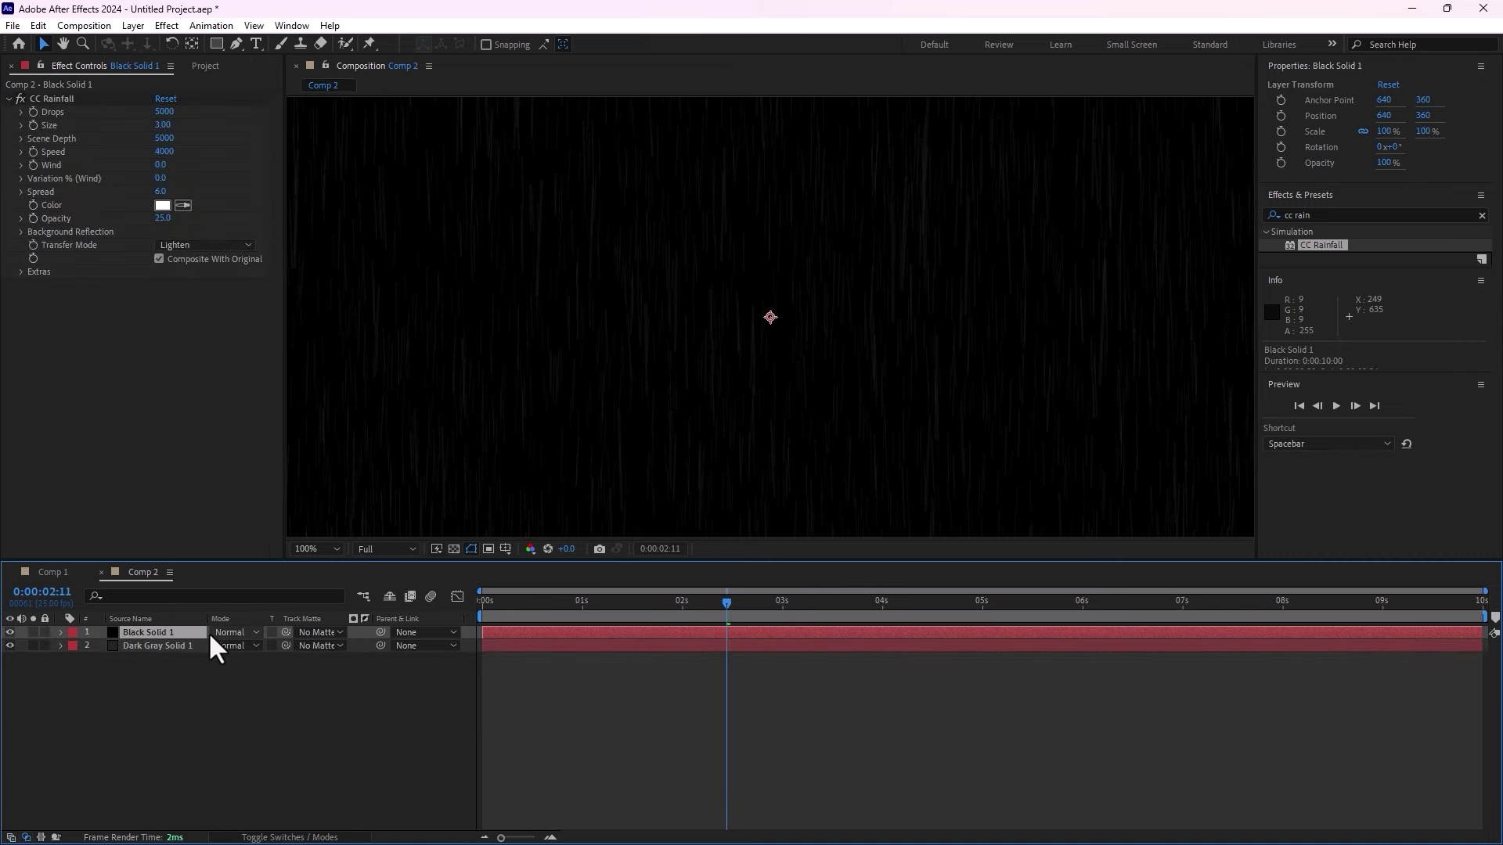
pyautogui.click(223, 632)
pyautogui.click(312, 310)
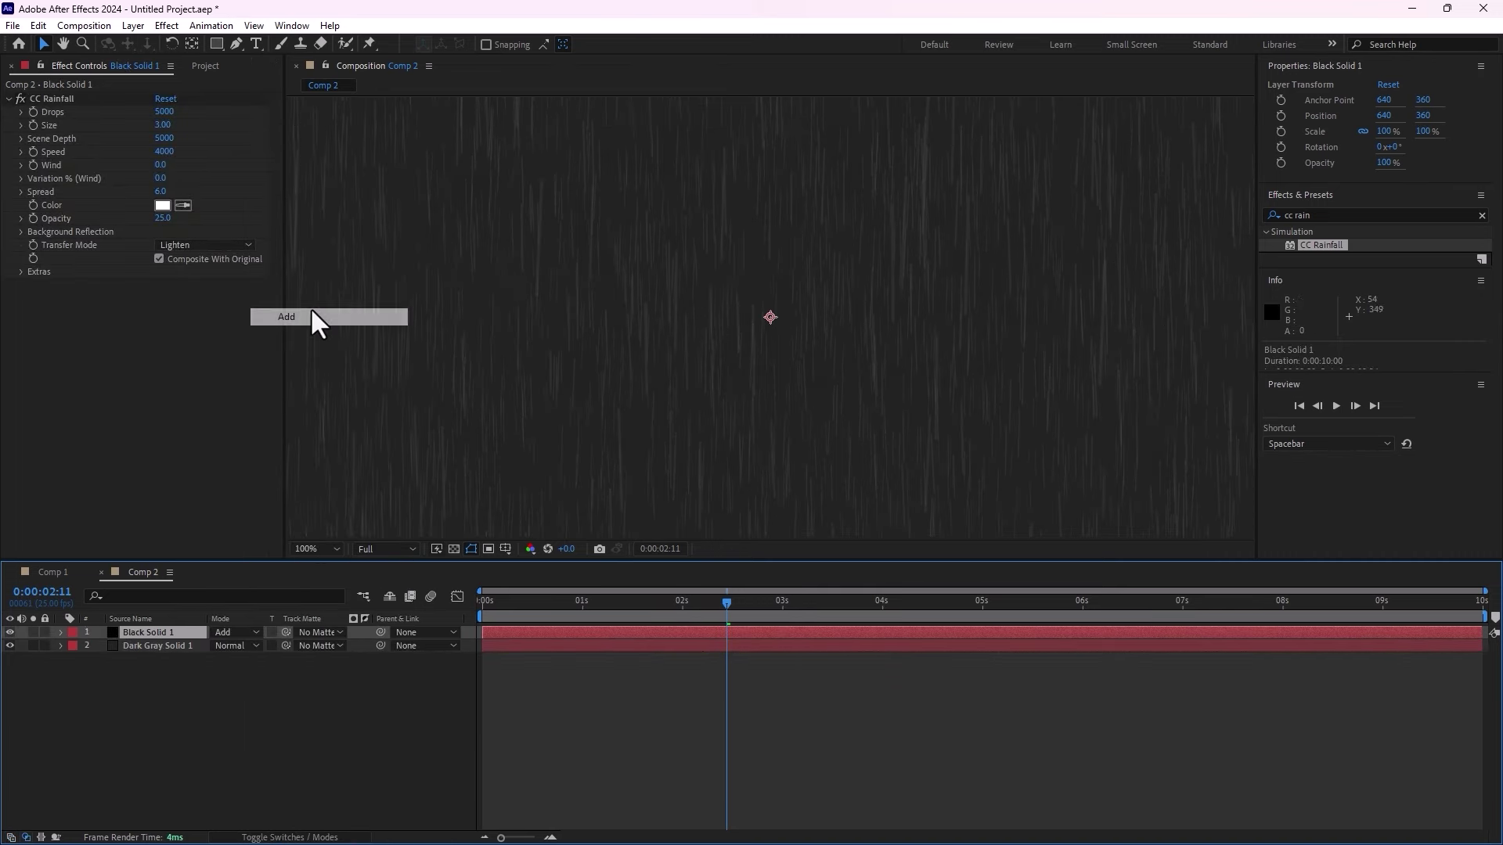
pyautogui.click(151, 646)
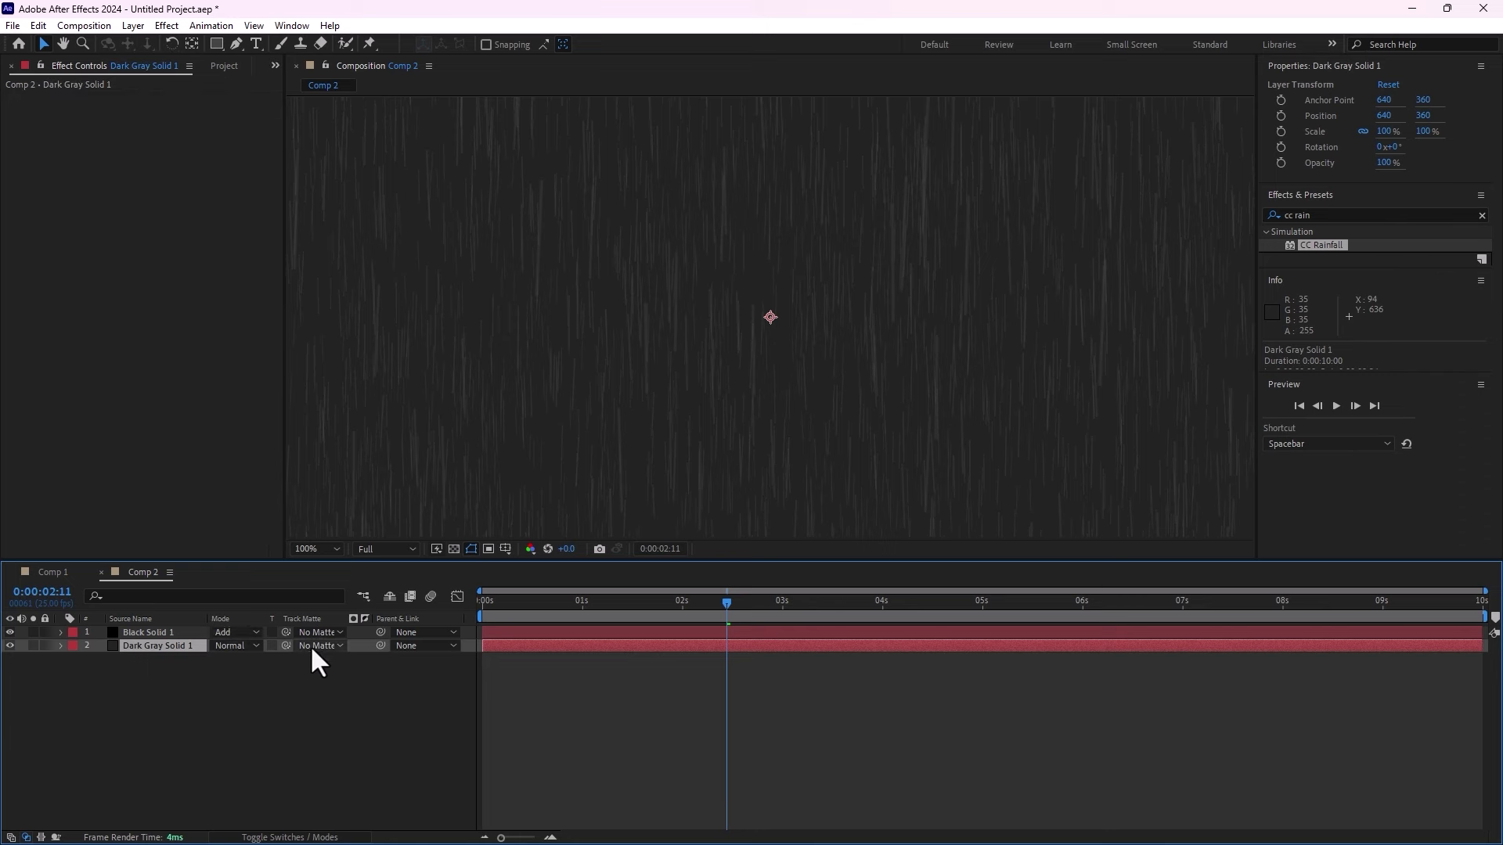
pyautogui.press('F4')
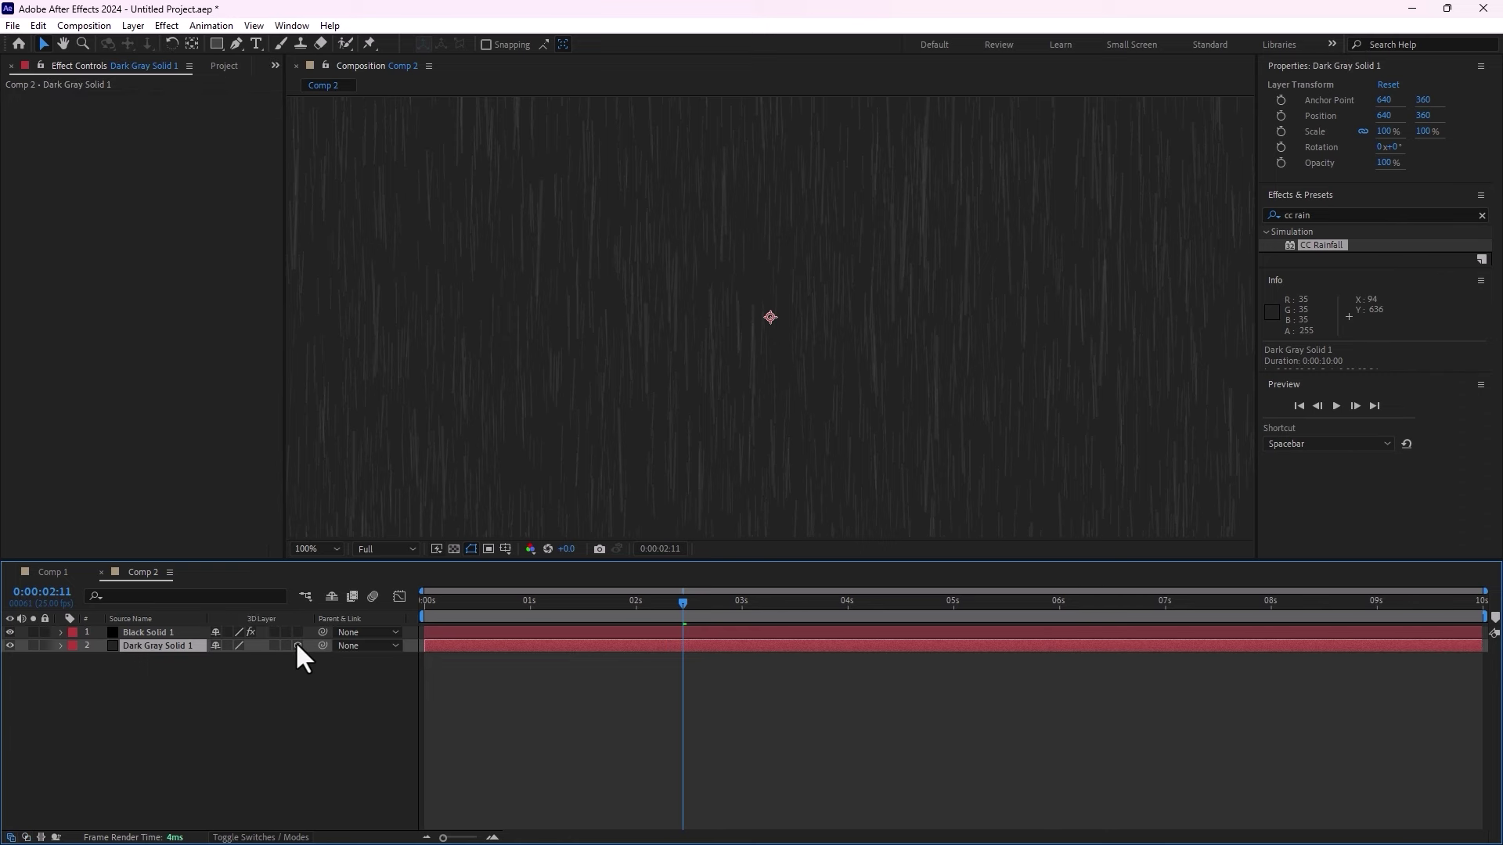
# Make Dark Gray Solid 1 a 3D floor: 270° on X, lowered and scaled 134.6 × 265.9%.
pyautogui.click(297, 646)
pyautogui.press('w')
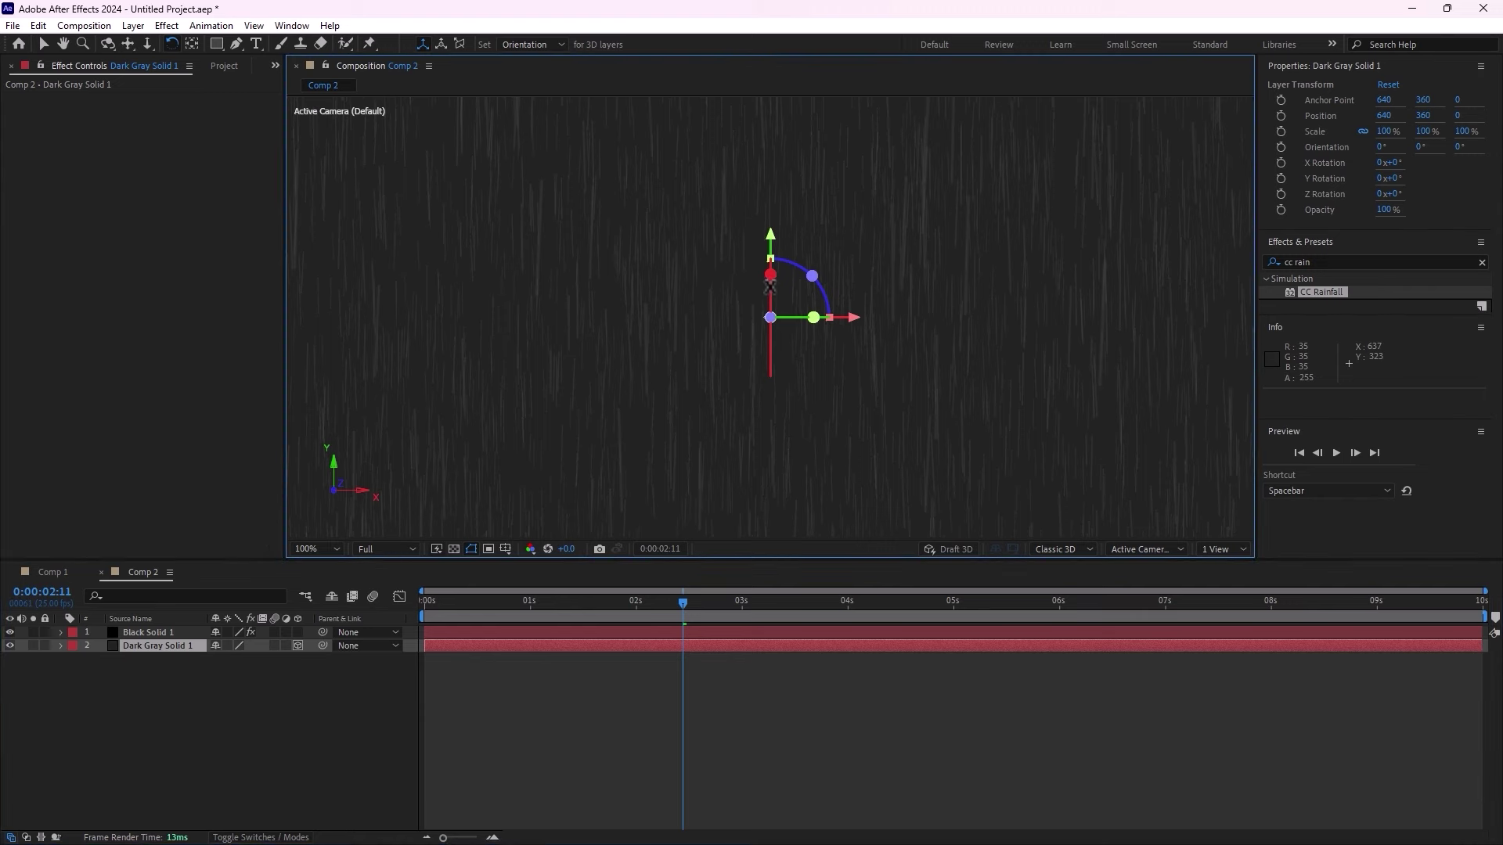
pyautogui.moveTo(770, 287); pyautogui.dragTo(768, 322)
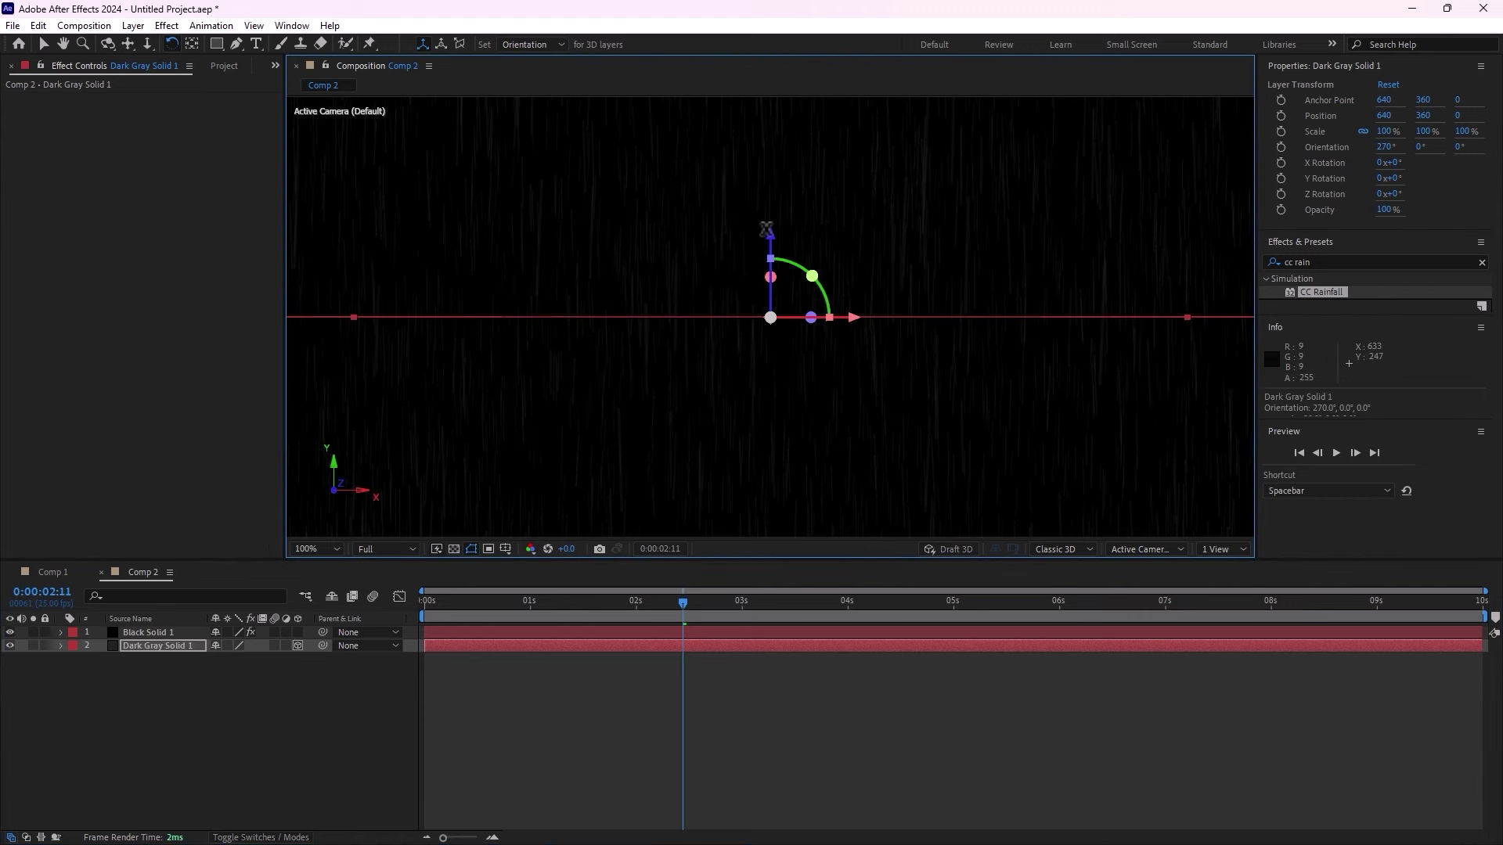
pyautogui.press('v')
pyautogui.moveTo(771, 255); pyautogui.dragTo(768, 388)
pyautogui.press(',')
pyautogui.moveTo(1086, 401); pyautogui.dragTo(1470, 460)
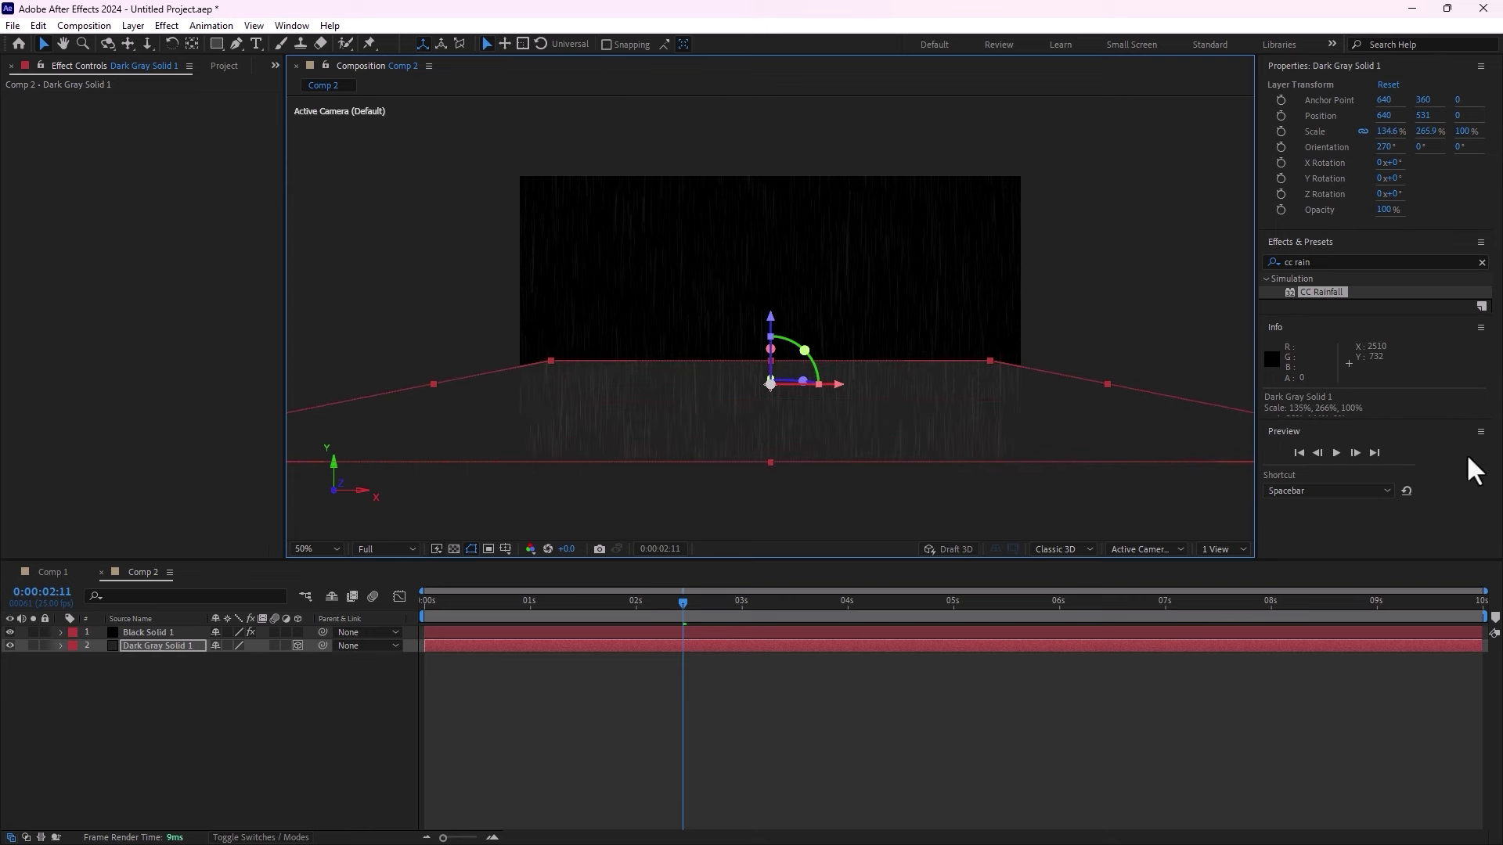
# Search 'cc dr' in Effects & Presets and apply CC Drizzle to the floor layer.
pyautogui.click(151, 647)
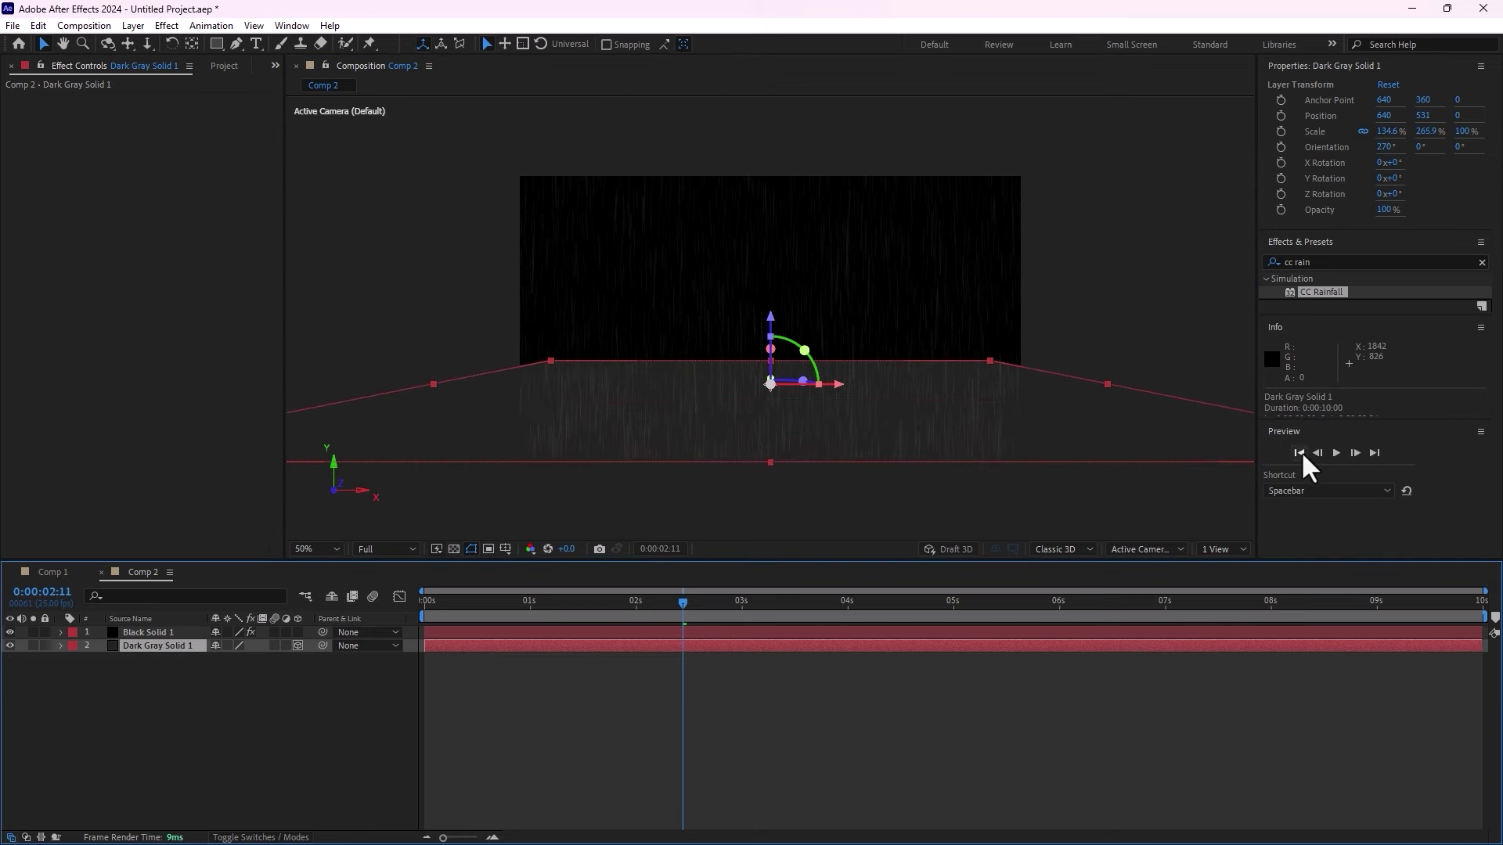
pyautogui.click(1326, 261)
pyautogui.write('cc drt')
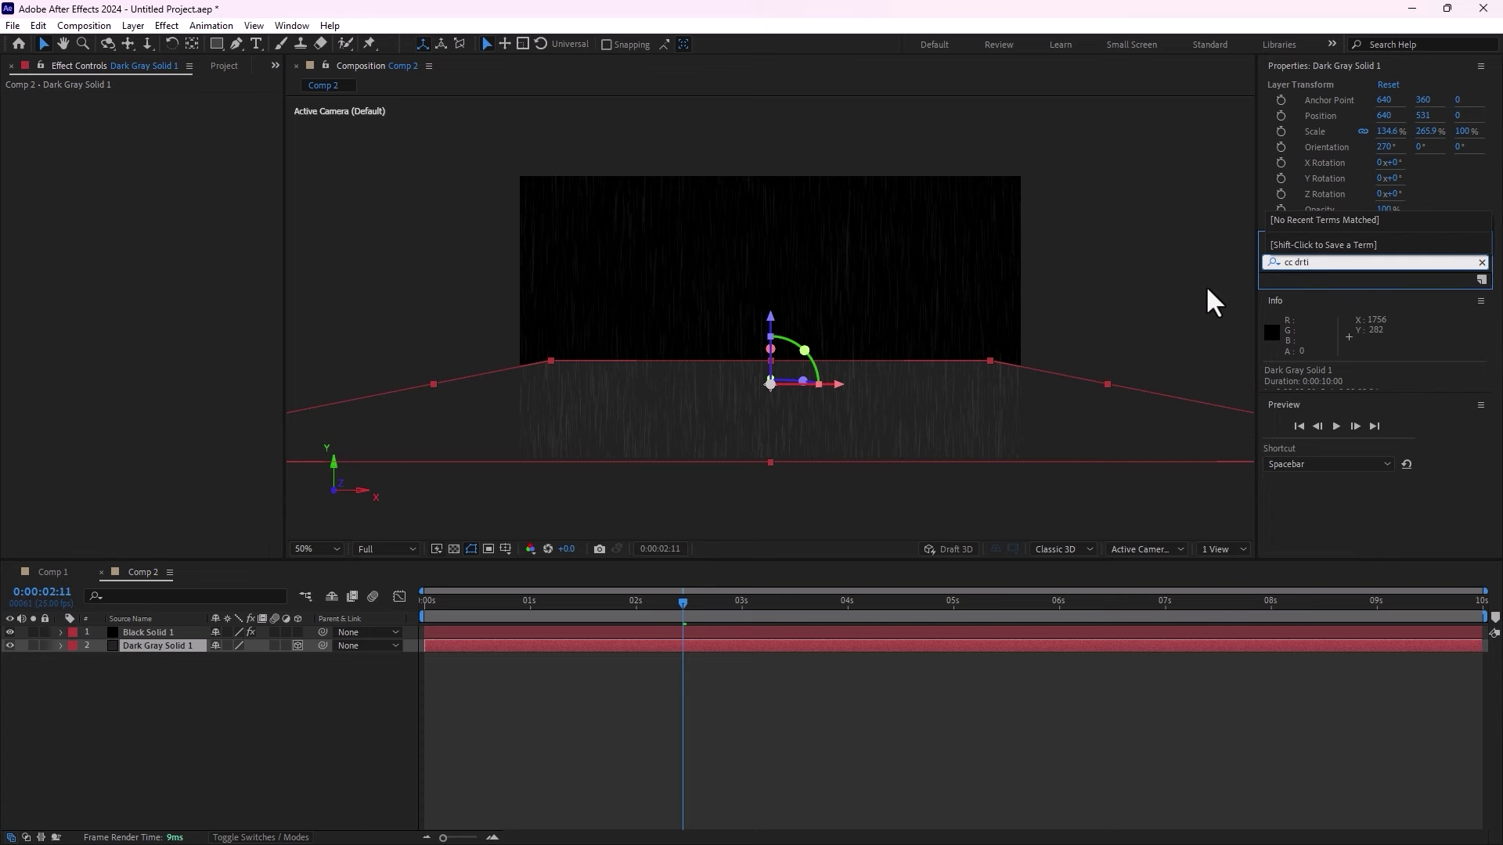
pyautogui.write('i')
pyautogui.press('BackSpace')
pyautogui.press('BackSpace')
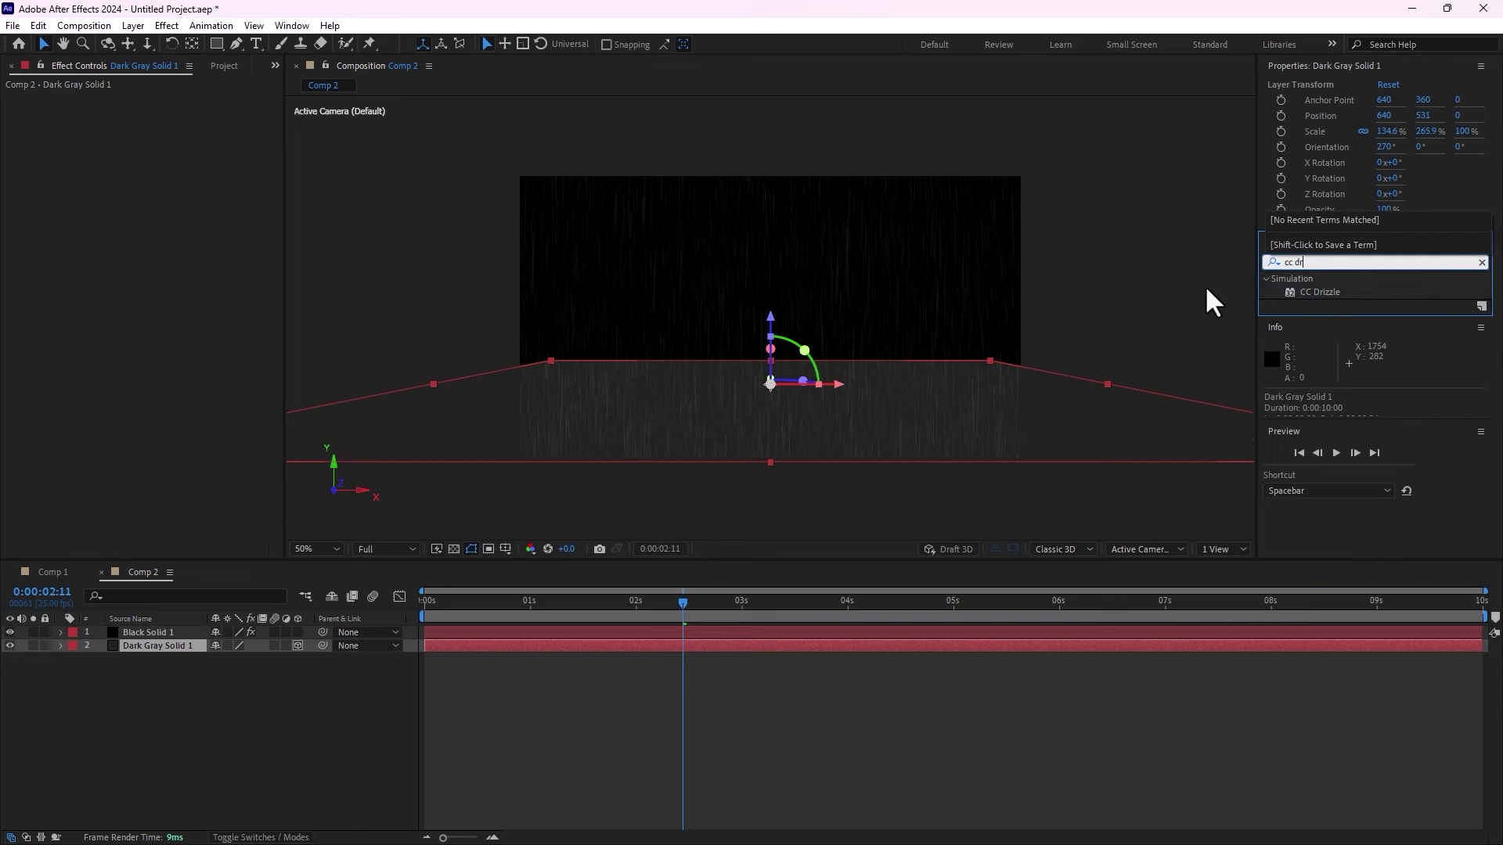
pyautogui.moveTo(1297, 299); pyautogui.dragTo(166, 657)
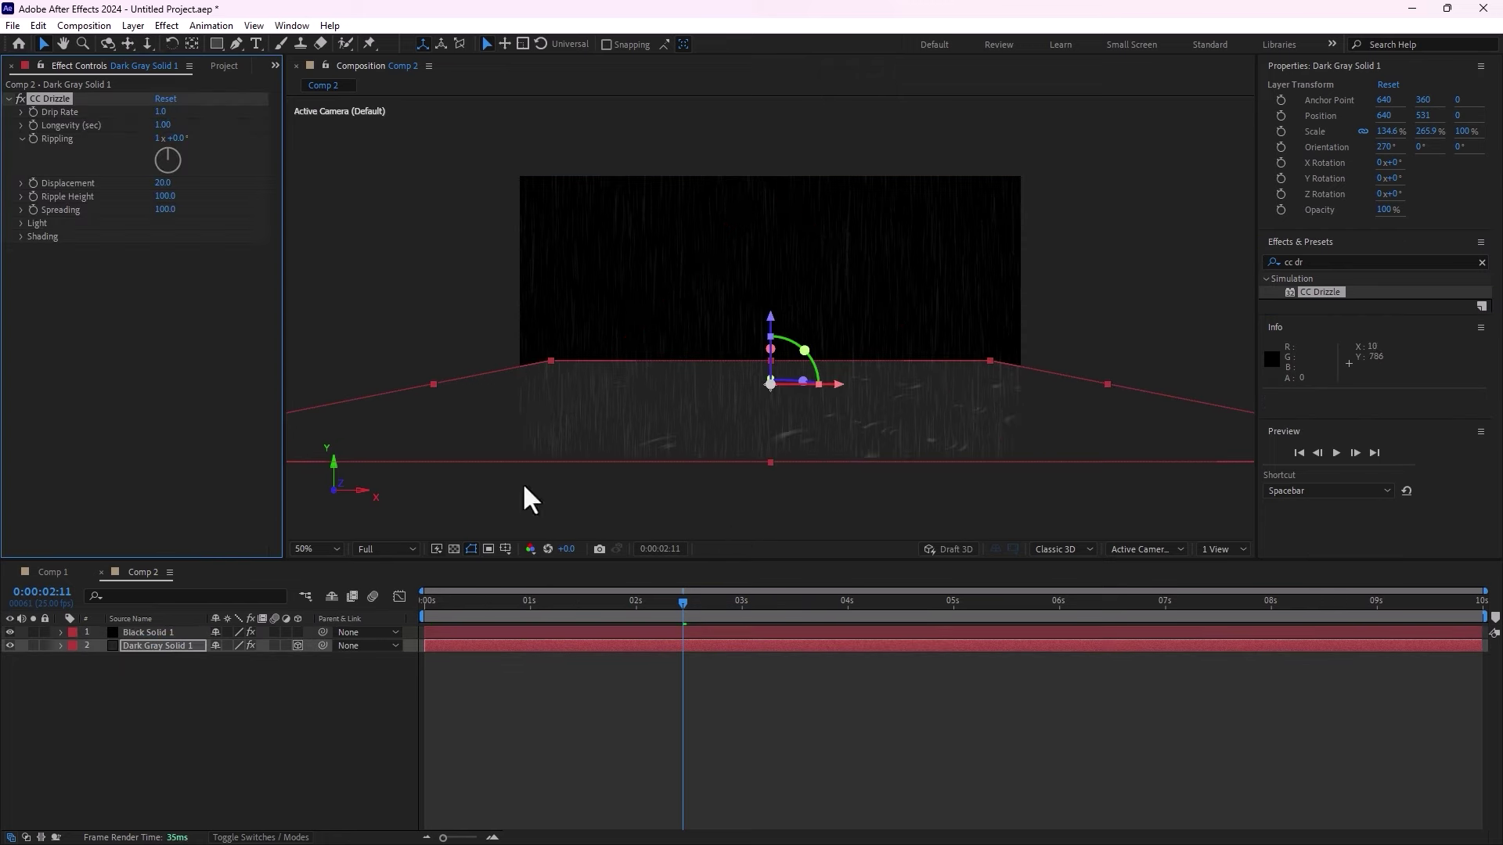
# Fit the viewer, rewind near the start and preview the rain with drizzle ripples on the floor.
pyautogui.press('.')
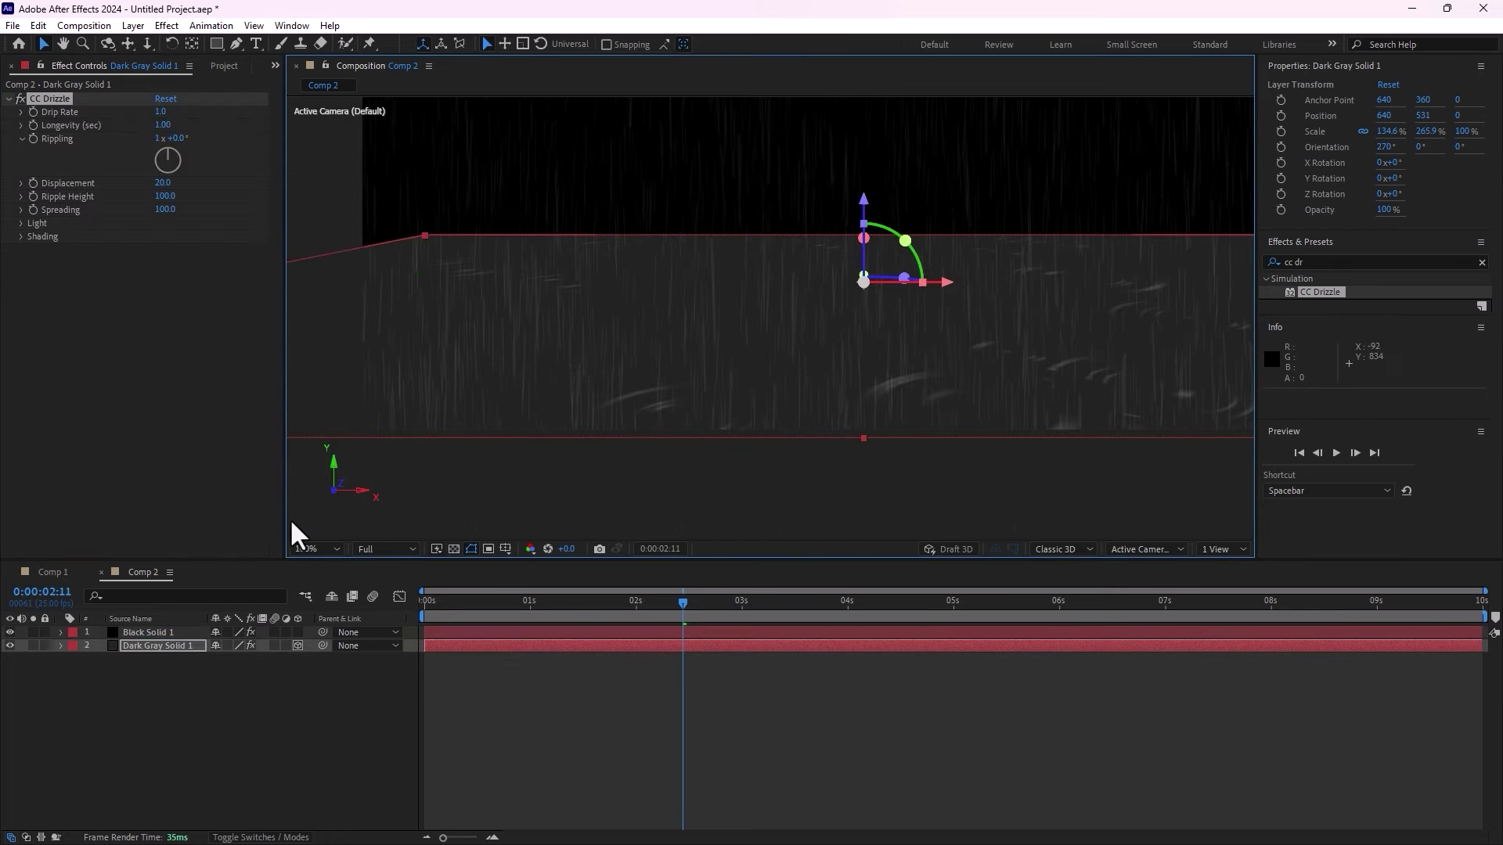
pyautogui.click(312, 548)
pyautogui.click(325, 581)
pyautogui.click(906, 769)
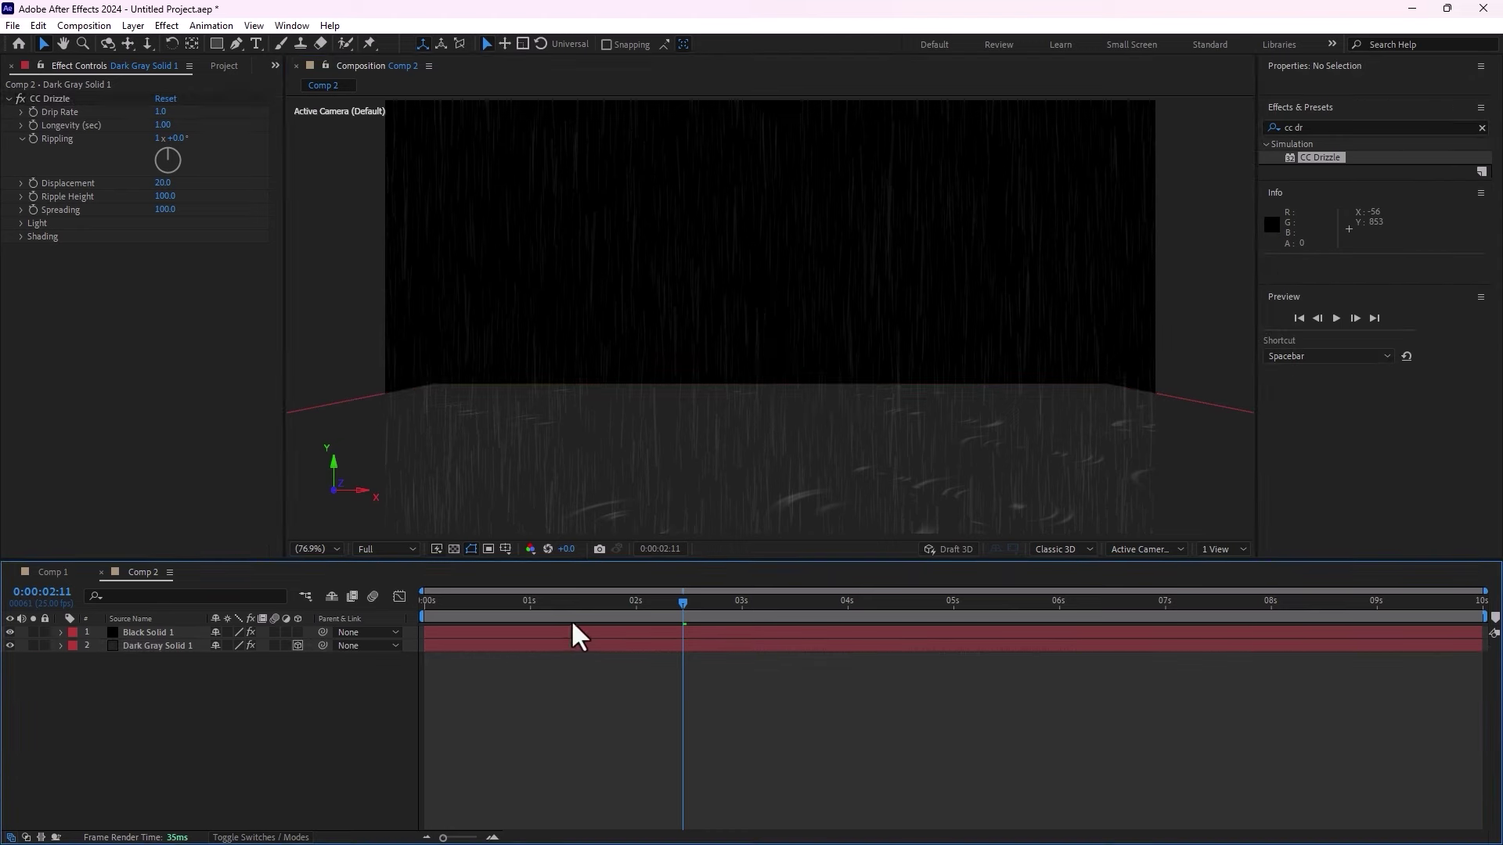
pyautogui.moveTo(526, 611); pyautogui.dragTo(467, 614)
pyautogui.press('space')
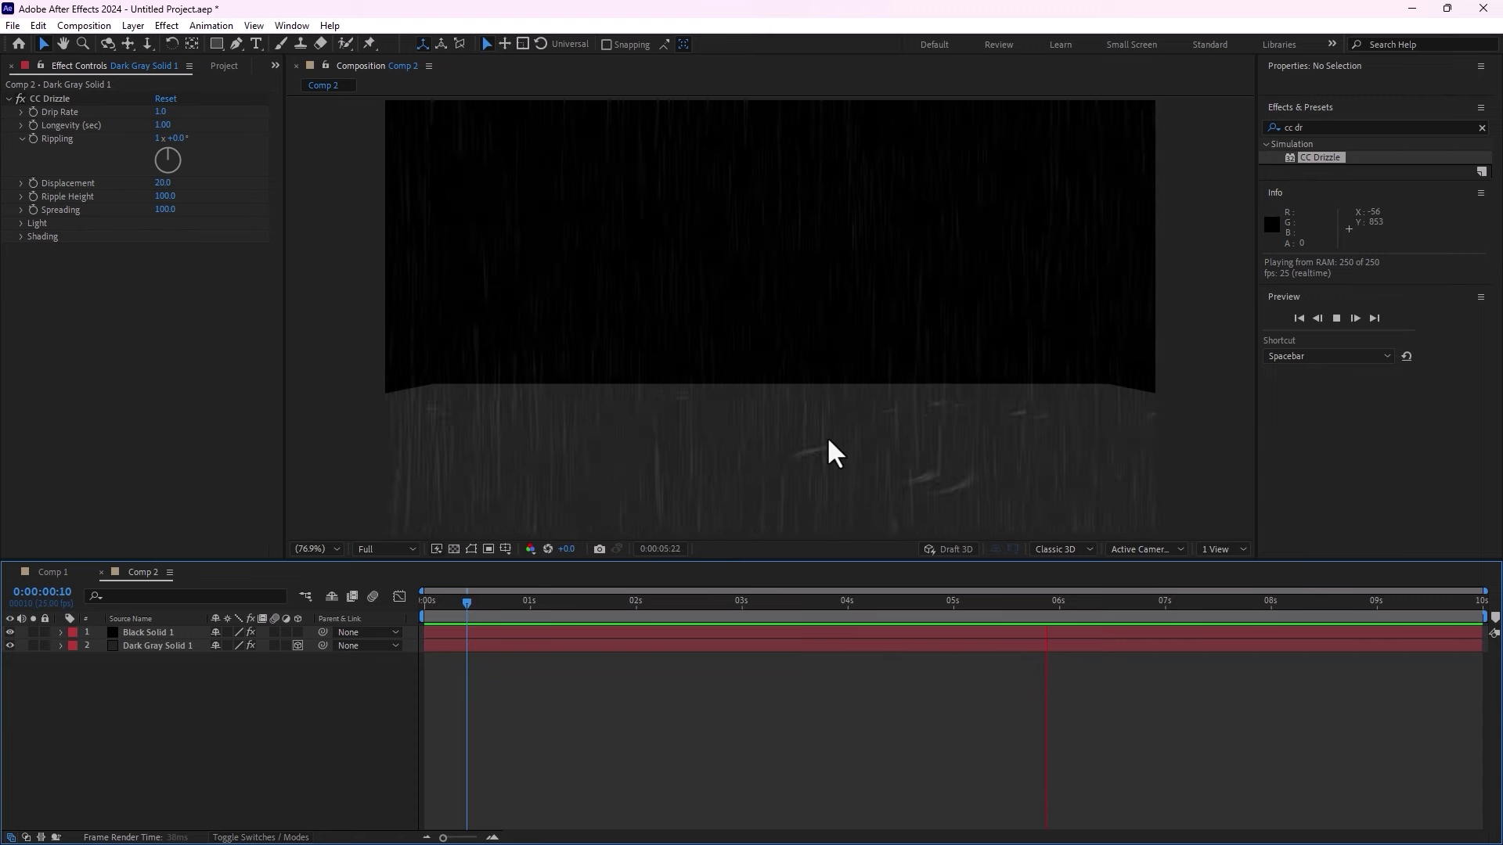
pyautogui.press('space')
pyautogui.click(648, 827)
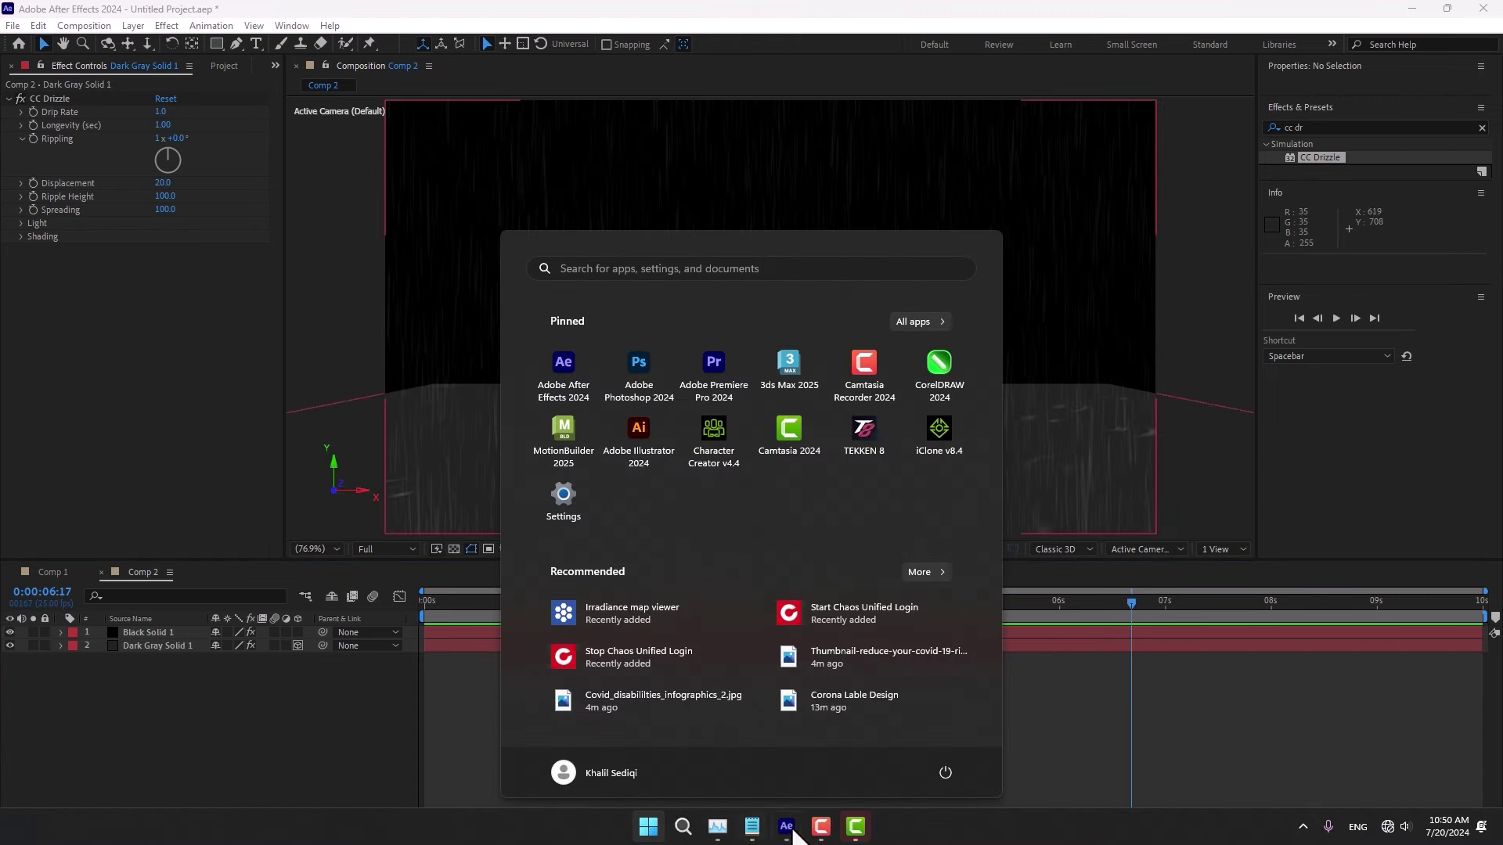
pyautogui.click(751, 826)
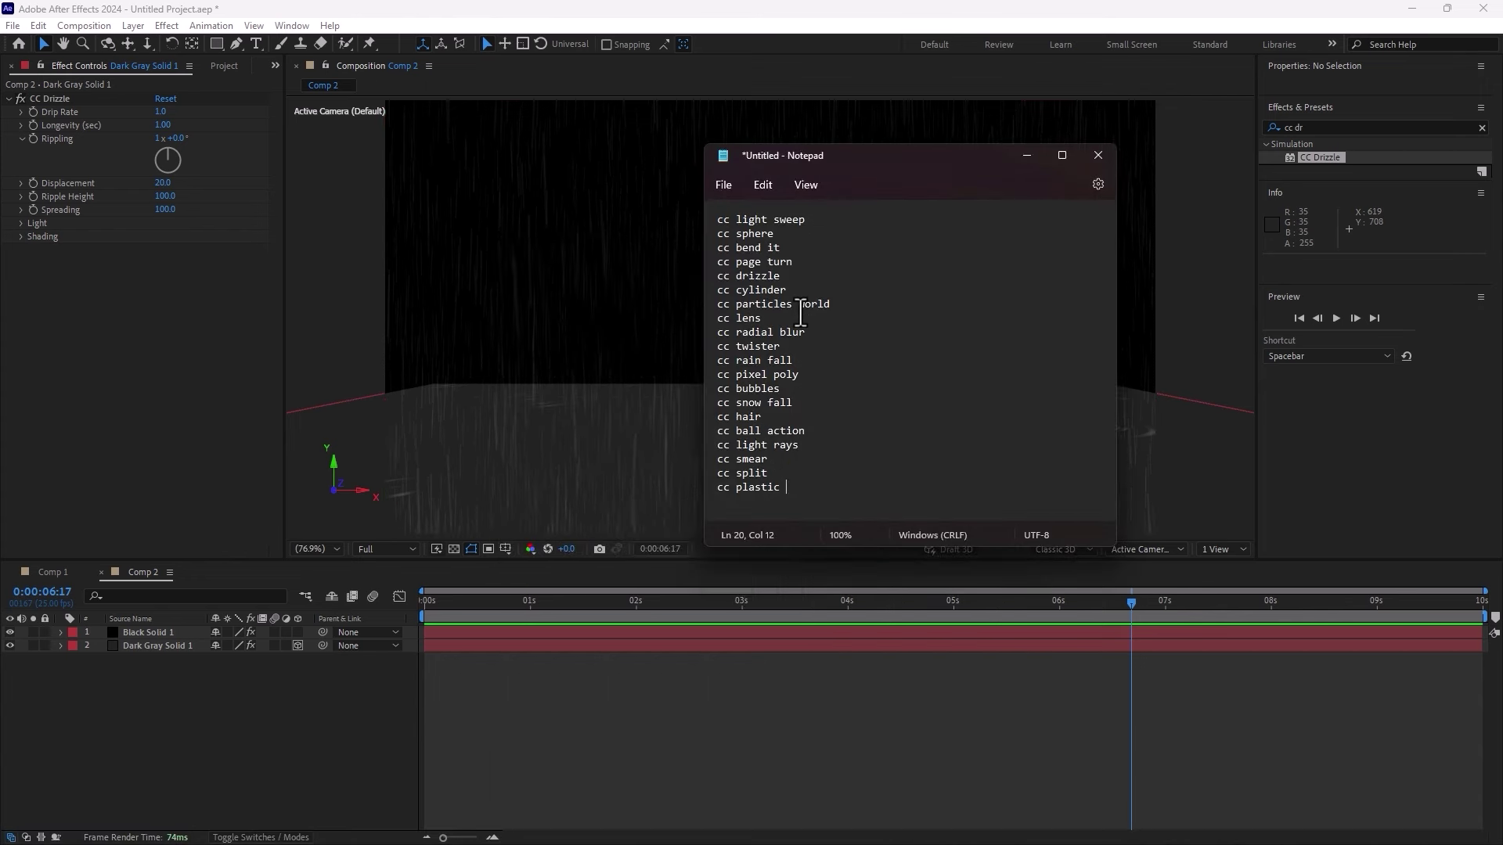
pyautogui.click(879, 15)
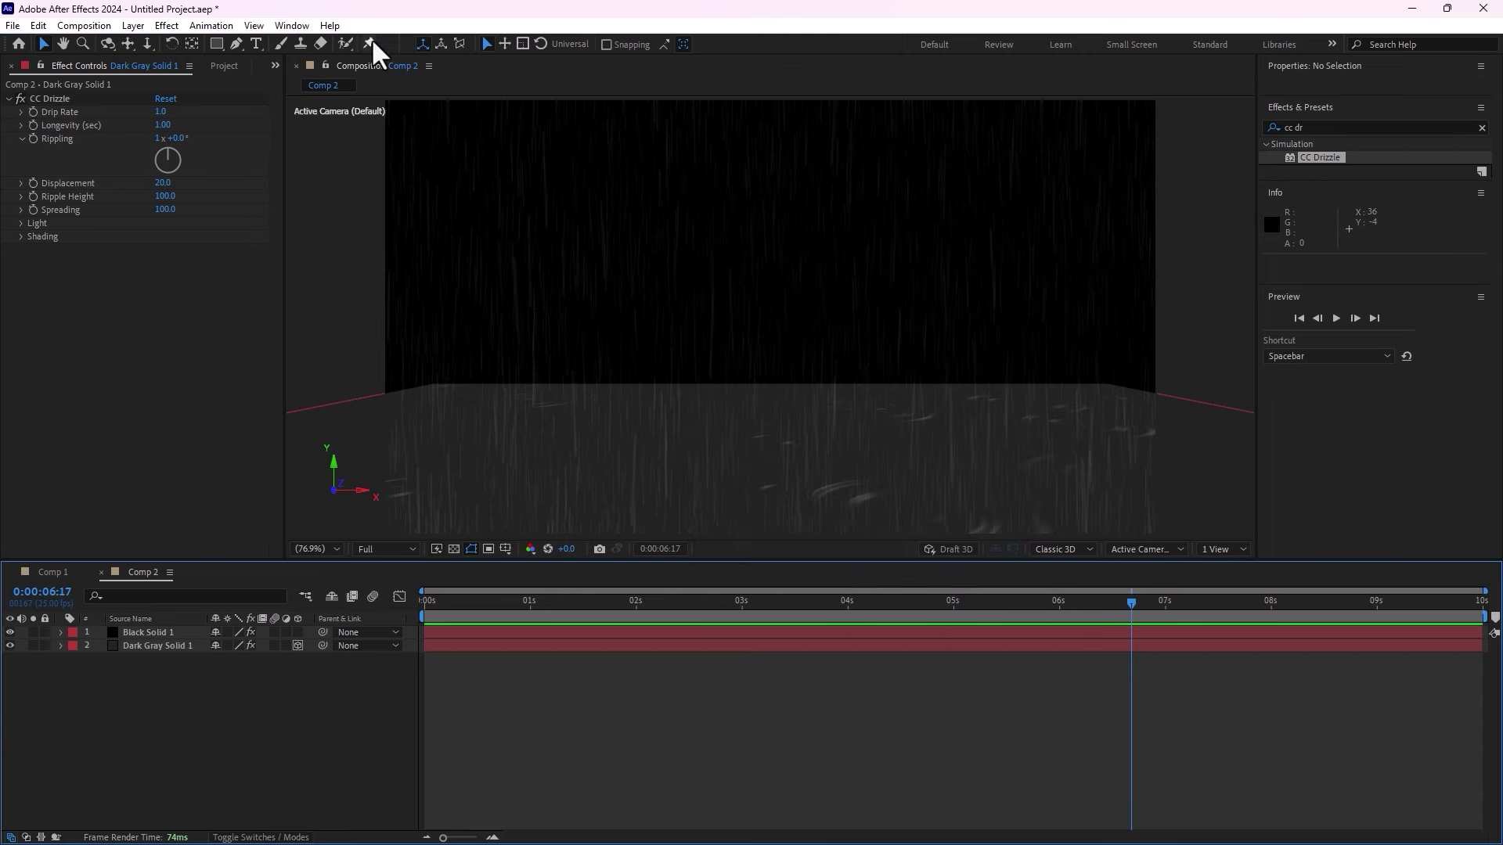
# Switch to Comp 1 and delete the poster image layer.
pyautogui.click(227, 66)
pyautogui.click(176, 730)
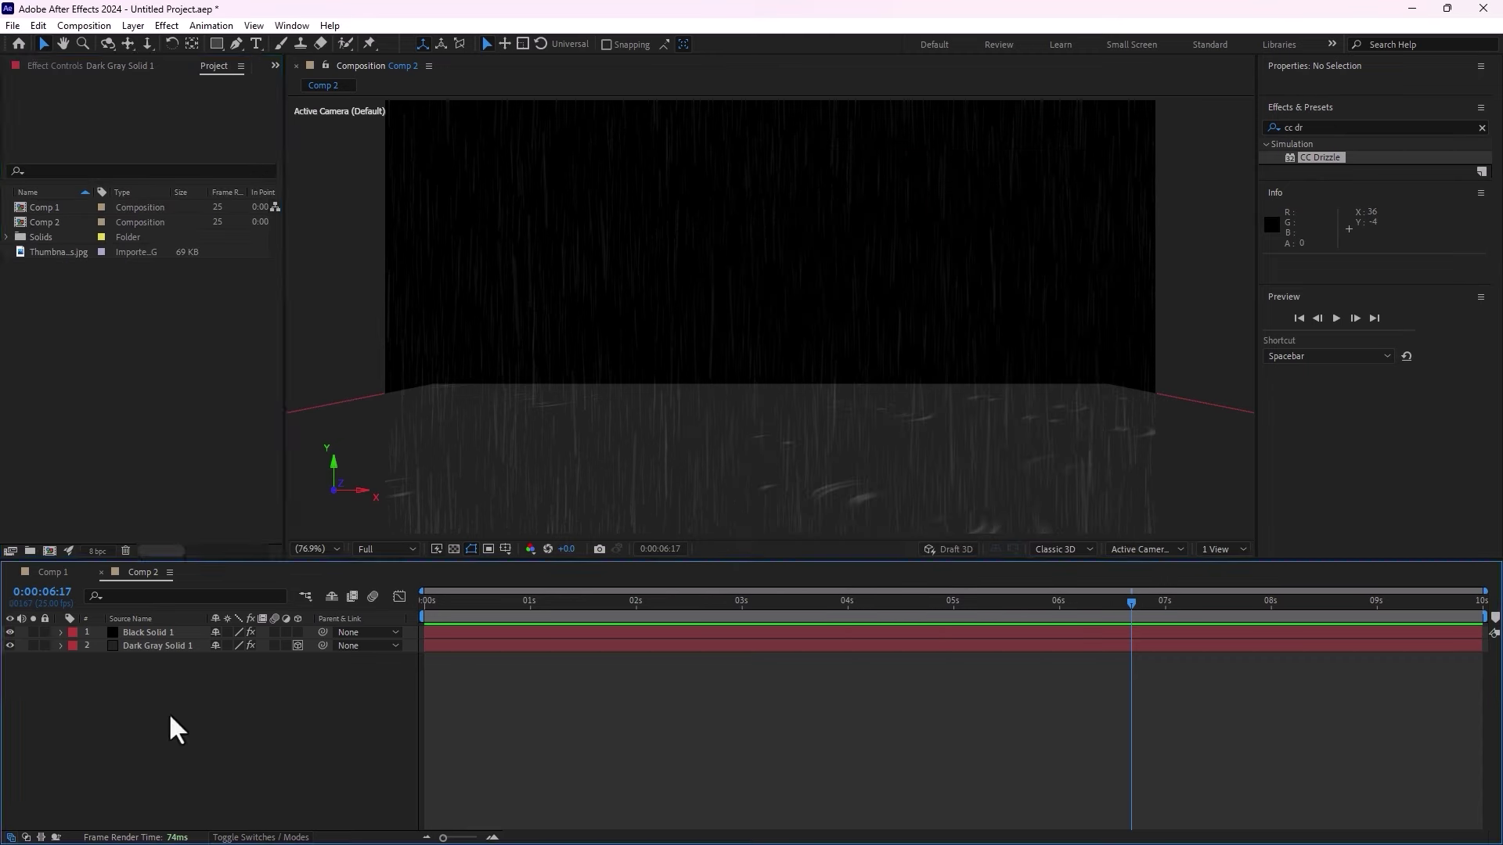
pyautogui.click(55, 572)
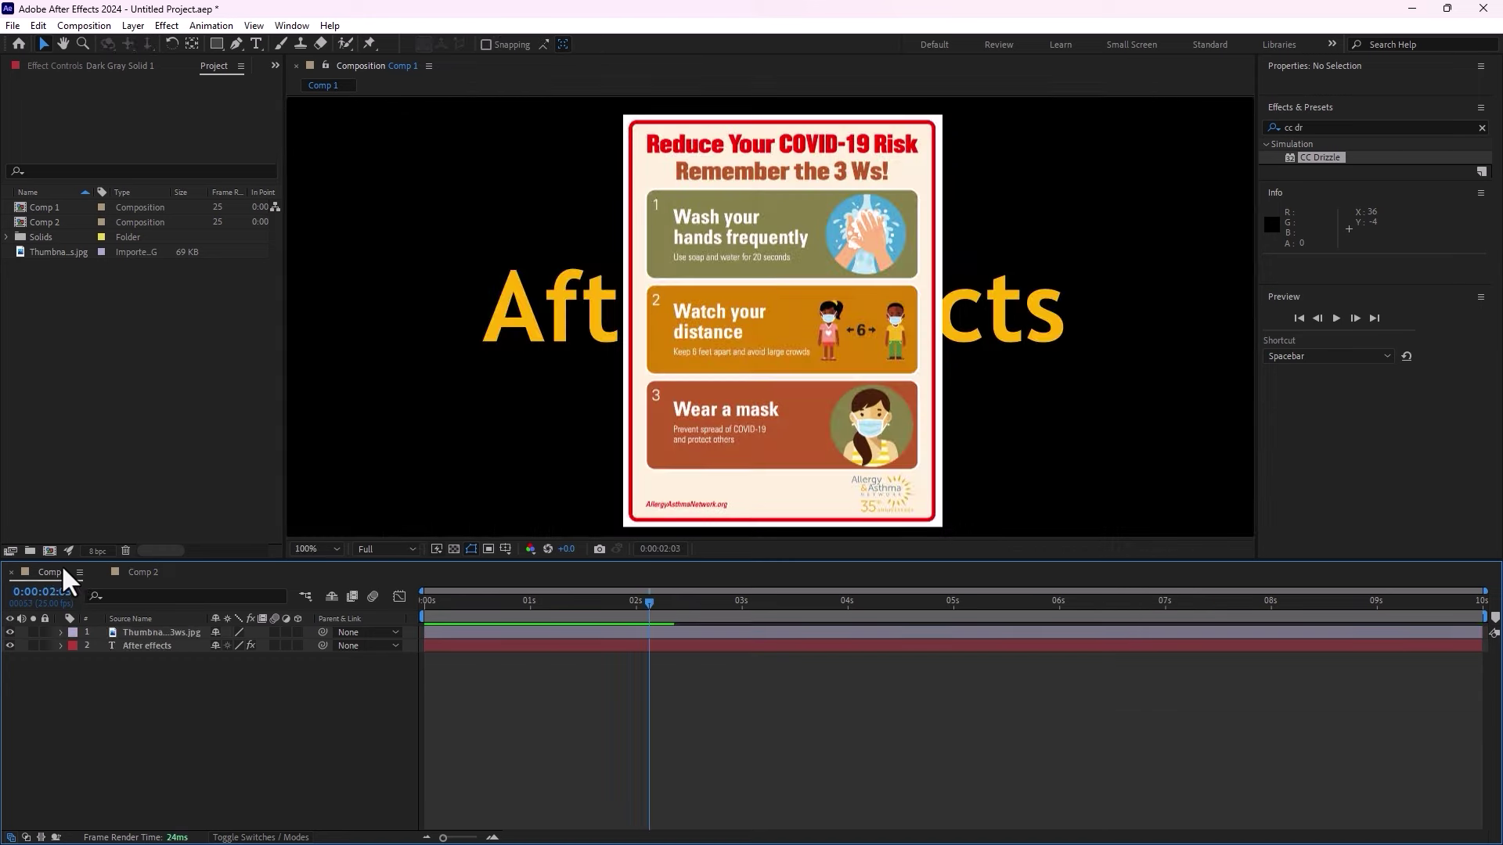
pyautogui.moveTo(166, 687); pyautogui.dragTo(141, 630)
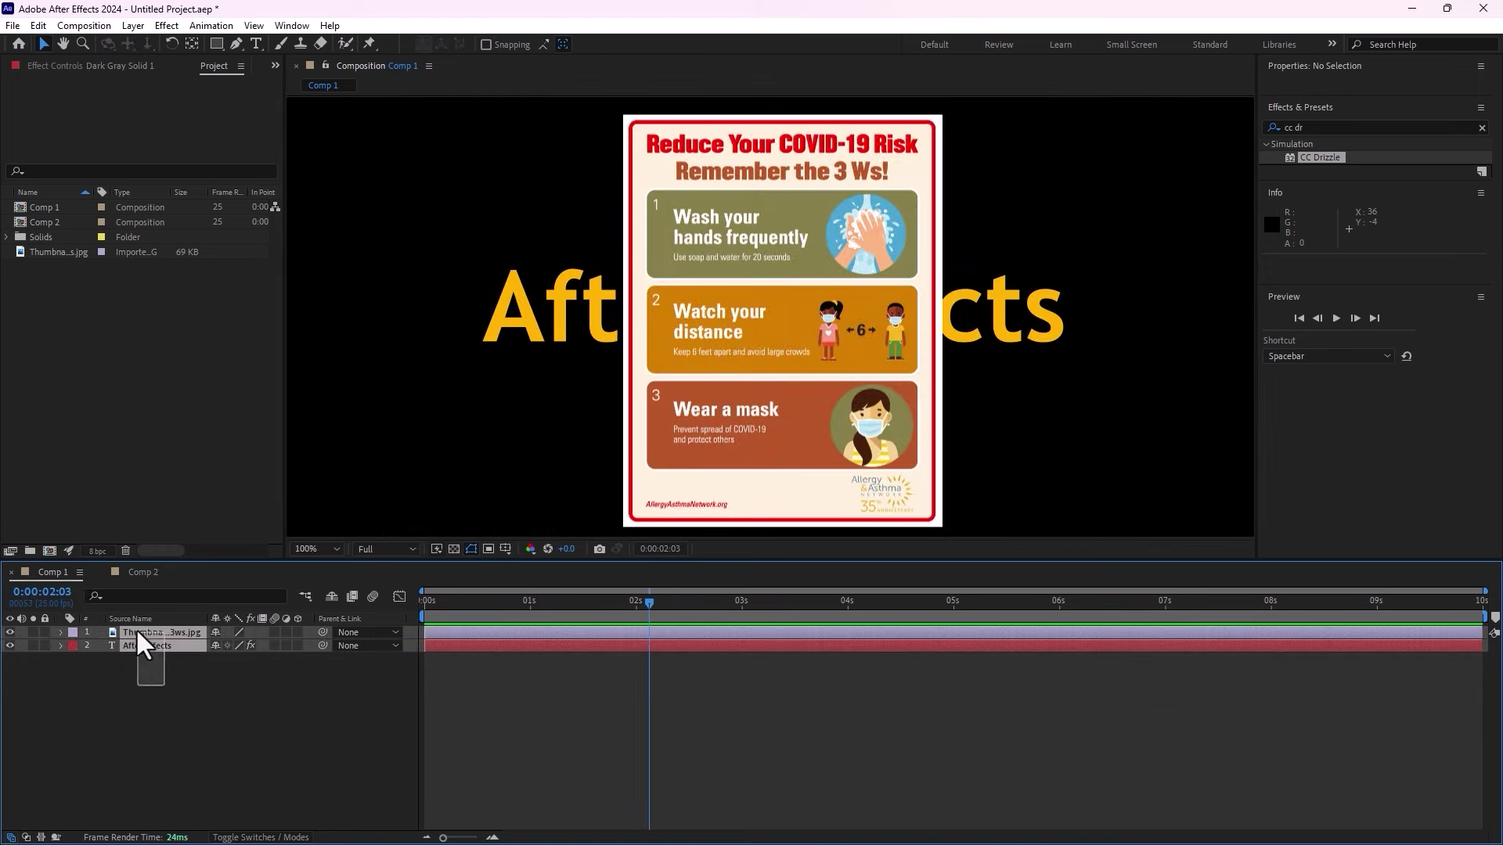
pyautogui.click(172, 684)
pyautogui.click(153, 629)
pyautogui.press('Delete')
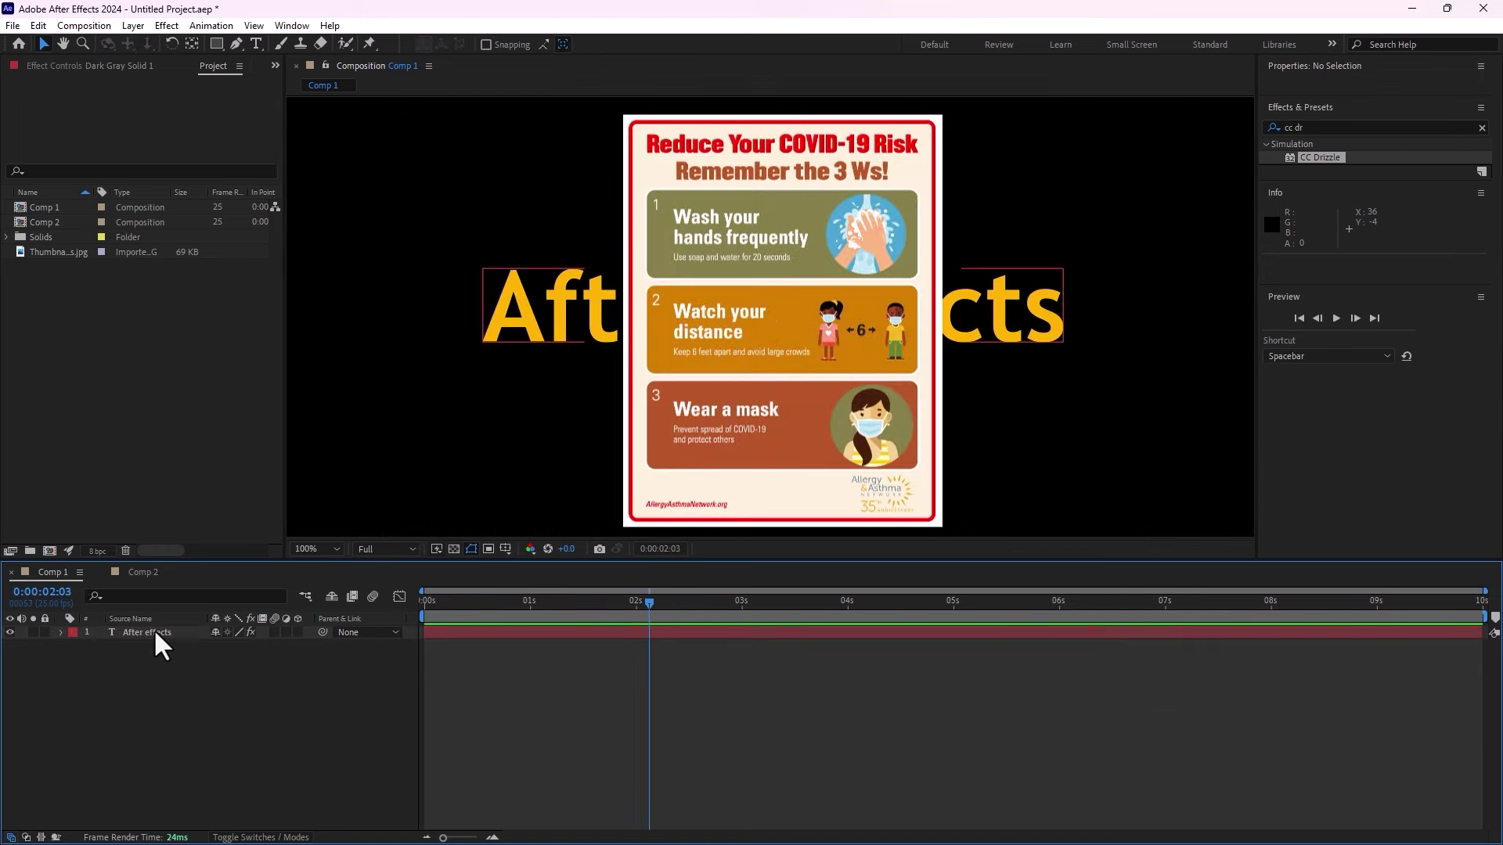
# Retype the title text as 'Ae Ai Ps Ind Prm'.
pyautogui.doubleClick(153, 632)
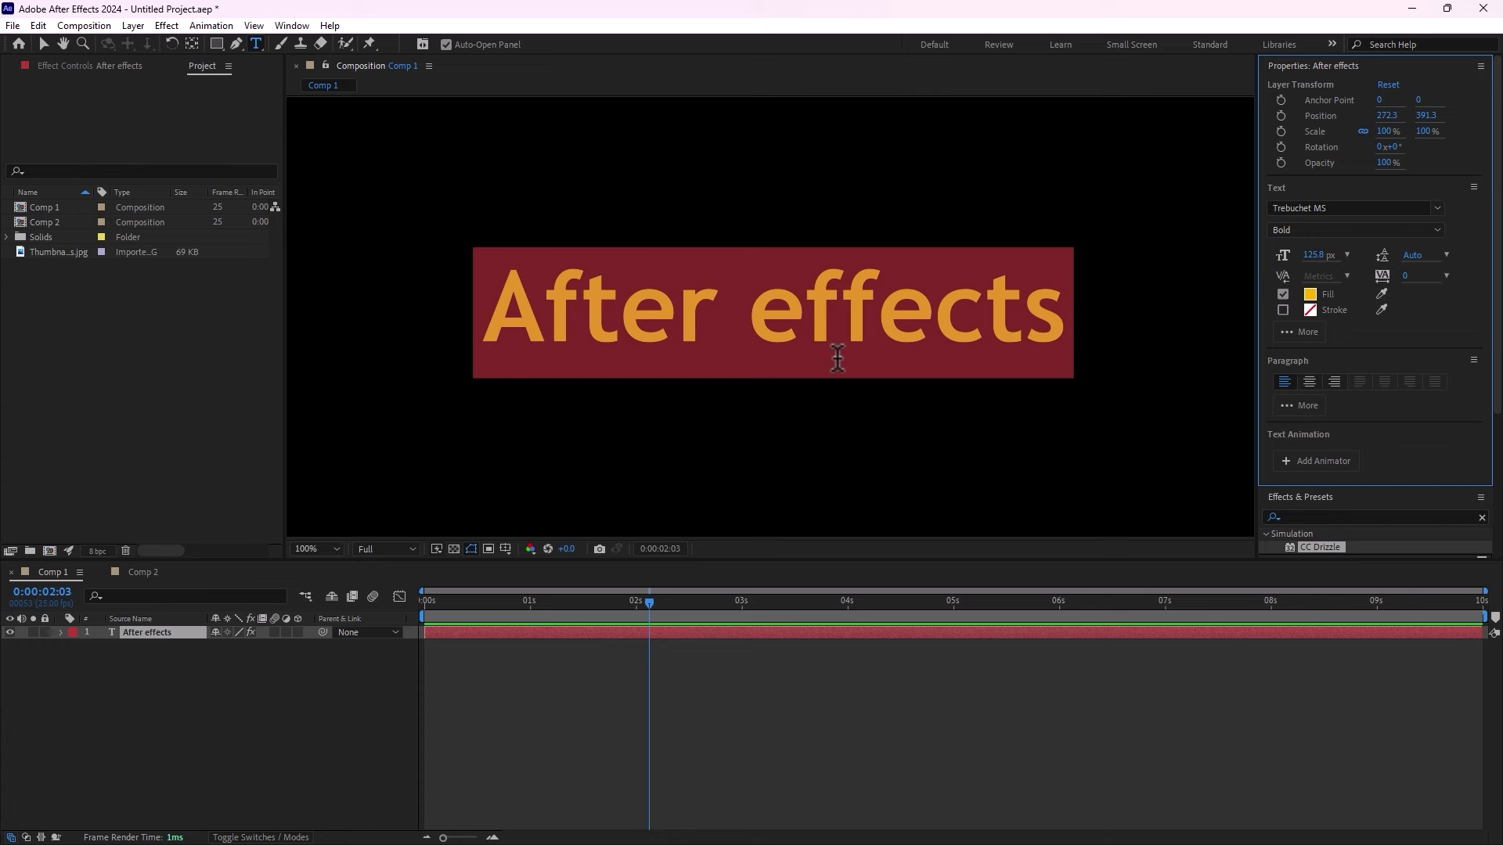
pyautogui.write('Ae')
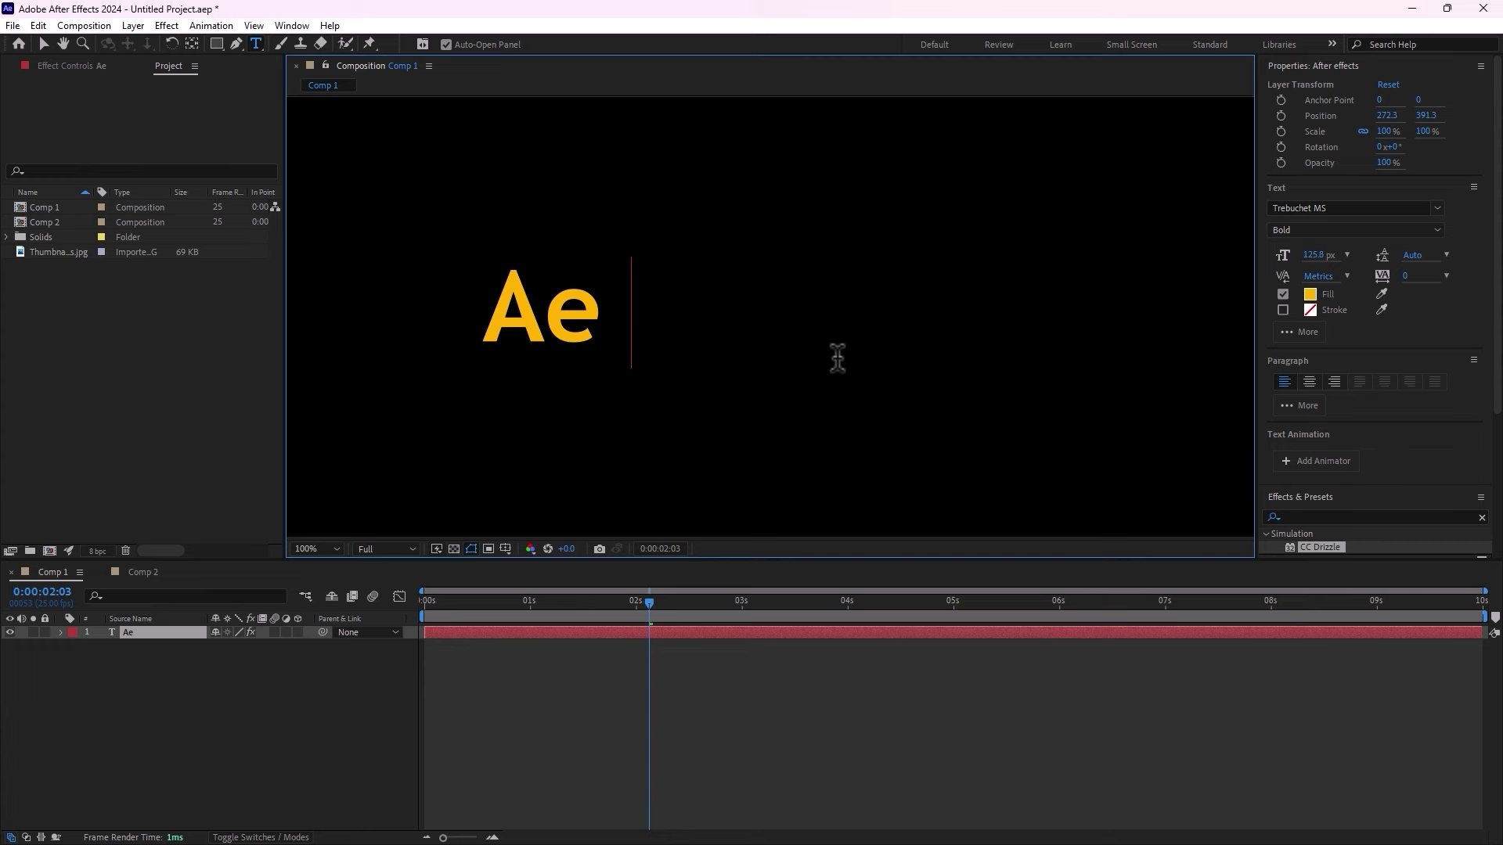
pyautogui.write(' Ai ')
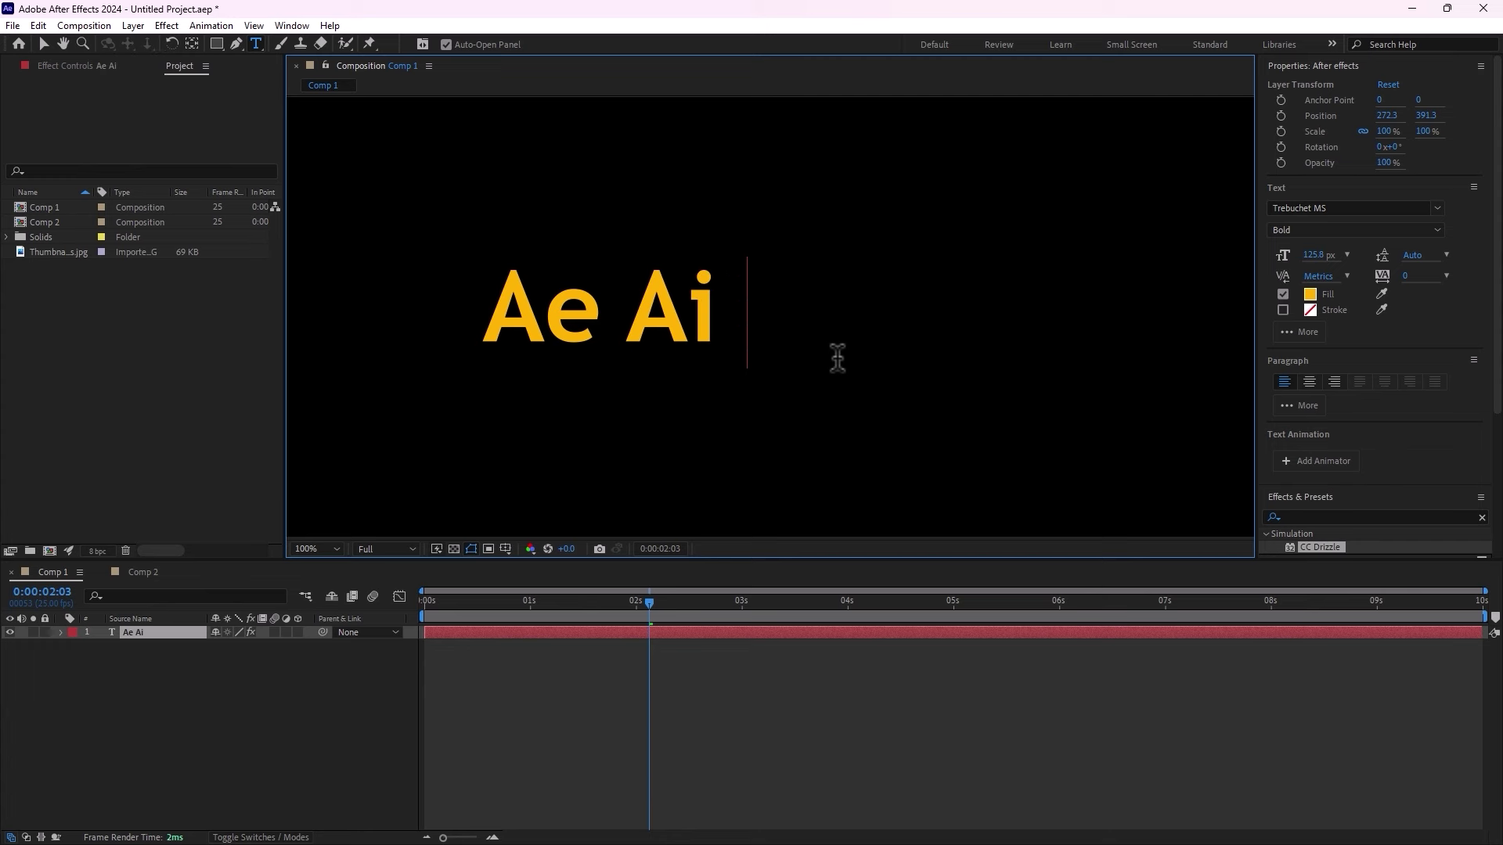
pyautogui.write('A')
pyautogui.press('BackSpace')
pyautogui.write('Ps')
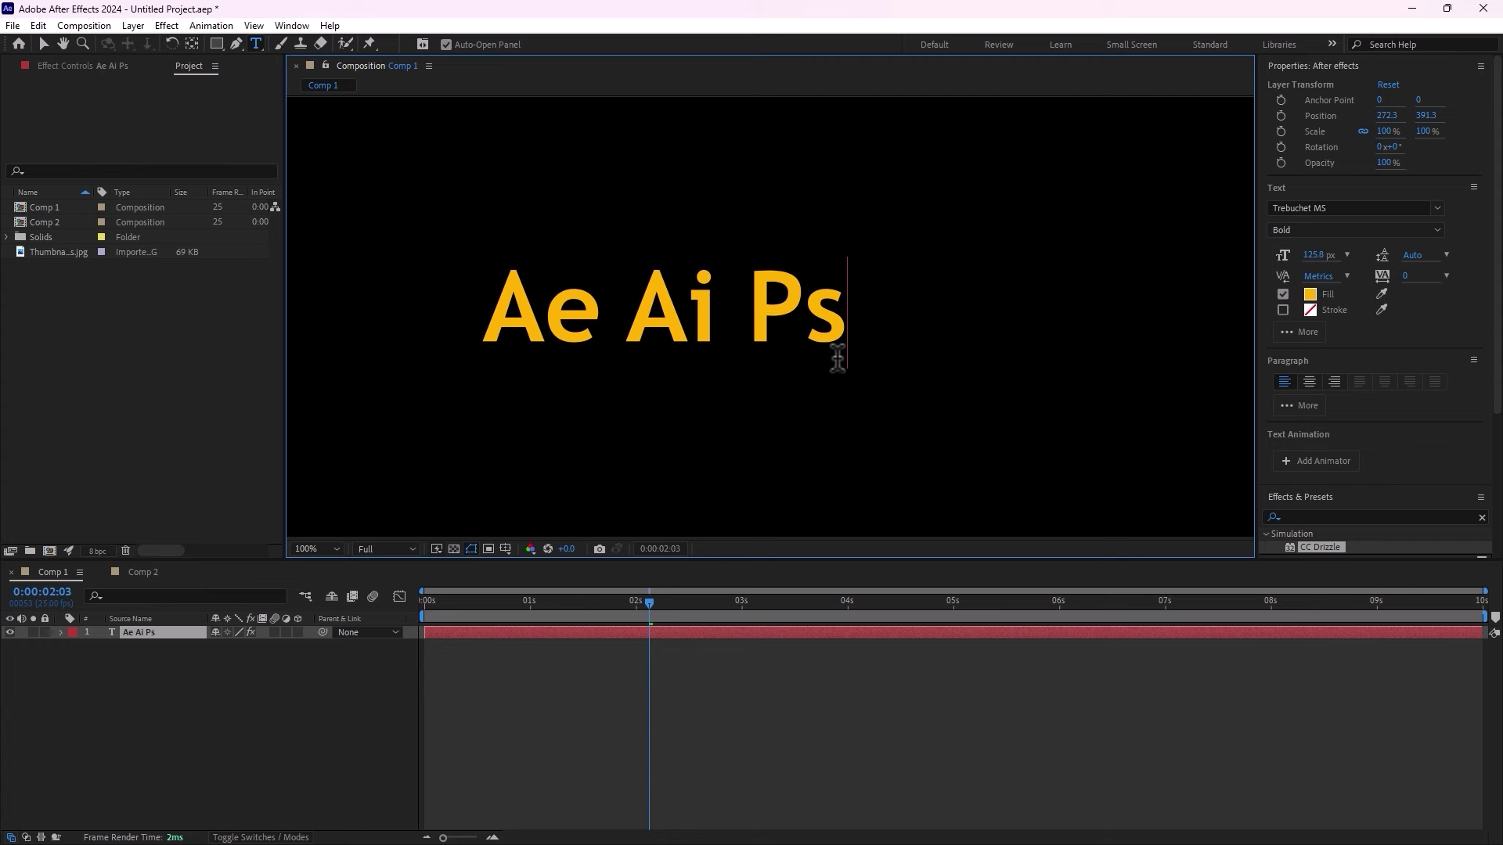
pyautogui.write(' Ind')
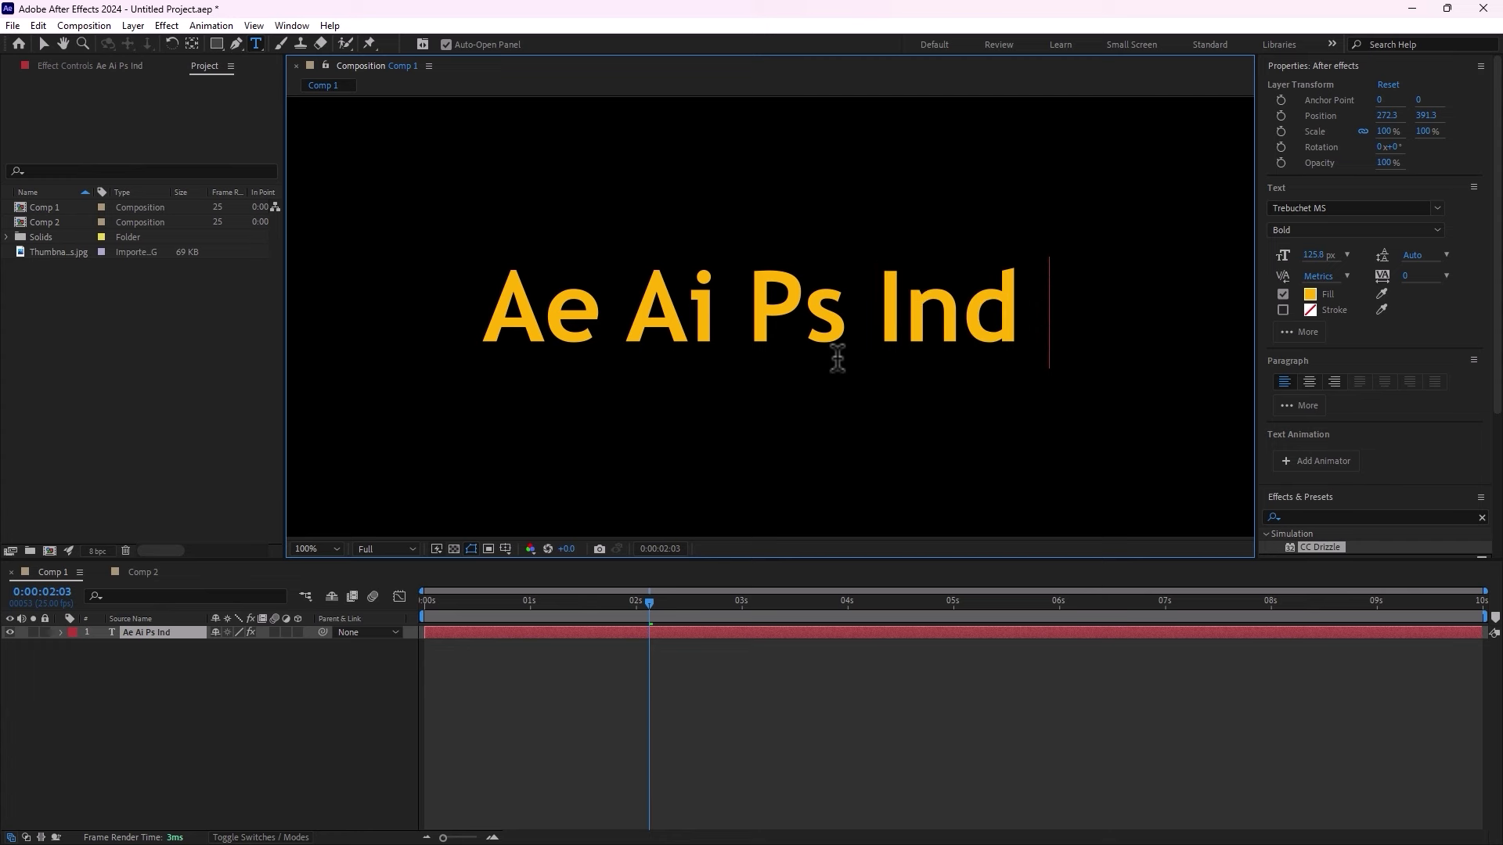
pyautogui.write(' Prm')
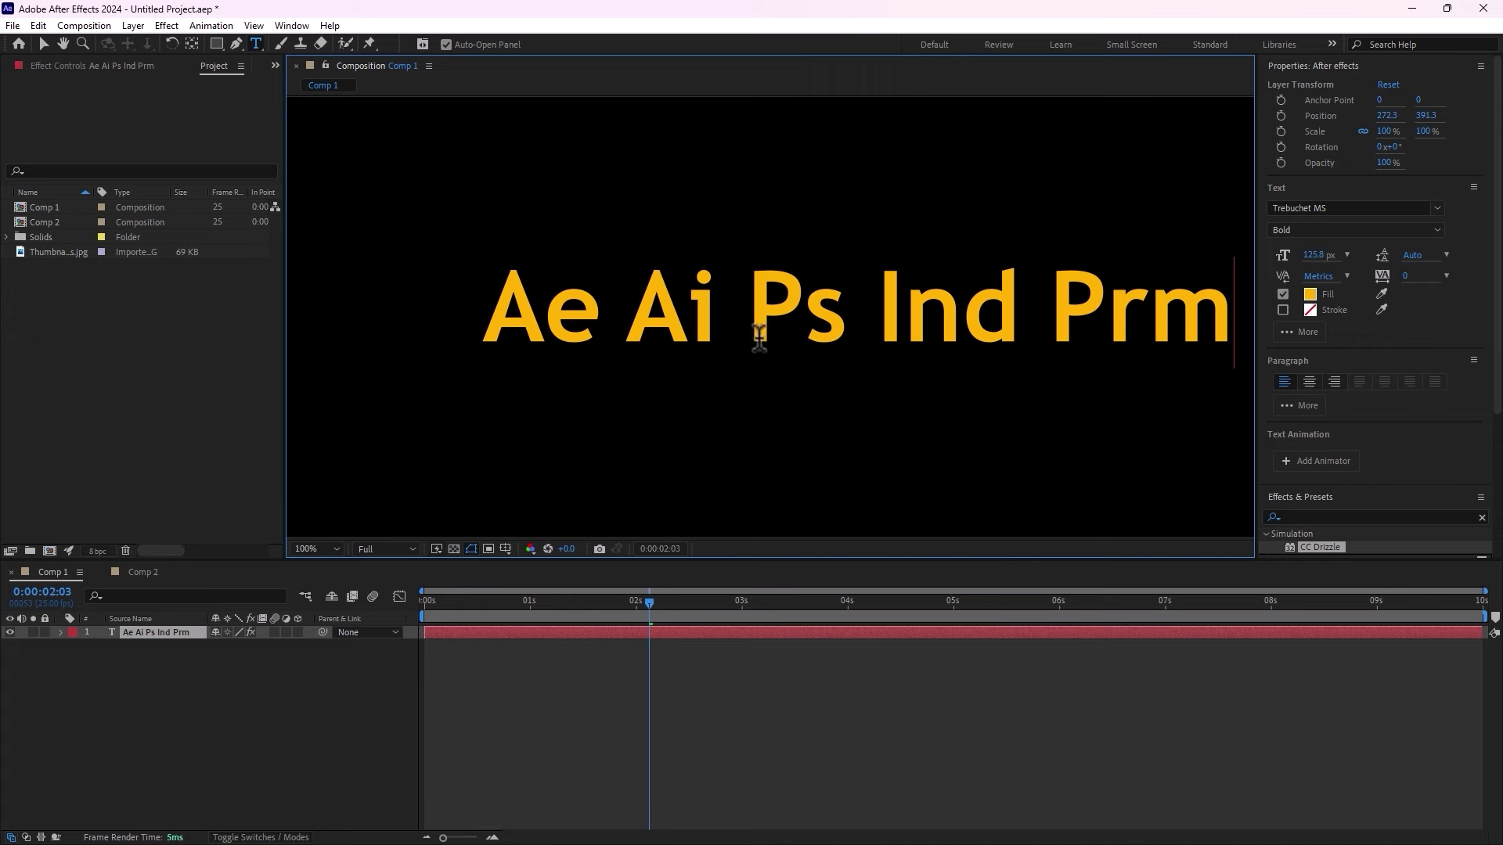
pyautogui.click(690, 321)
pyautogui.hotkey('shift', 'Right')
# Colour the word Ai blue.
pyautogui.keyDown('shift'); pyautogui.click(643, 313); pyautogui.keyUp('shift')
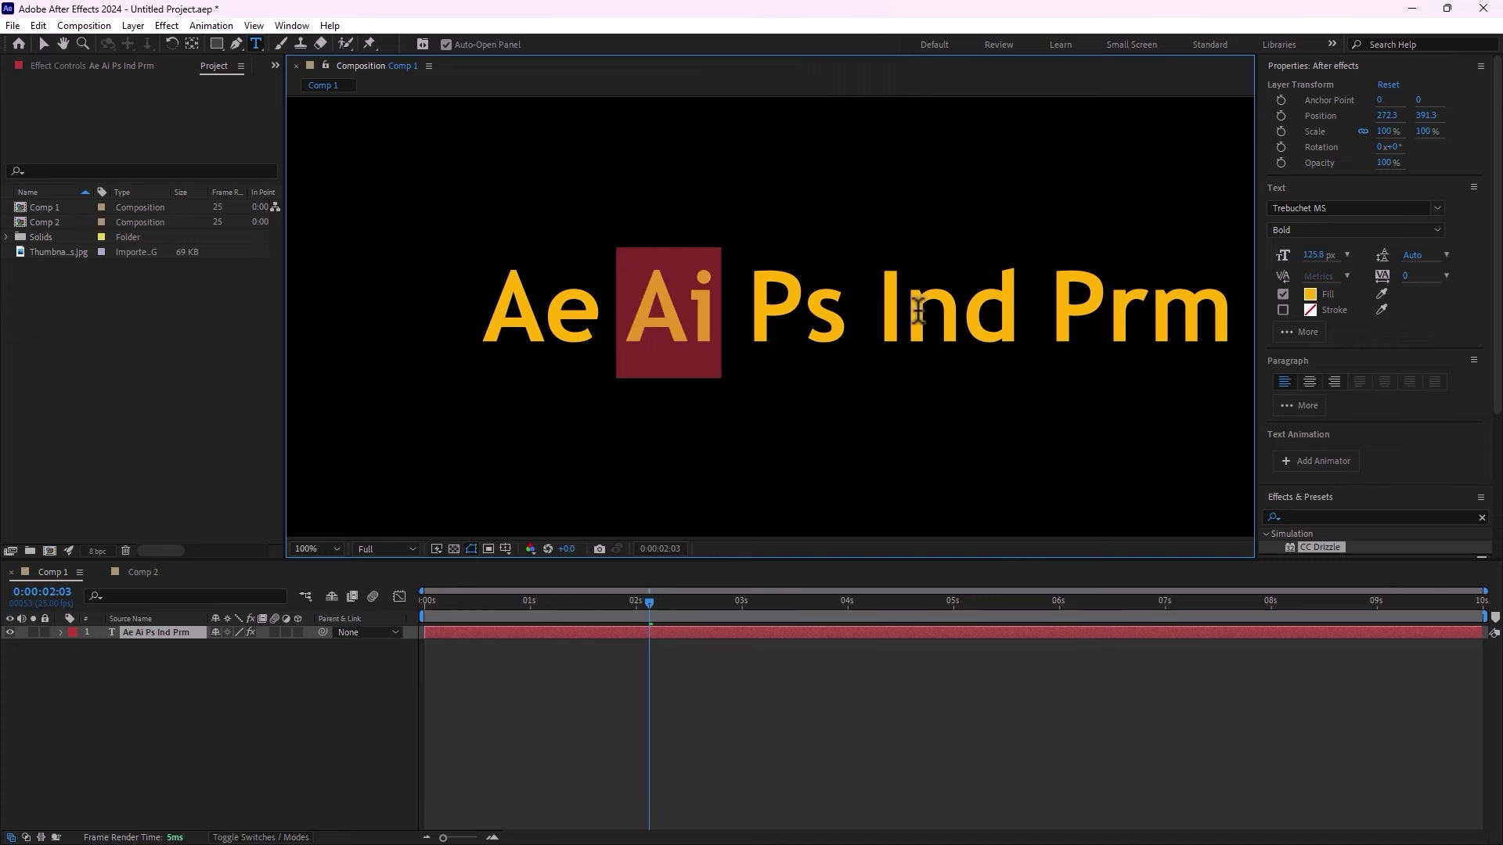
pyautogui.click(1310, 294)
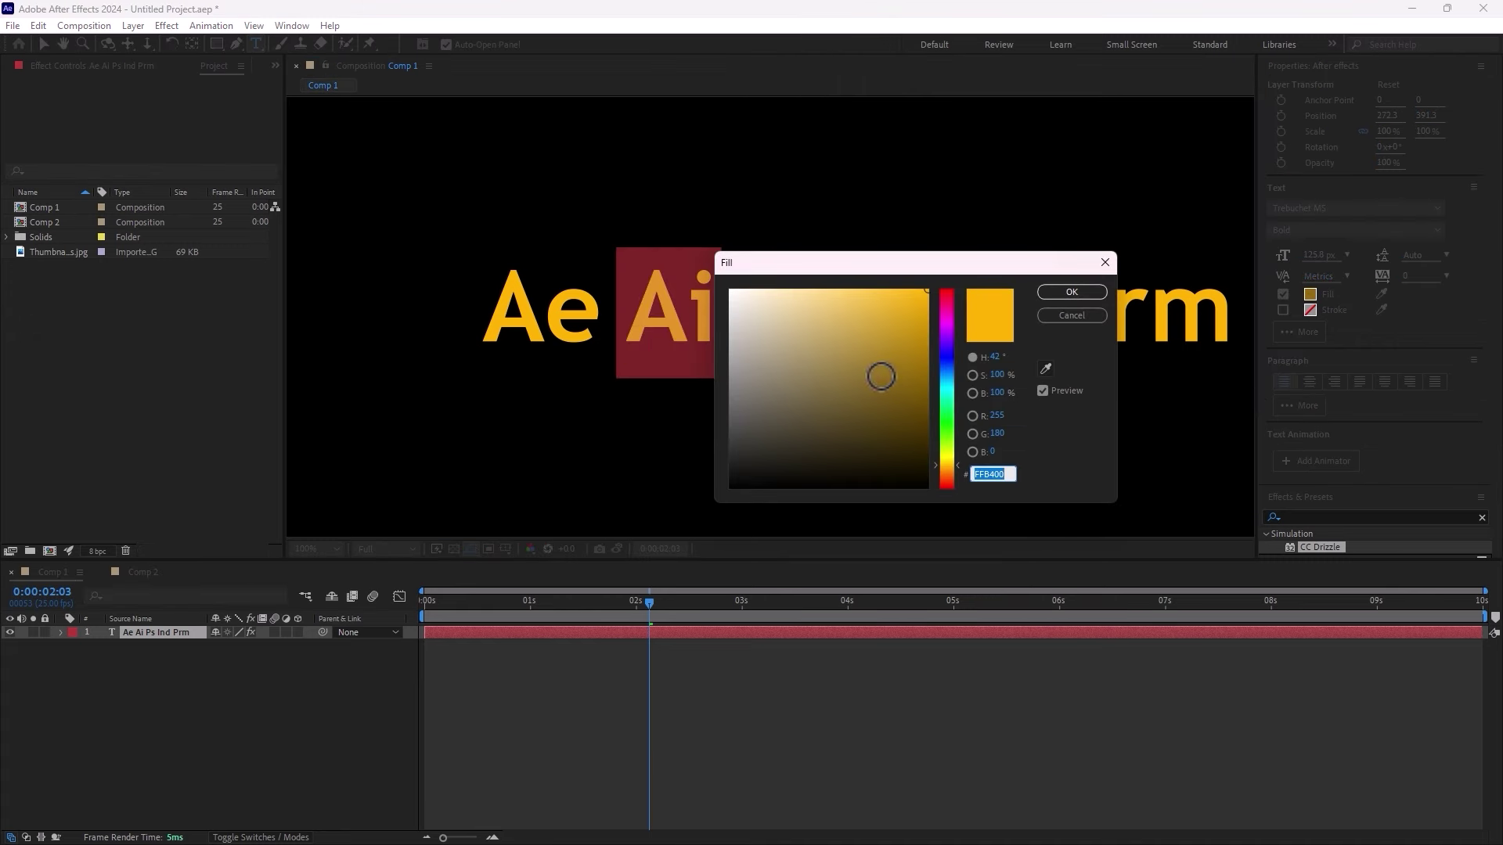
pyautogui.click(950, 354)
pyautogui.moveTo(950, 351); pyautogui.dragTo(950, 358)
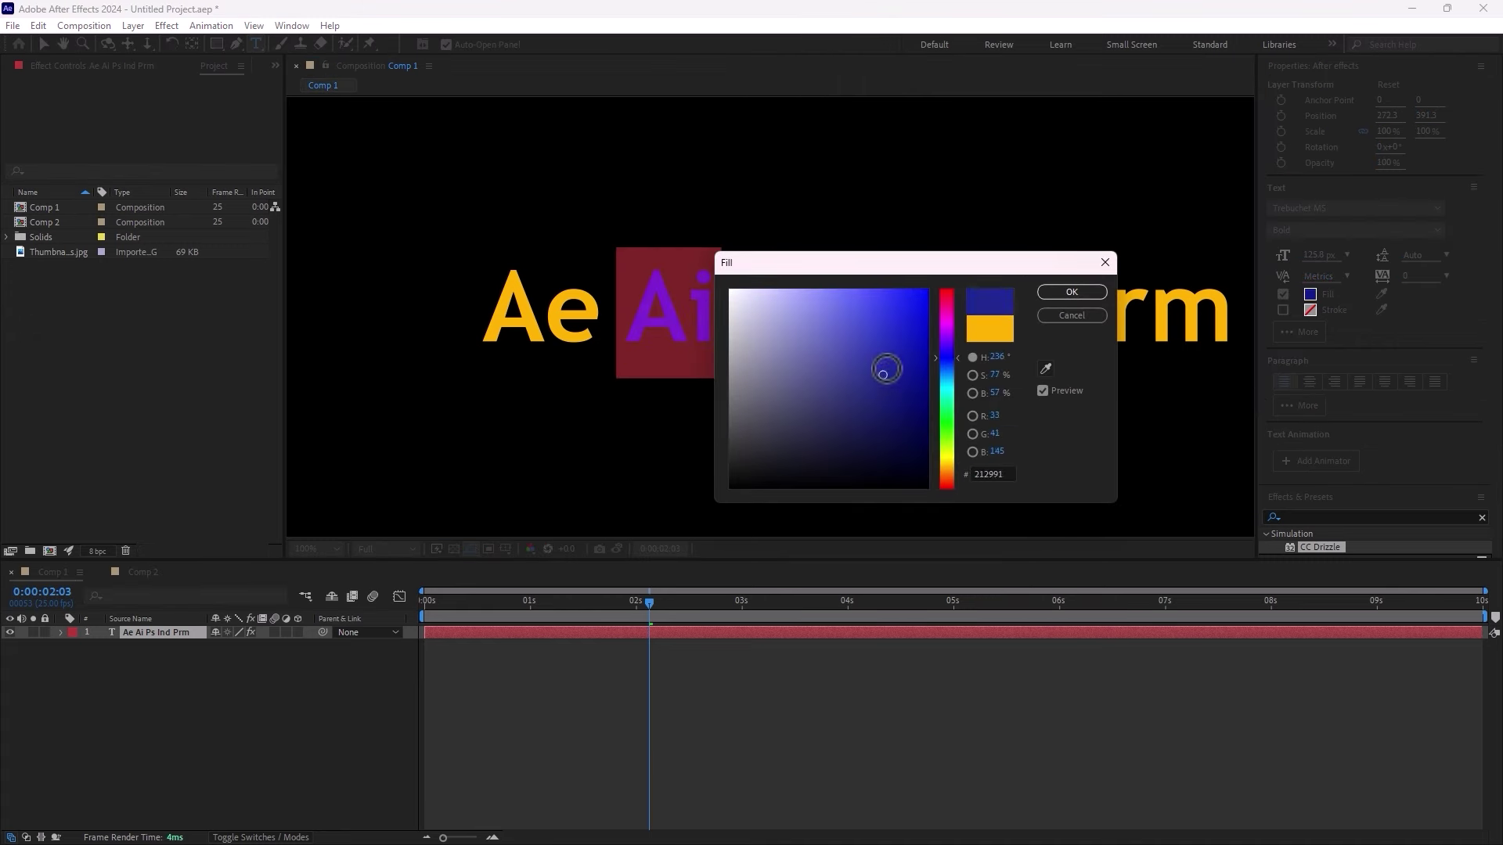
pyautogui.click(1069, 292)
# Colour the word Ind red-pink and Prm green.
pyautogui.moveTo(877, 313); pyautogui.dragTo(1043, 309)
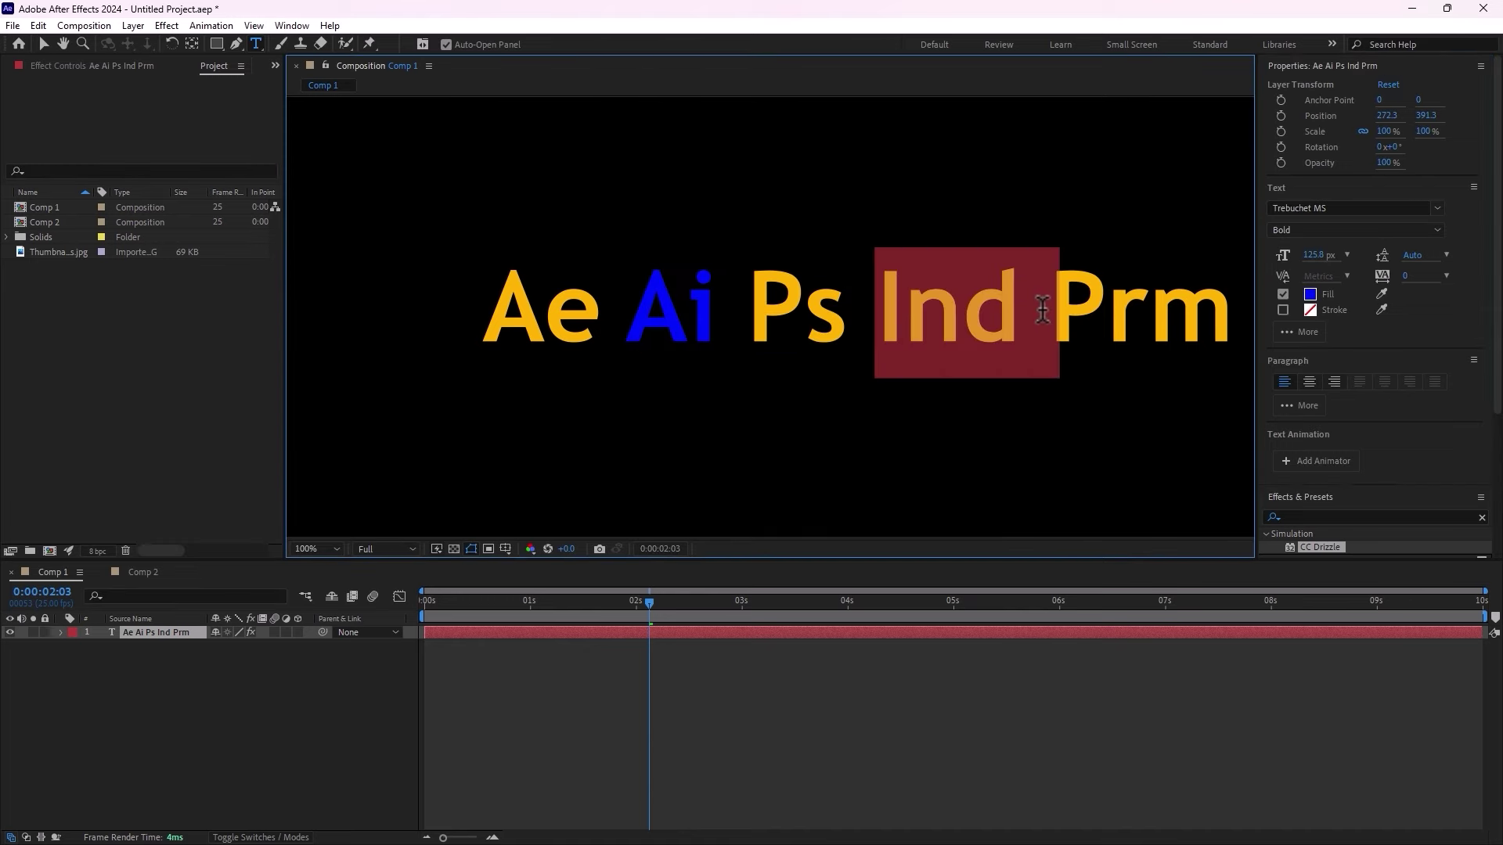
pyautogui.click(1310, 295)
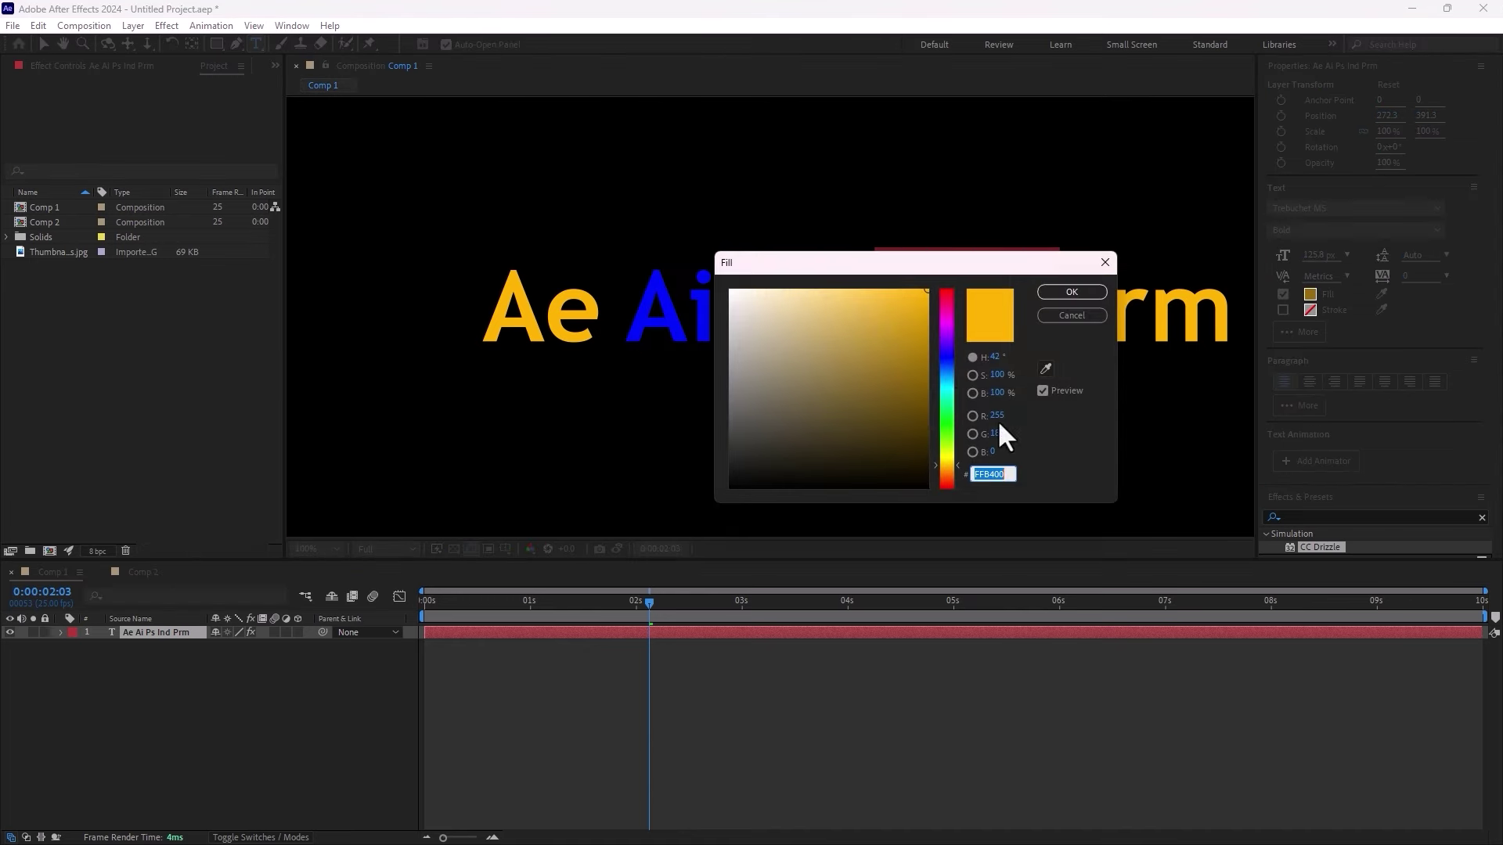
pyautogui.click(951, 312)
pyautogui.moveTo(955, 307); pyautogui.dragTo(1246, 312)
pyautogui.click(1101, 293)
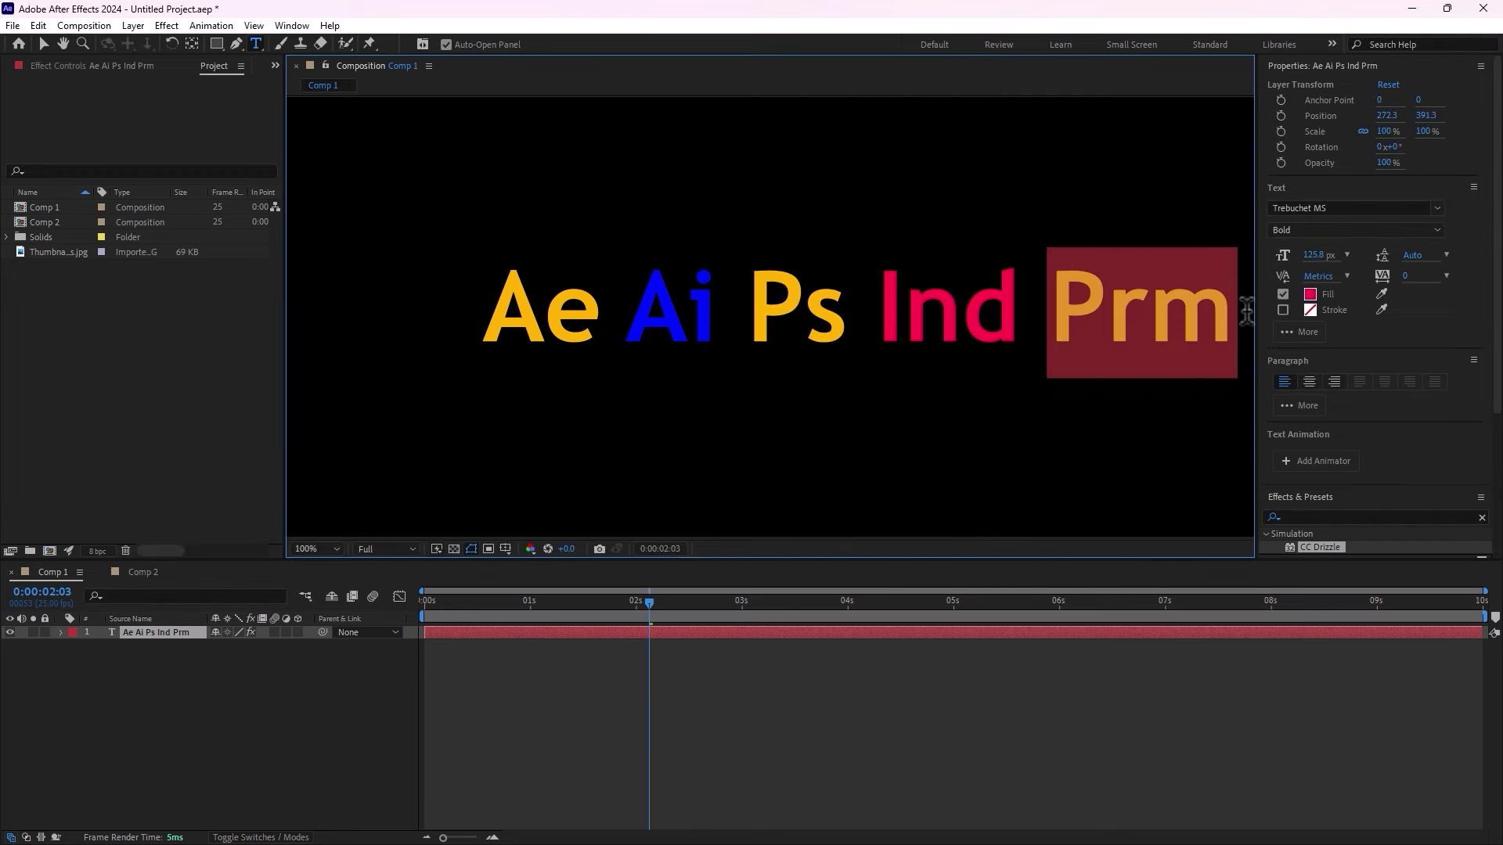
pyautogui.click(1310, 295)
pyautogui.click(944, 415)
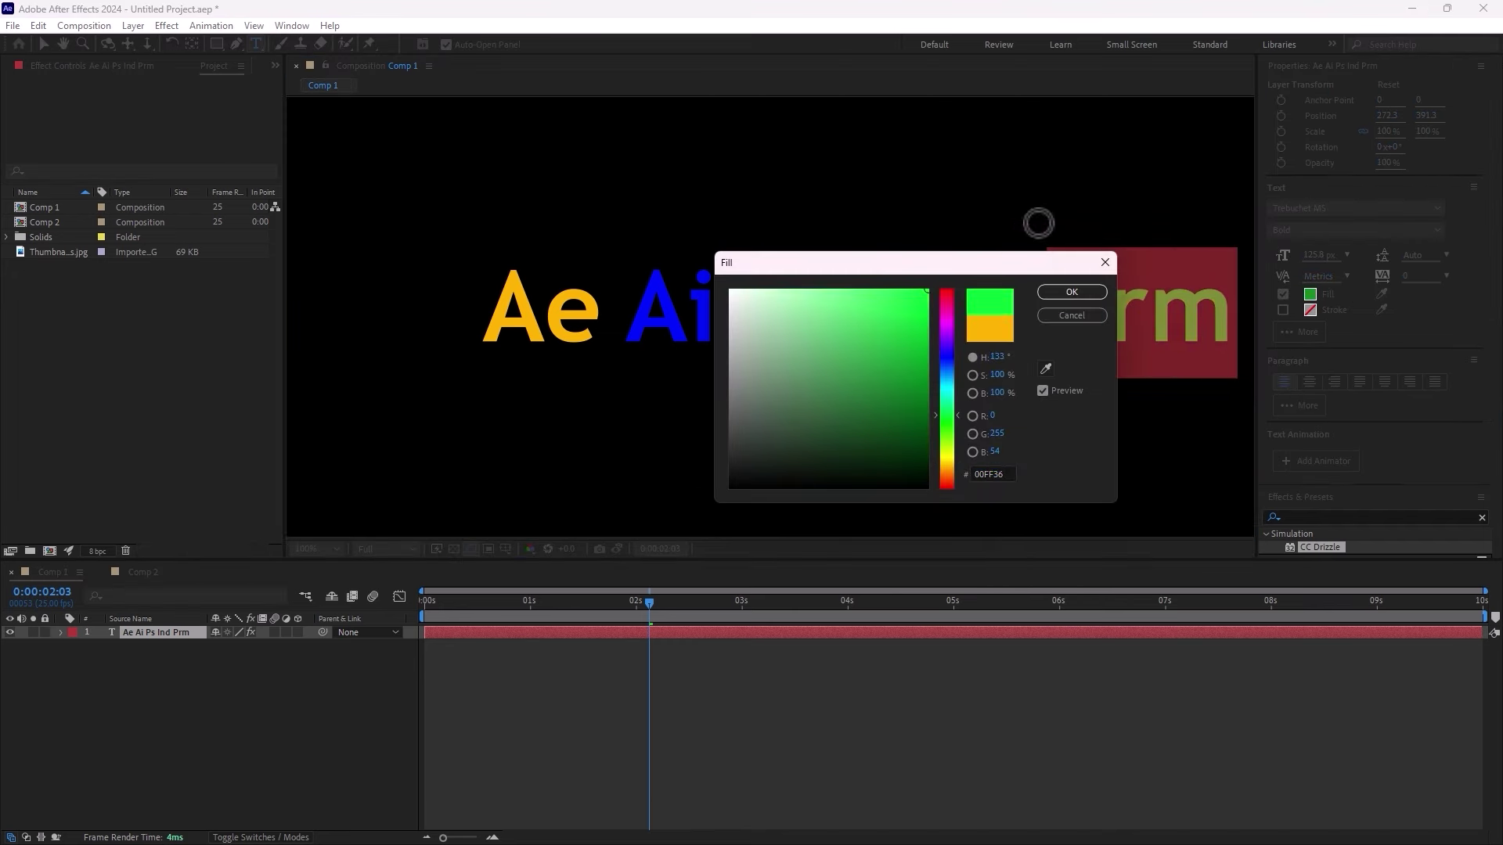
pyautogui.click(1091, 291)
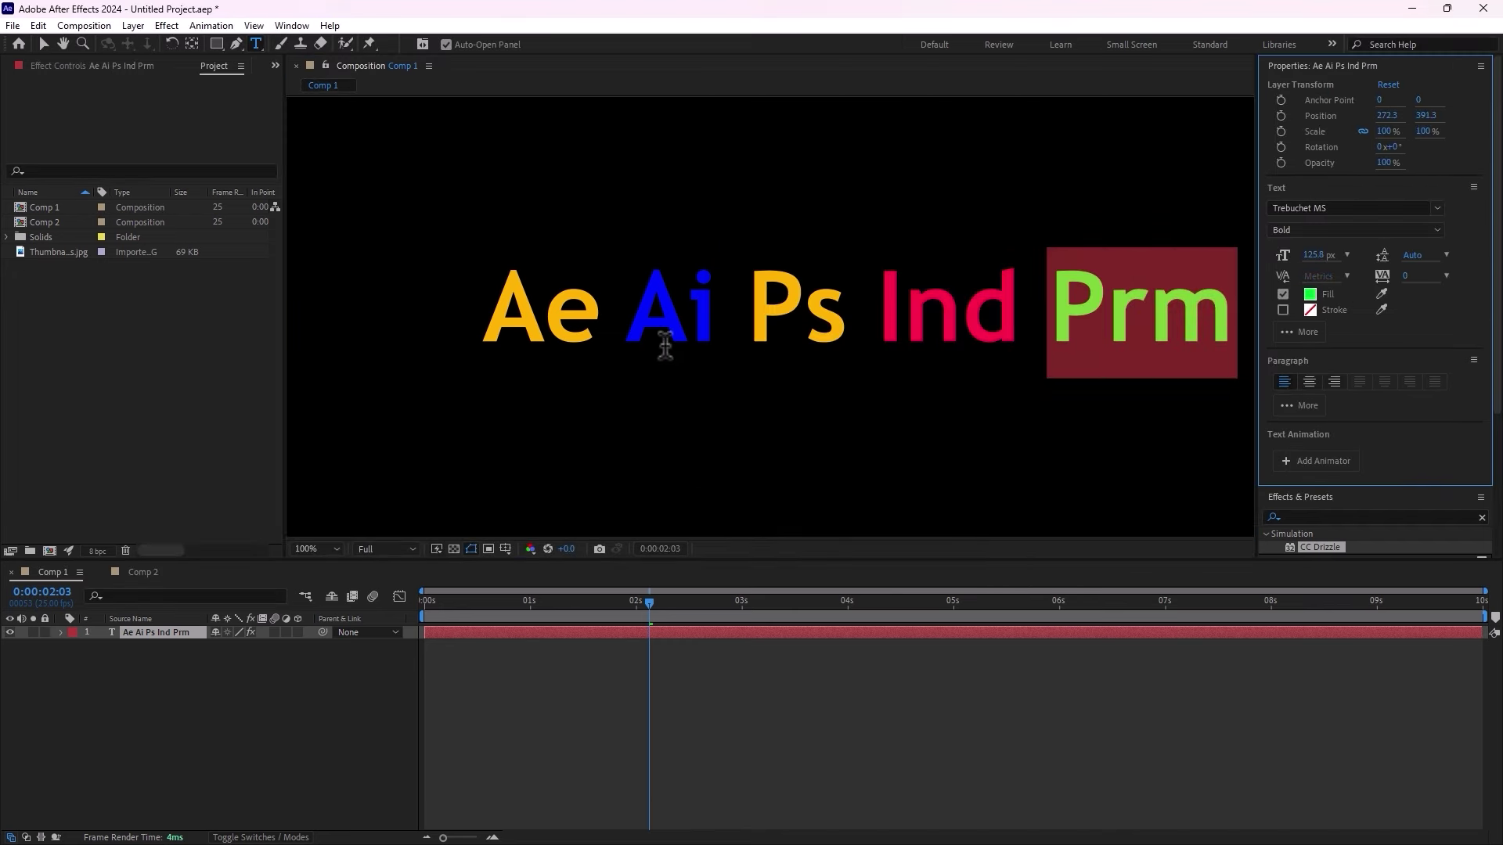
# Colour the word Ae a deeper orange and finish text editing.
pyautogui.click(626, 305)
pyautogui.doubleClick(556, 313)
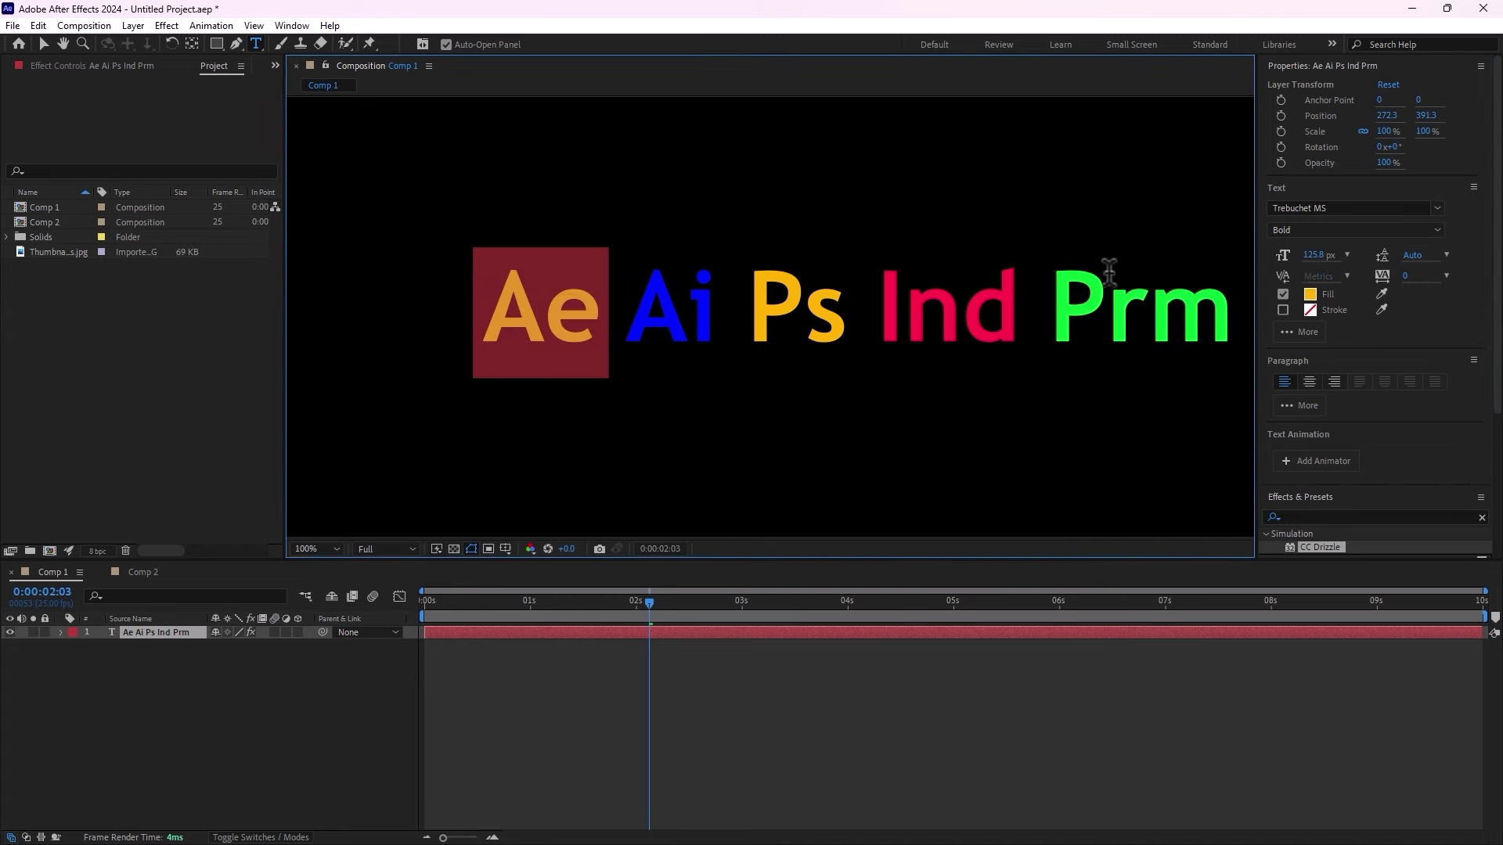
pyautogui.click(1312, 291)
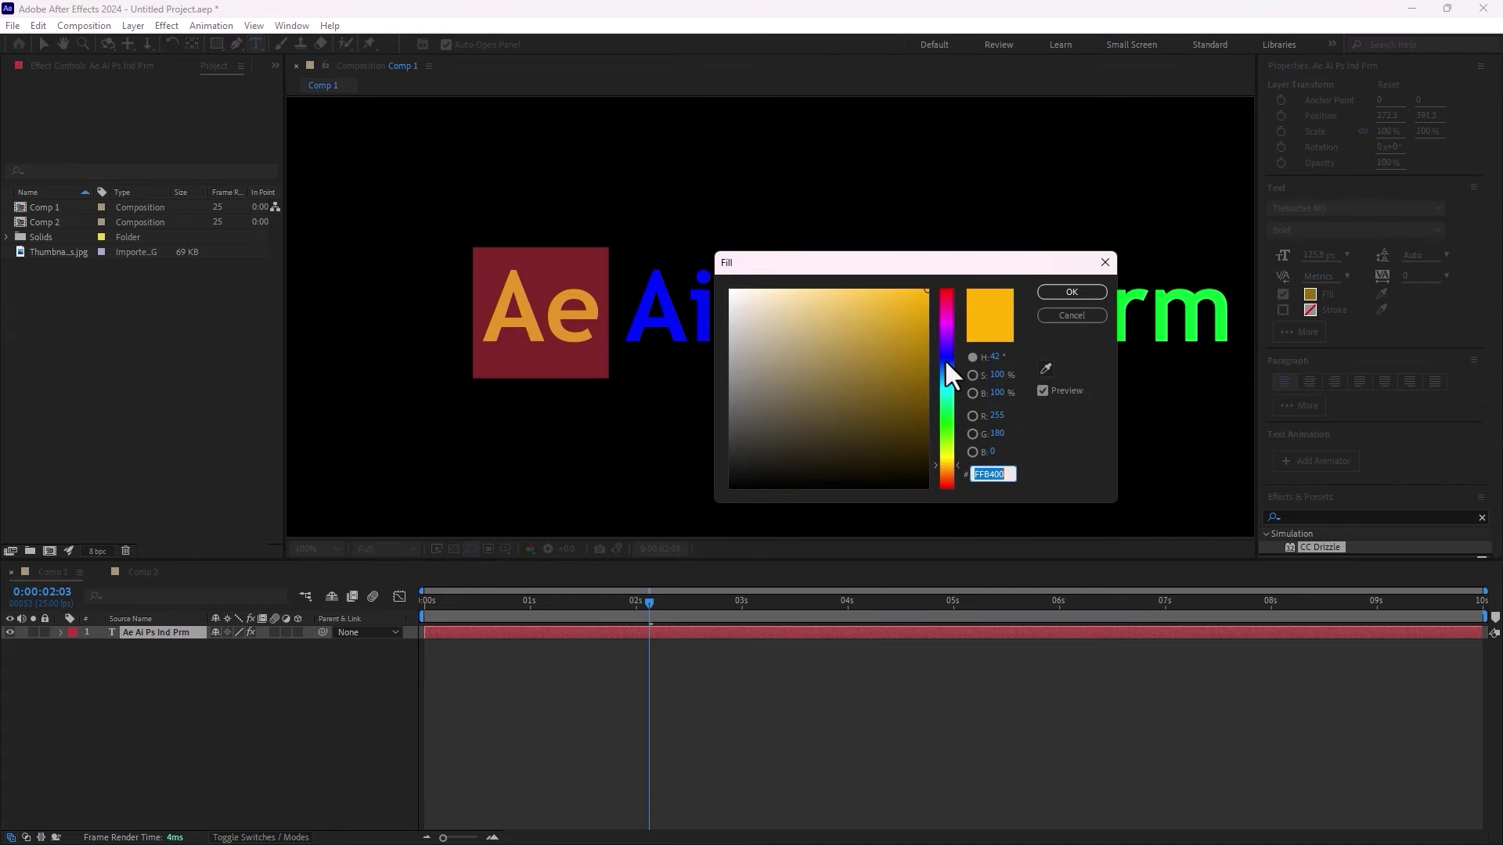
pyautogui.moveTo(944, 358); pyautogui.dragTo(946, 470)
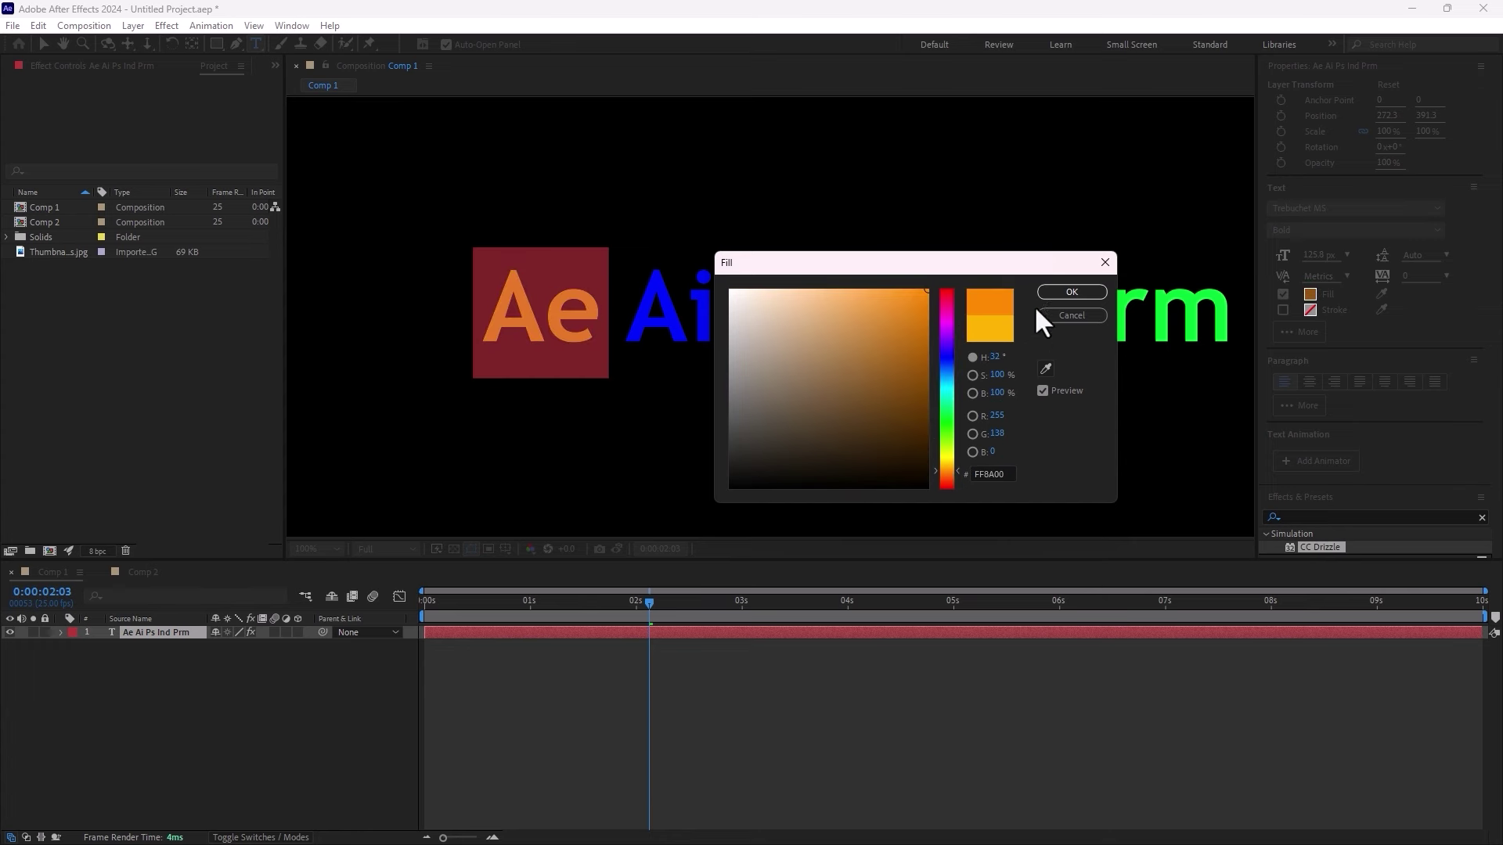
pyautogui.click(1054, 295)
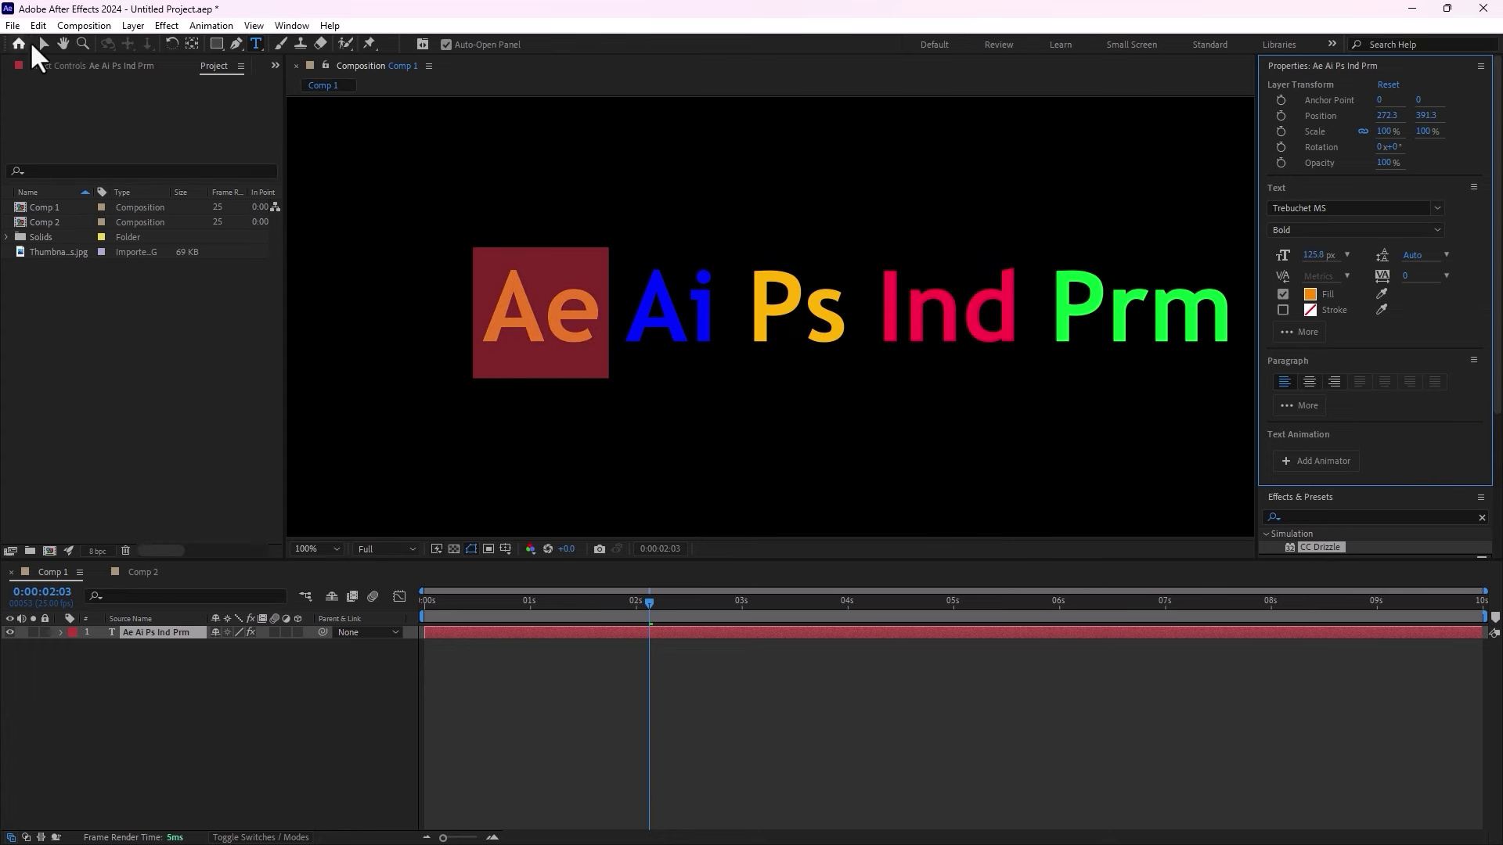
pyautogui.click(43, 44)
# Search 'cc cy' and apply CC Cylinder to the text layer.
pyautogui.click(145, 636)
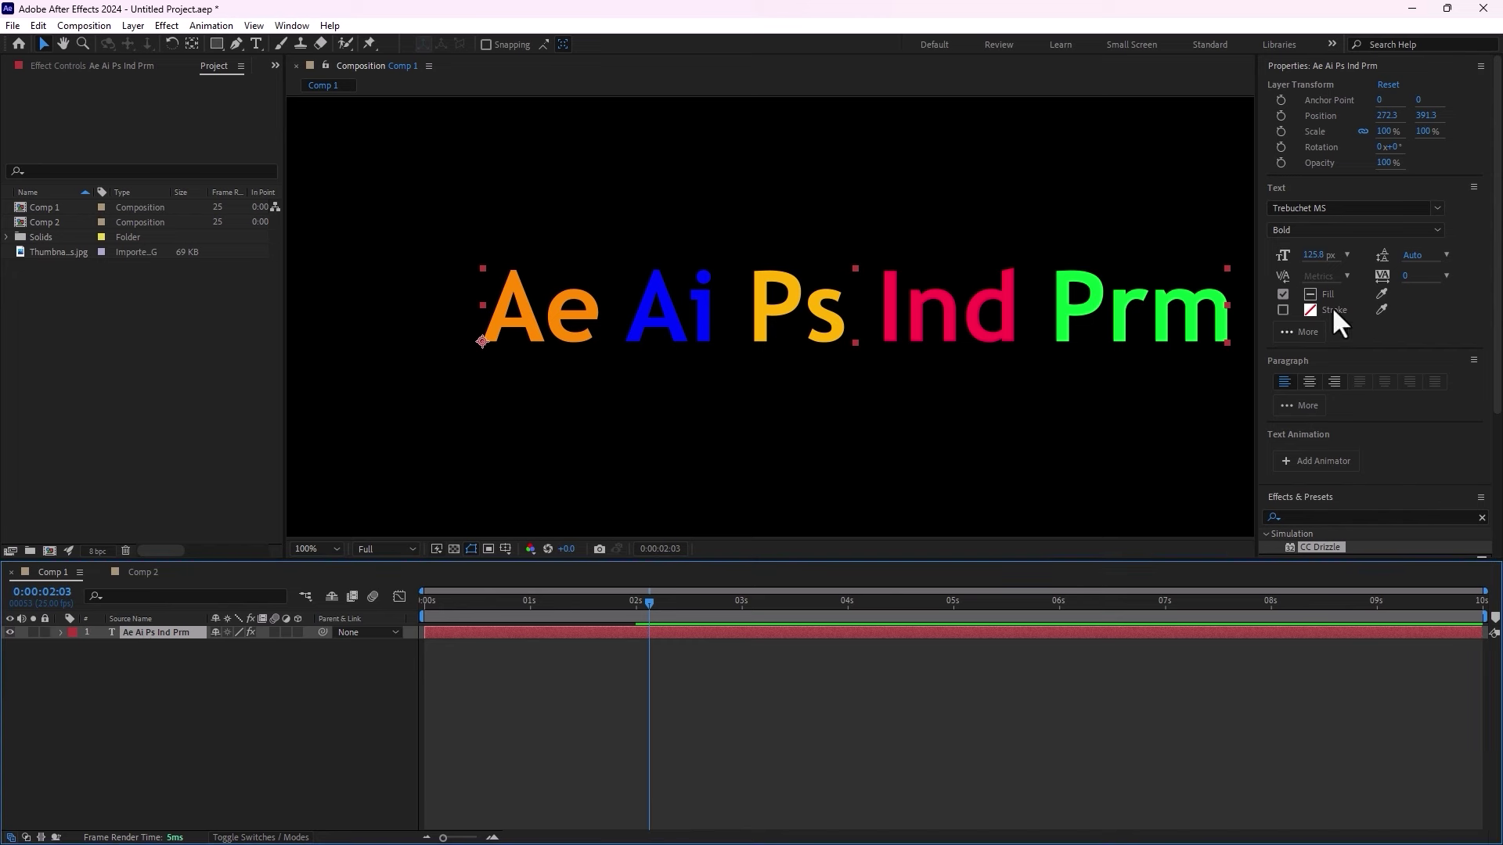
pyautogui.click(1327, 519)
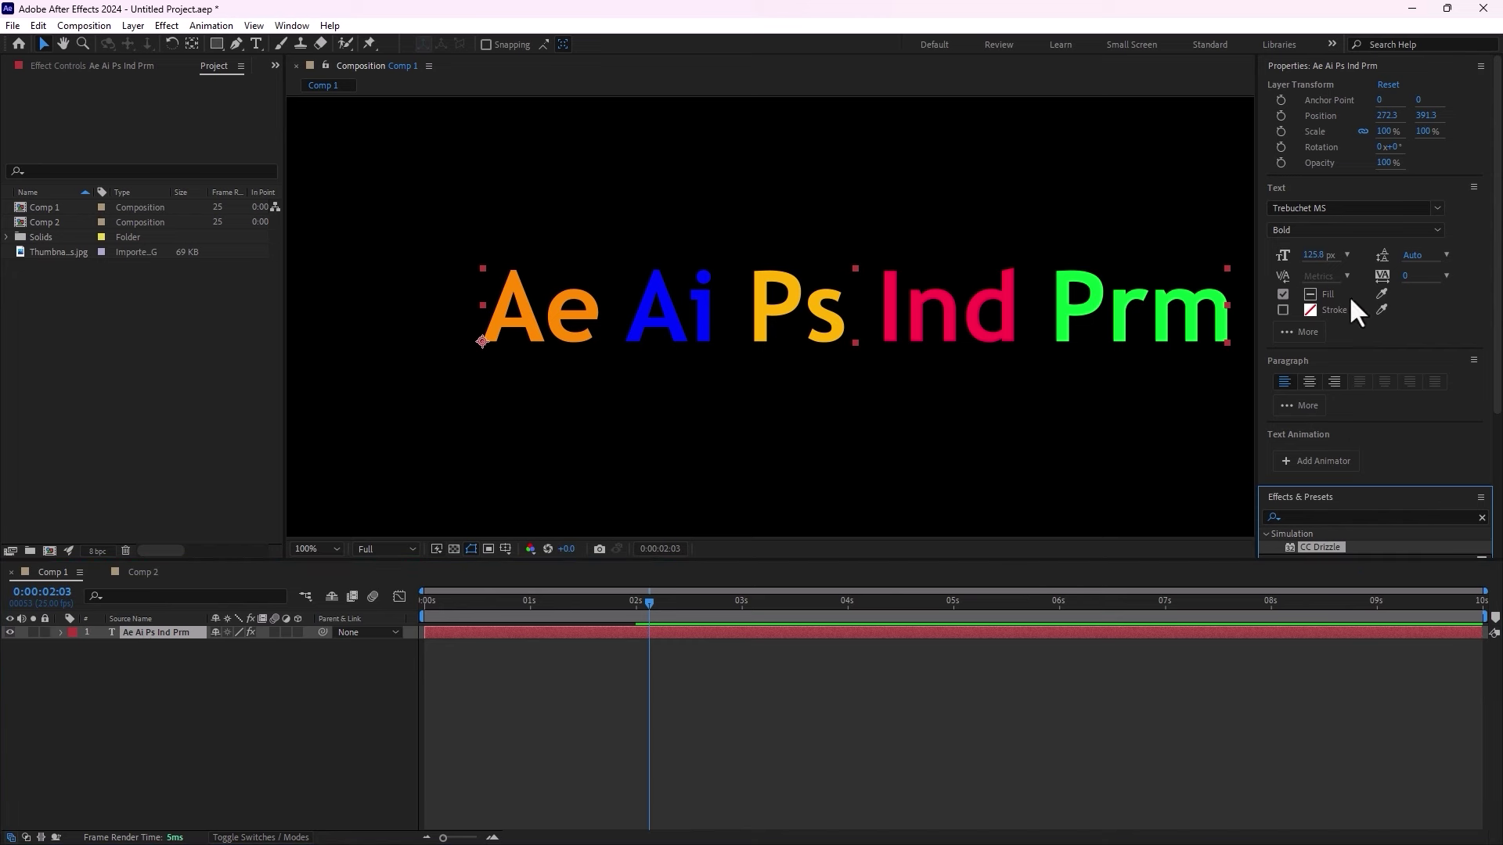
pyautogui.moveTo(1307, 496); pyautogui.dragTo(1197, 75)
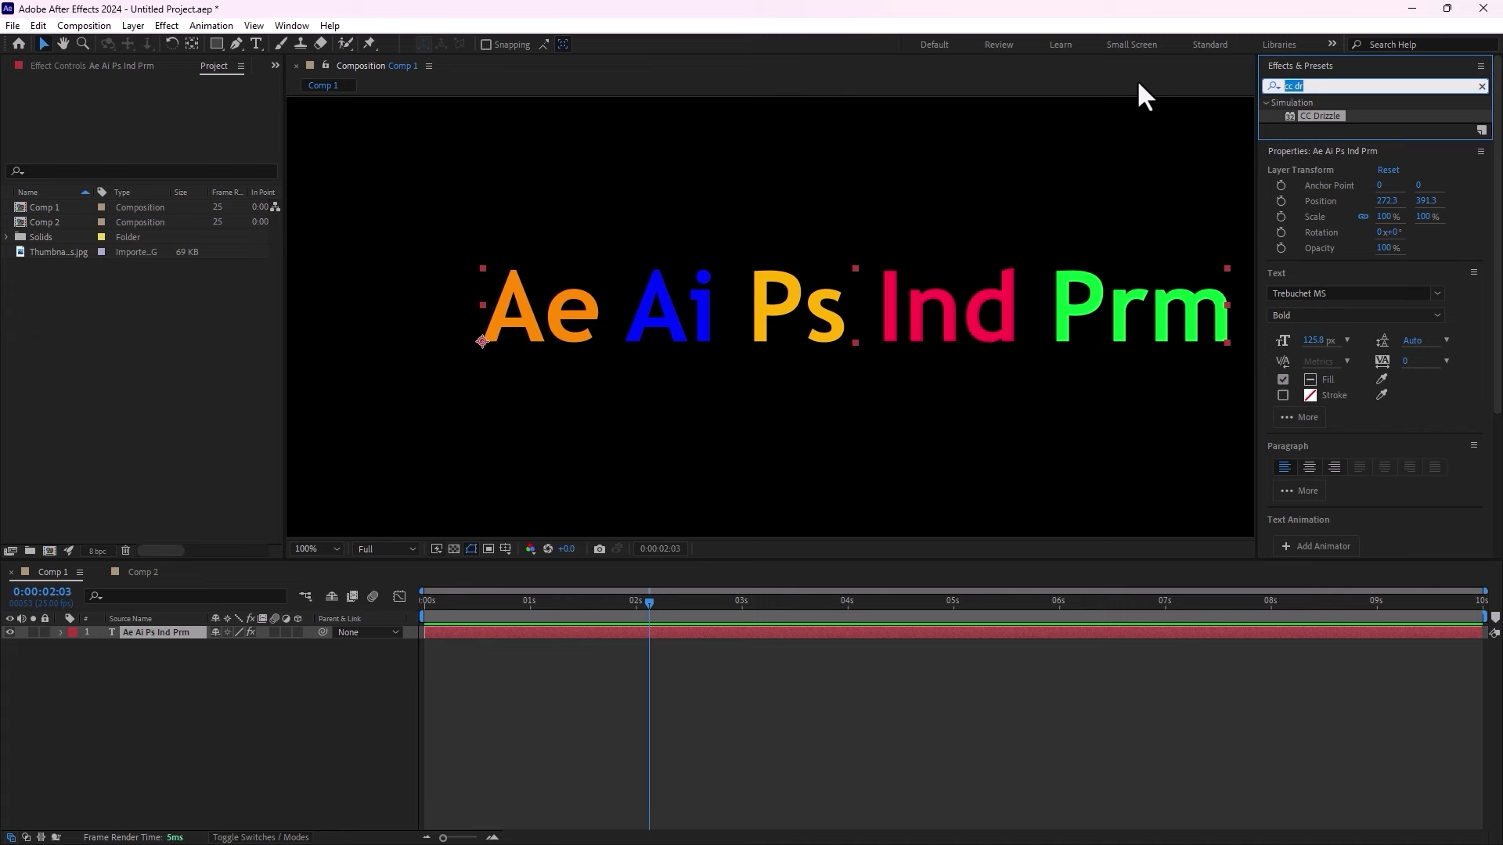
pyautogui.write('cc cy')
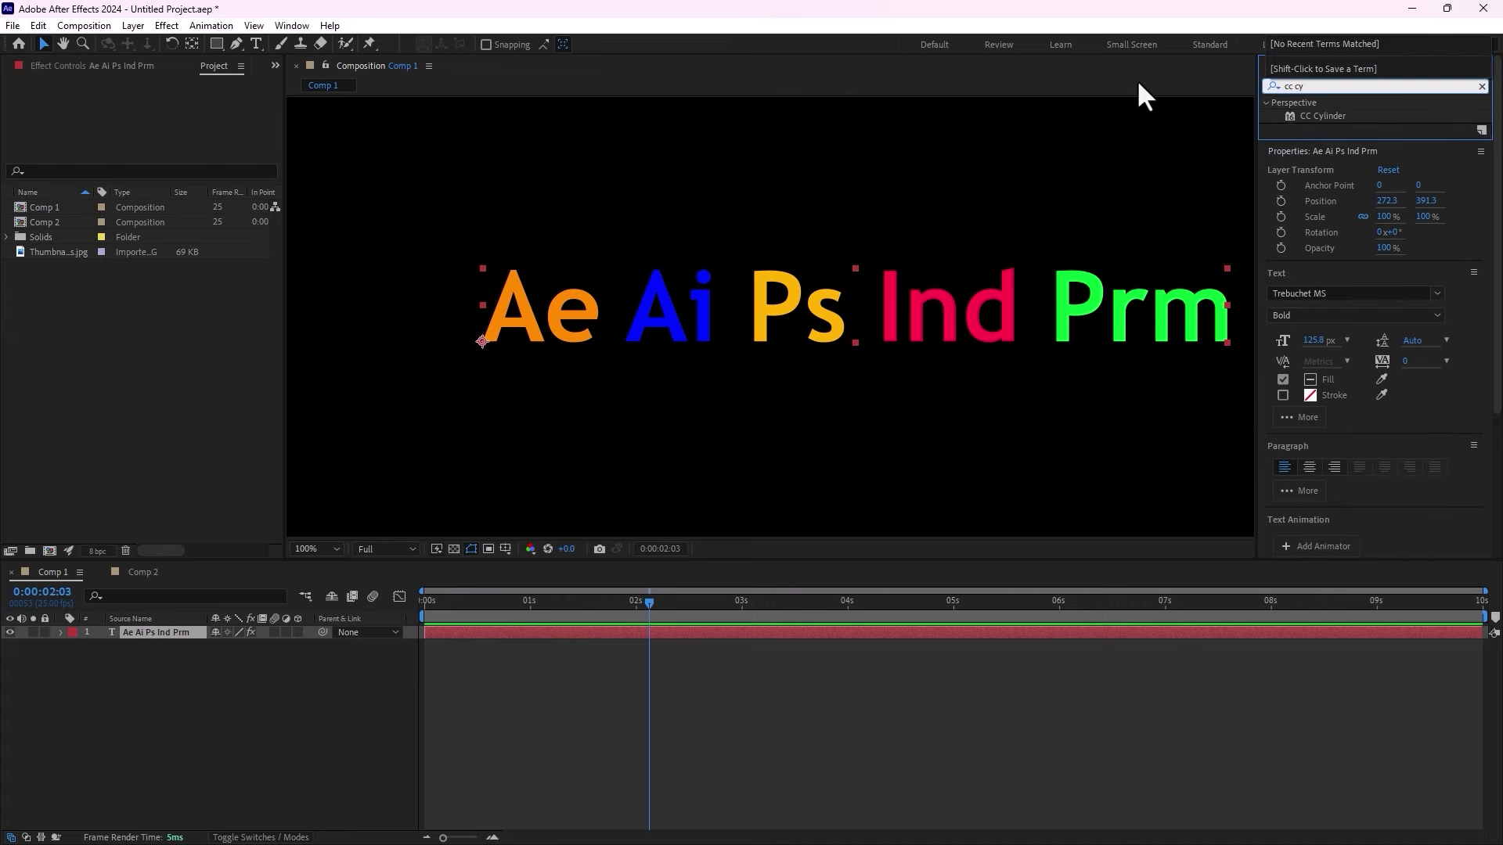
pyautogui.moveTo(1323, 116); pyautogui.dragTo(836, 314)
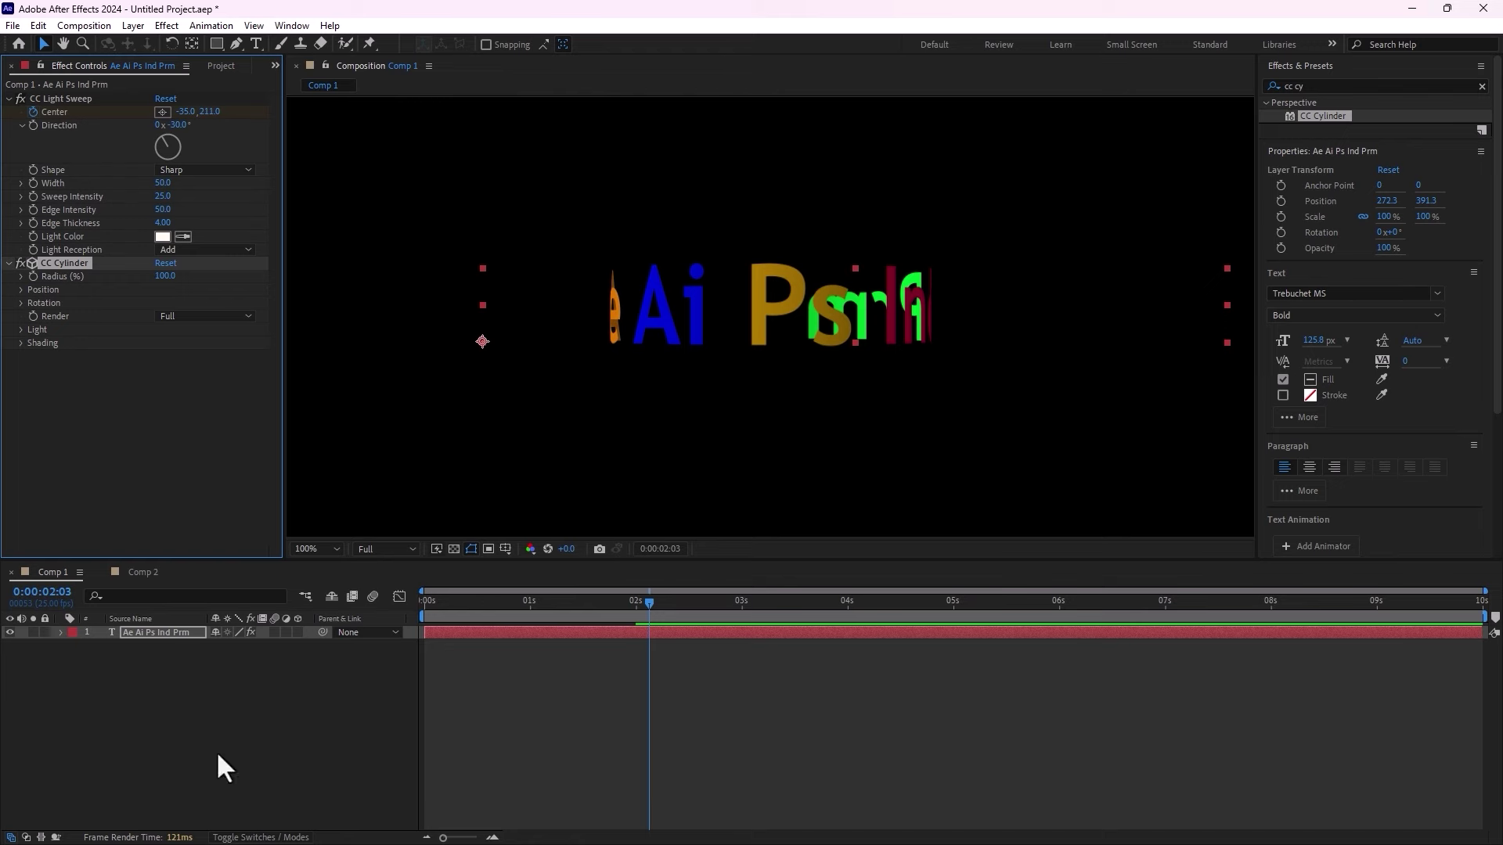
# Add Camera 1 with the 24mm preset and orbit it to reveal the cylinder-wrapped text.
pyautogui.rightClick(181, 766)
pyautogui.moveTo(265, 573)
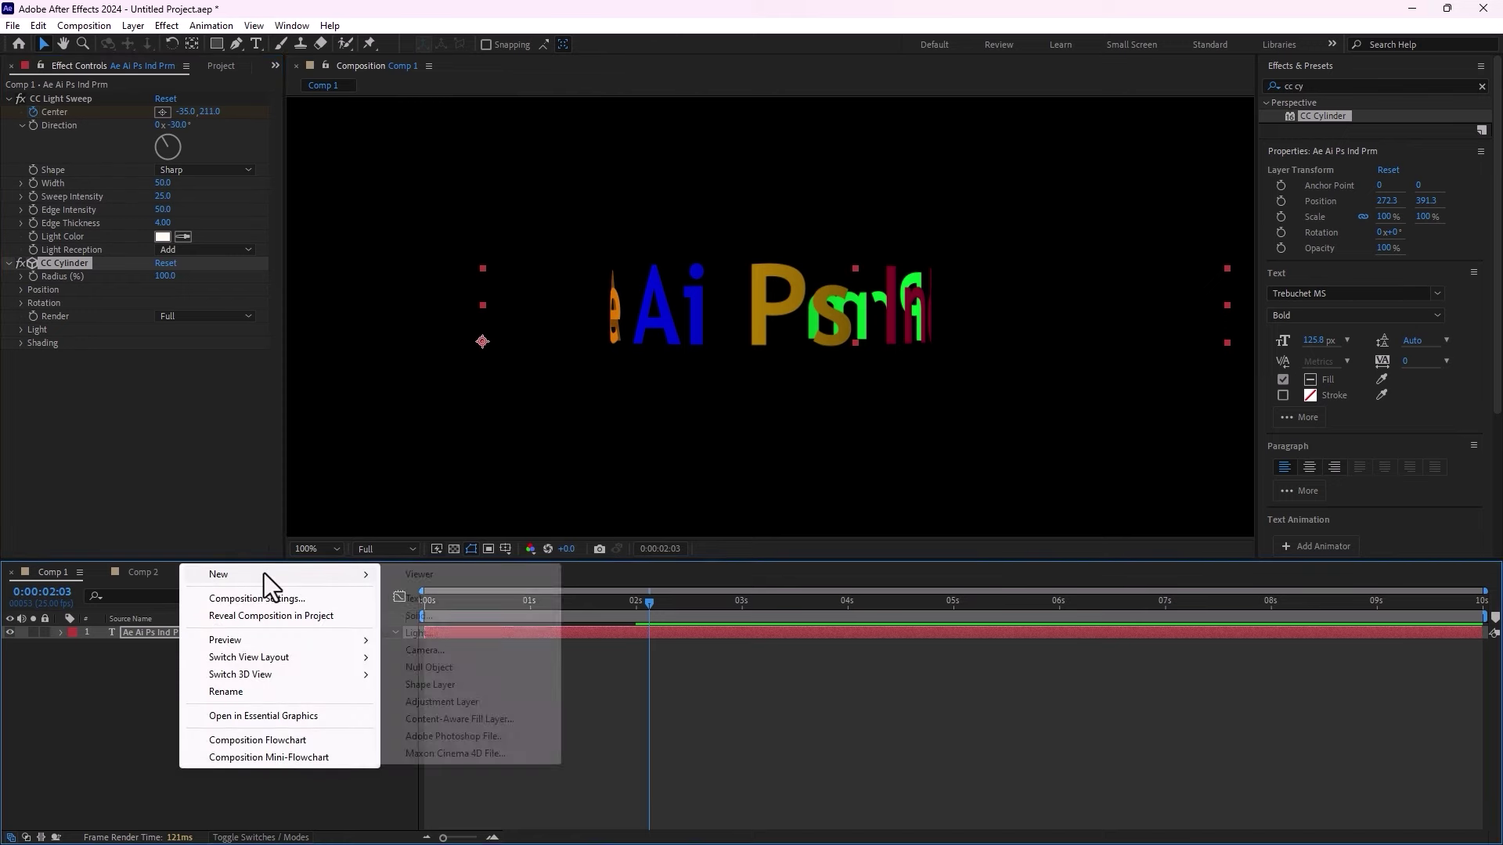
pyautogui.click(438, 650)
pyautogui.click(861, 293)
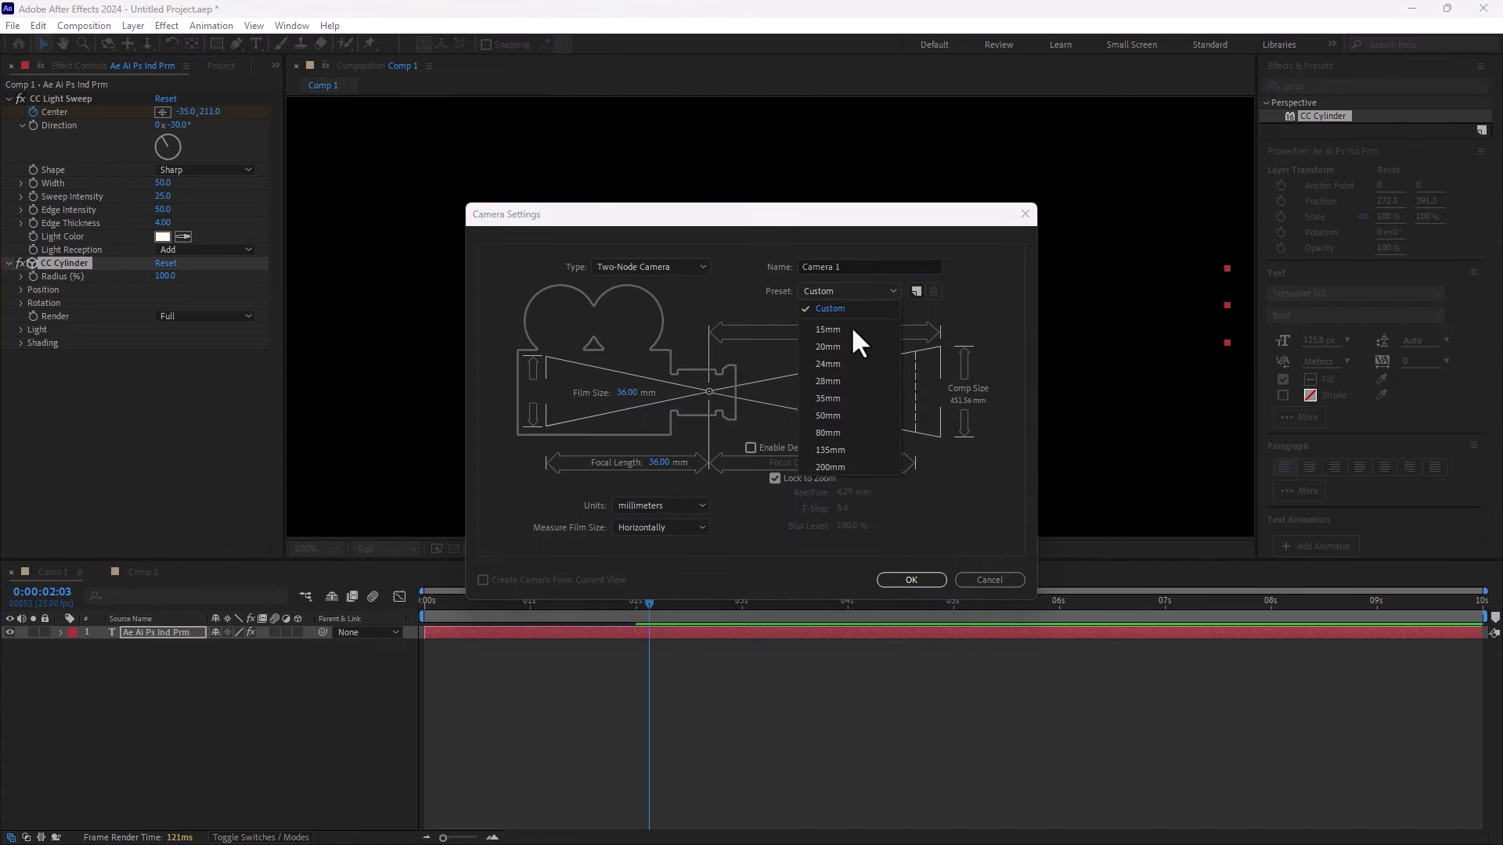
pyautogui.click(844, 351)
pyautogui.click(859, 292)
pyautogui.click(832, 363)
pyautogui.click(902, 580)
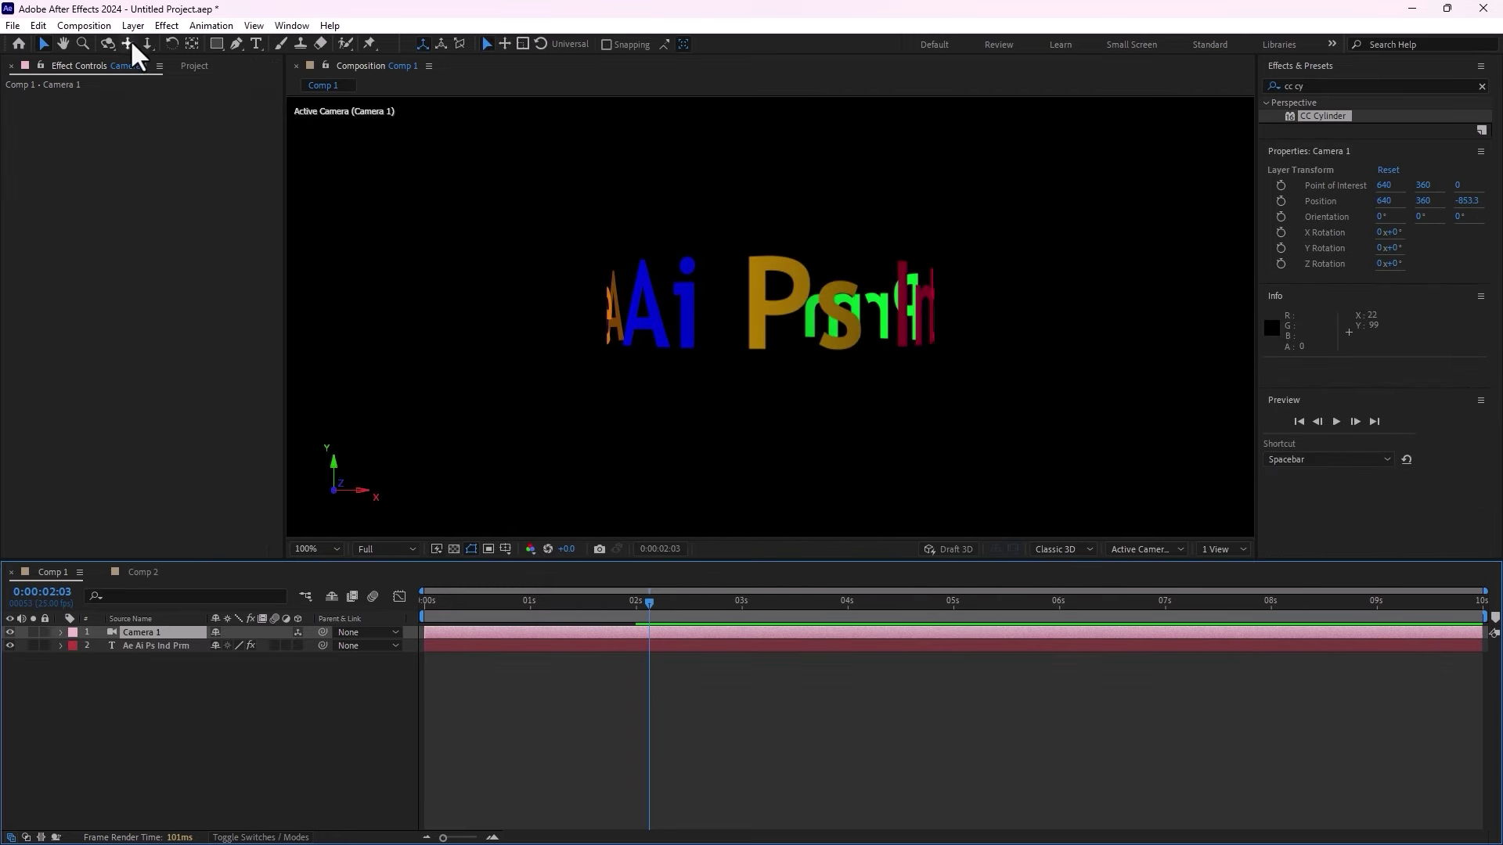
pyautogui.click(108, 44)
pyautogui.moveTo(778, 227); pyautogui.dragTo(728, 191)
pyautogui.click(148, 649)
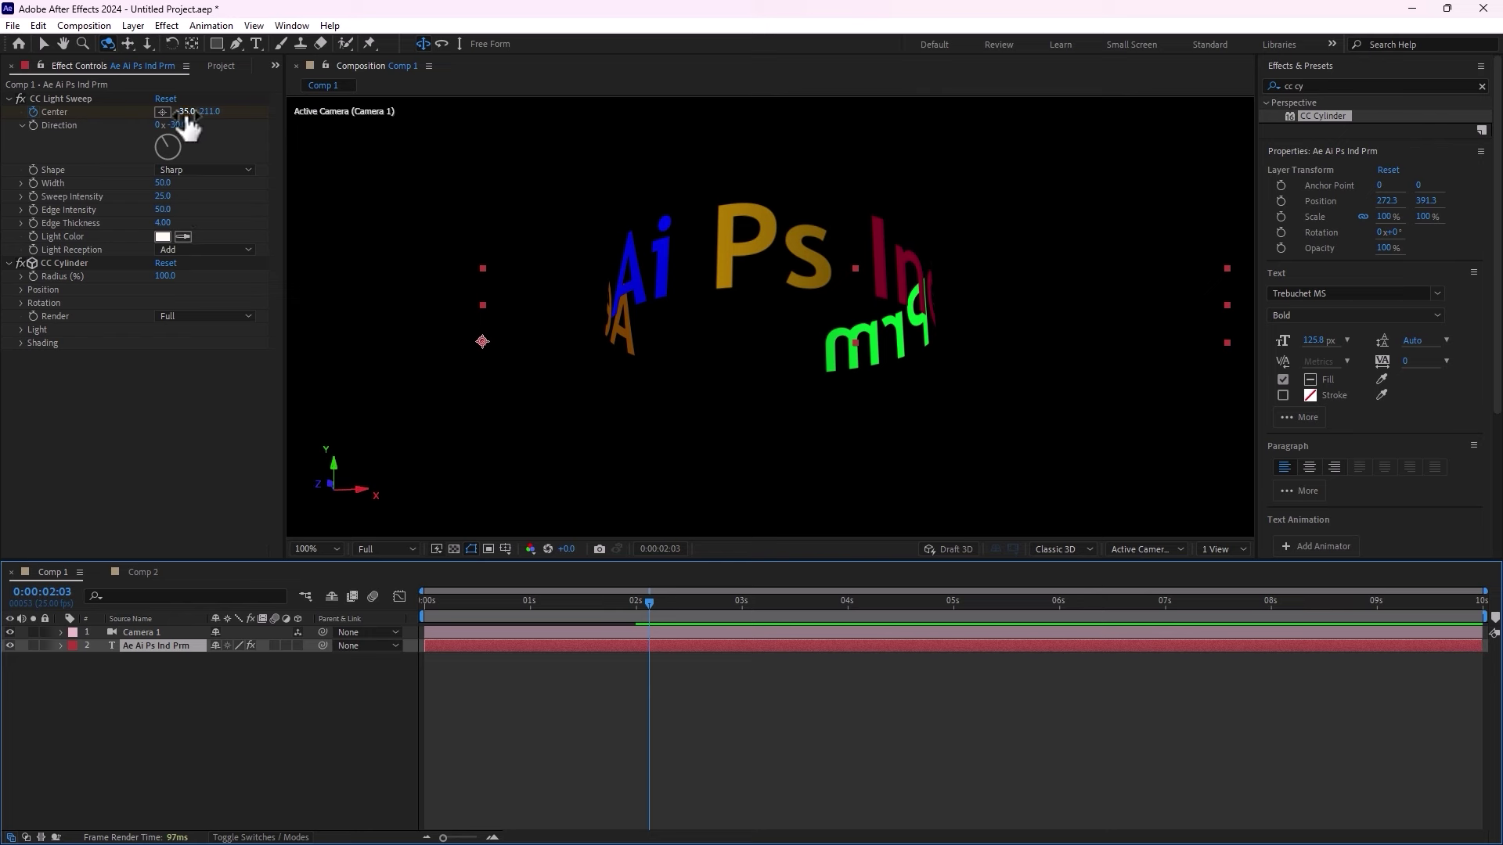
# Turn the text's CC Cylinder Rotation Y to +101° and deselect the text layer.
pyautogui.click(21, 303)
pyautogui.moveTo(182, 368); pyautogui.dragTo(205, 342)
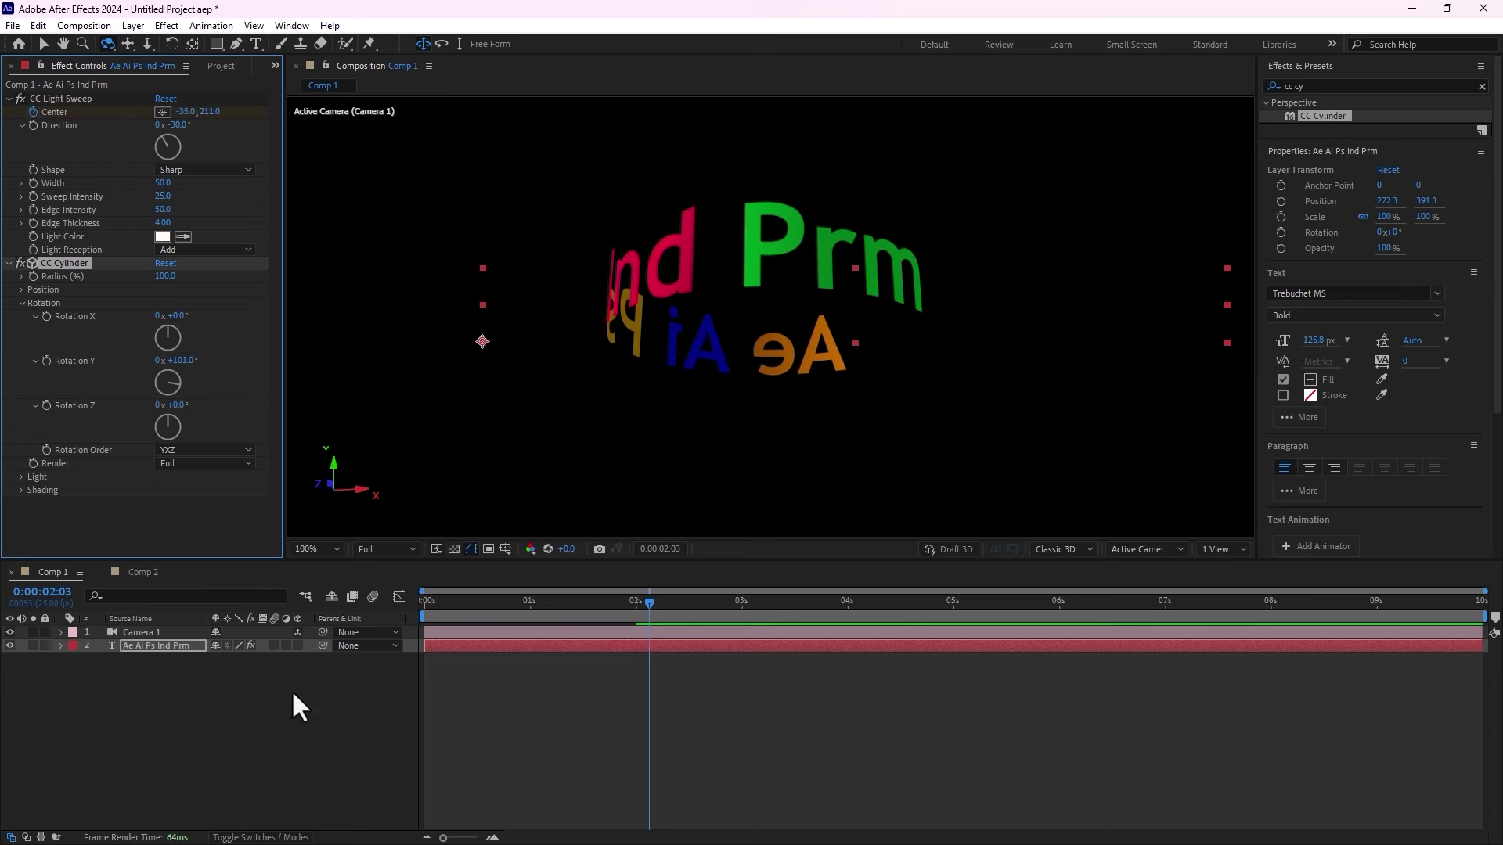
pyautogui.click(270, 703)
pyautogui.click(648, 826)
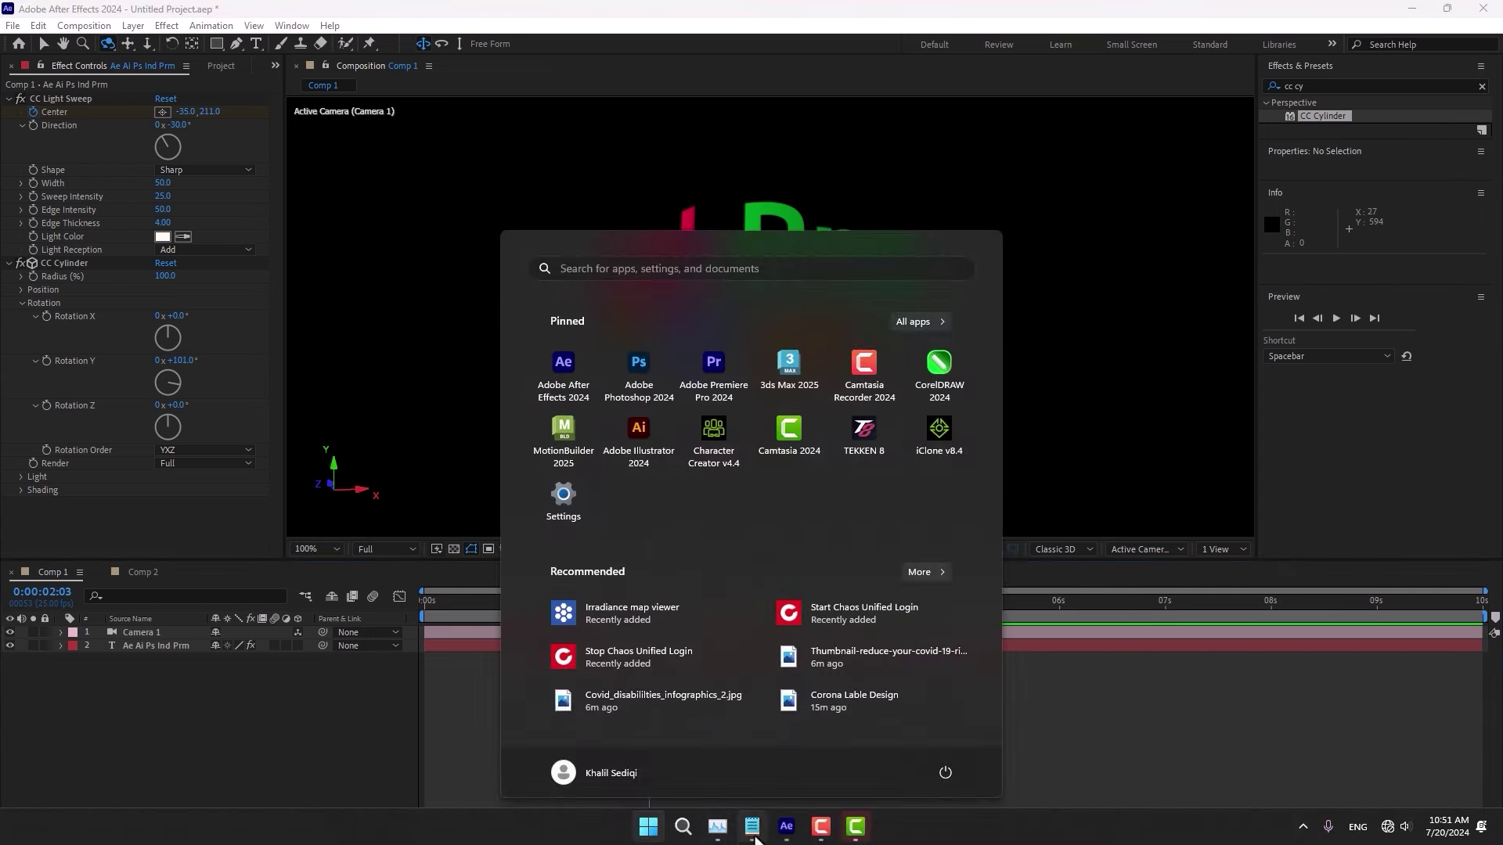
# Check the Notepad effect list, then create a new solid layer named P.
pyautogui.click(753, 830)
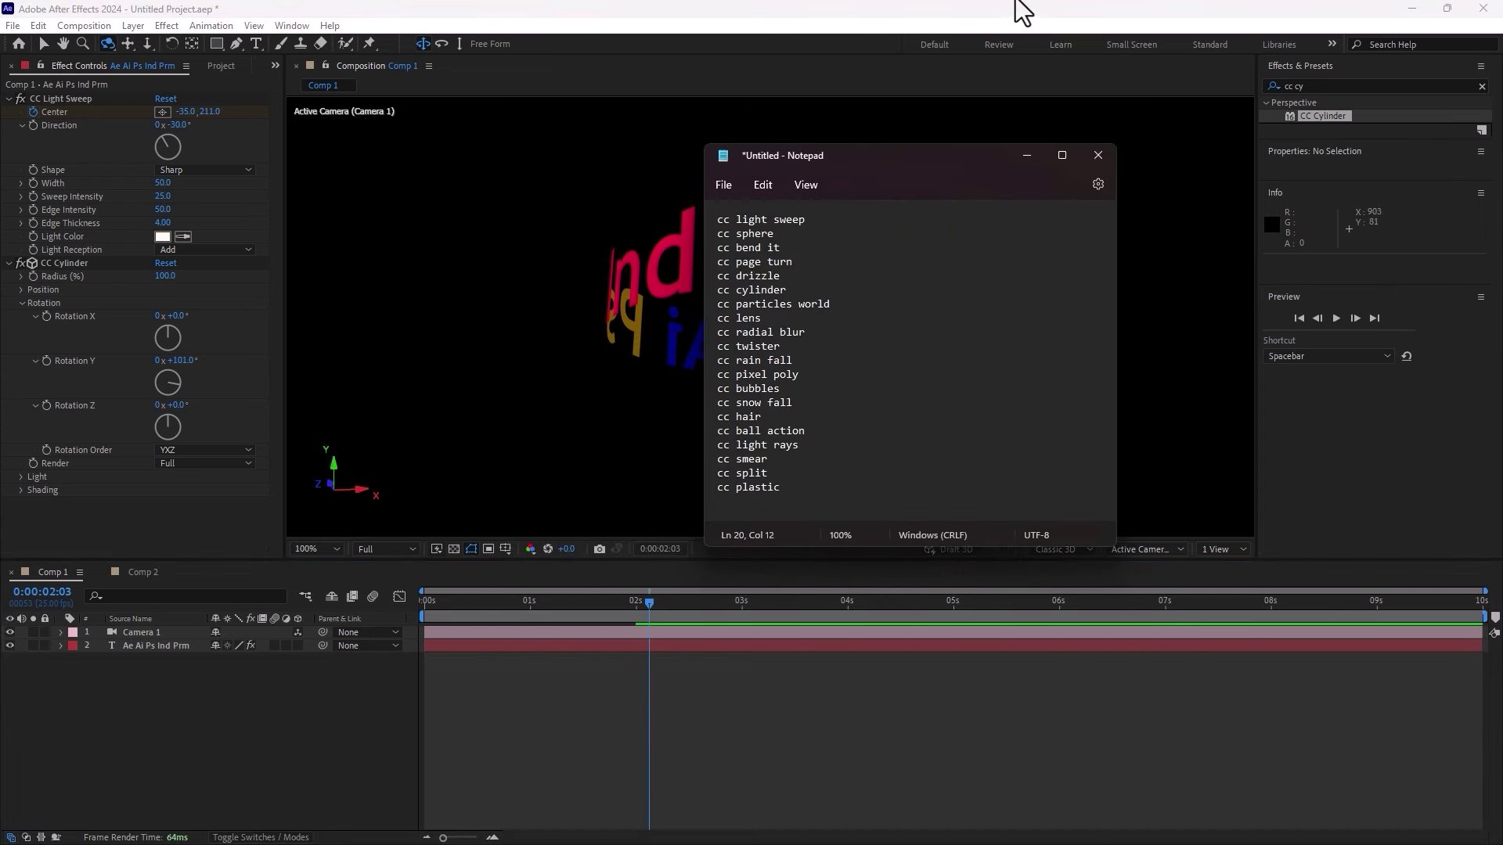
pyautogui.click(1021, 11)
pyautogui.rightClick(112, 781)
pyautogui.moveTo(267, 581)
pyautogui.click(368, 622)
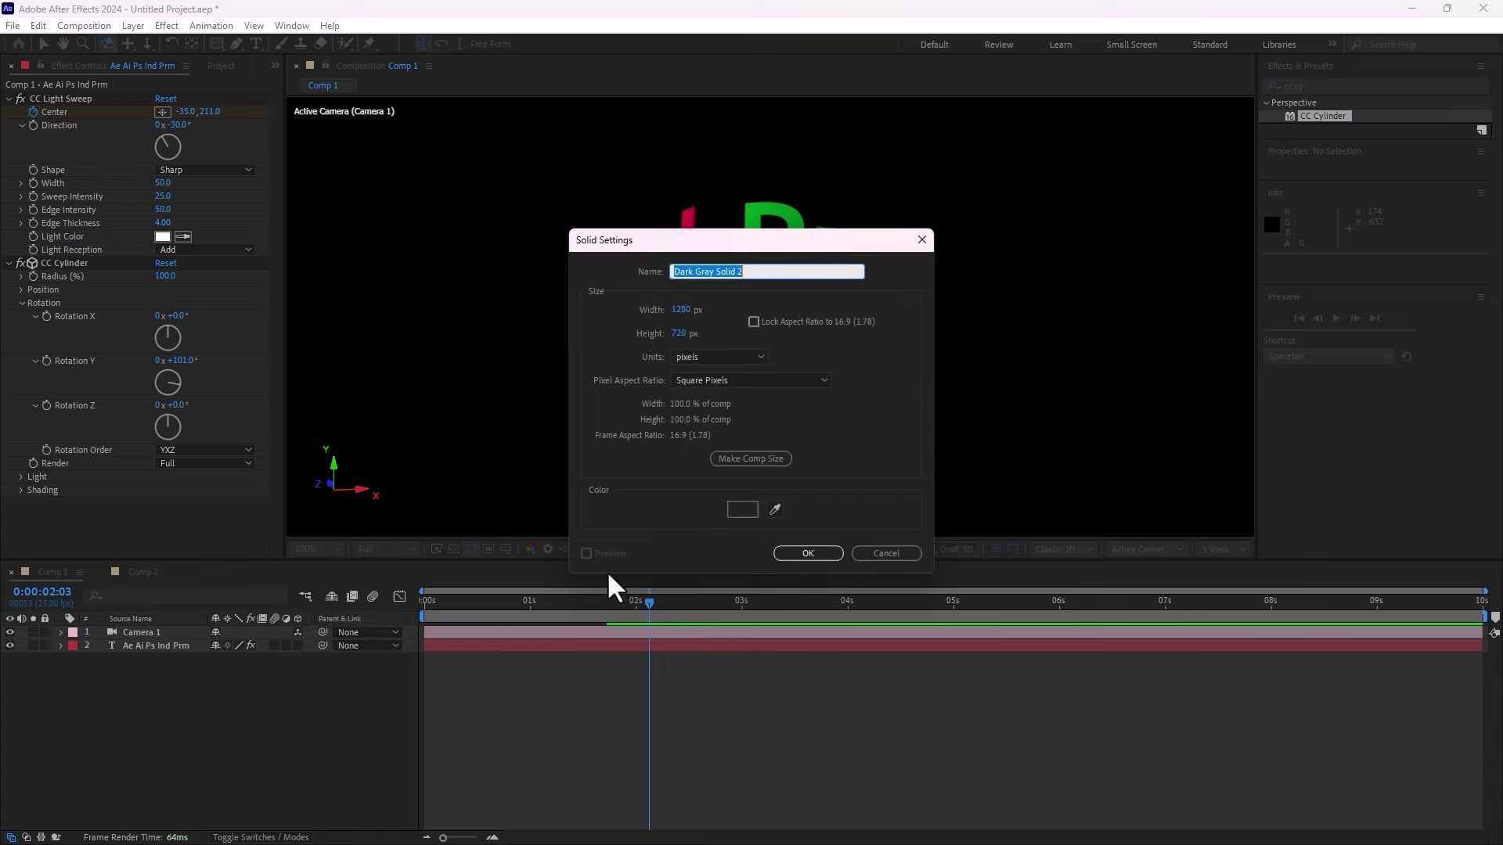
pyautogui.write('P')
pyautogui.click(783, 552)
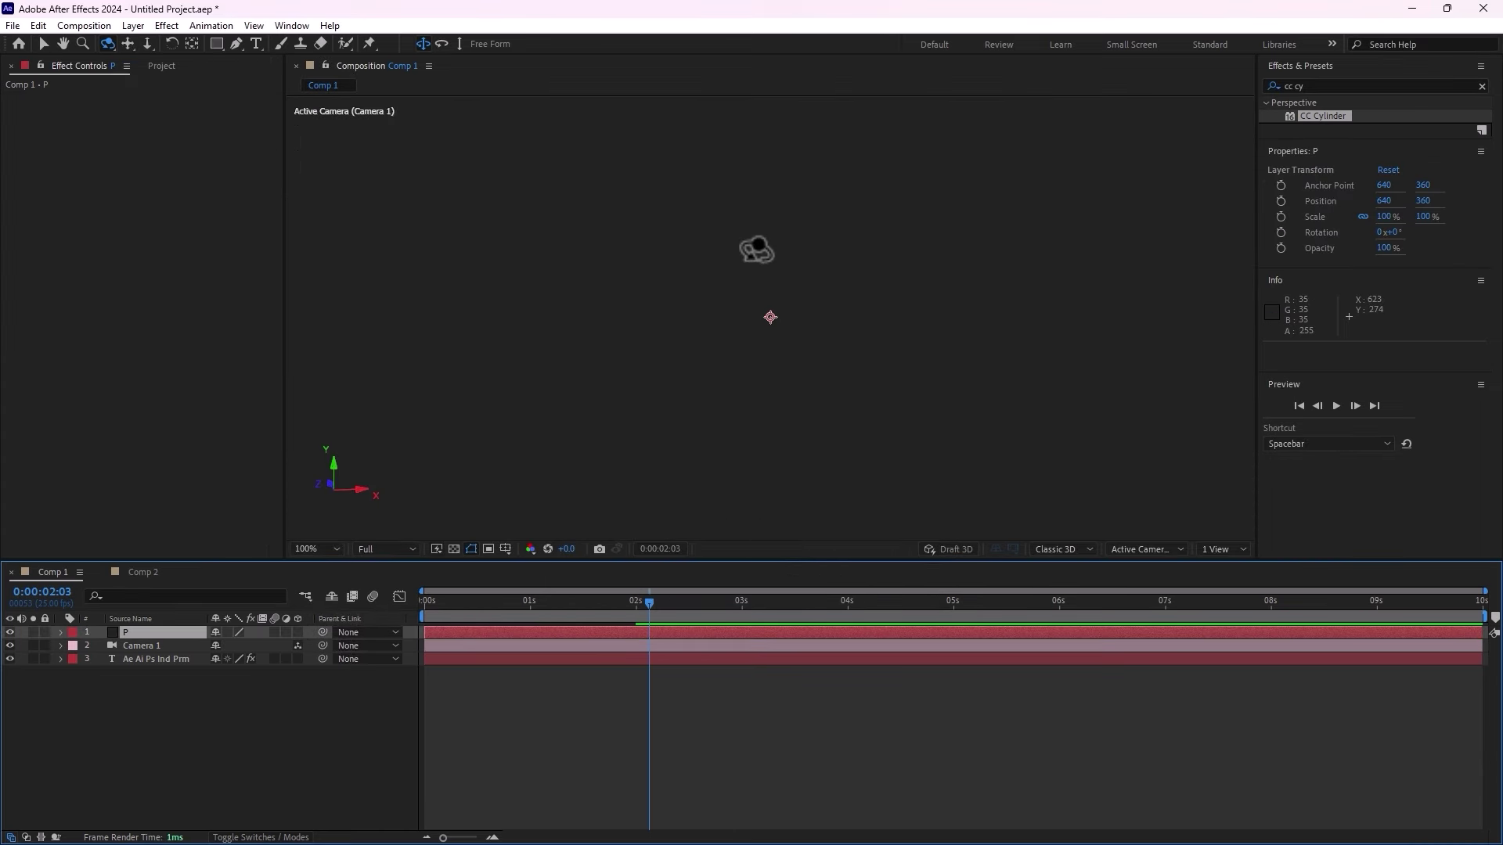
# Apply CC Particle World to solid P and scrub ahead to see the particles.
pyautogui.click(1358, 84)
pyautogui.press('BackSpace')
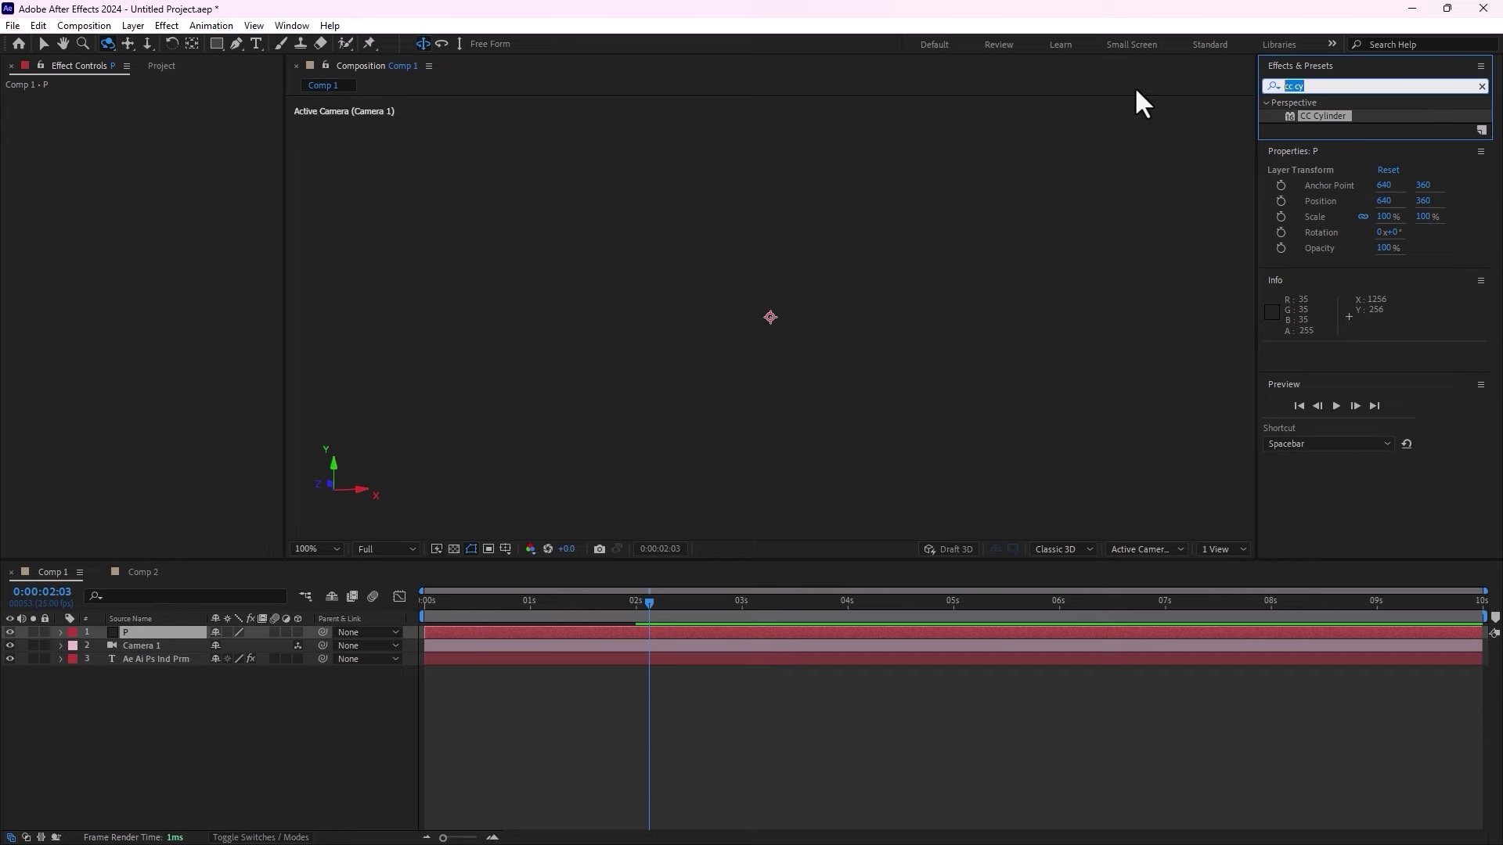
pyautogui.write('part')
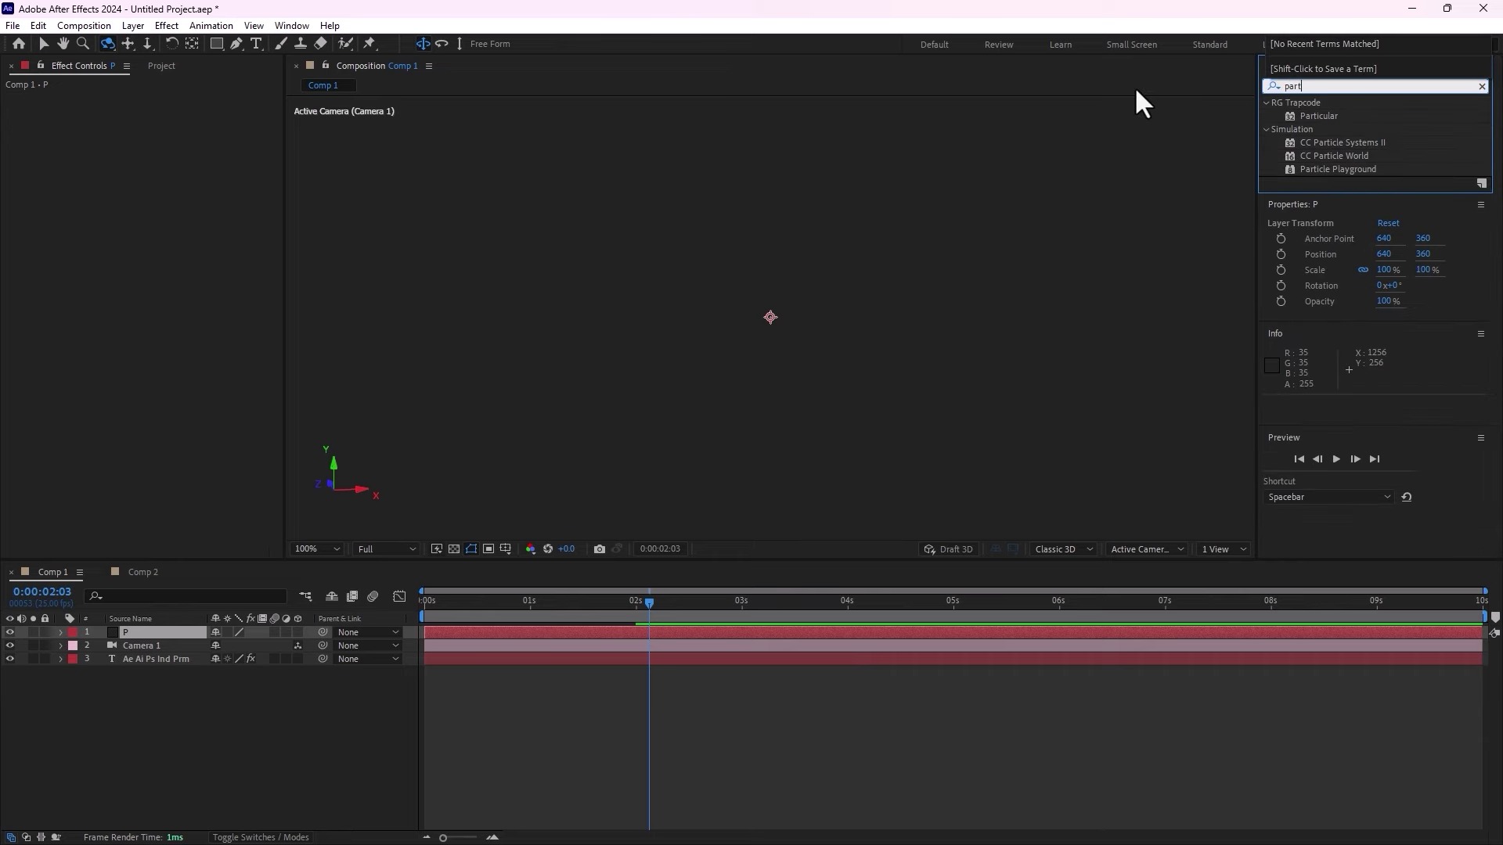
pyautogui.doubleClick(1304, 156)
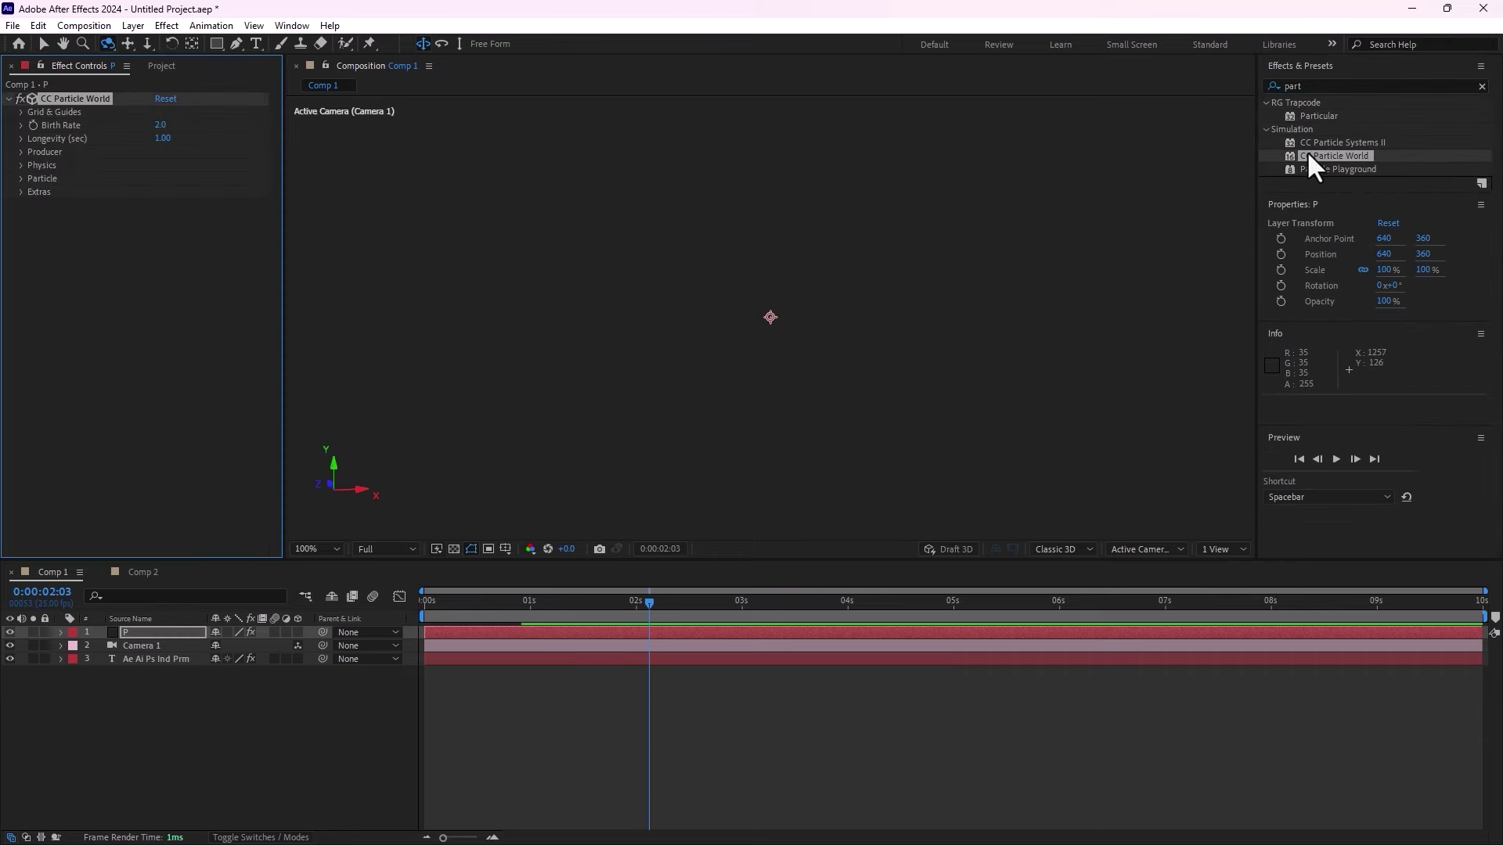
pyautogui.moveTo(596, 604); pyautogui.dragTo(665, 602)
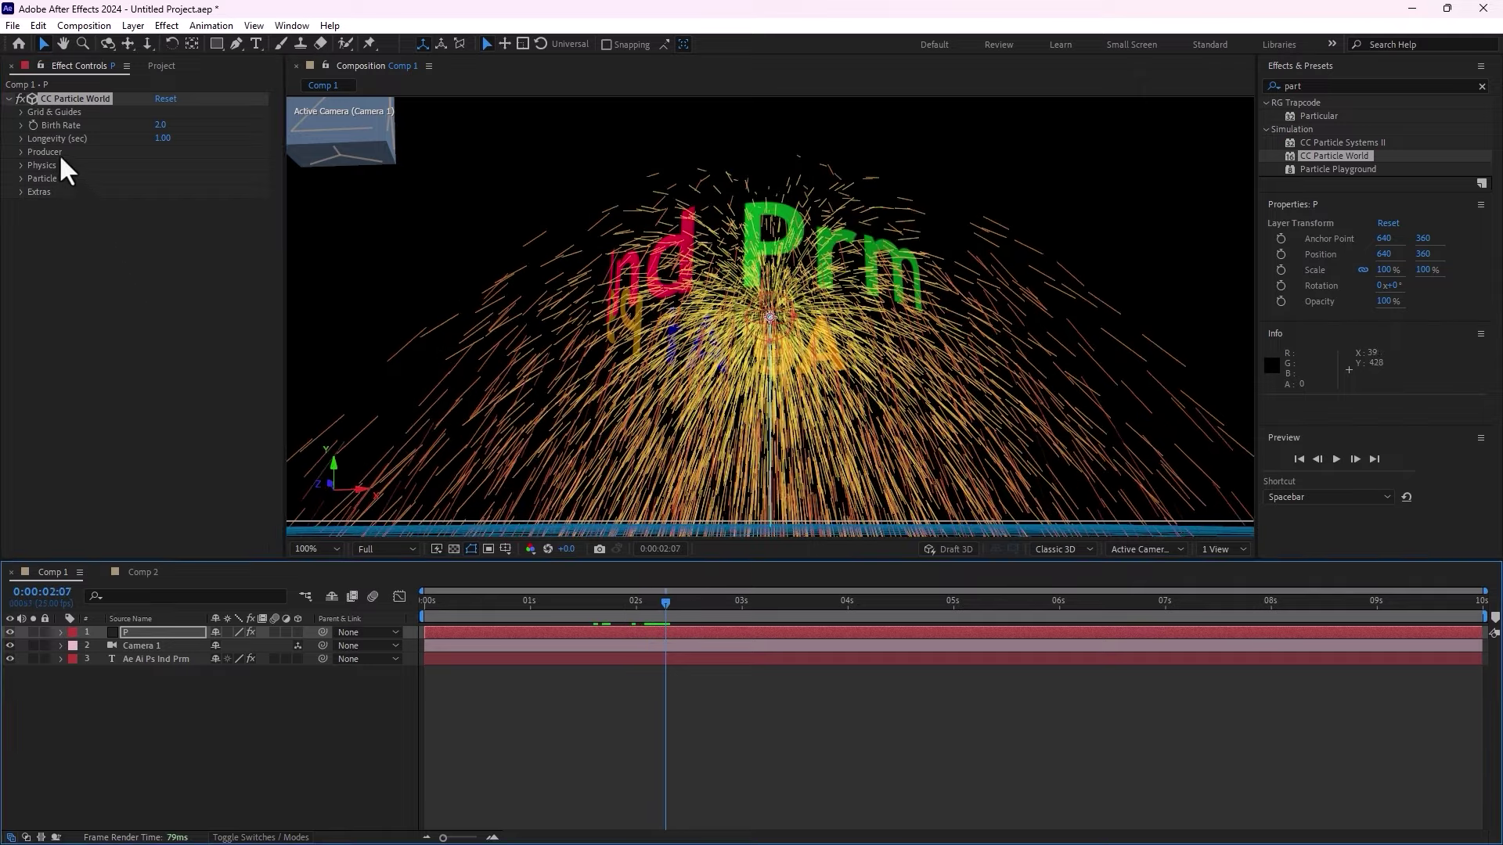
# Set CC Particle World gravity to 0 and Grid Position to World.
pyautogui.click(21, 166)
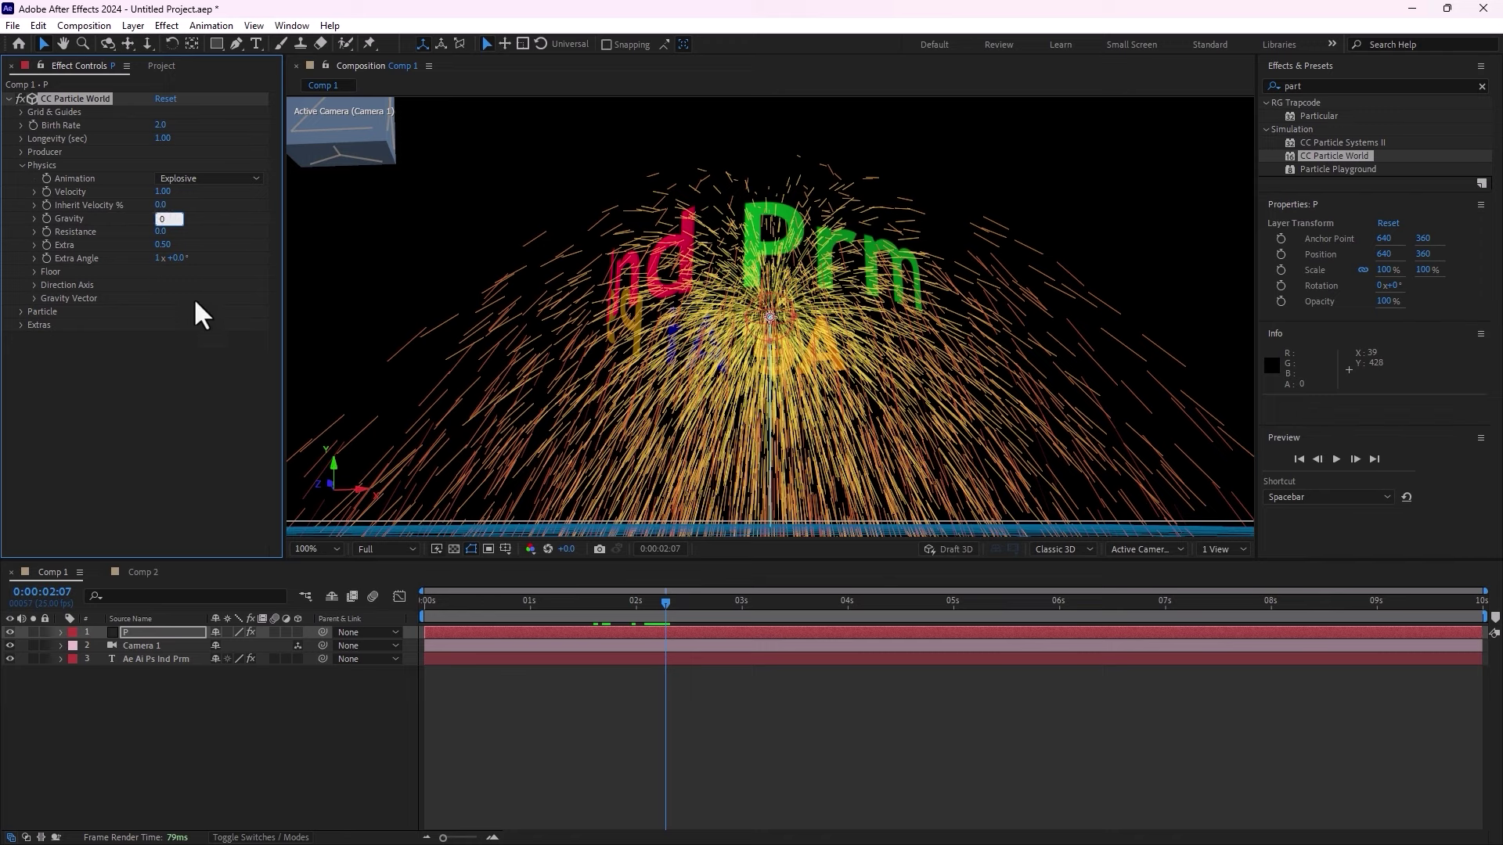
pyautogui.press('Return')
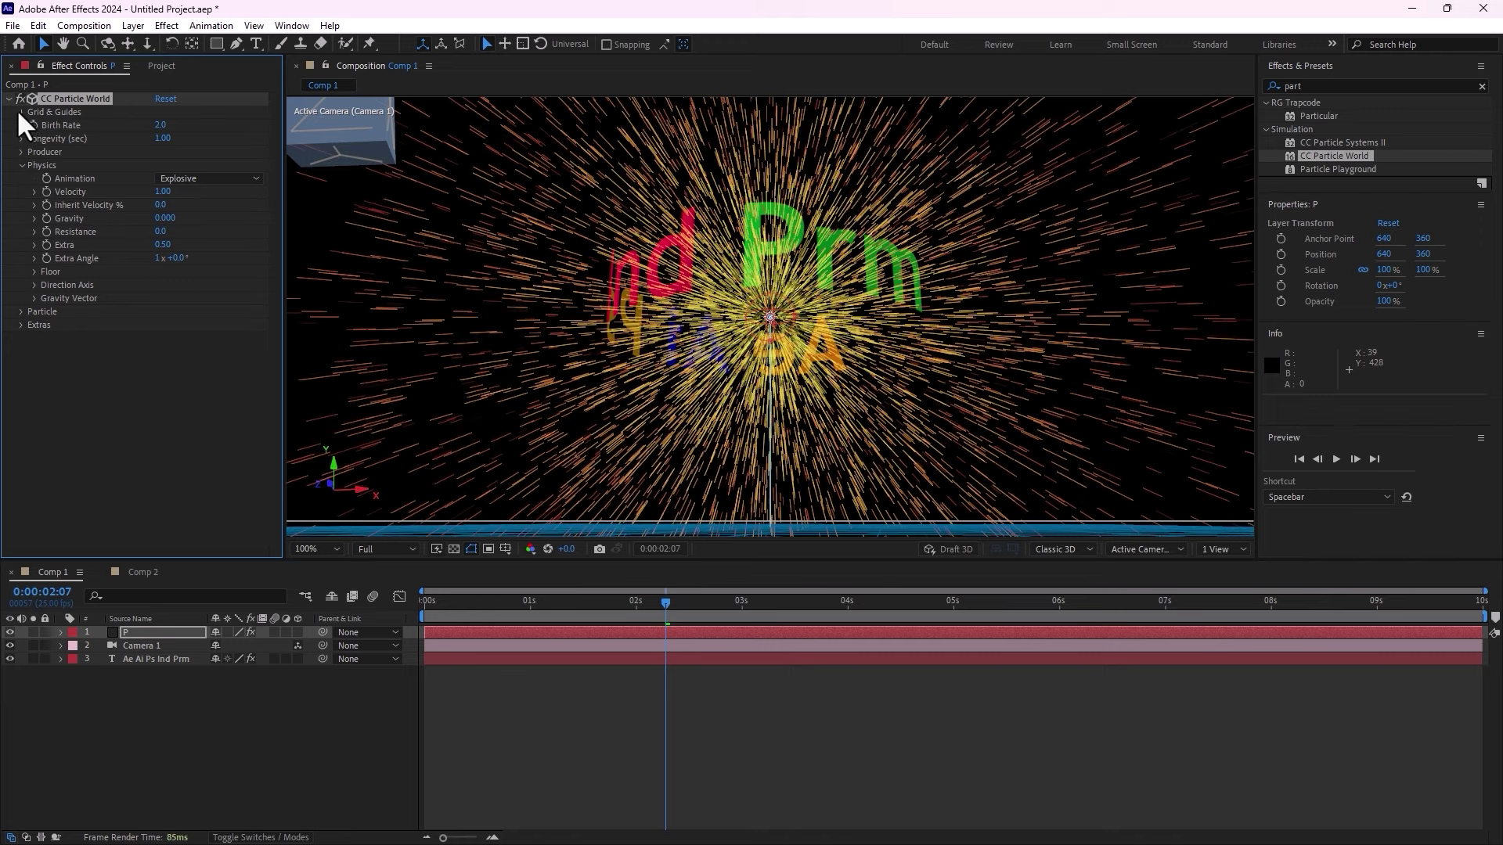
pyautogui.click(22, 112)
pyautogui.click(208, 193)
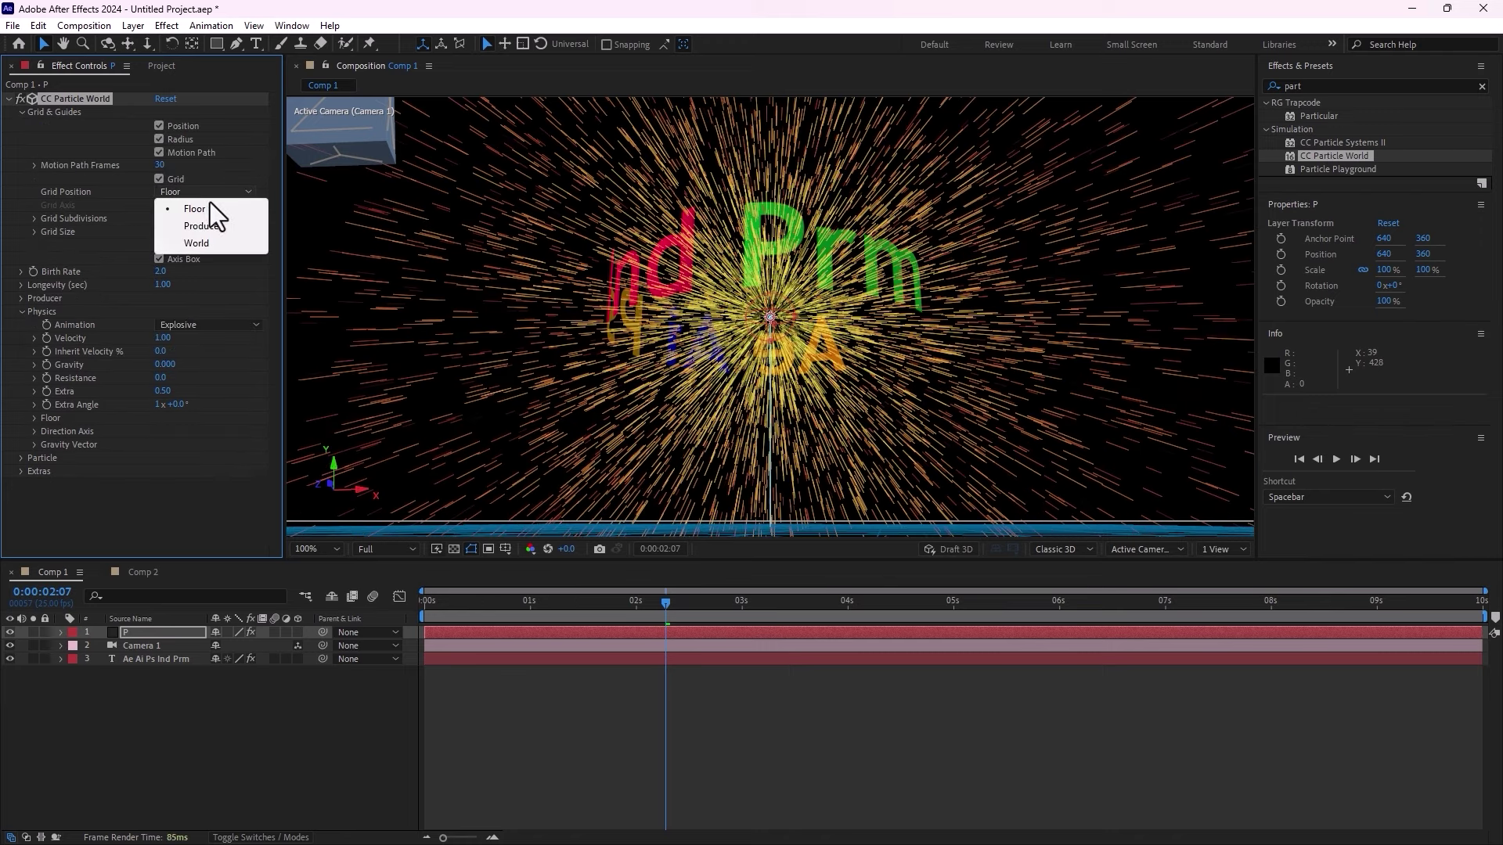
pyautogui.click(198, 243)
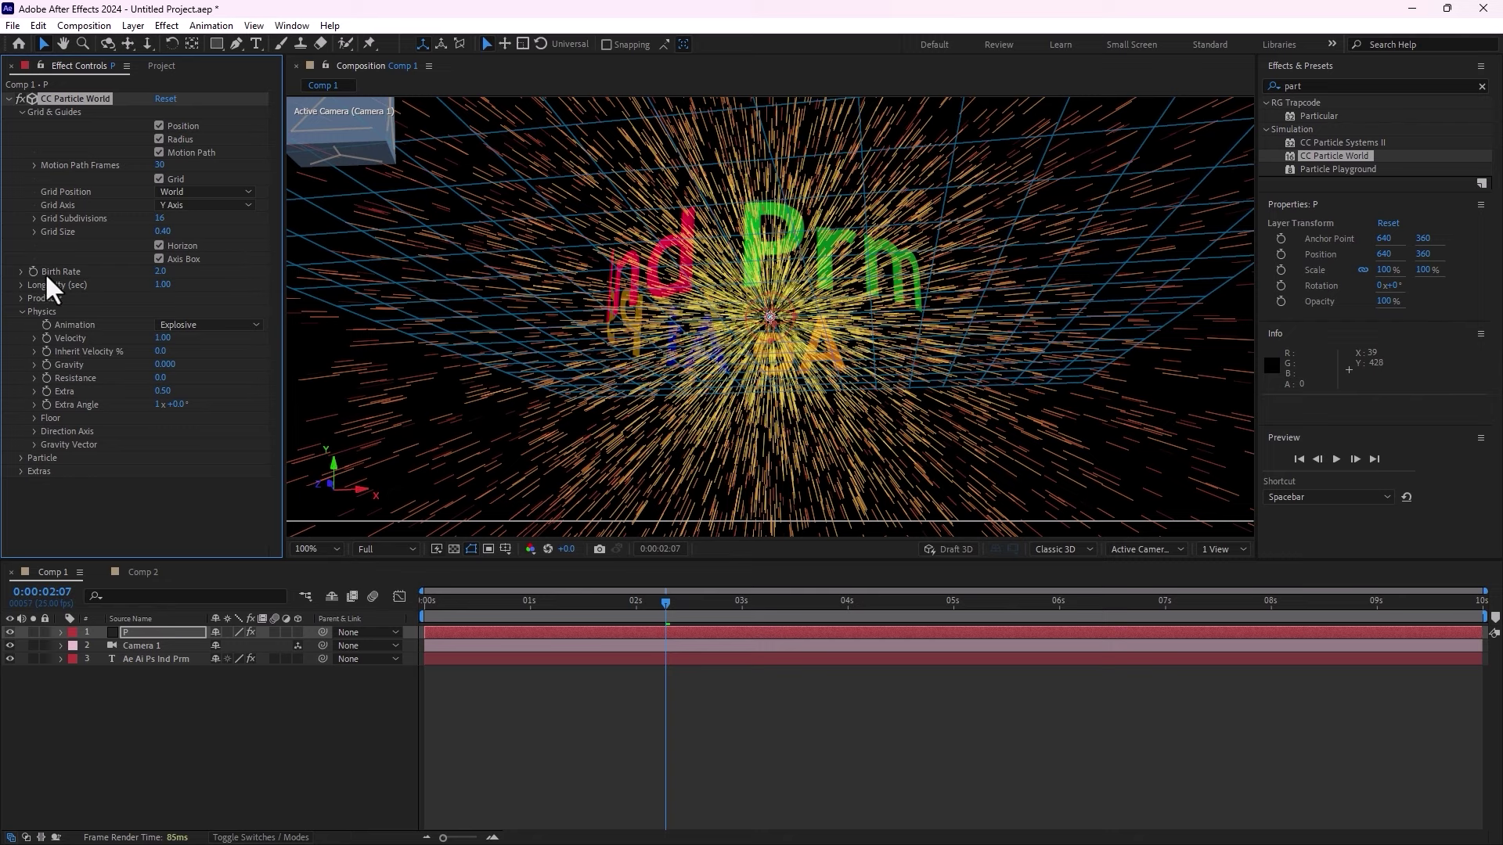
# Change the Particle Type to Faded Sphere after briefly trying Star.
pyautogui.click(18, 460)
pyautogui.scroll(-3, 19, 470)
pyautogui.click(192, 351)
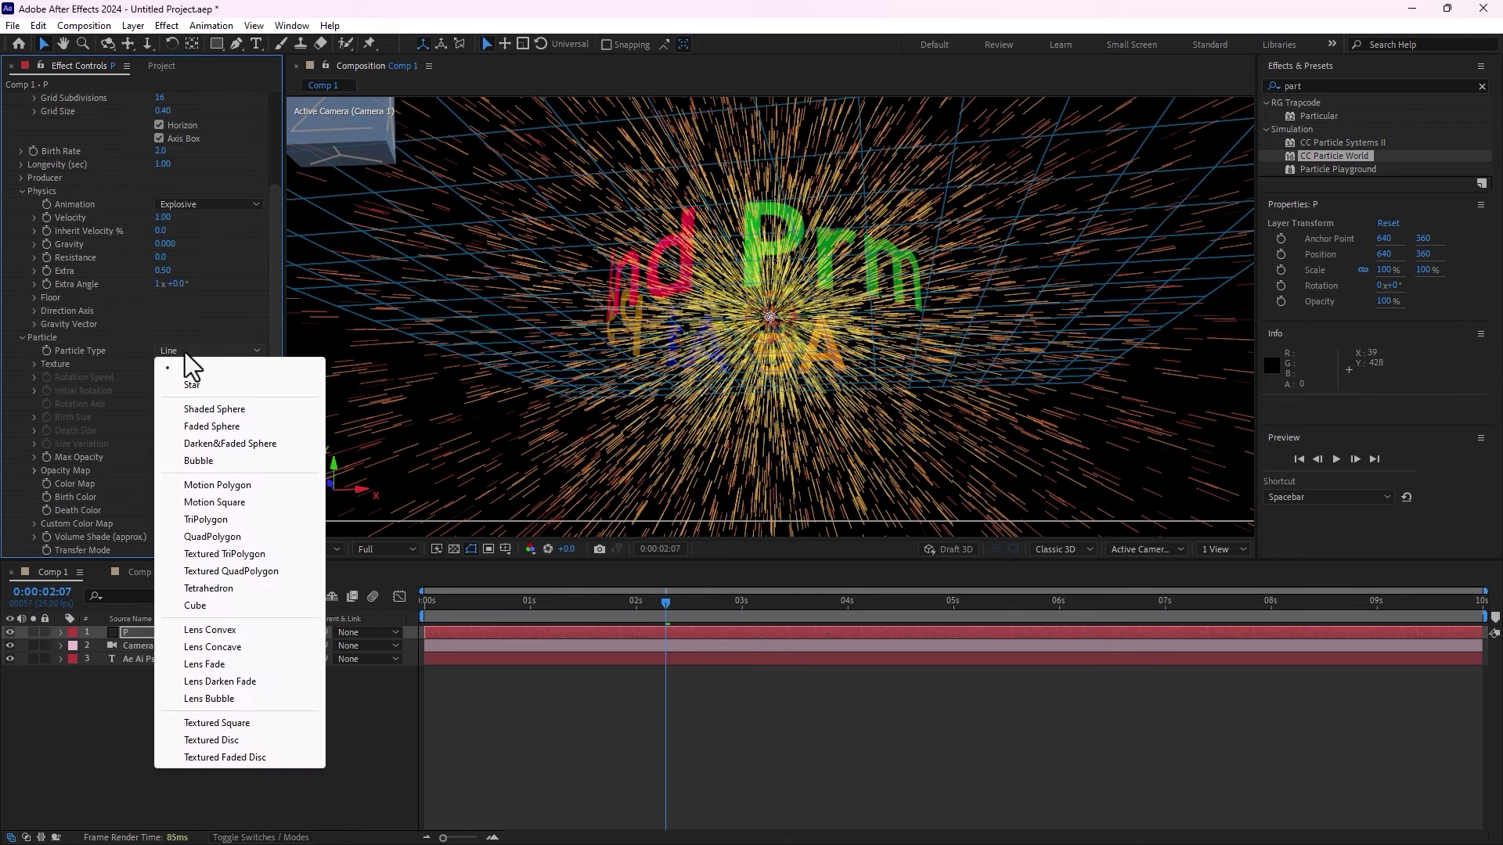
pyautogui.click(196, 385)
pyautogui.click(201, 351)
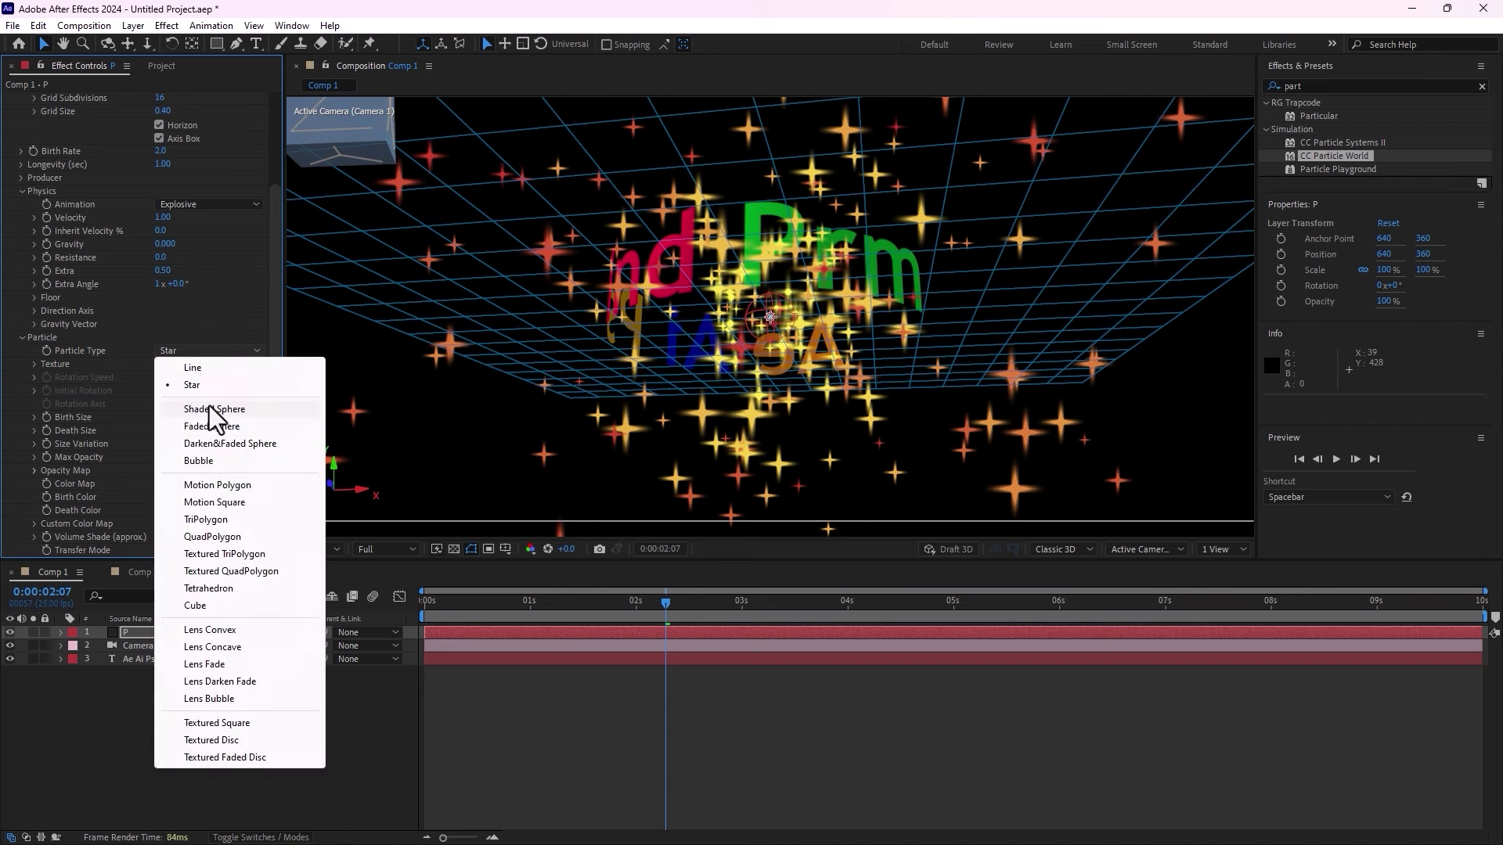
pyautogui.click(223, 426)
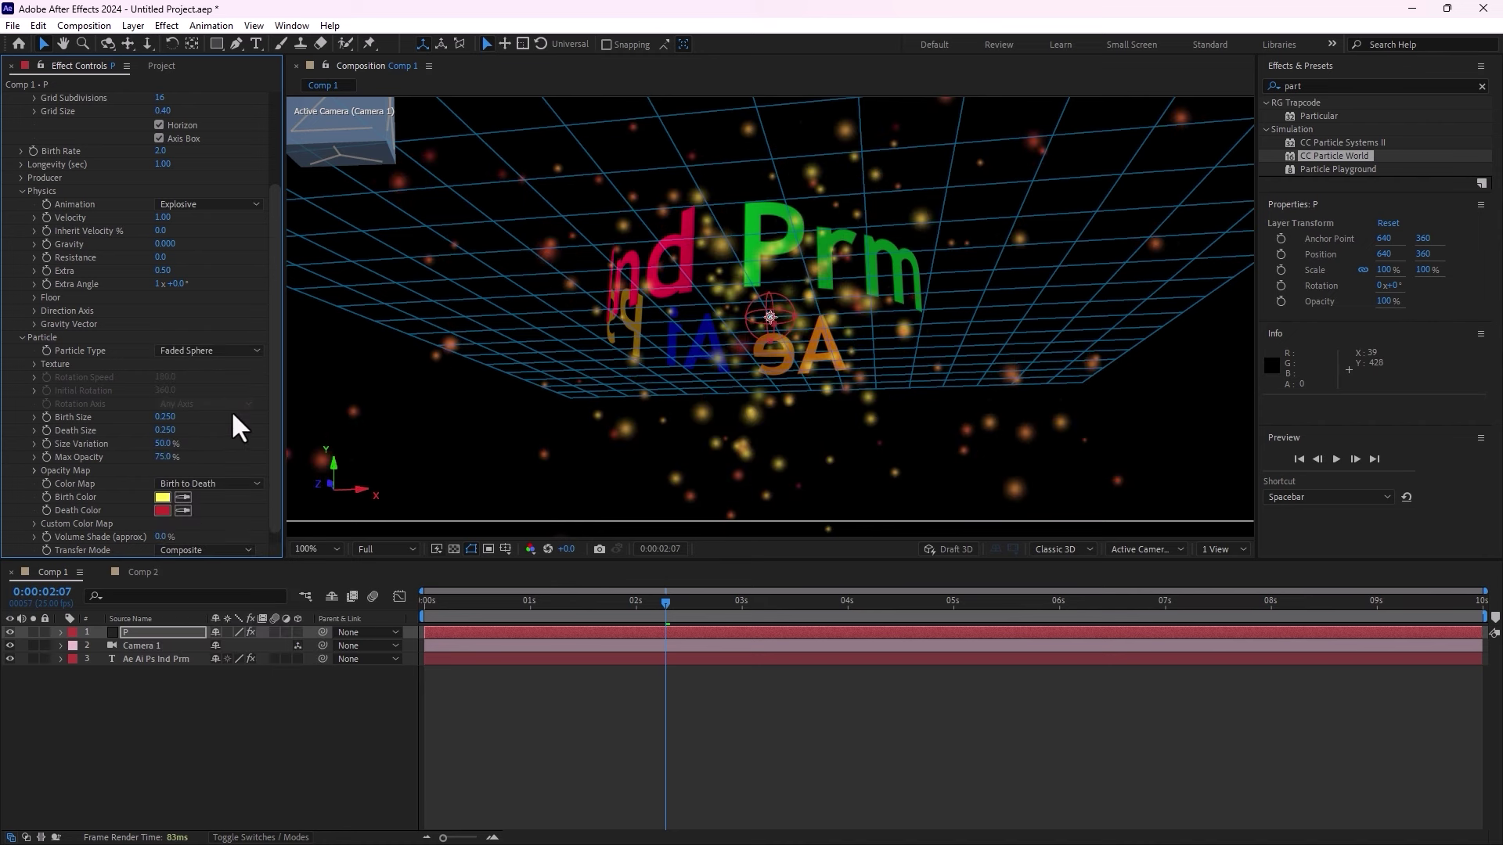
# Orbit the camera around the ring of text and preview the animation.
pyautogui.click(108, 43)
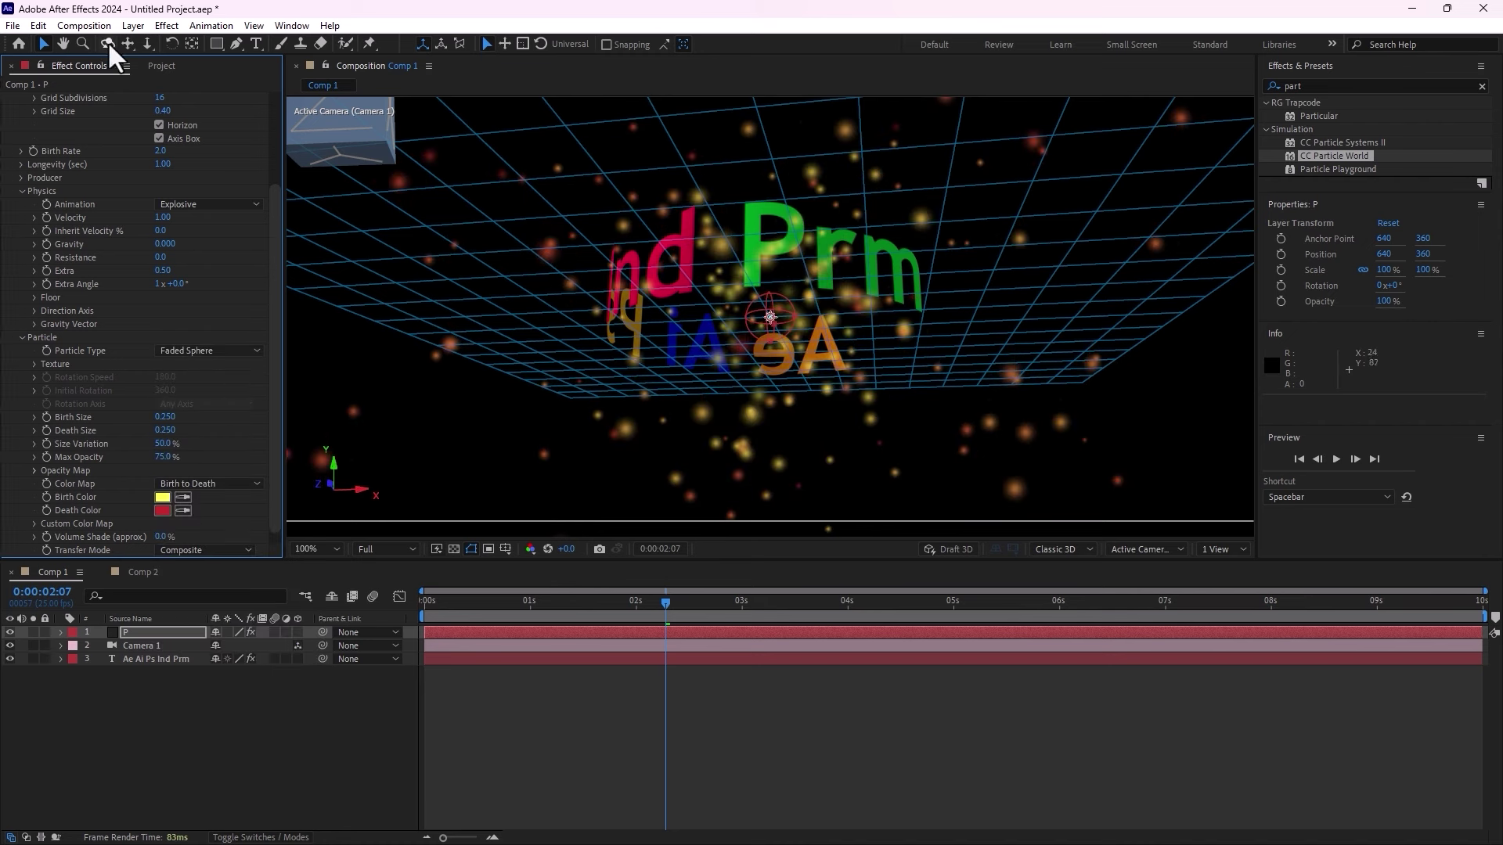
pyautogui.click(651, 245)
pyautogui.moveTo(651, 245); pyautogui.dragTo(796, 264)
pyautogui.press('space')
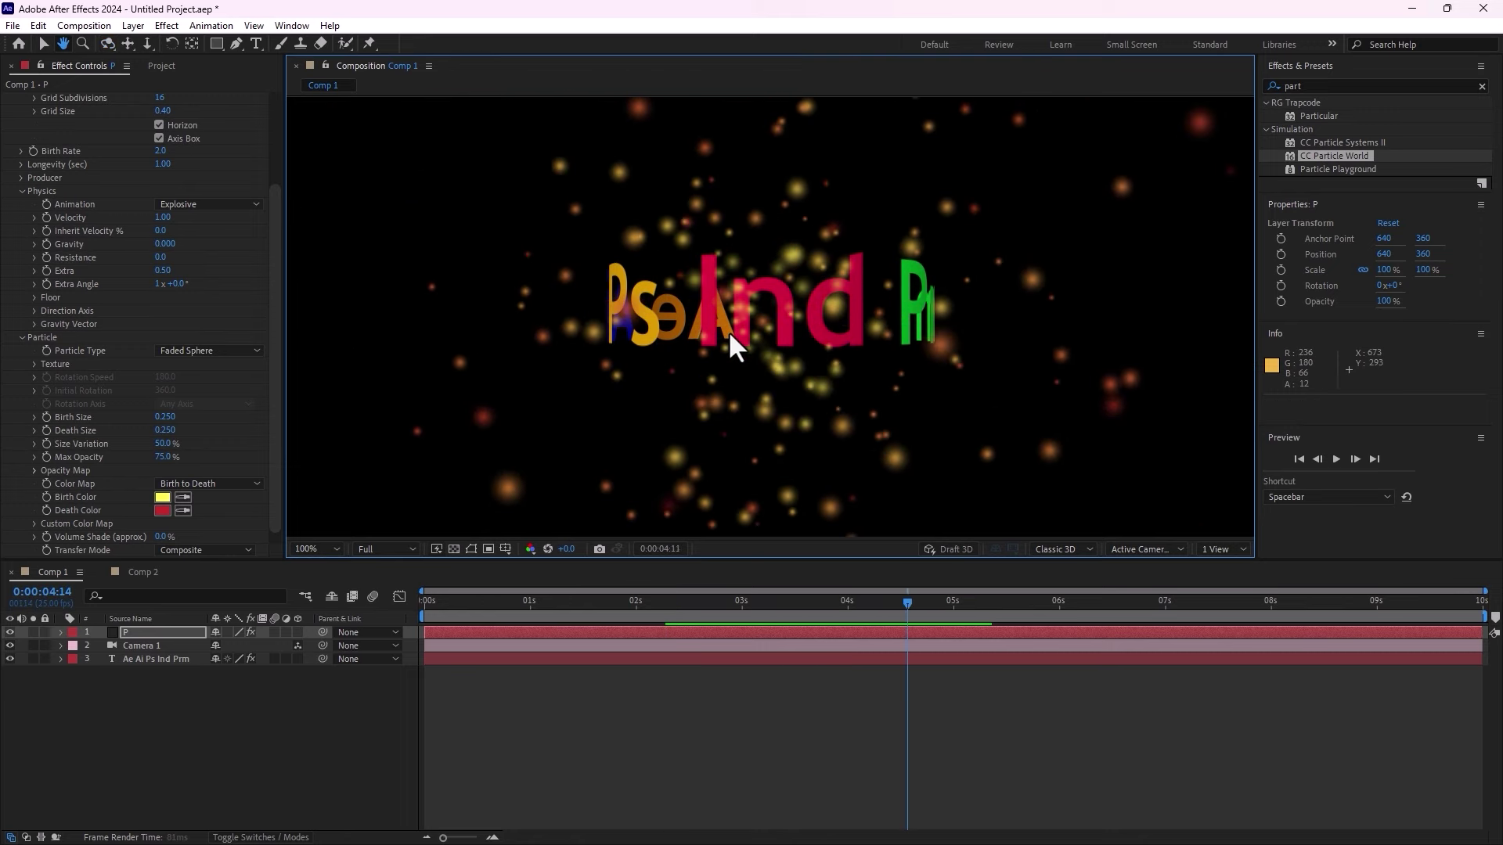
pyautogui.press('super')
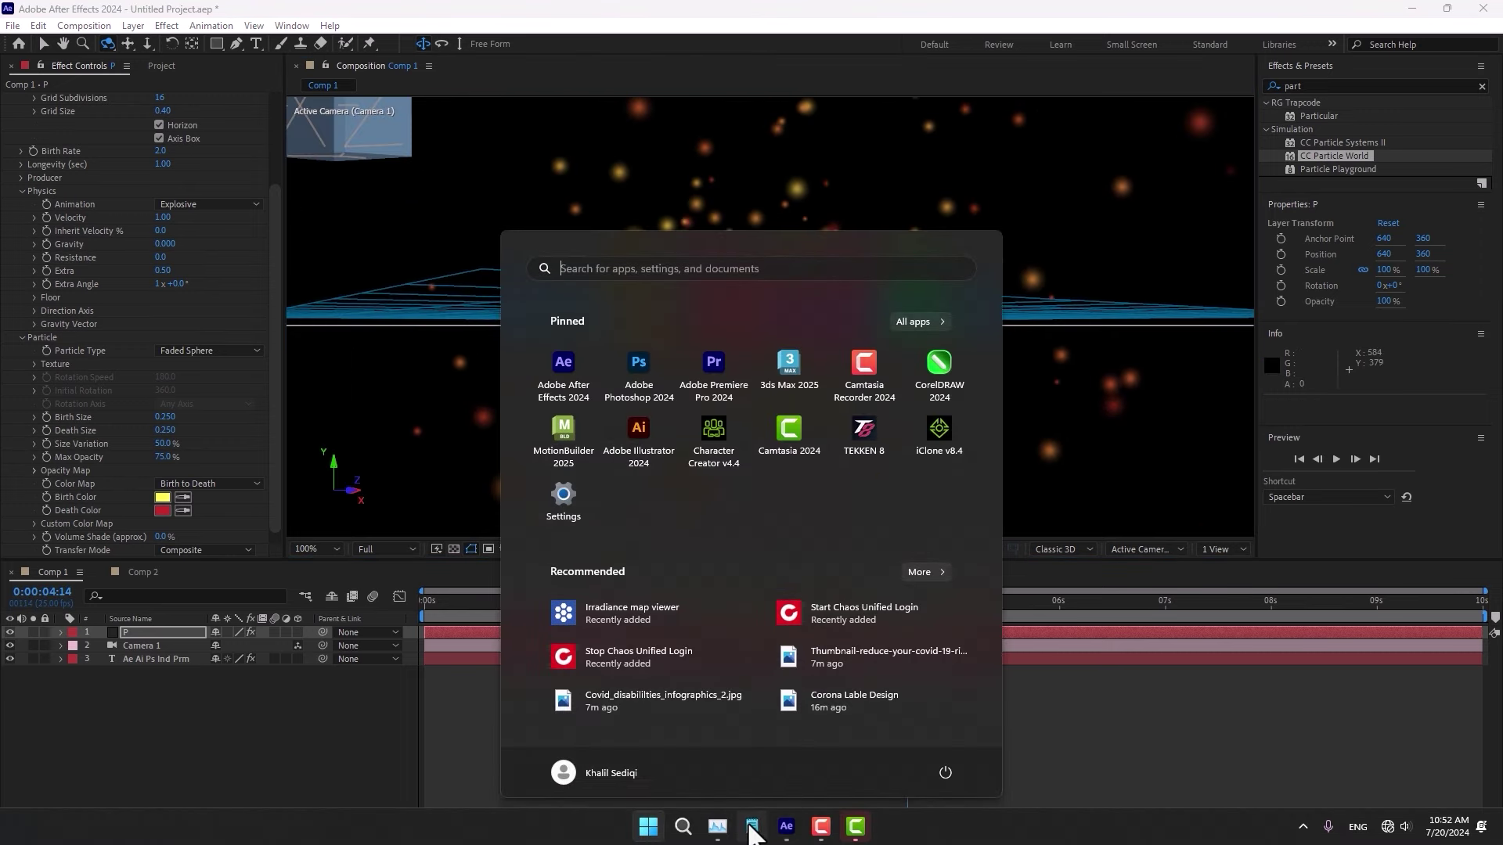
# Check the Notepad effect list, then add a new black solid layer.
pyautogui.click(750, 826)
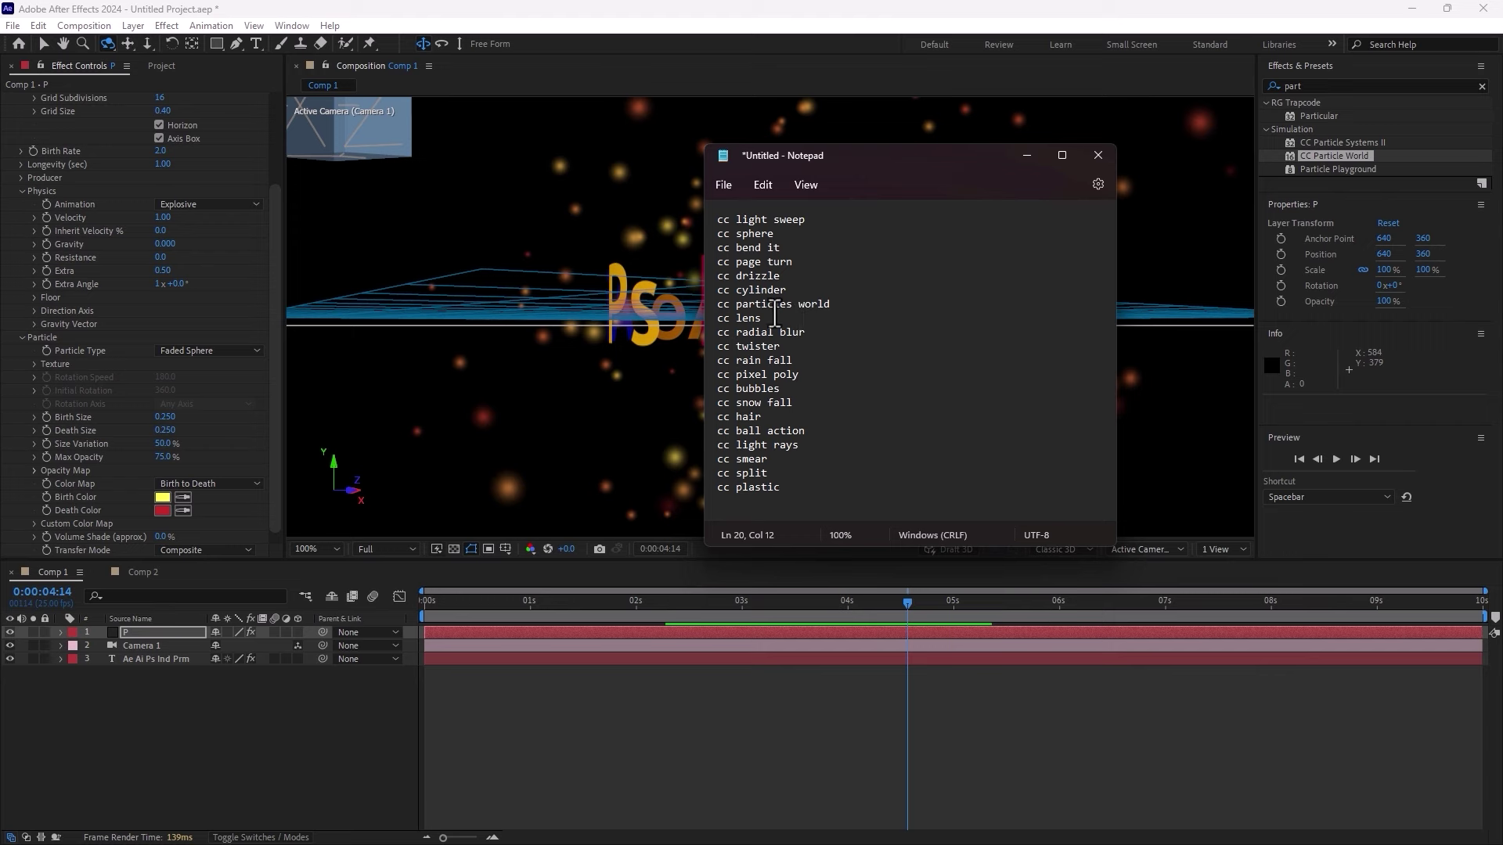
pyautogui.click(869, 11)
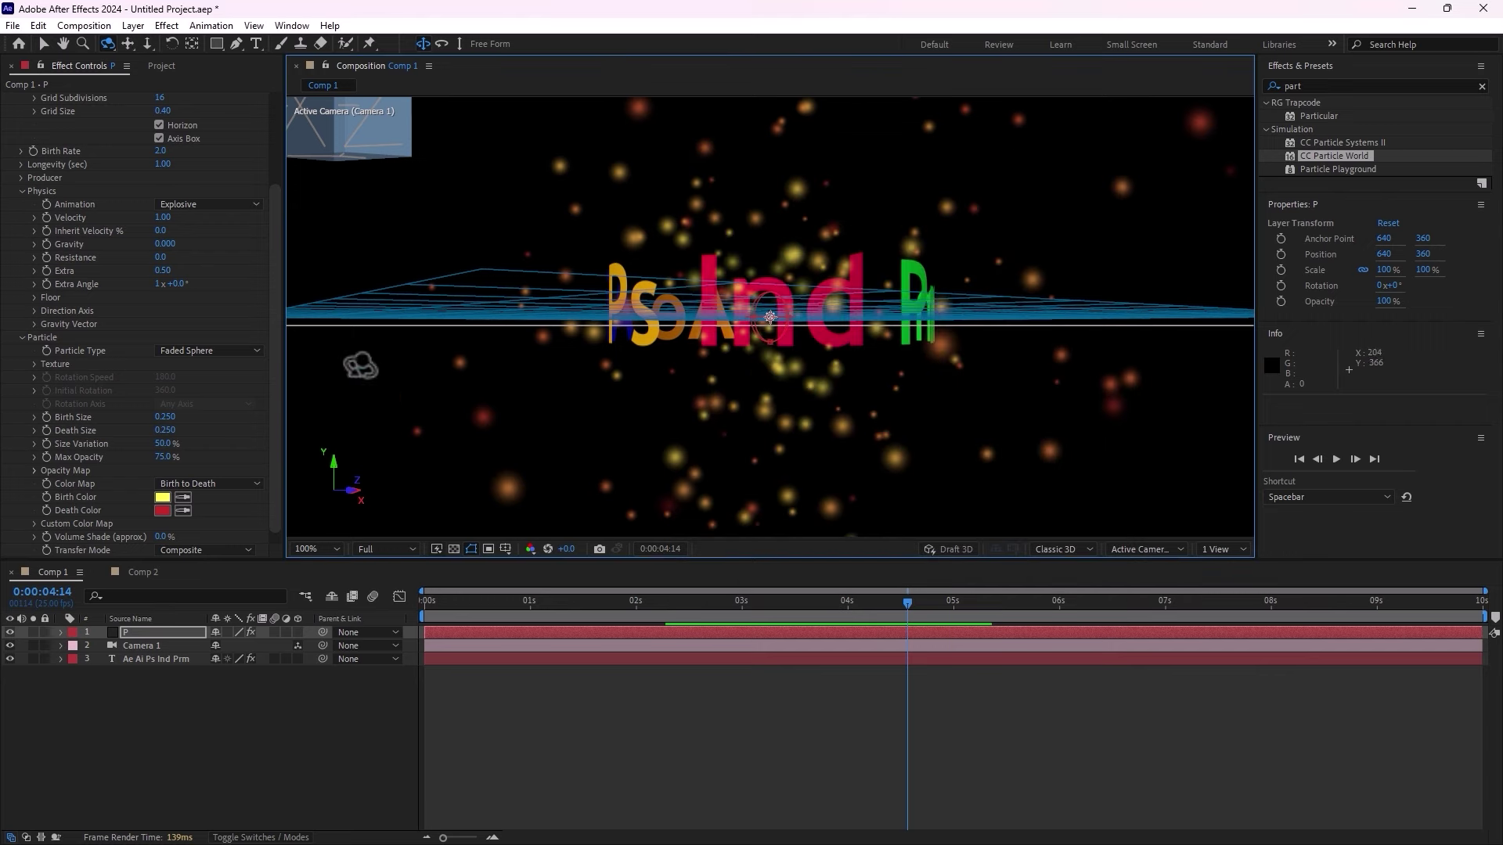
pyautogui.rightClick(165, 735)
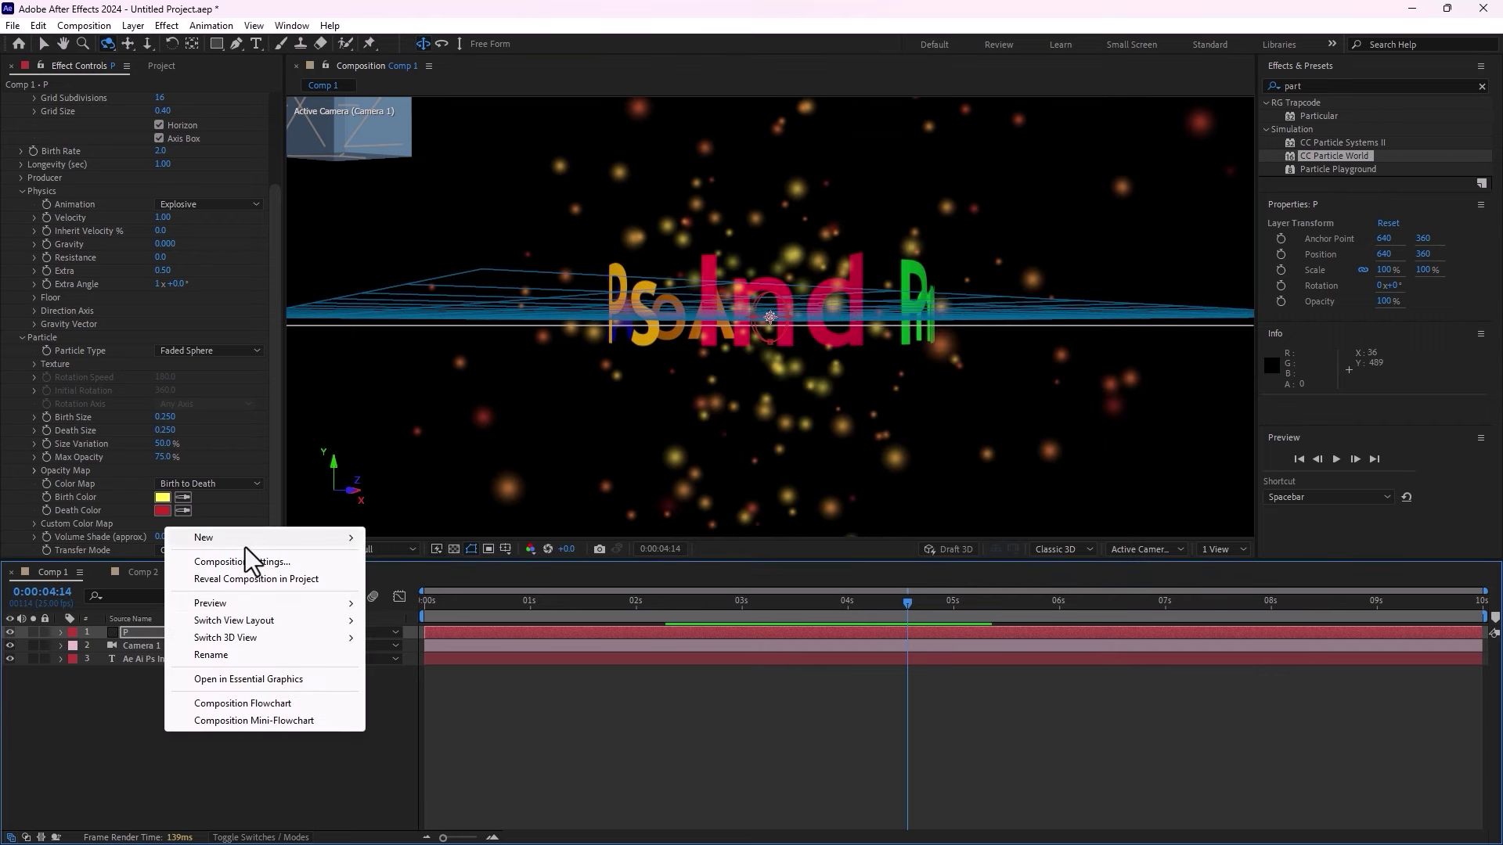
pyautogui.moveTo(336, 540)
pyautogui.click(433, 580)
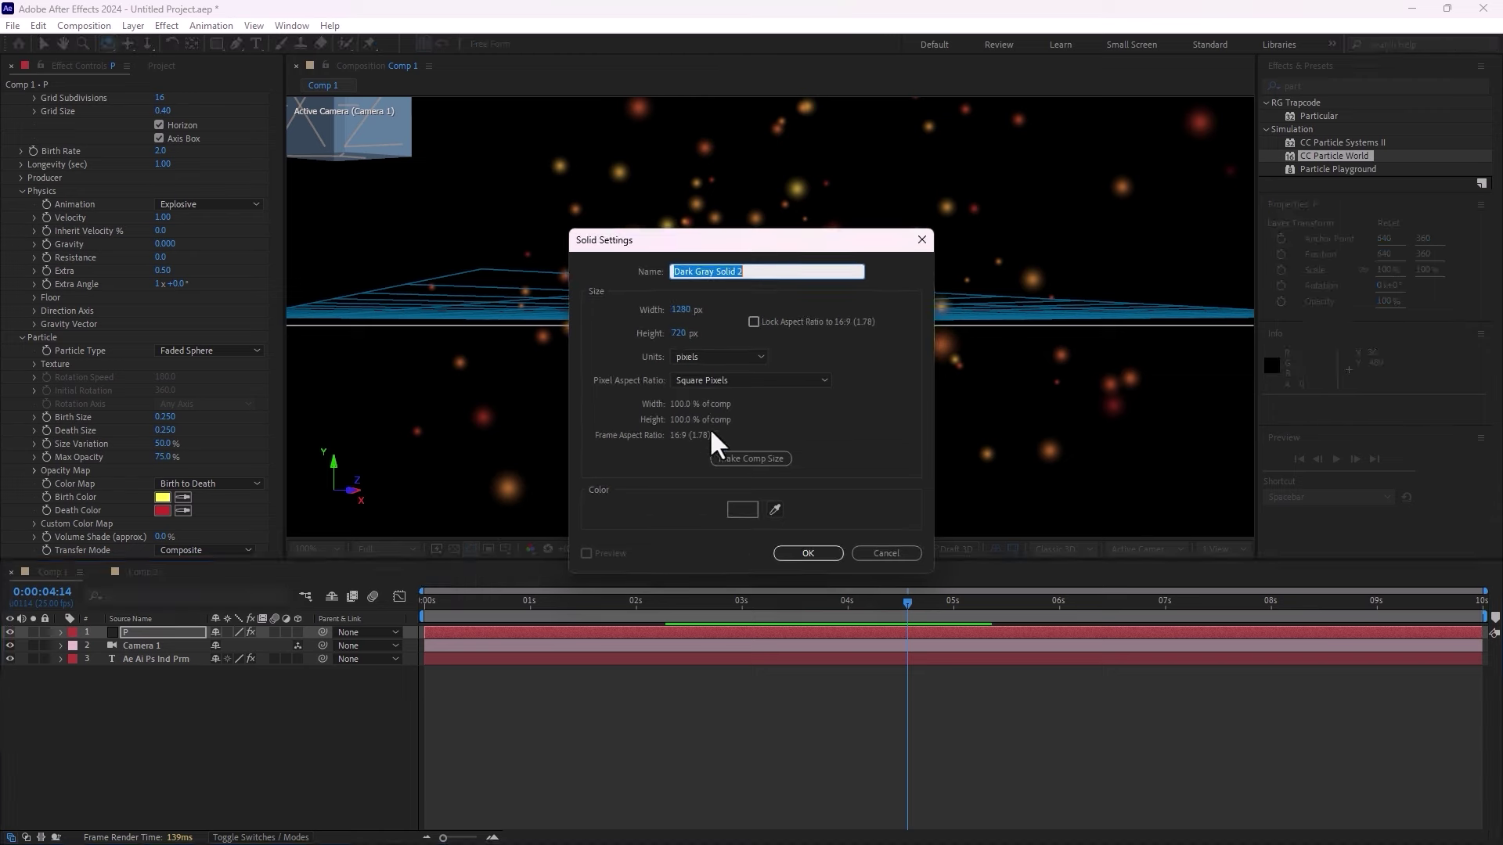
pyautogui.click(742, 510)
pyautogui.click(1072, 293)
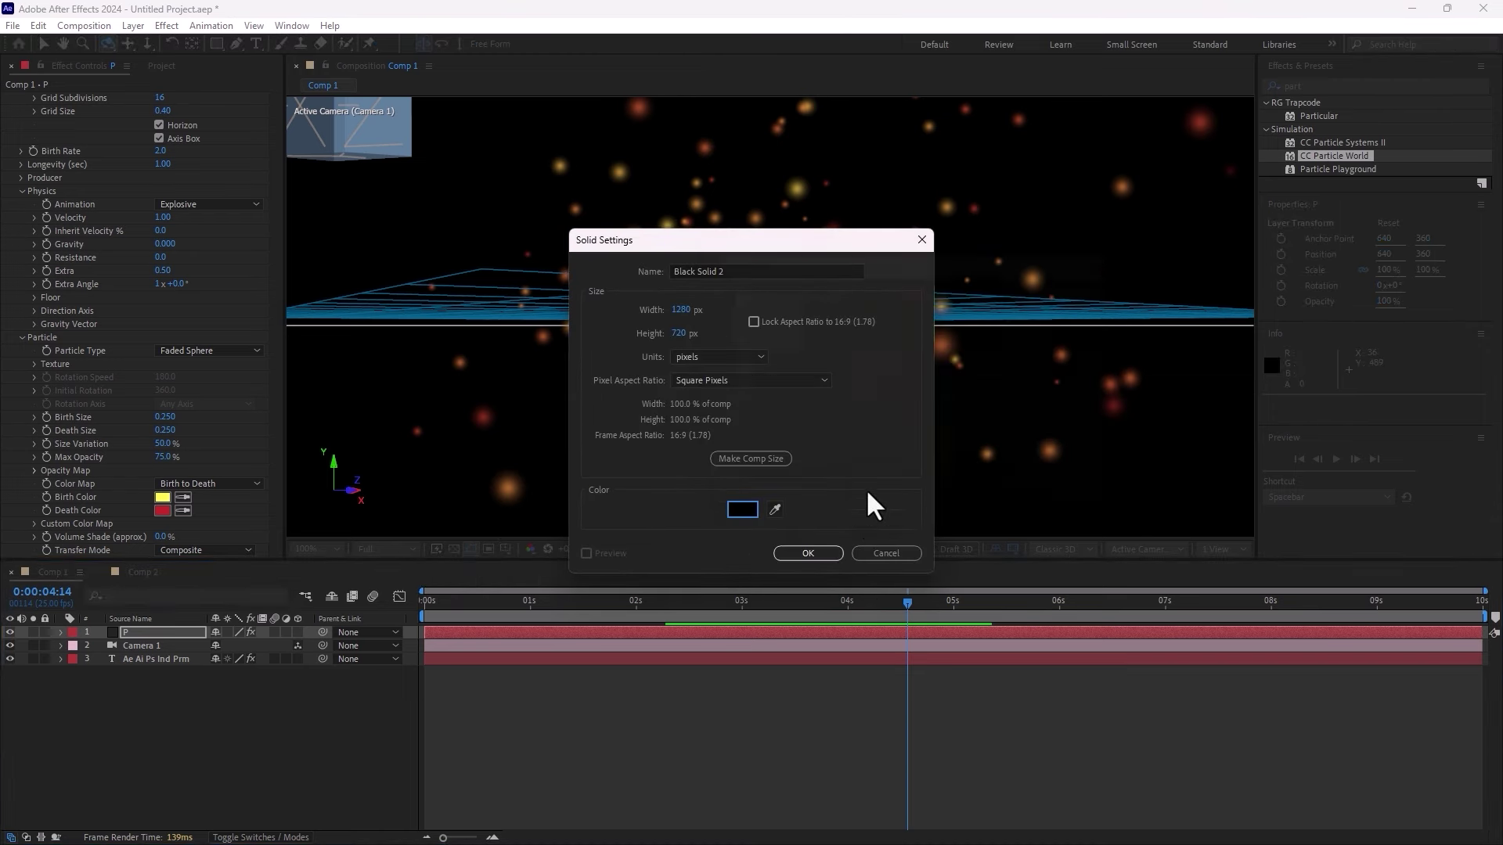
pyautogui.click(808, 553)
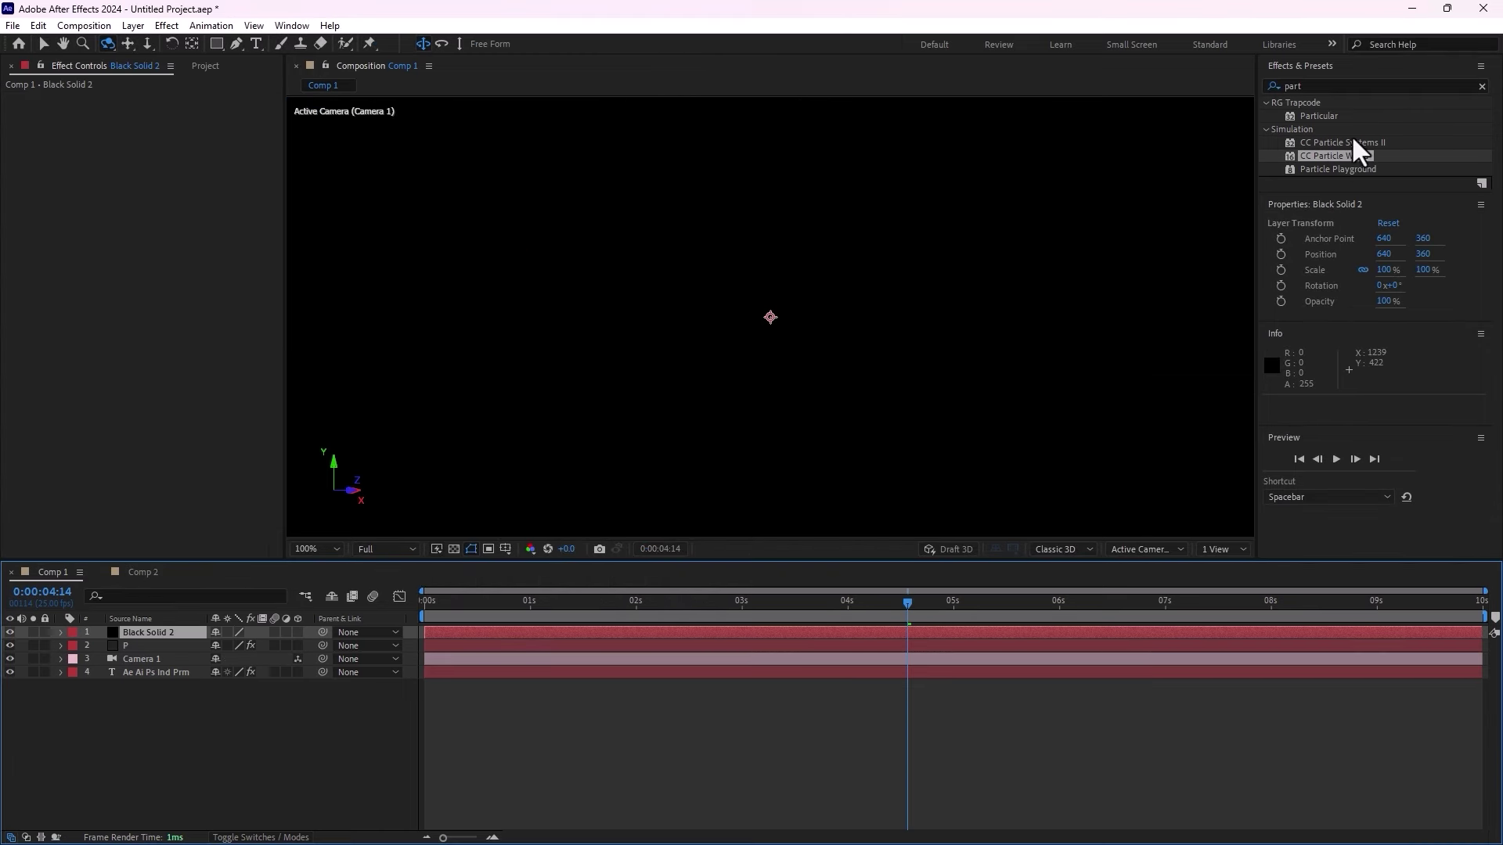
# Search 'cc len' and apply CC Lens to the black solid.
pyautogui.click(1346, 84)
pyautogui.doubleClick(1347, 83)
pyautogui.write('cc')
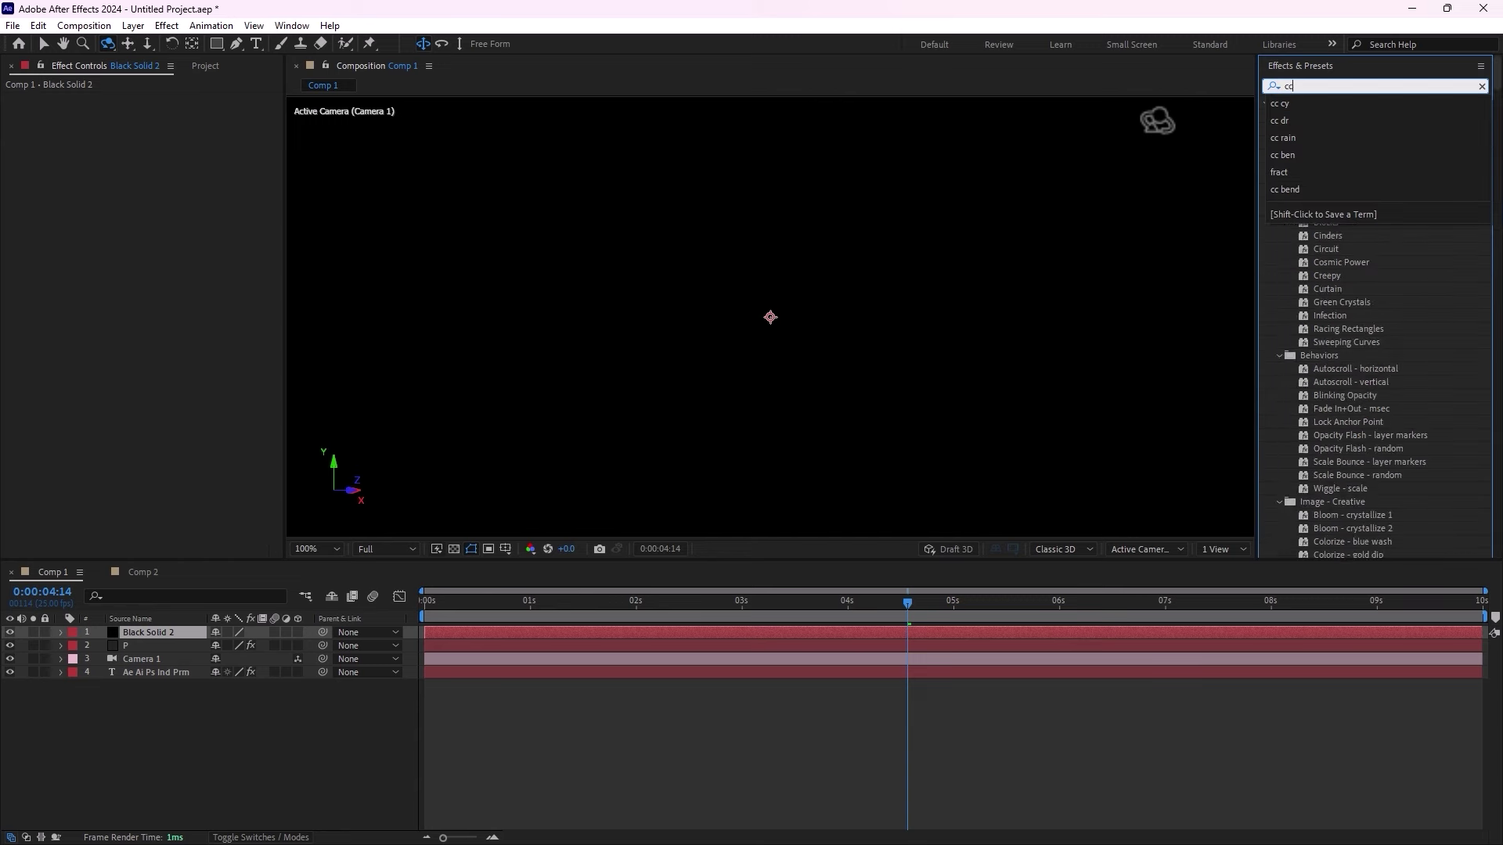
pyautogui.write(' len')
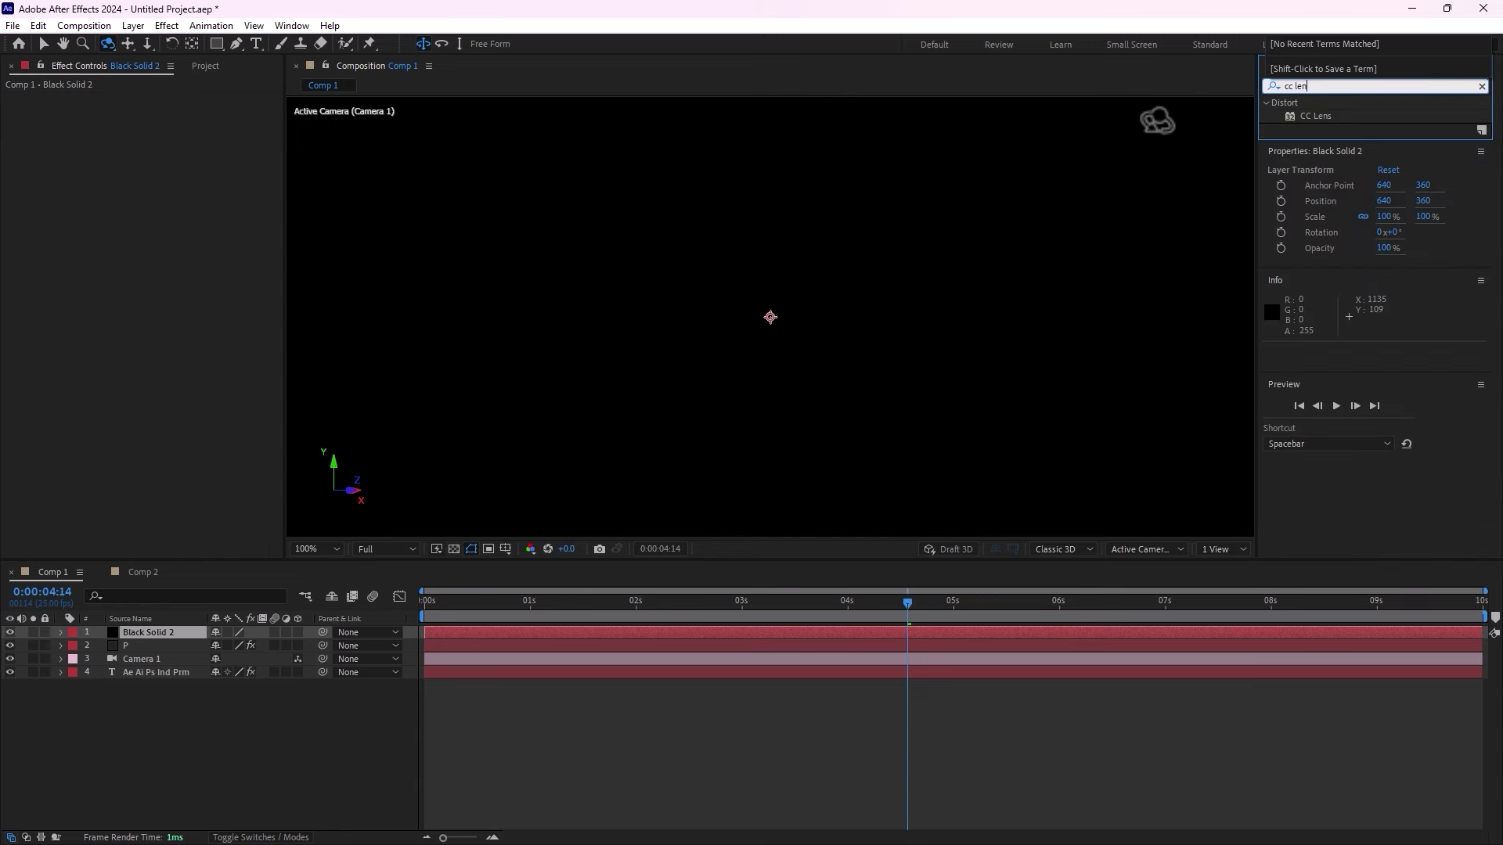
pyautogui.doubleClick(1316, 116)
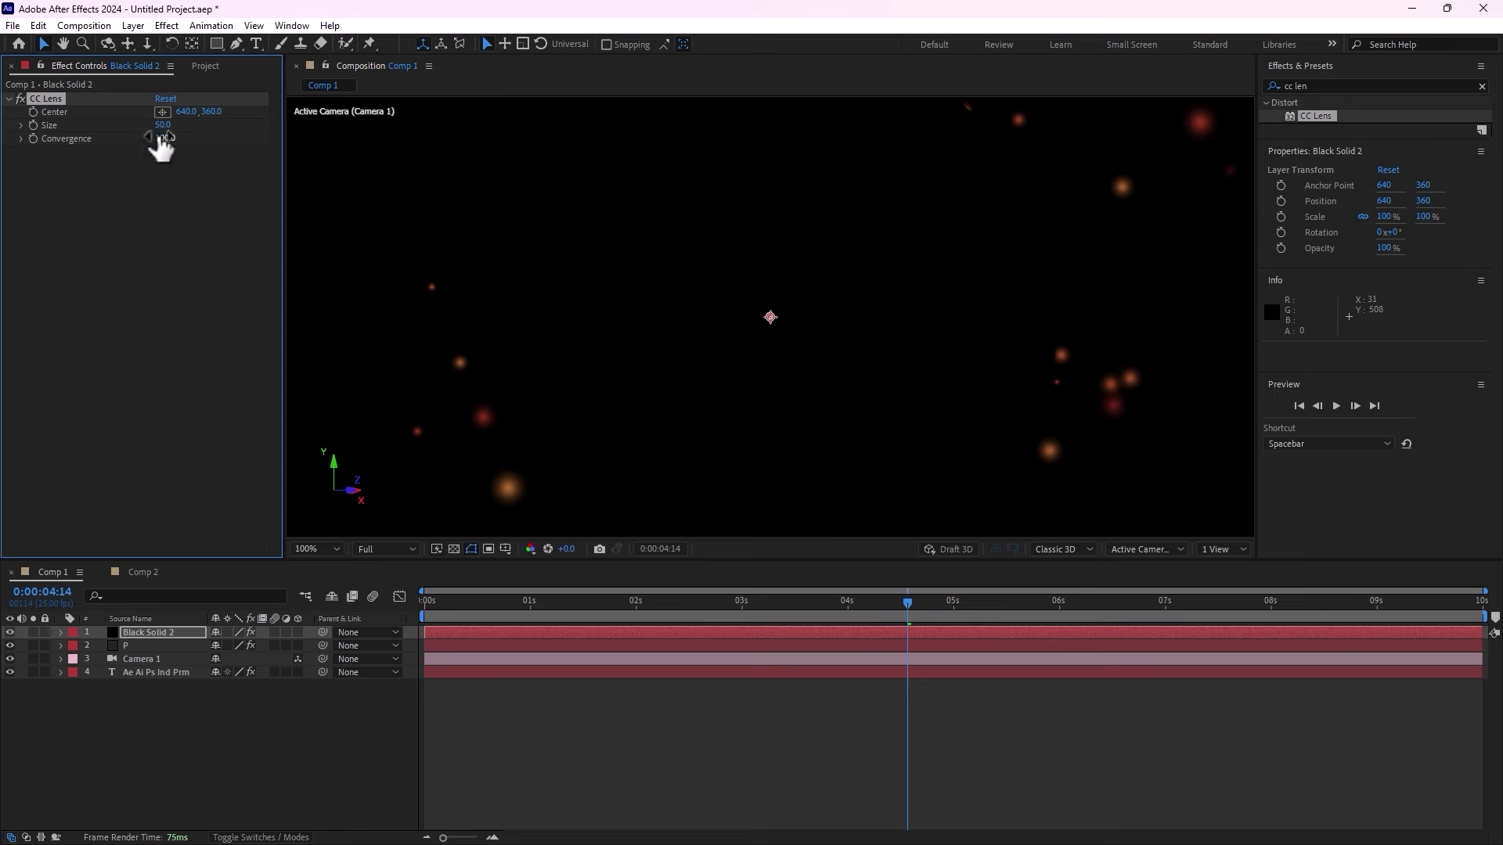
# Adjust the CC Lens size, convergence and centre across the text, then delete the effect.
pyautogui.moveTo(165, 133)
pyautogui.mouseDown()
pyautogui.moveTo(199, 127)
pyautogui.moveTo(154, 135)
pyautogui.mouseUp()
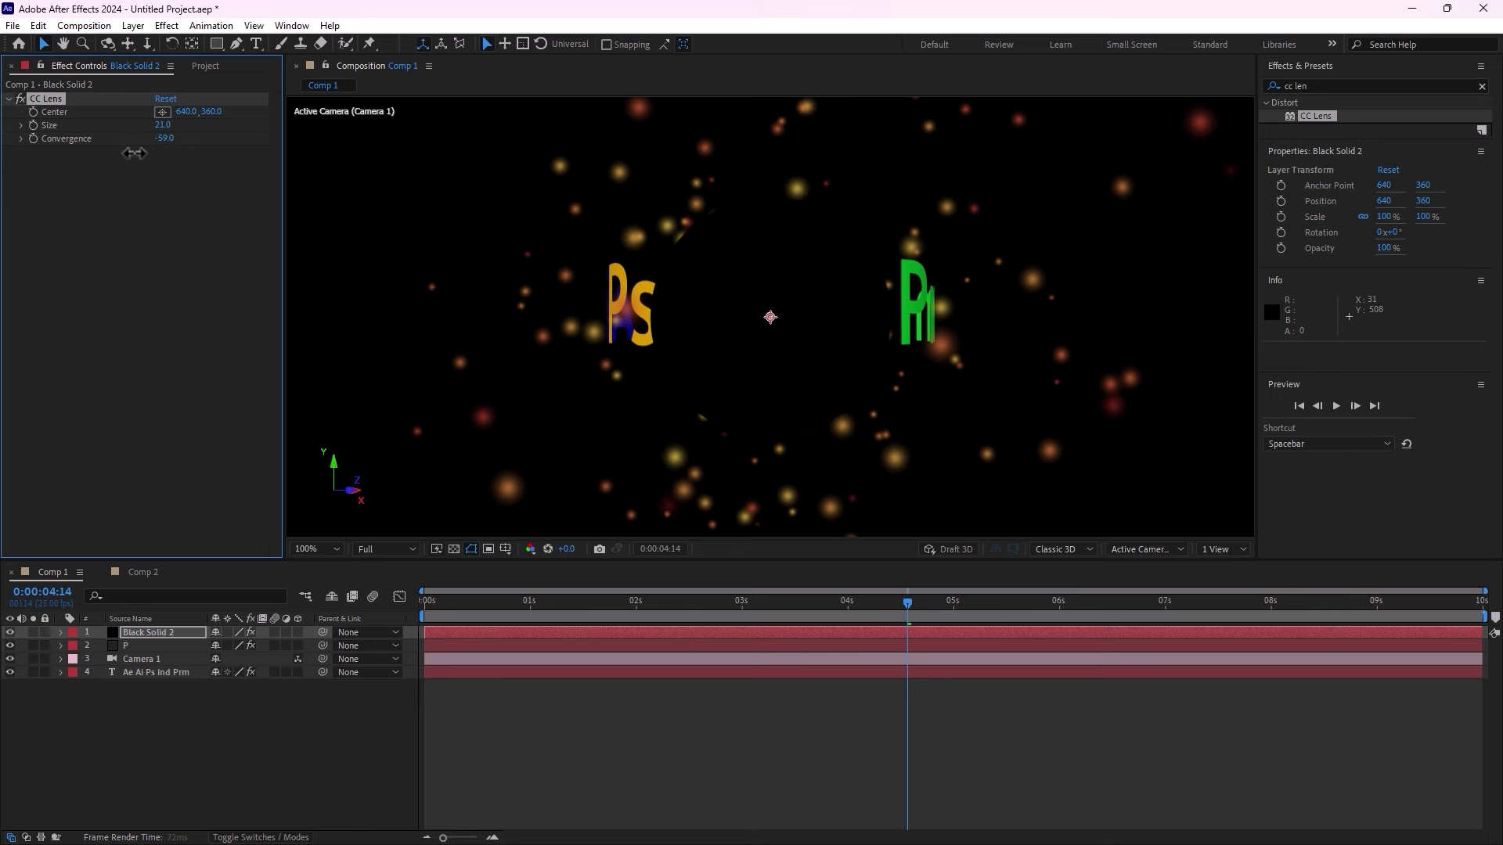
pyautogui.moveTo(107, 171)
pyautogui.mouseDown()
pyautogui.moveTo(7, 200)
pyautogui.moveTo(116, 177)
pyautogui.mouseUp()
pyautogui.click(162, 112)
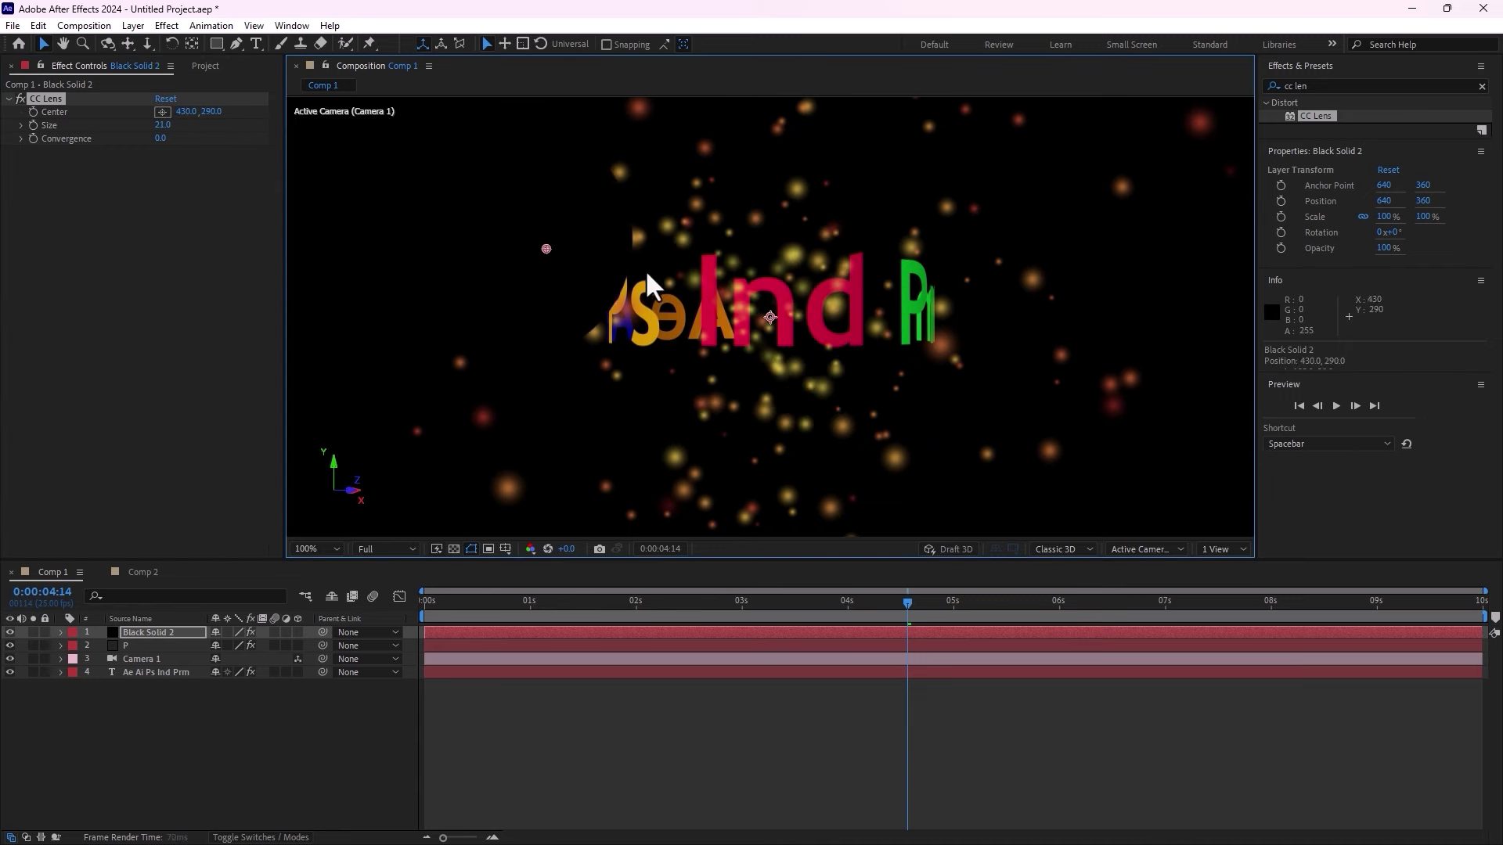
pyautogui.click(834, 265)
pyautogui.moveTo(833, 264); pyautogui.dragTo(881, 287)
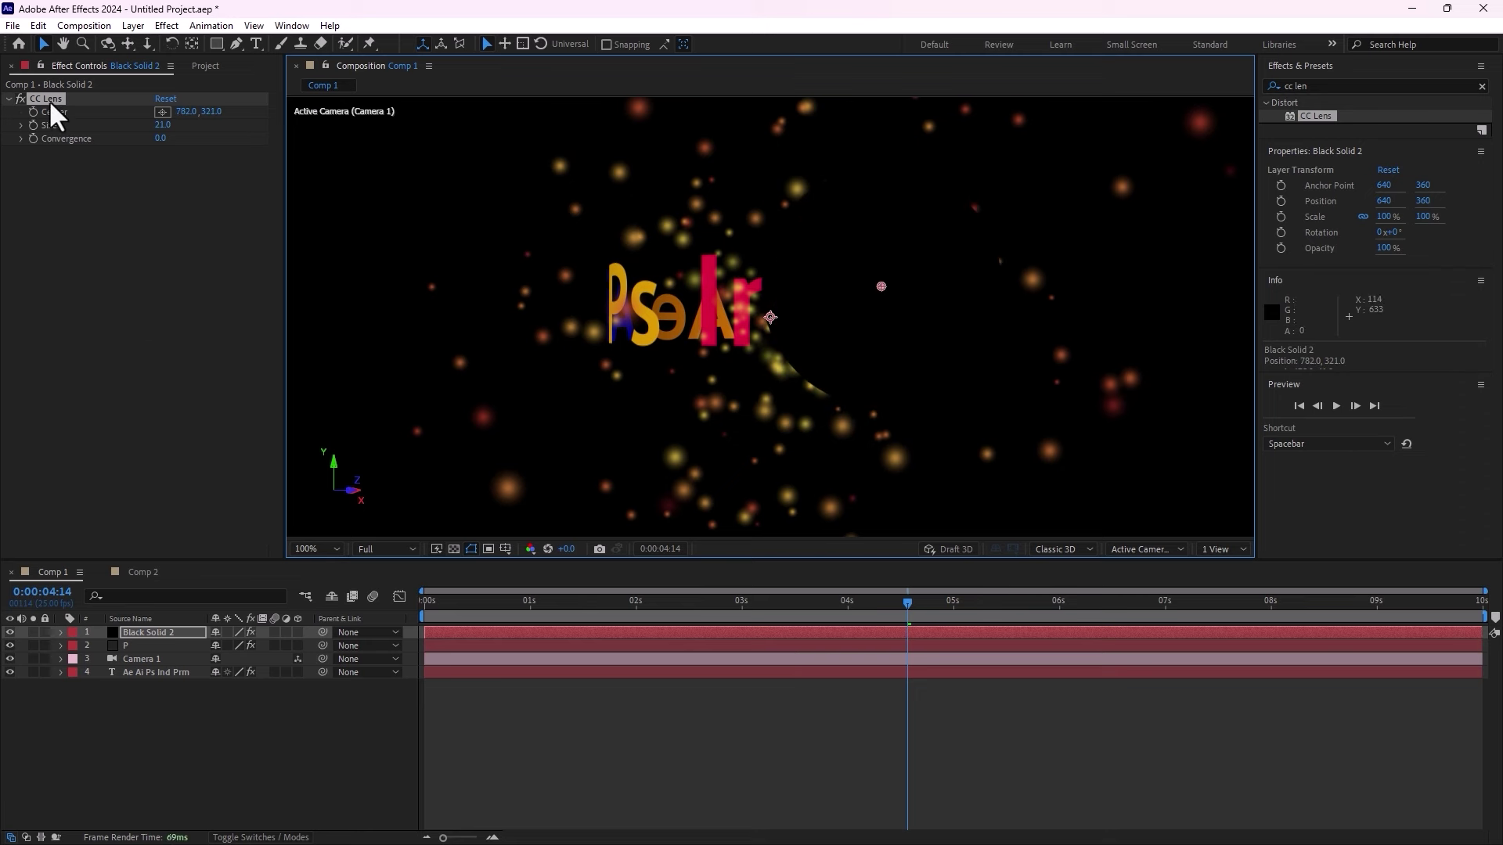
pyautogui.press('Delete')
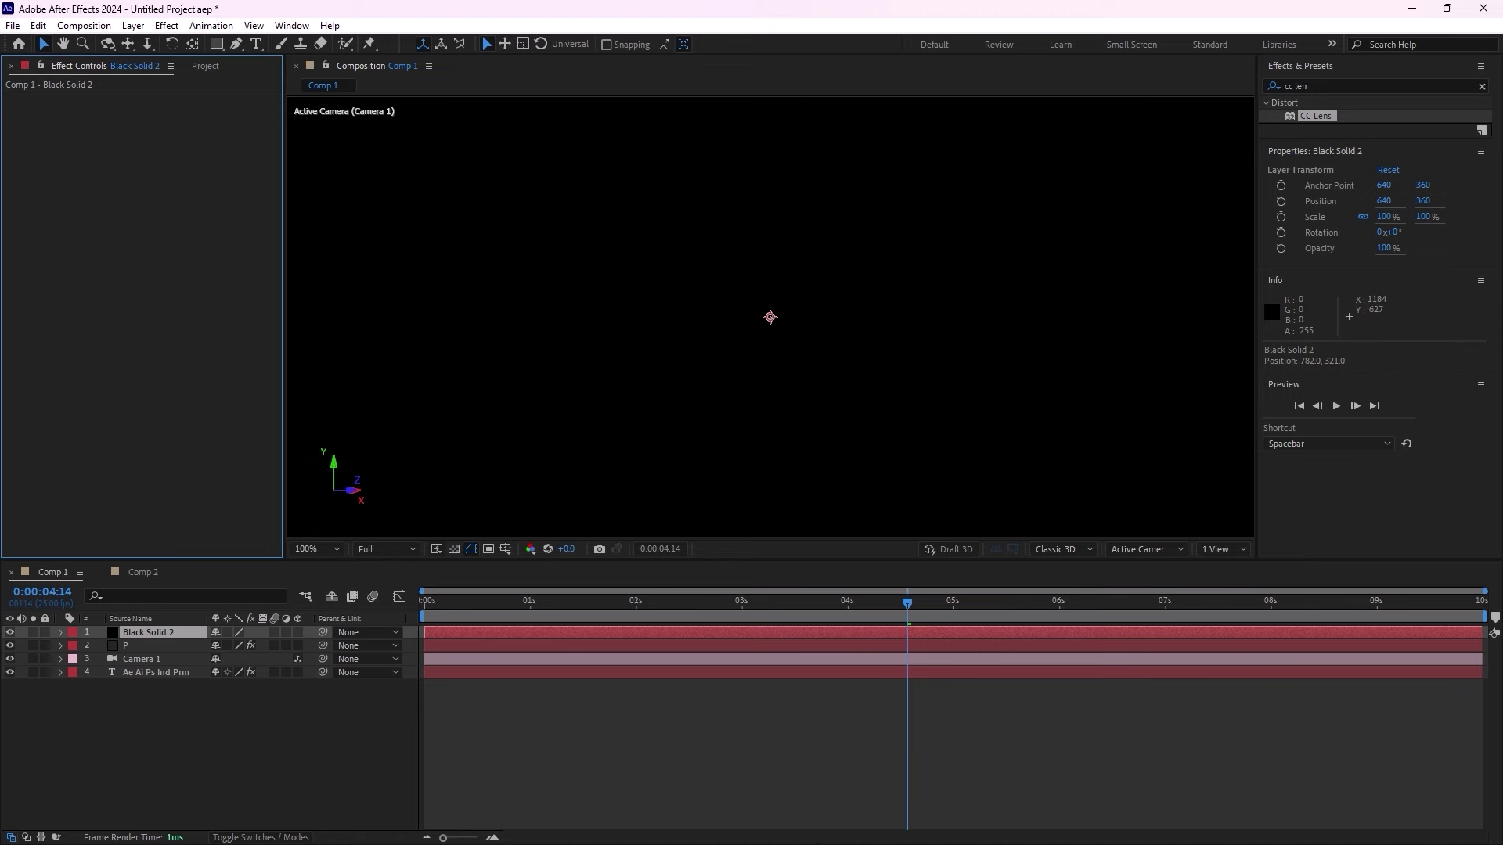
# Check the Notepad effect list, delete Black Solid 2, then select the text and P layers.
pyautogui.press('super')
pyautogui.click(741, 834)
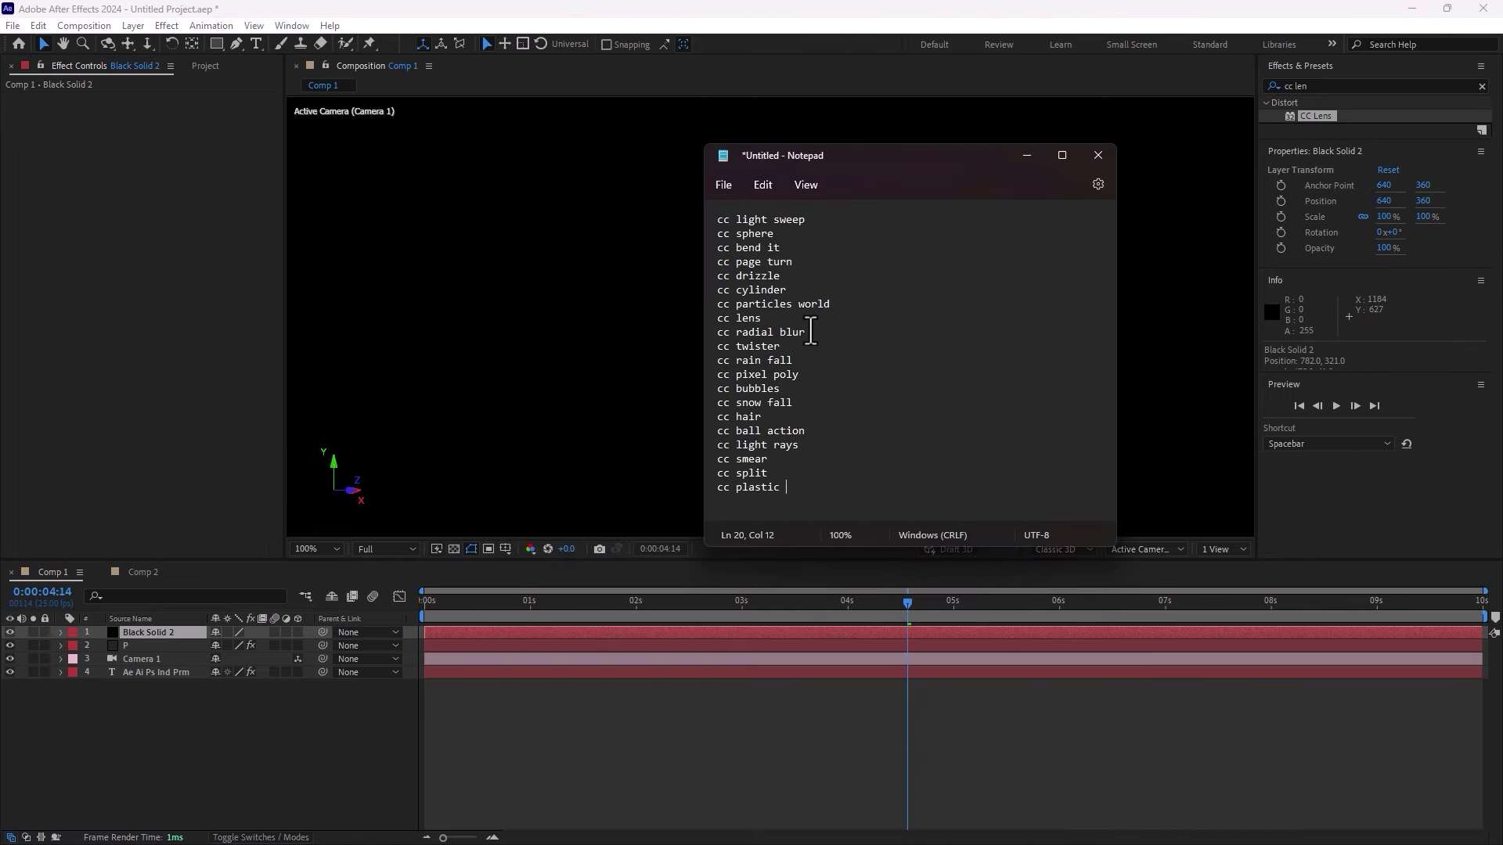
pyautogui.click(1026, 157)
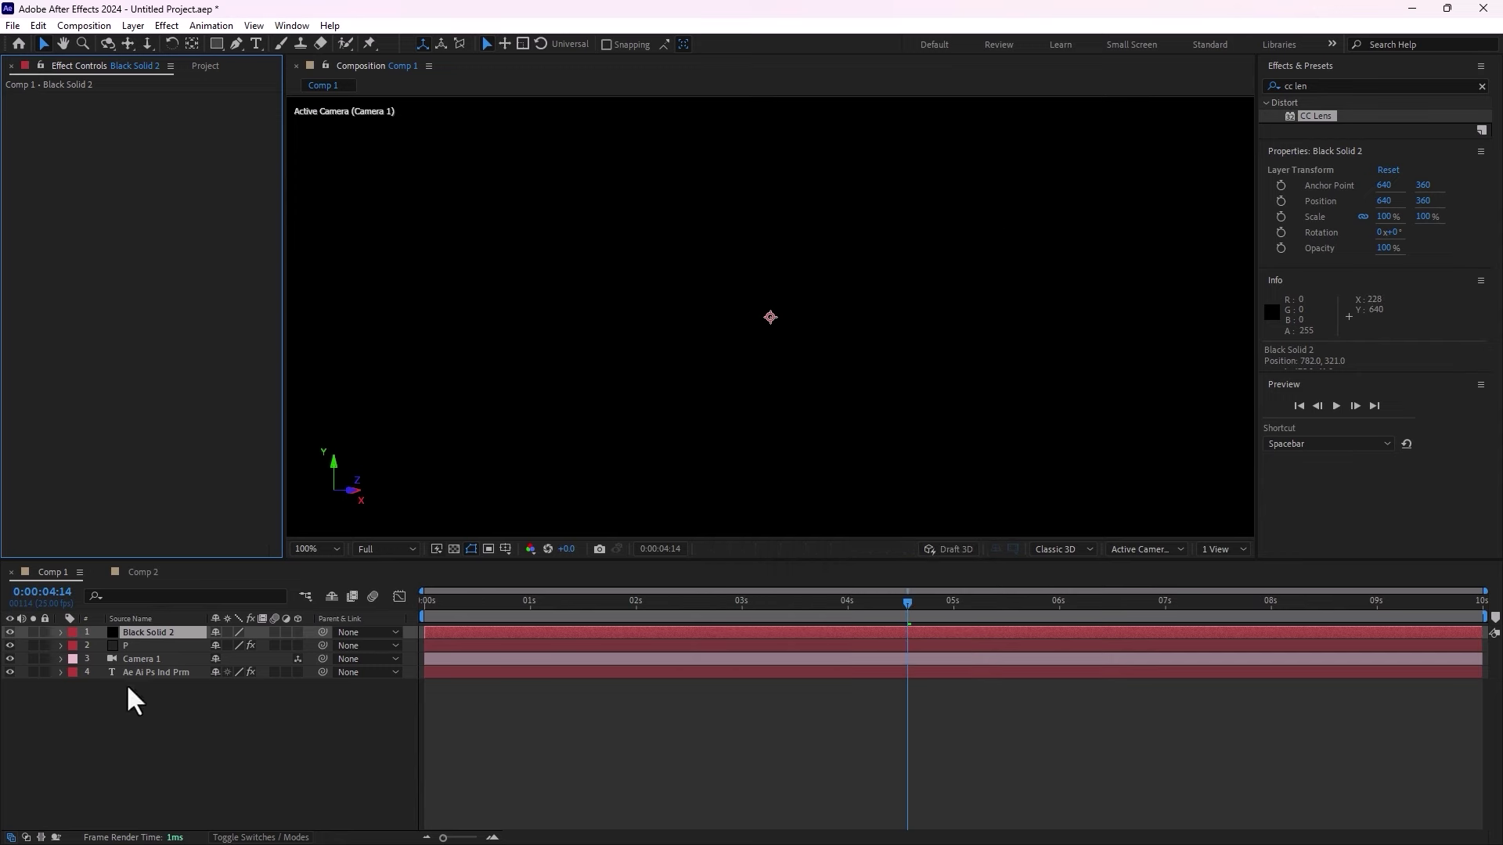
pyautogui.press('Delete')
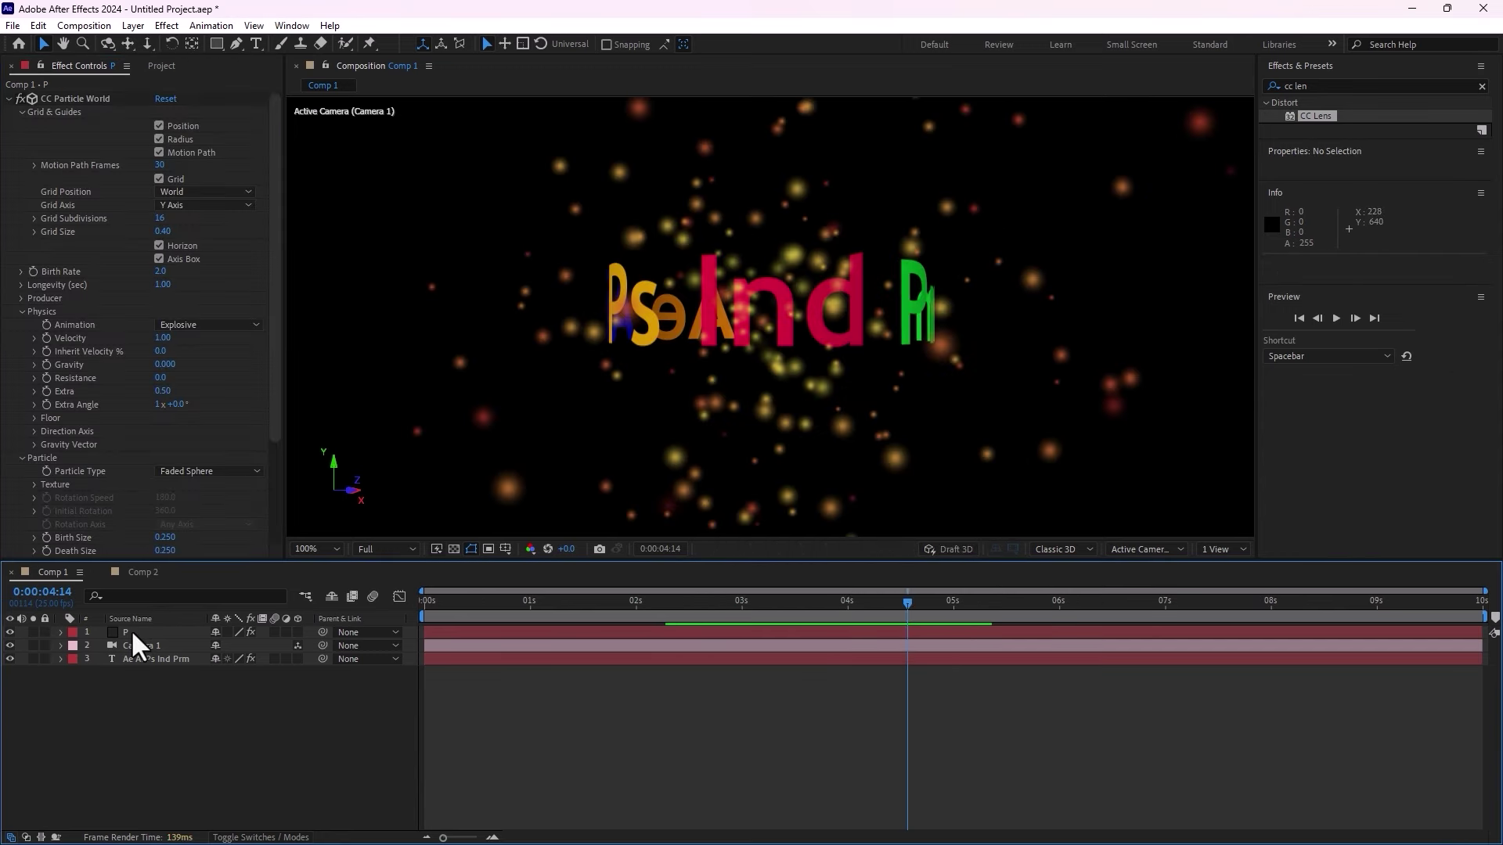
pyautogui.click(141, 659)
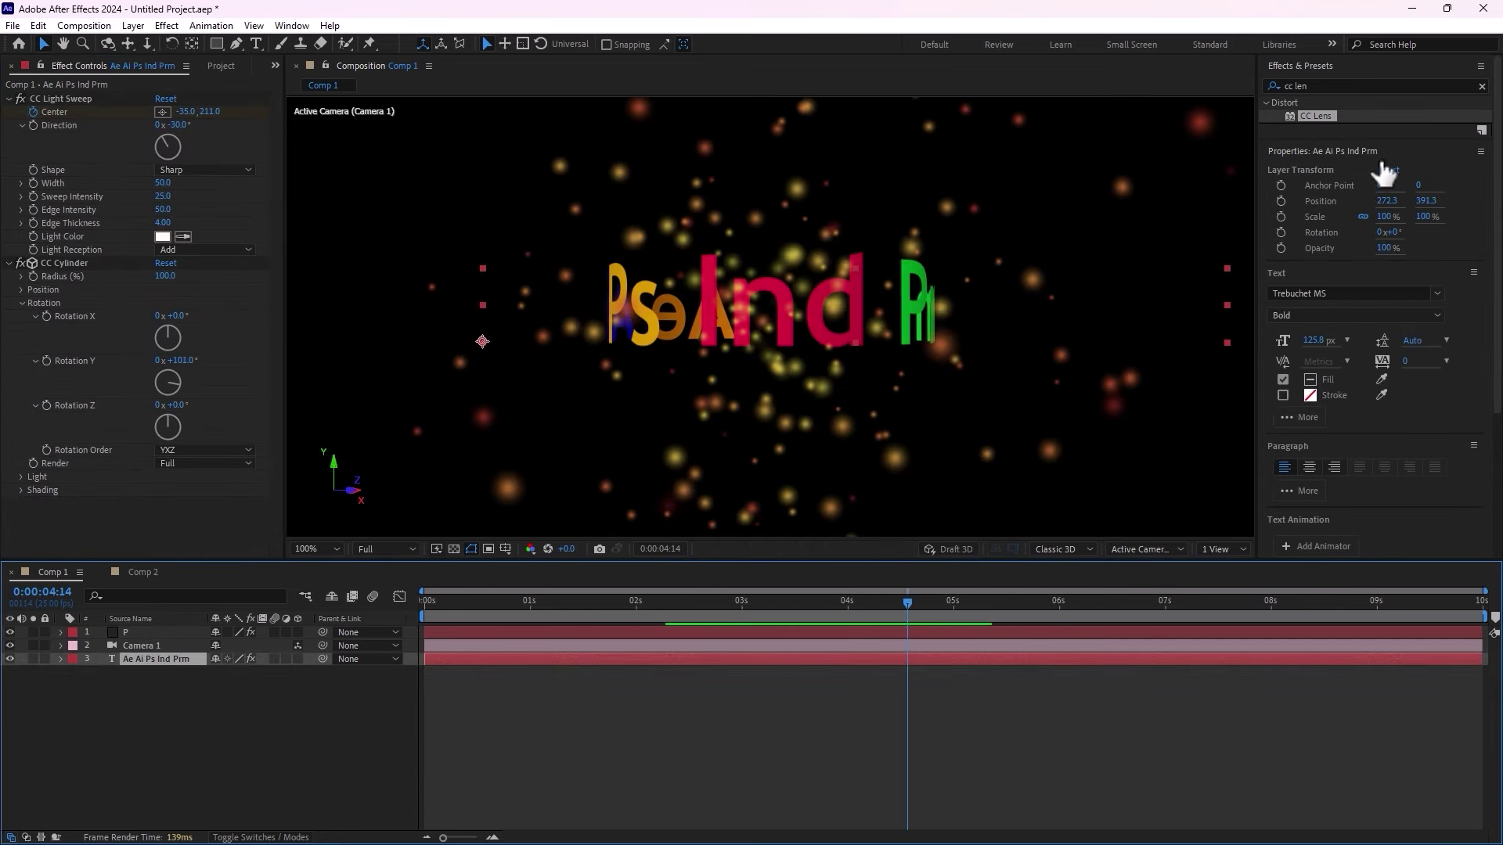
pyautogui.click(141, 634)
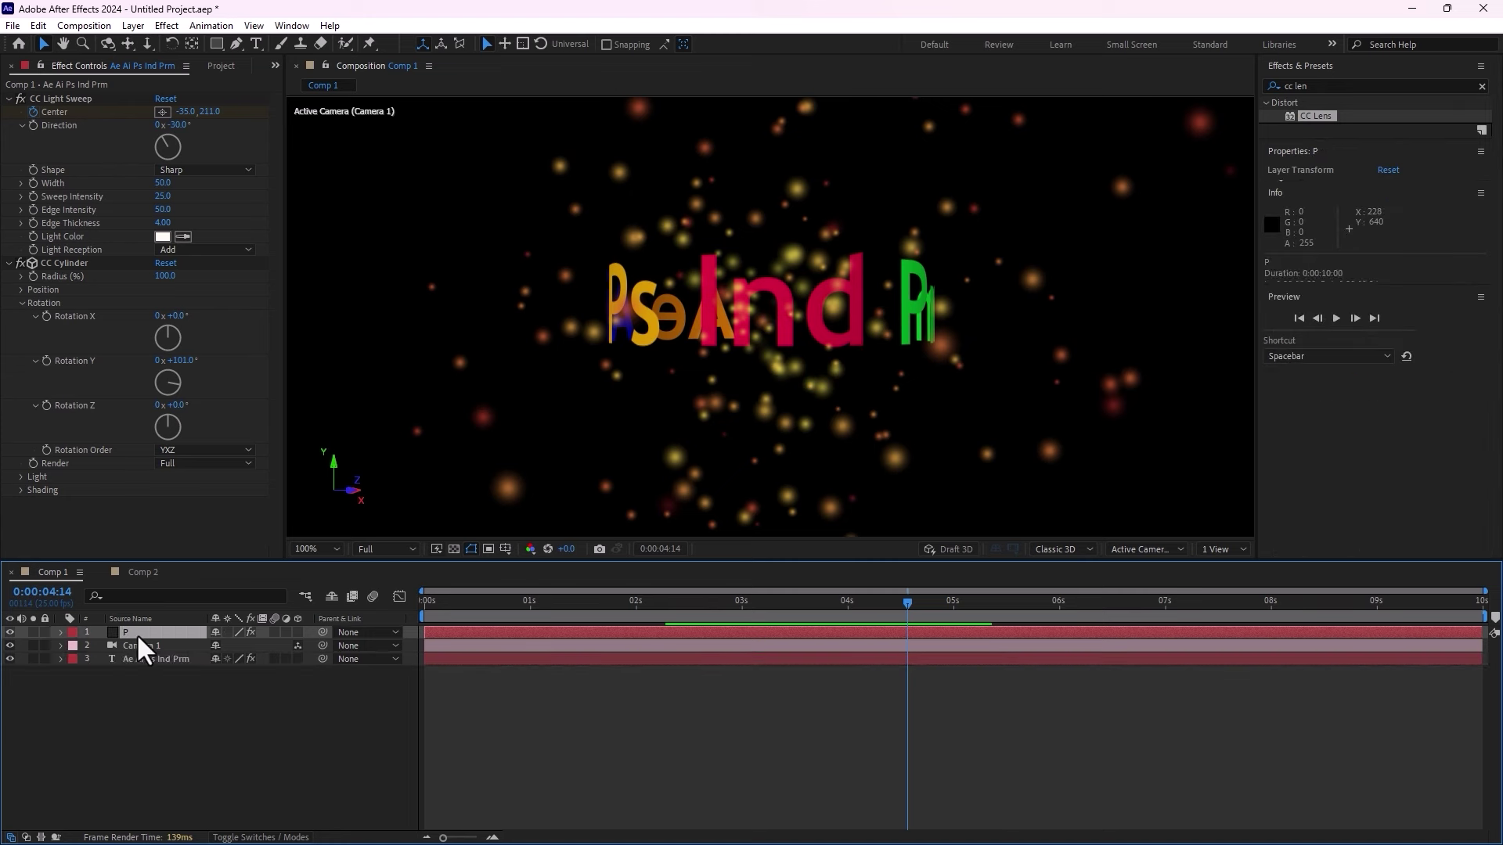
# Delete layer P and apply CC Radial Blur to the text with Amount 14.
pyautogui.press('Delete')
pyautogui.click(138, 645)
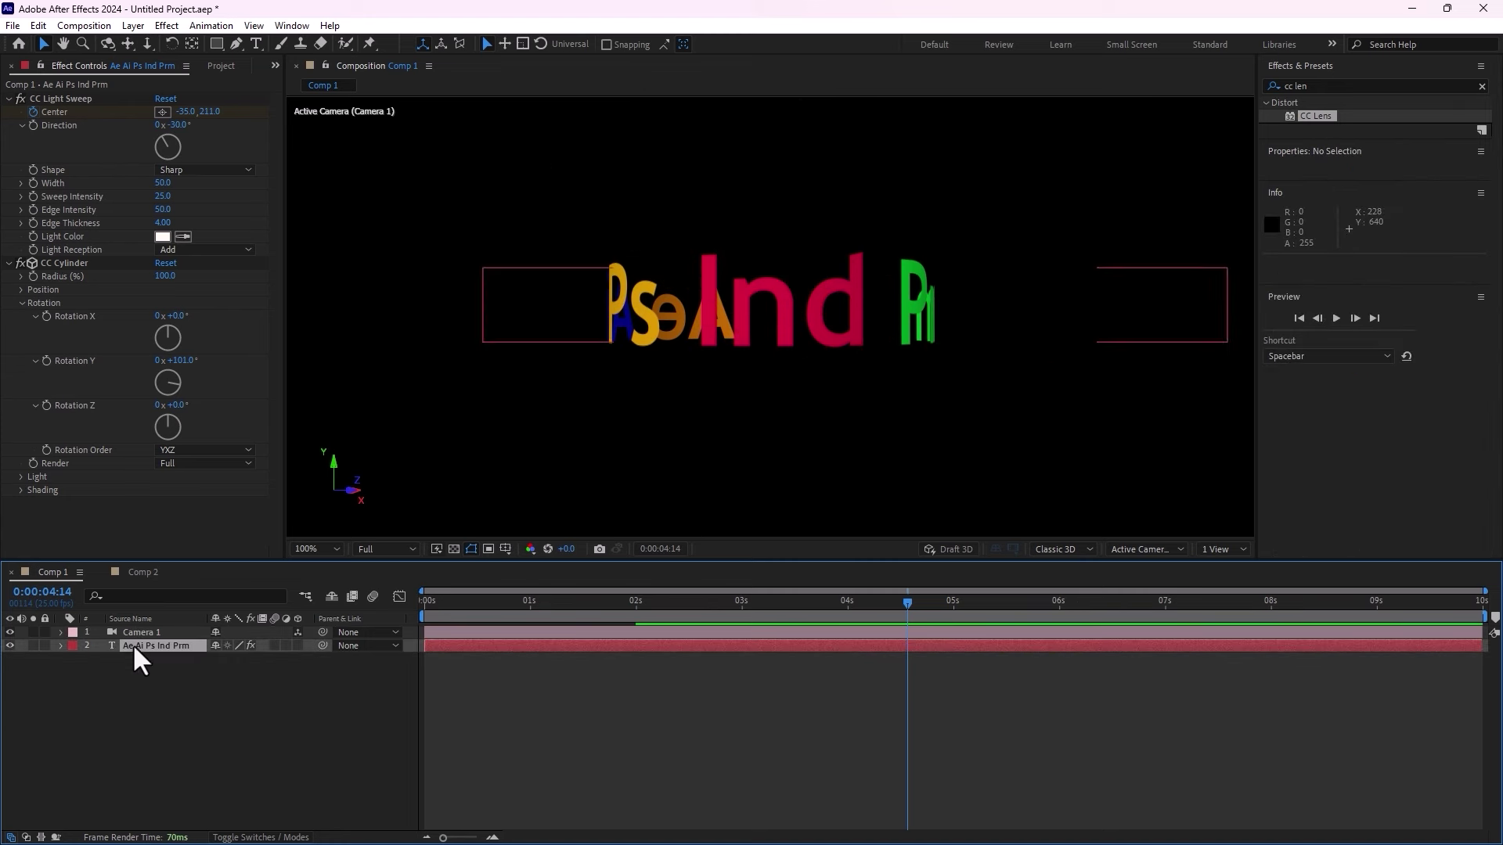
pyautogui.click(1331, 87)
pyautogui.write('cc')
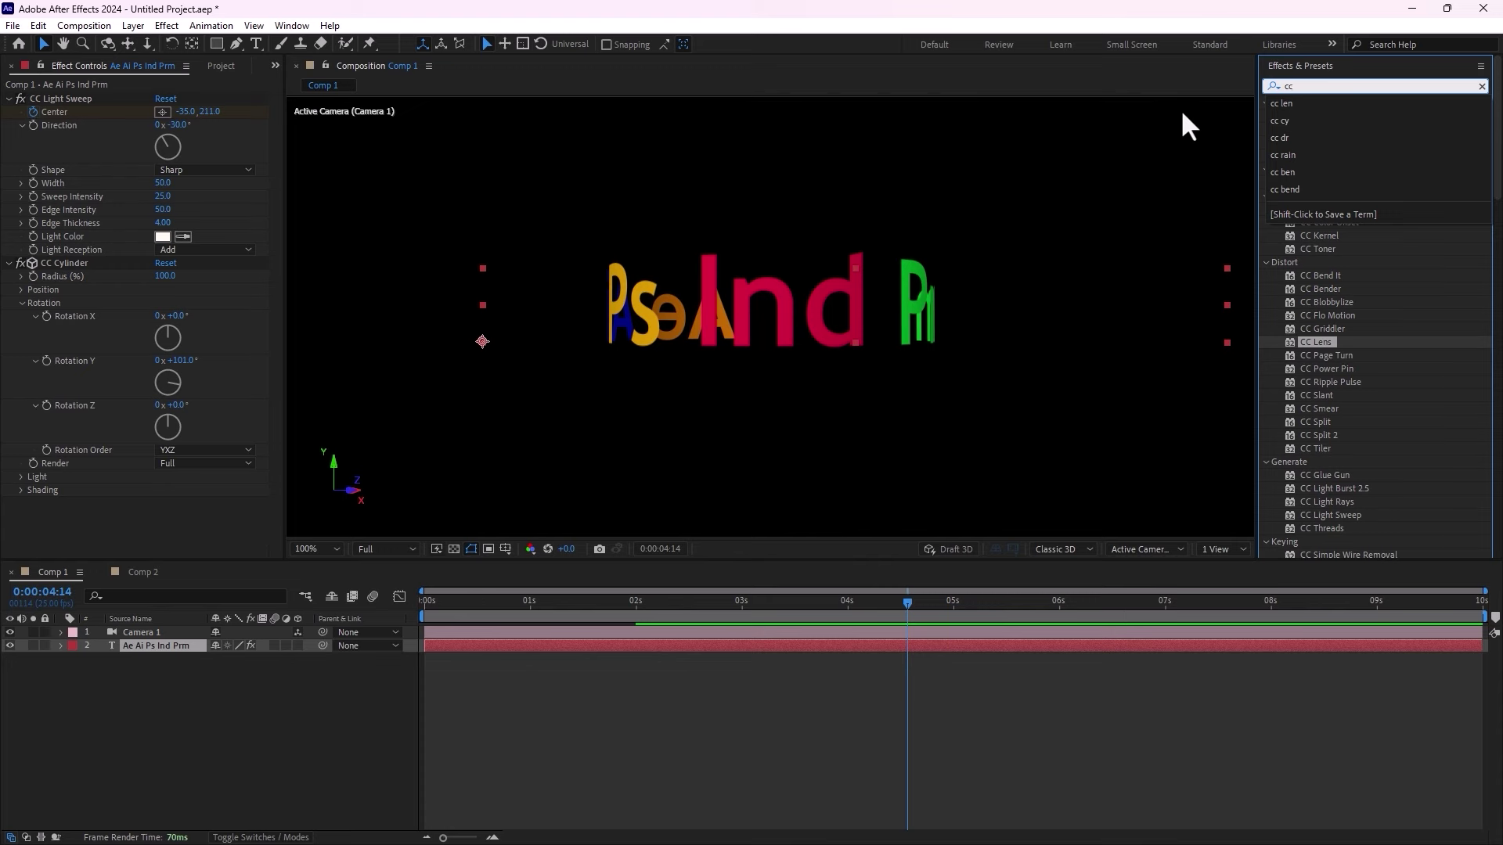
pyautogui.write(' rad')
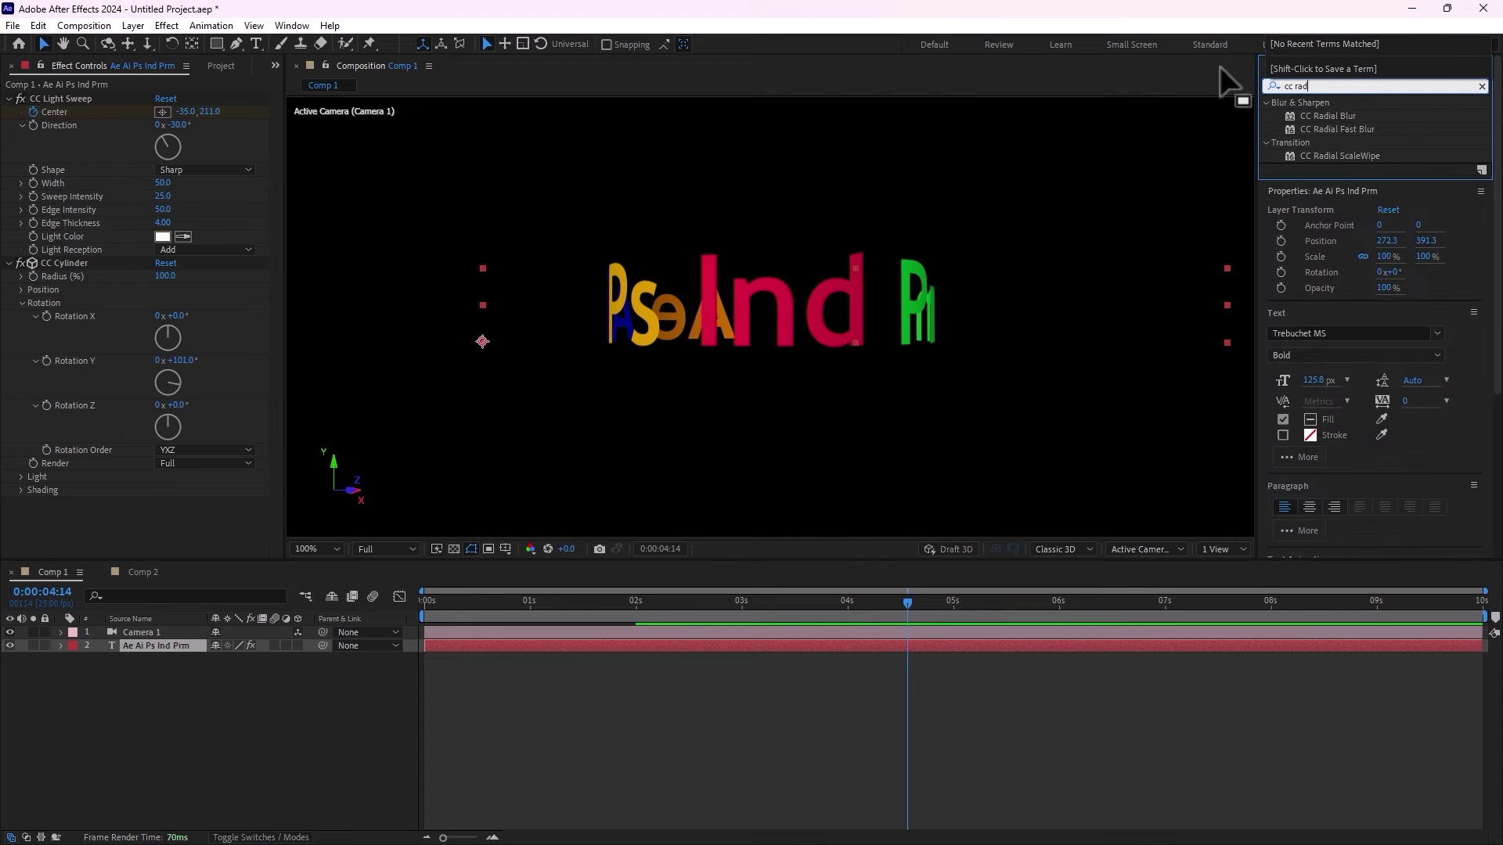
pyautogui.moveTo(1297, 115); pyautogui.dragTo(121, 645)
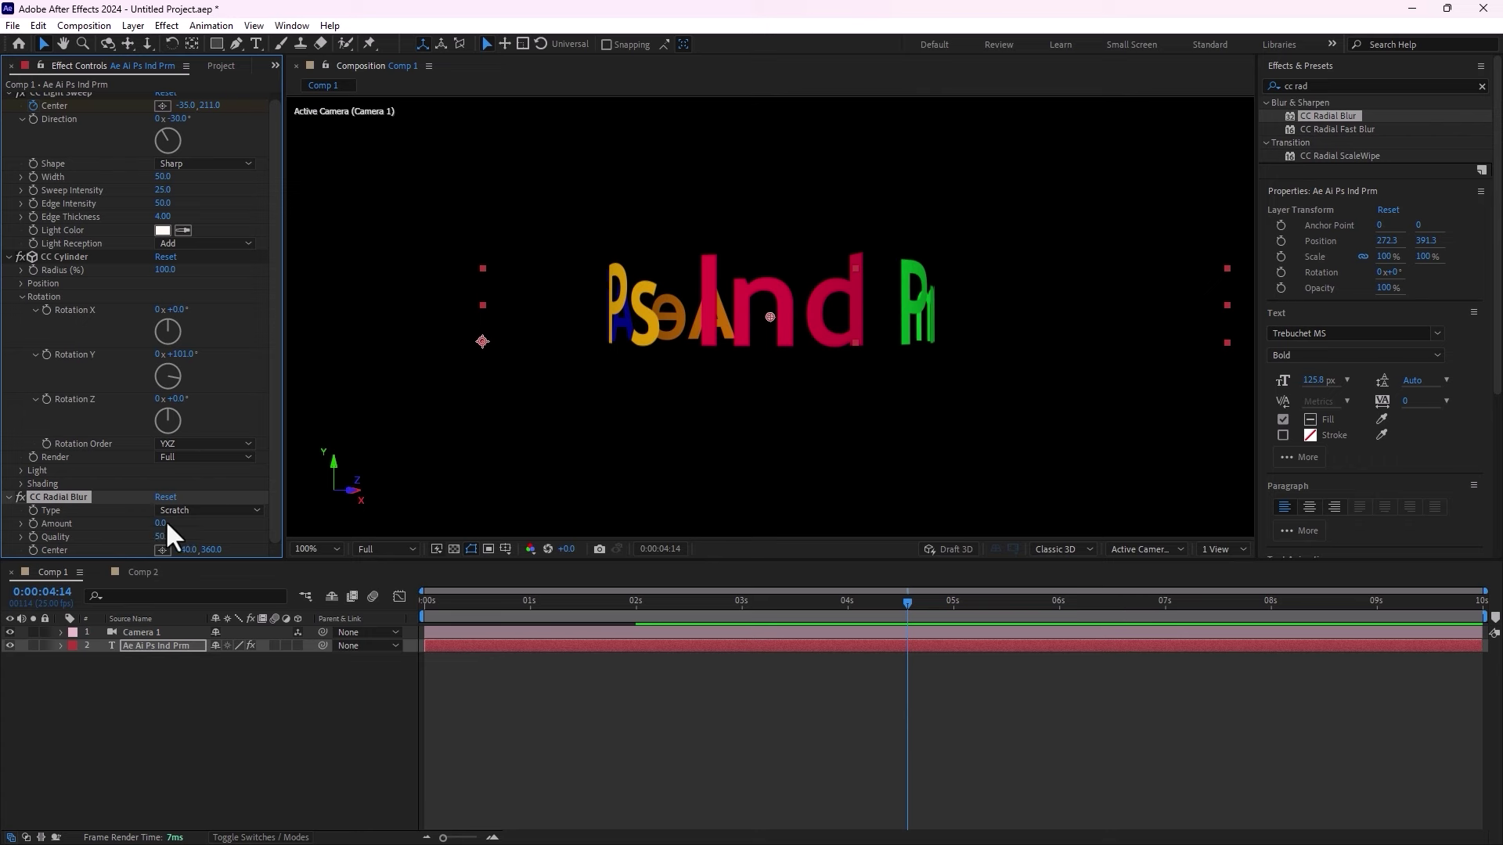
pyautogui.moveTo(159, 523); pyautogui.dragTo(175, 523)
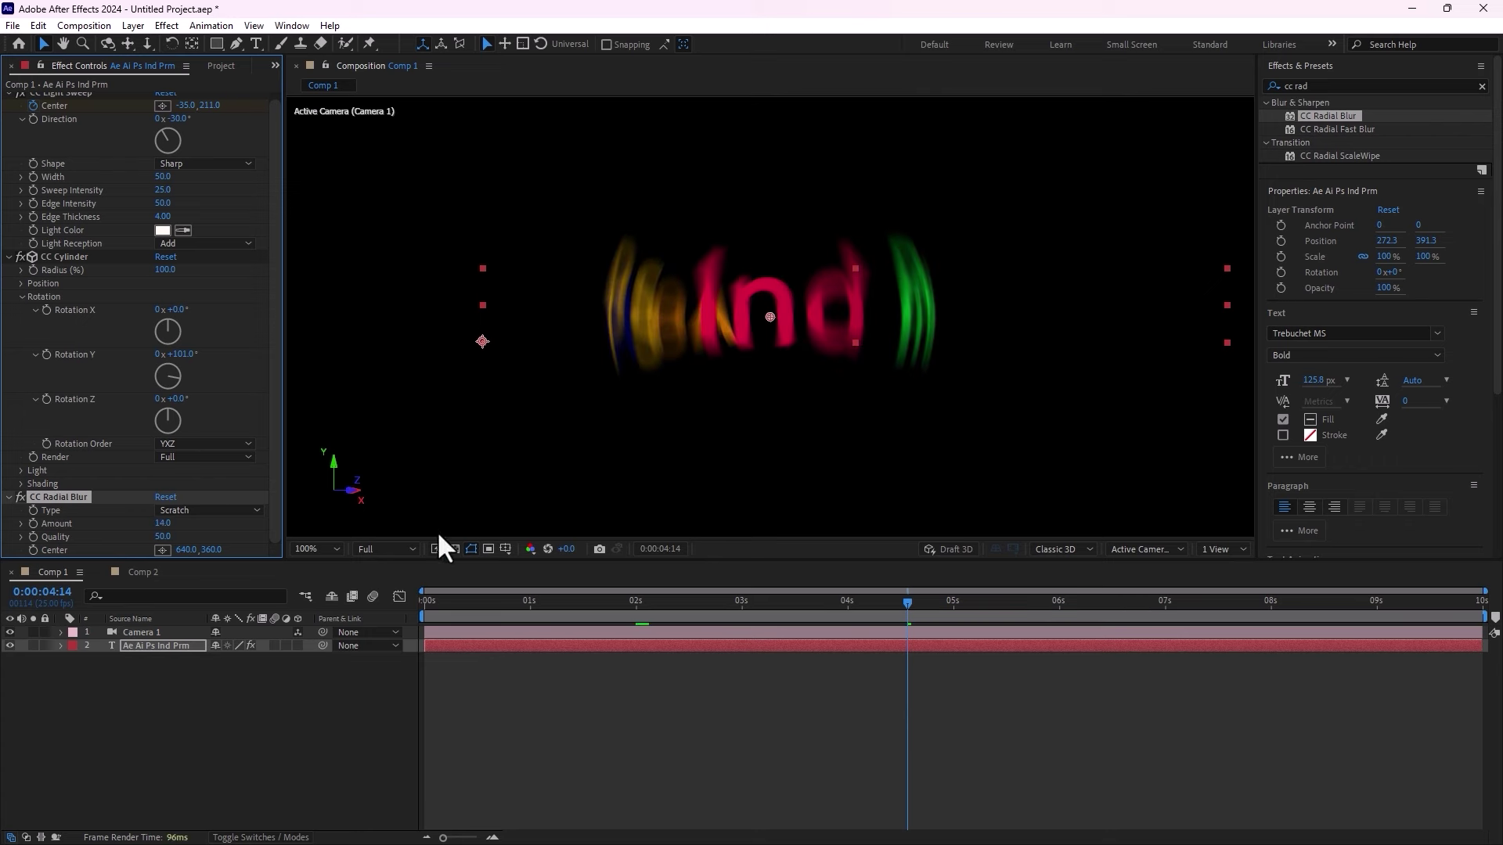
# Near the start of the timeline, turn the CC Cylinder Rotation Y to 244°.
pyautogui.moveTo(434, 600)
pyautogui.mouseDown()
pyautogui.moveTo(502, 600)
pyautogui.moveTo(449, 609)
pyautogui.mouseUp()
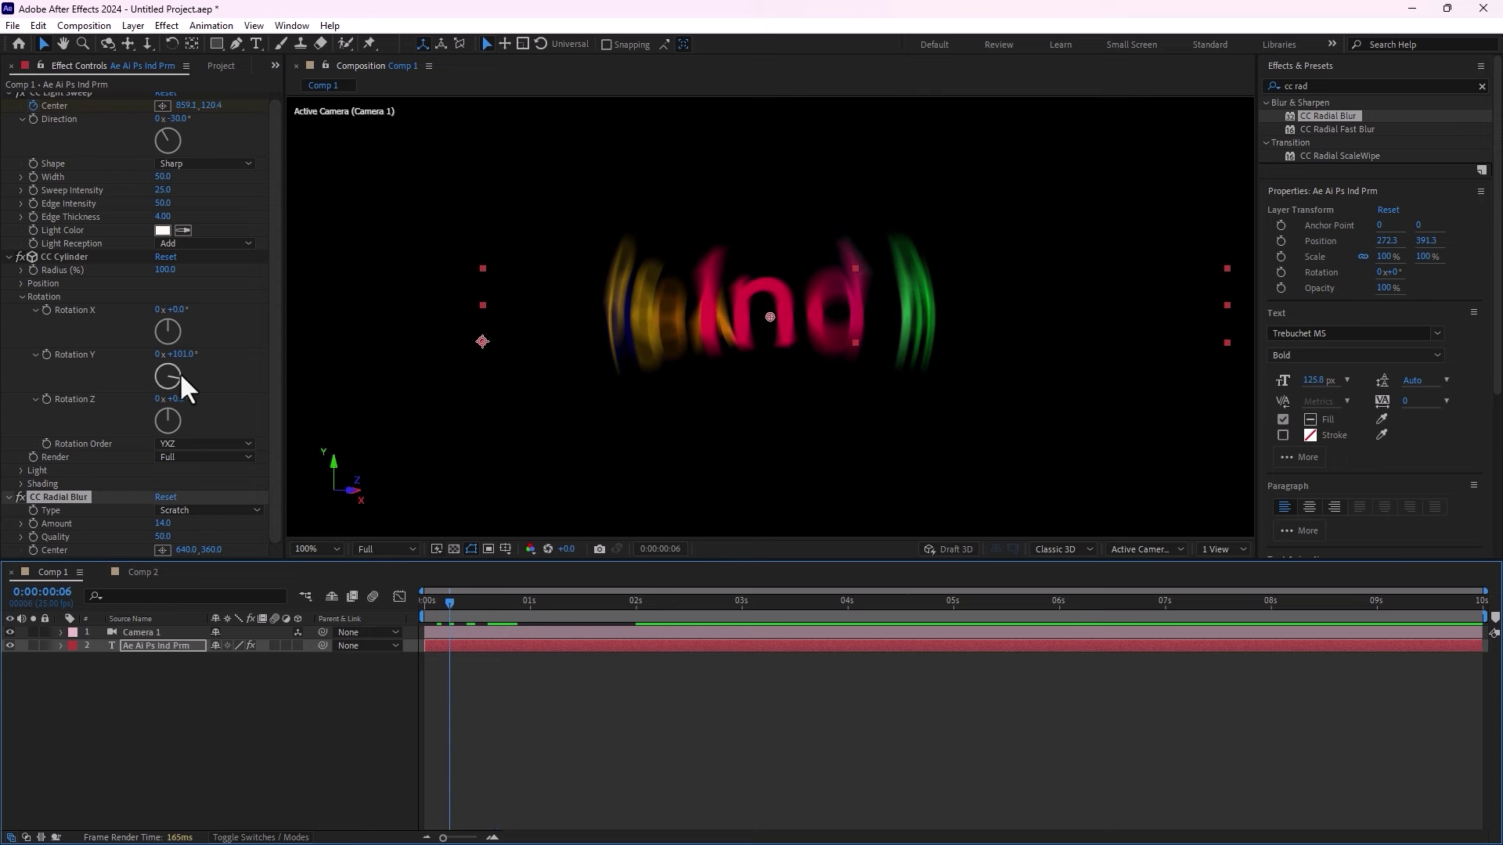
pyautogui.moveTo(184, 353); pyautogui.dragTo(288, 364)
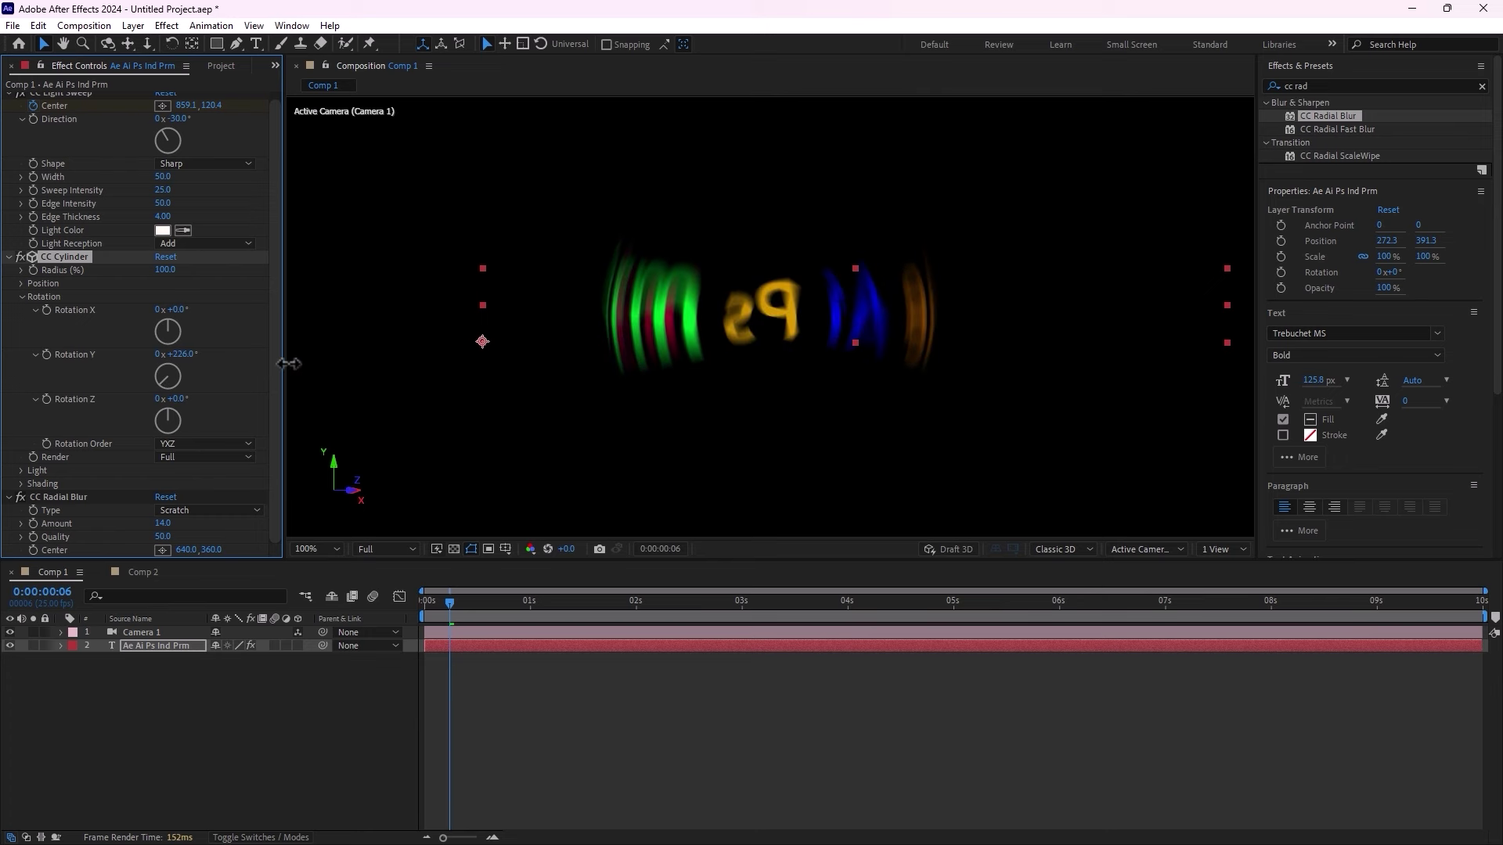
pyautogui.moveTo(289, 363); pyautogui.dragTo(305, 382)
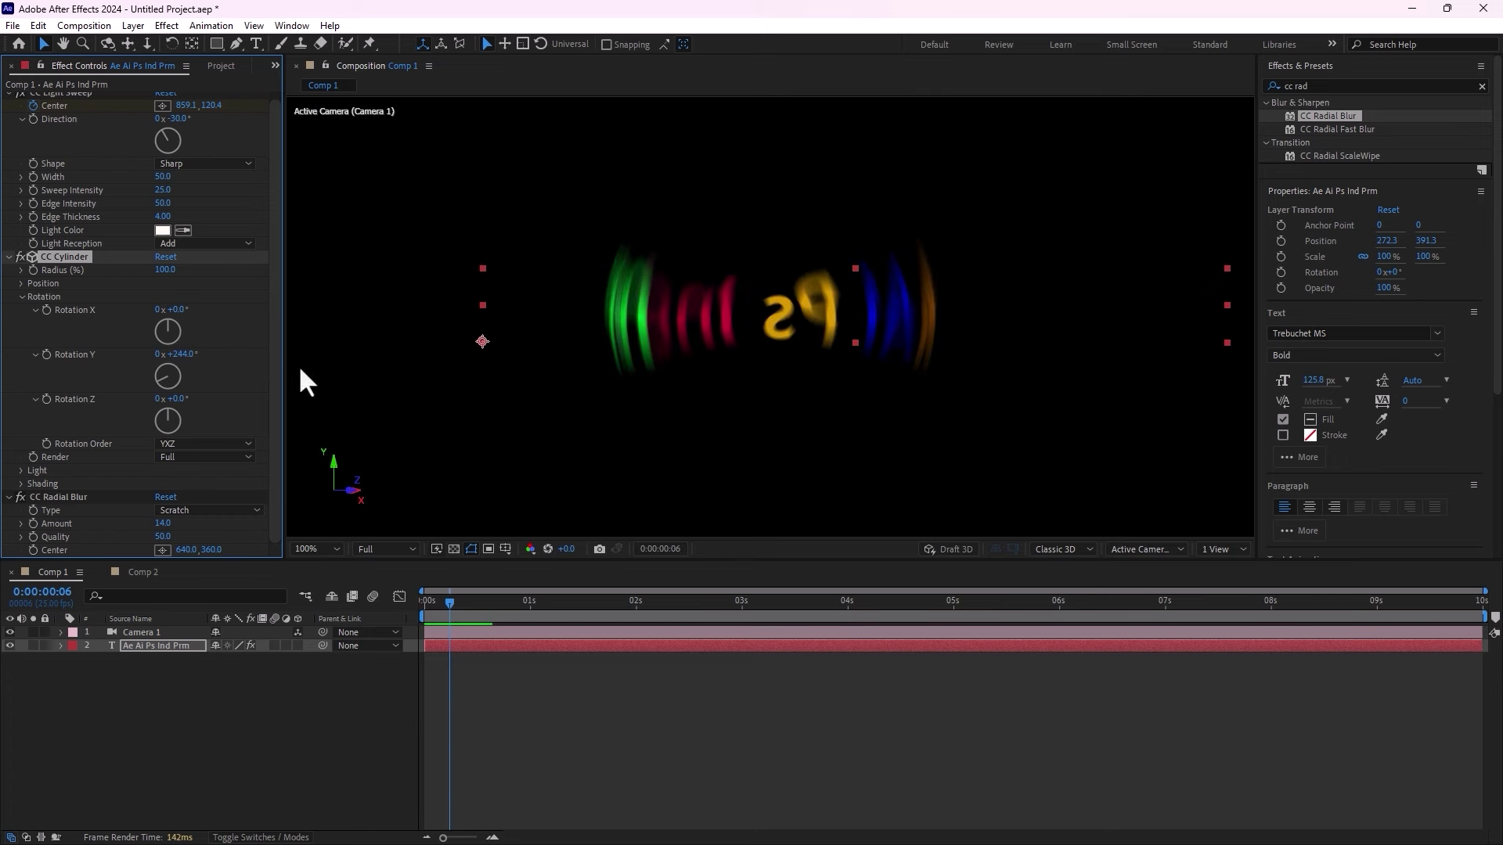
pyautogui.click(687, 828)
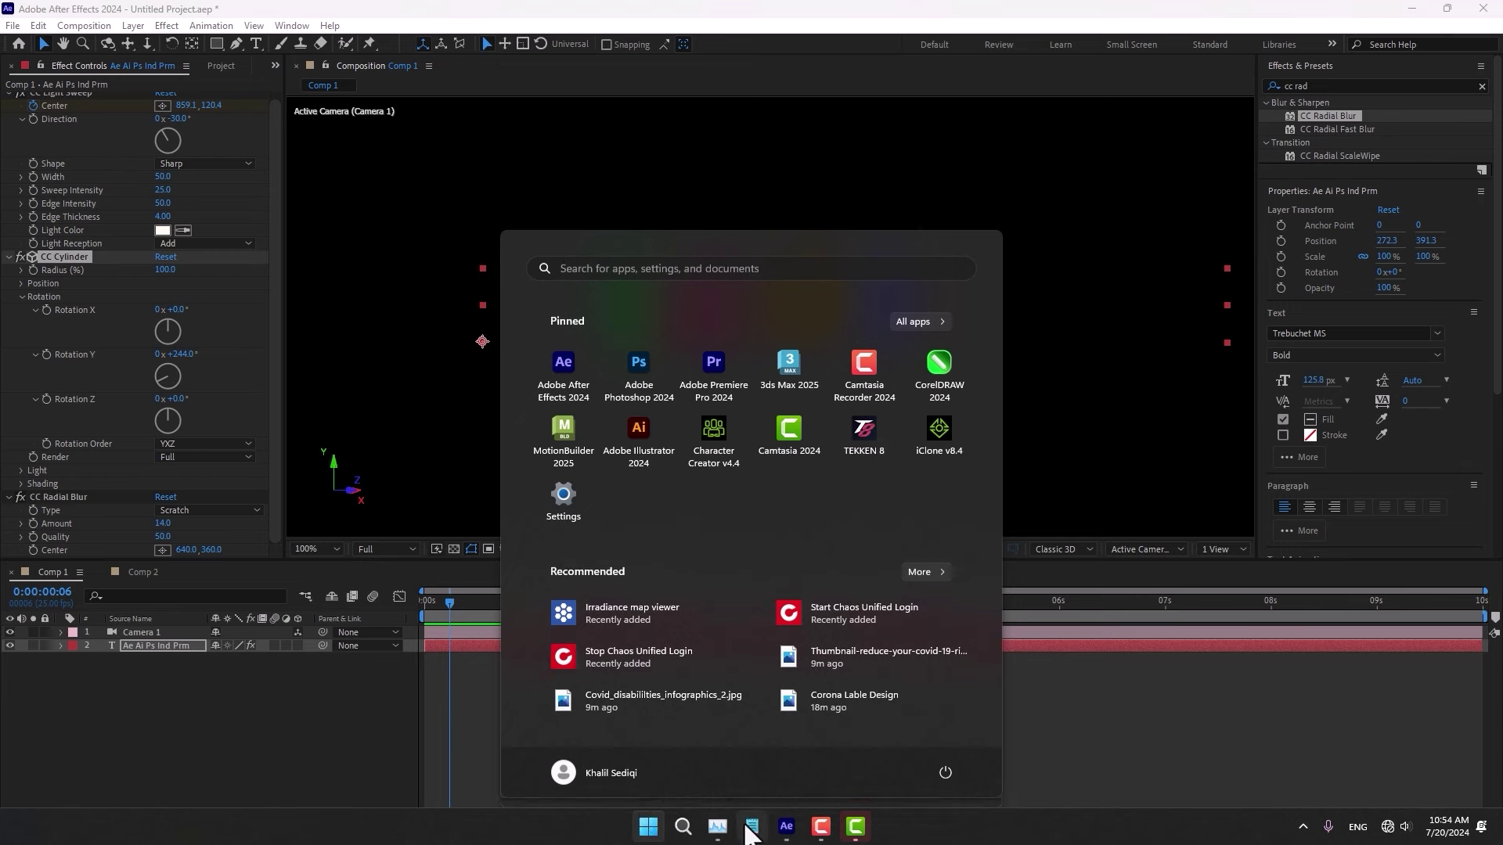
pyautogui.click(745, 829)
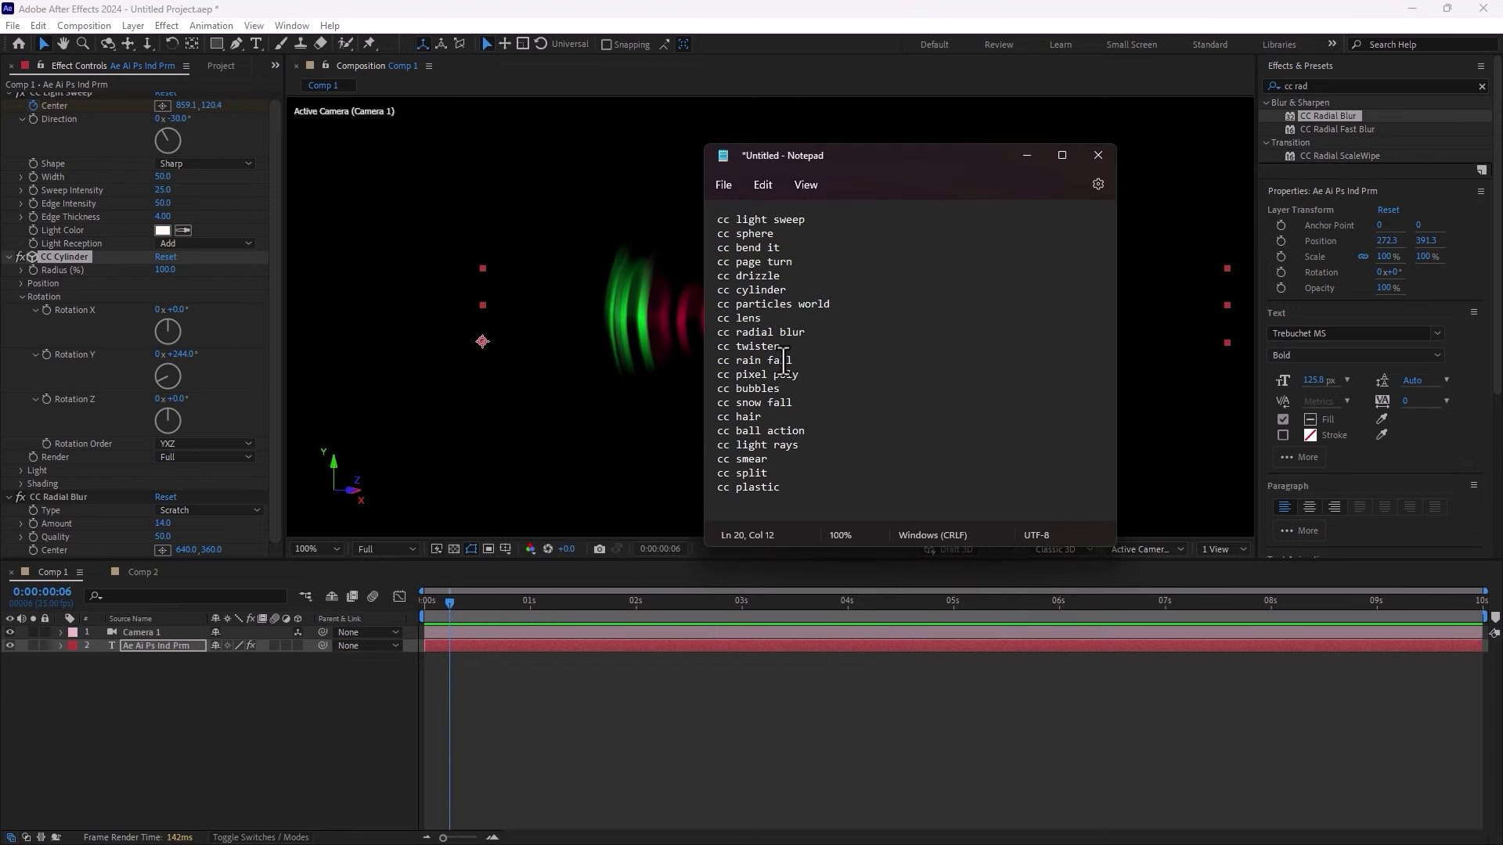
pyautogui.click(959, 10)
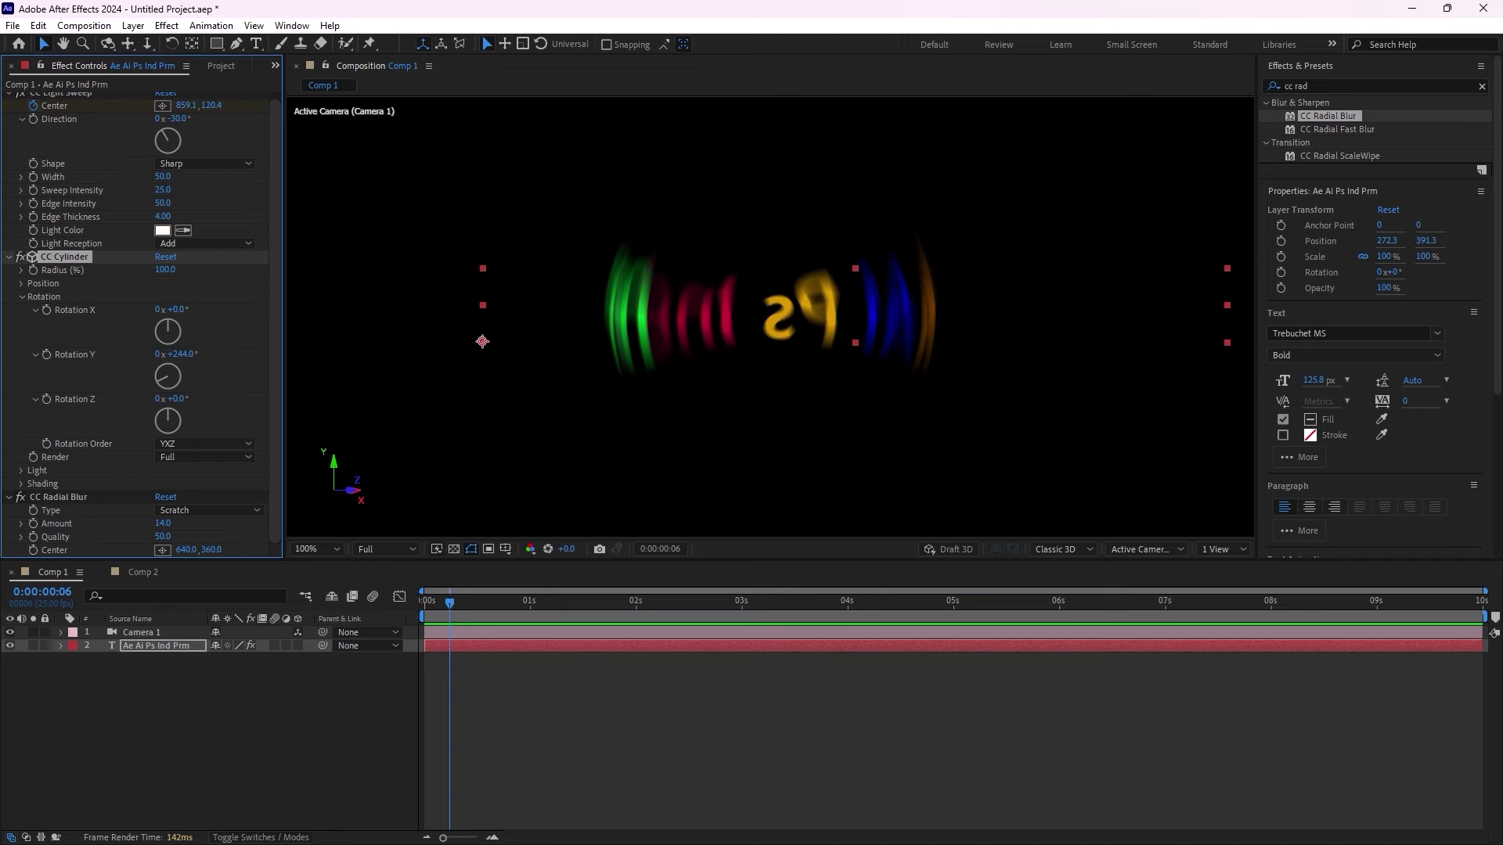
pyautogui.click(313, 701)
# Delete the camera and text layers from Comp 1.
pyautogui.click(222, 66)
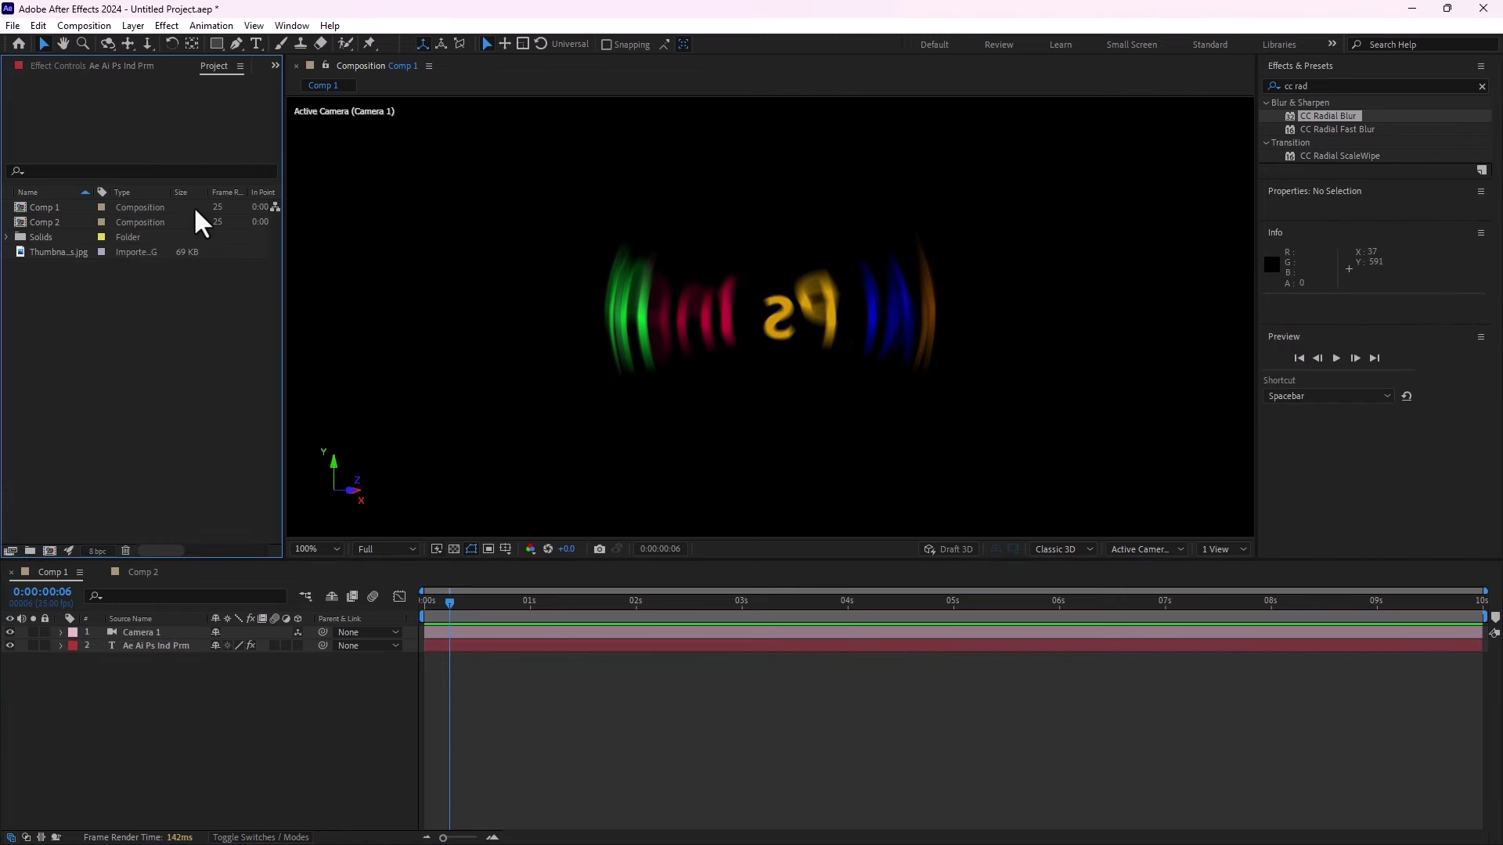
pyautogui.click(151, 785)
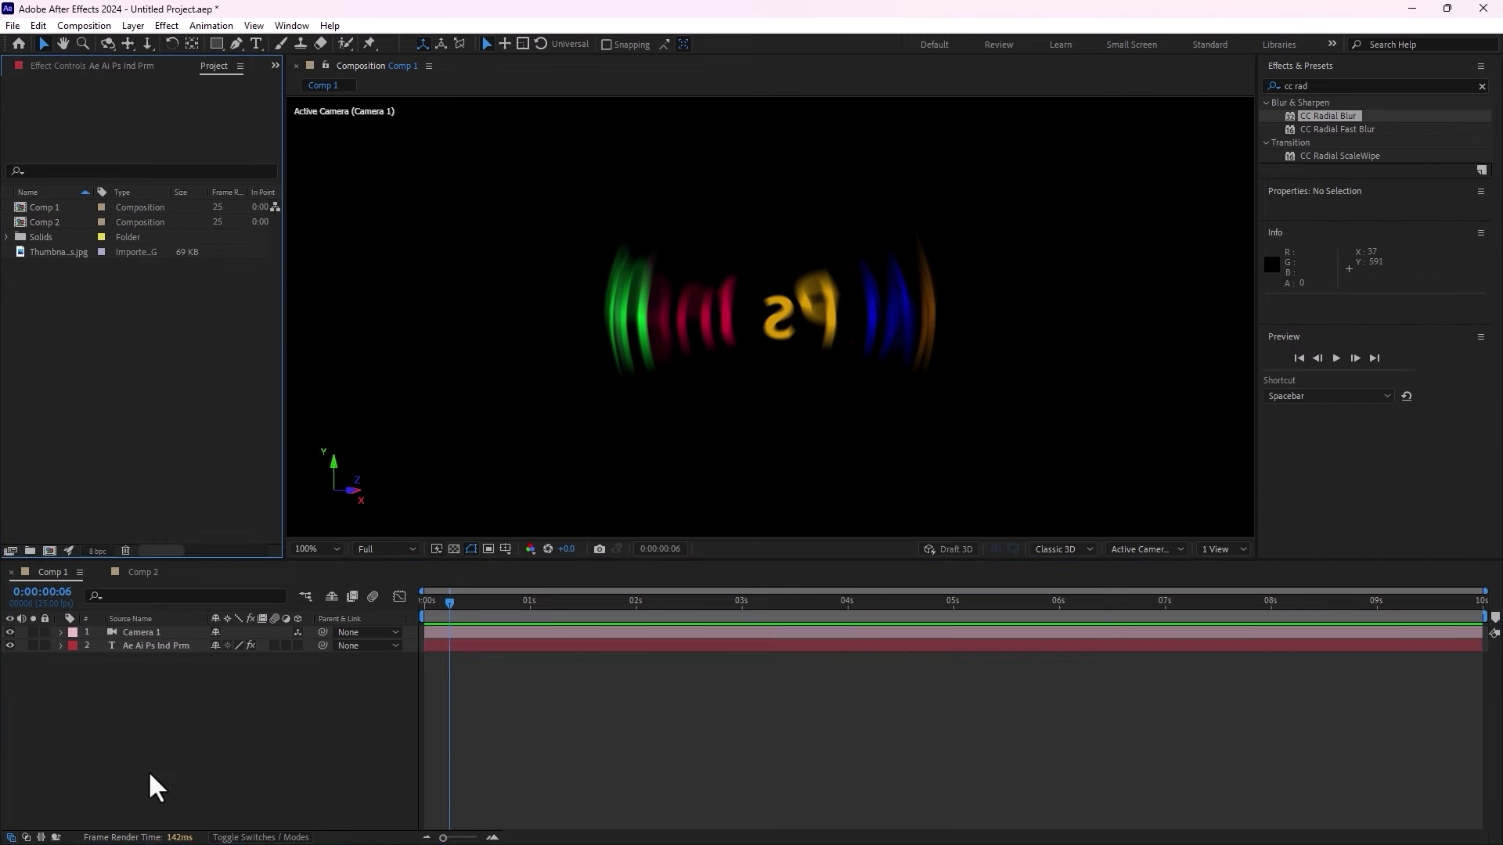
pyautogui.hotkey('ctrl', 'a')
pyautogui.press('Delete')
# Add the COVID poster image, nudge it up-left, rotate it -90°, and search 'cc tw'.
pyautogui.moveTo(59, 252); pyautogui.dragTo(718, 349)
pyautogui.moveTo(713, 240); pyautogui.dragTo(614, 309)
pyautogui.press('w')
pyautogui.press('v')
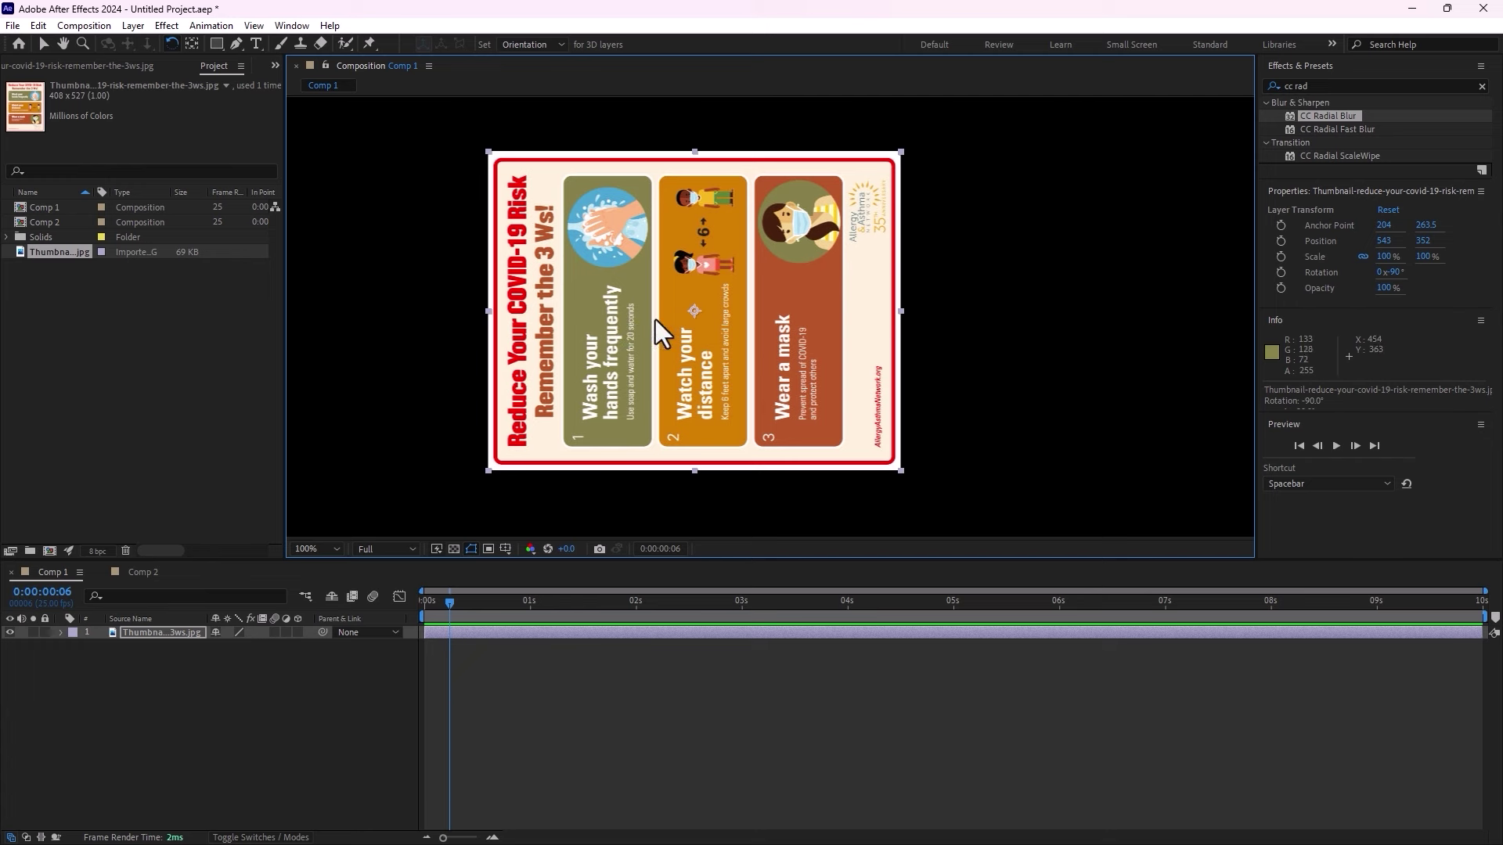
pyautogui.click(1315, 86)
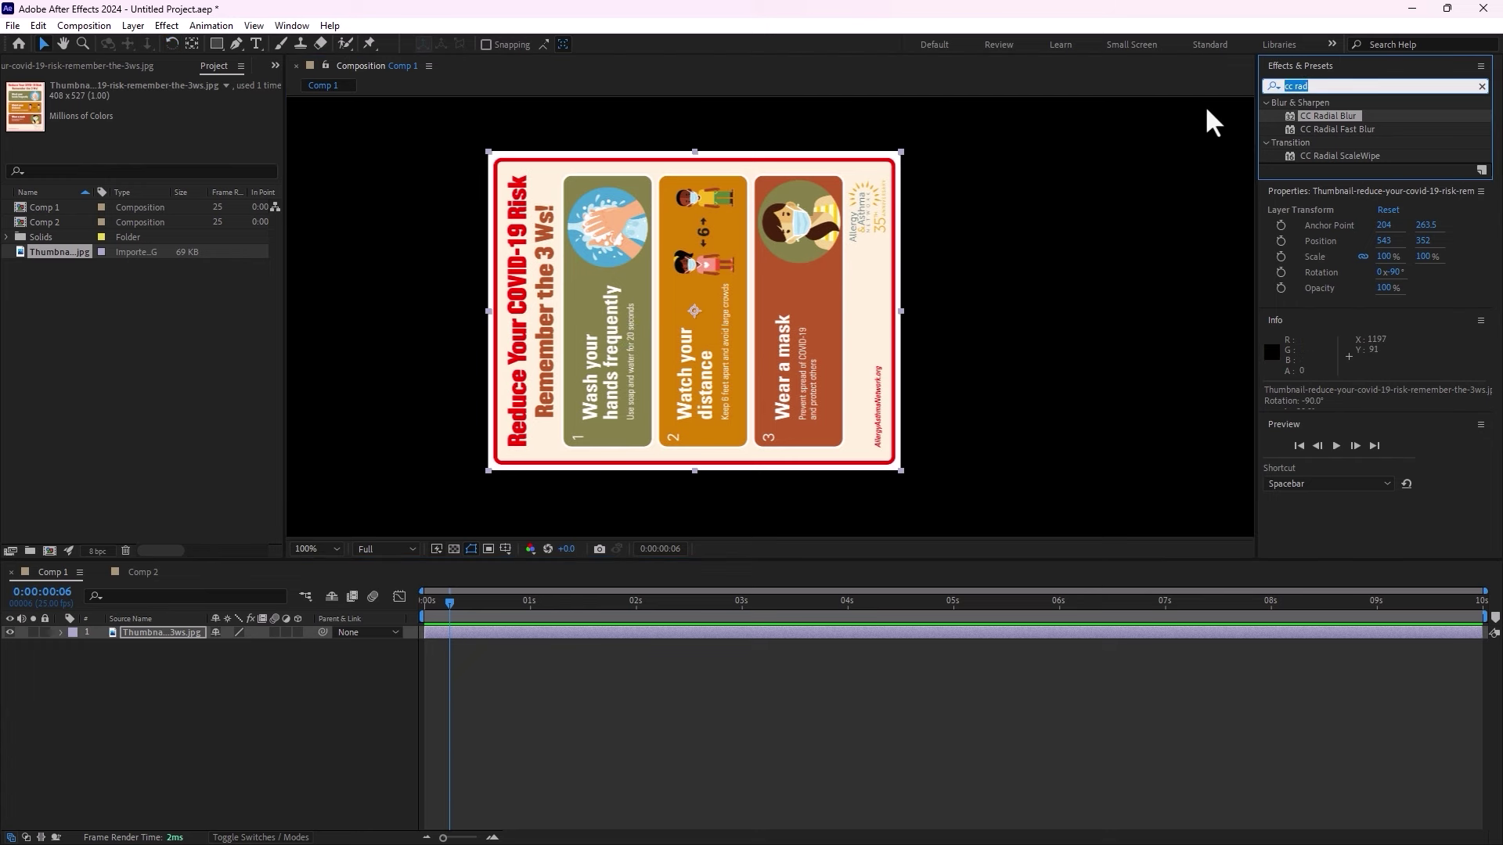
pyautogui.write('cc tw')
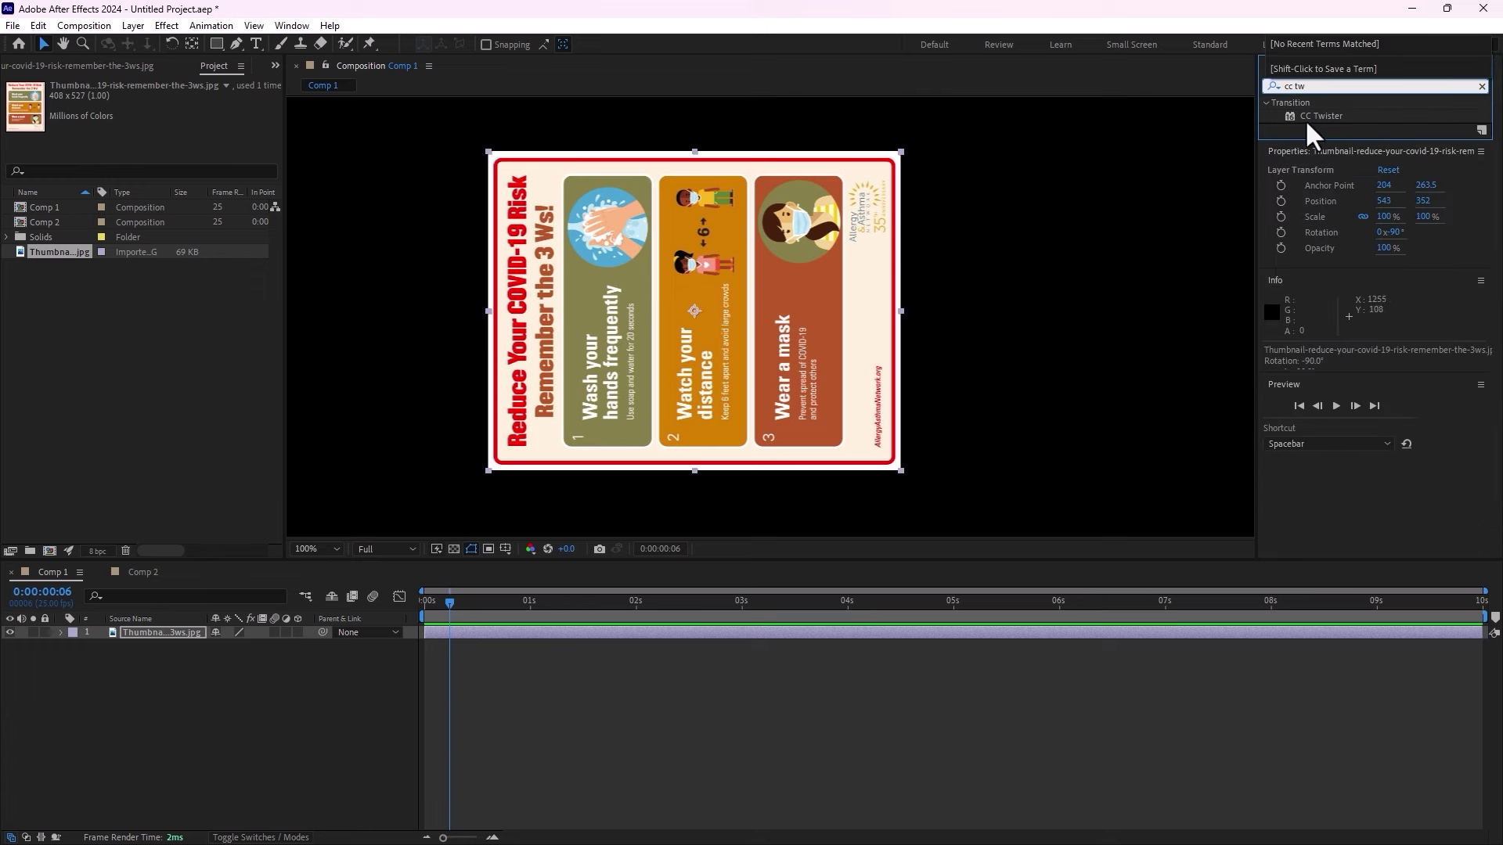
# Apply CC Twister to the poster at 66% completion, hide the back side, and compare shading on/off.
pyautogui.moveTo(1321, 116); pyautogui.dragTo(559, 258)
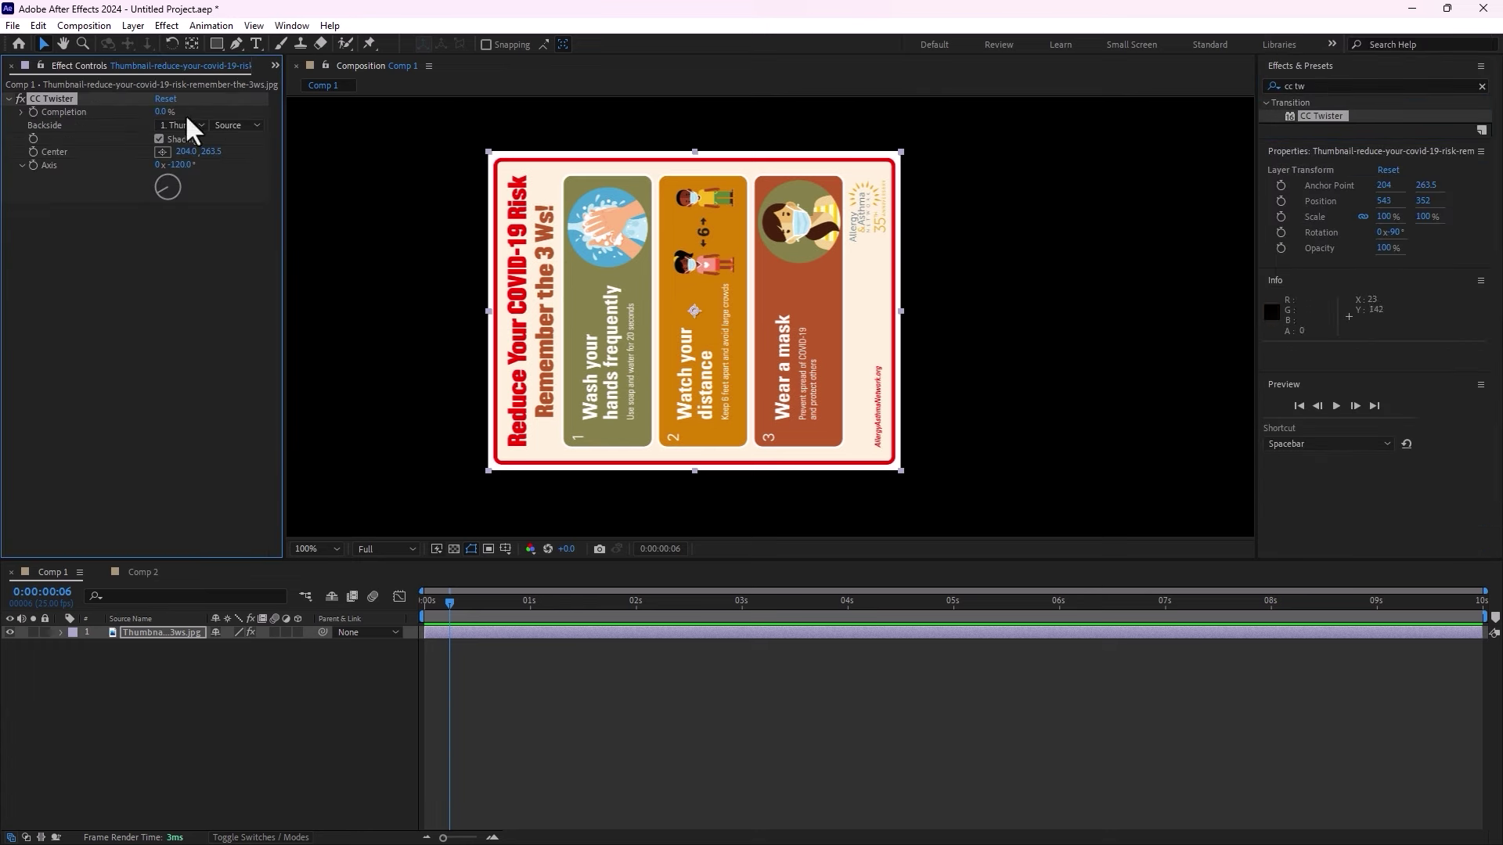
pyautogui.moveTo(162, 111); pyautogui.dragTo(242, 161)
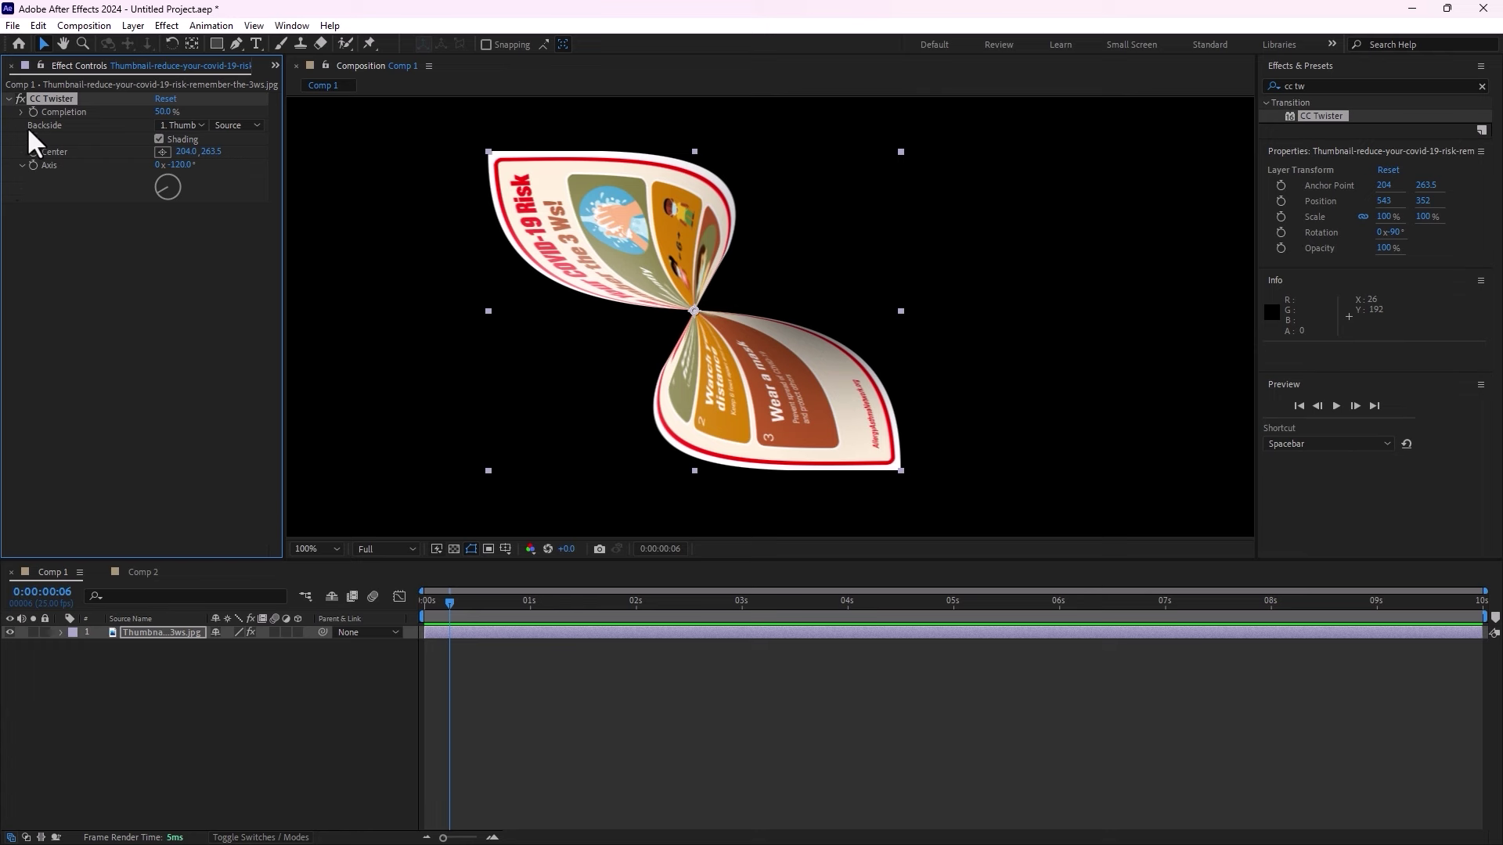
pyautogui.click(183, 126)
pyautogui.click(191, 138)
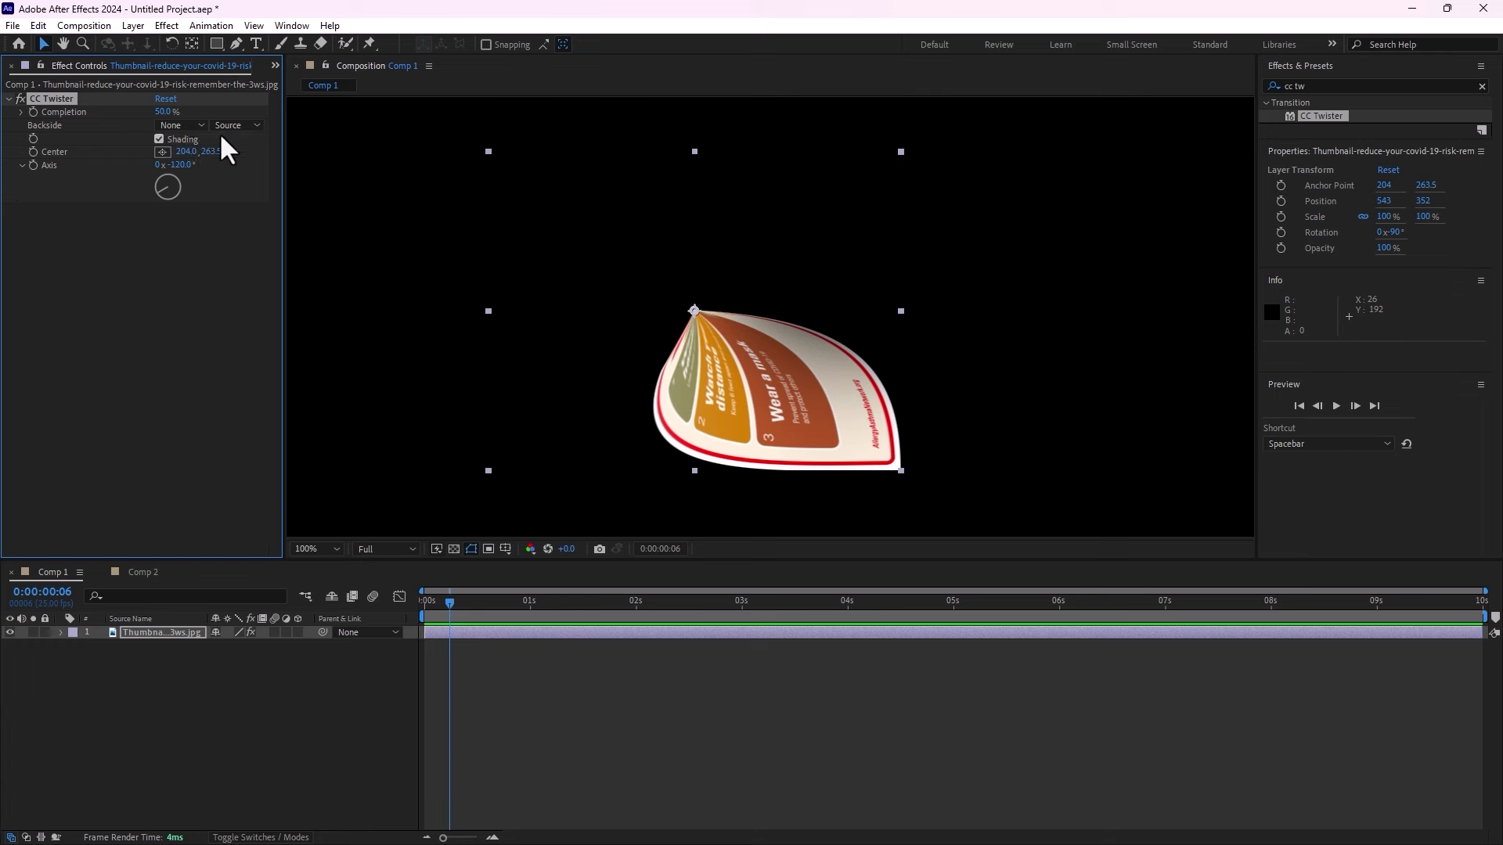
pyautogui.click(160, 139)
pyautogui.click(159, 139)
pyautogui.click(159, 139)
pyautogui.click(160, 140)
pyautogui.click(160, 139)
pyautogui.click(159, 140)
# Show the poster on the twist's back side, set completion to 51%, and rotate the layer -91°.
pyautogui.click(177, 126)
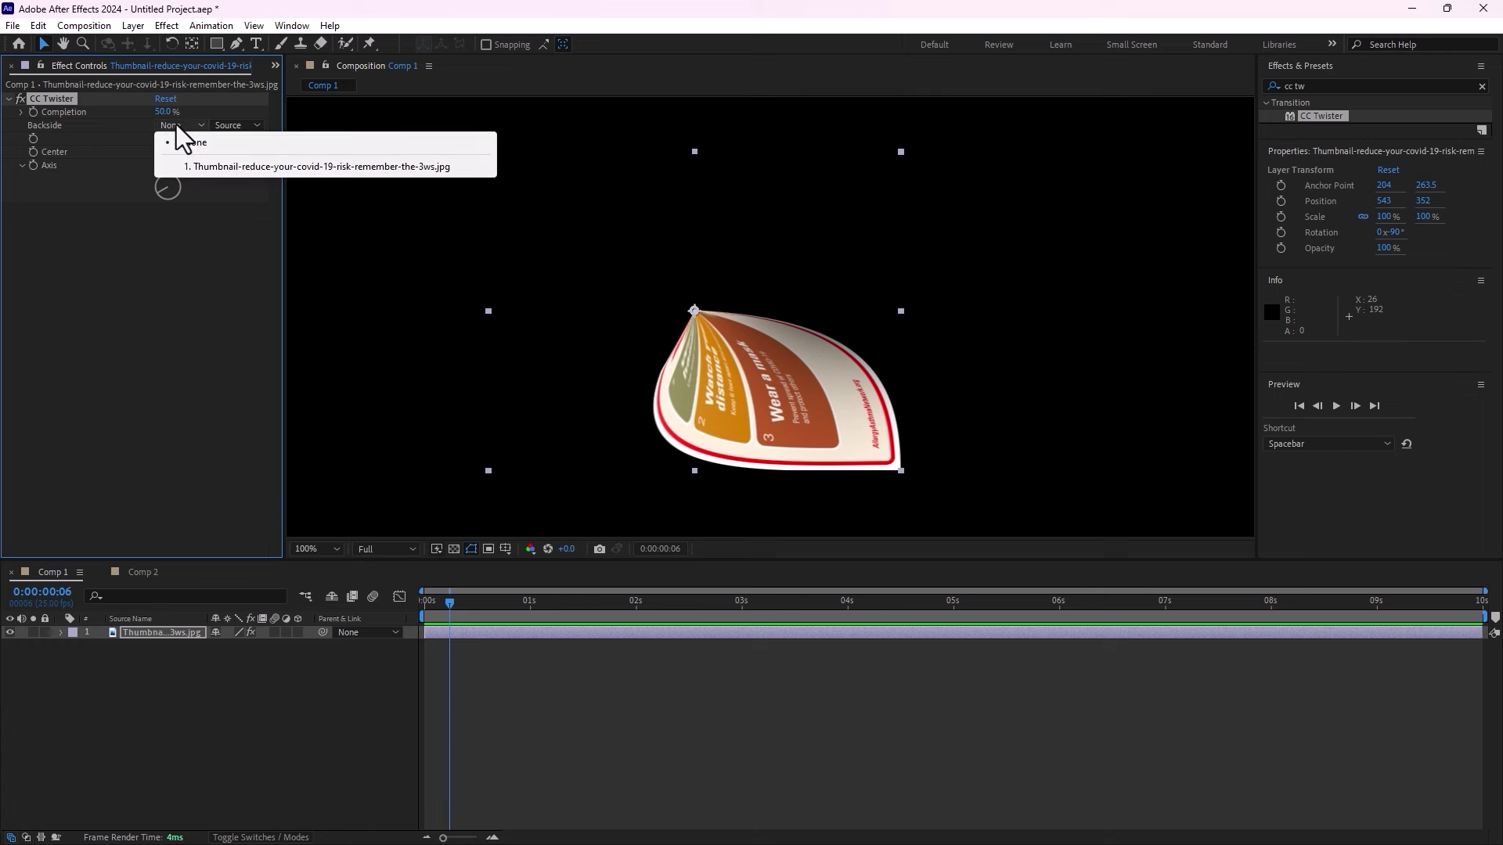
pyautogui.click(185, 166)
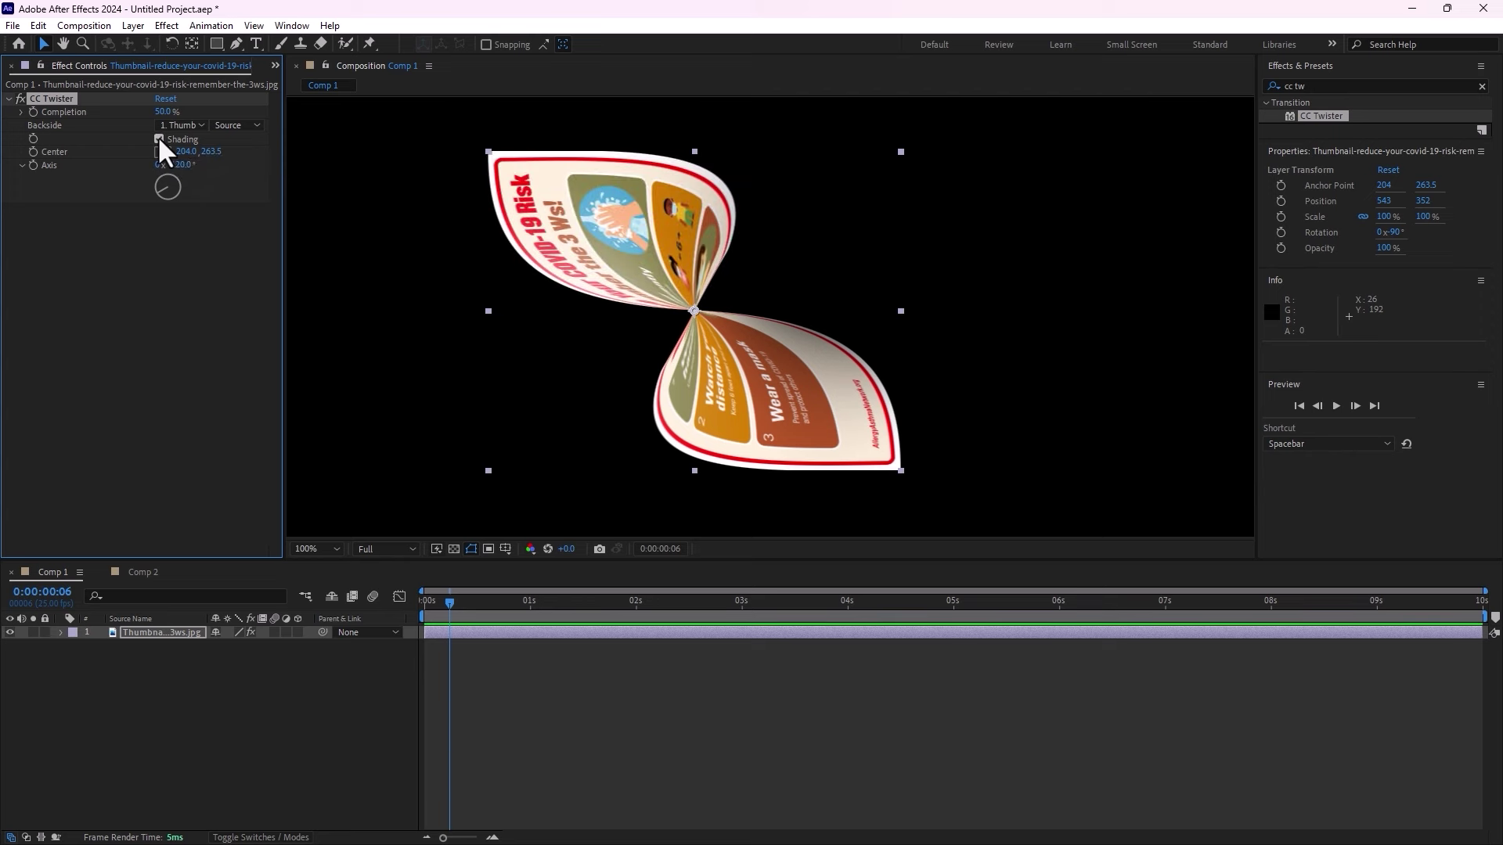
pyautogui.moveTo(166, 111); pyautogui.dragTo(162, 175)
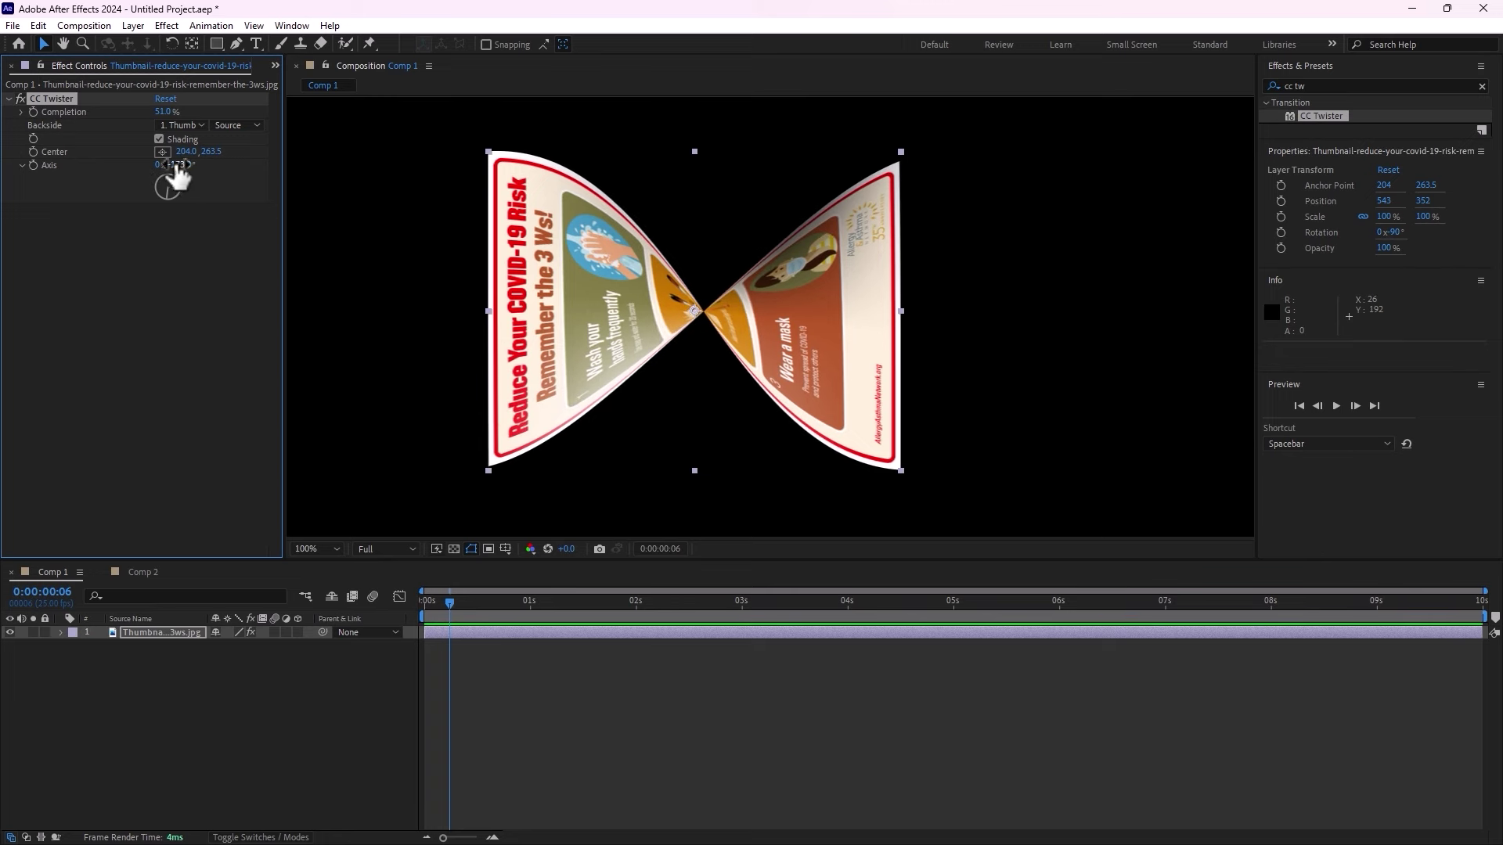
pyautogui.press('KP_Subtract')
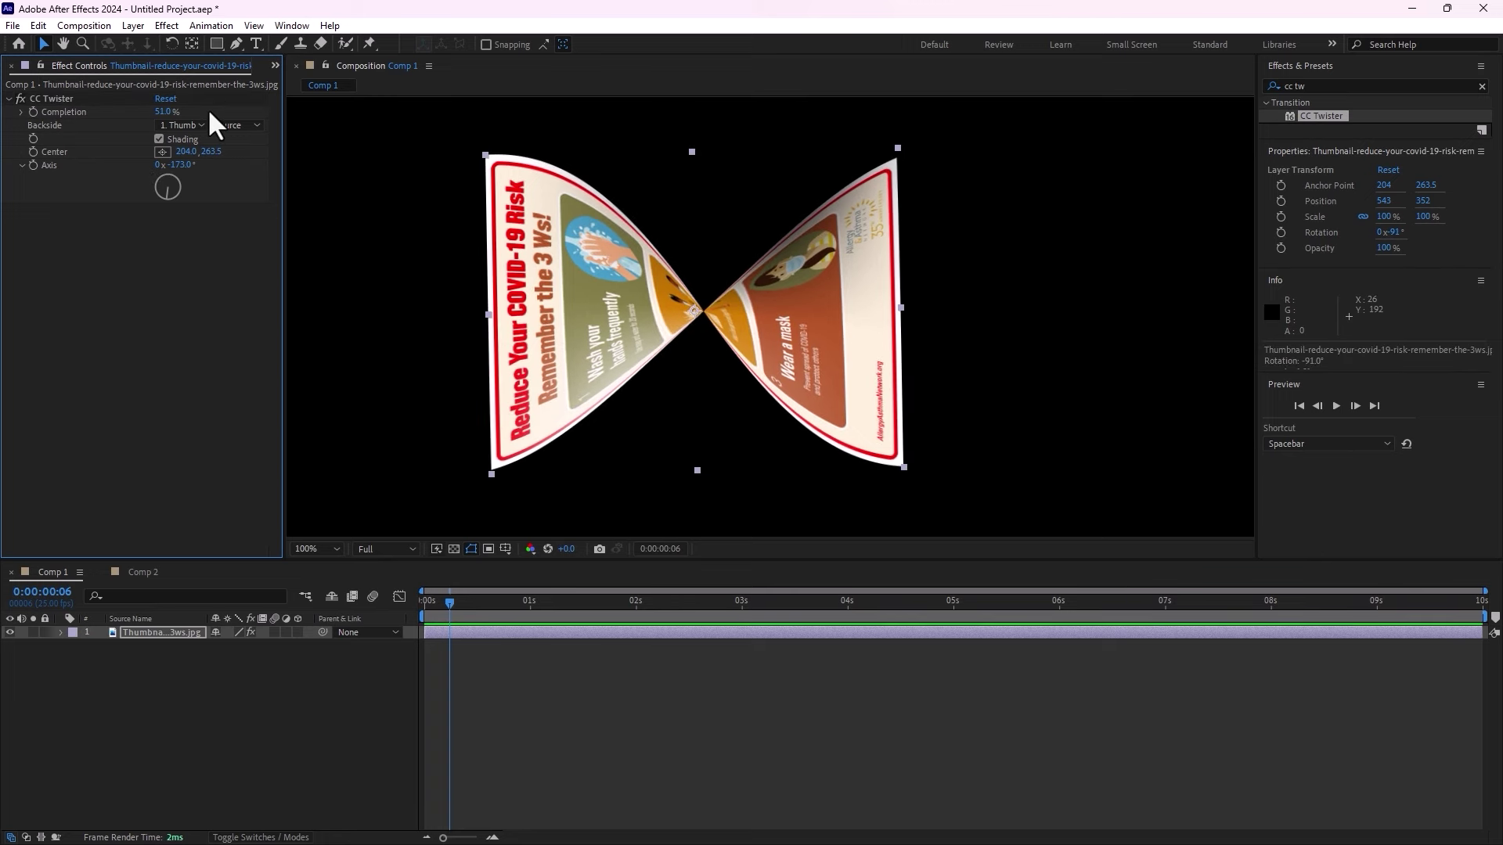
pyautogui.press('alt+KP_Enter')
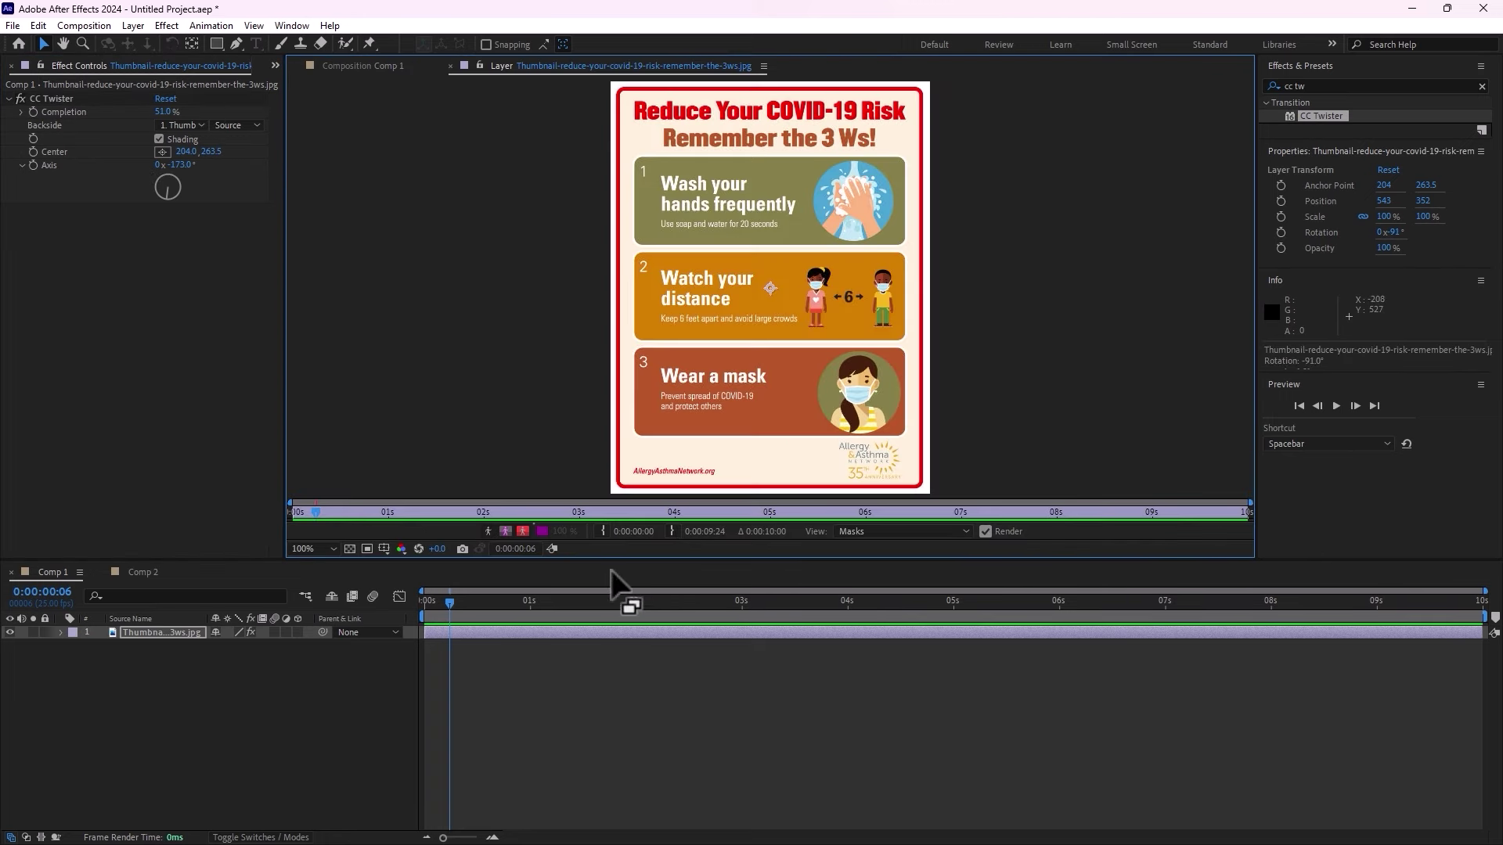
pyautogui.click(552, 548)
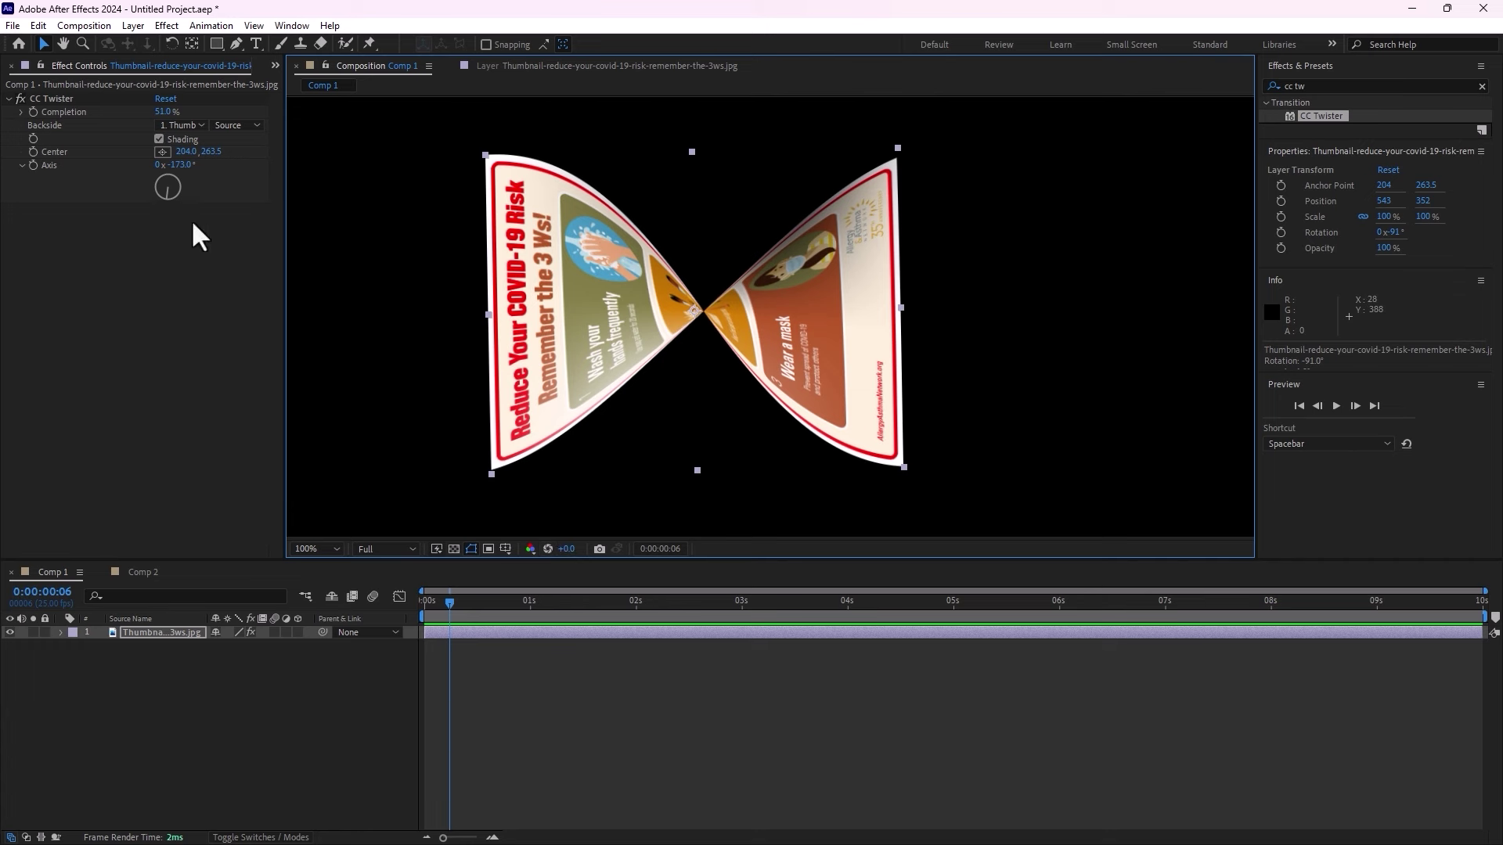
# Set the CC Twister Axis to -180° and bring Completion to 60%.
pyautogui.click(187, 165)
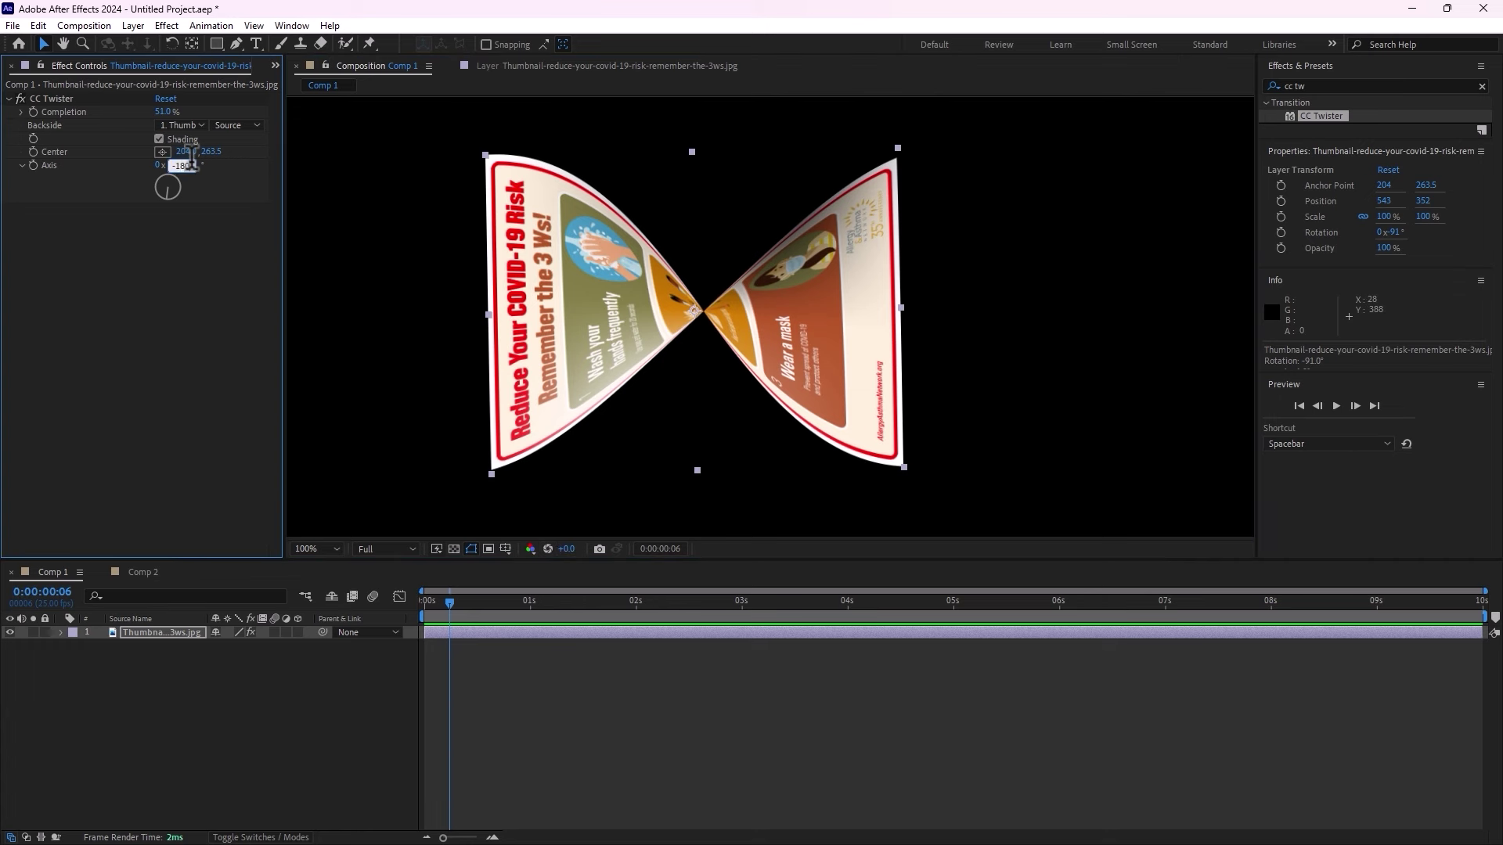
pyautogui.write('-180')
pyautogui.press('Return')
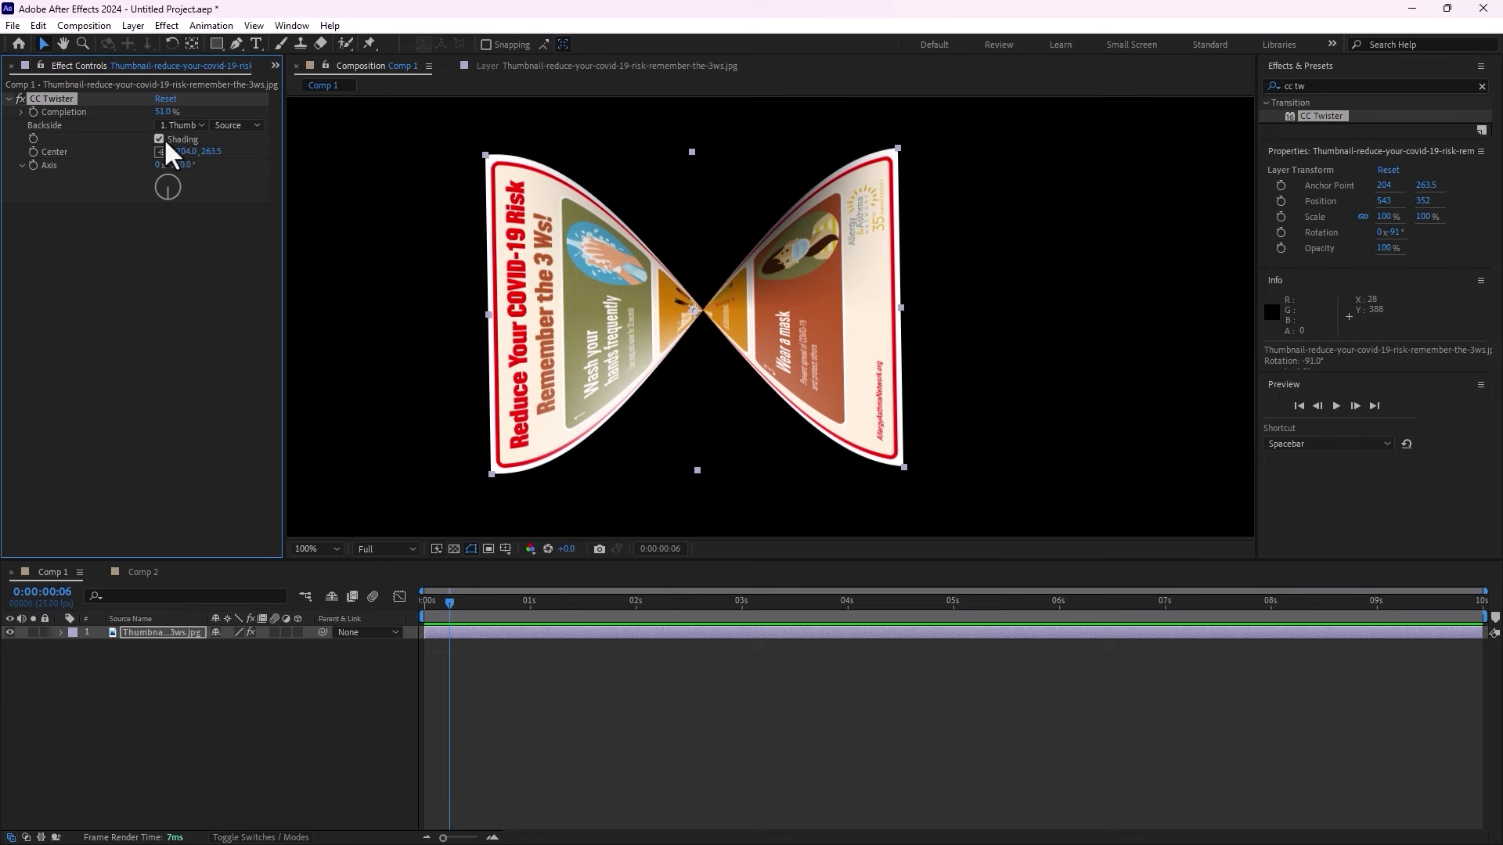
pyautogui.moveTo(162, 112); pyautogui.dragTo(202, 147)
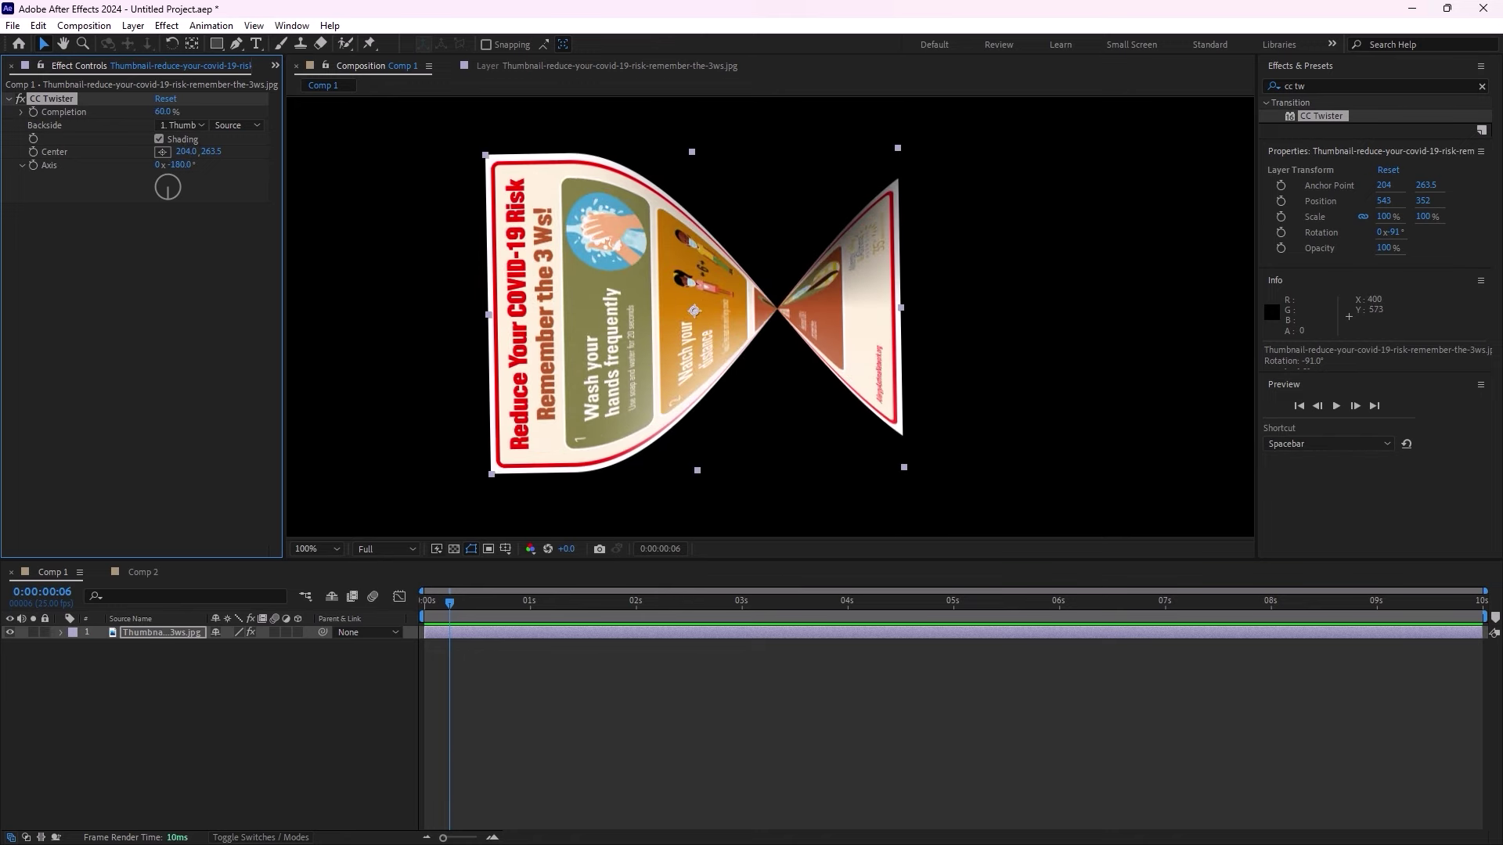
# Check the Notepad effect list, then select the poster layer.
pyautogui.click(658, 828)
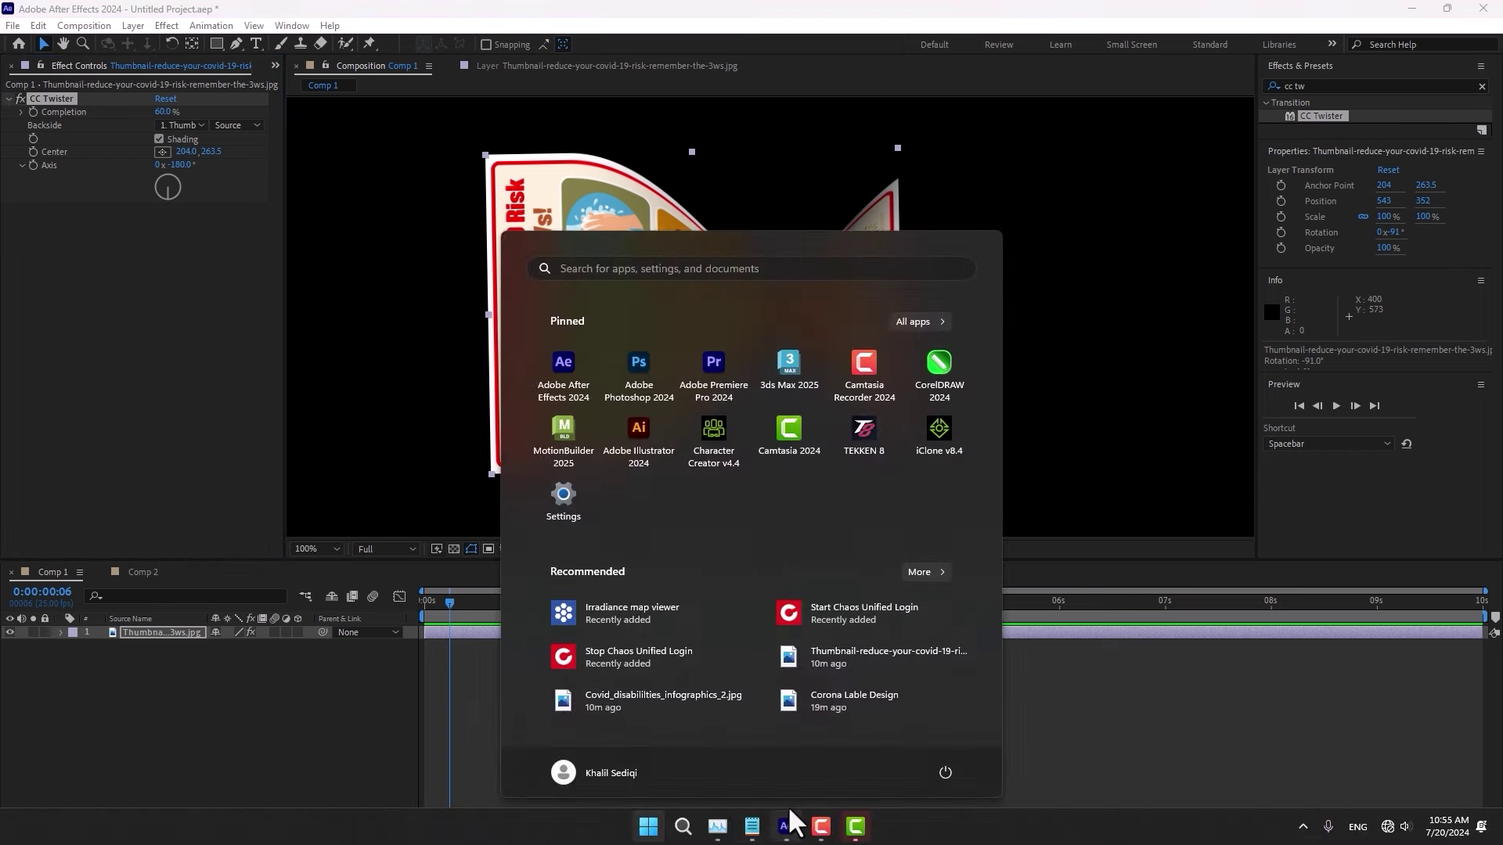
pyautogui.click(758, 816)
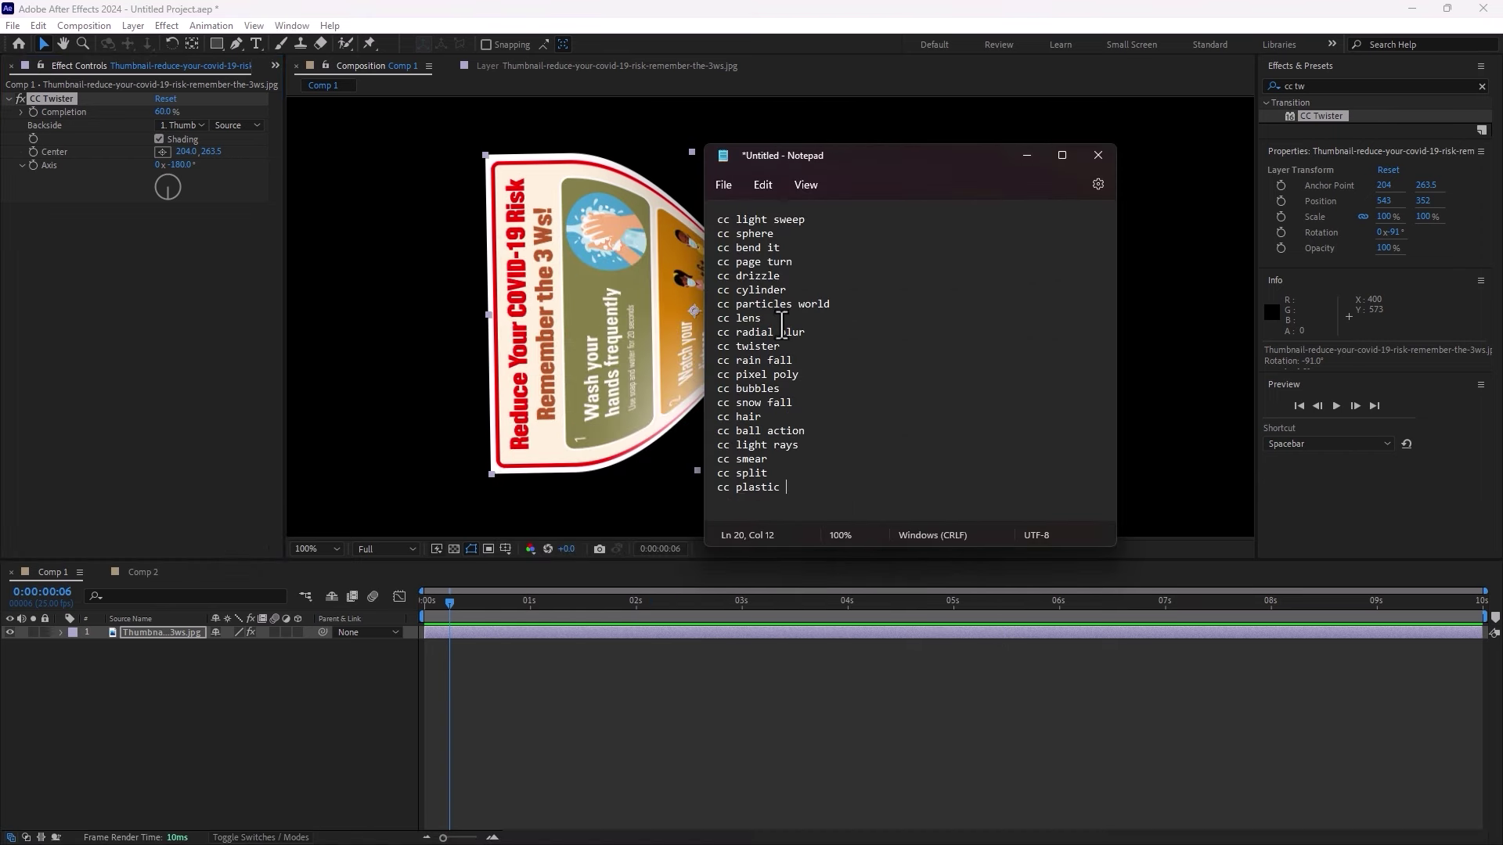
pyautogui.click(1027, 155)
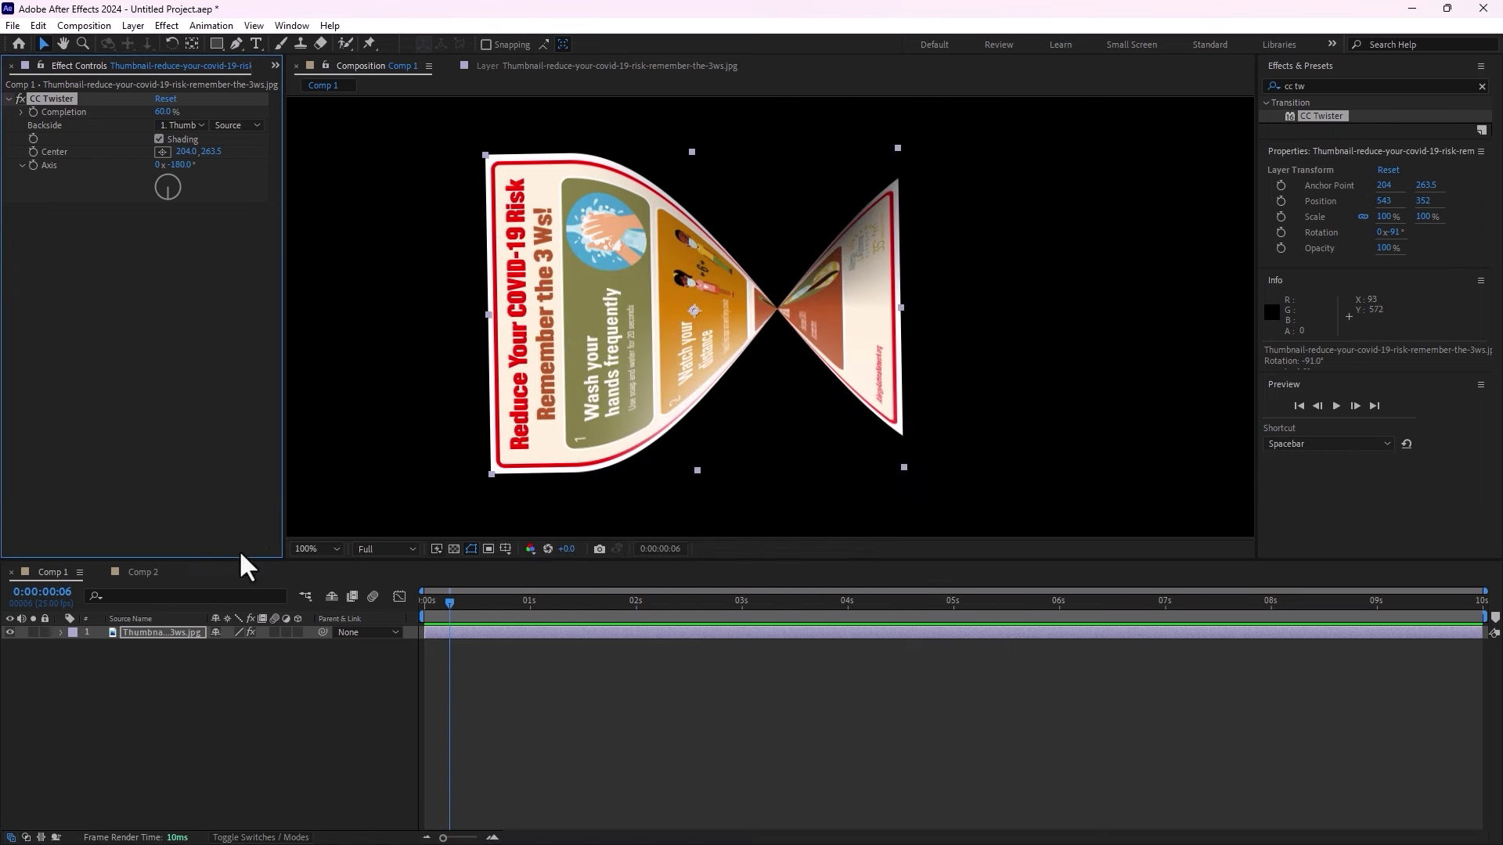
pyautogui.click(123, 631)
# Delete the poster layer and add a new black solid.
pyautogui.press('Delete')
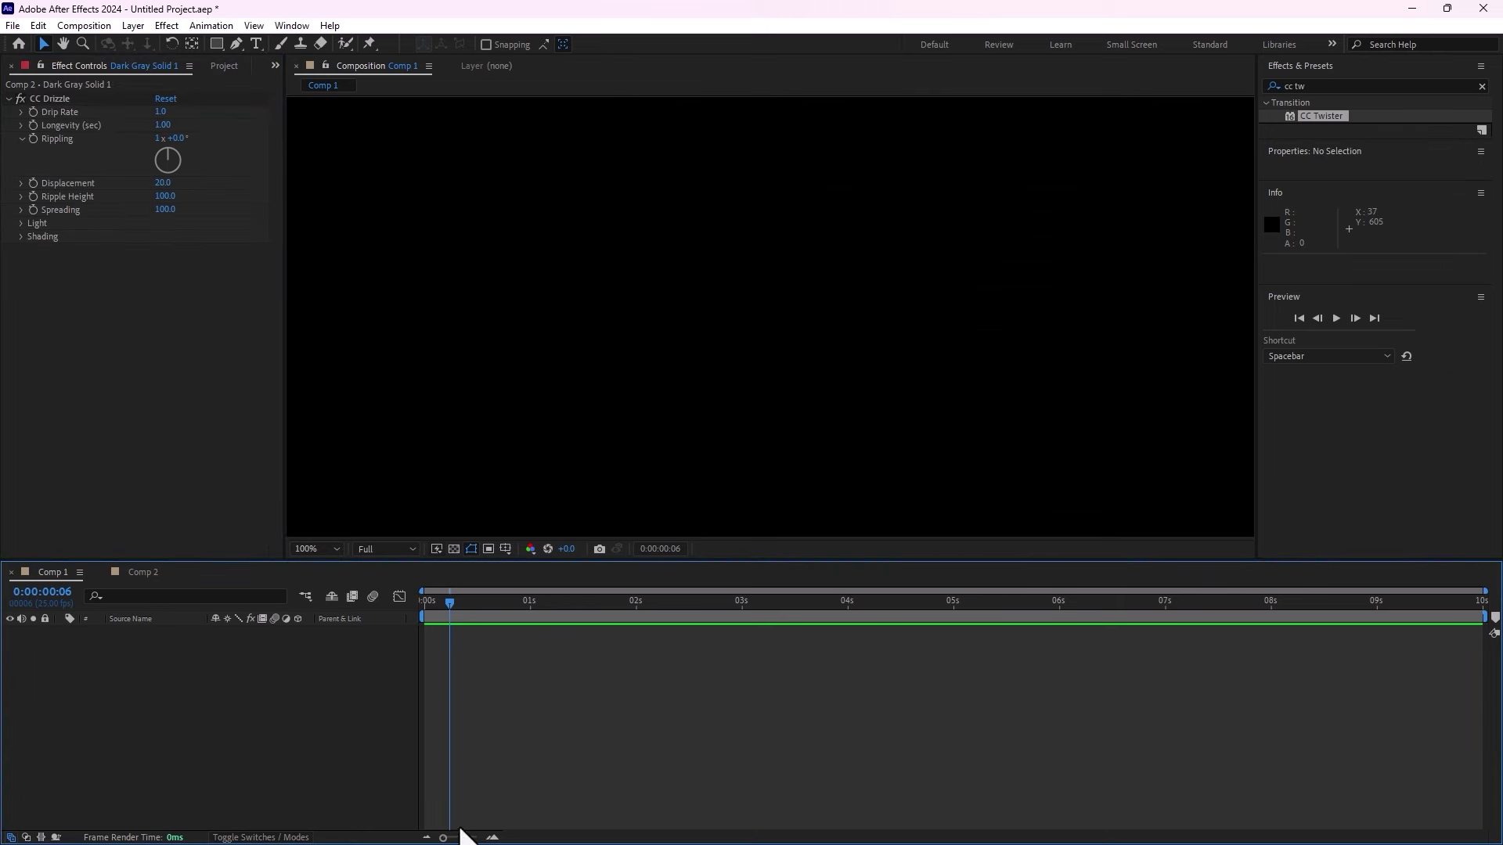
pyautogui.rightClick(359, 553)
pyautogui.moveTo(359, 558)
pyautogui.click(487, 591)
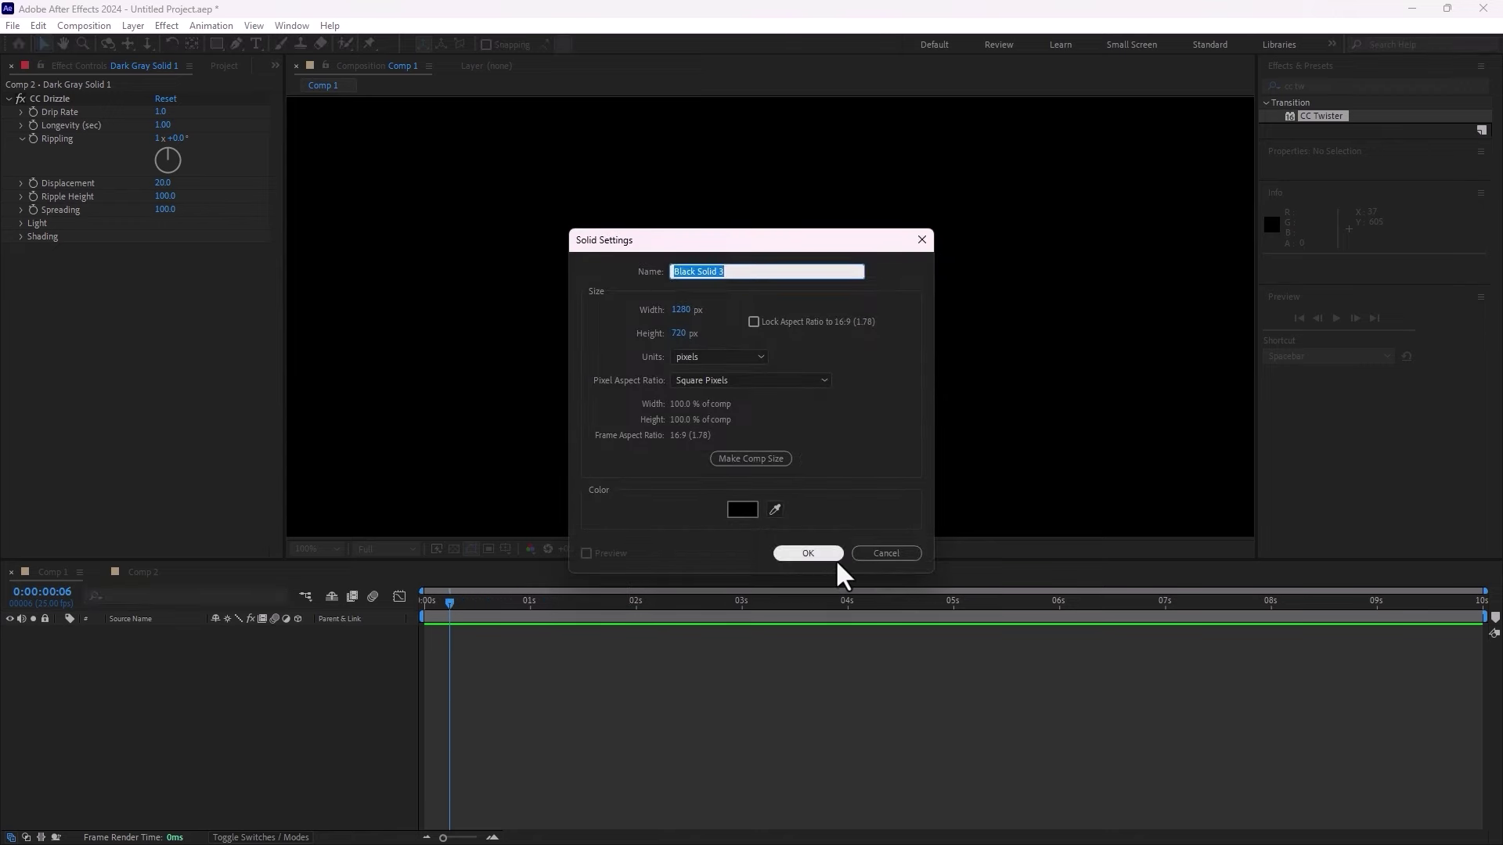
pyautogui.click(832, 557)
# Apply CC Rainfall to the black solid and fit the whole composition in the viewer.
pyautogui.click(1272, 85)
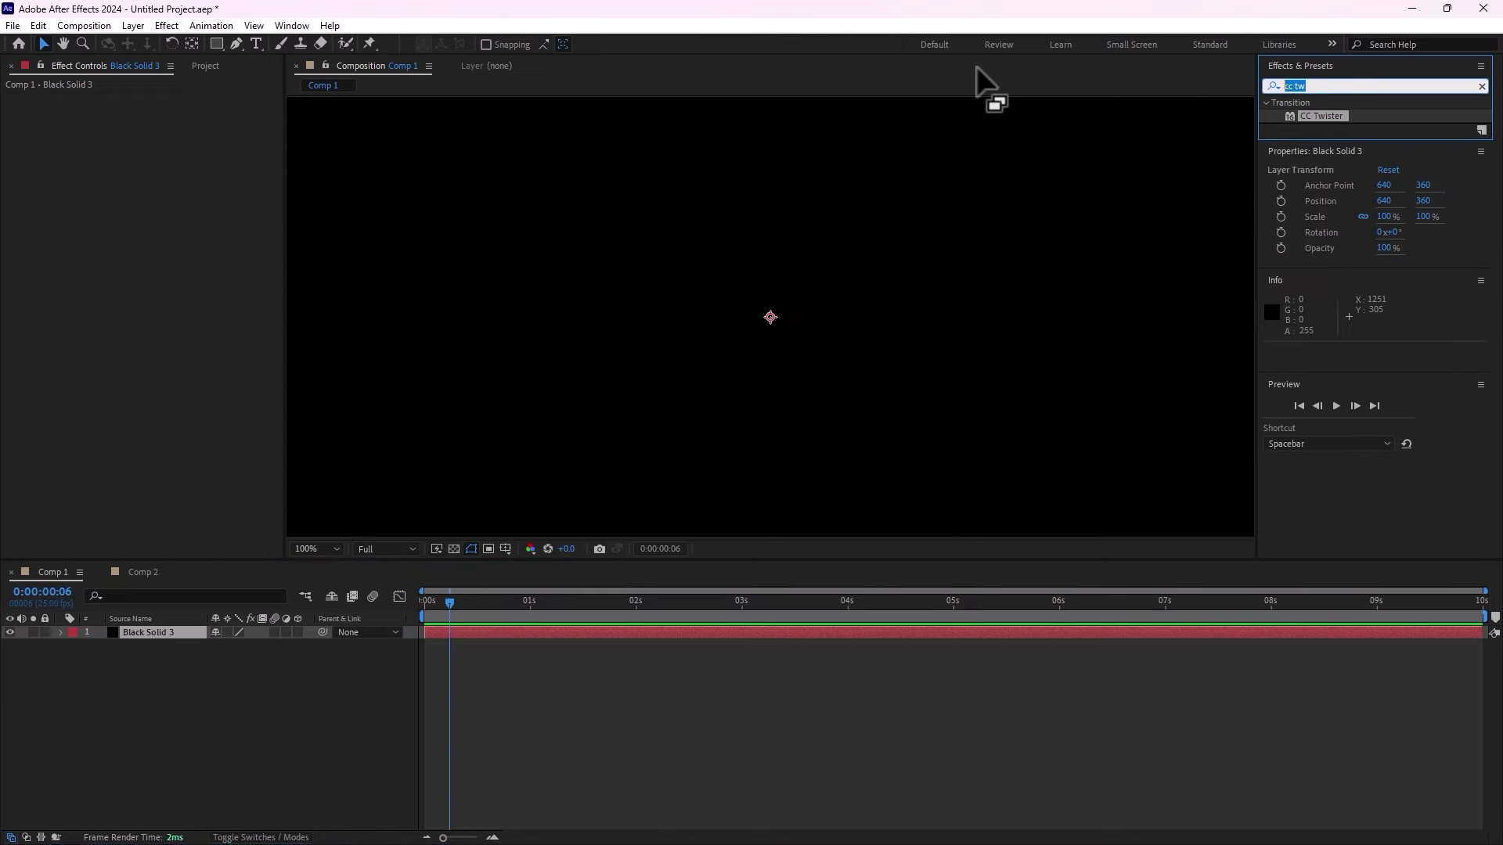
pyautogui.write('rai')
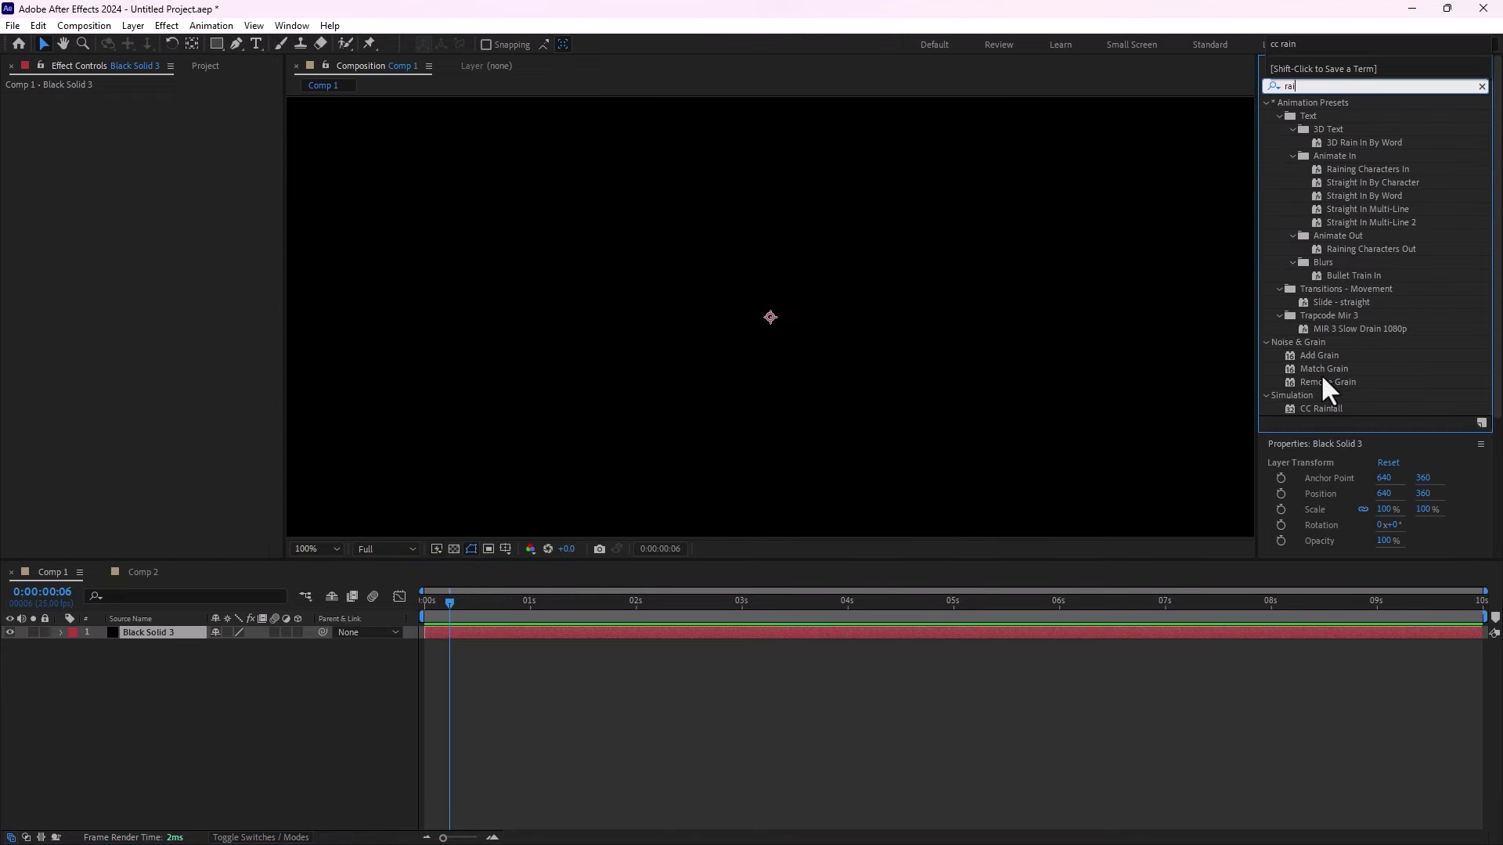
pyautogui.doubleClick(1323, 408)
pyautogui.moveTo(473, 600); pyautogui.dragTo(611, 602)
pyautogui.scroll(-2, 661, 356)
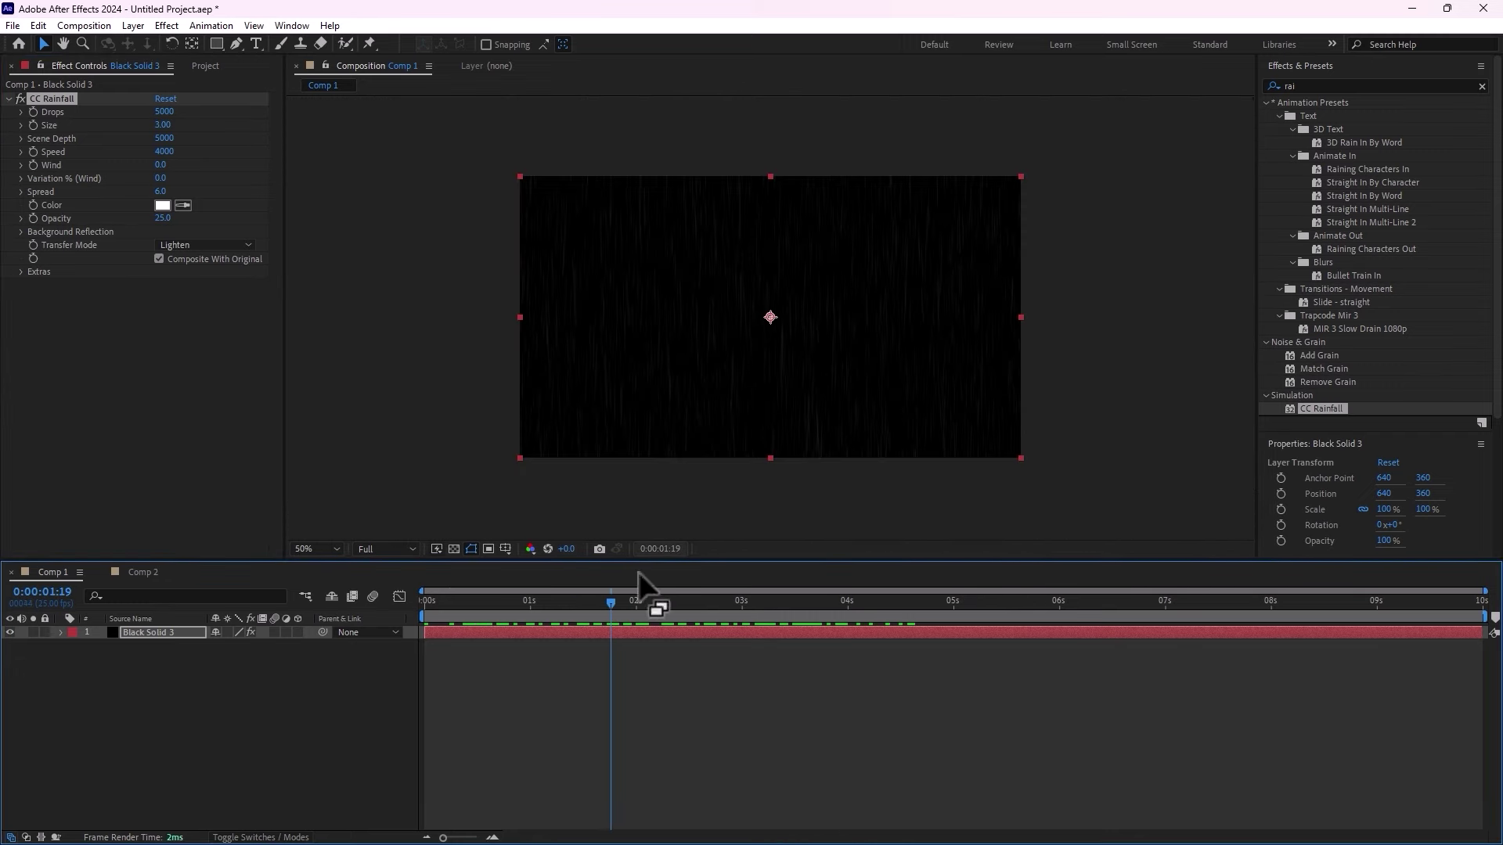
pyautogui.click(310, 550)
pyautogui.click(329, 582)
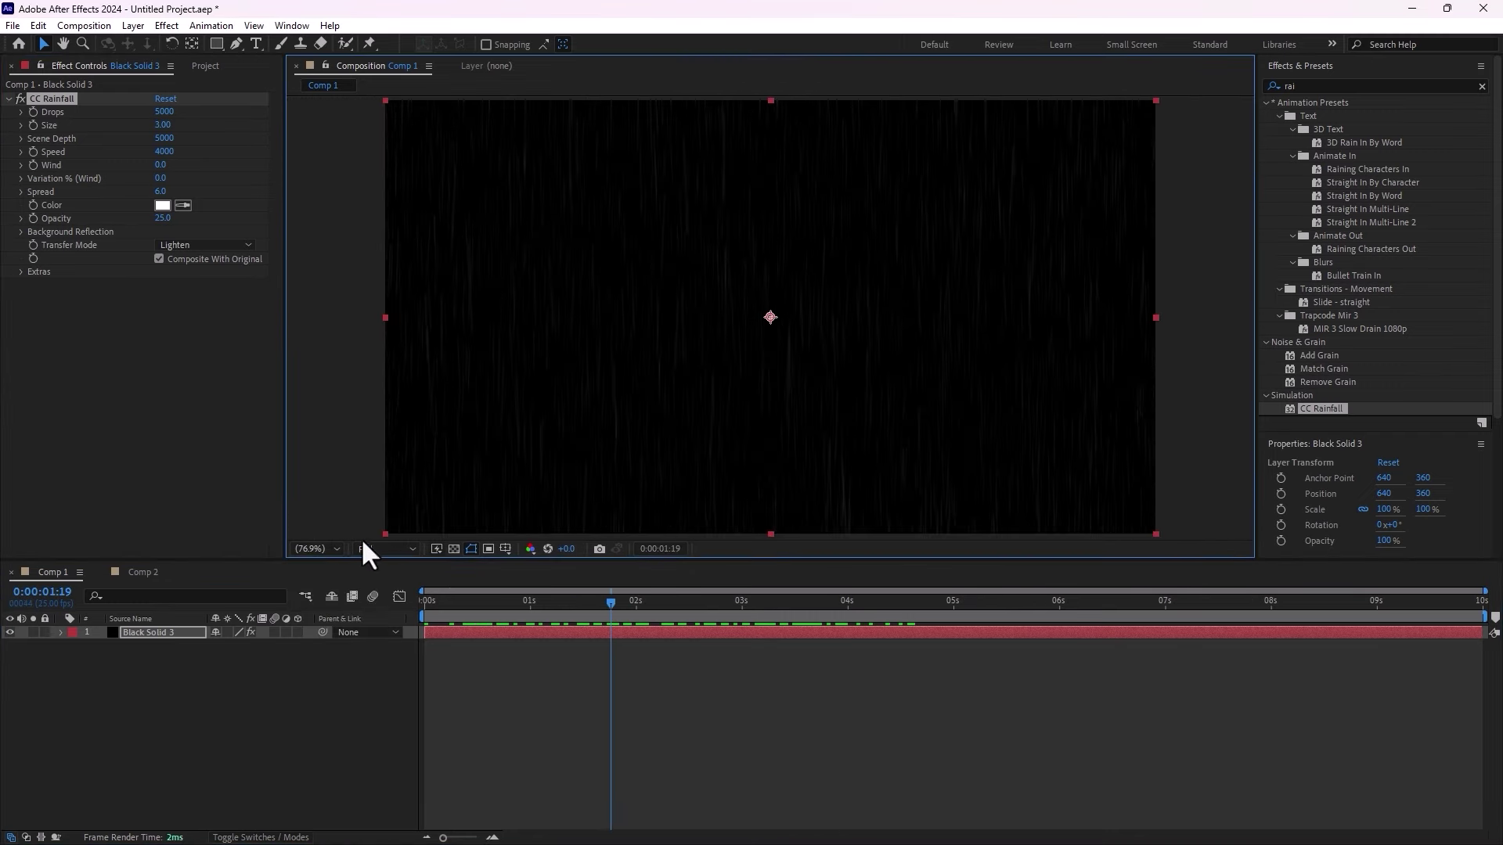
# Set the raindrop Size to 4.26 and Wind to 2250, then delete CC Rainfall.
pyautogui.moveTo(162, 125); pyautogui.dragTo(364, 189)
pyautogui.moveTo(491, 607); pyautogui.dragTo(860, 601)
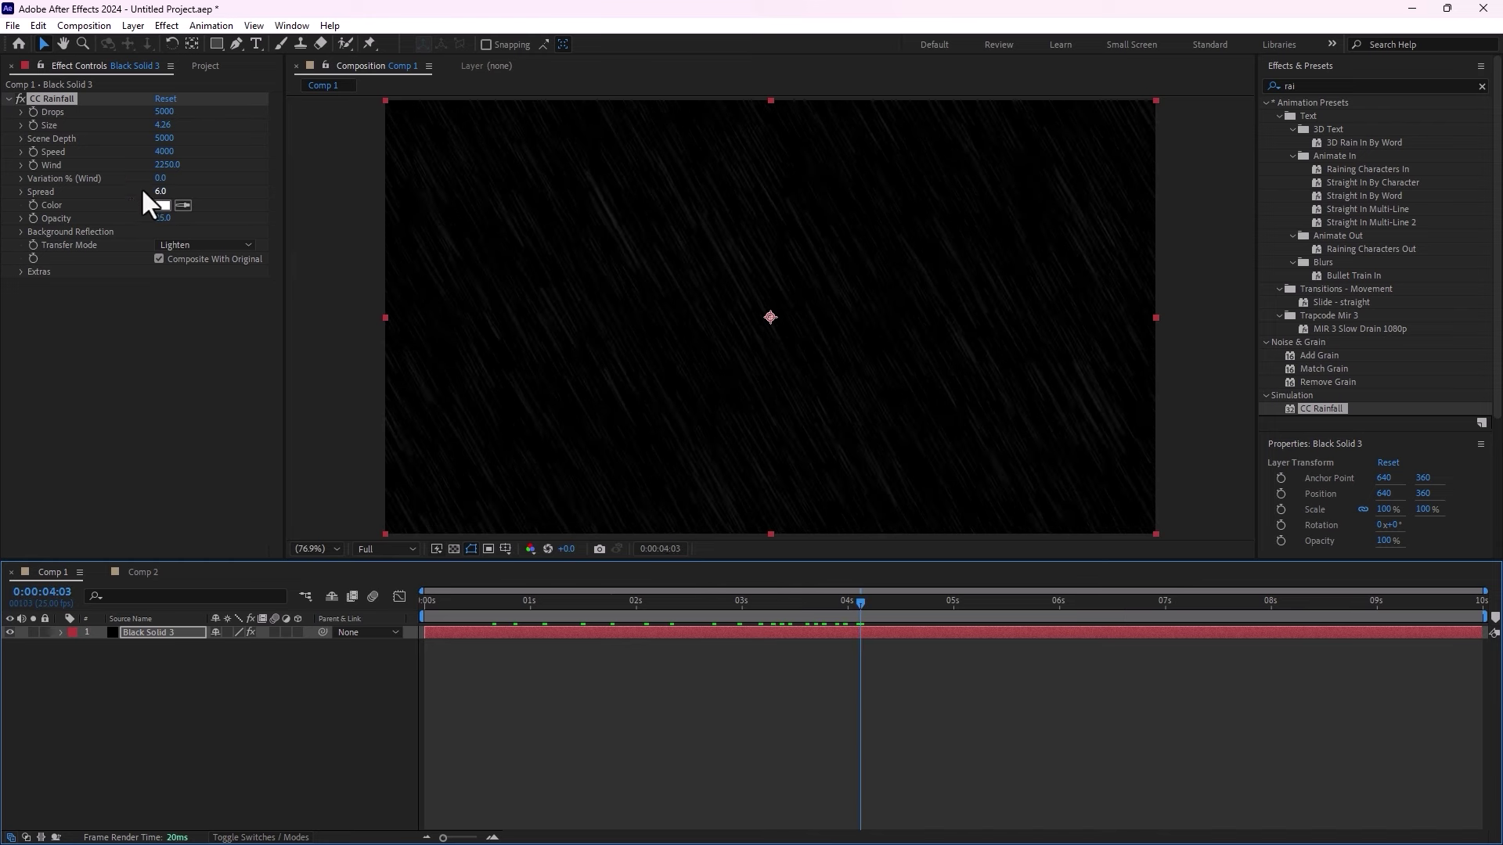
pyautogui.click(132, 306)
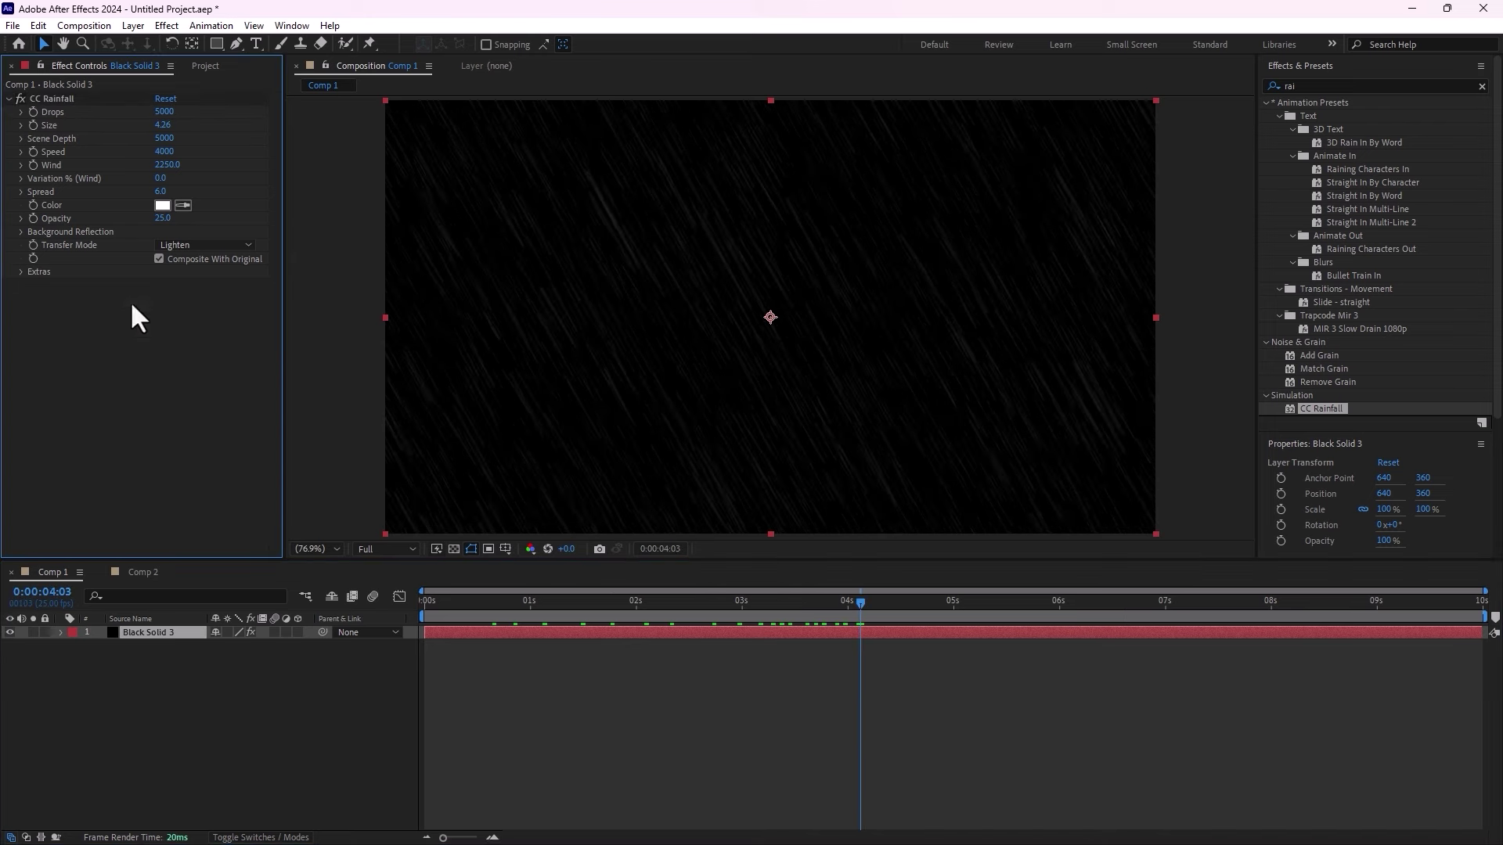
pyautogui.click(69, 101)
pyautogui.press('Delete')
# Review the CC effect list in Notepad, then minimize it and return to the After Effects timeline.
pyautogui.press('super')
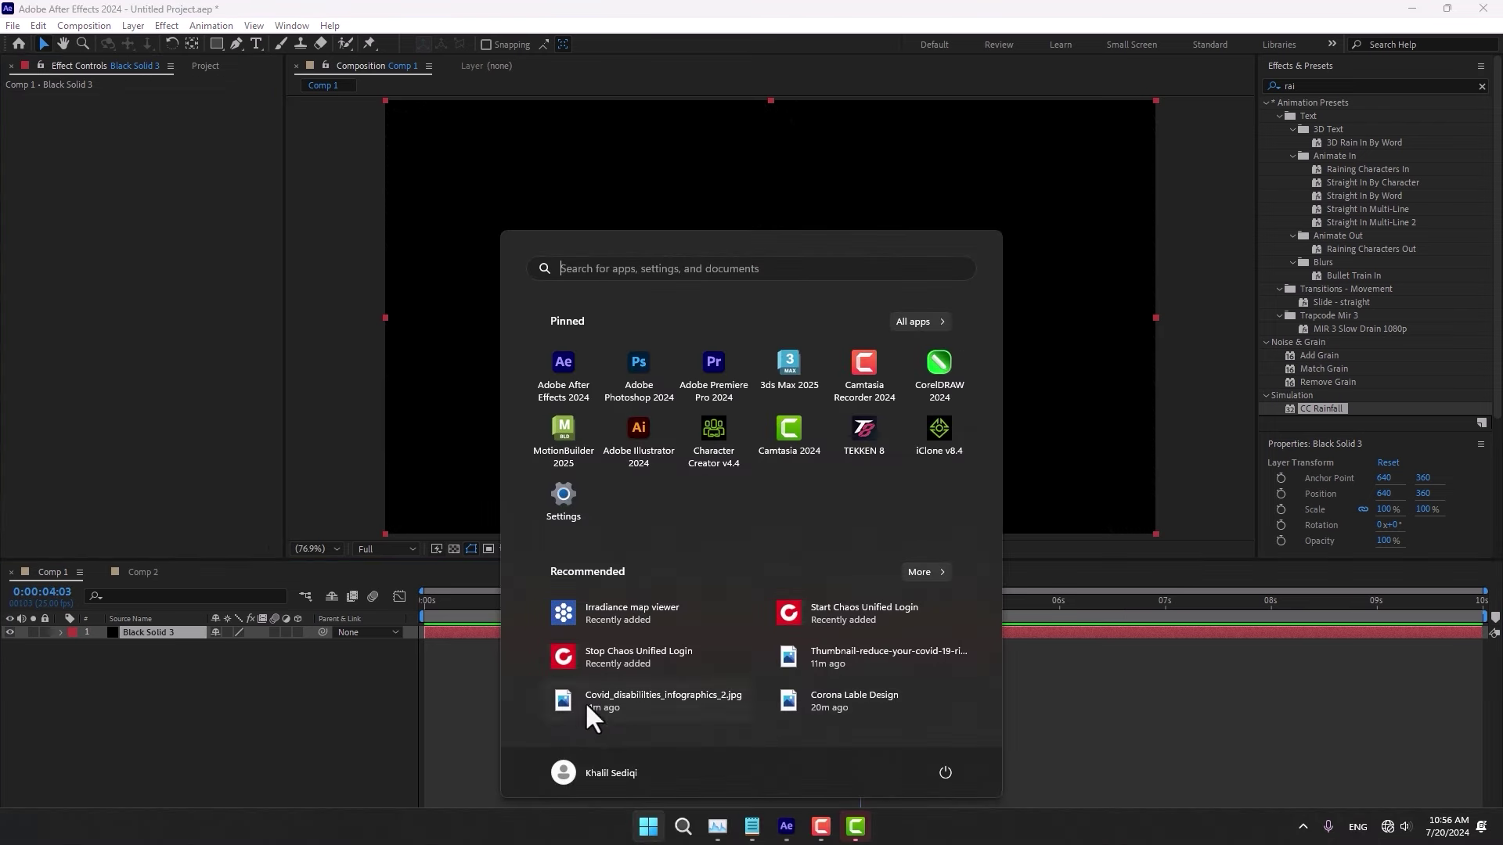
pyautogui.click(751, 831)
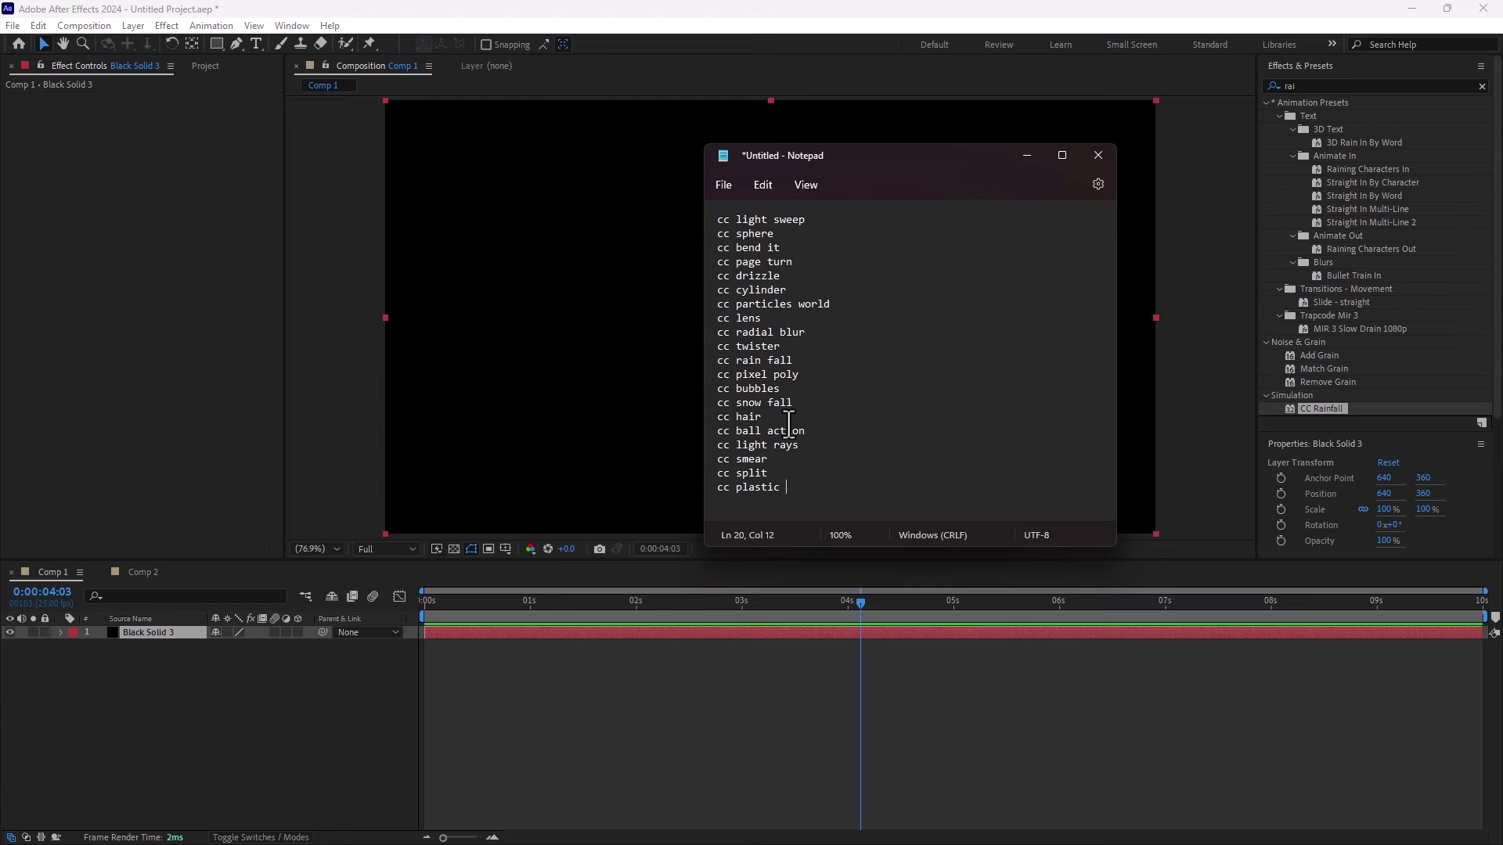
pyautogui.click(1024, 156)
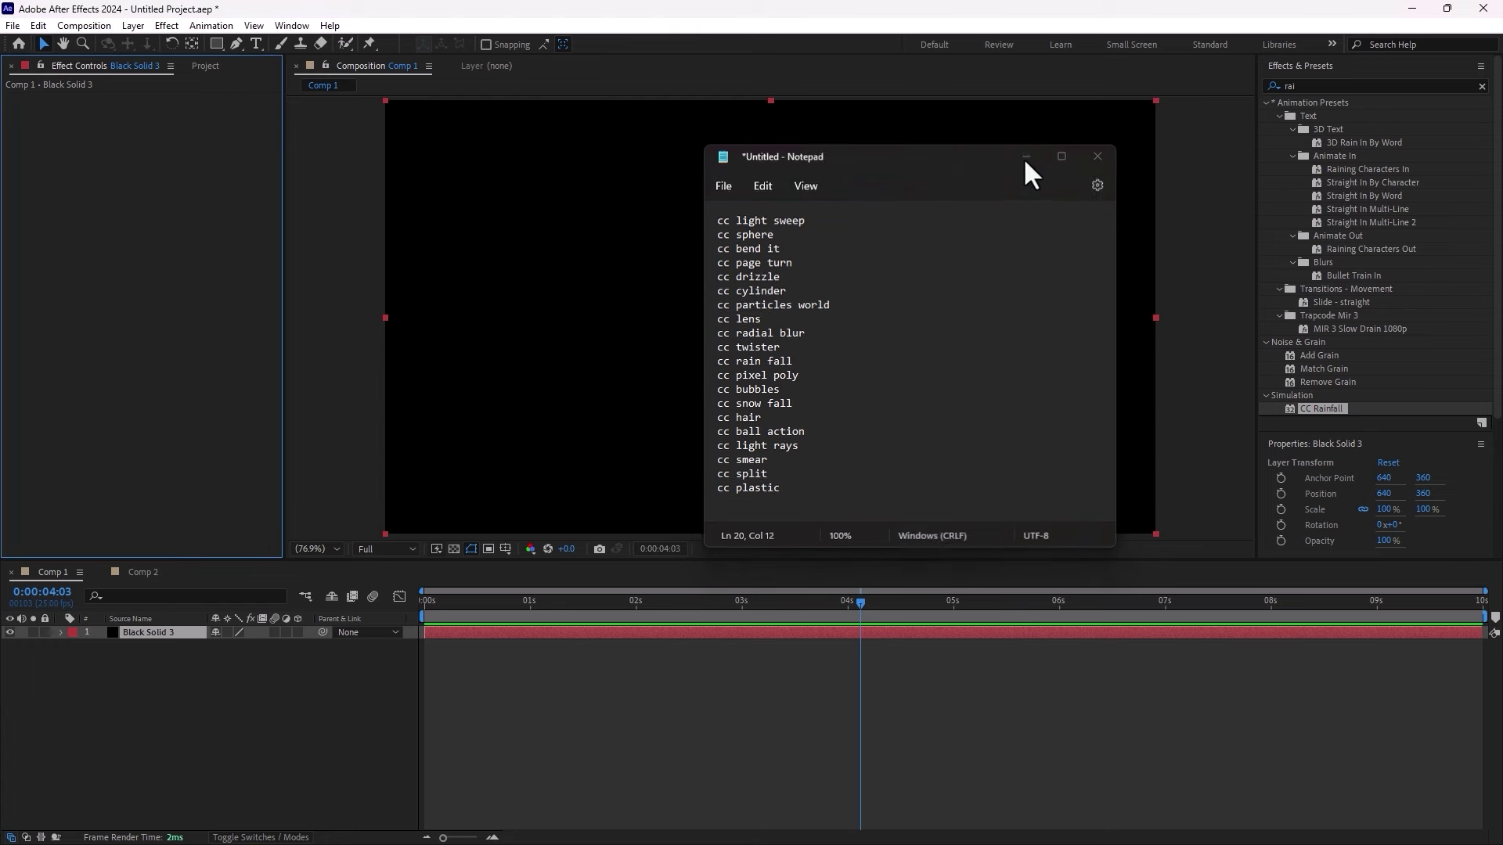
pyautogui.click(157, 635)
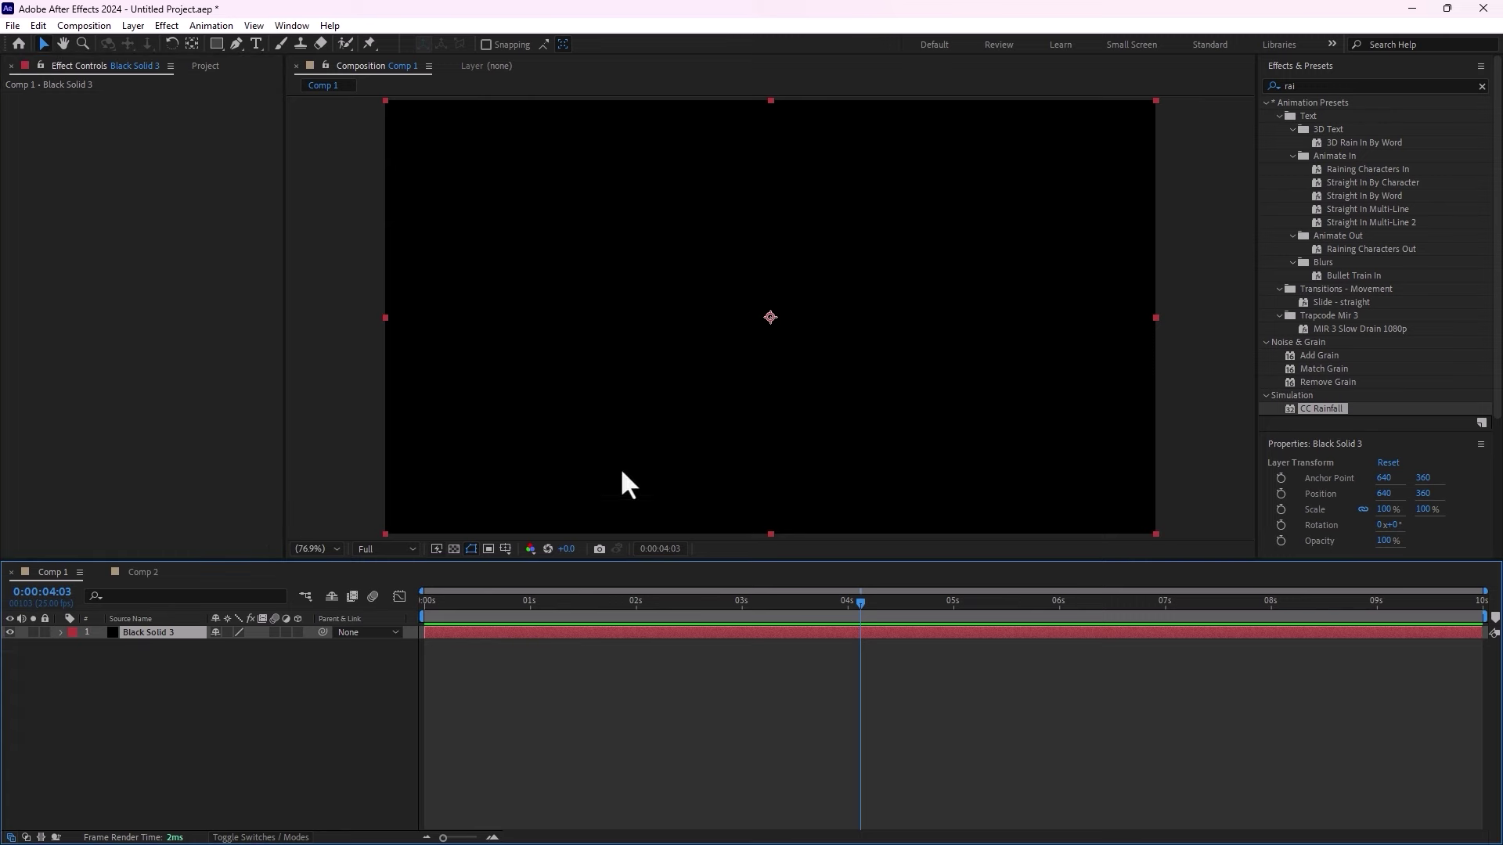
# Apply CC Snowfall to Black Solid 3, set flake Size to 14.99, and scrub to preview.
pyautogui.click(1327, 86)
pyautogui.write('snow')
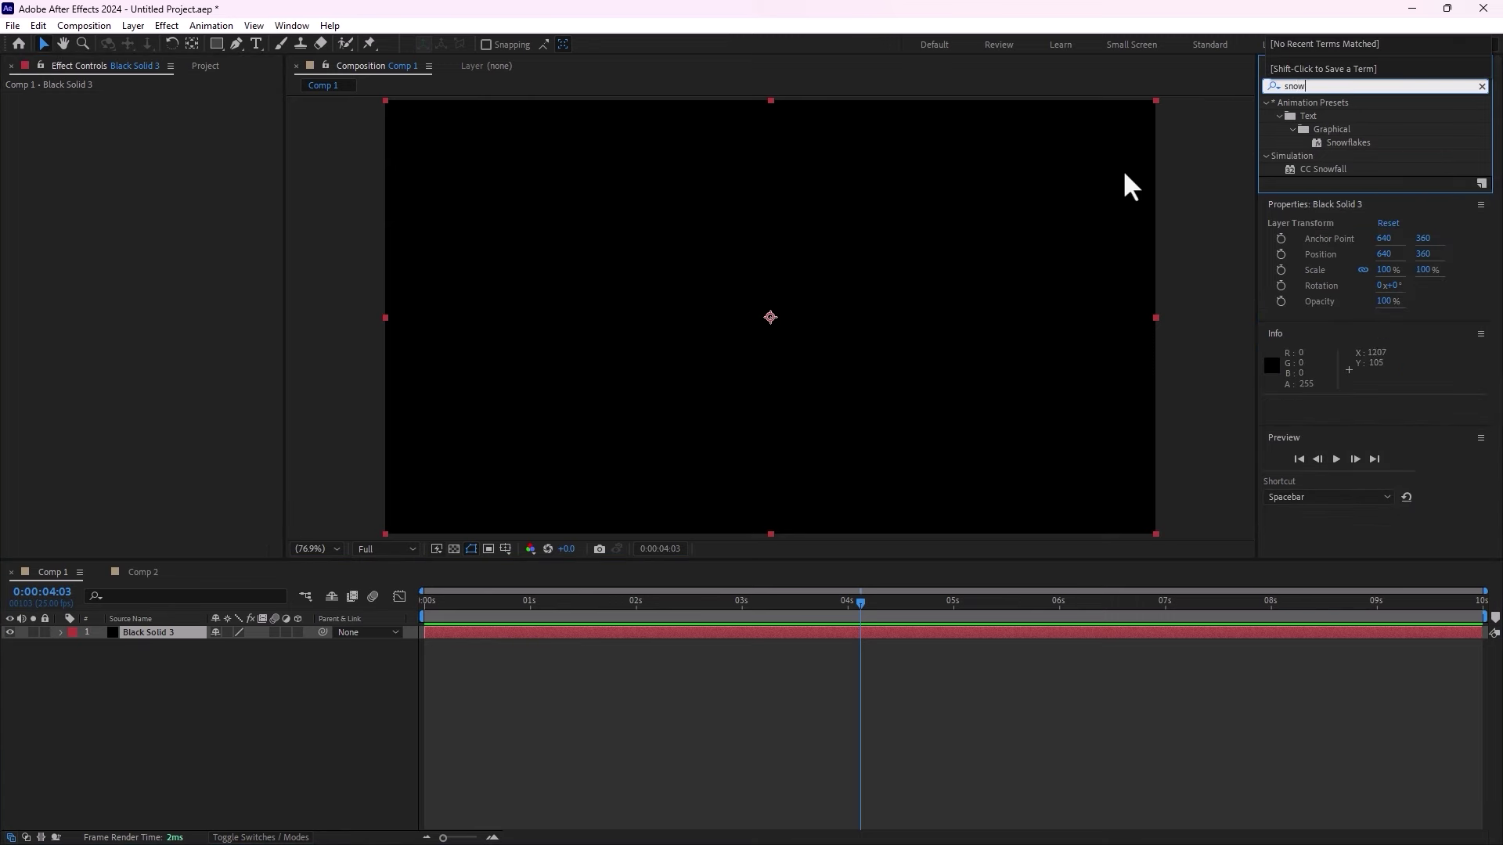
pyautogui.doubleClick(1323, 169)
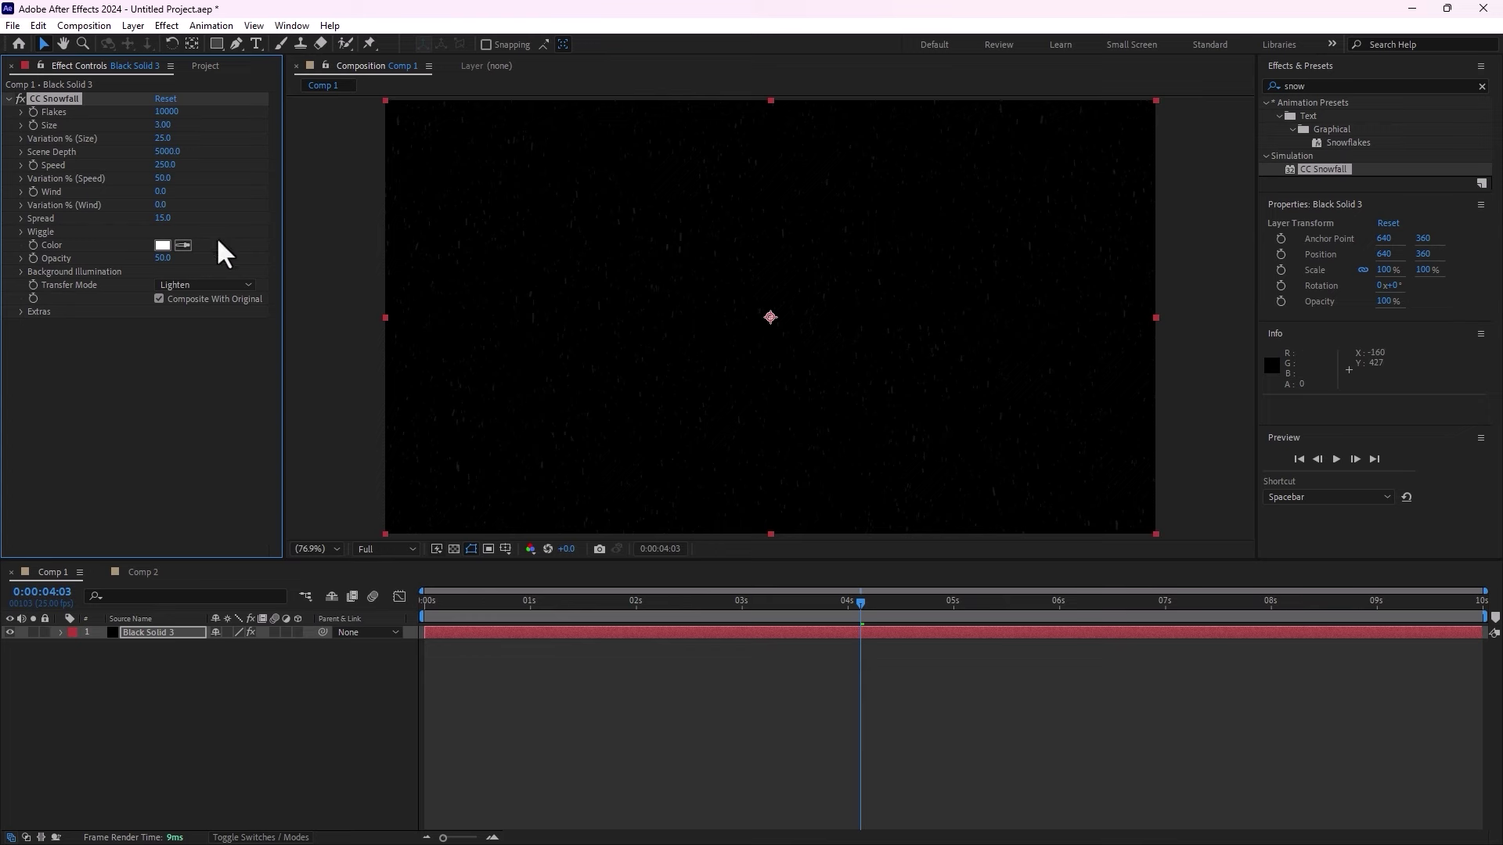
pyautogui.moveTo(595, 127); pyautogui.dragTo(1160, 255)
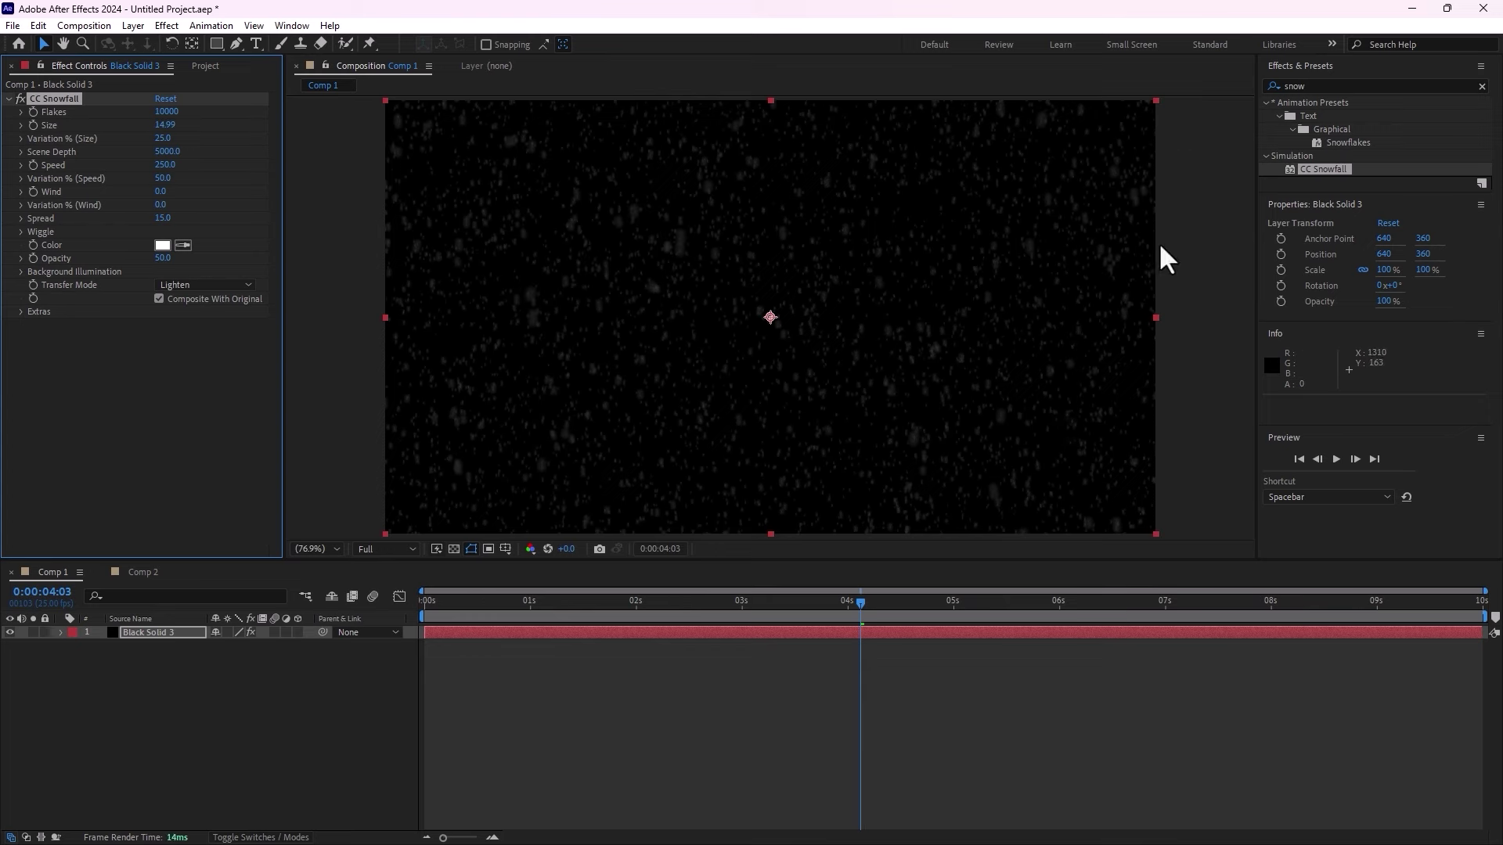
pyautogui.click(425, 601)
pyautogui.moveTo(426, 604); pyautogui.dragTo(661, 626)
pyautogui.click(389, 705)
# Create a text layer in the composition and type the person's name.
pyautogui.click(256, 43)
pyautogui.click(772, 356)
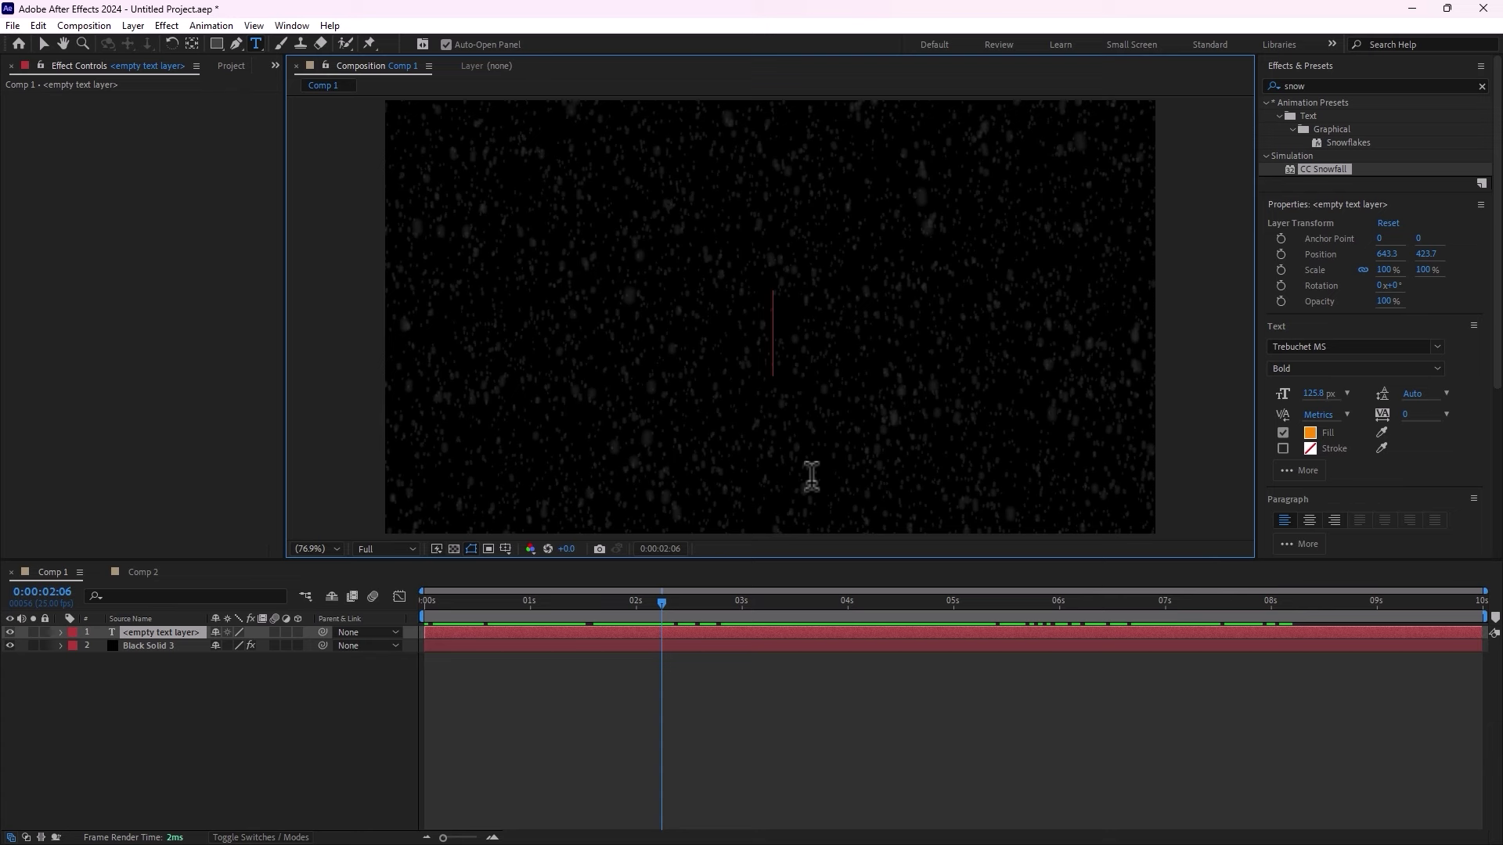
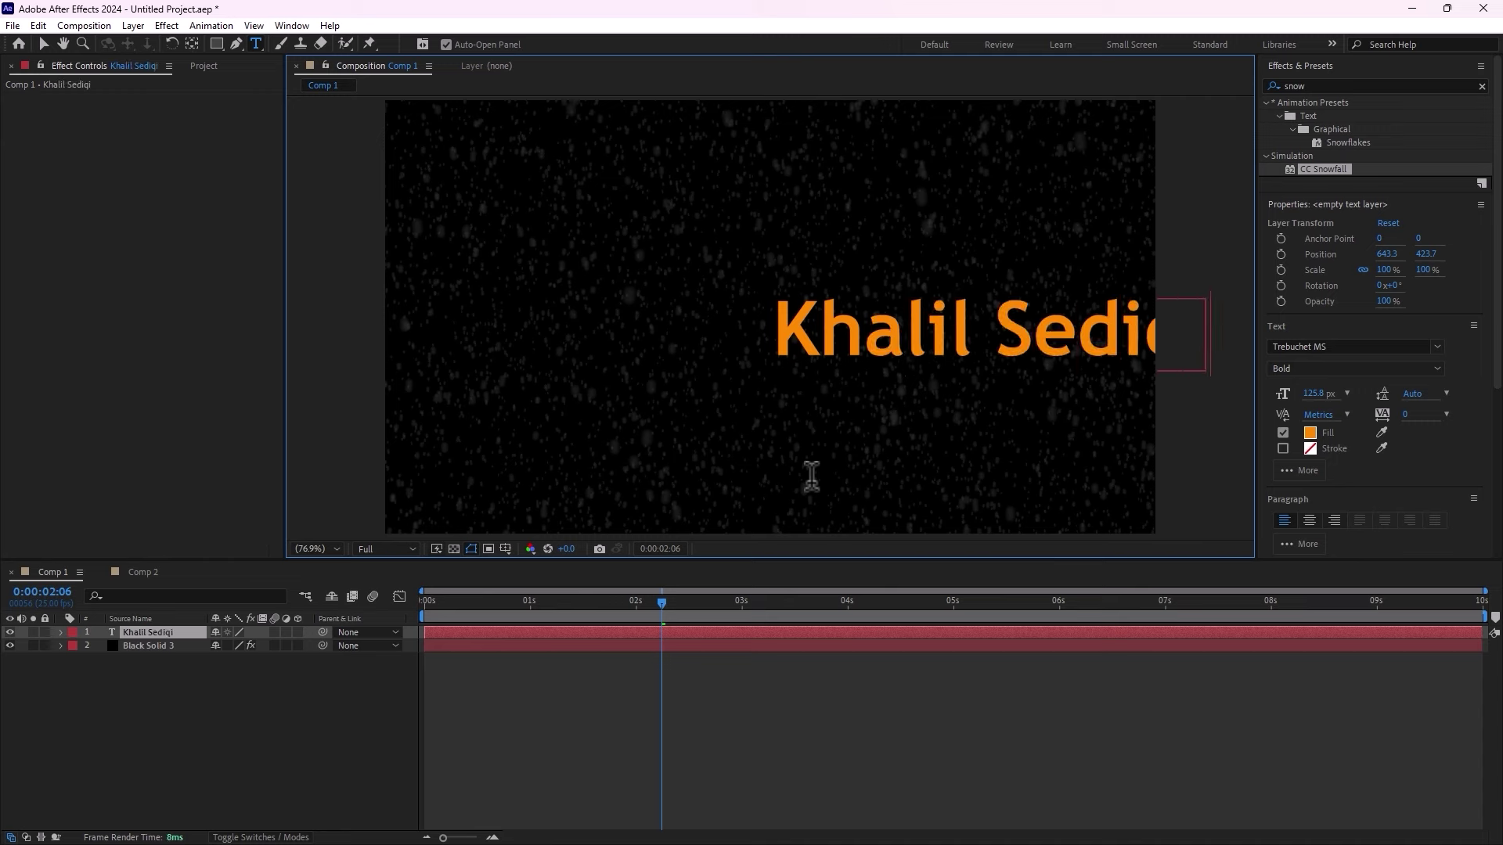
# Move the name text to the frame centre and set its fill to white (FFFFFF).
pyautogui.click(45, 44)
pyautogui.moveTo(950, 312); pyautogui.dragTo(704, 295)
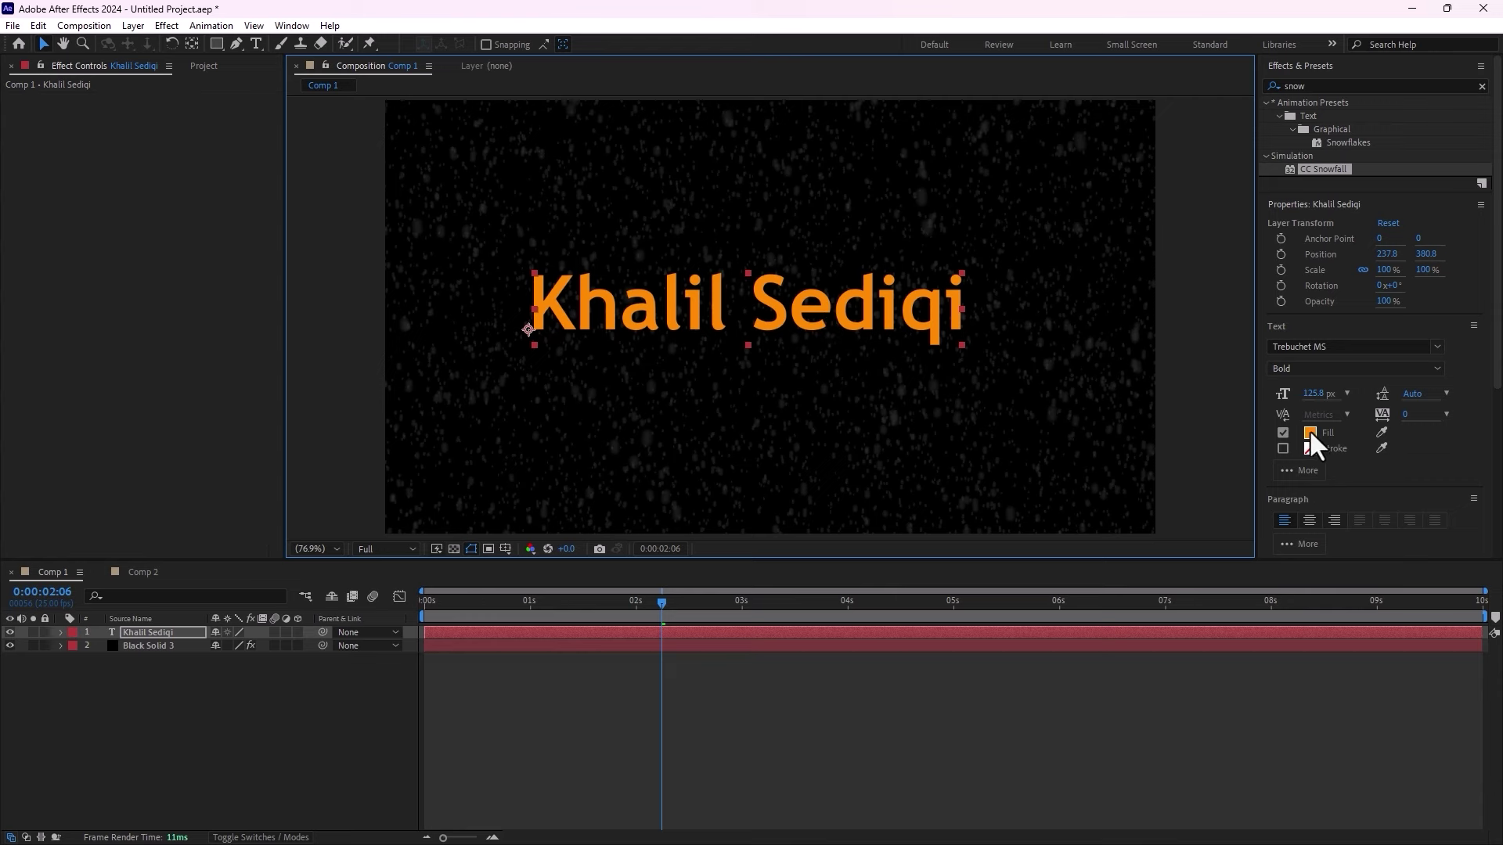
pyautogui.click(1309, 432)
pyautogui.click(805, 373)
pyautogui.click(730, 291)
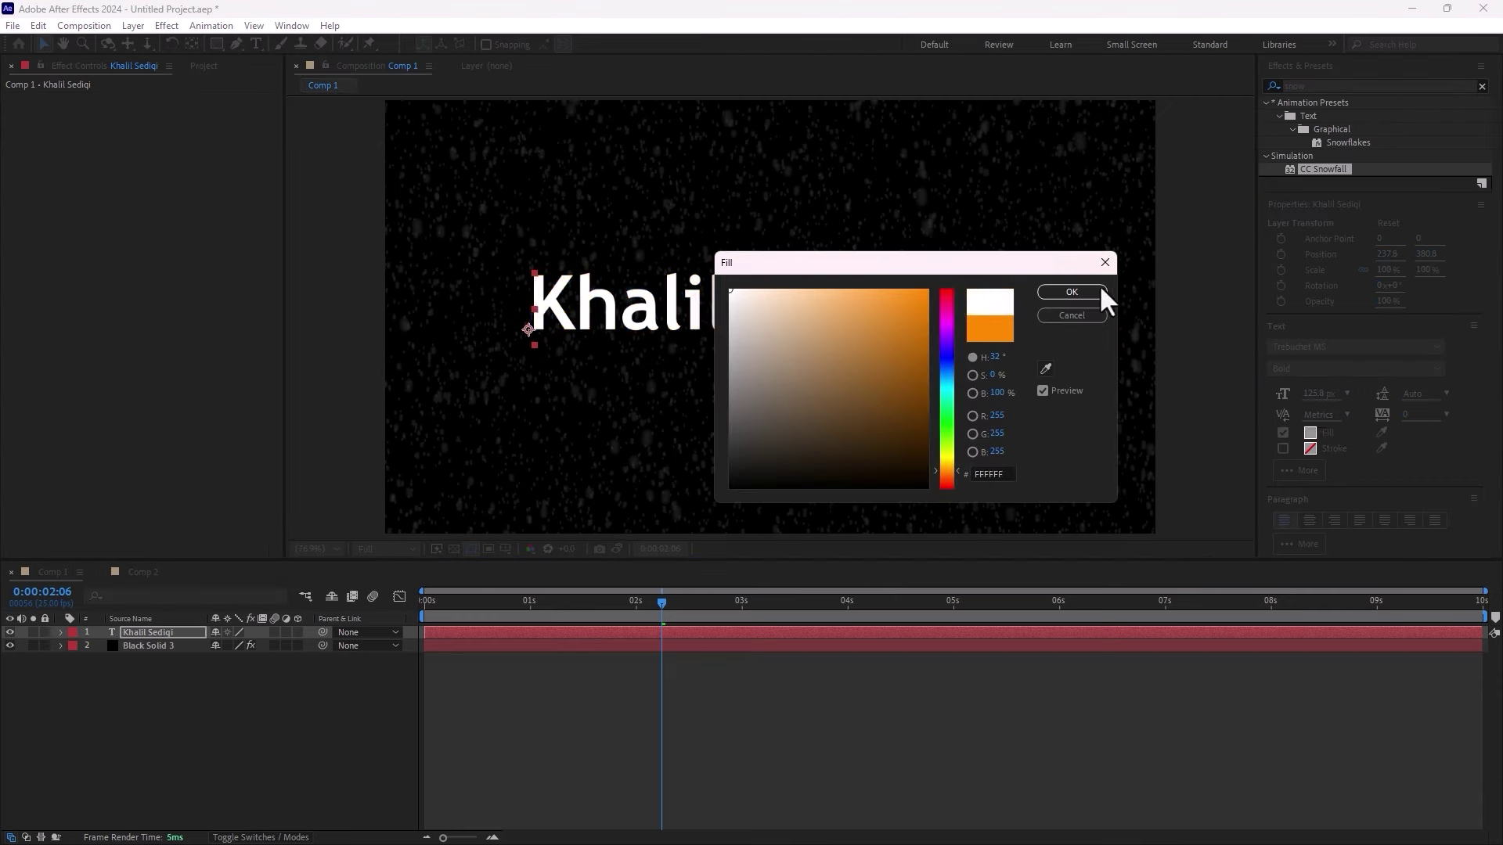
pyautogui.click(1099, 292)
pyautogui.click(1326, 87)
# Apply CC Pixel Polly to the name text layer and preview the shatter from the start.
pyautogui.write('cc')
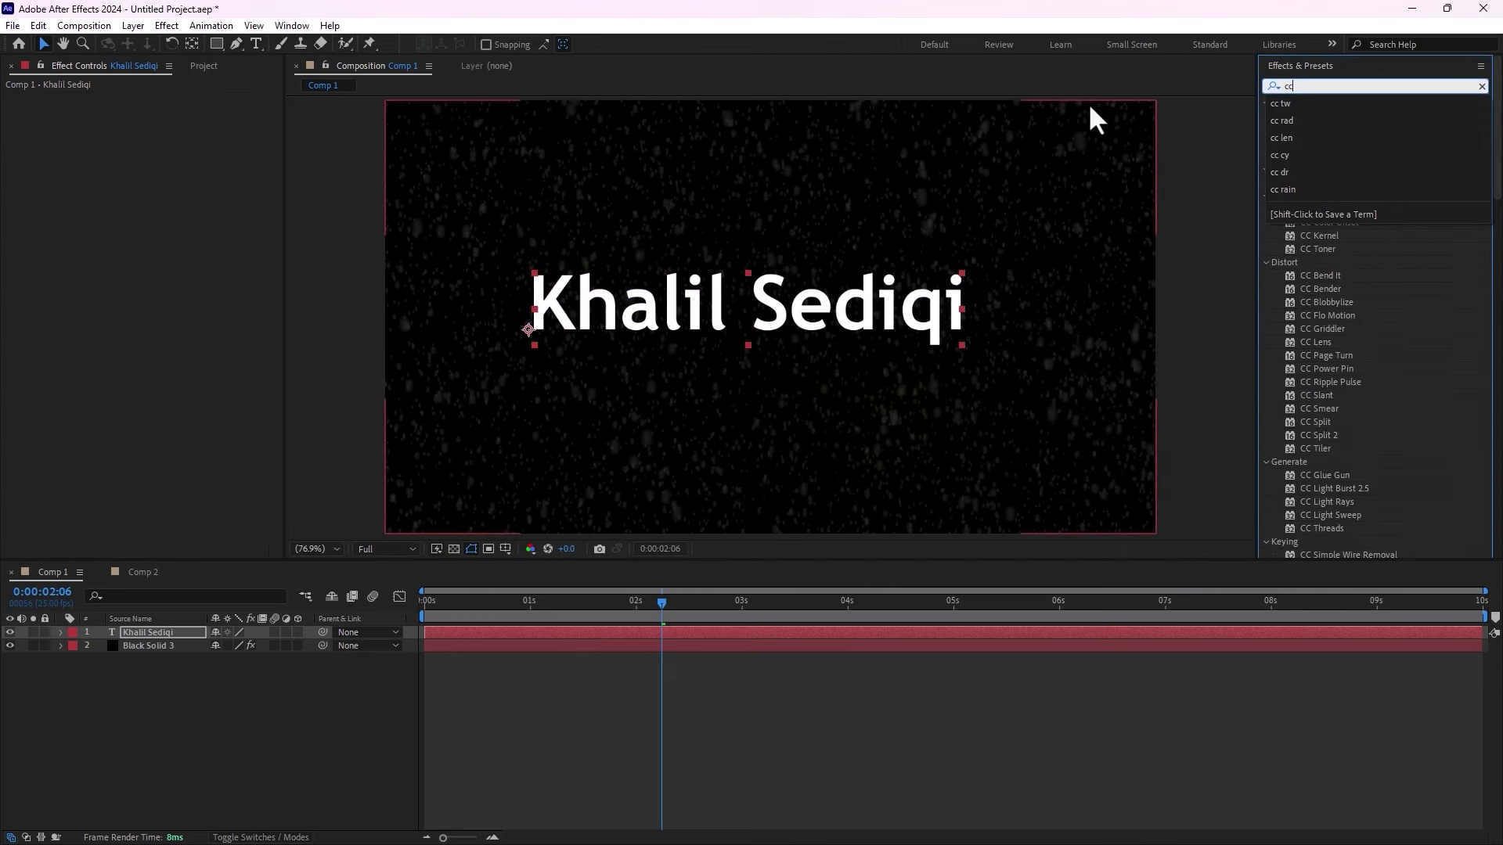
pyautogui.write(' pi')
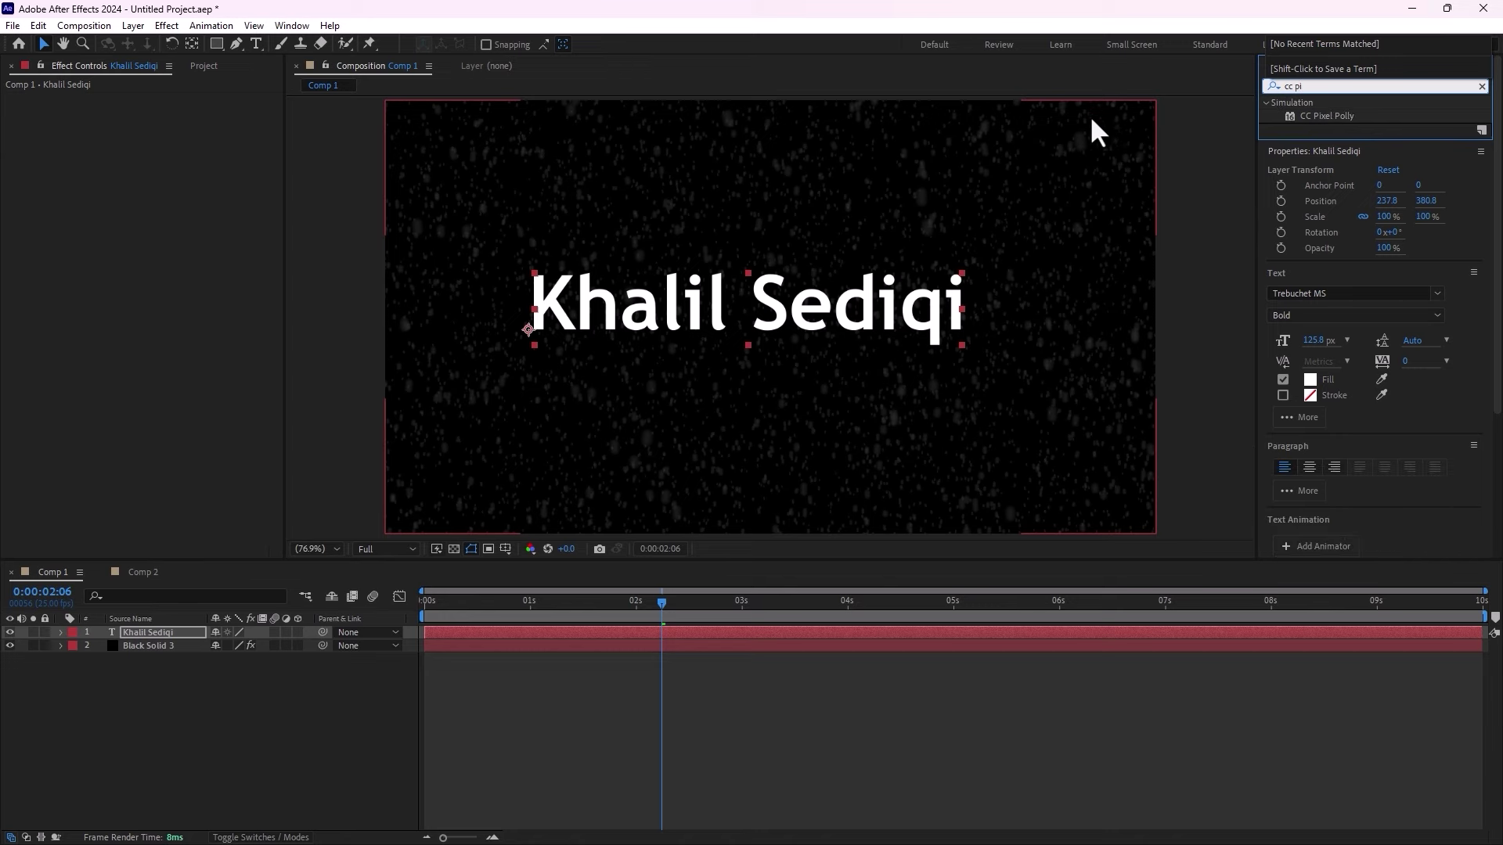
pyautogui.moveTo(1312, 117); pyautogui.dragTo(782, 327)
pyautogui.click(446, 634)
pyautogui.moveTo(521, 597); pyautogui.dragTo(251, 660)
pyautogui.click(251, 661)
pyautogui.press('space')
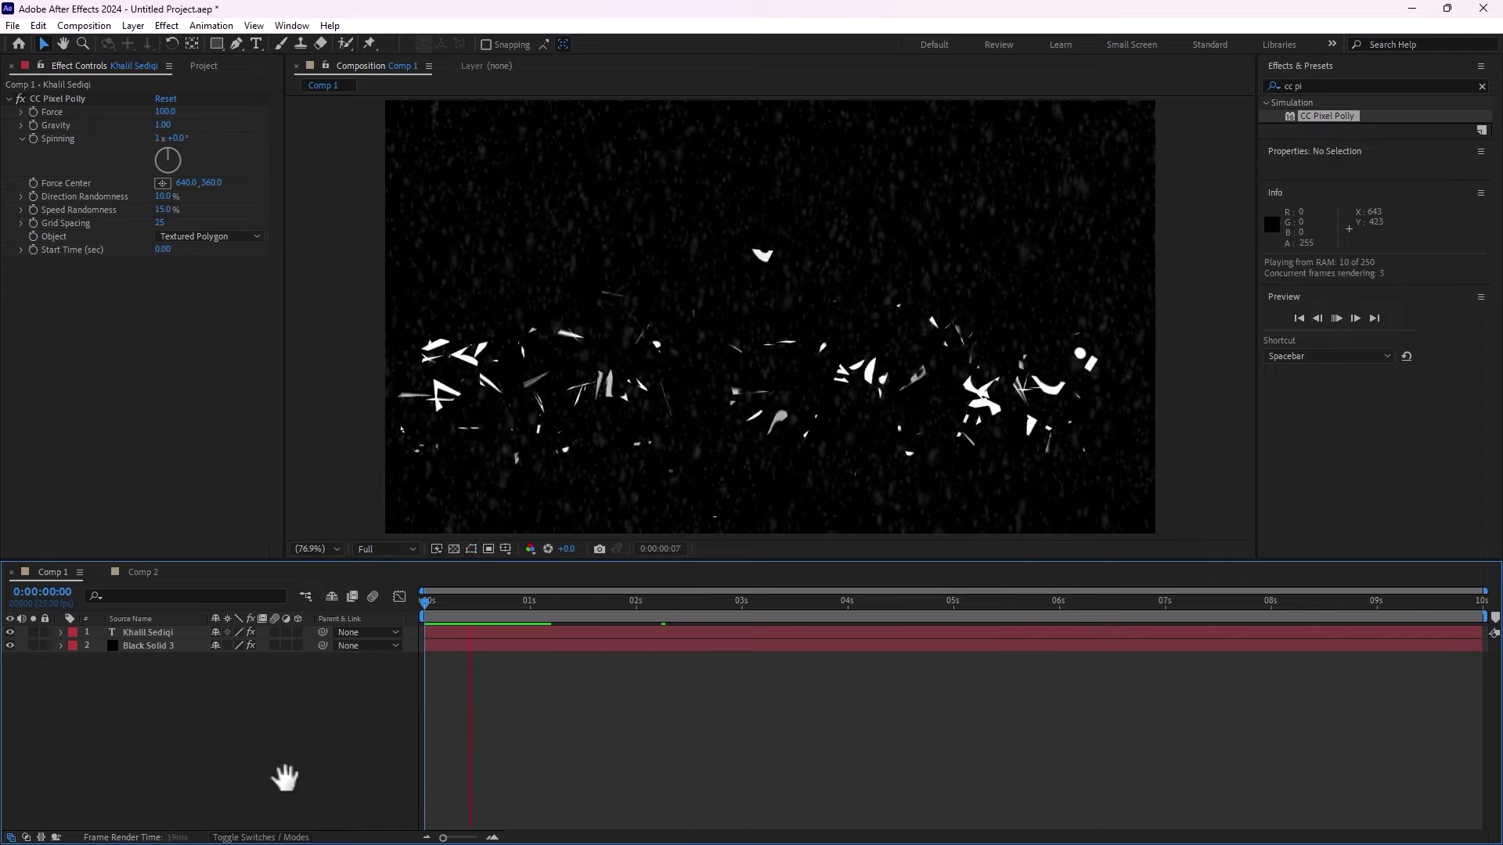
pyautogui.moveTo(431, 616); pyautogui.dragTo(471, 627)
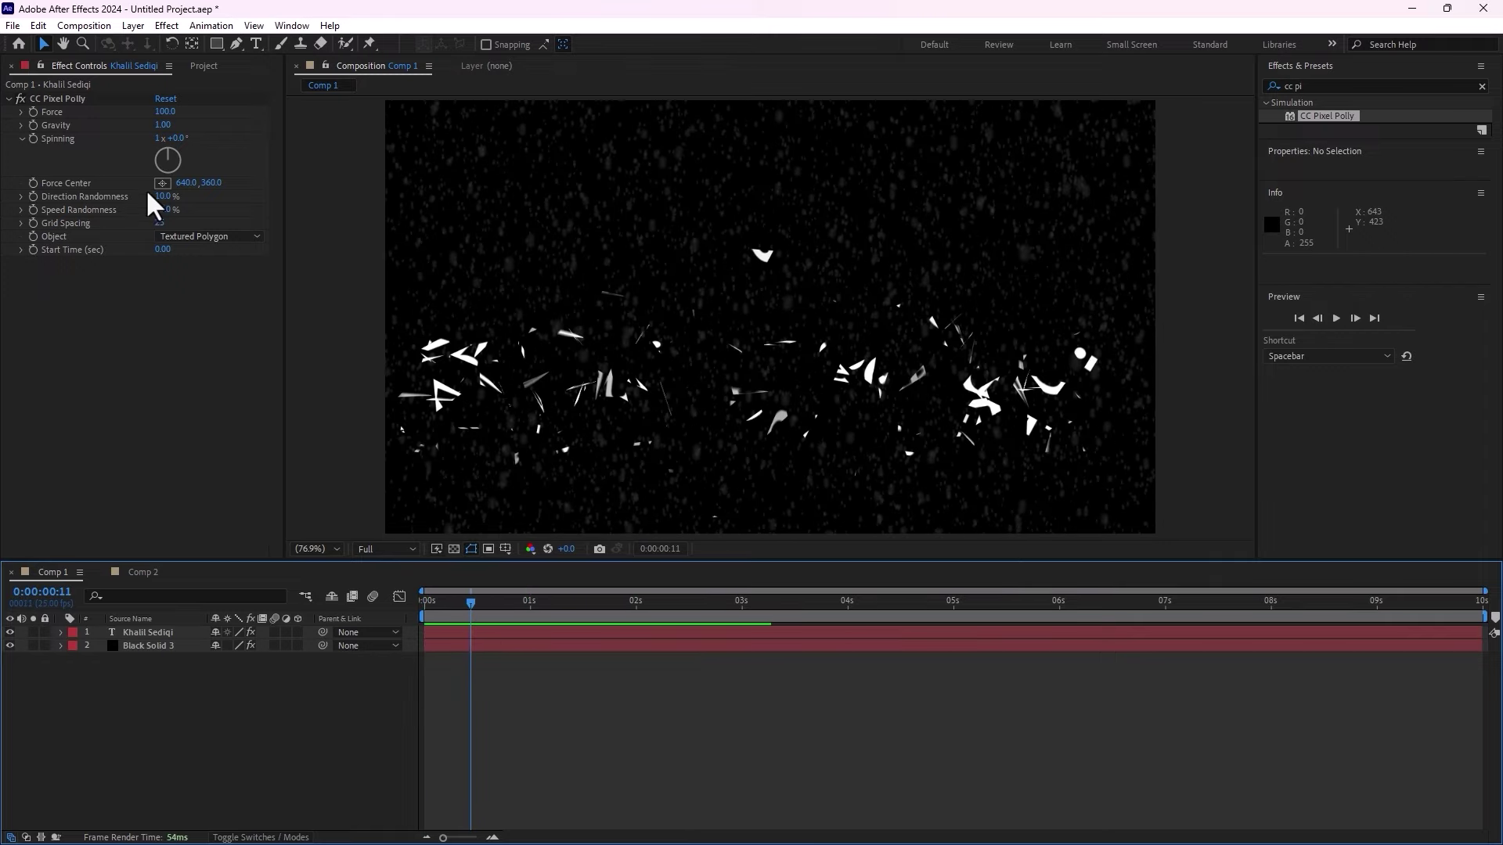
# Set Pixel Polly Force to 215, Gravity 0.02, Grid Spacing 4, and preview again.
pyautogui.moveTo(162, 112); pyautogui.dragTo(255, 114)
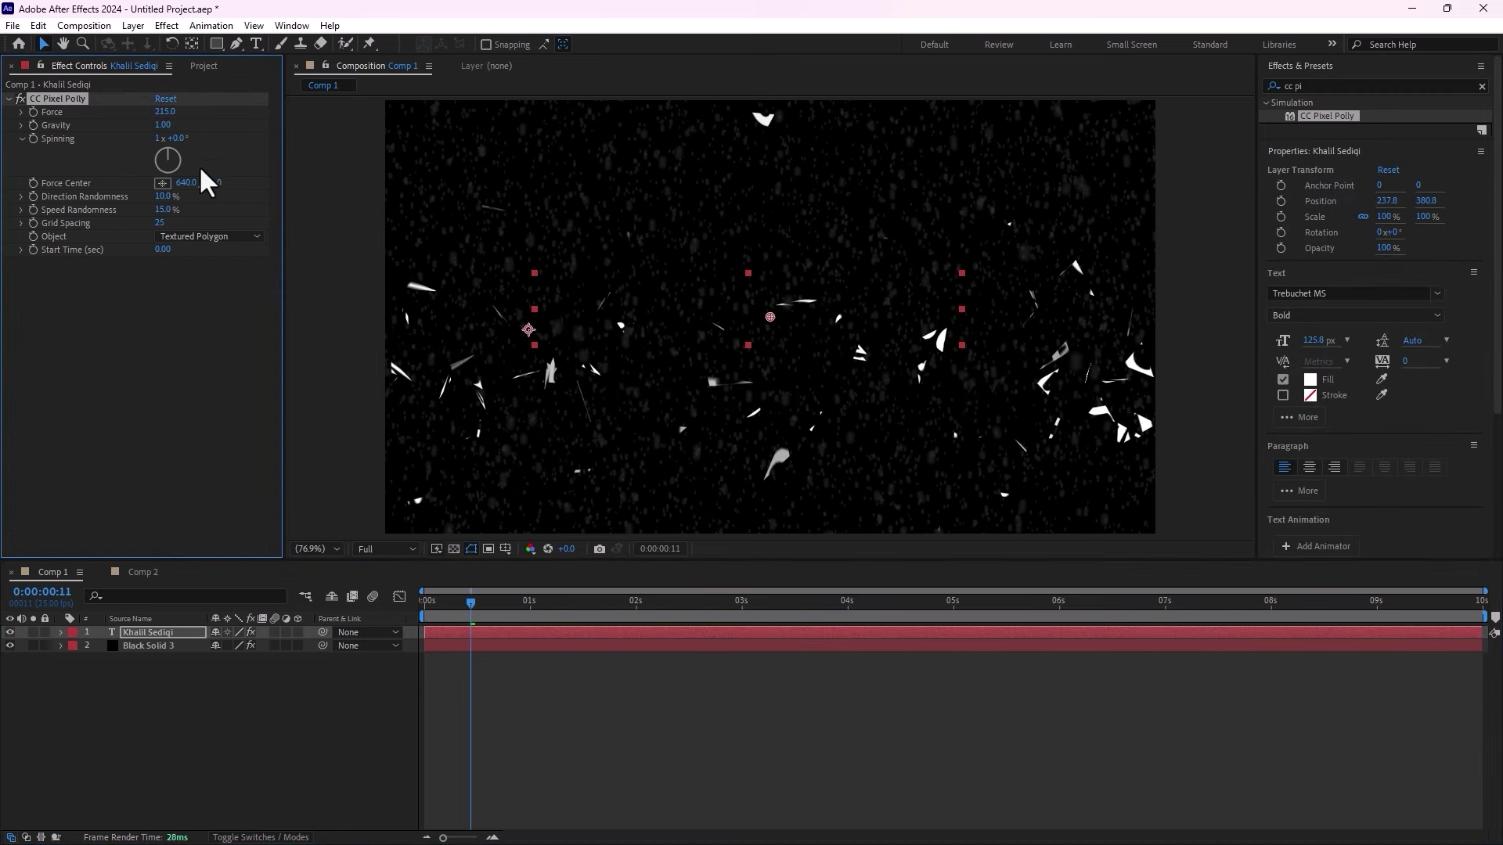
pyautogui.moveTo(166, 134); pyautogui.dragTo(186, 205)
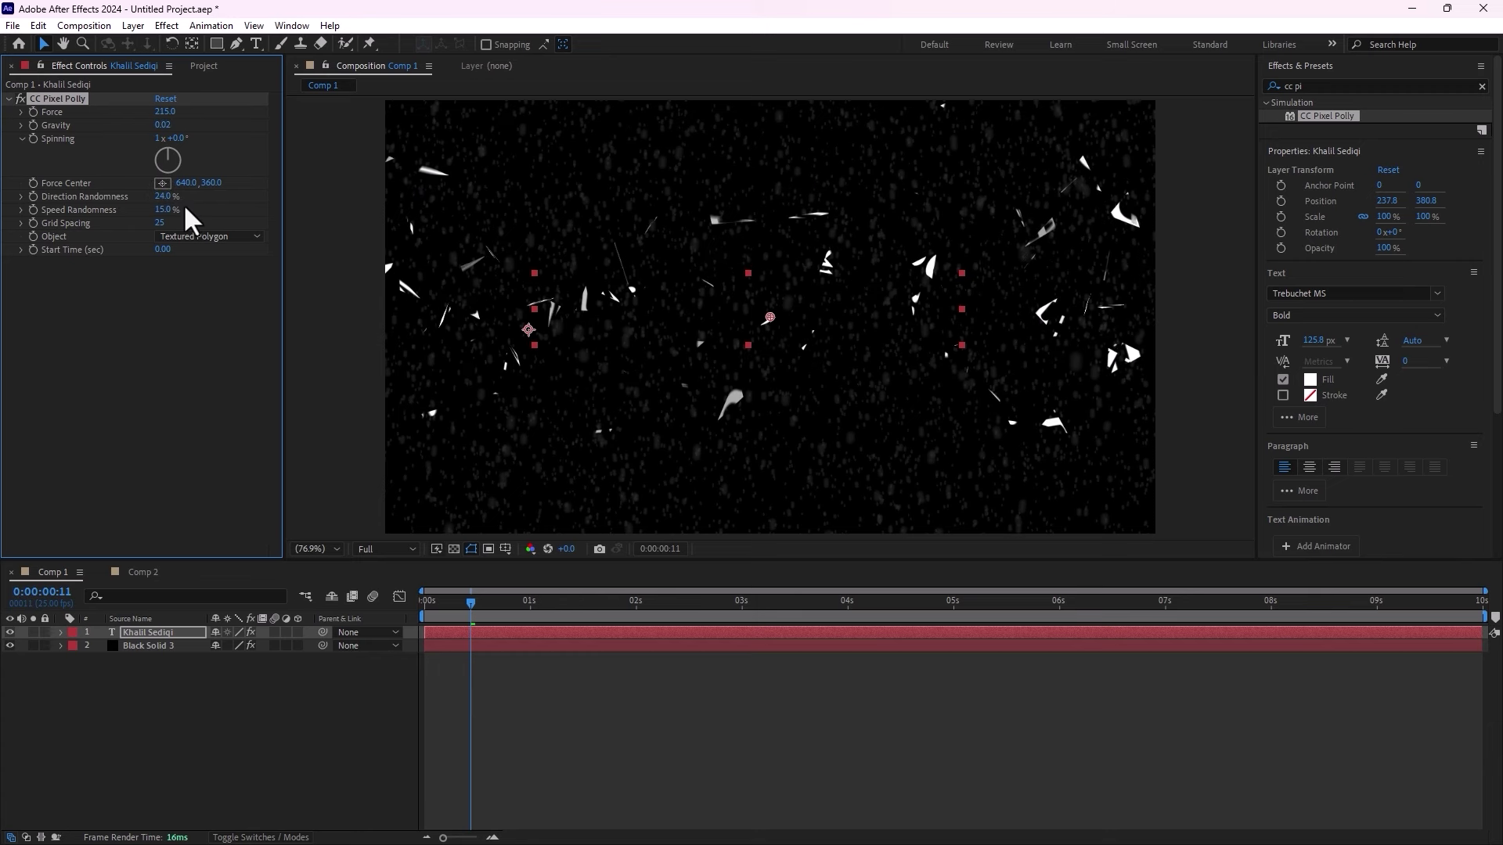
pyautogui.moveTo(166, 226); pyautogui.dragTo(130, 219)
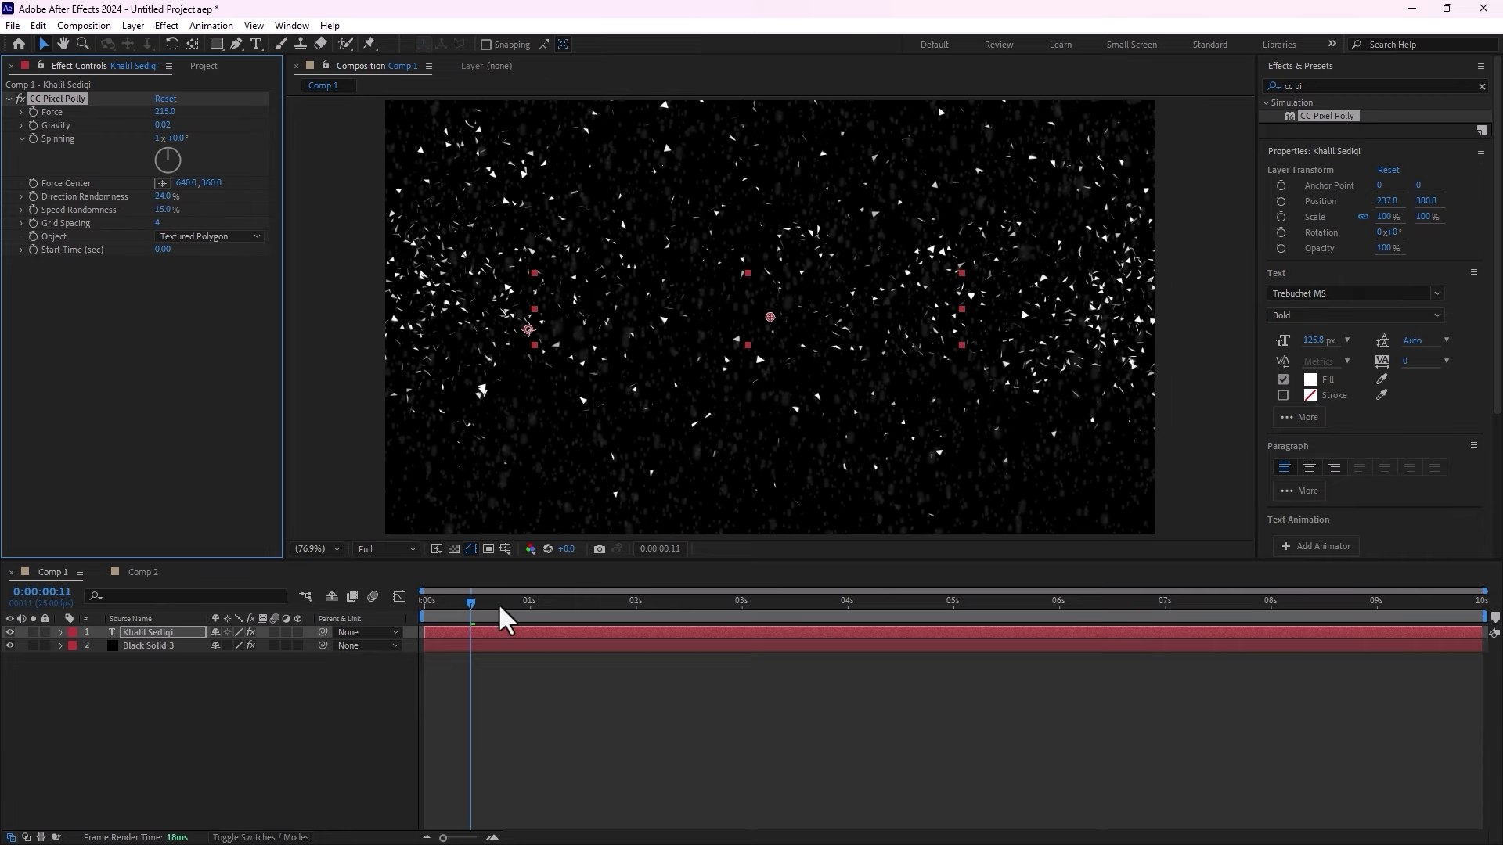
pyautogui.press('Home')
pyautogui.click(309, 754)
pyautogui.press('space')
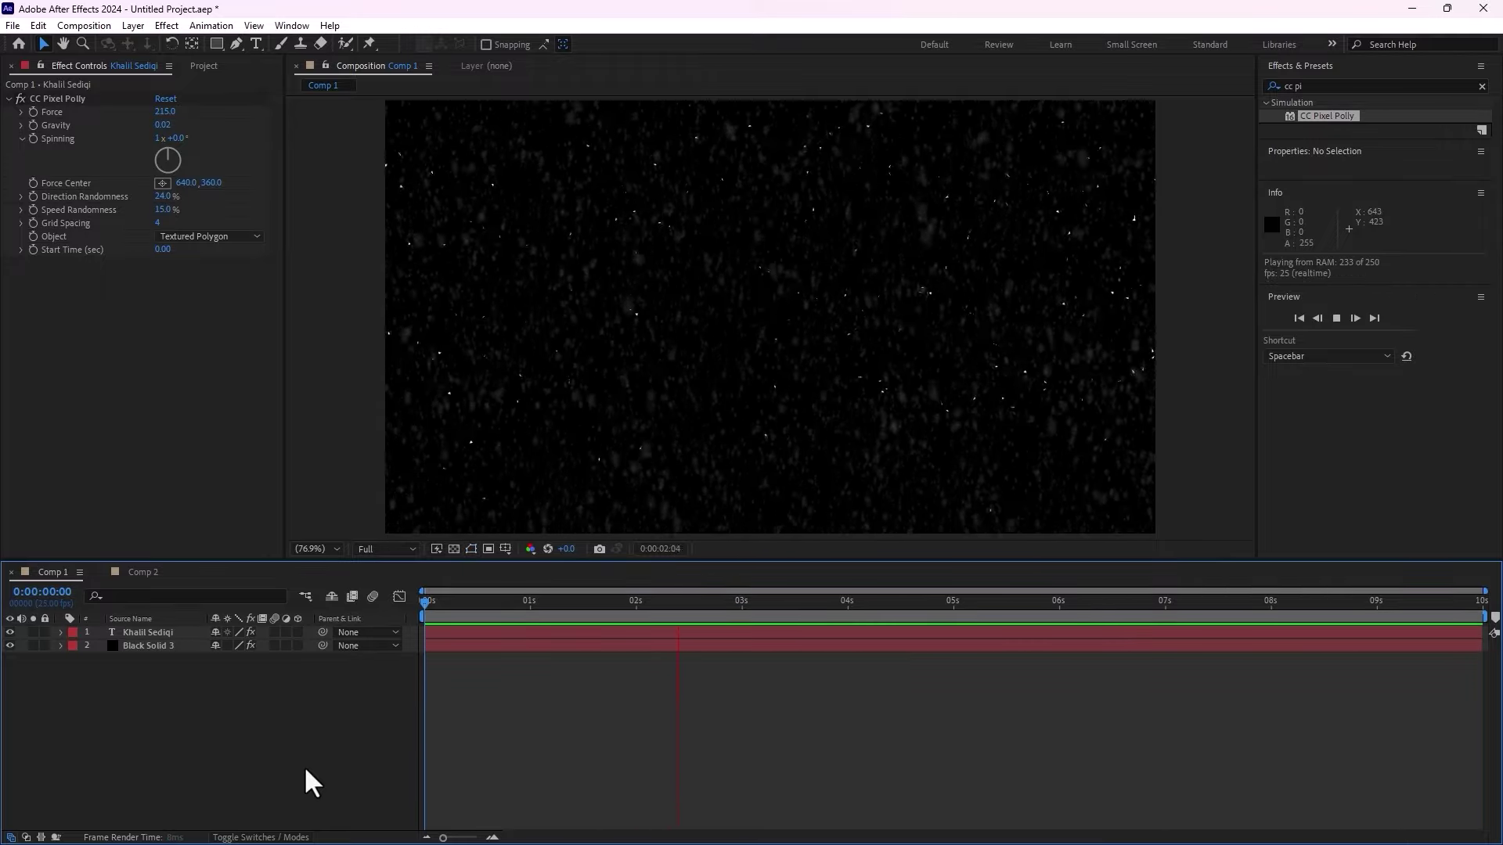
pyautogui.click(461, 617)
pyautogui.moveTo(462, 619)
pyautogui.mouseDown()
pyautogui.moveTo(423, 619)
pyautogui.moveTo(479, 618)
pyautogui.mouseUp()
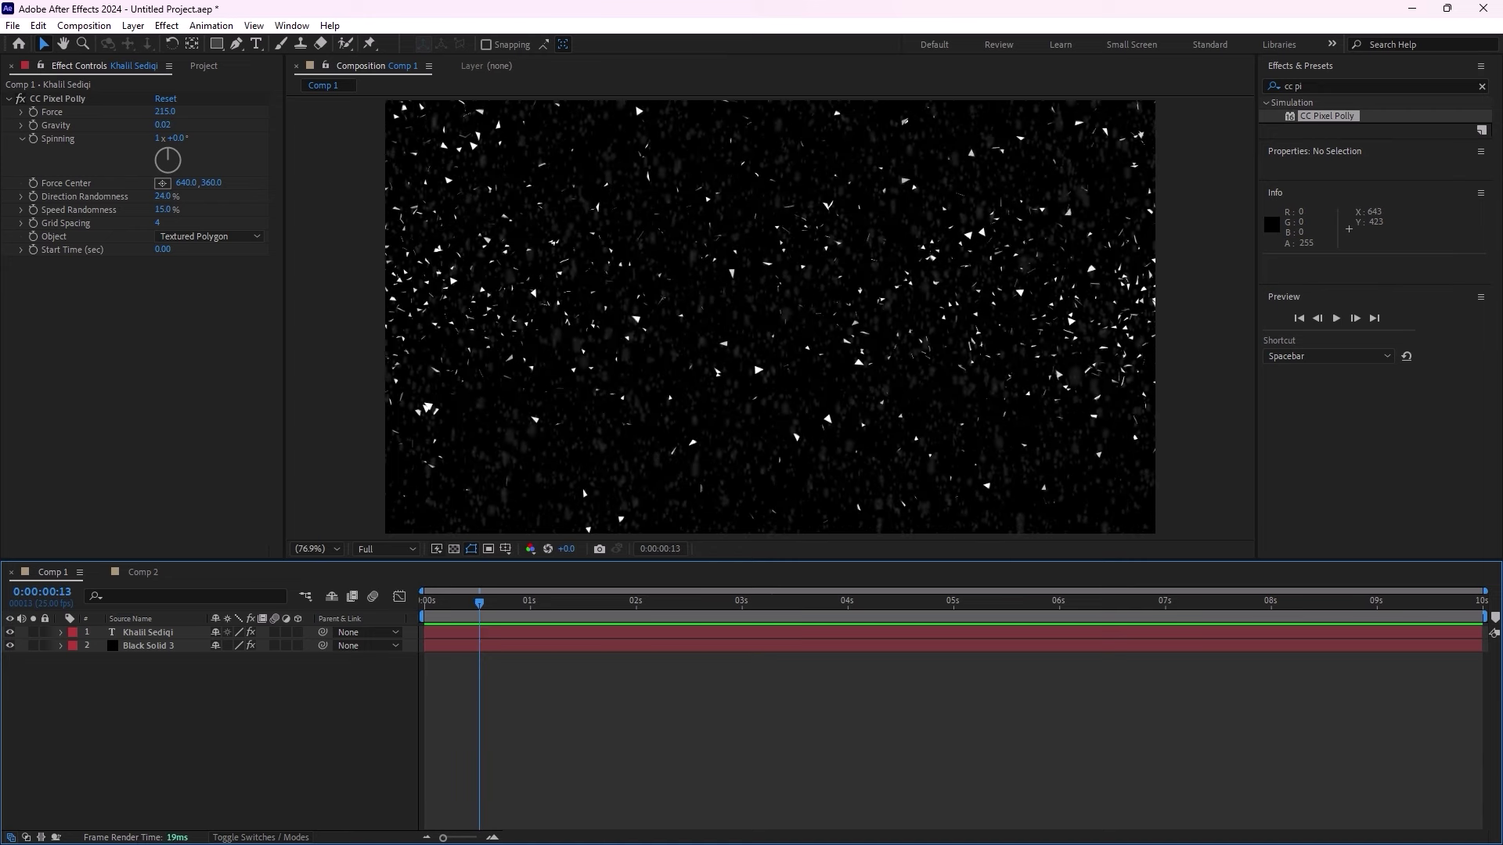
pyautogui.click(648, 826)
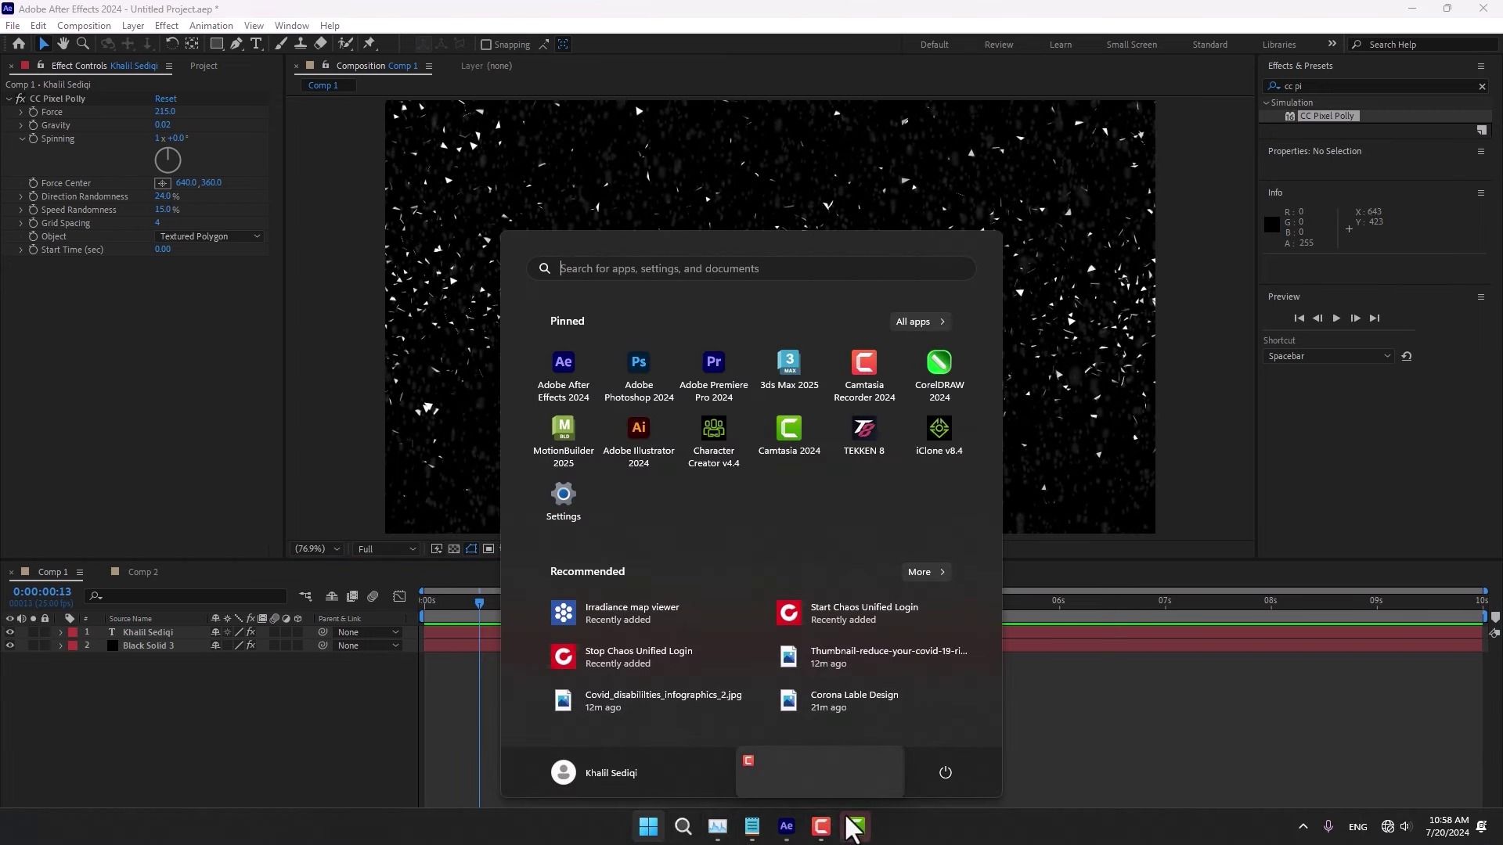
pyautogui.click(753, 835)
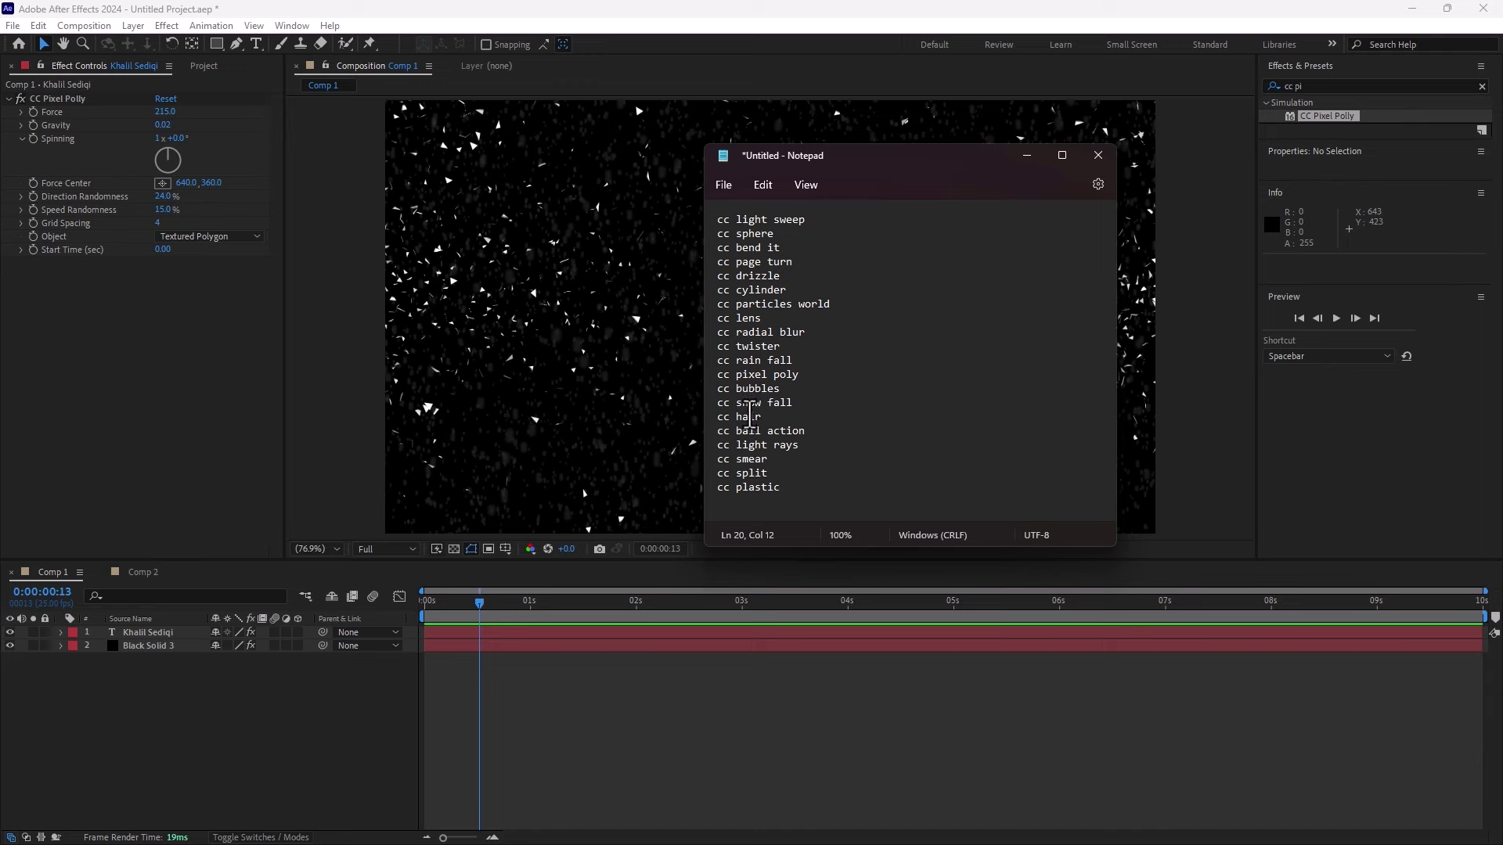
pyautogui.click(1027, 155)
pyautogui.rightClick(193, 732)
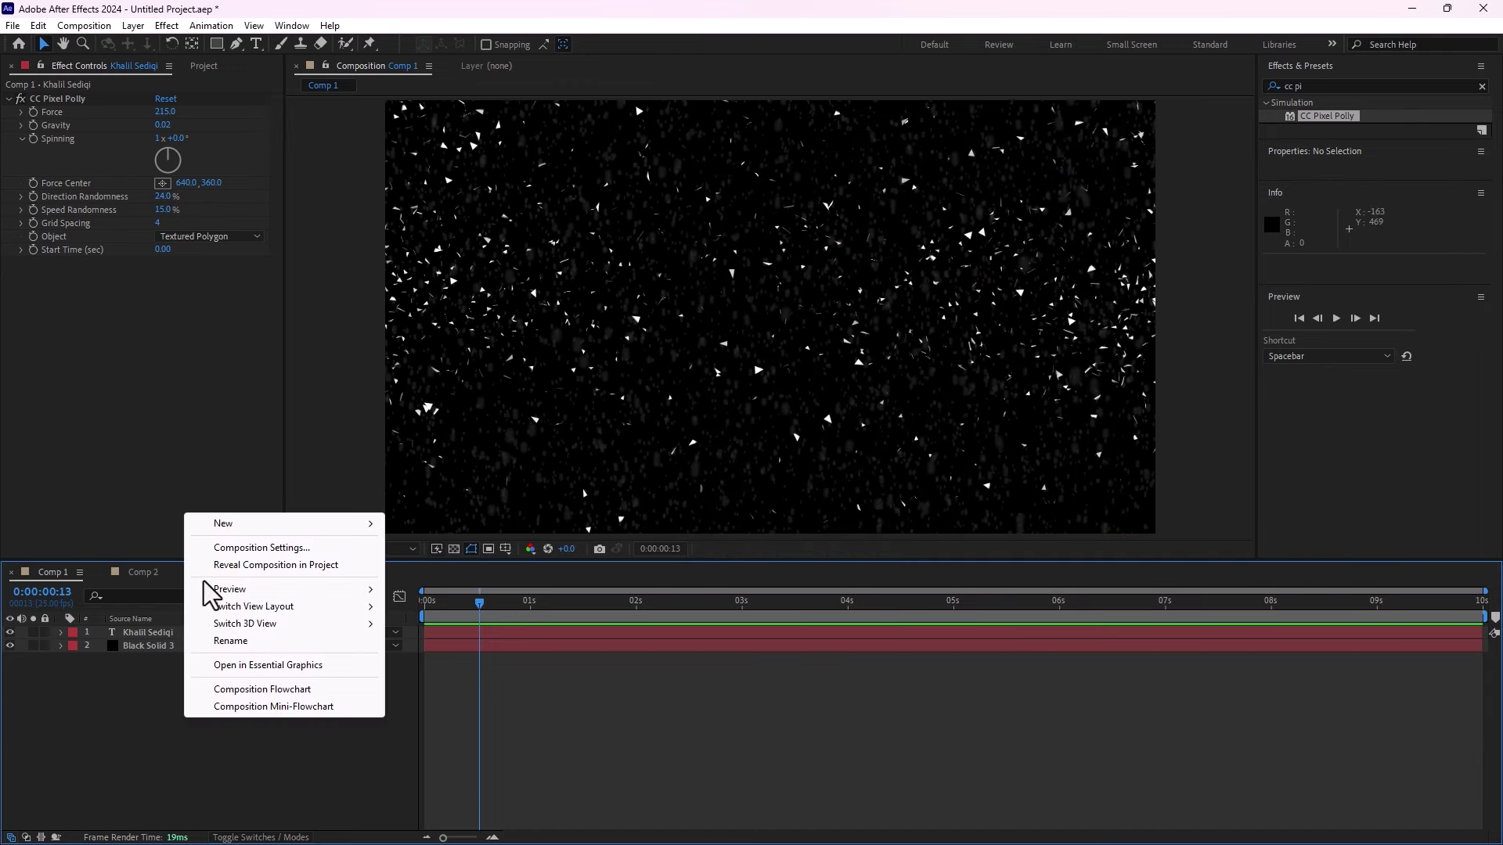
# Replace CC Snowfall on Black Solid 3 with CC Bubbles.
pyautogui.click(149, 646)
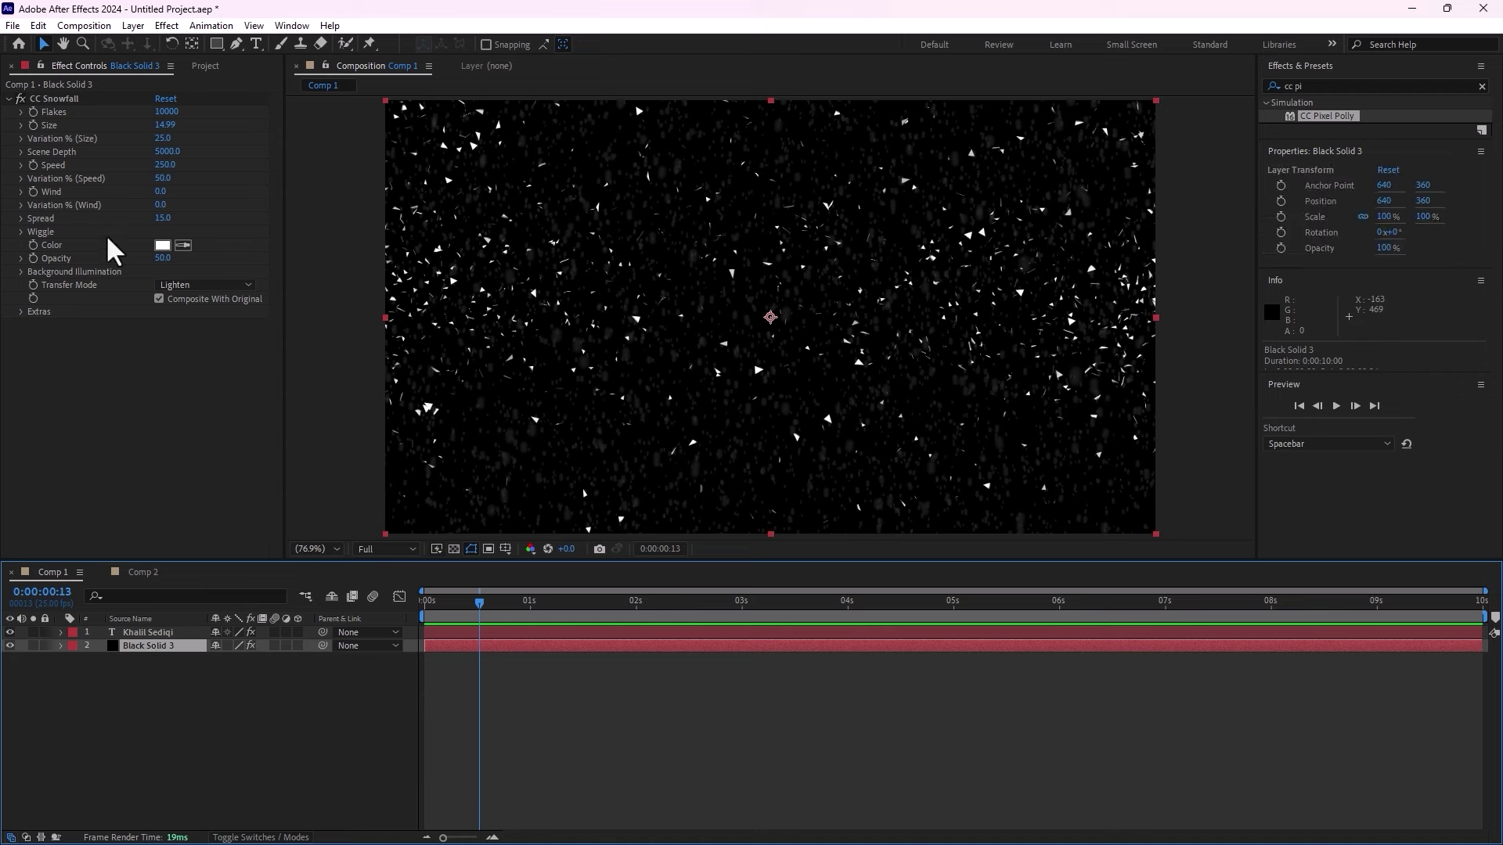
pyautogui.click(27, 102)
pyautogui.press('Delete')
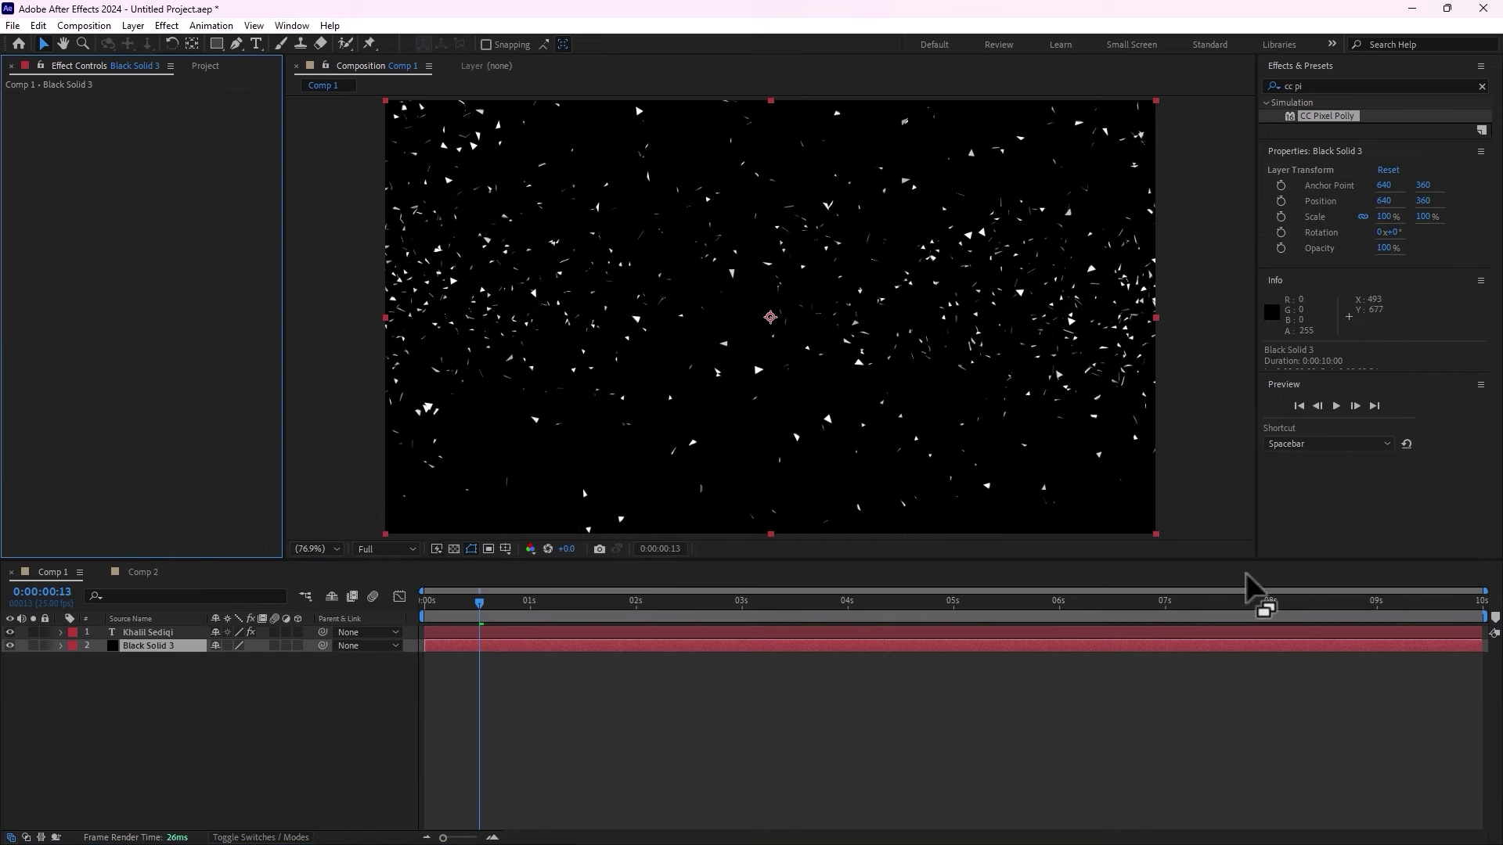
pyautogui.click(1334, 78)
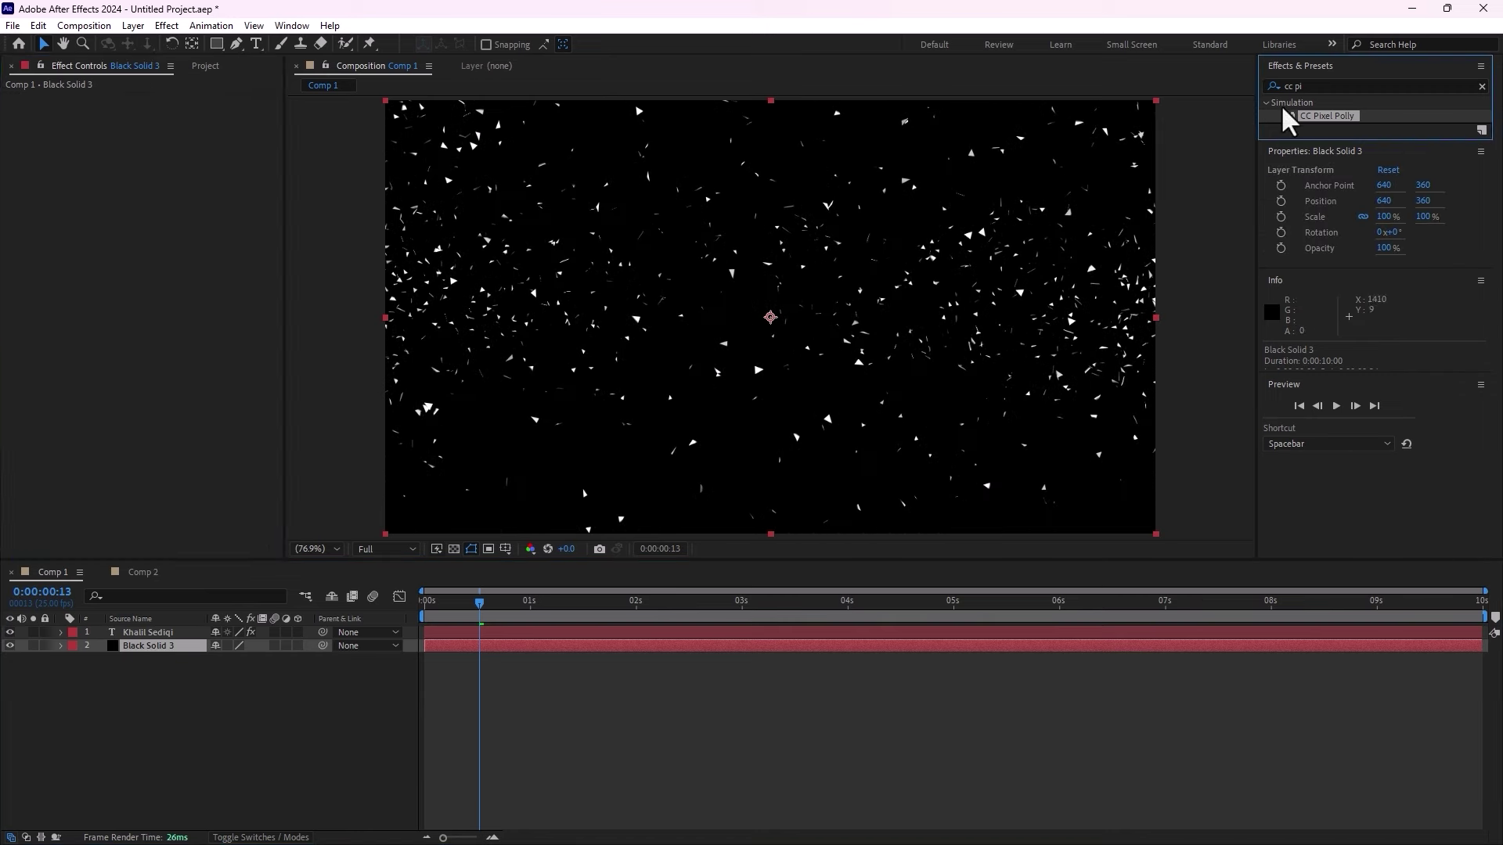
pyautogui.click(1318, 88)
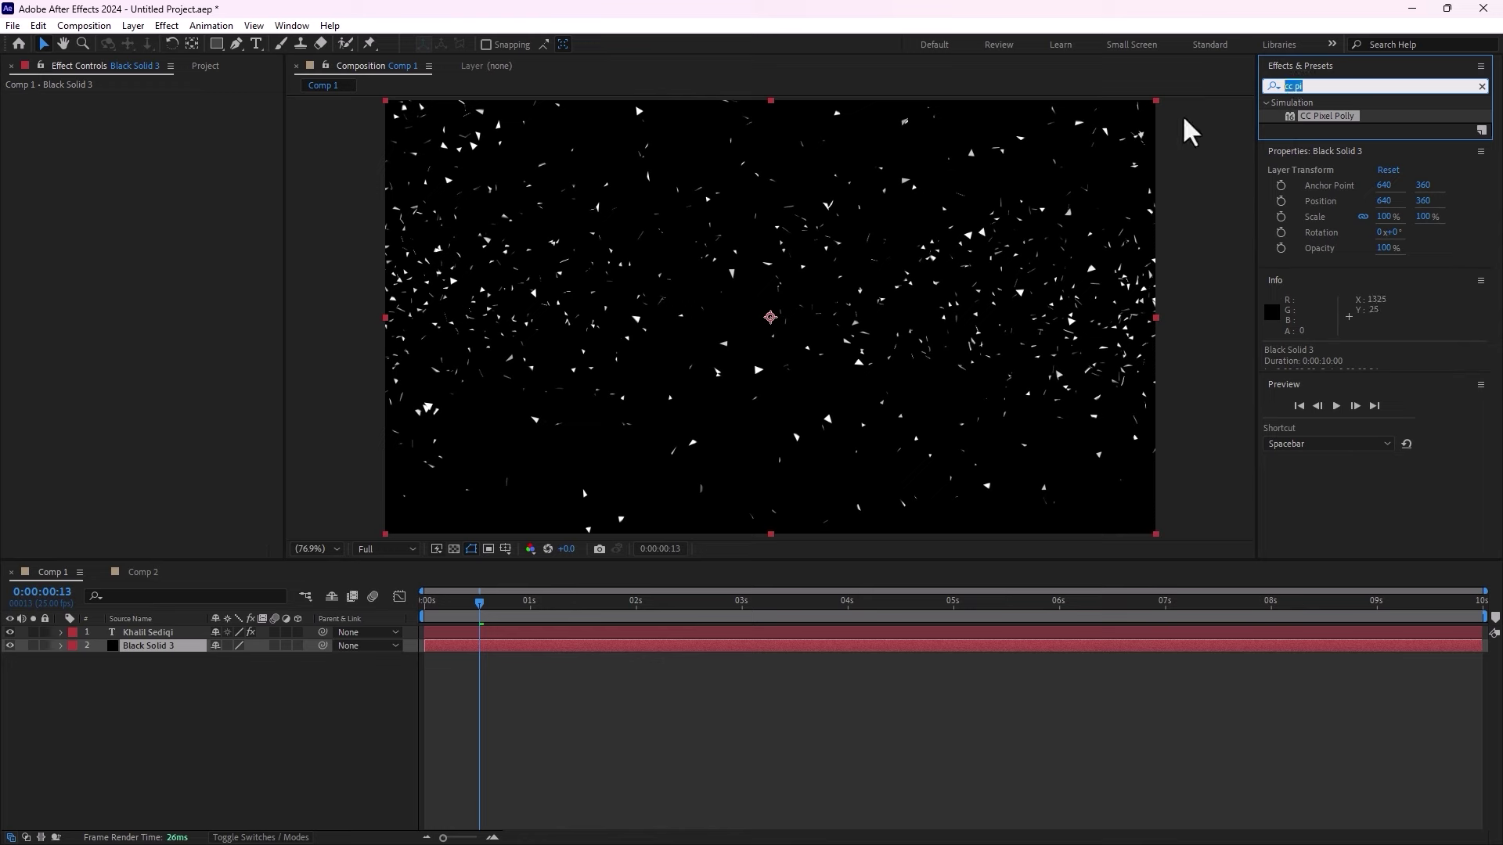
pyautogui.write('bubb')
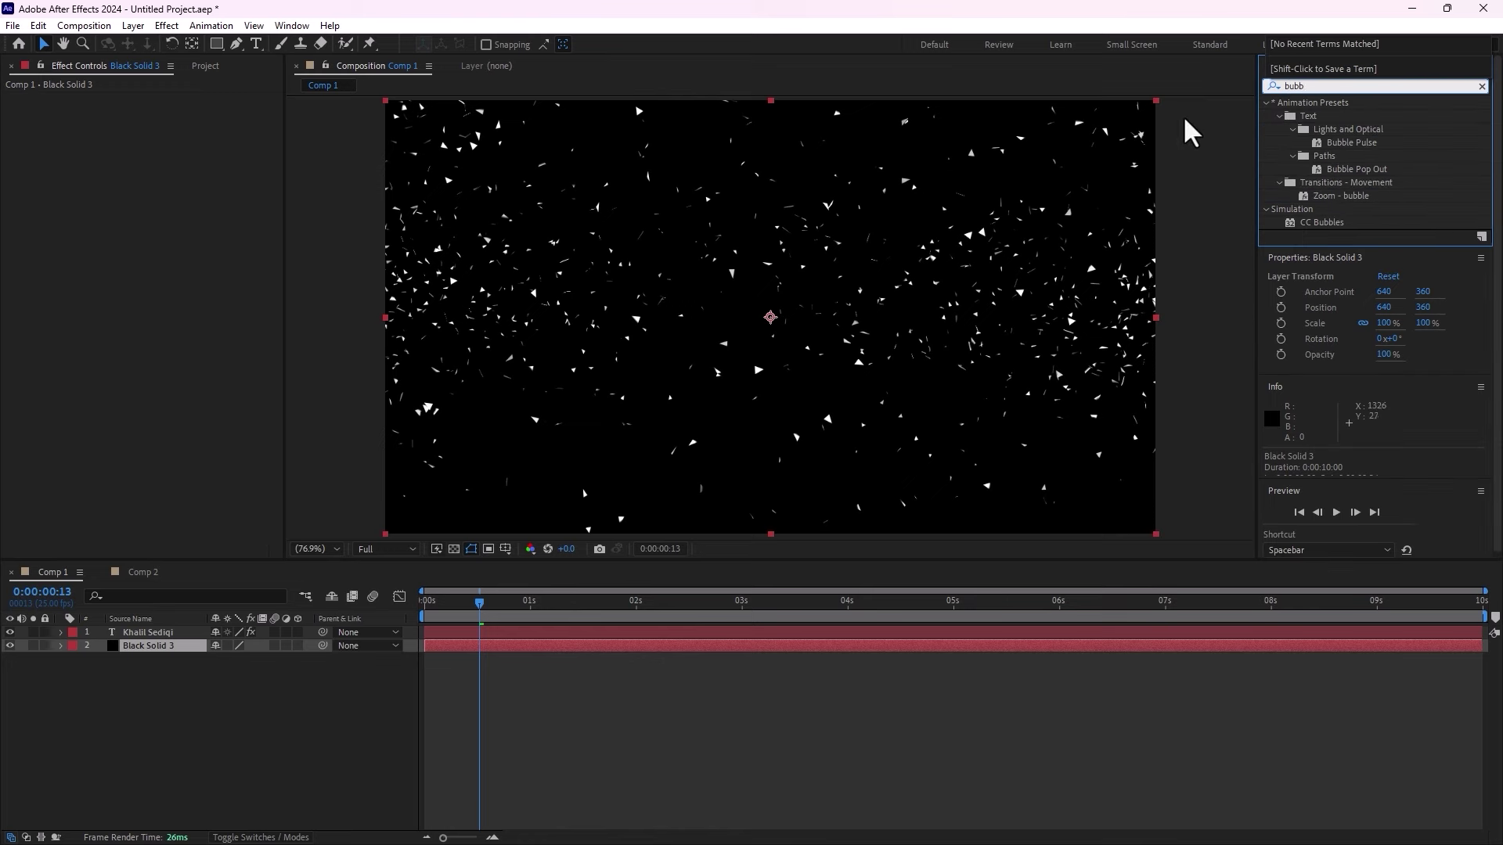
pyautogui.doubleClick(1307, 223)
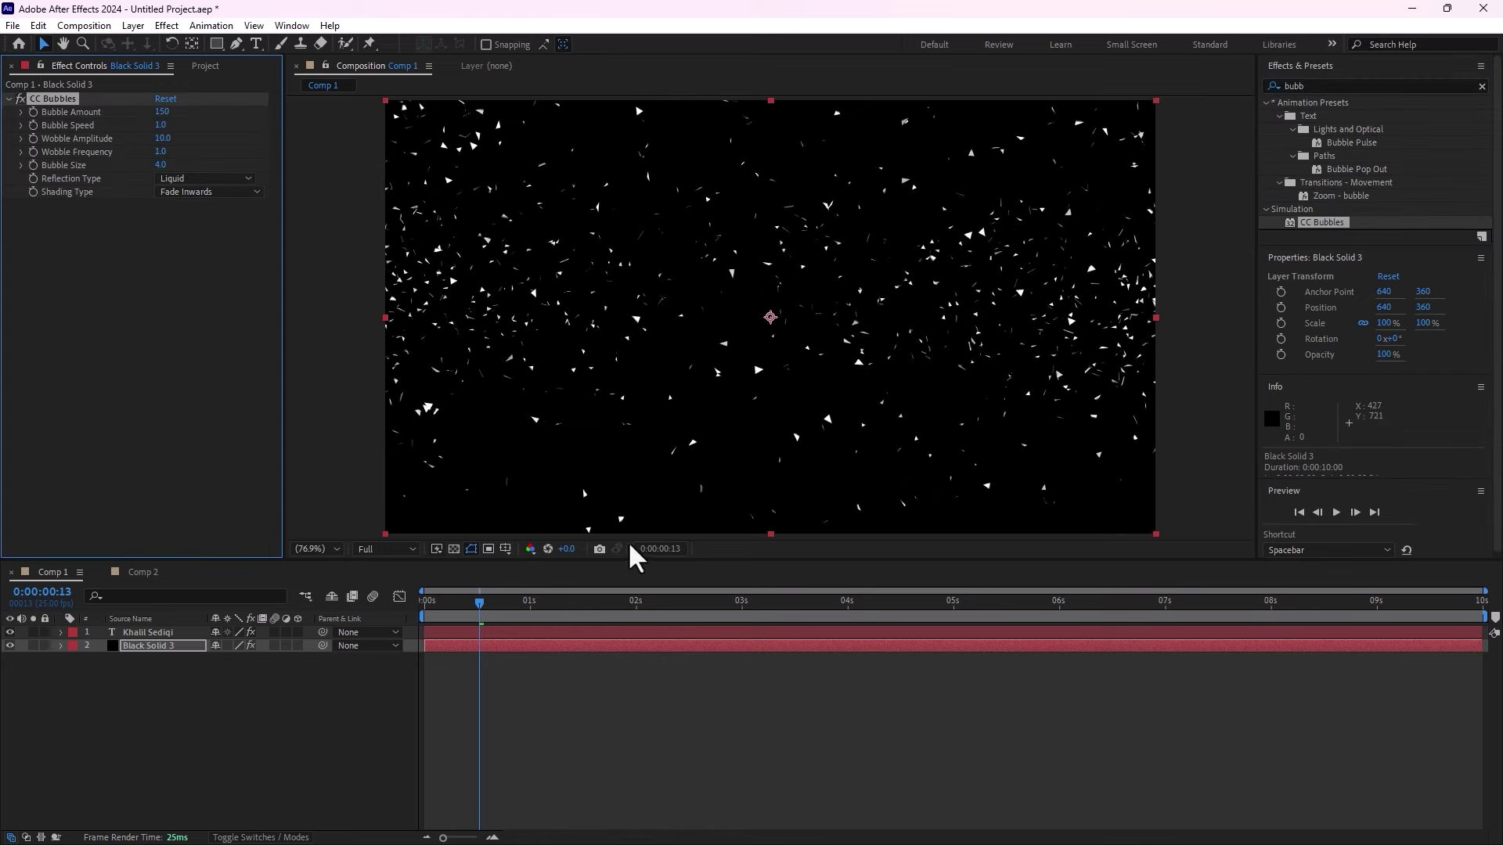
# Set Bubble Amount to 279 with Metal reflection, then switch to Comp 2.
pyautogui.moveTo(493, 604); pyautogui.dragTo(979, 595)
pyautogui.moveTo(162, 111); pyautogui.dragTo(523, 112)
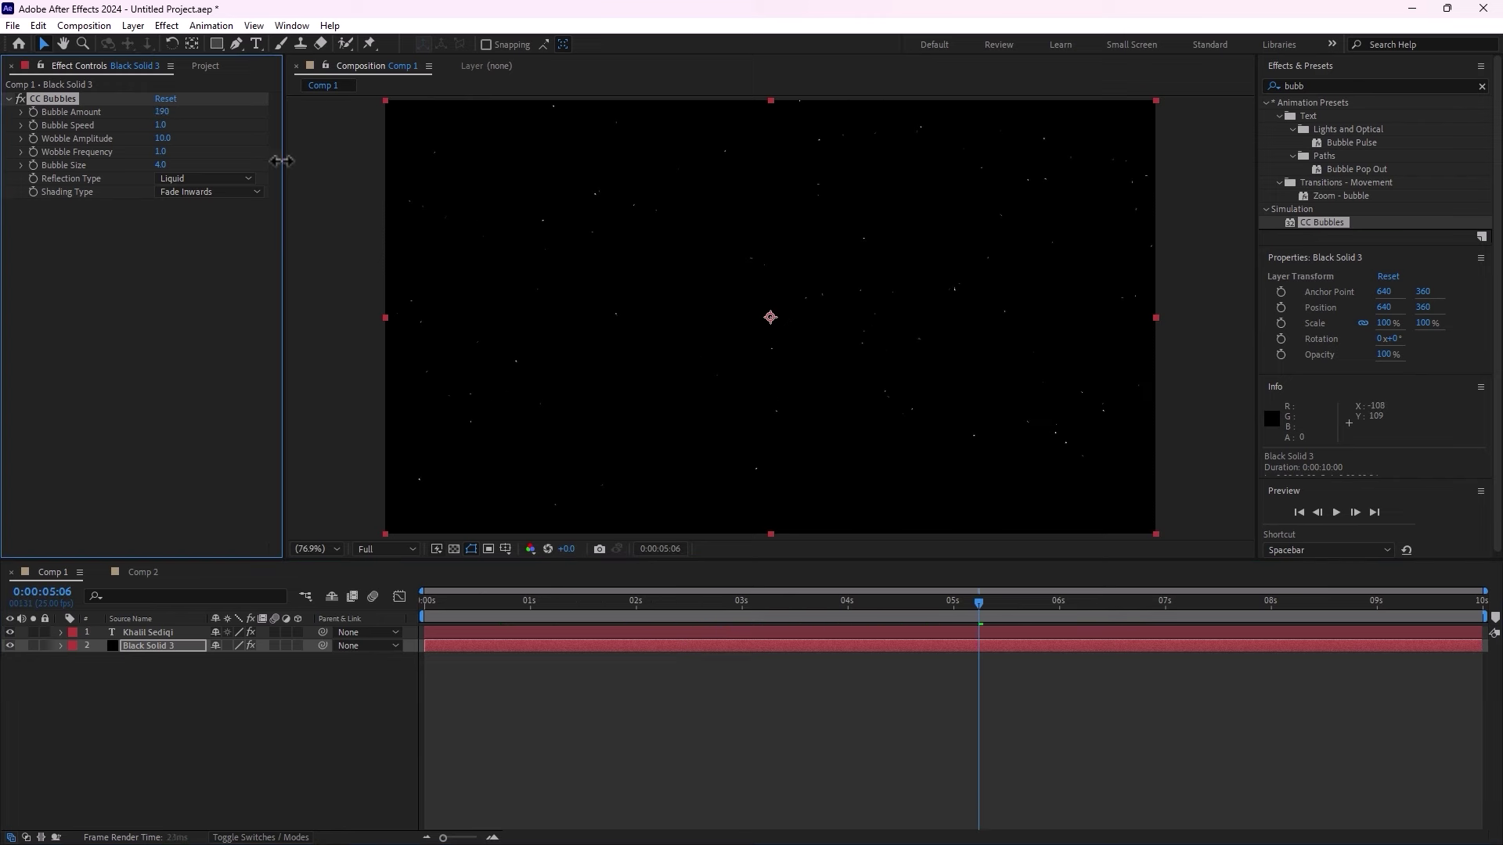
pyautogui.click(196, 179)
pyautogui.click(191, 213)
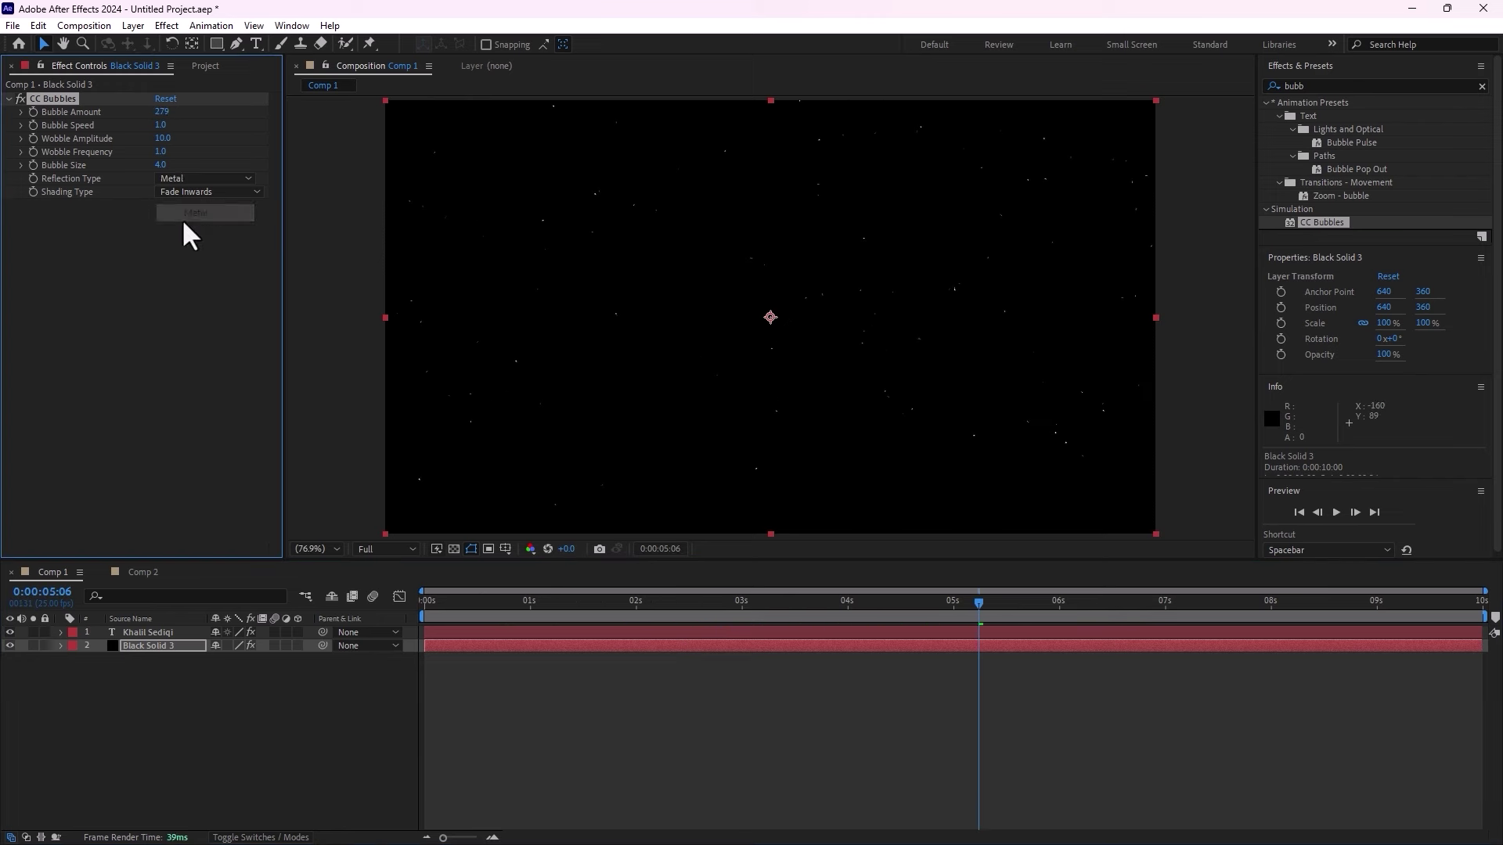
pyautogui.moveTo(476, 605); pyautogui.dragTo(783, 601)
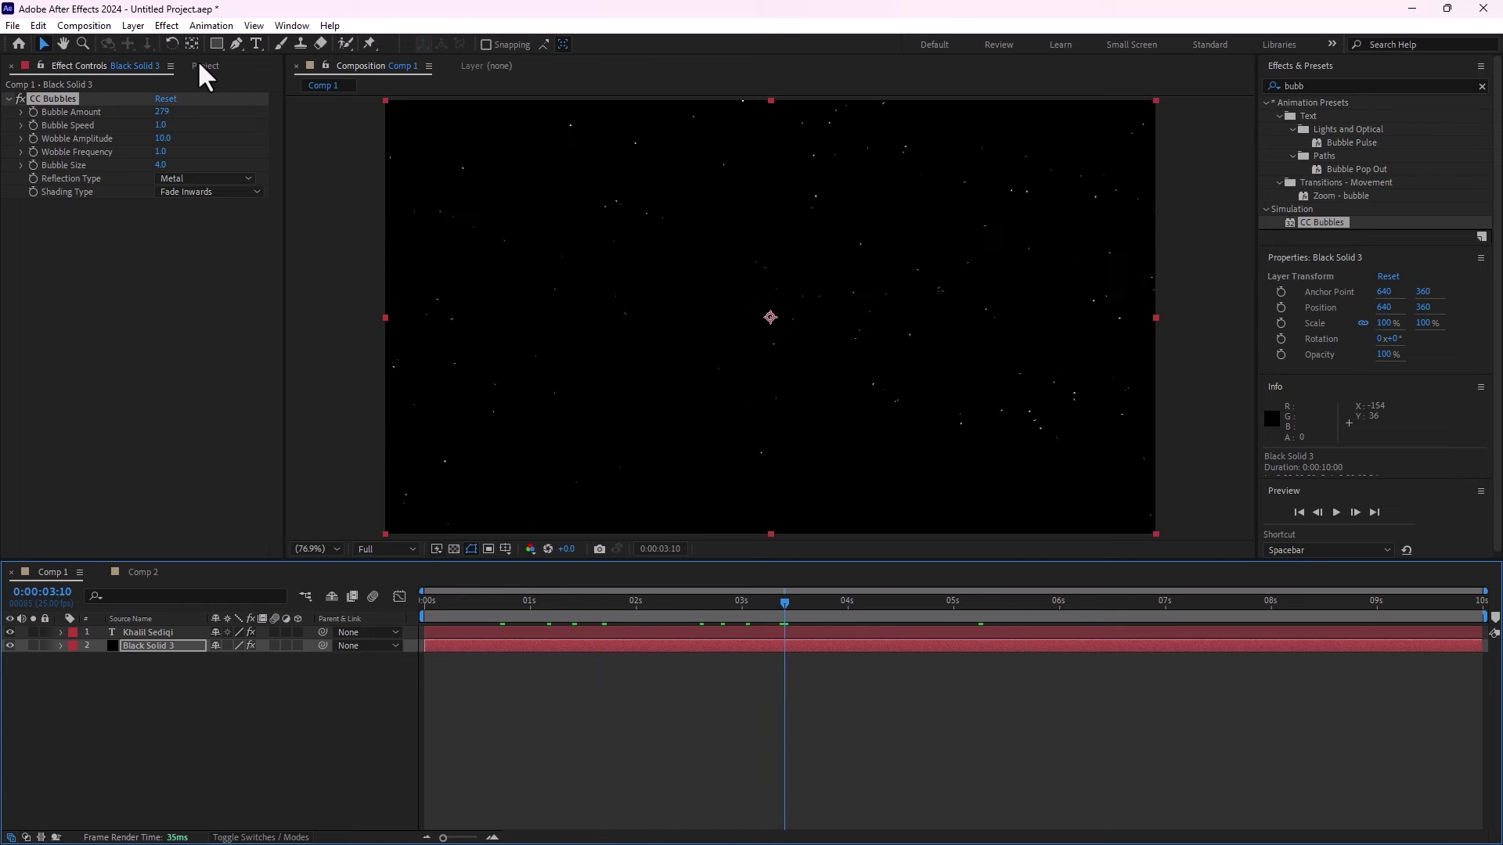
pyautogui.click(148, 576)
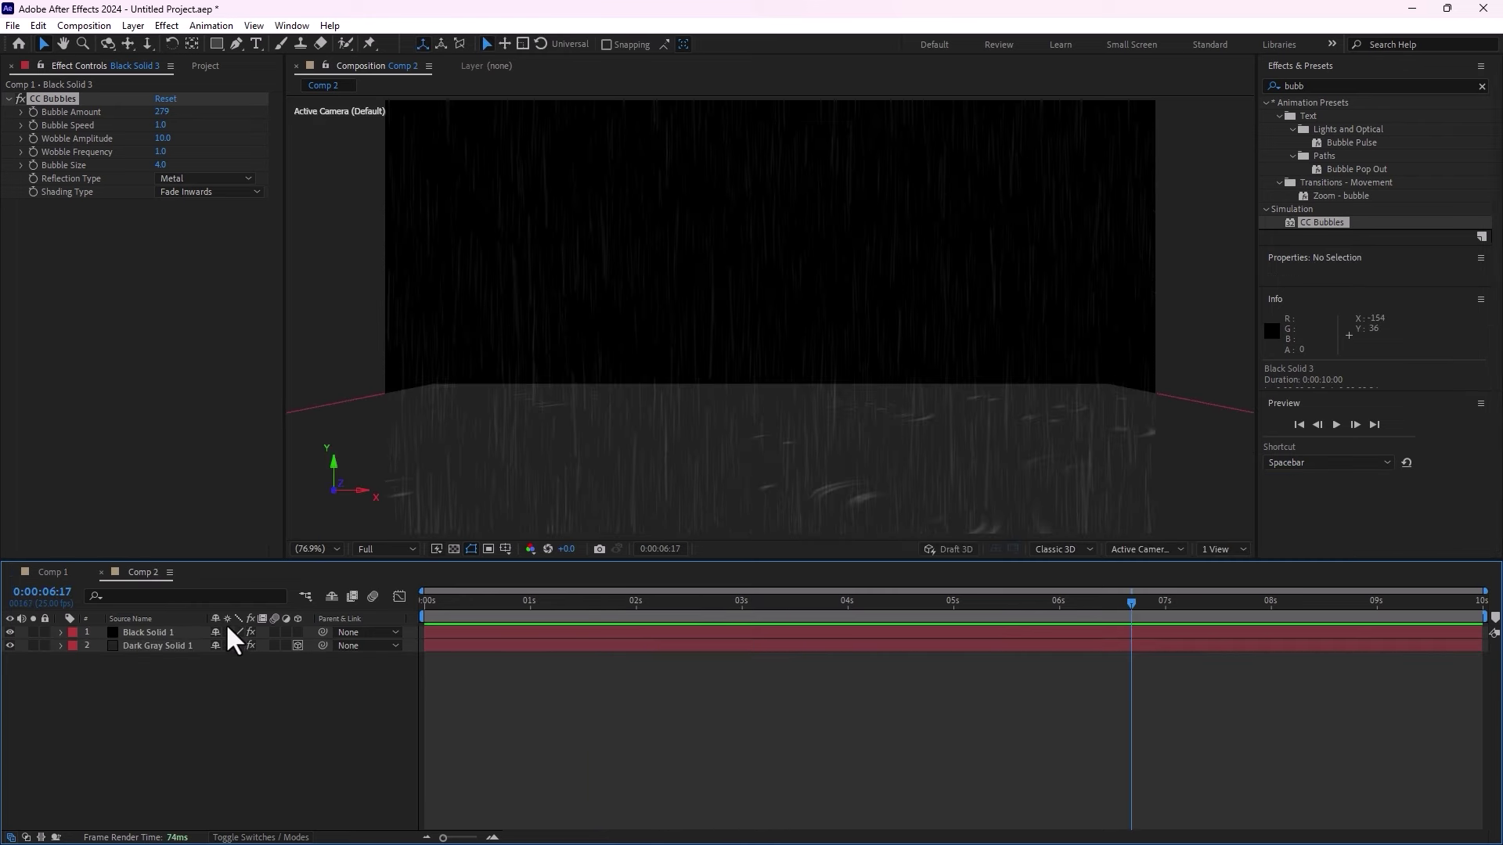
pyautogui.moveTo(123, 616); pyautogui.dragTo(123, 618)
# Add the Thumbnail jpg COVID poster to Comp 2, apply CC Bubbles, and scrub to preview.
pyautogui.click(208, 67)
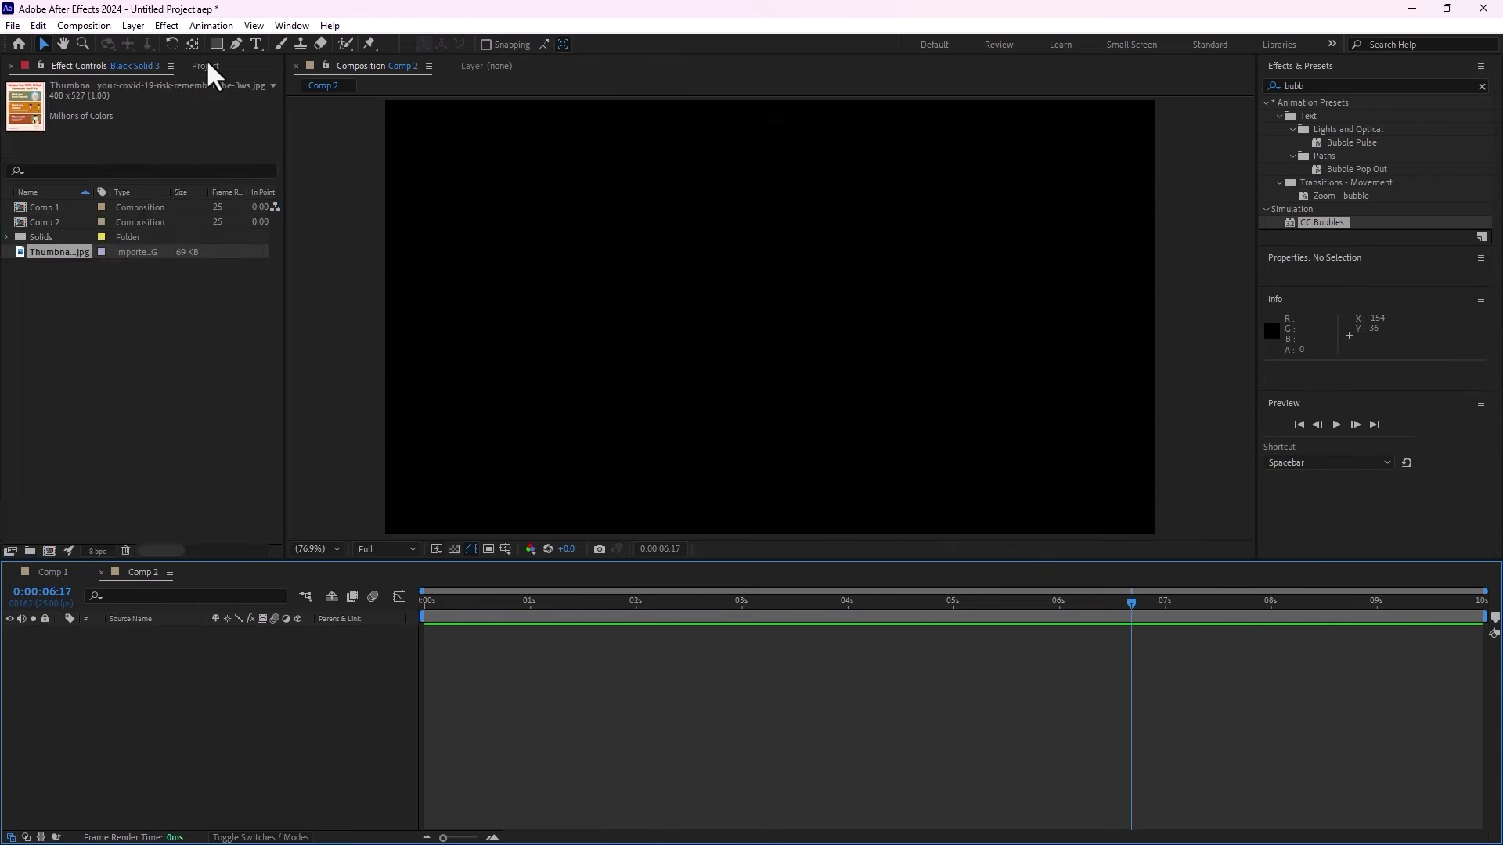
pyautogui.moveTo(63, 256); pyautogui.dragTo(783, 327)
pyautogui.doubleClick(1321, 223)
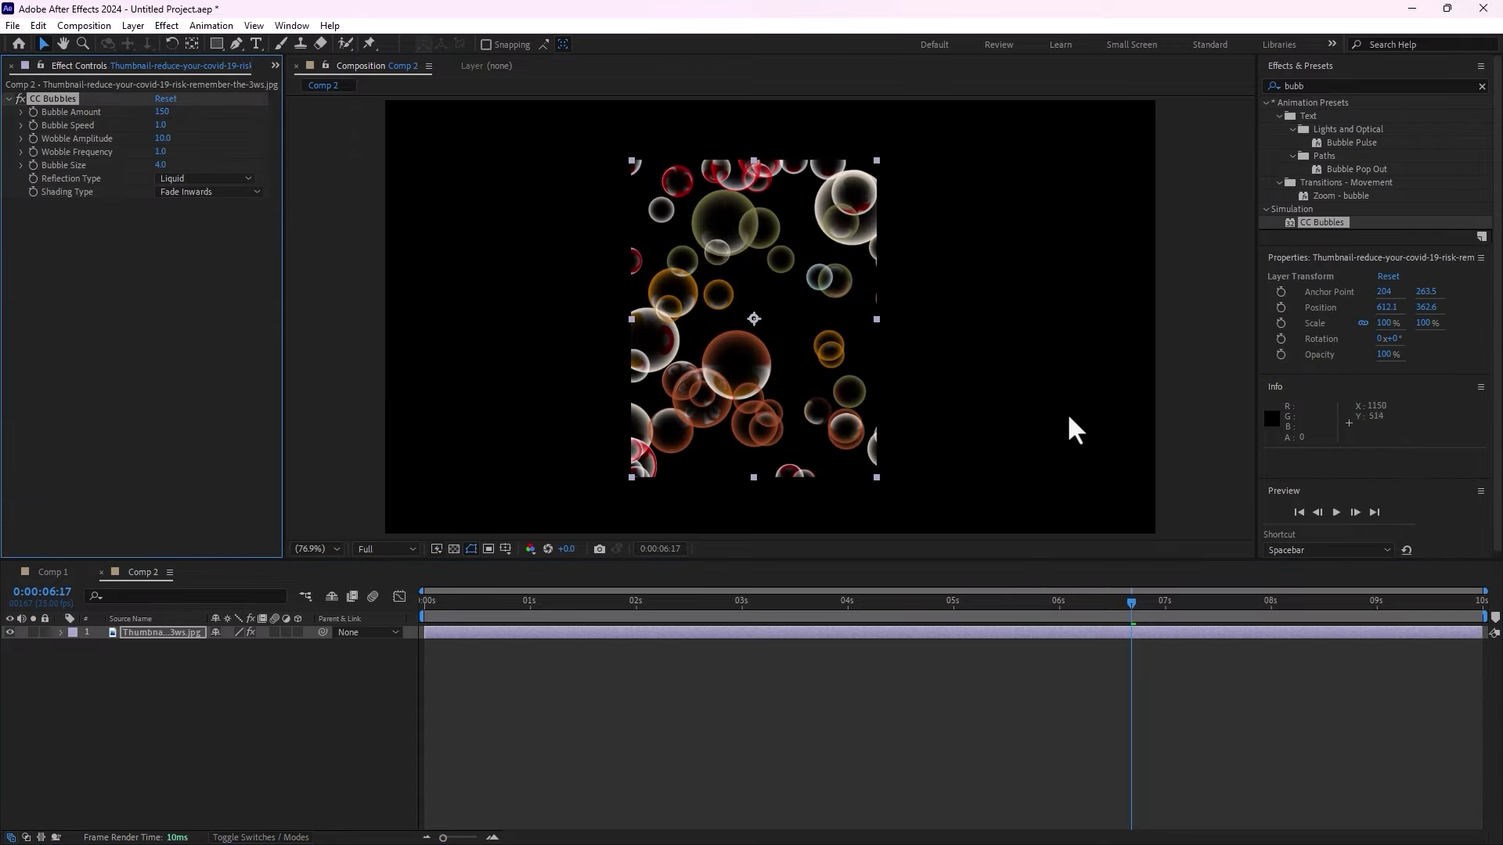
pyautogui.click(519, 604)
pyautogui.moveTo(522, 614); pyautogui.dragTo(703, 618)
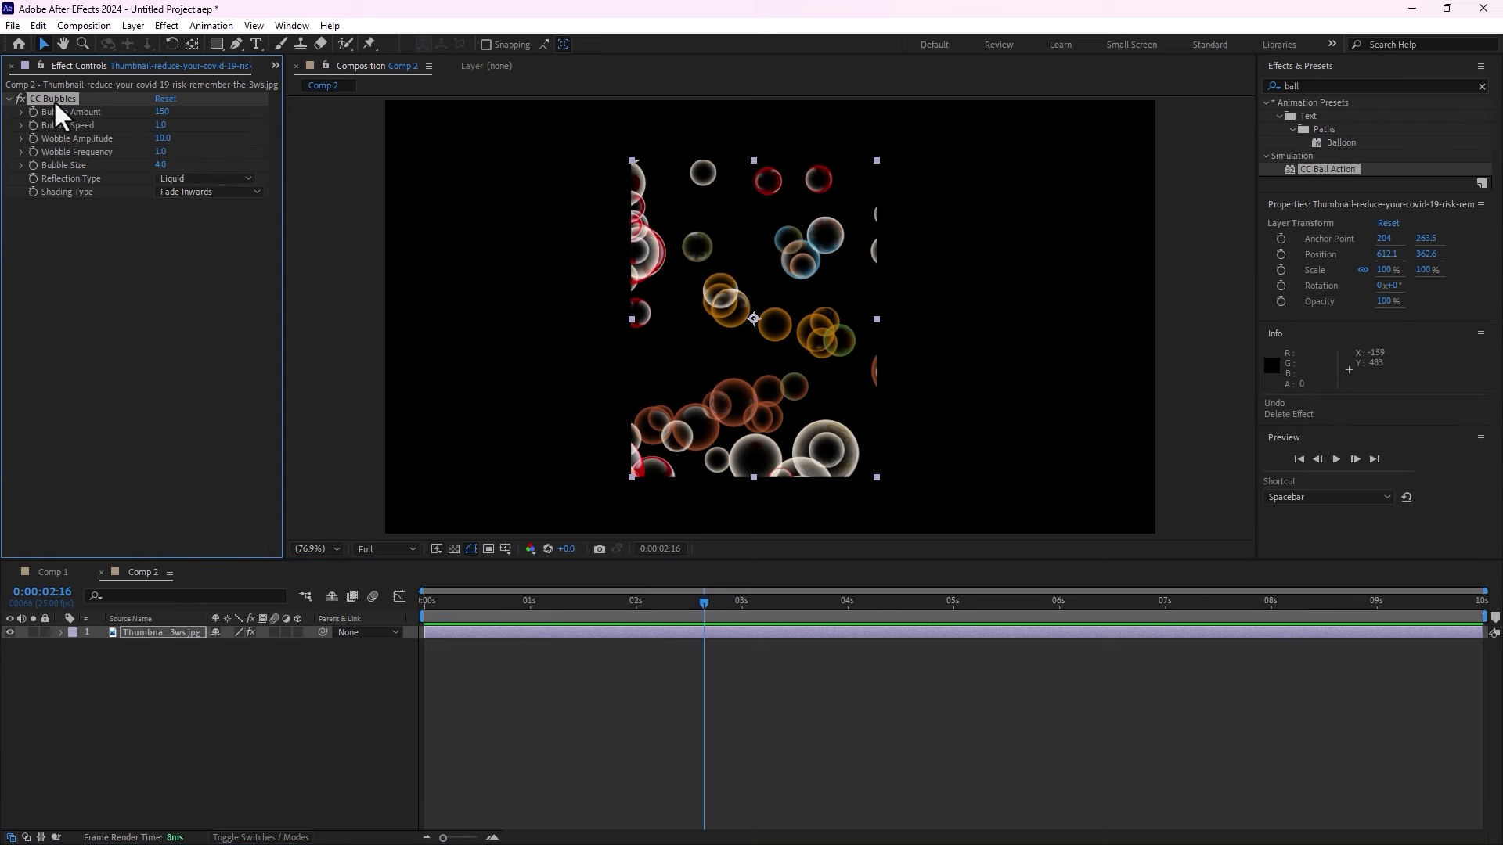
# Swap CC Bubbles on the poster for CC Ball Action, viewed at 100%.
pyautogui.press('Delete')
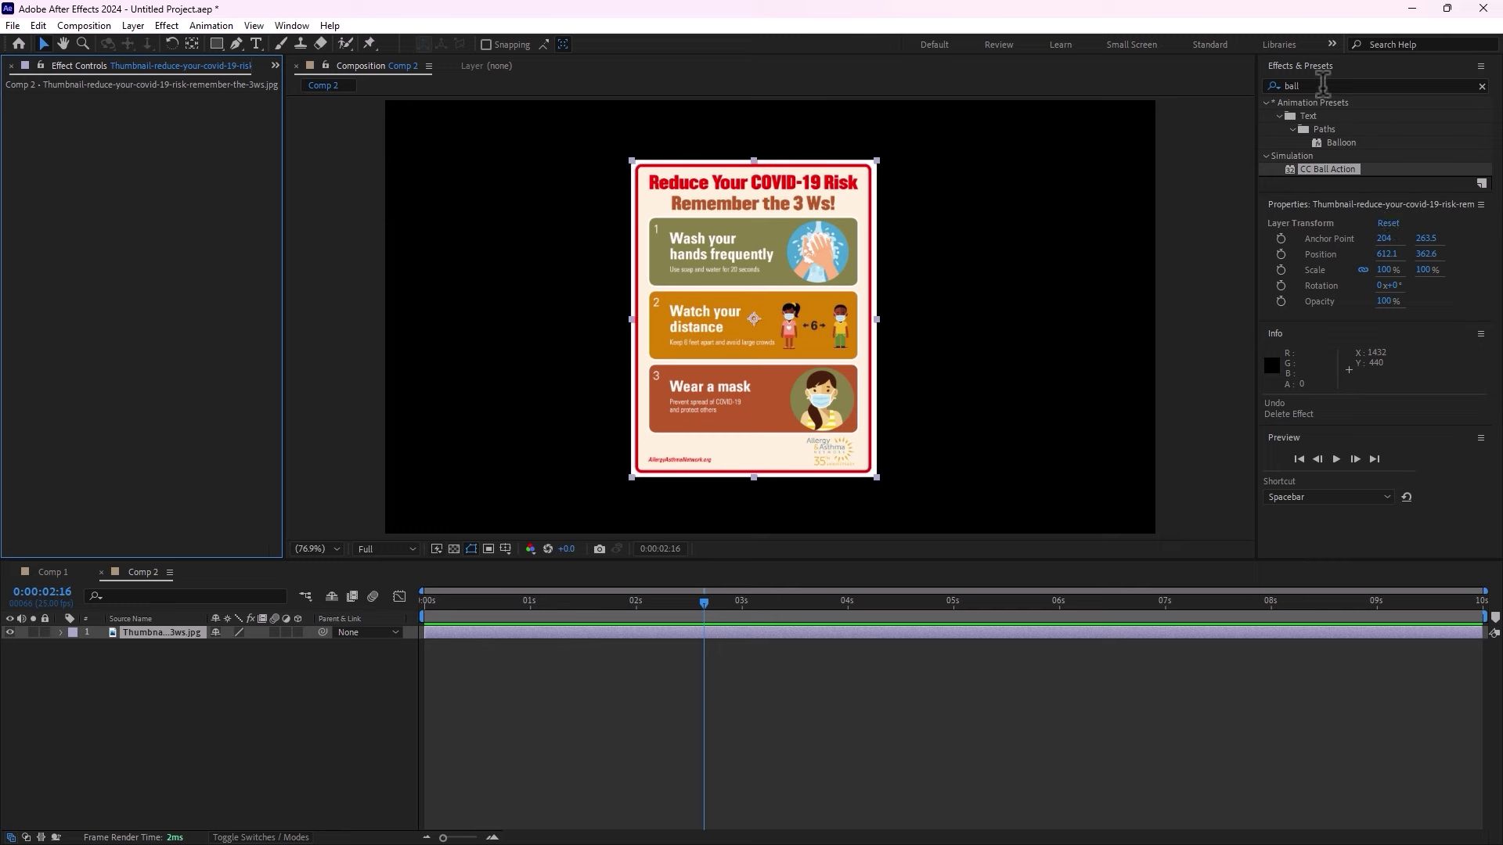
pyautogui.moveTo(1335, 169); pyautogui.dragTo(775, 321)
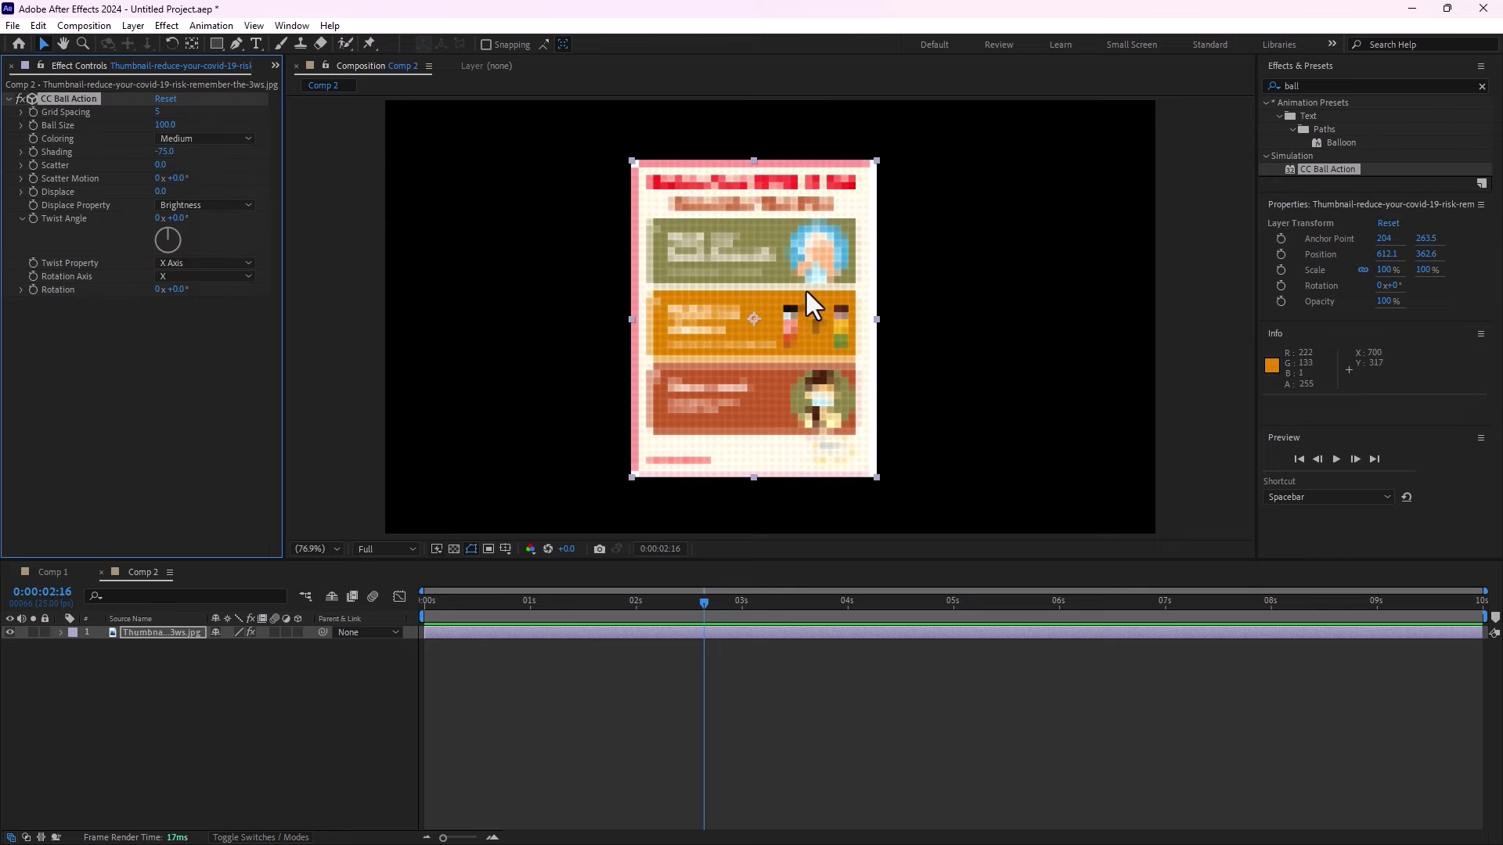
pyautogui.press('.')
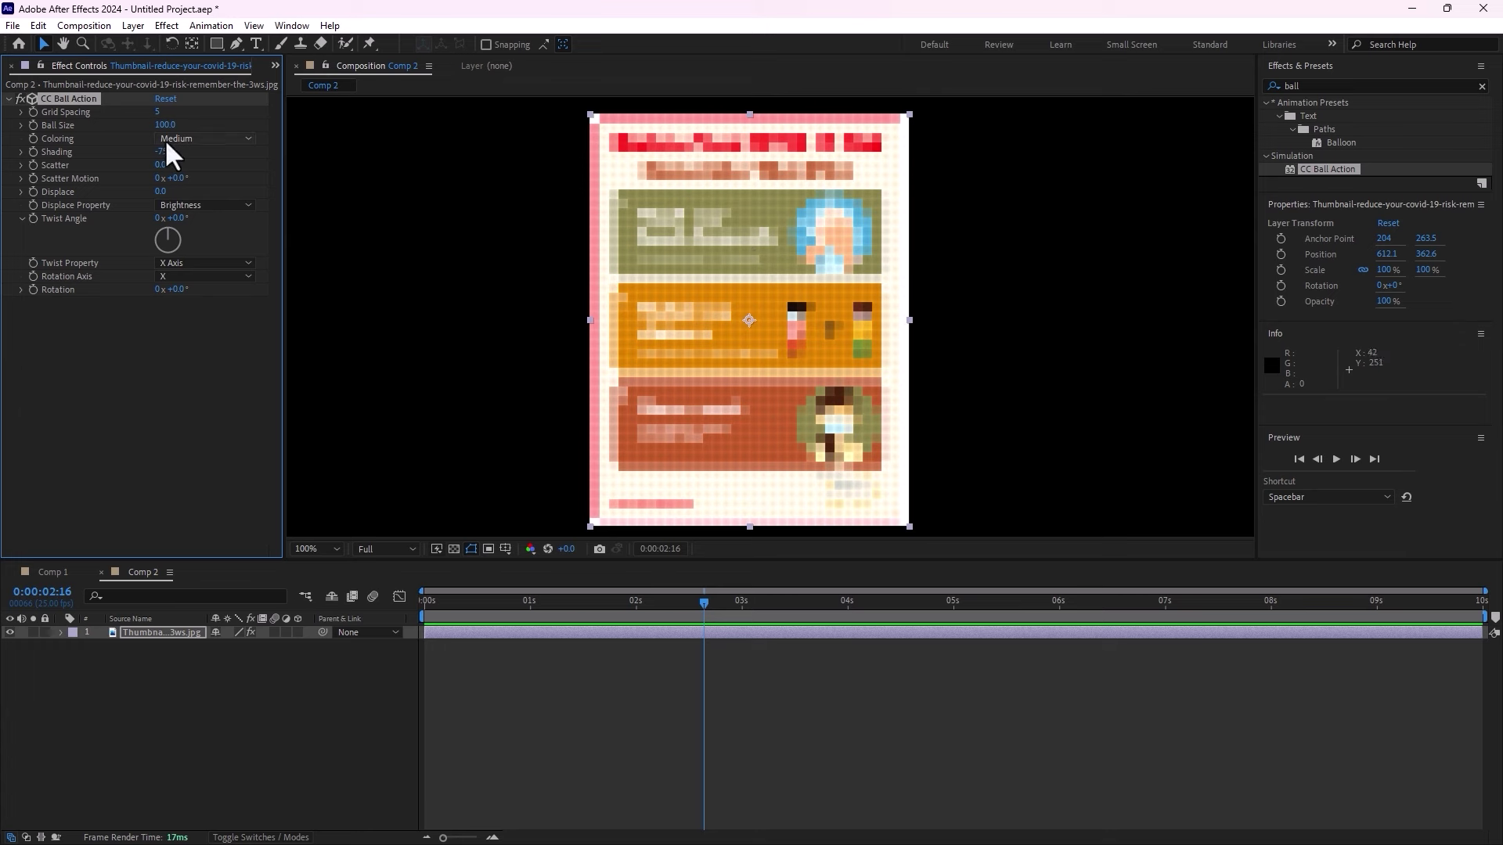
# Set Ball Action Coloring to Smooth, Grid Spacing to 26 and Displace to 641.
pyautogui.click(202, 140)
pyautogui.click(216, 192)
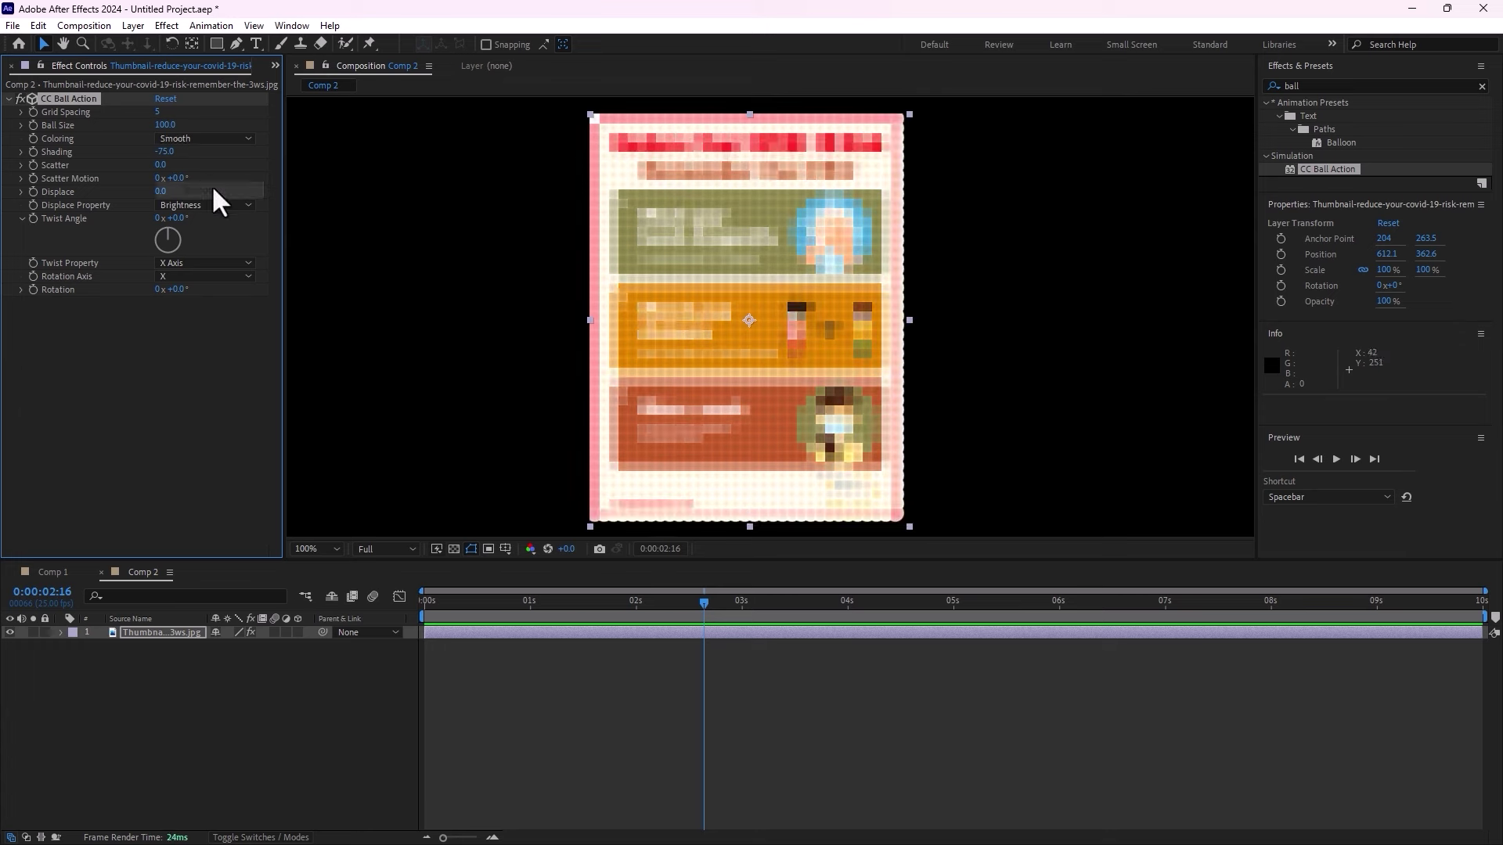
pyautogui.moveTo(161, 114); pyautogui.dragTo(208, 128)
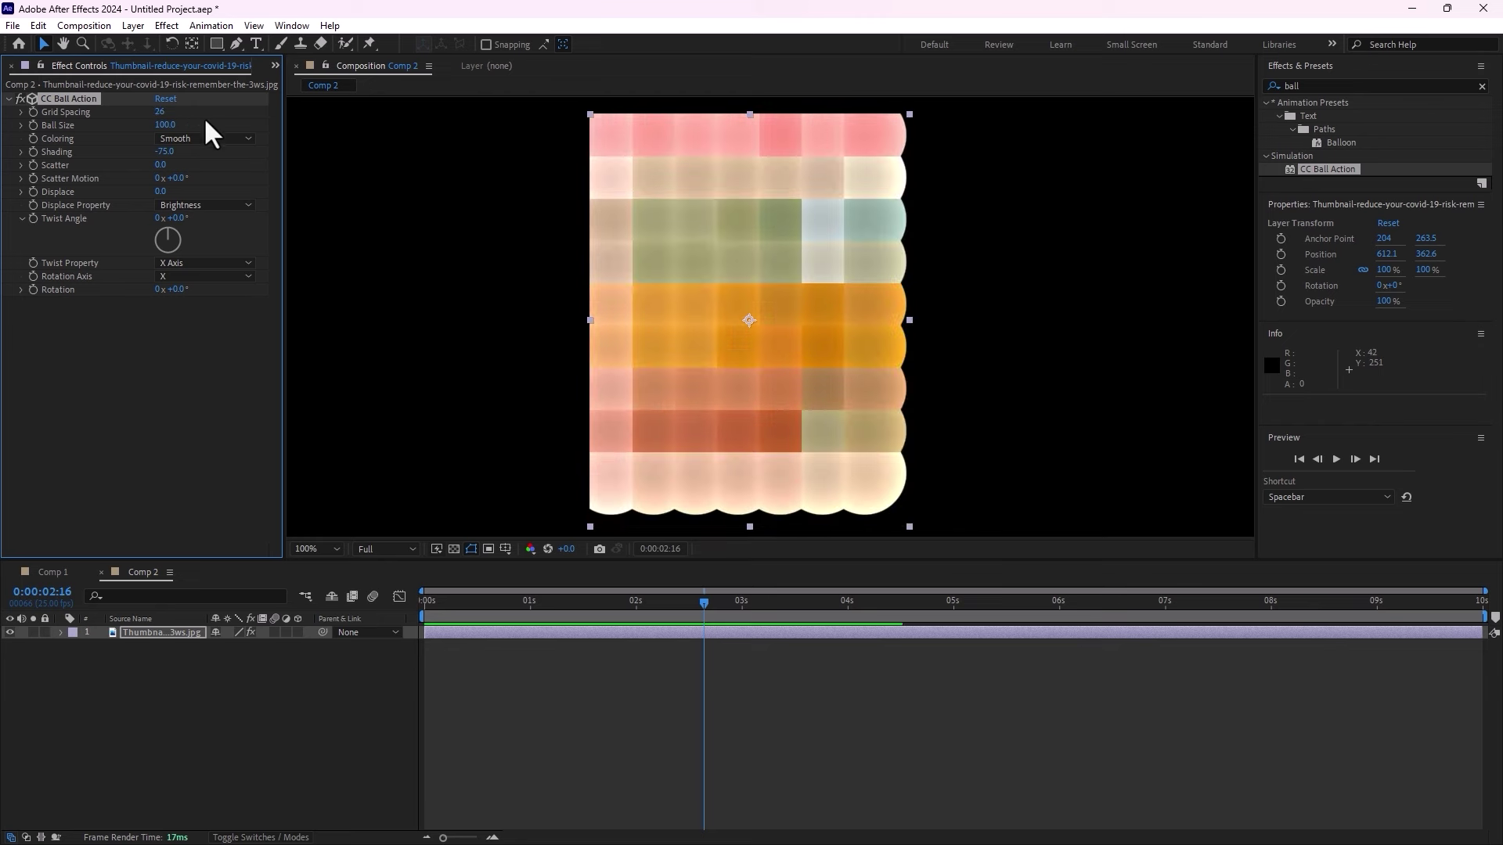
pyautogui.moveTo(166, 191); pyautogui.dragTo(783, 234)
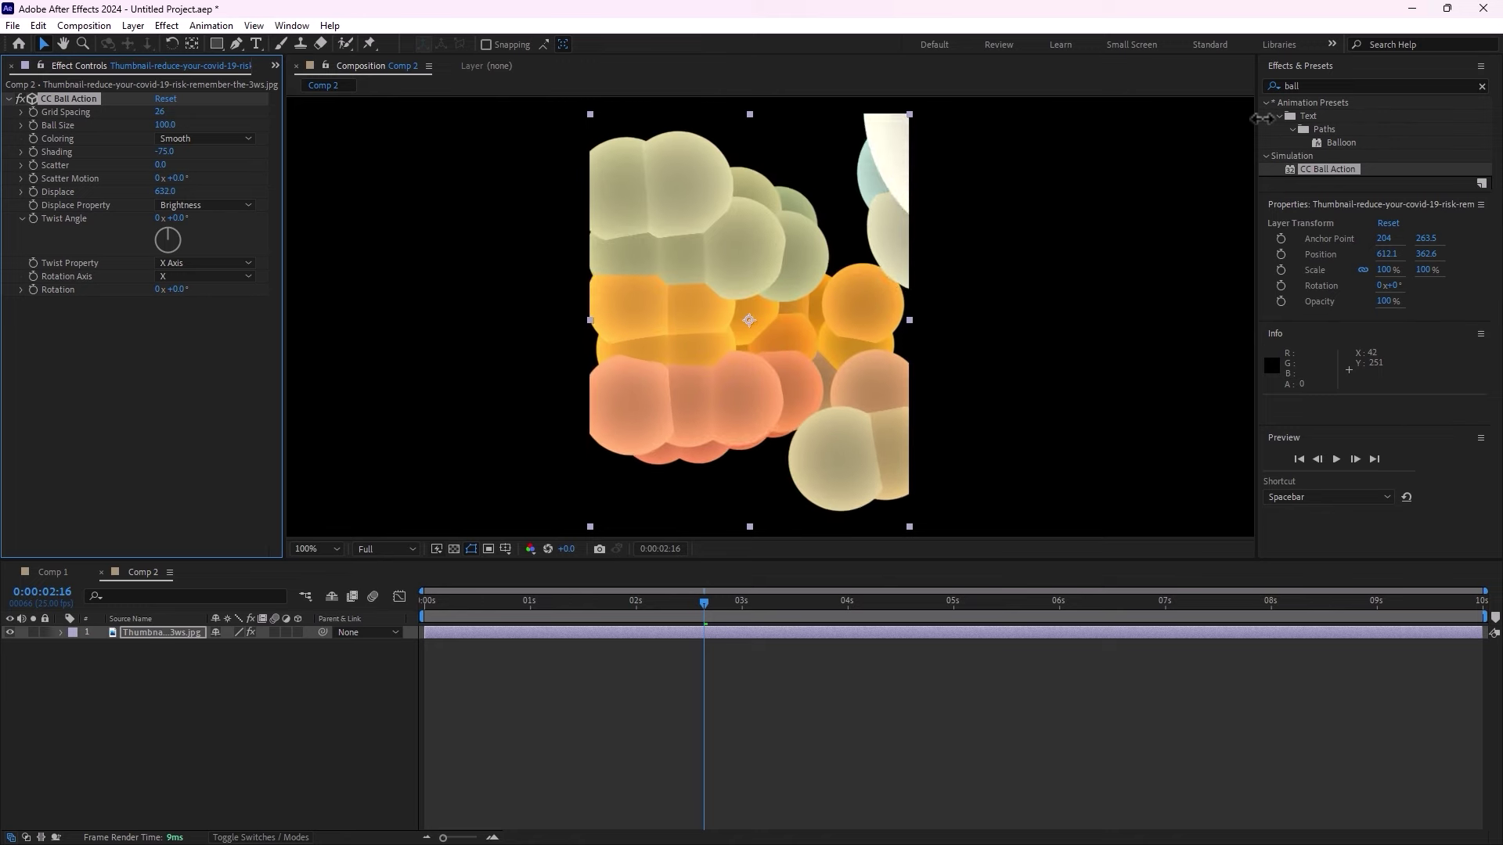
pyautogui.rightClick(206, 750)
# Add a new Camera 1 to Comp 2 and orbit it around the ball scene.
pyautogui.moveTo(270, 559)
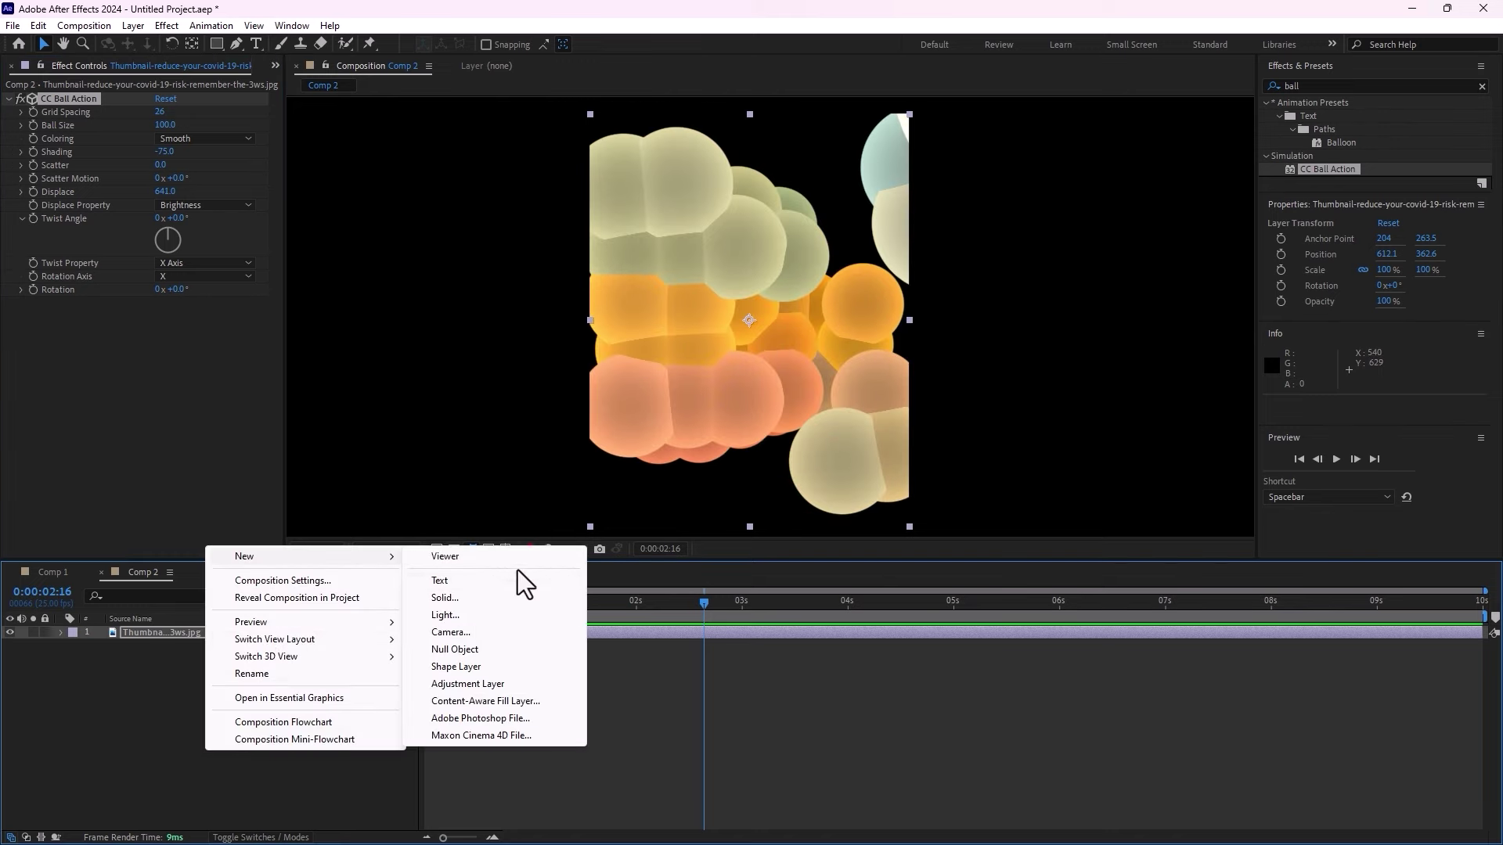
pyautogui.click(506, 629)
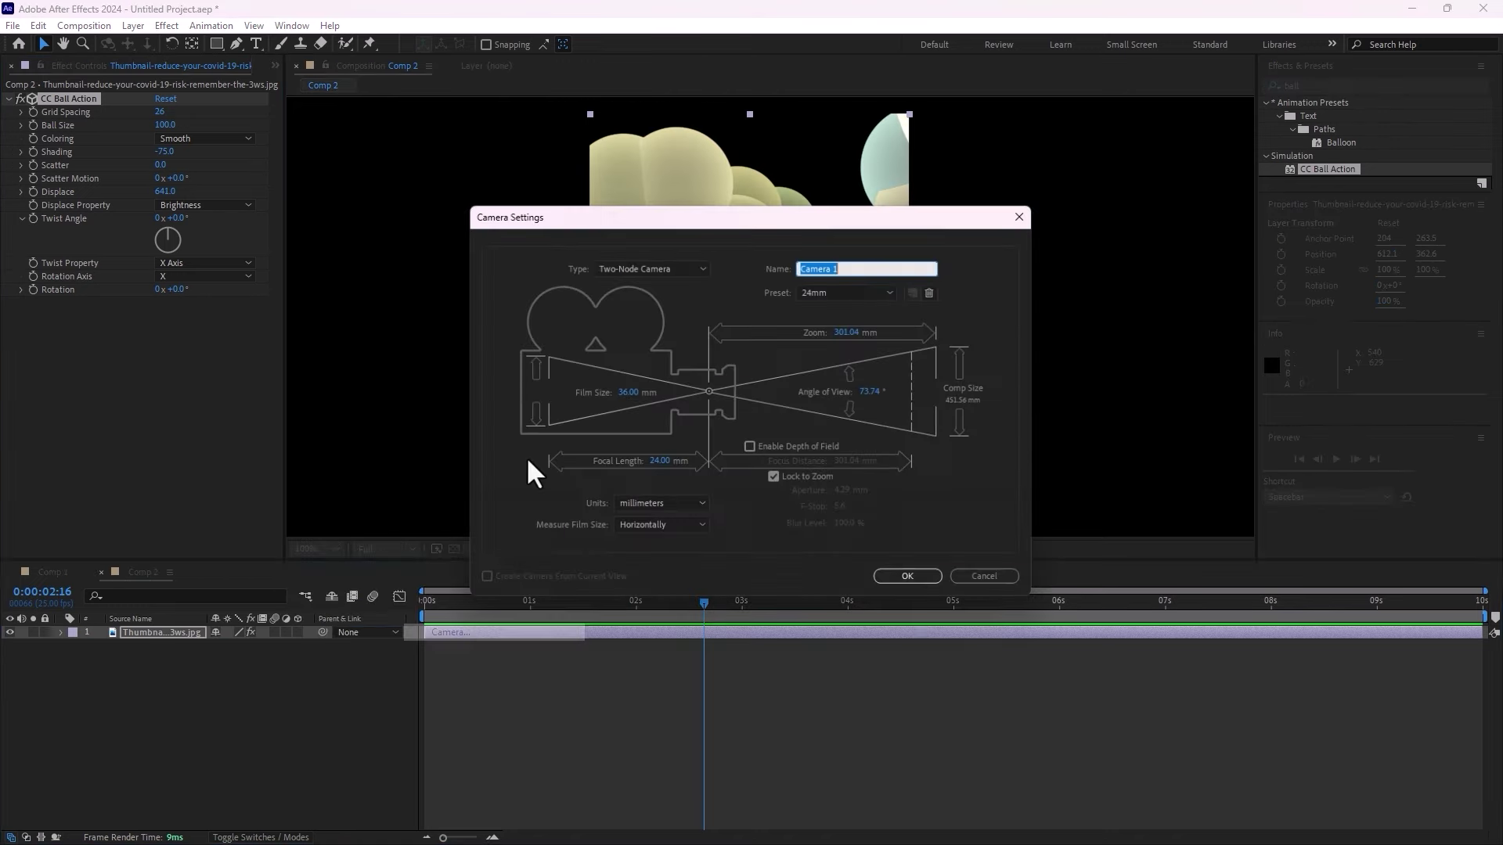
pyautogui.click(911, 581)
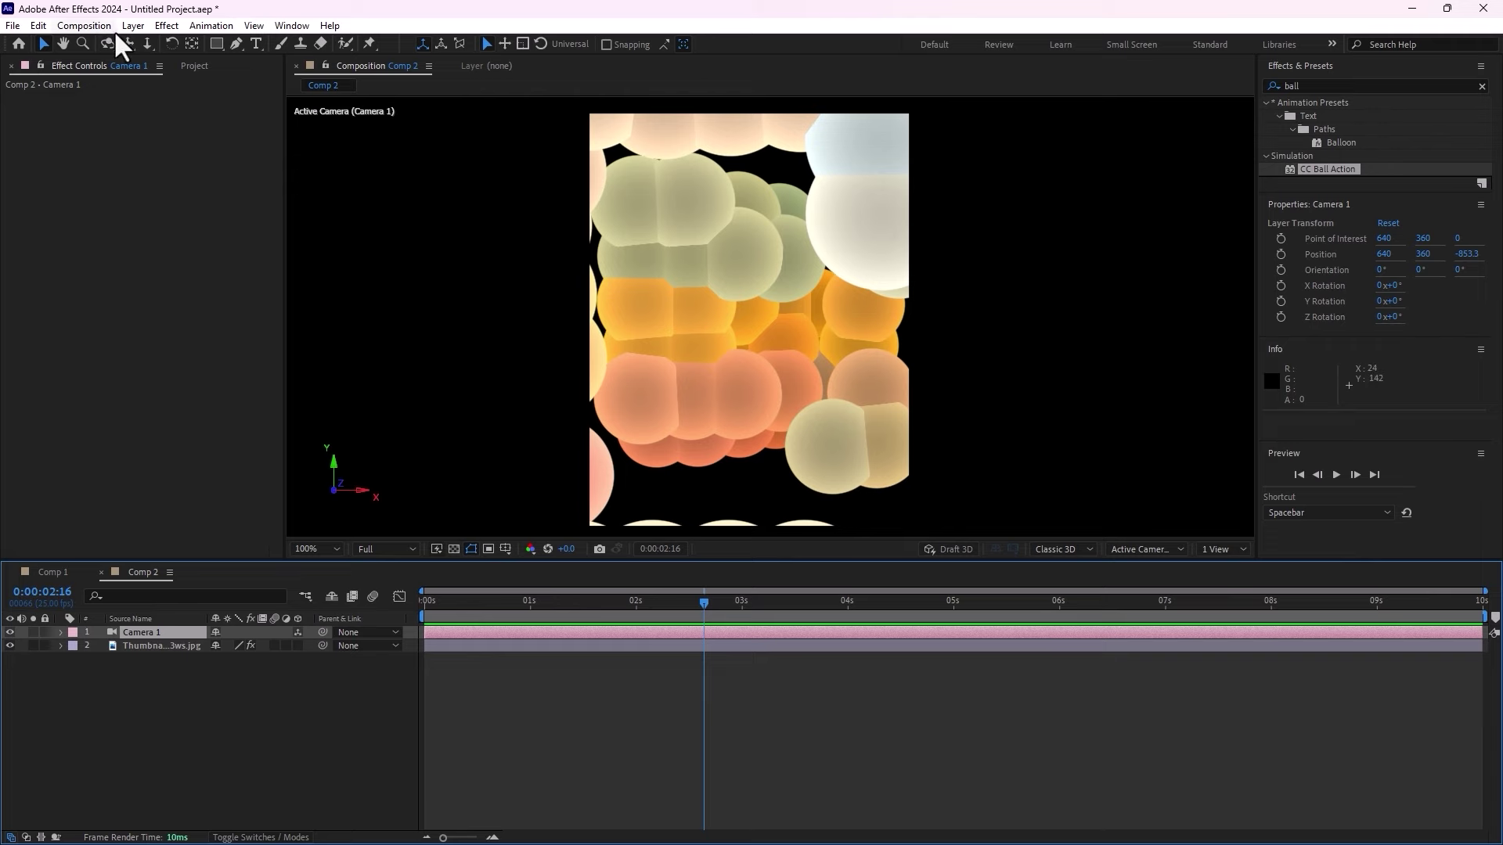
pyautogui.click(107, 43)
pyautogui.moveTo(812, 296); pyautogui.dragTo(344, 337)
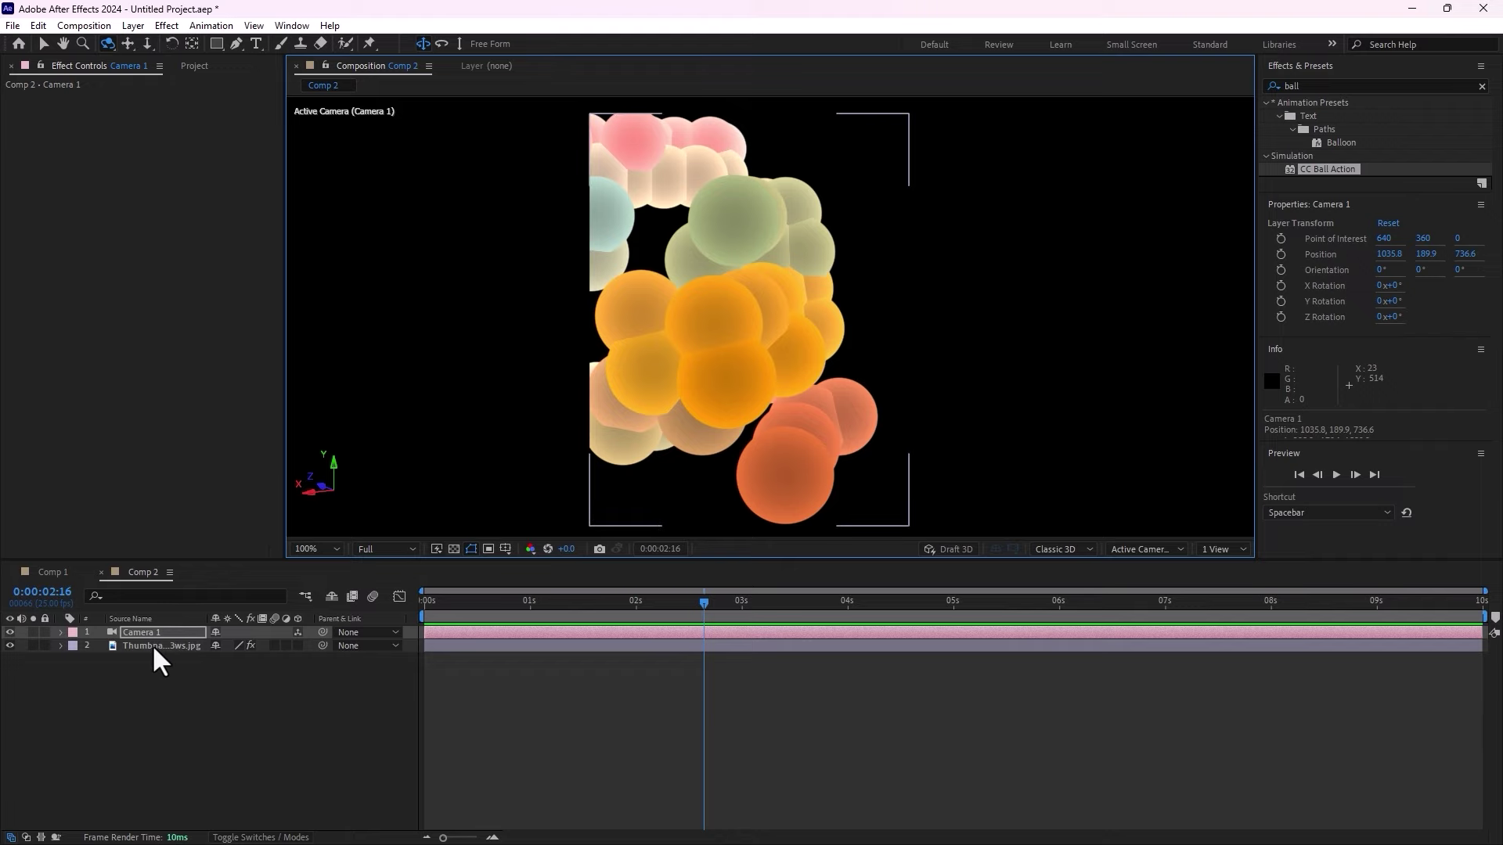
# Try Grid Spacing 0 and Scatter 1024 on the poster, then delete CC Ball Action.
pyautogui.hotkey('ctrl', 'Down')
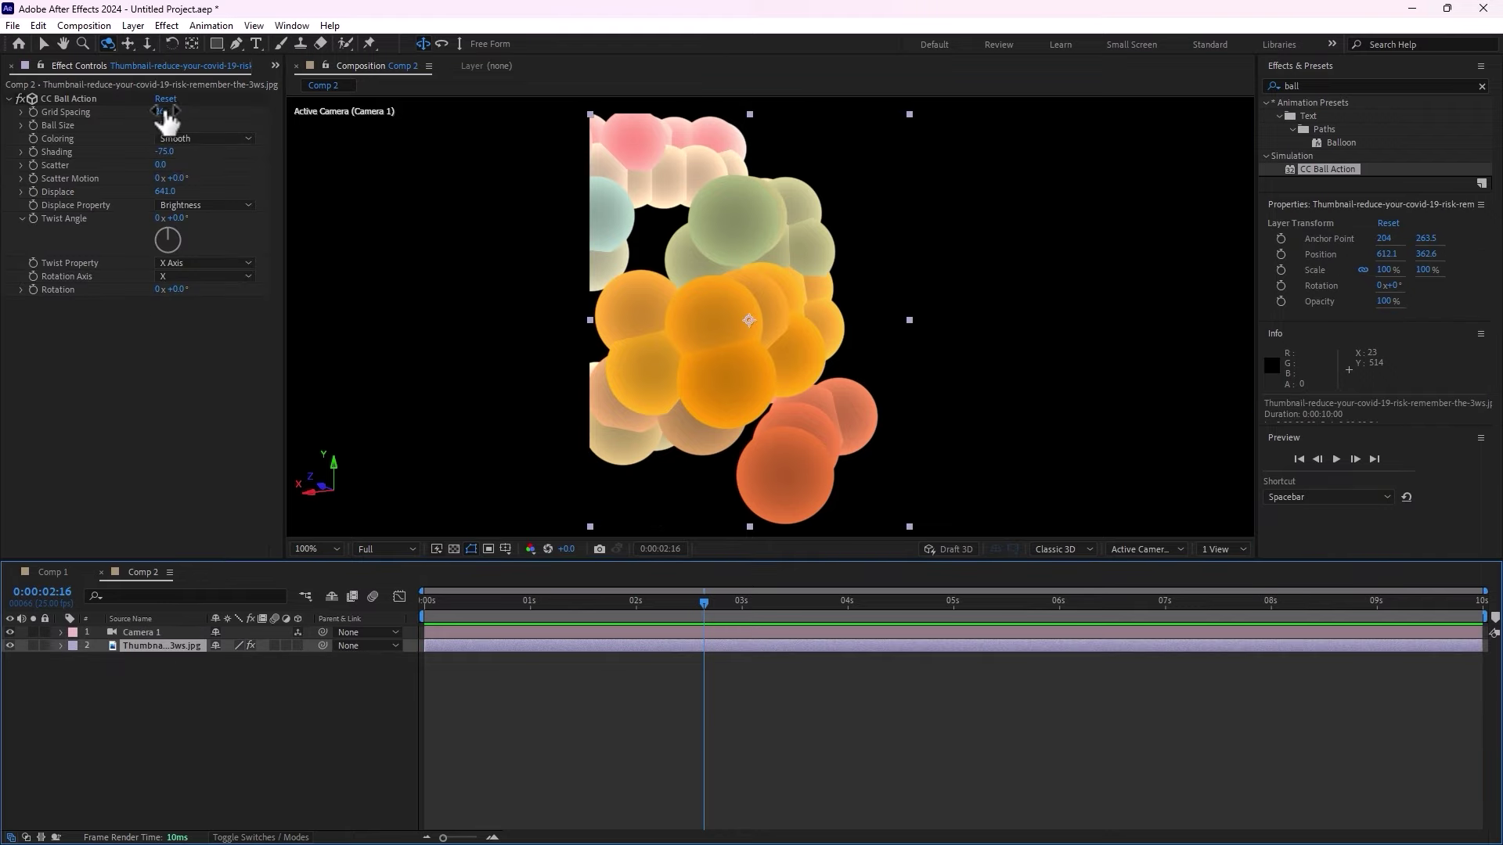
pyautogui.moveTo(165, 118); pyautogui.dragTo(98, 137)
pyautogui.moveTo(740, 270); pyautogui.dragTo(1094, 271)
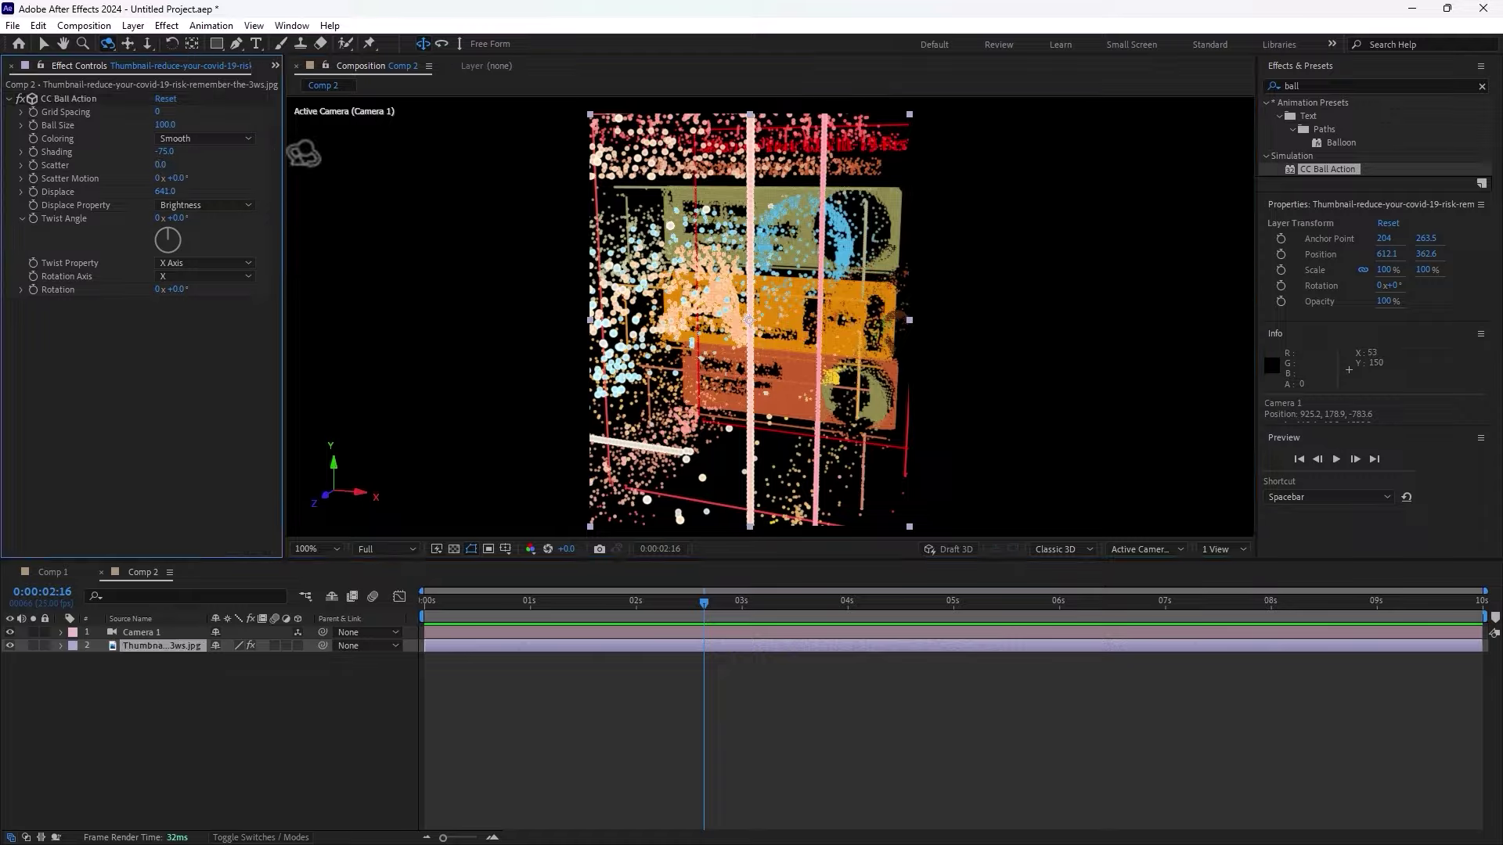
pyautogui.moveTo(161, 165); pyautogui.dragTo(704, 89)
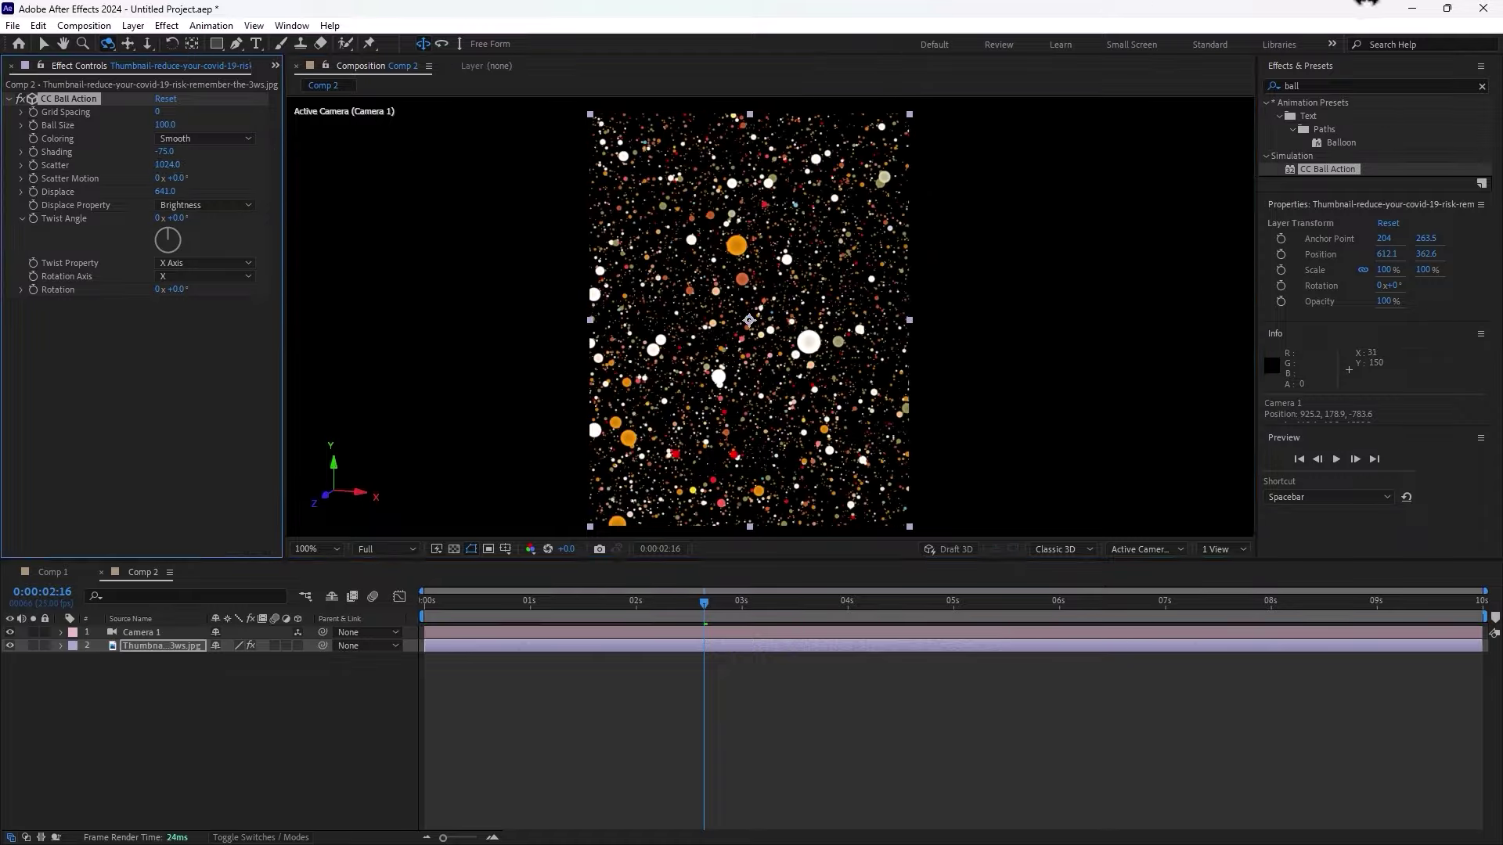
pyautogui.click(771, 318)
pyautogui.moveTo(772, 319); pyautogui.dragTo(771, 319)
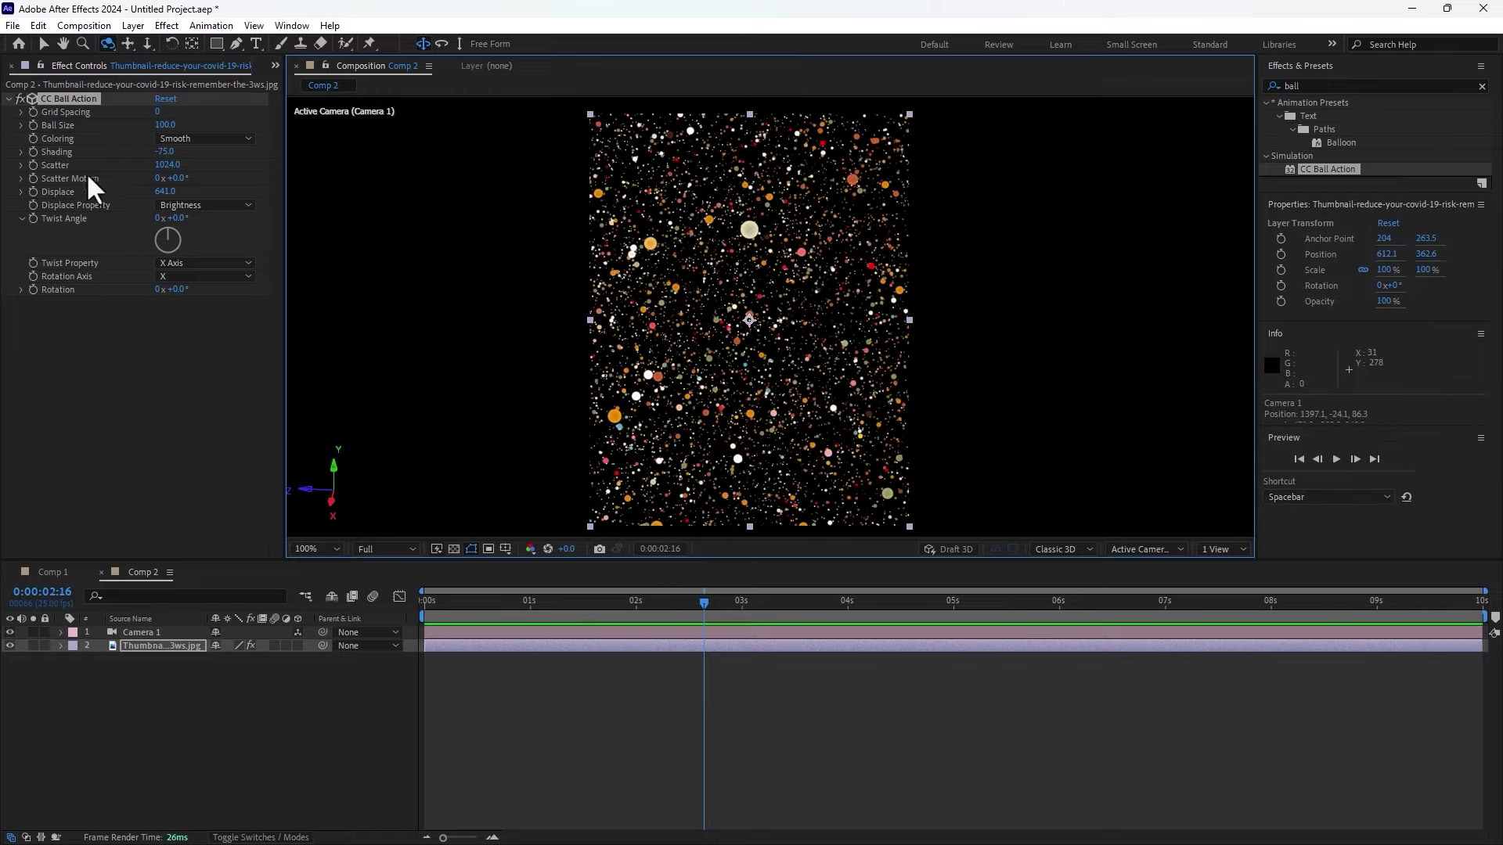
pyautogui.click(57, 100)
pyautogui.press('Delete')
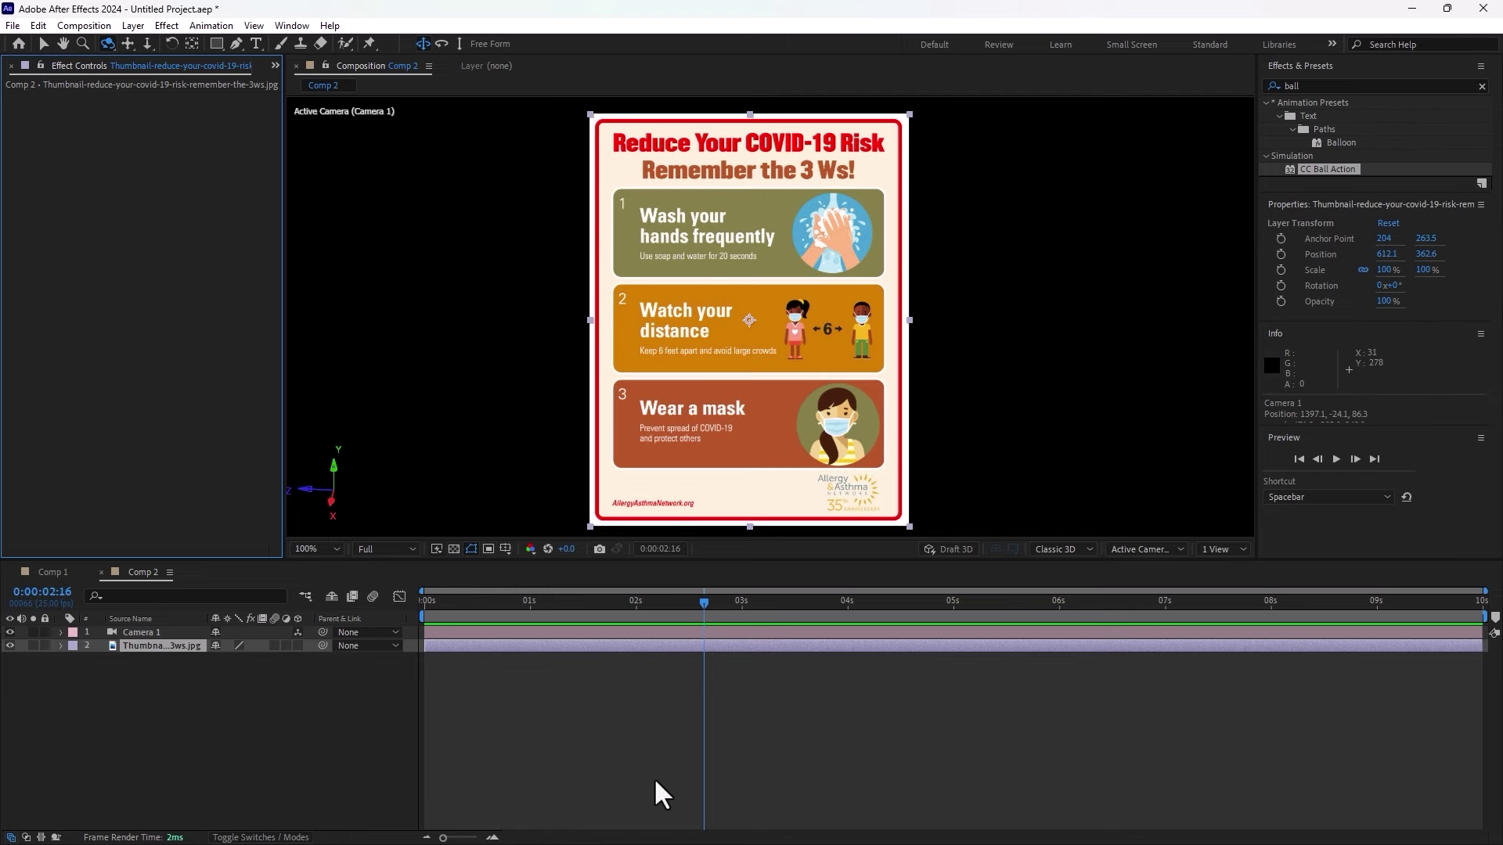
# Check the CC effect list in Notepad, minimize it, and switch to Comp 1.
pyautogui.click(683, 828)
pyautogui.click(753, 828)
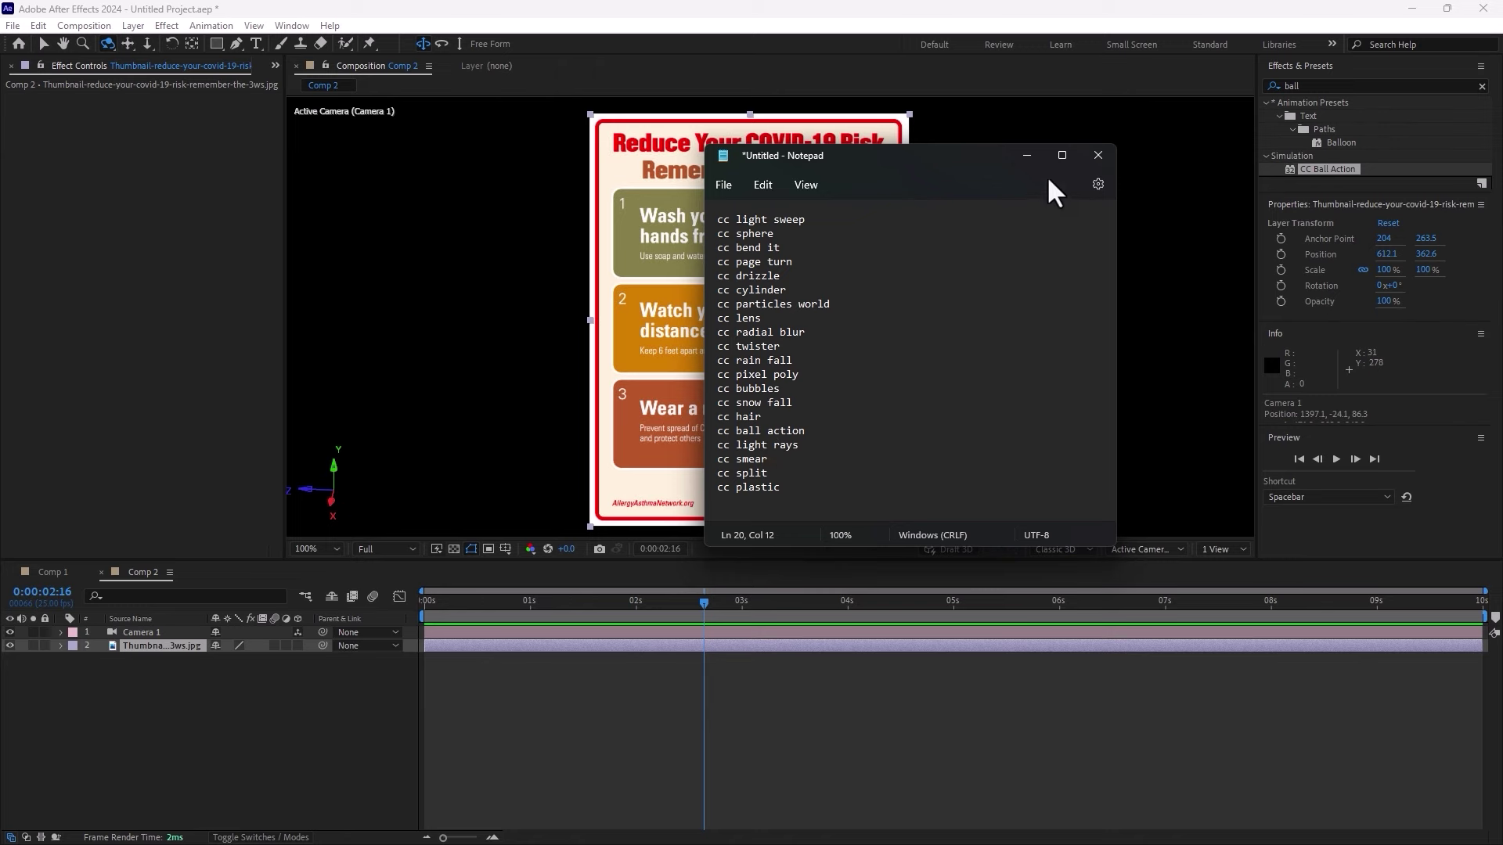
pyautogui.click(1028, 155)
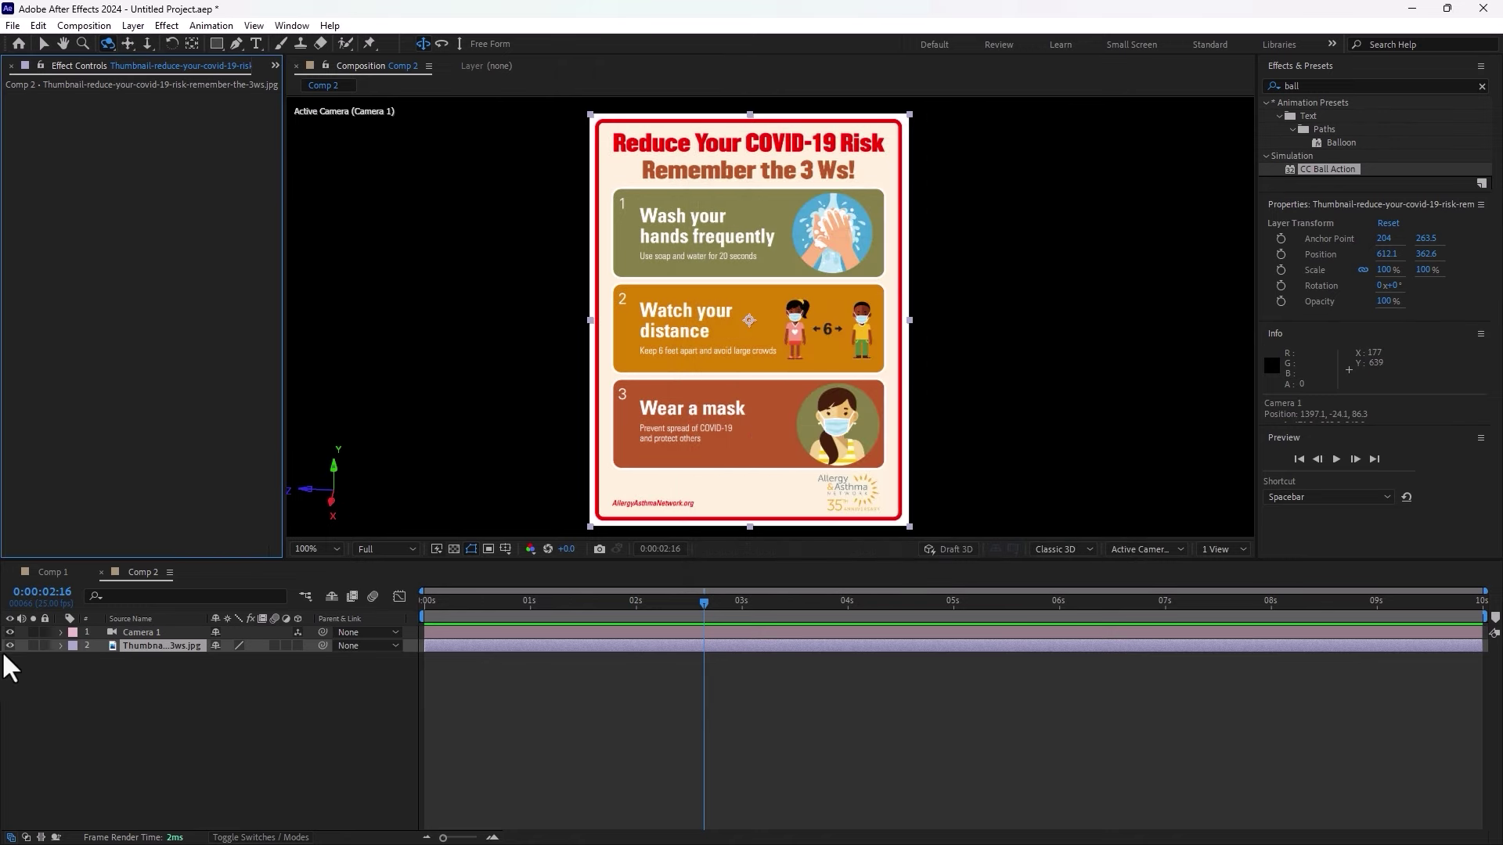
pyautogui.click(47, 572)
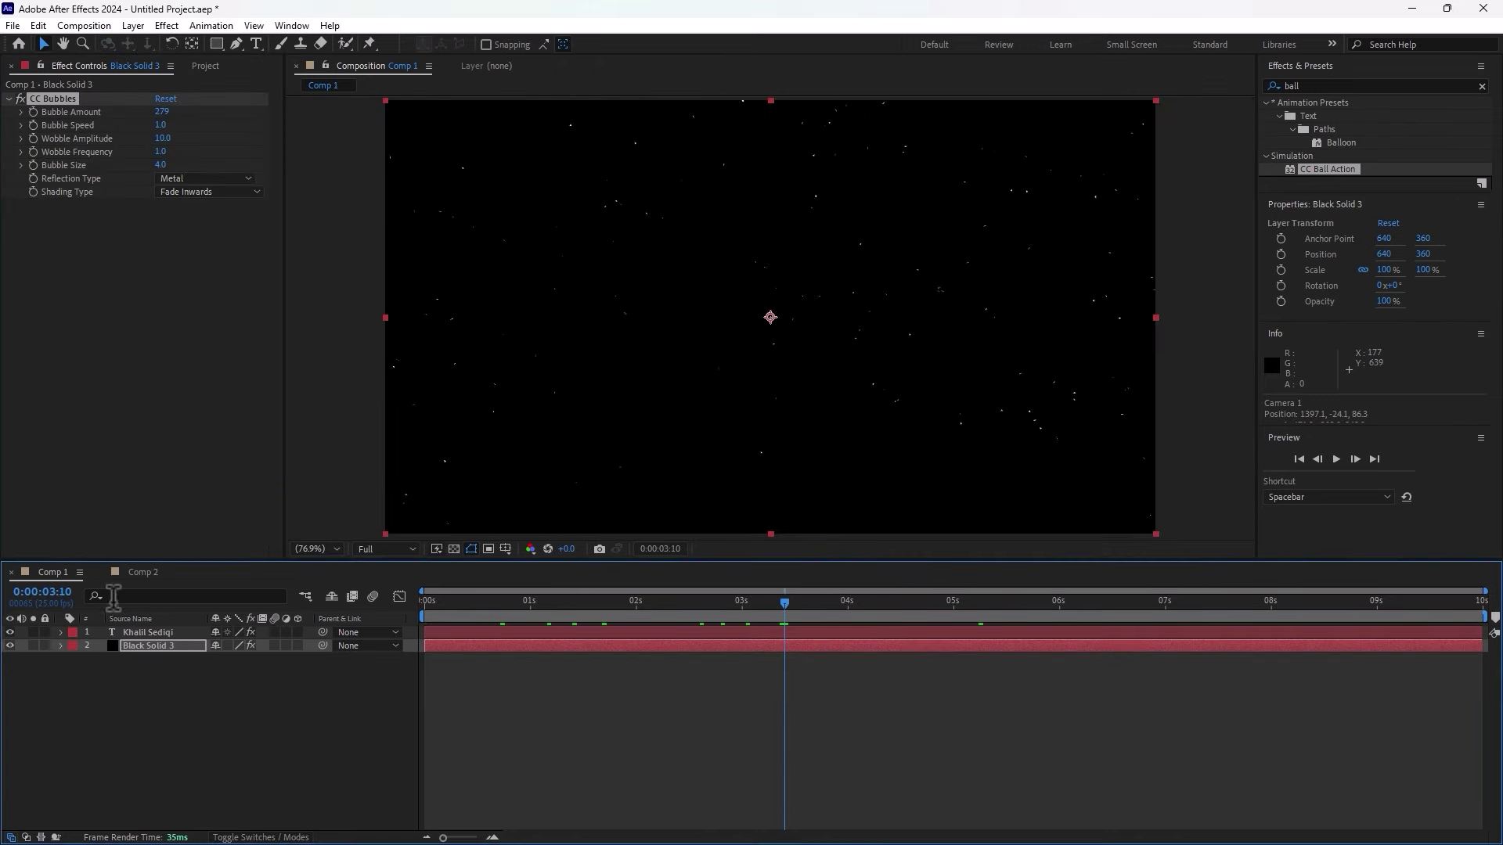
# Remove CC Pixel Polly from the name text layer.
pyautogui.click(155, 633)
pyautogui.click(69, 95)
pyautogui.press('Delete')
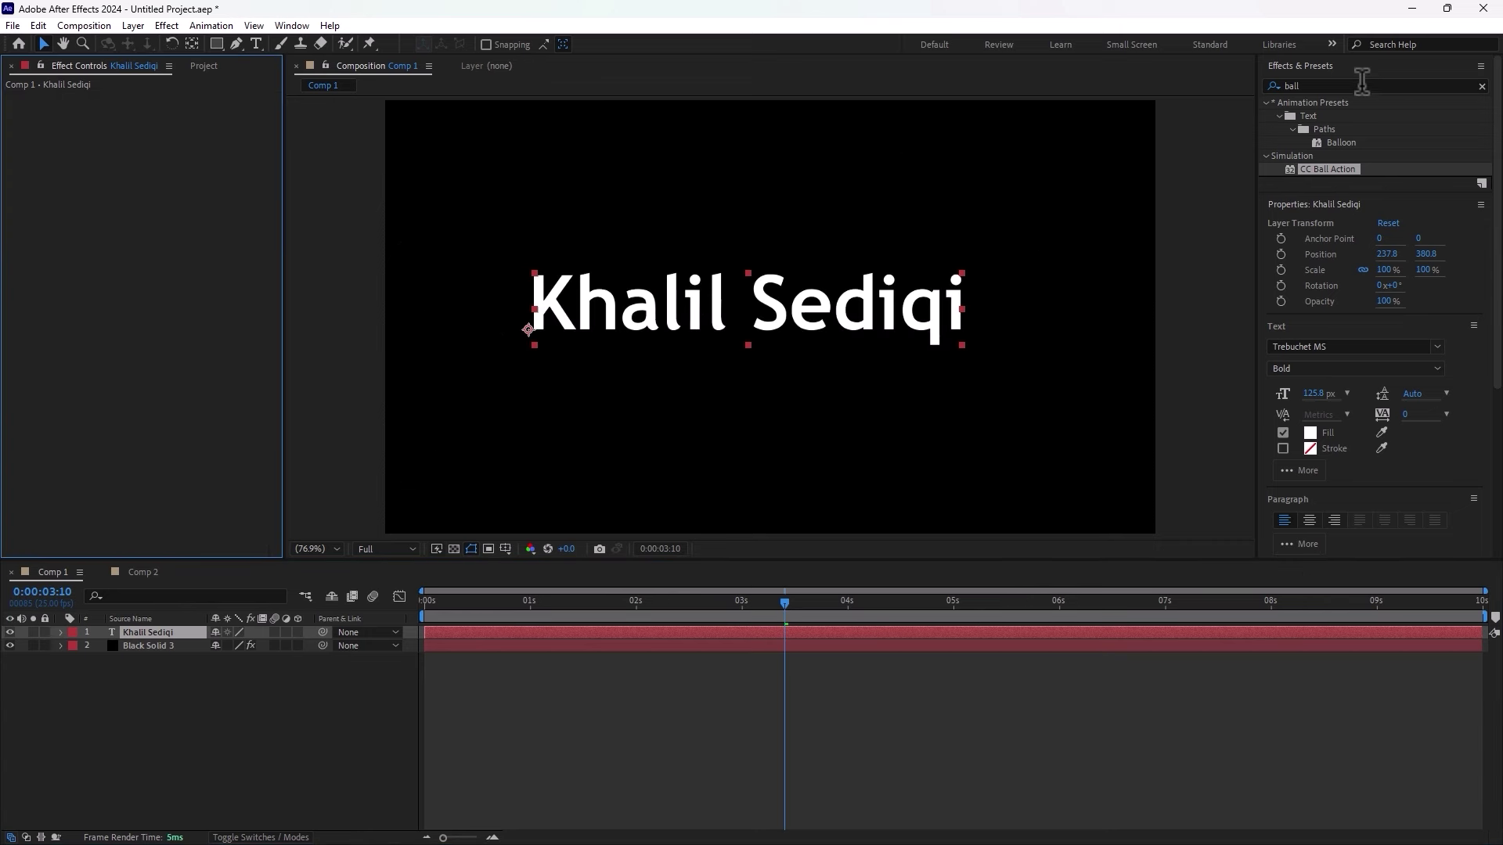
# Try CC Hair on the text with Length about 27 and Density 765, then delete it.
pyautogui.doubleClick(1362, 81)
pyautogui.write('ha')
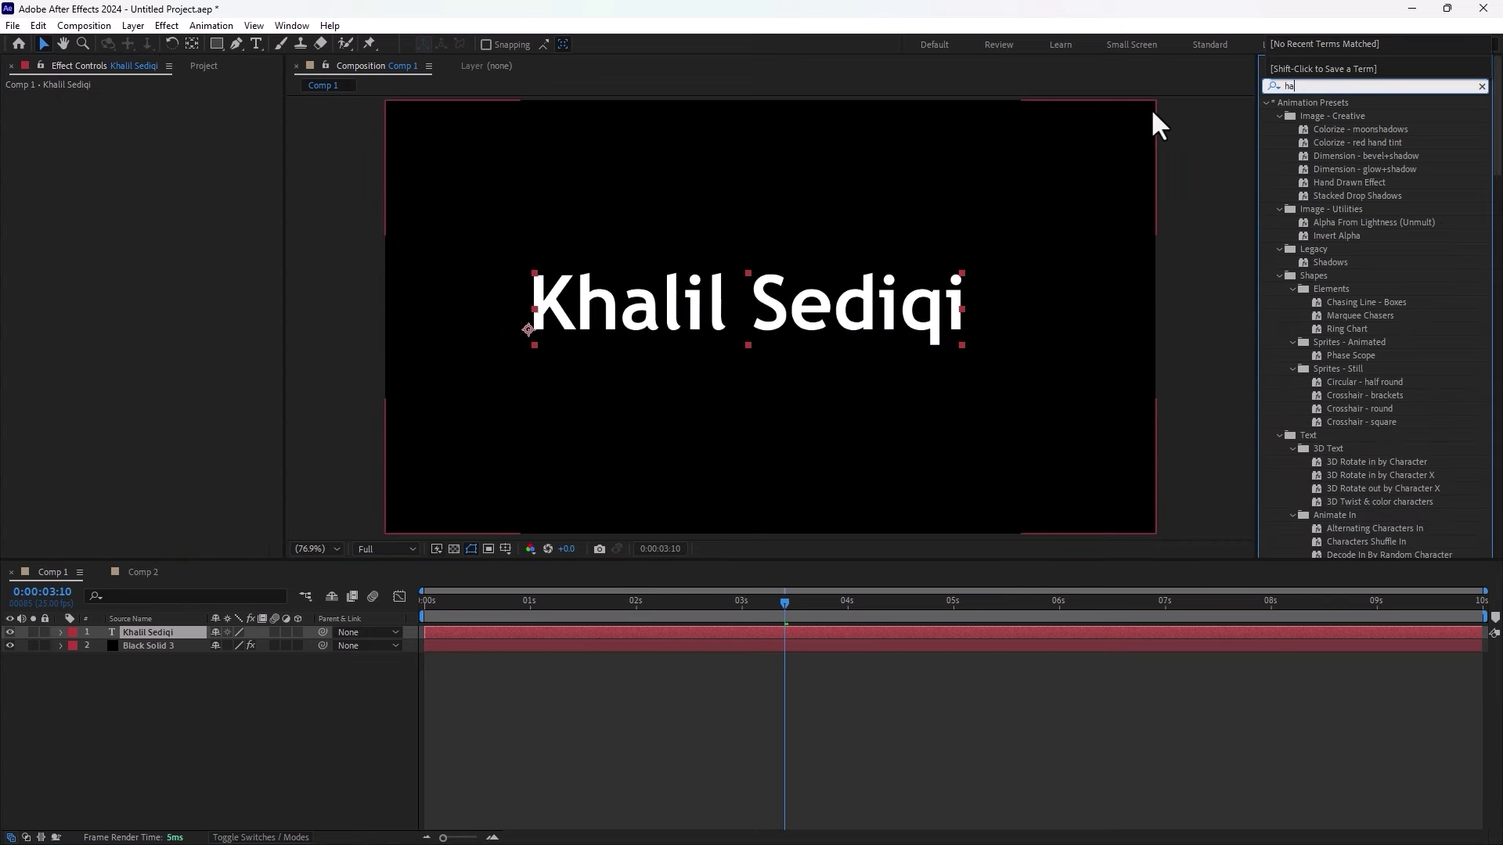
pyautogui.write('ir')
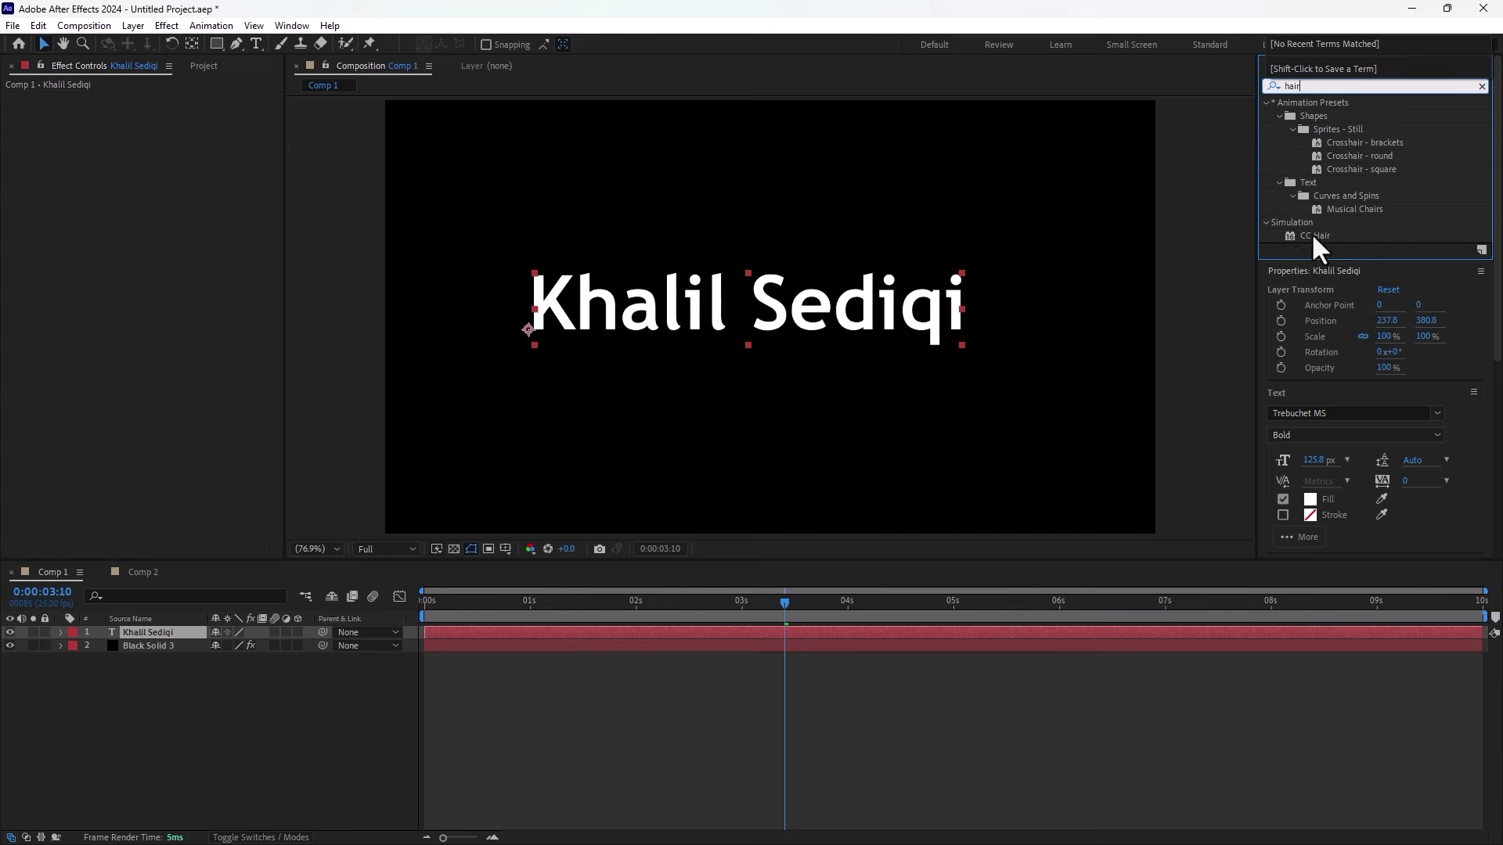
pyautogui.doubleClick(1316, 236)
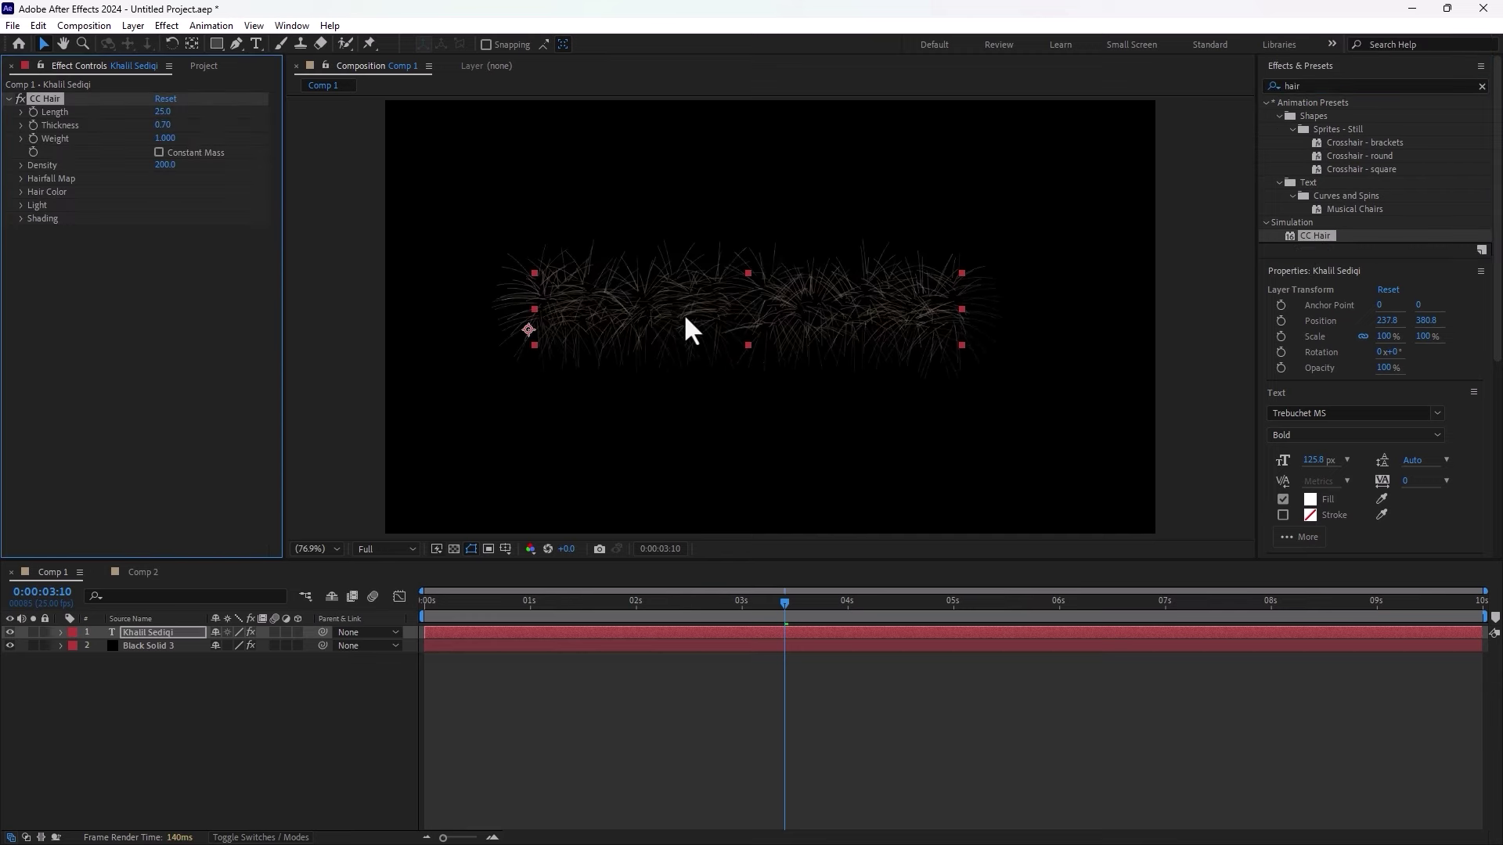
pyautogui.moveTo(166, 118); pyautogui.dragTo(553, 124)
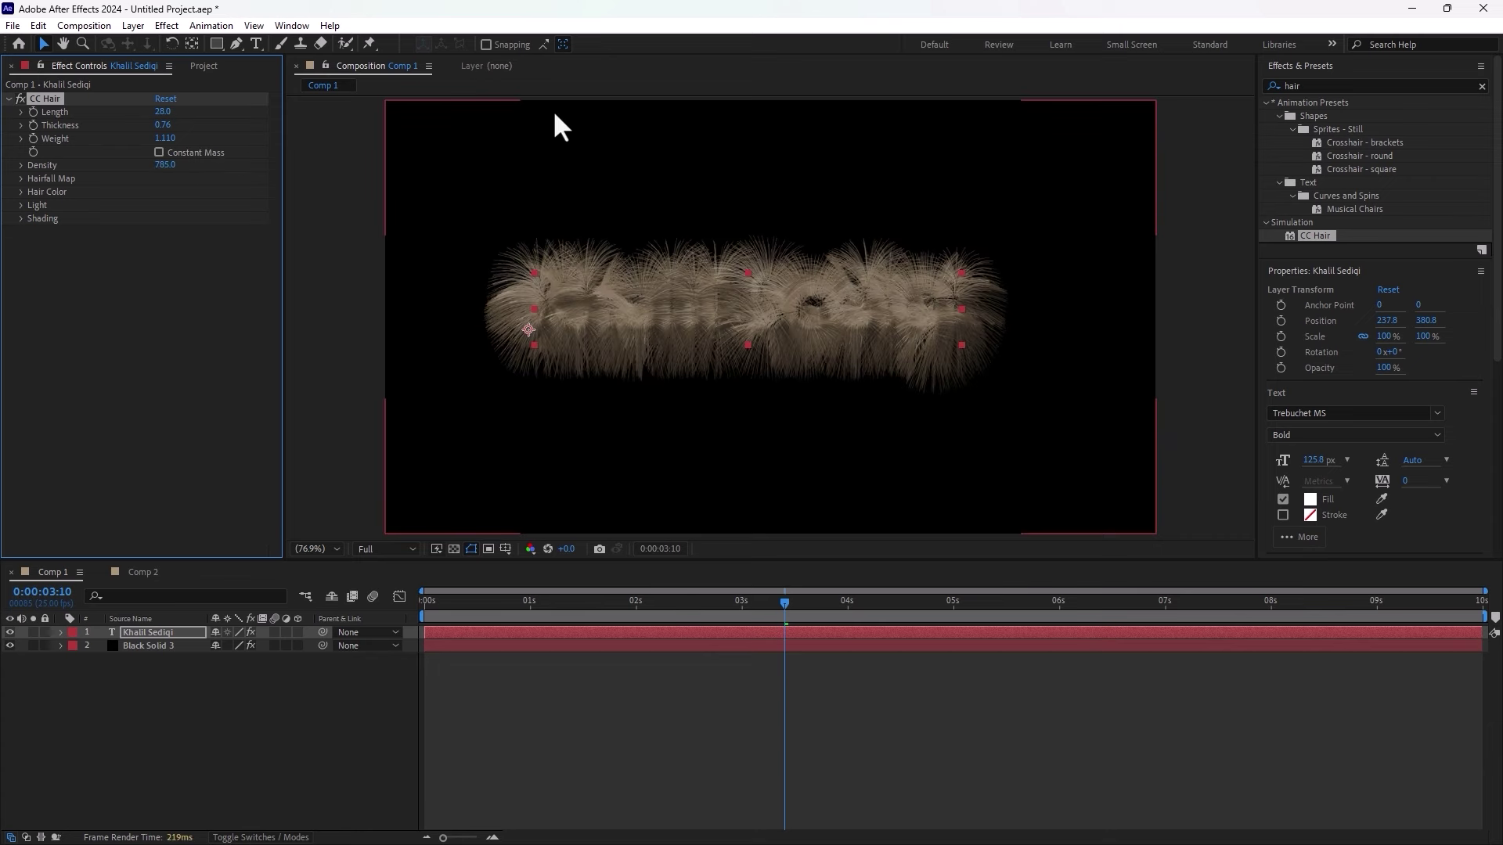
pyautogui.moveTo(165, 112); pyautogui.dragTo(151, 156)
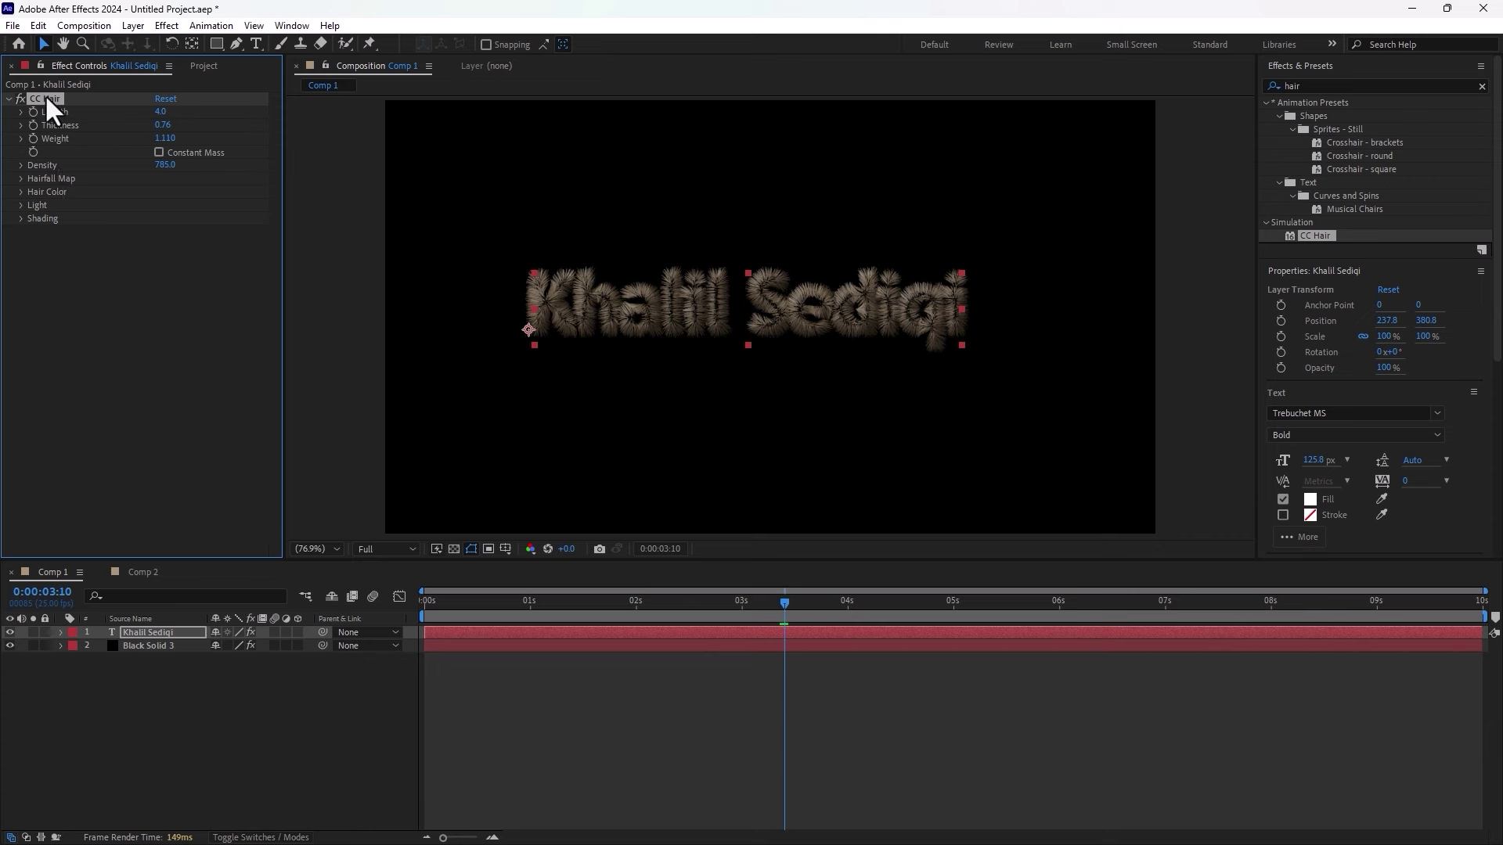
pyautogui.press('Delete')
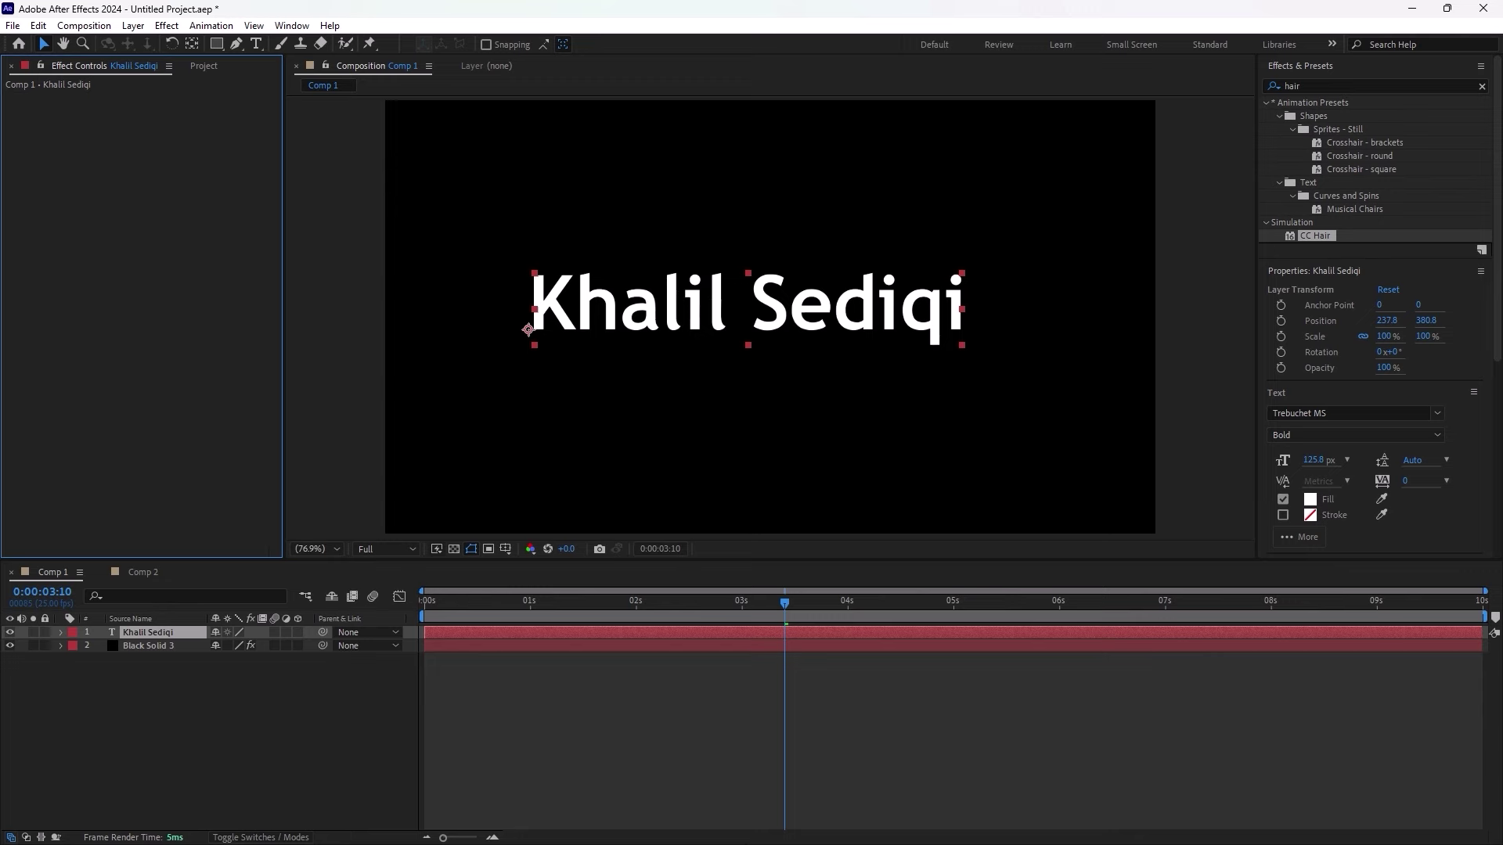
# Check the Notepad list of CC effects, then minimise Notepad.
pyautogui.press('super')
pyautogui.click(755, 832)
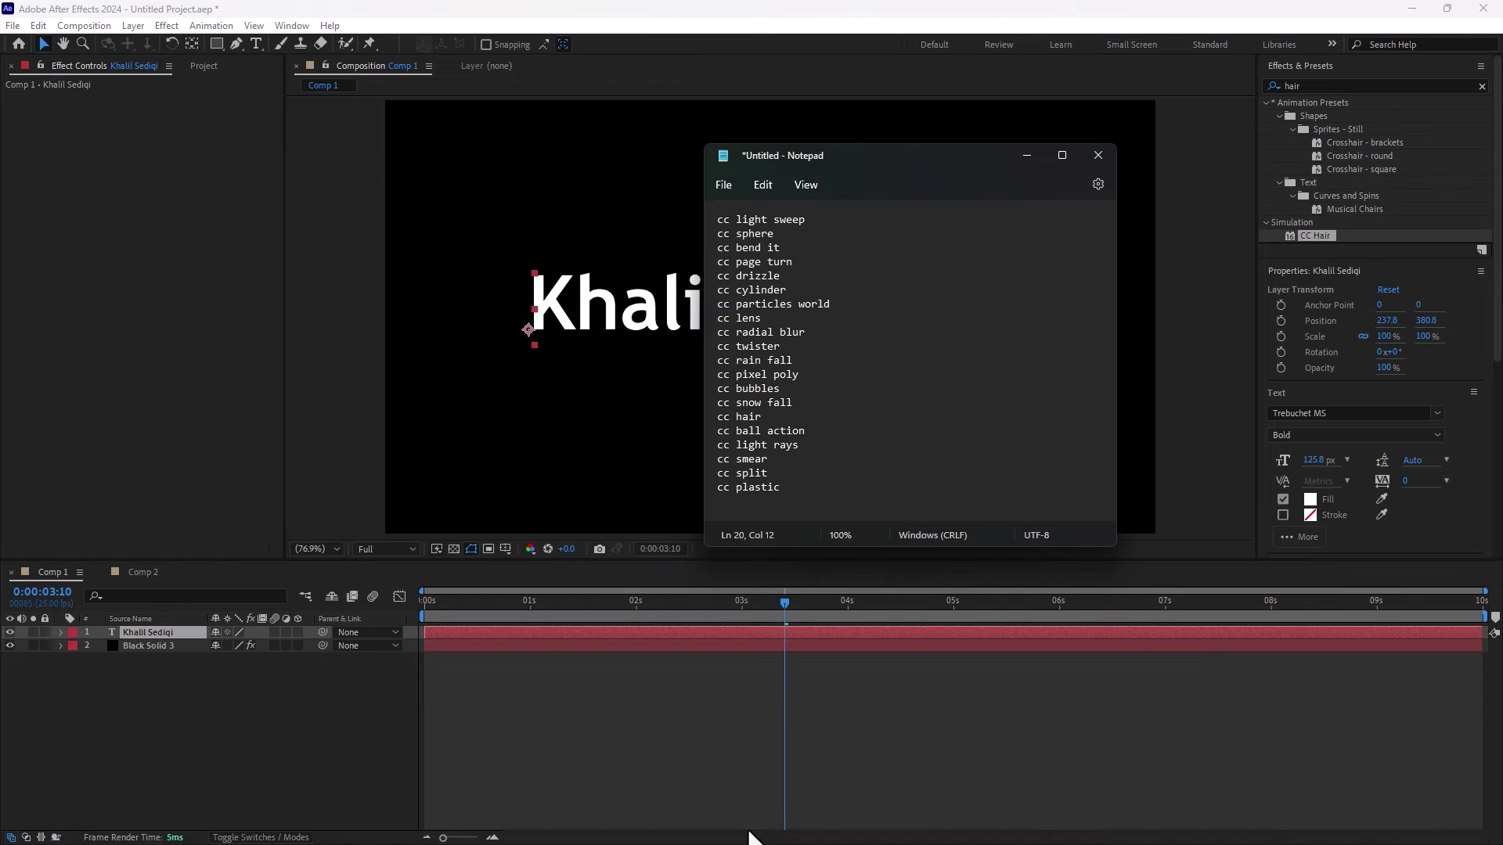
pyautogui.click(1026, 156)
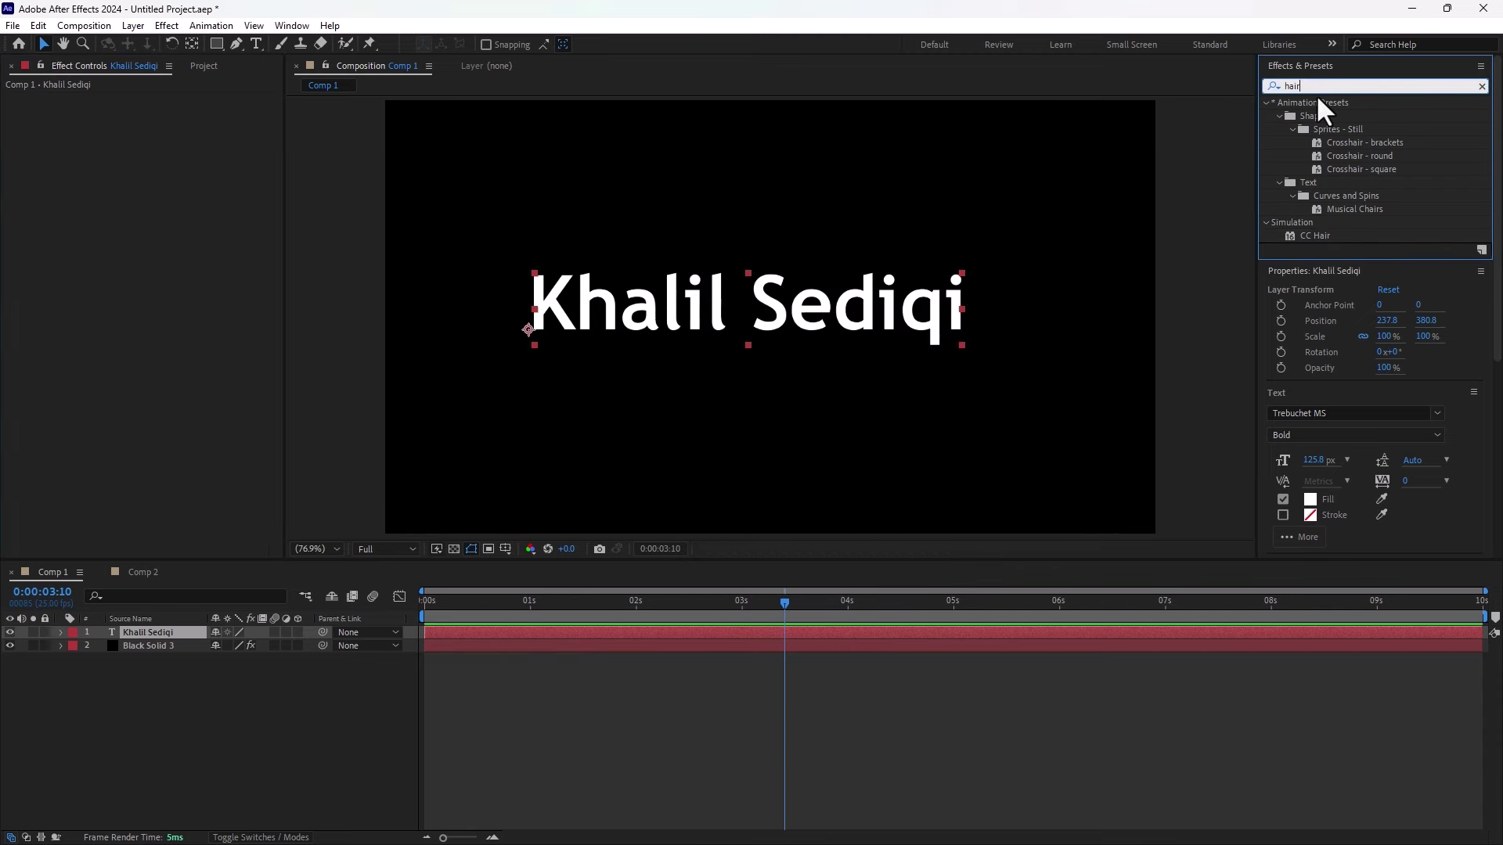
# Apply CC Light Rays to the name text, centred on its second word.
pyautogui.write('rays')
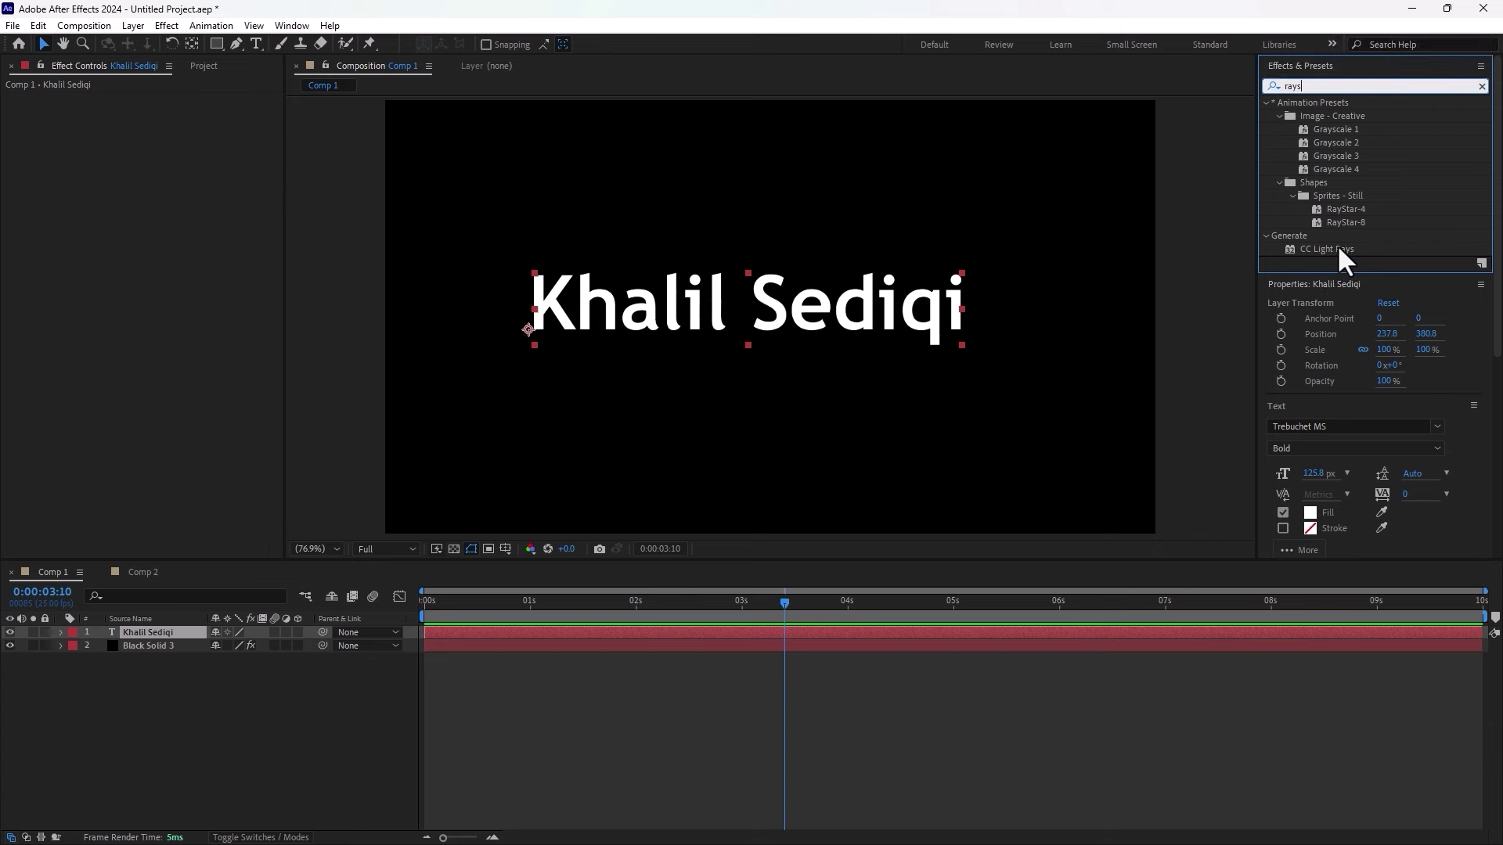
pyautogui.moveTo(1337, 244); pyautogui.dragTo(726, 299)
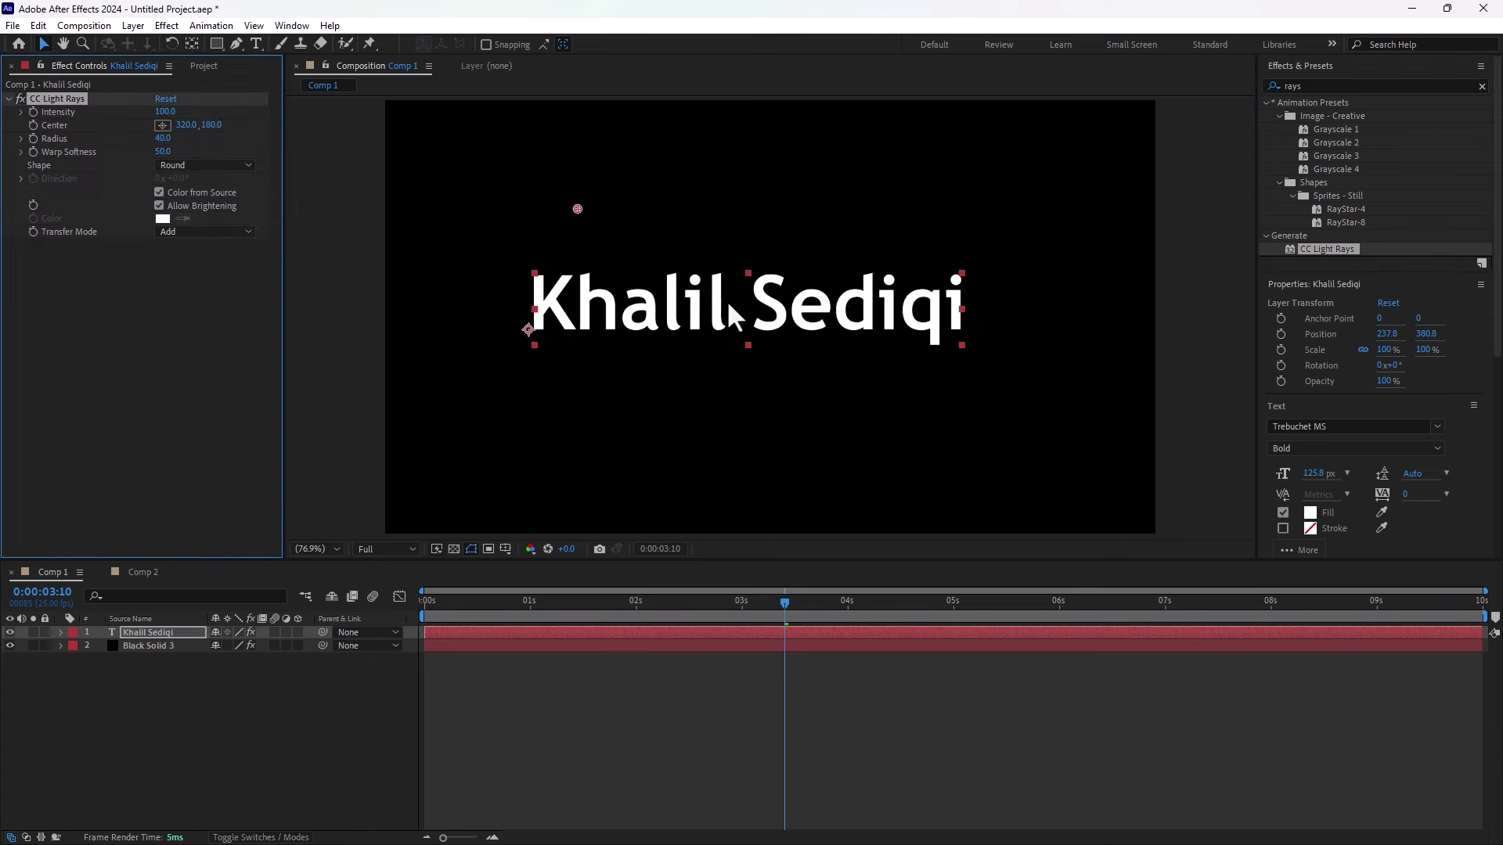
pyautogui.moveTo(577, 209); pyautogui.dragTo(763, 309)
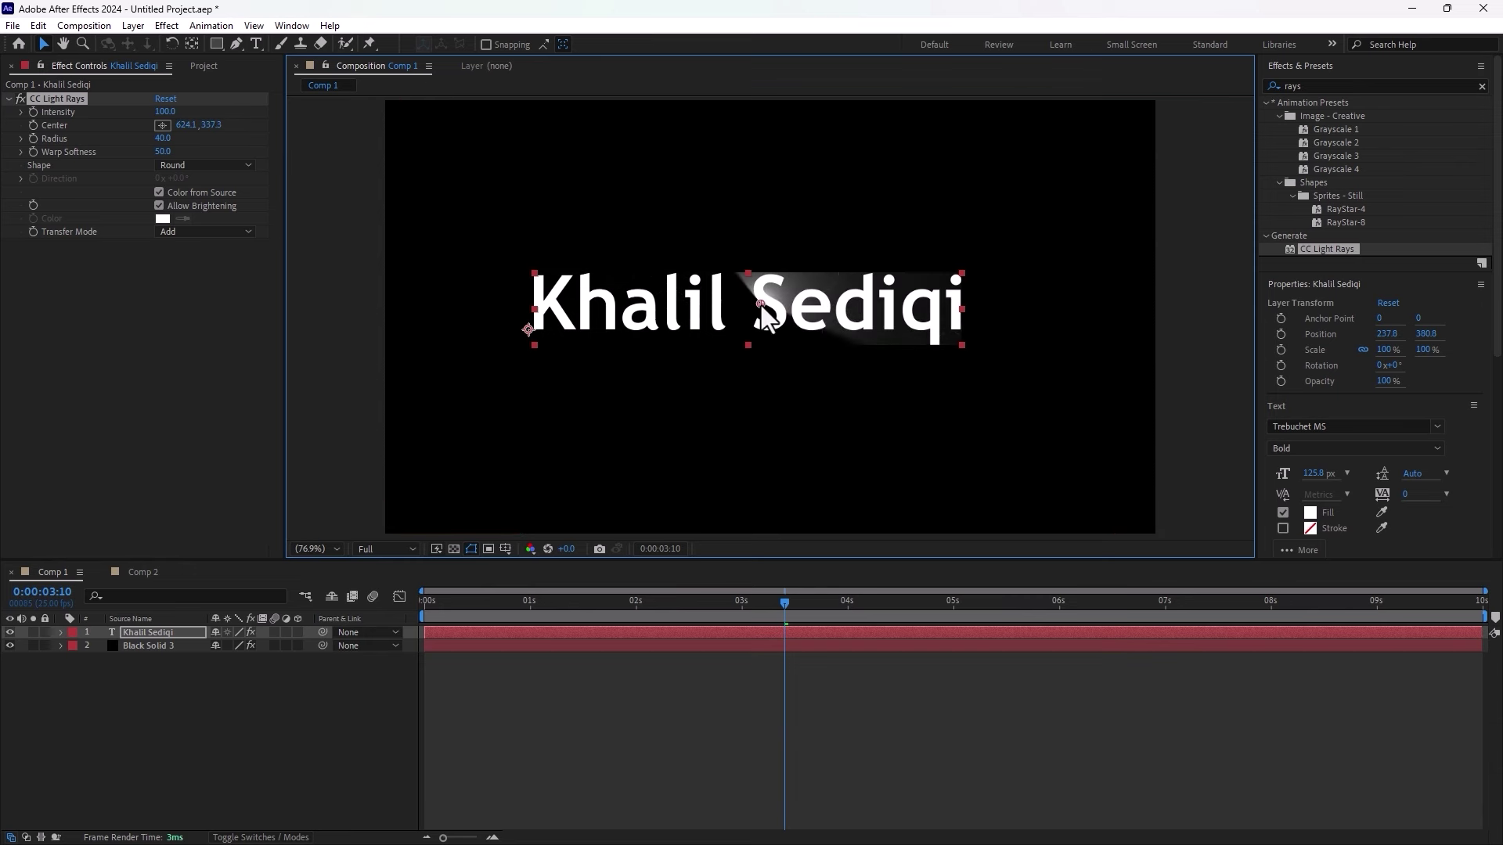
# Set Light Rays Intensity to 75, Shape to Square and Transfer Mode to Lighten.
pyautogui.moveTo(163, 112)
pyautogui.mouseDown()
pyautogui.moveTo(223, 137)
pyautogui.moveTo(163, 137)
pyautogui.mouseUp()
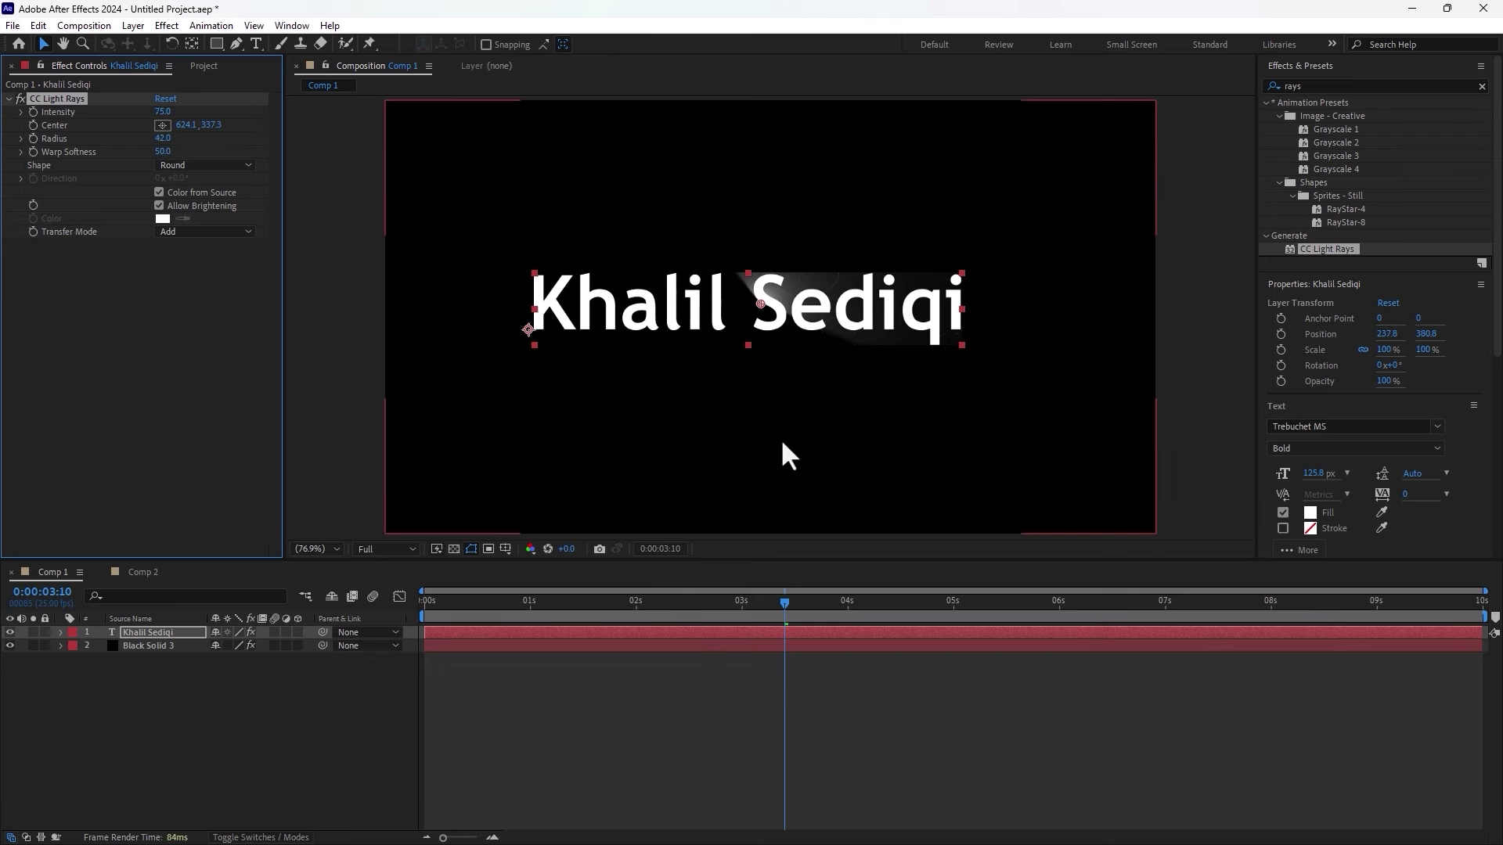
pyautogui.click(189, 165)
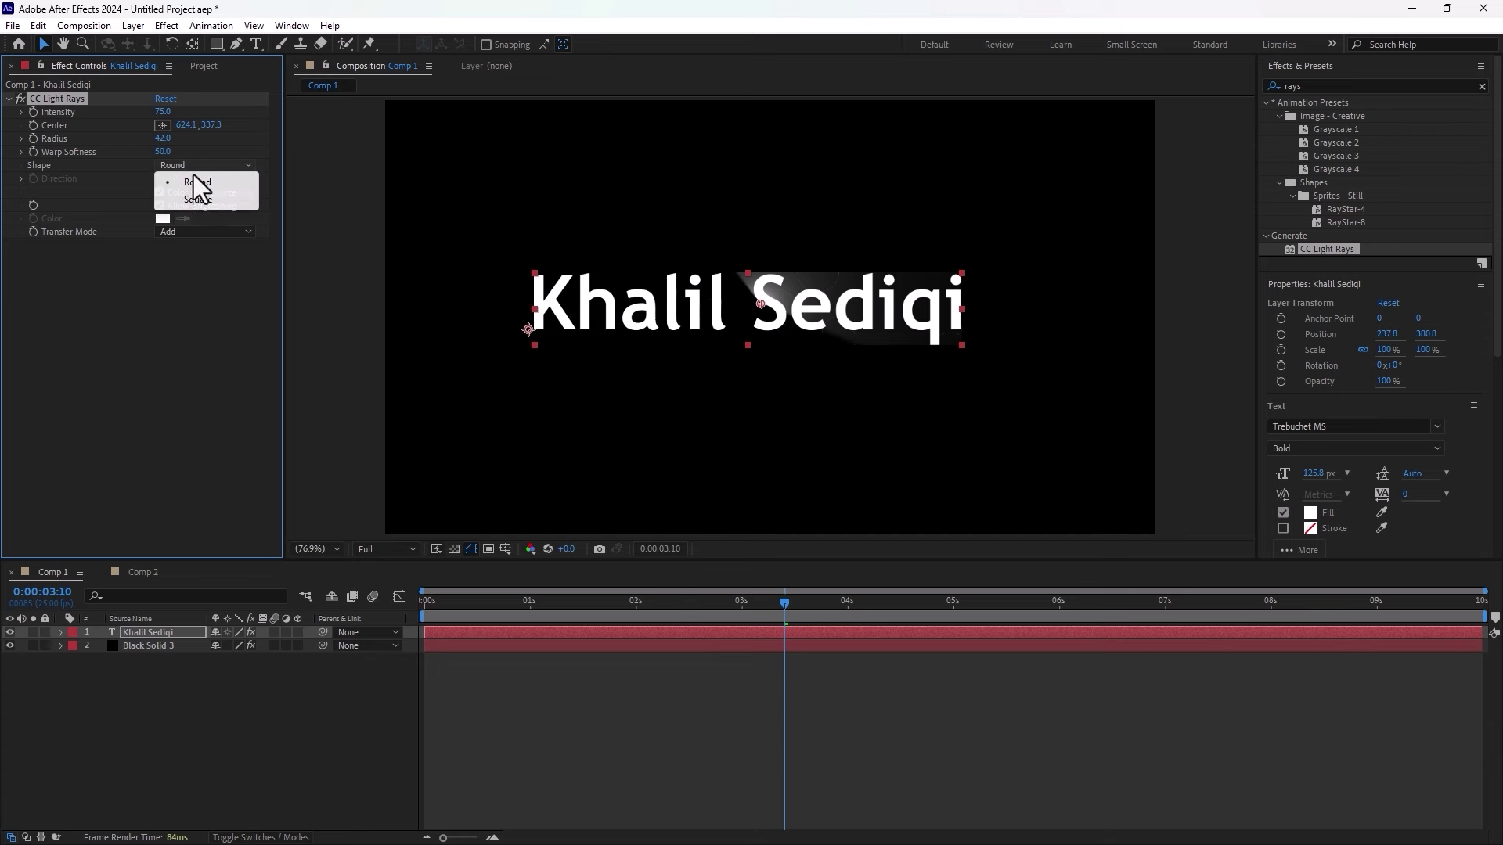
pyautogui.click(198, 199)
pyautogui.click(197, 232)
pyautogui.click(198, 284)
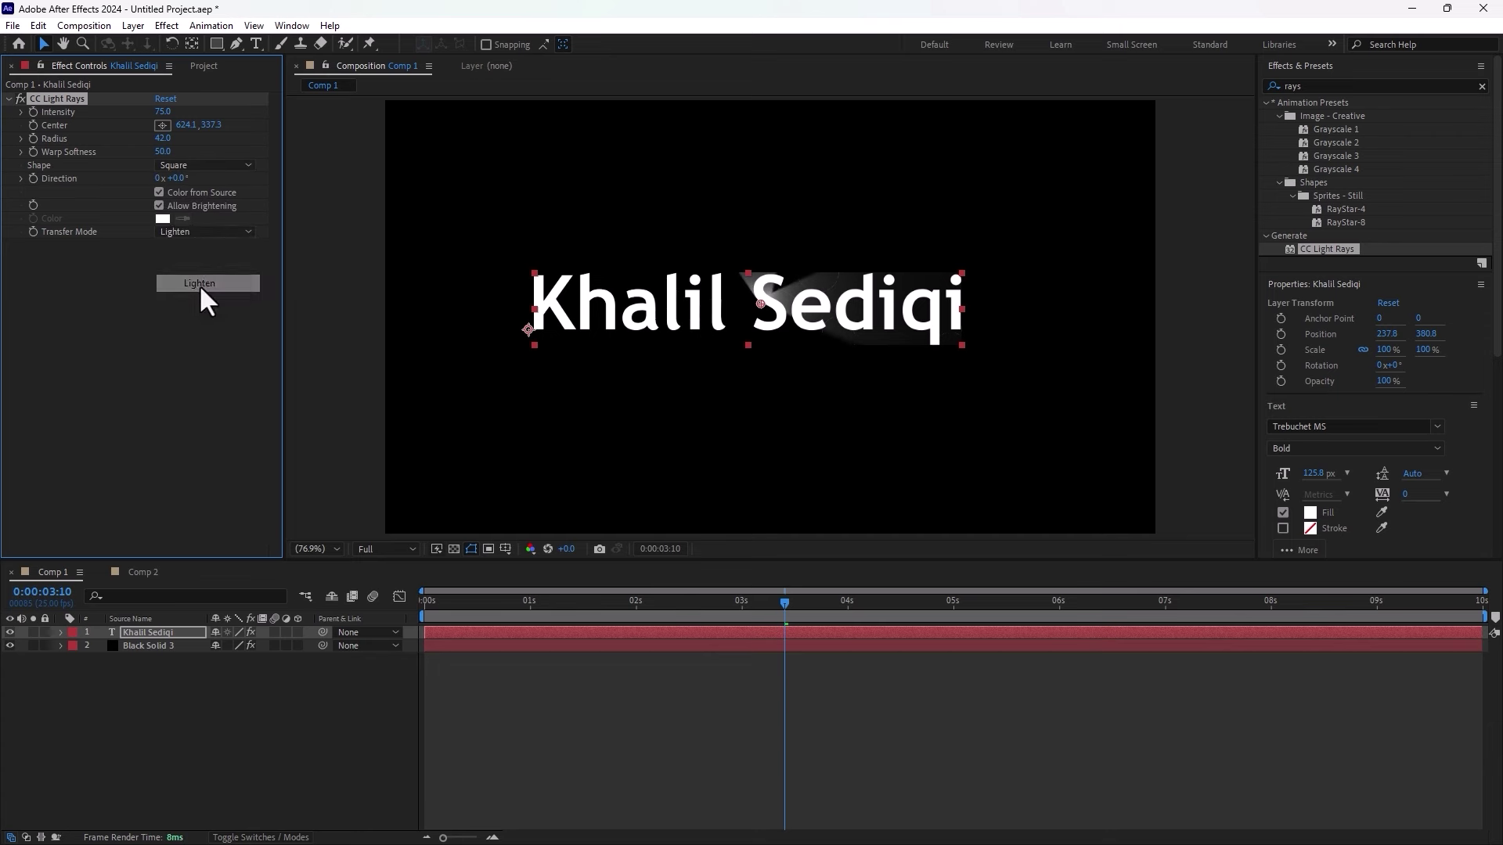
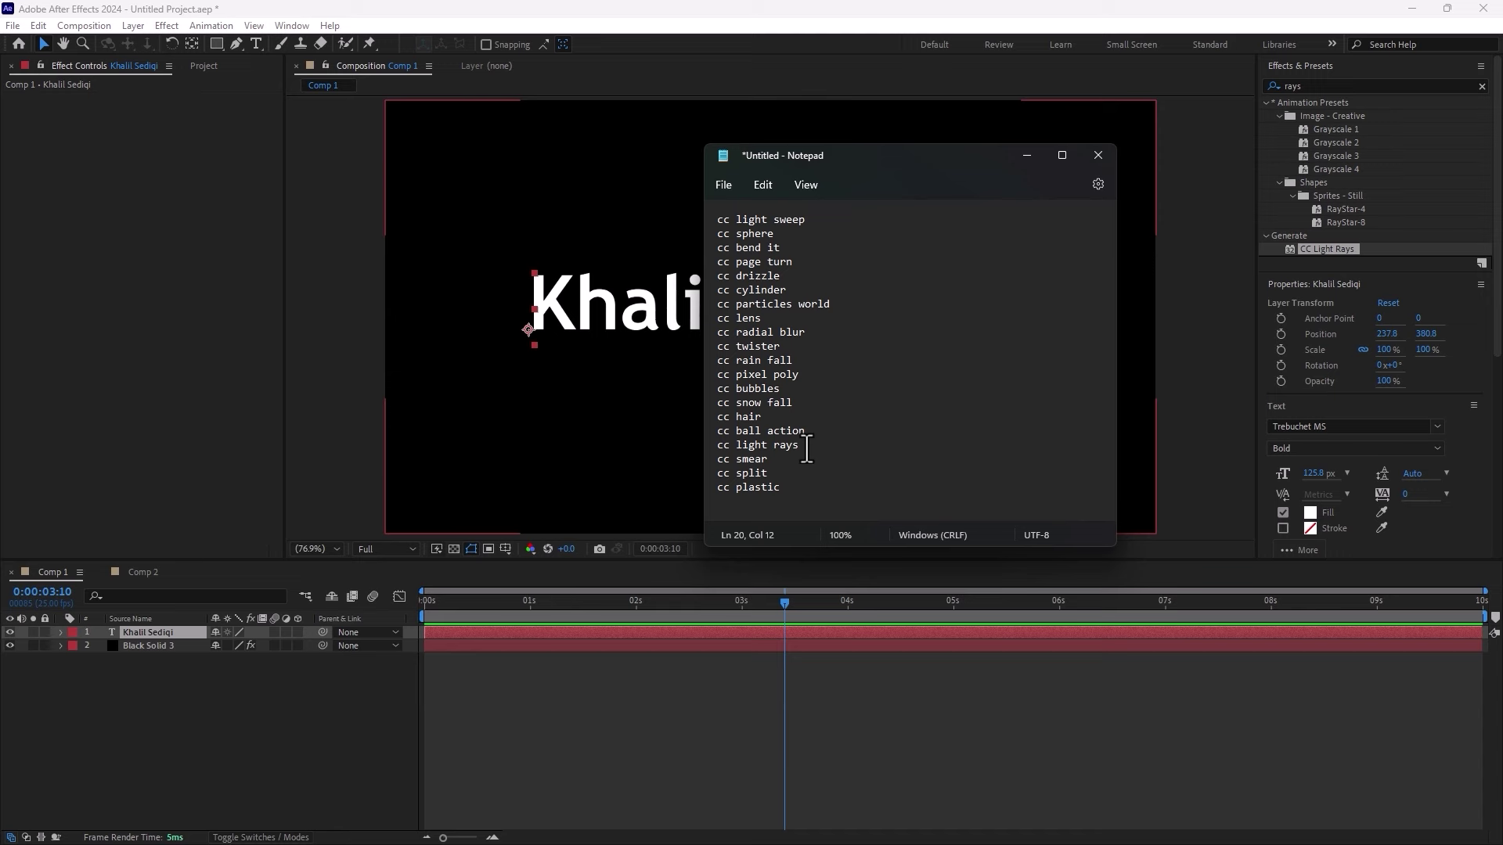
# Hide the Notepad list and apply CC Split to the text via a 'spli' search.
pyautogui.click(1027, 151)
pyautogui.click(1277, 85)
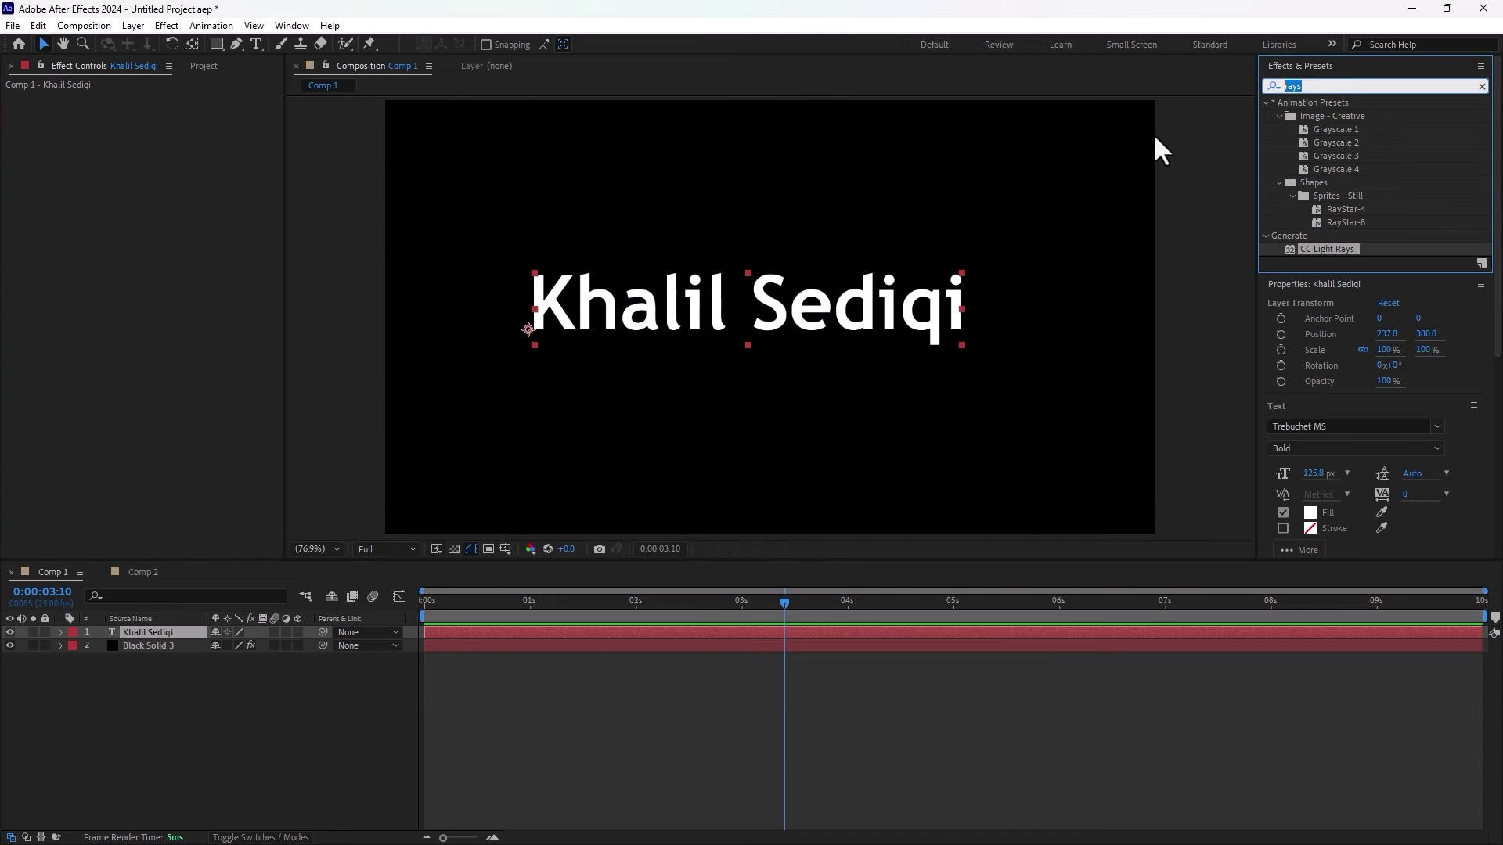
pyautogui.moveTo(1158, 149); pyautogui.dragTo(846, 529)
pyautogui.write('s')
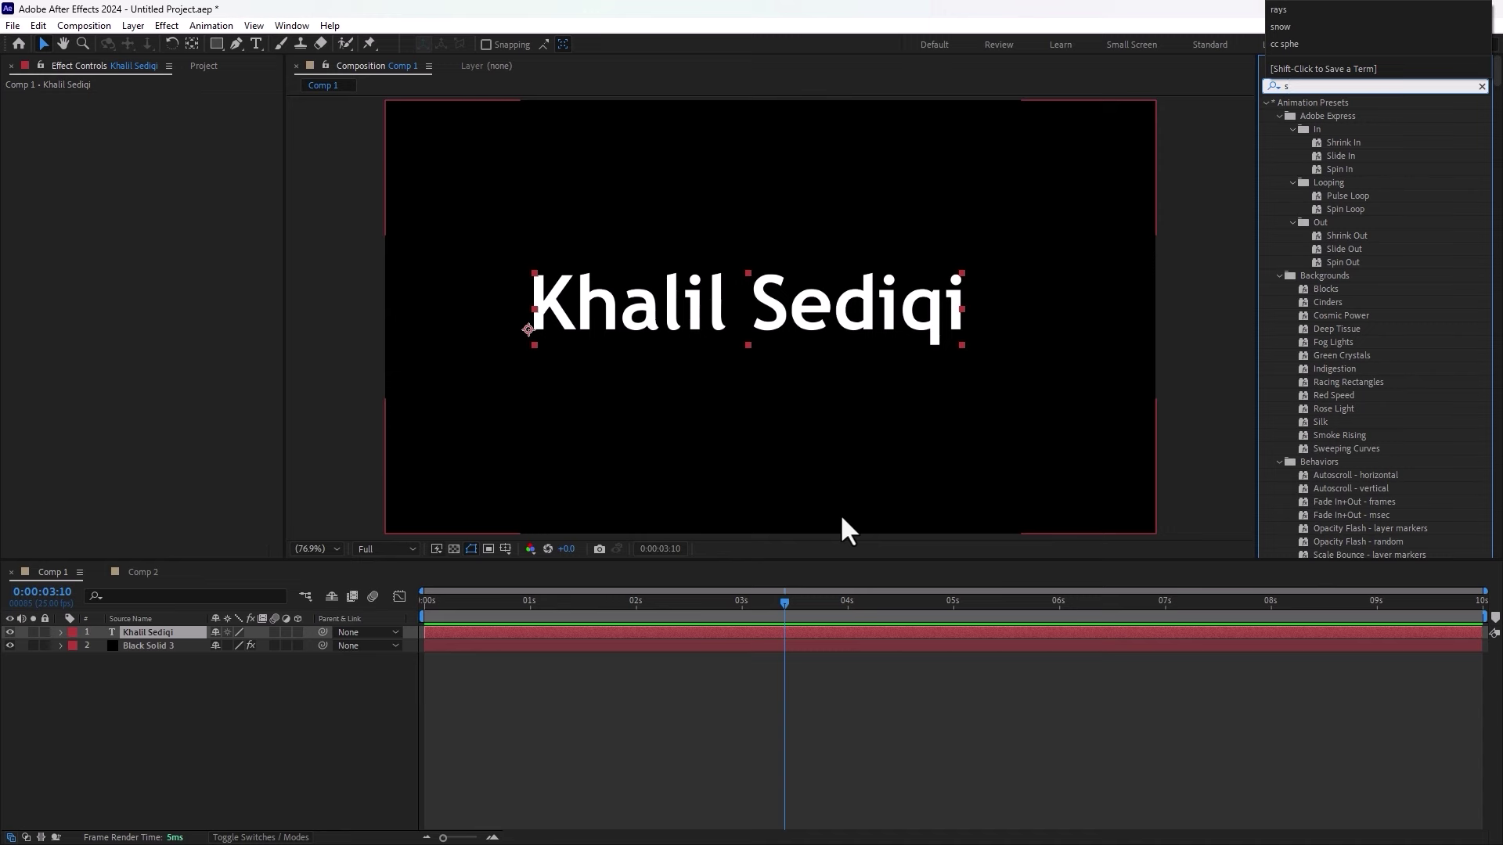
pyautogui.write('pli')
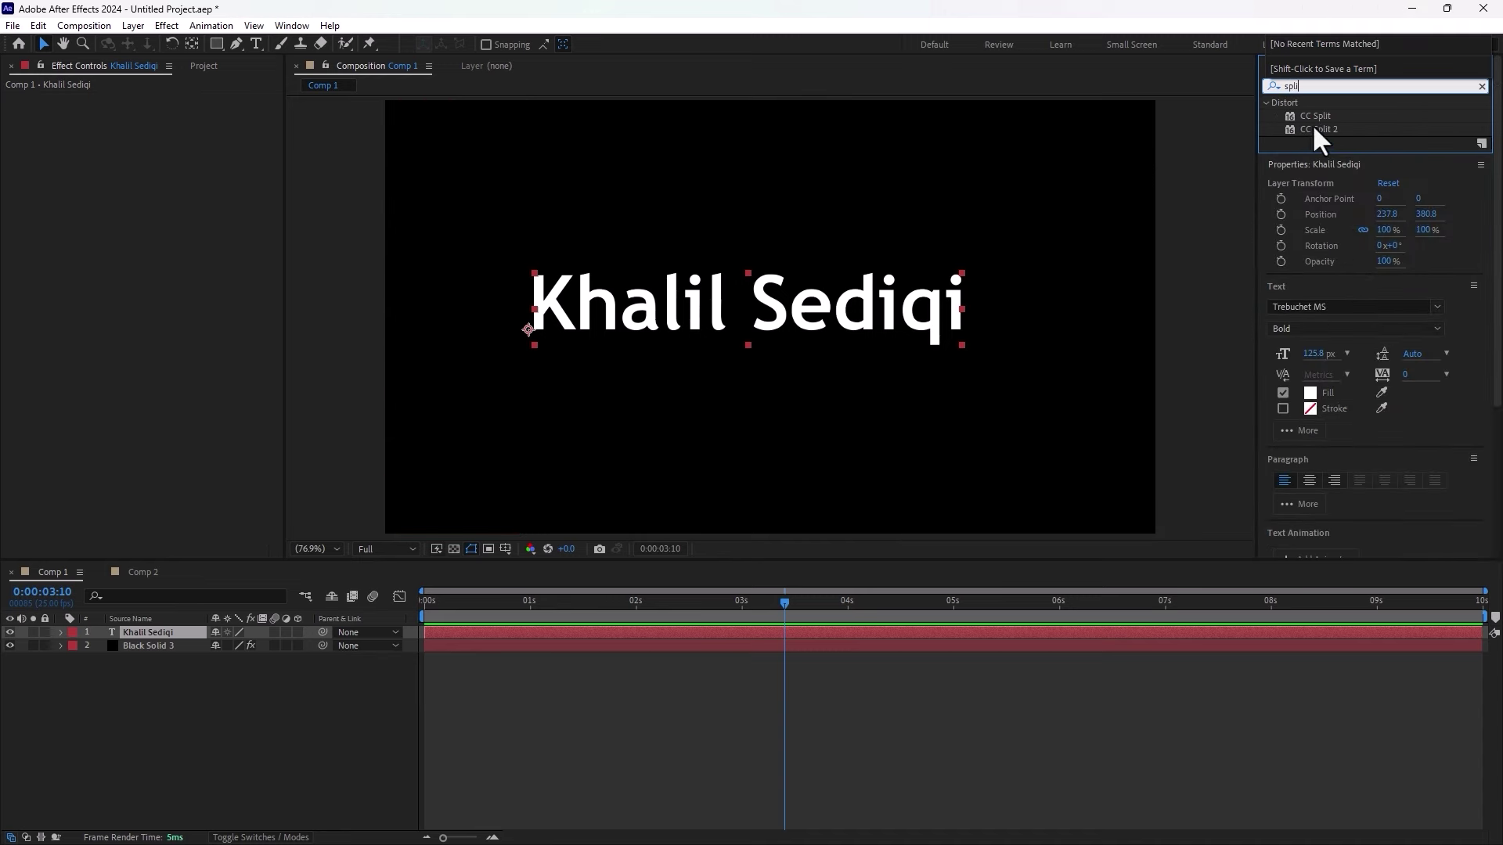
pyautogui.doubleClick(1314, 115)
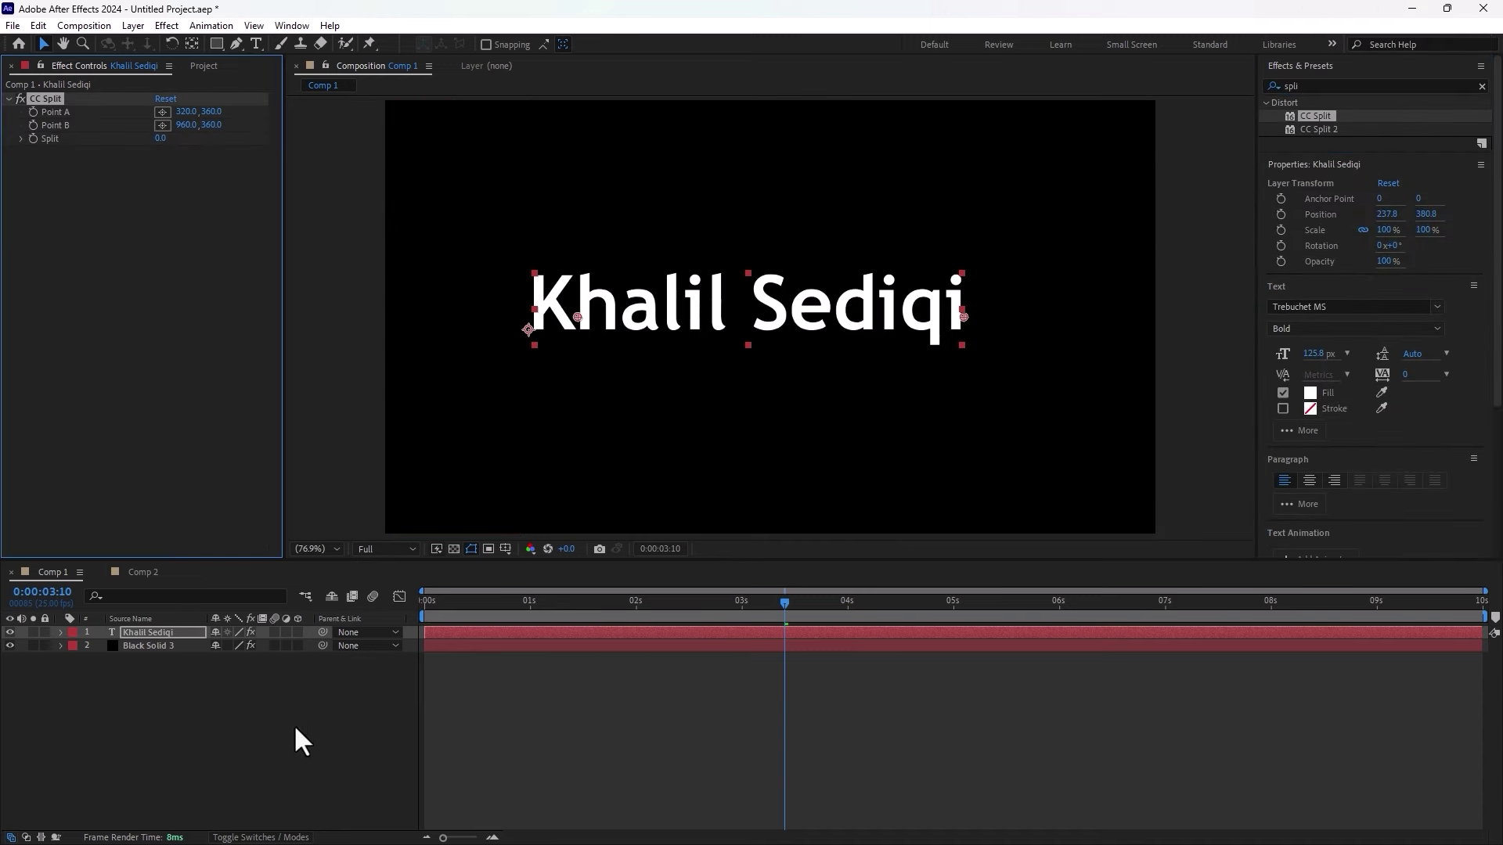
# Try CC Split's Split amount and new Point A/B positions, then undo and remove the effect.
pyautogui.moveTo(162, 149); pyautogui.dragTo(160, 180)
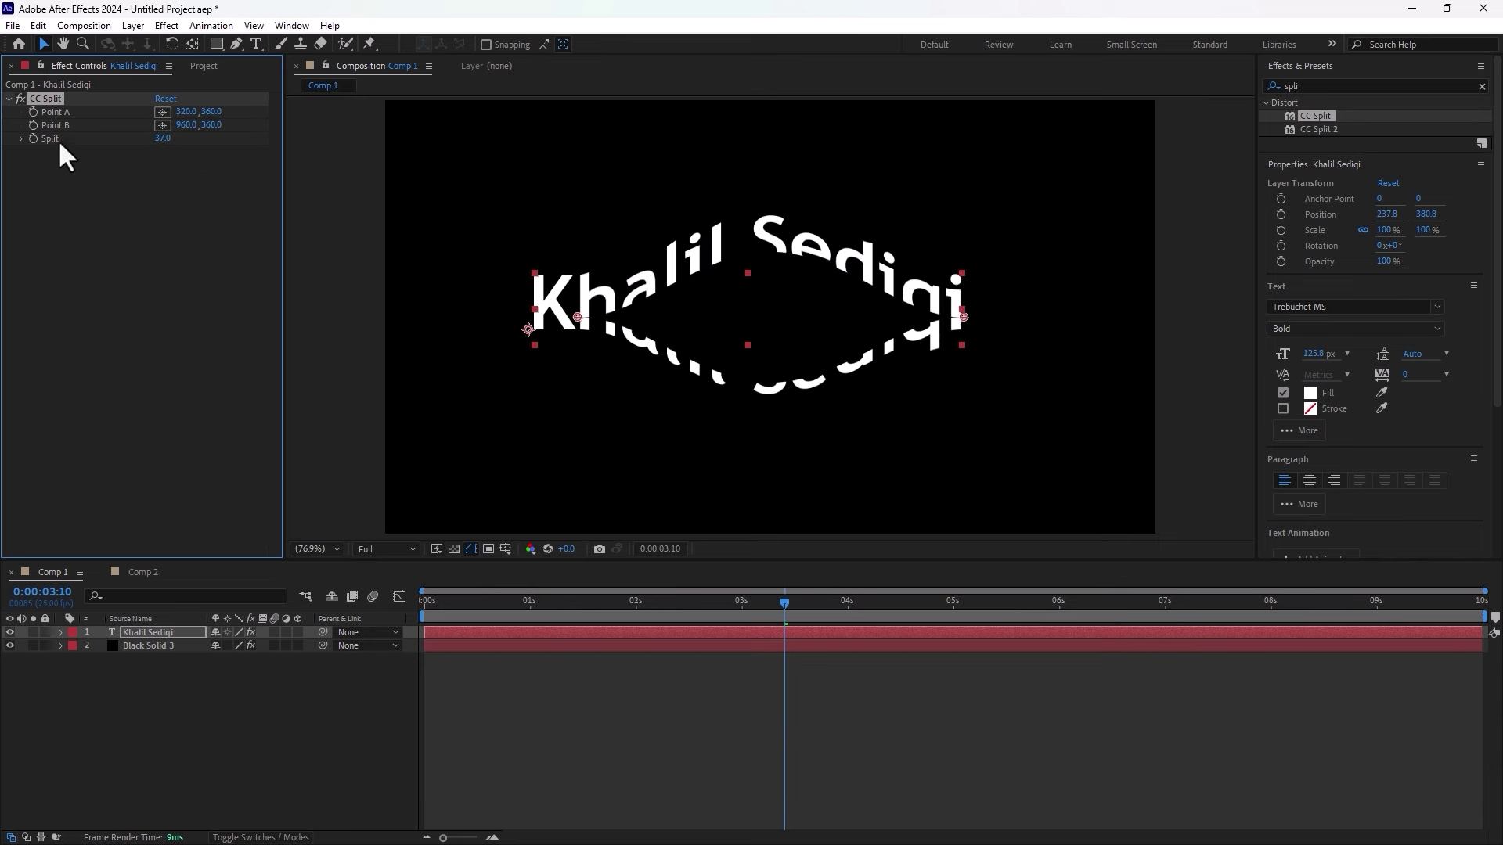
pyautogui.click(162, 111)
pyautogui.click(721, 184)
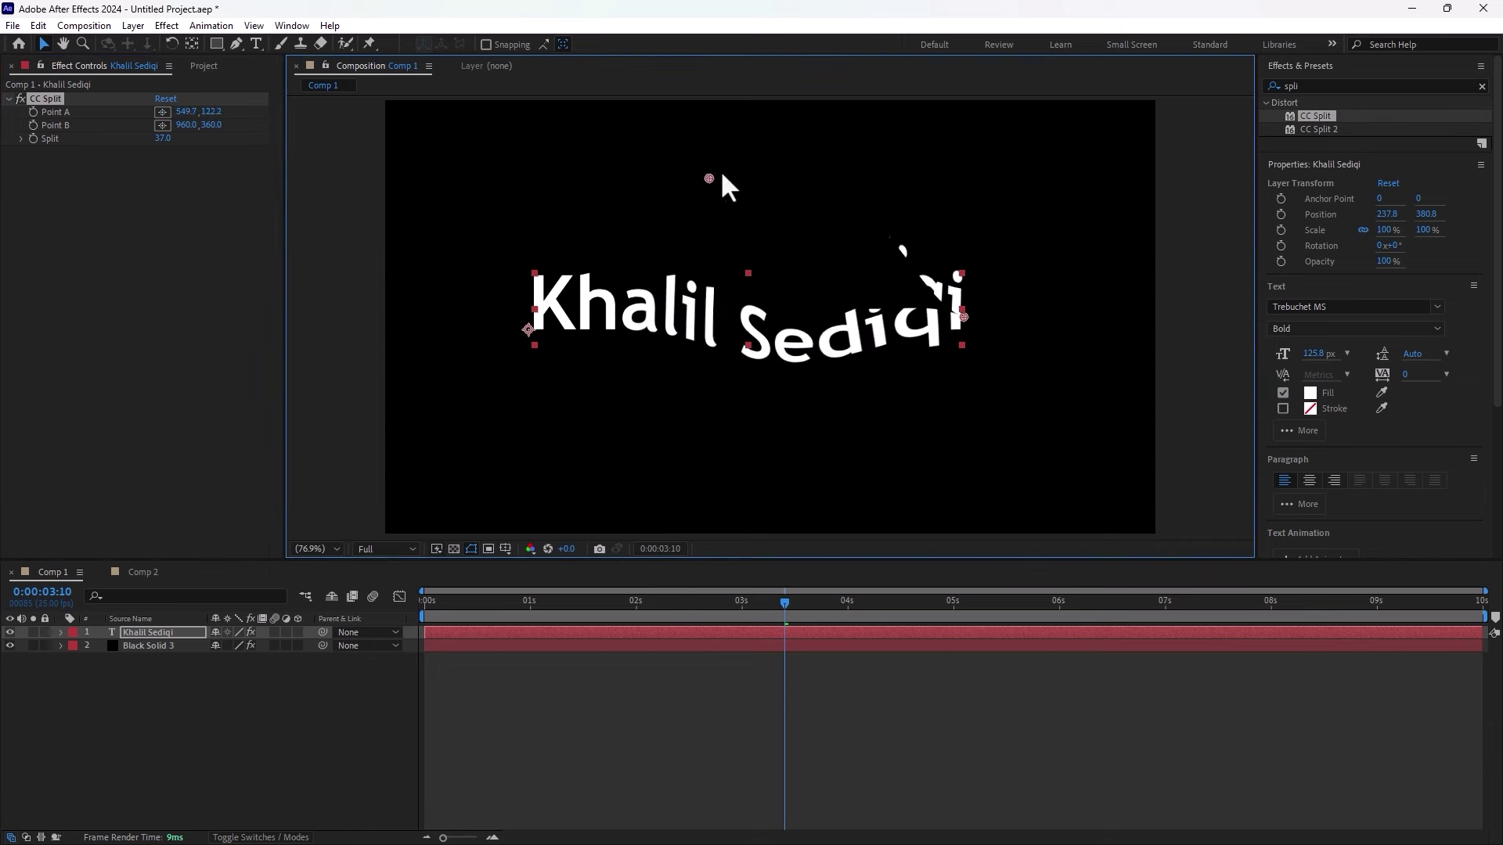
pyautogui.moveTo(721, 184); pyautogui.dragTo(556, 317)
pyautogui.click(162, 125)
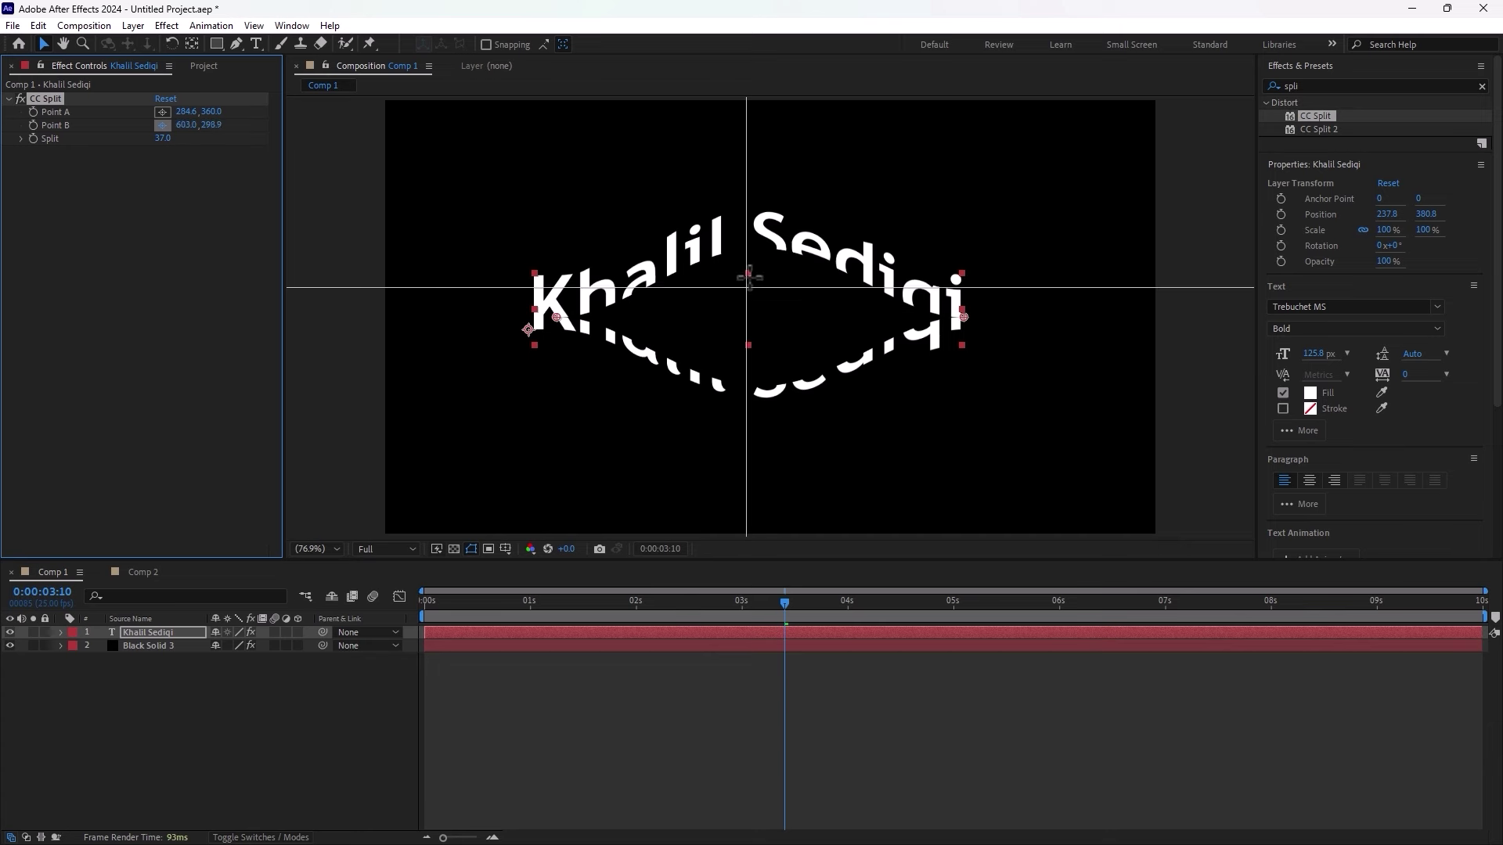
pyautogui.click(868, 289)
pyautogui.moveTo(868, 289); pyautogui.dragTo(994, 295)
pyautogui.hotkey('ctrl', 'z')
pyautogui.hotkey('ctrl', 'z')
pyautogui.hotkey('ctrl', 'z')
pyautogui.hotkey('ctrl', 'z')
pyautogui.hotkey('ctrl', 'z')
pyautogui.hotkey('ctrl', 'z')
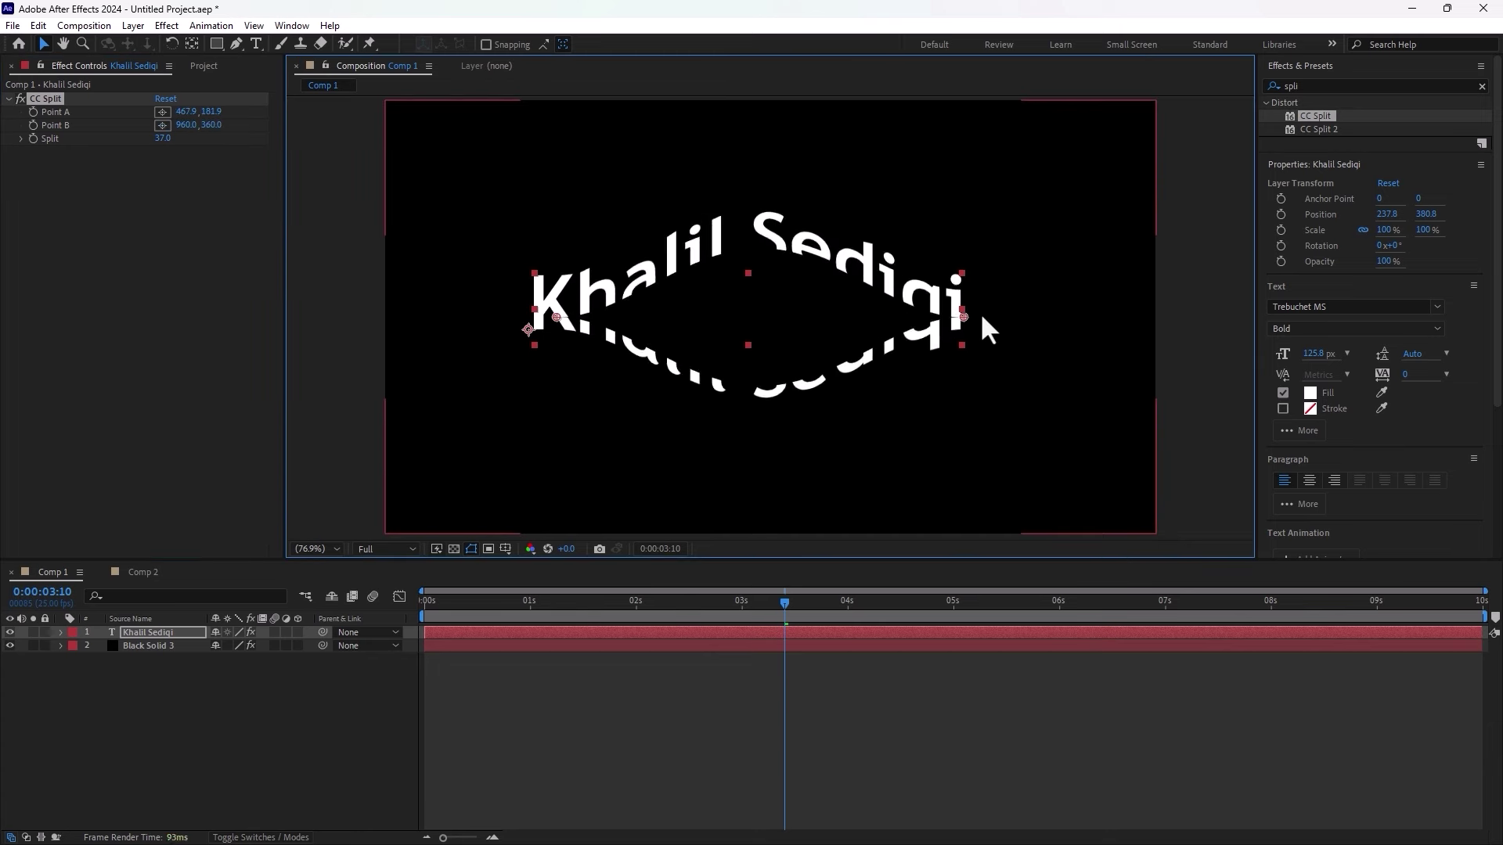
pyautogui.hotkey('ctrl', 'z')
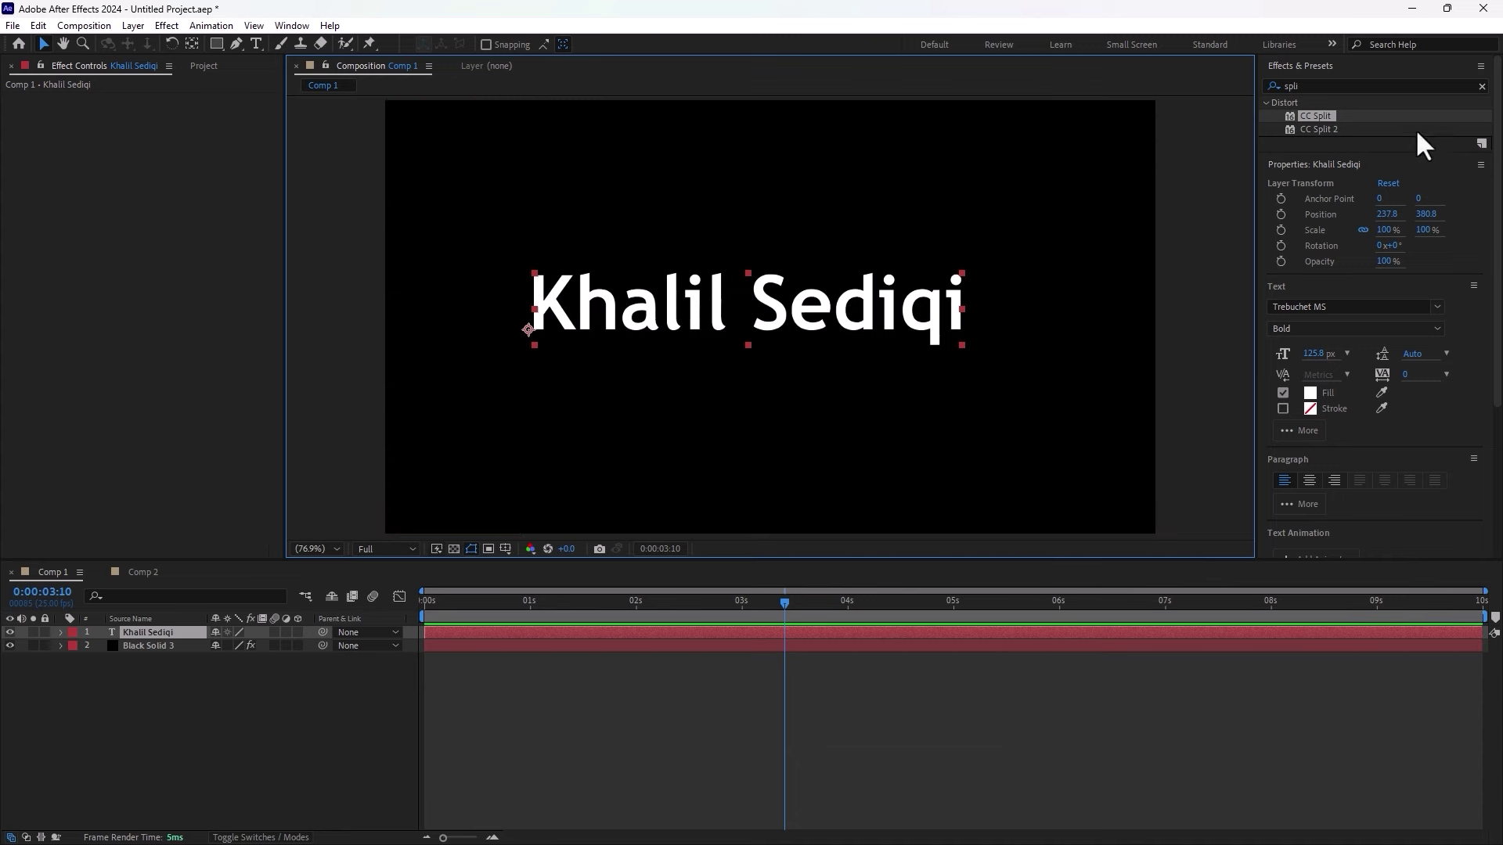
pyautogui.click(1345, 84)
pyautogui.write('s')
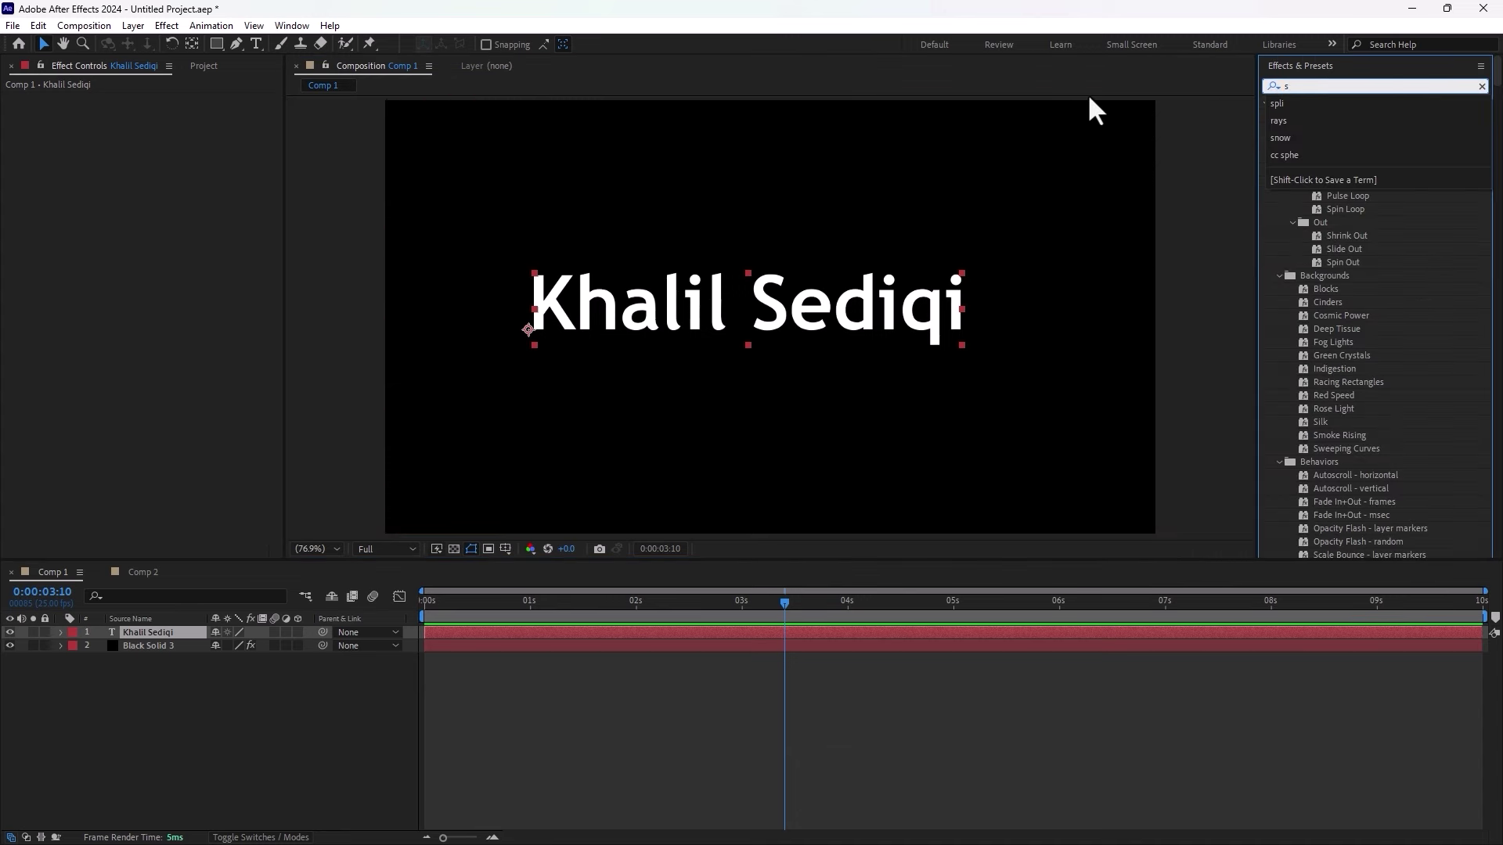
pyautogui.write('mear')
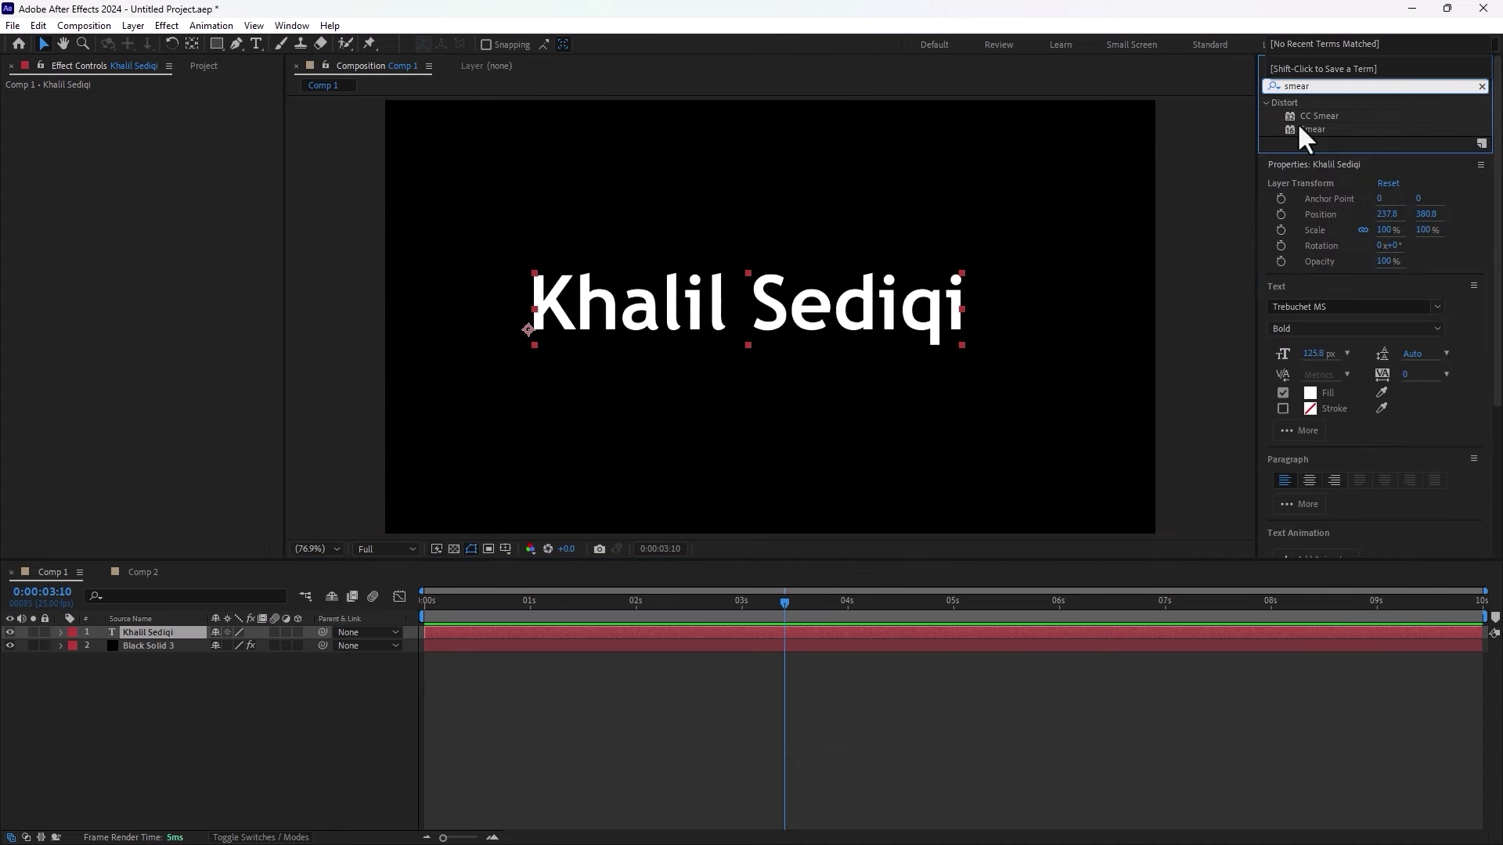
pyautogui.doubleClick(1318, 115)
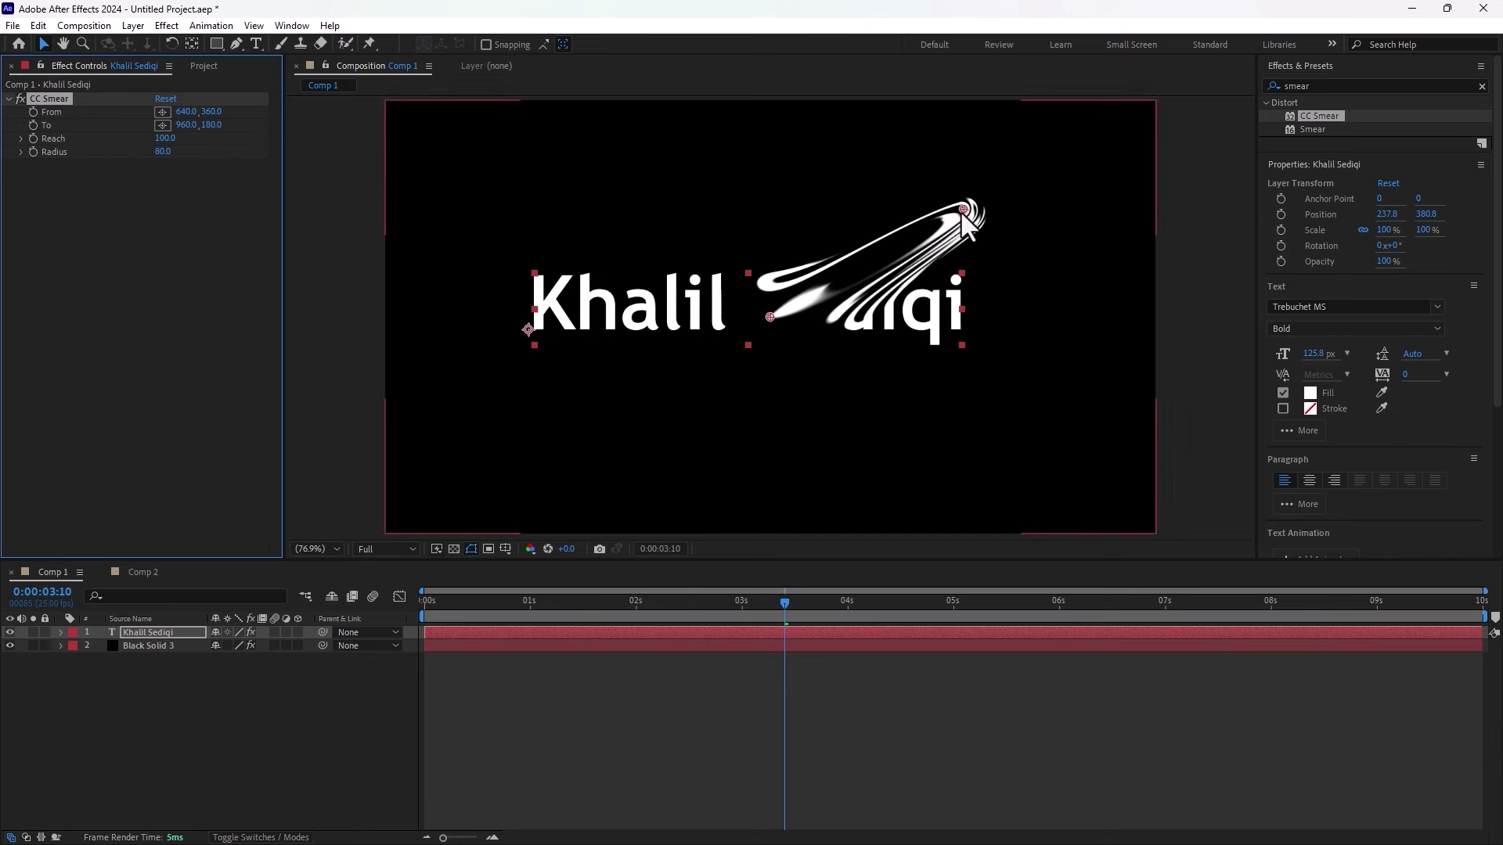
pyautogui.moveTo(899, 259)
pyautogui.mouseDown()
pyautogui.moveTo(811, 307)
pyautogui.moveTo(785, 479)
pyautogui.moveTo(786, 412)
pyautogui.mouseUp()
pyautogui.moveTo(771, 317); pyautogui.dragTo(751, 455)
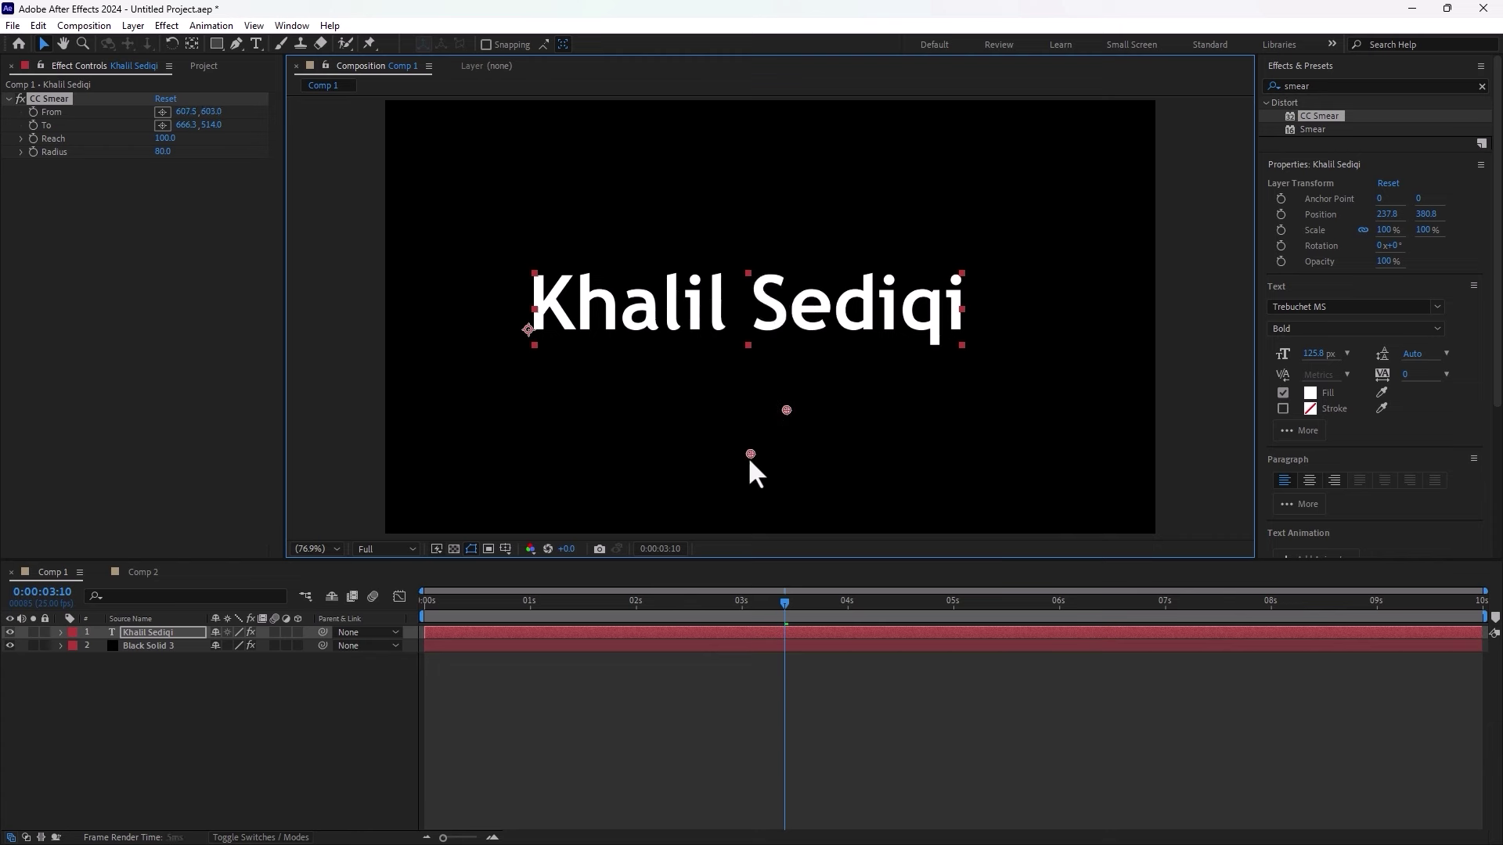
pyautogui.moveTo(769, 310); pyautogui.dragTo(775, 332)
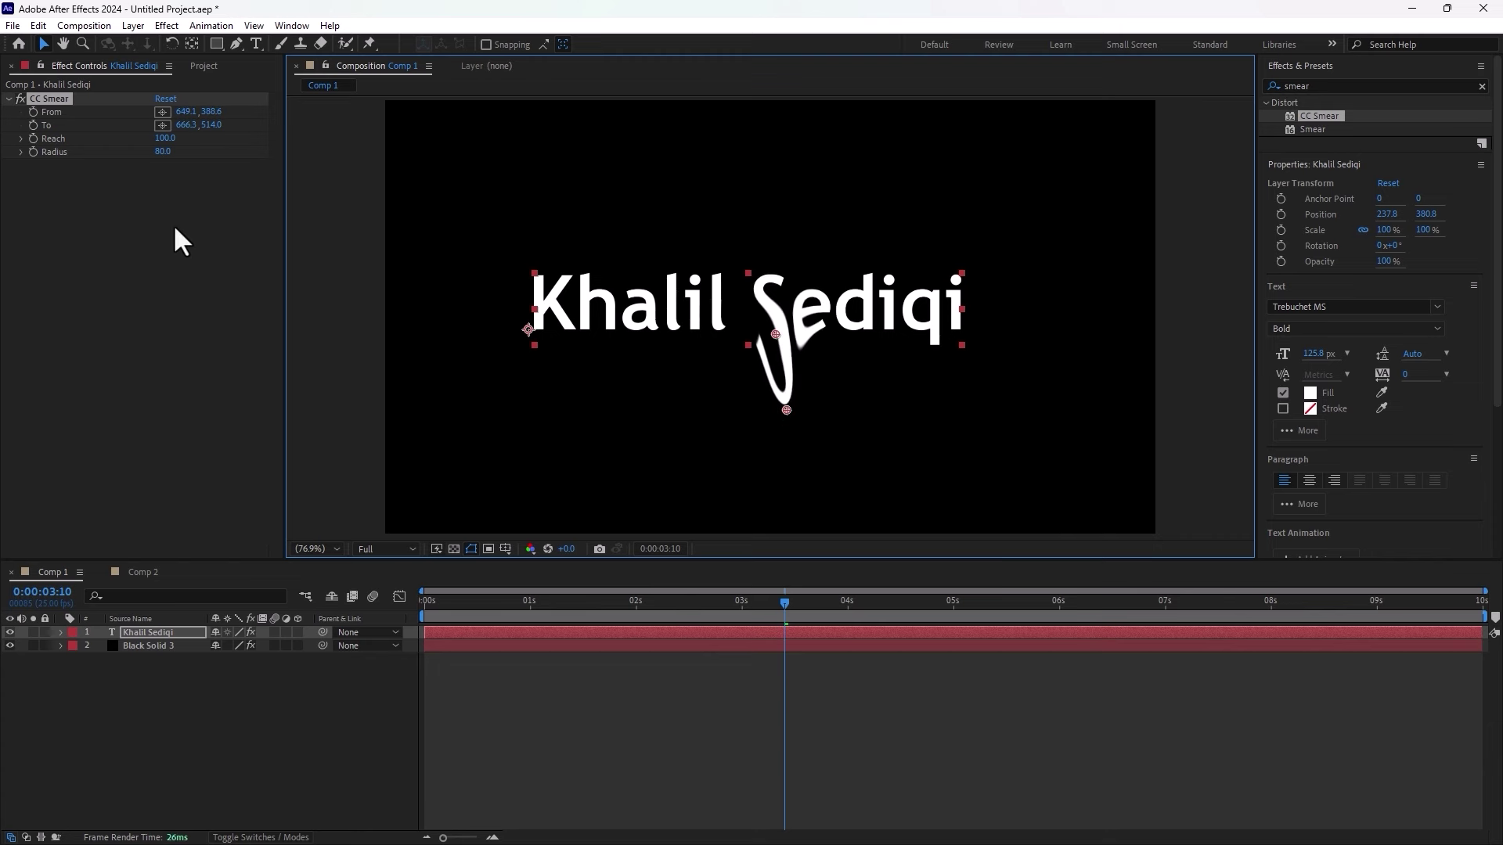
pyautogui.moveTo(164, 139)
pyautogui.mouseDown()
pyautogui.moveTo(85, 148)
pyautogui.moveTo(277, 175)
pyautogui.moveTo(590, 116)
pyautogui.moveTo(465, 190)
pyautogui.moveTo(179, 173)
pyautogui.moveTo(54, 104)
pyautogui.mouseUp()
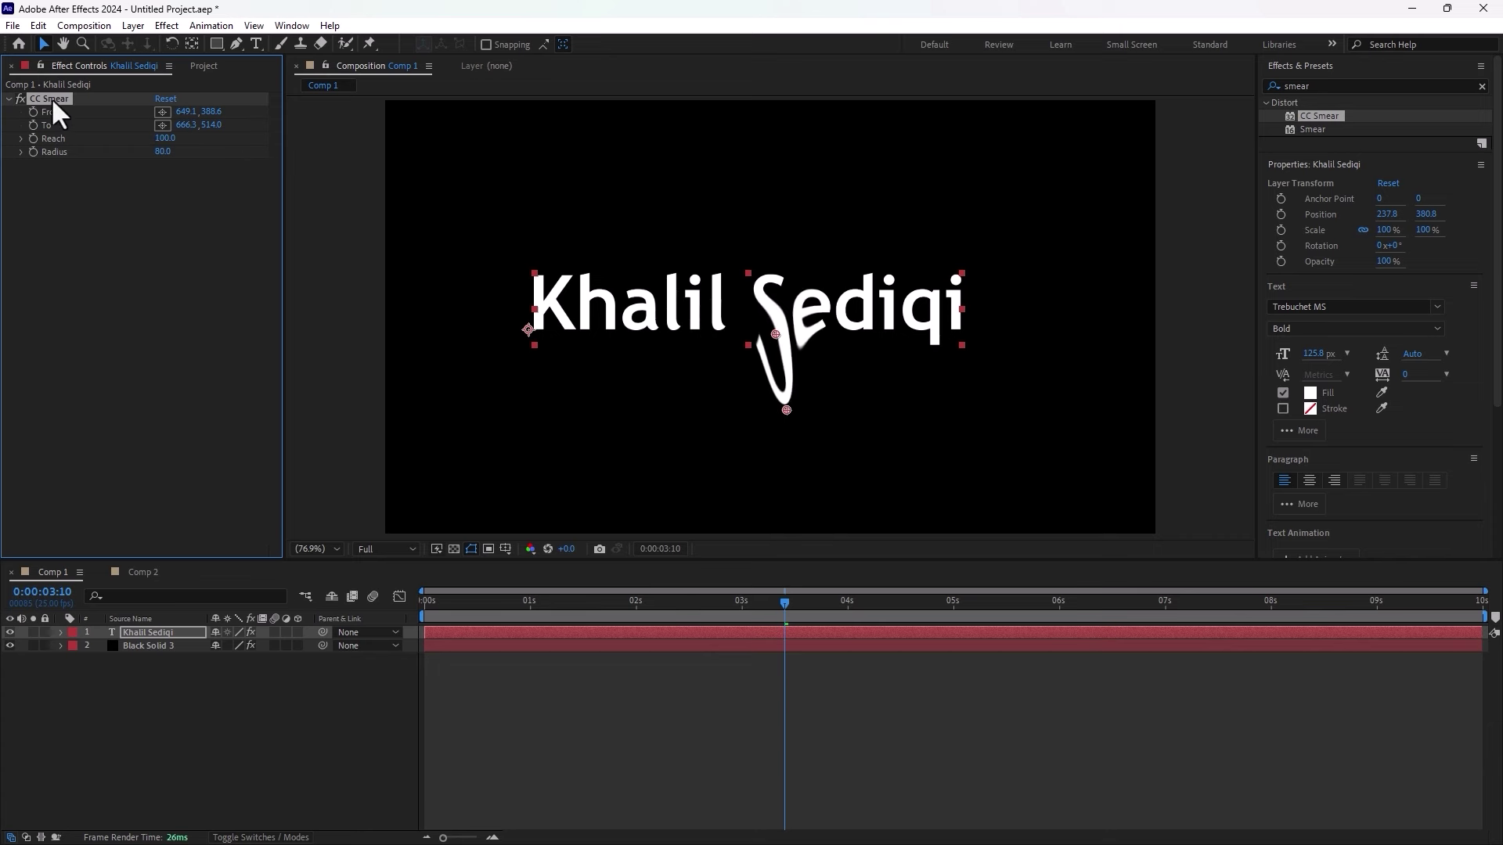
pyautogui.press('Delete')
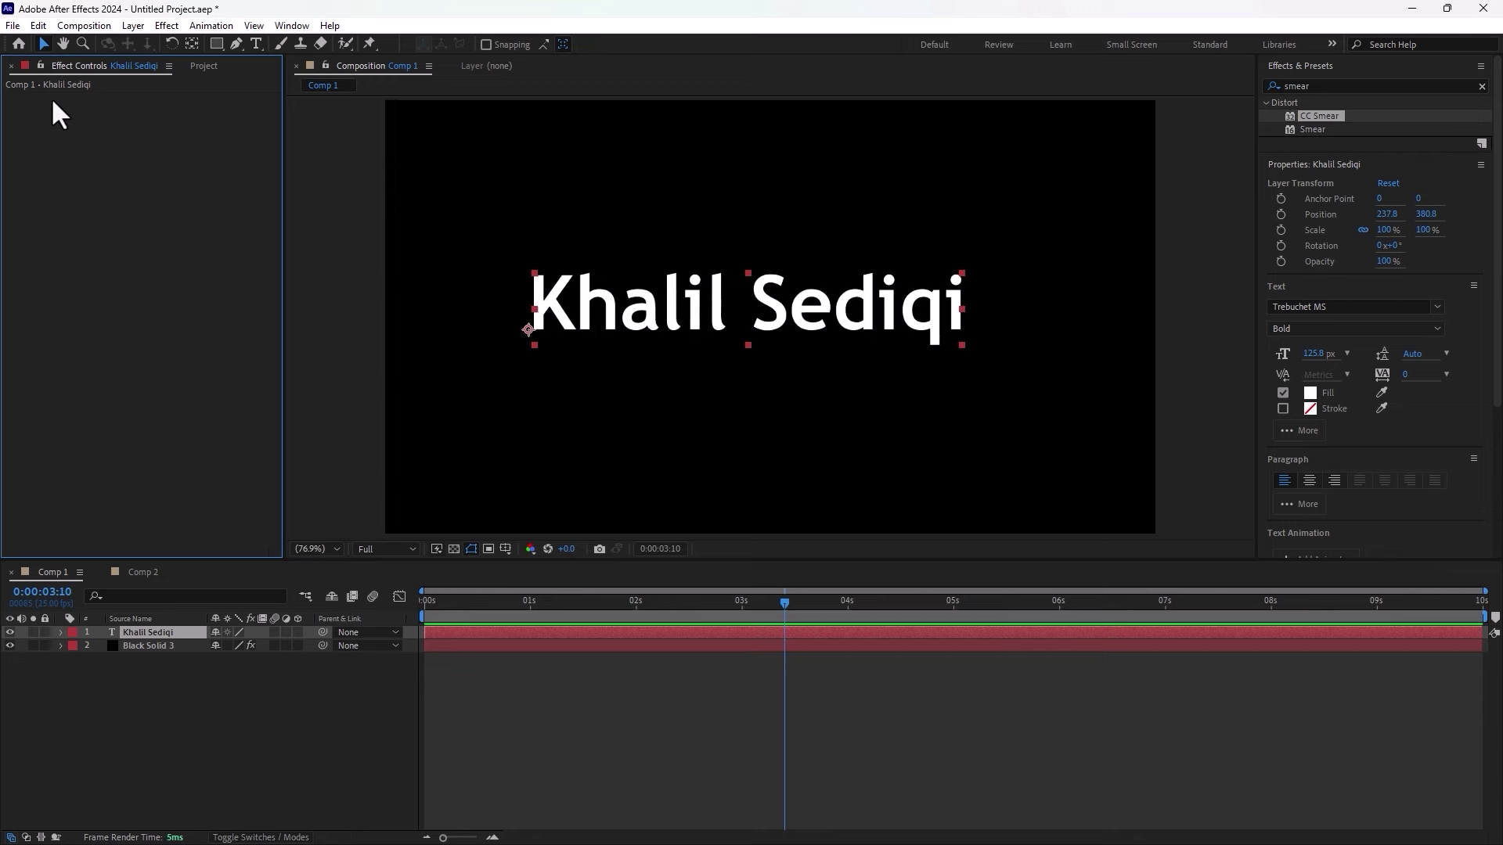
pyautogui.press('super')
pyautogui.click(751, 829)
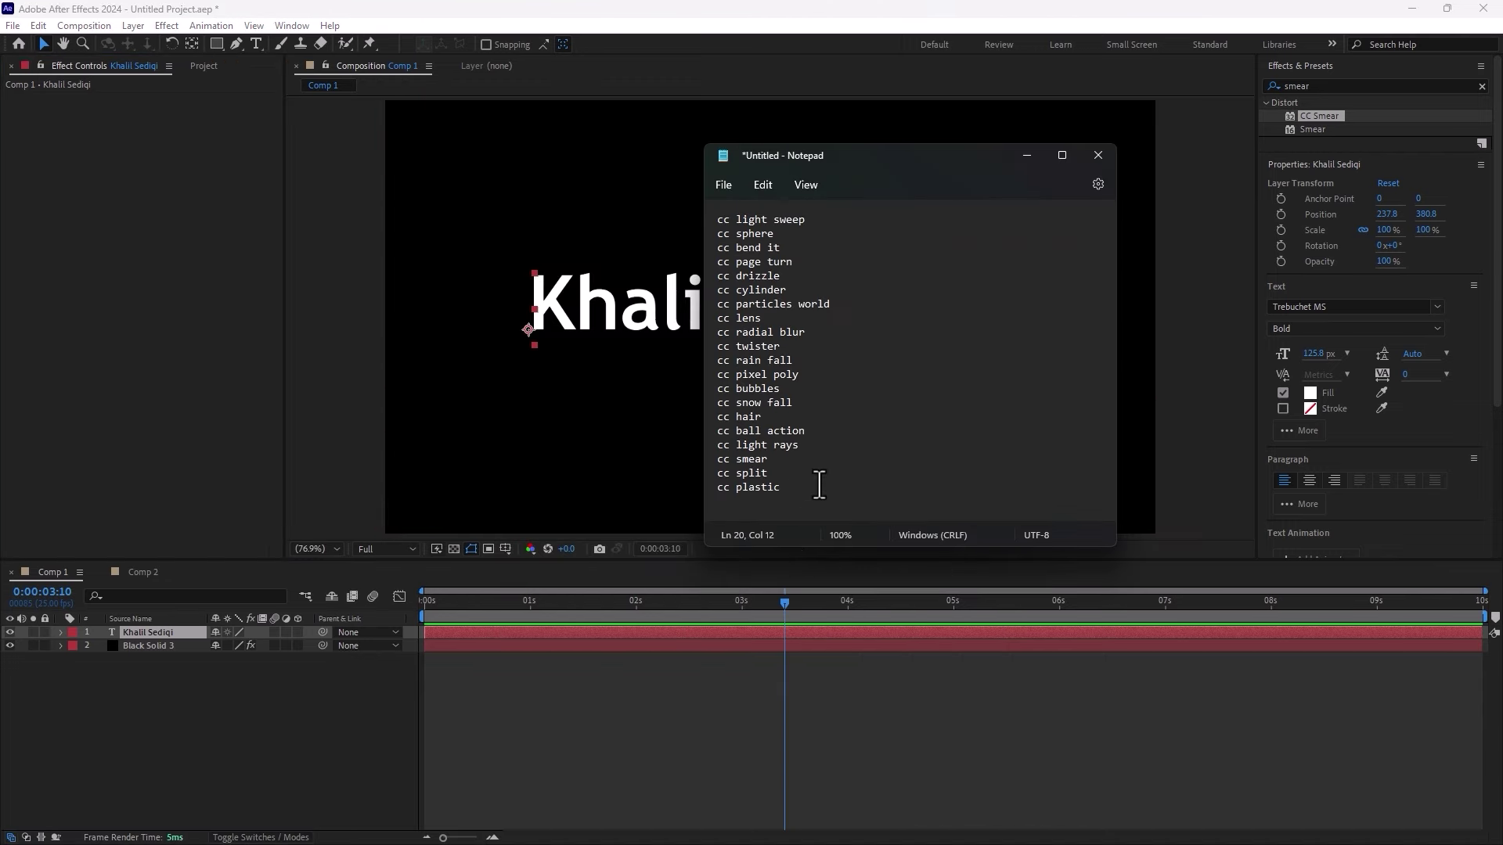
pyautogui.click(1211, 10)
pyautogui.moveTo(1356, 86); pyautogui.dragTo(1215, 92)
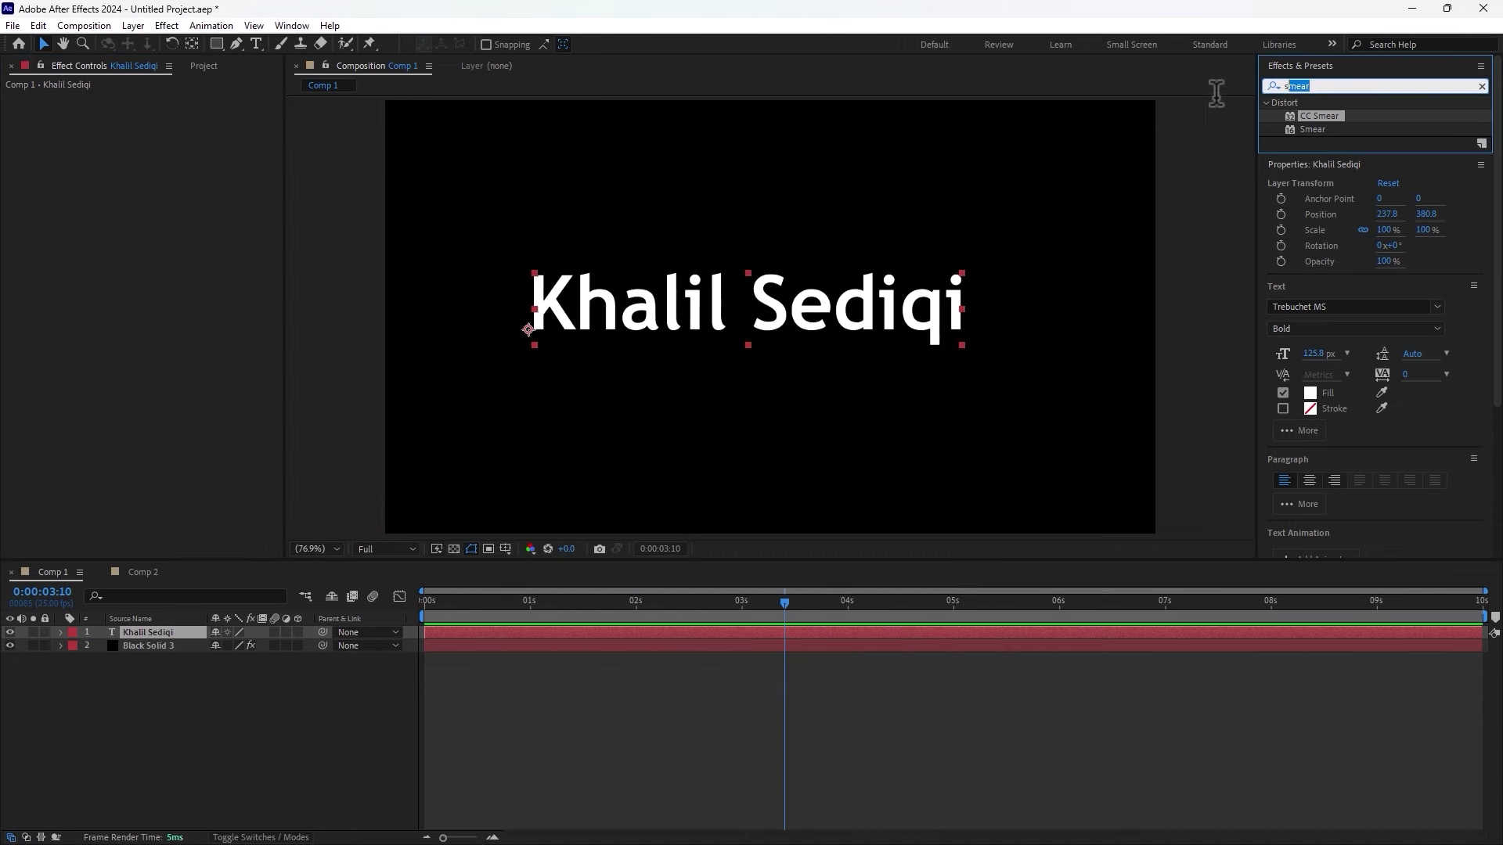
pyautogui.write('pl')
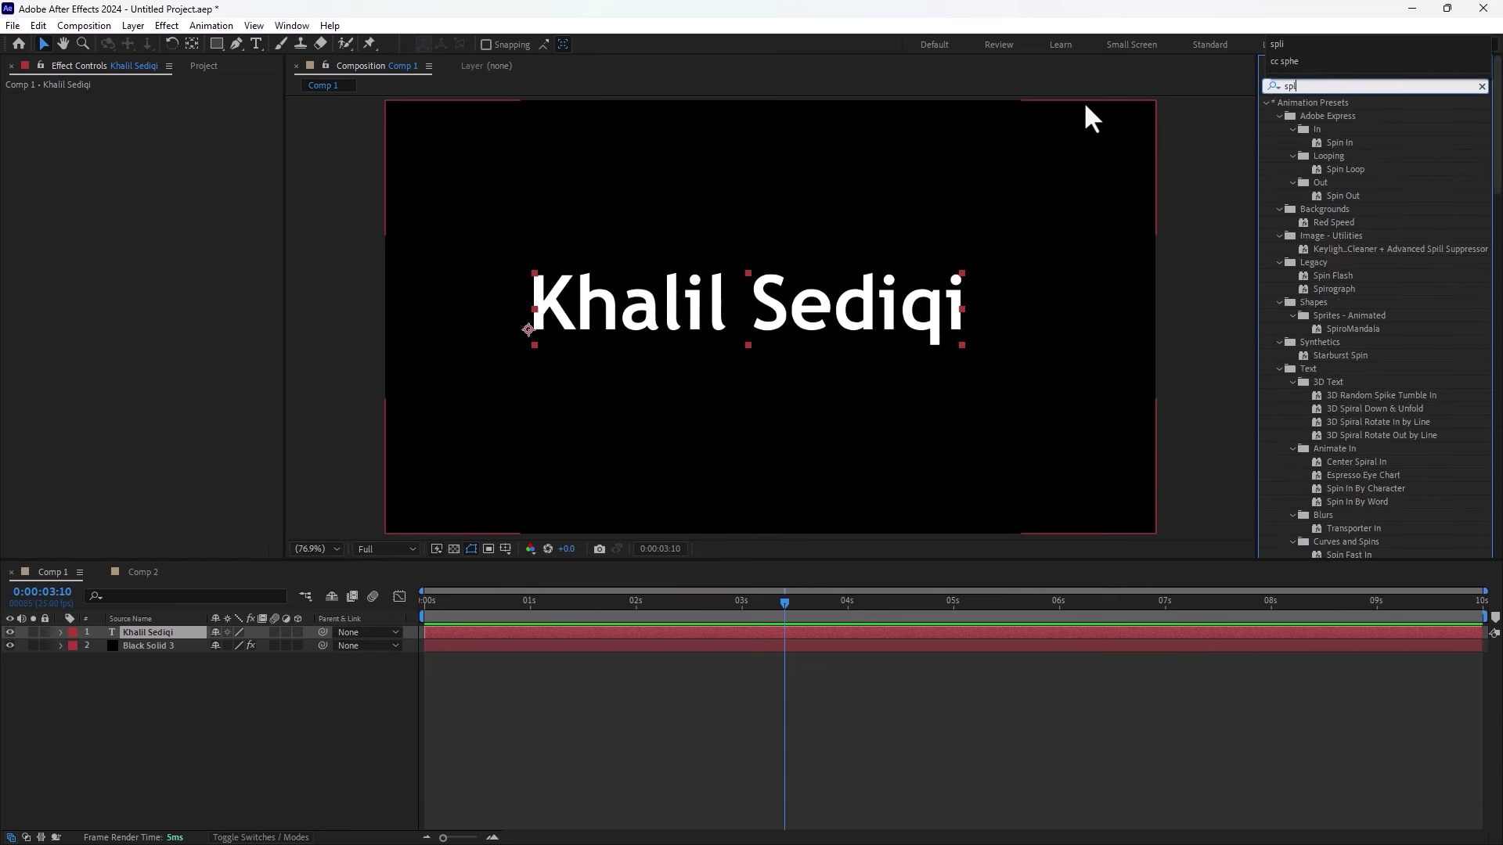
pyautogui.write('a')
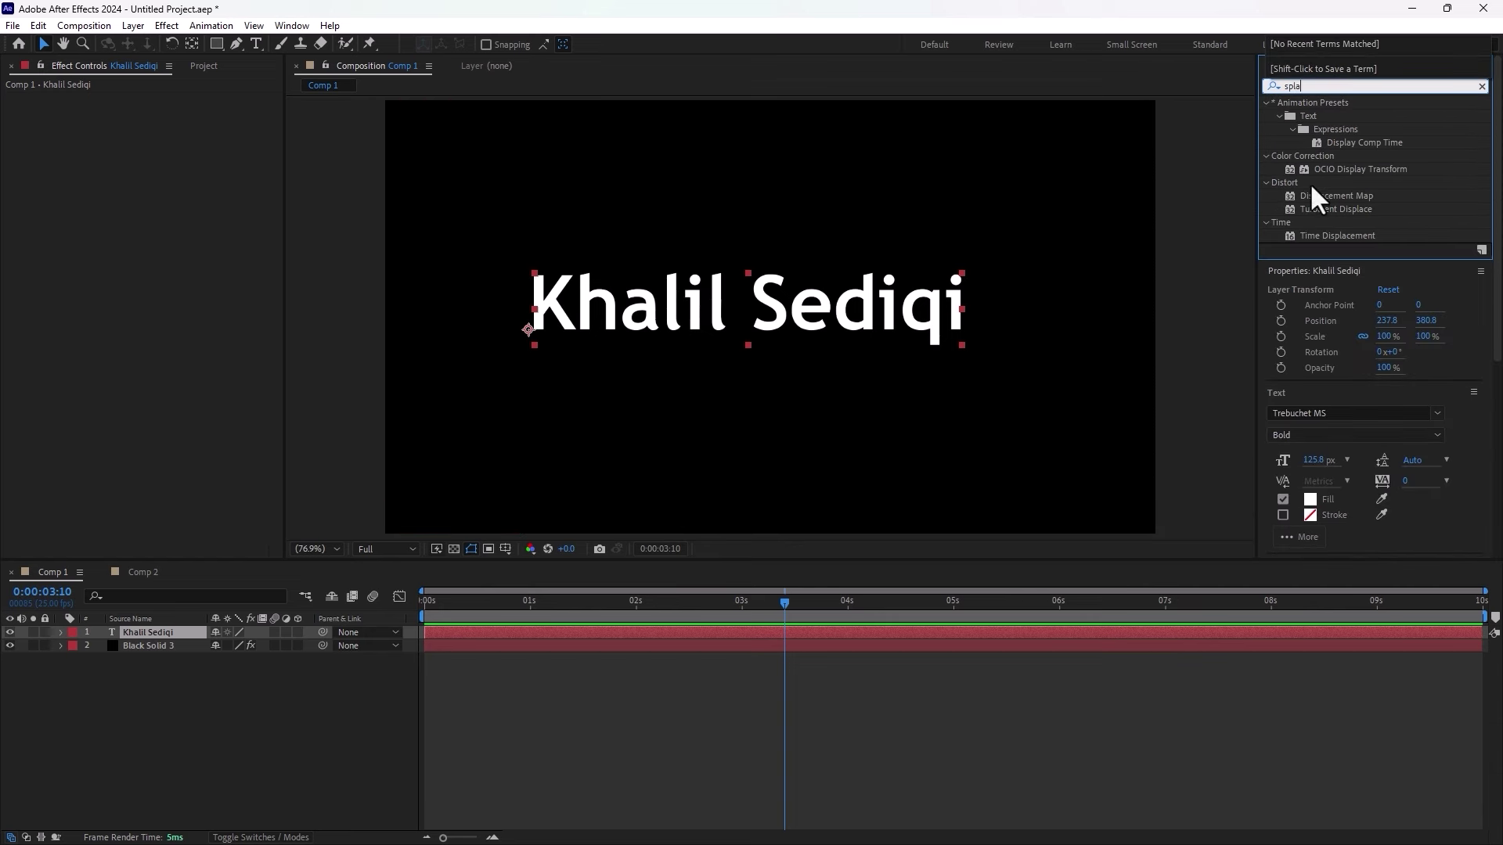
pyautogui.click(1360, 199)
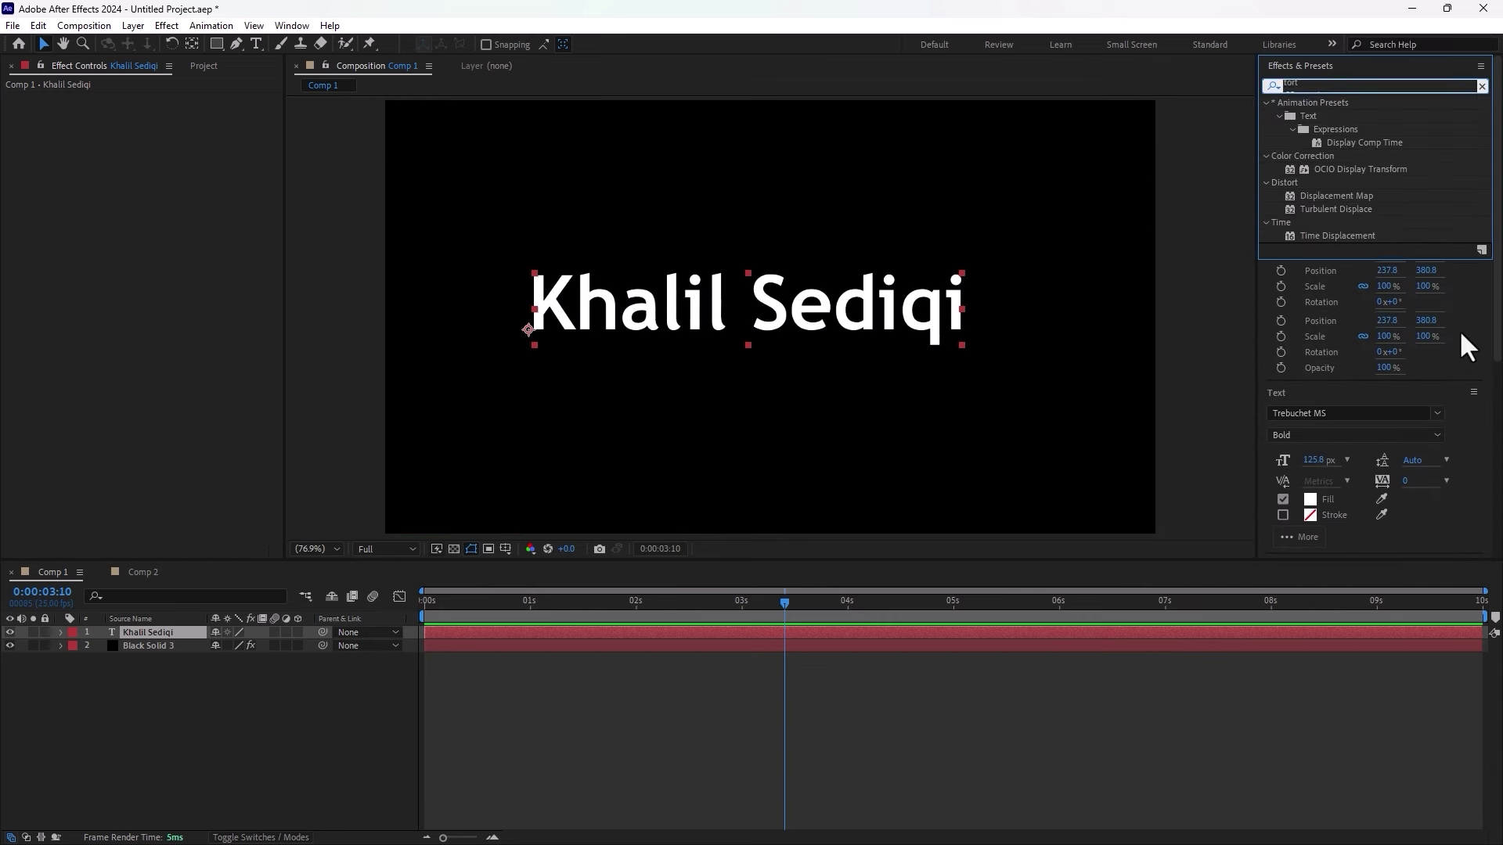
pyautogui.press('BackSpace')
pyautogui.press('BackSpace')
pyautogui.press('BackSpace')
pyautogui.press('BackSpace')
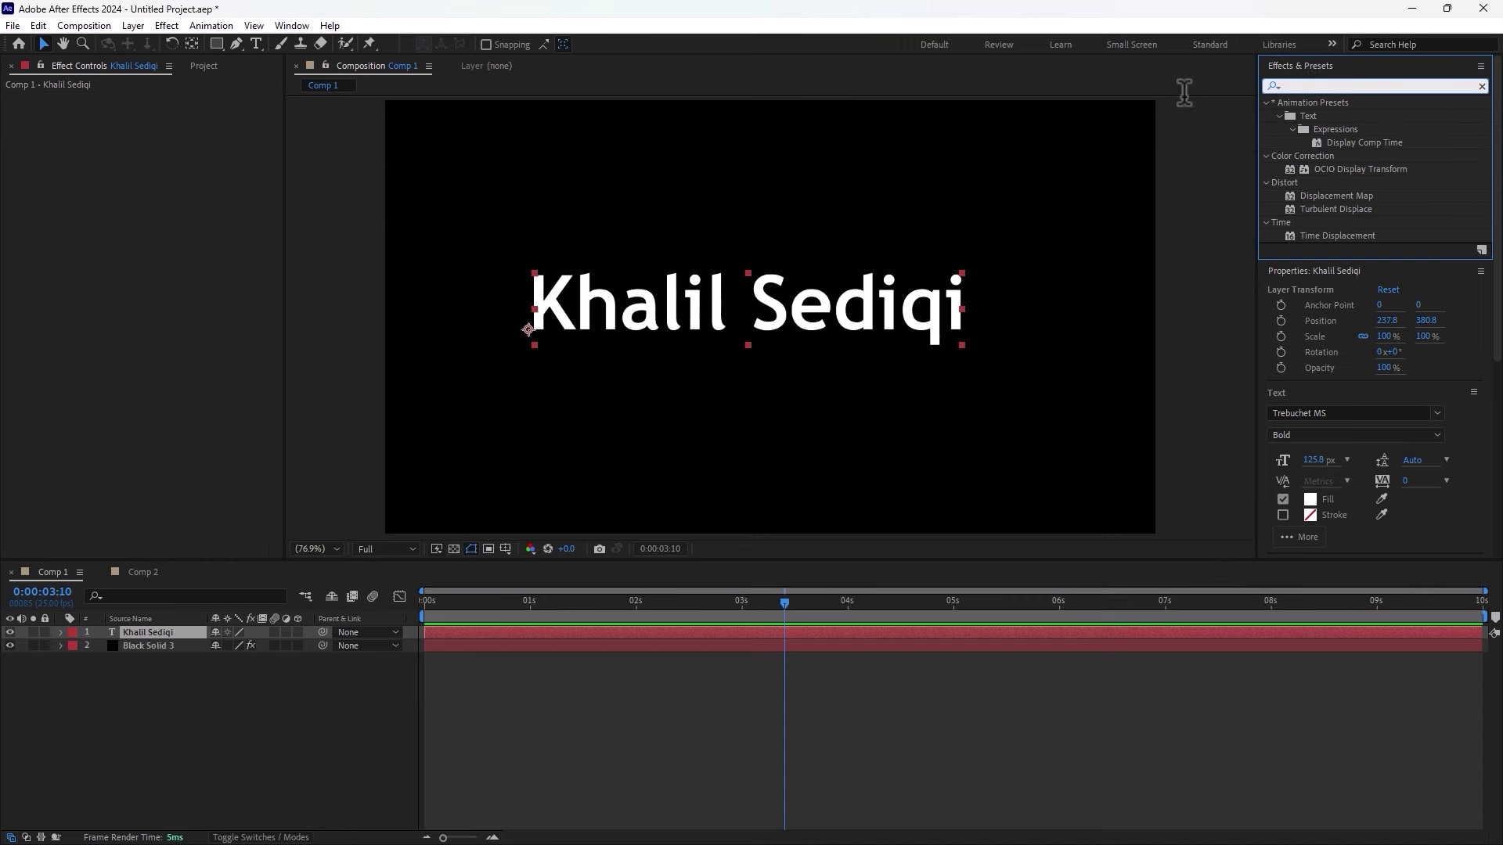
pyautogui.write('pl')
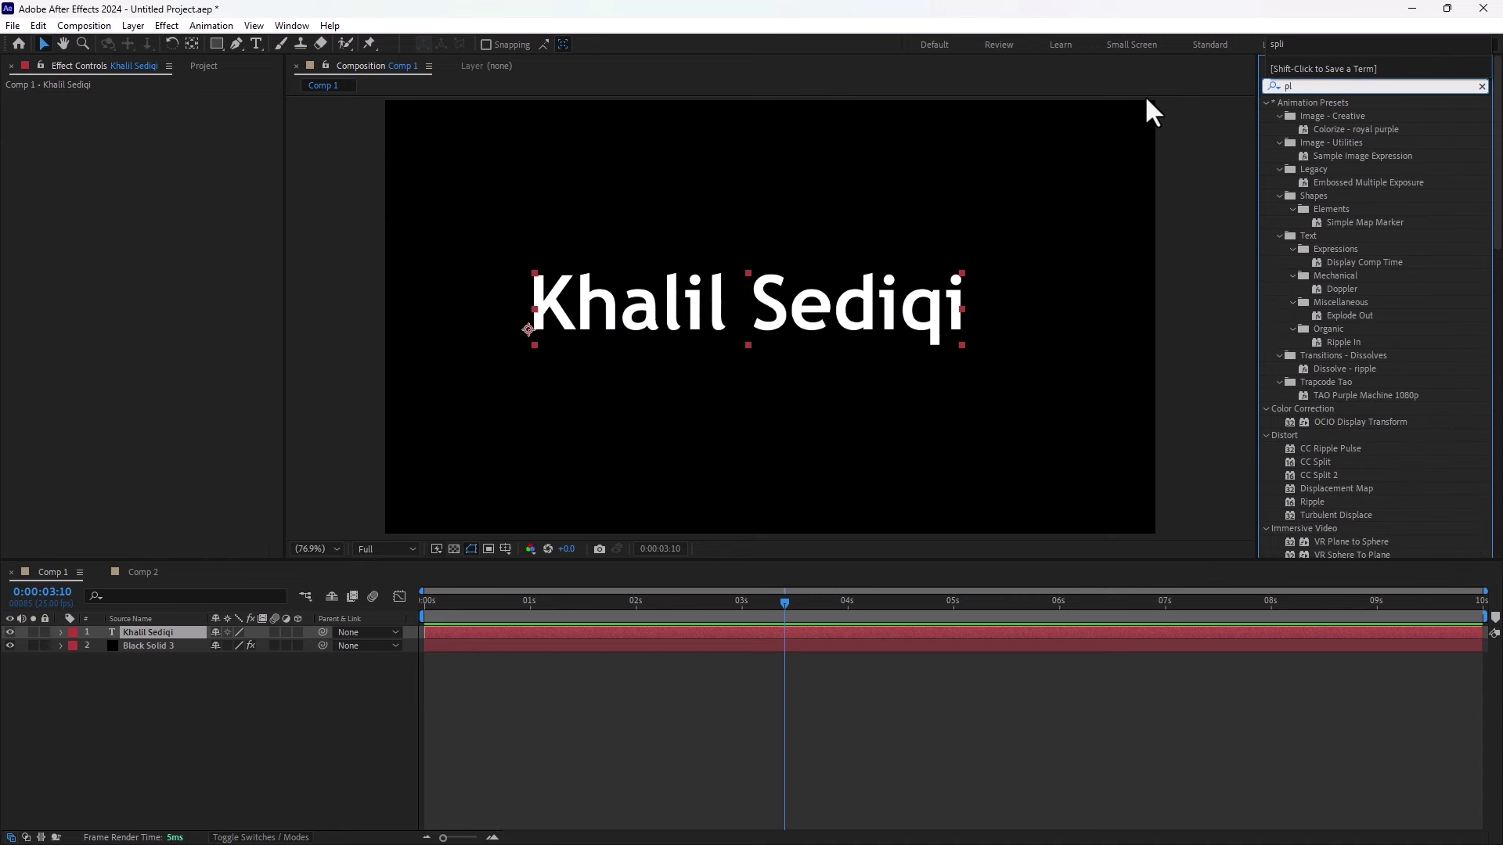
pyautogui.write('as')
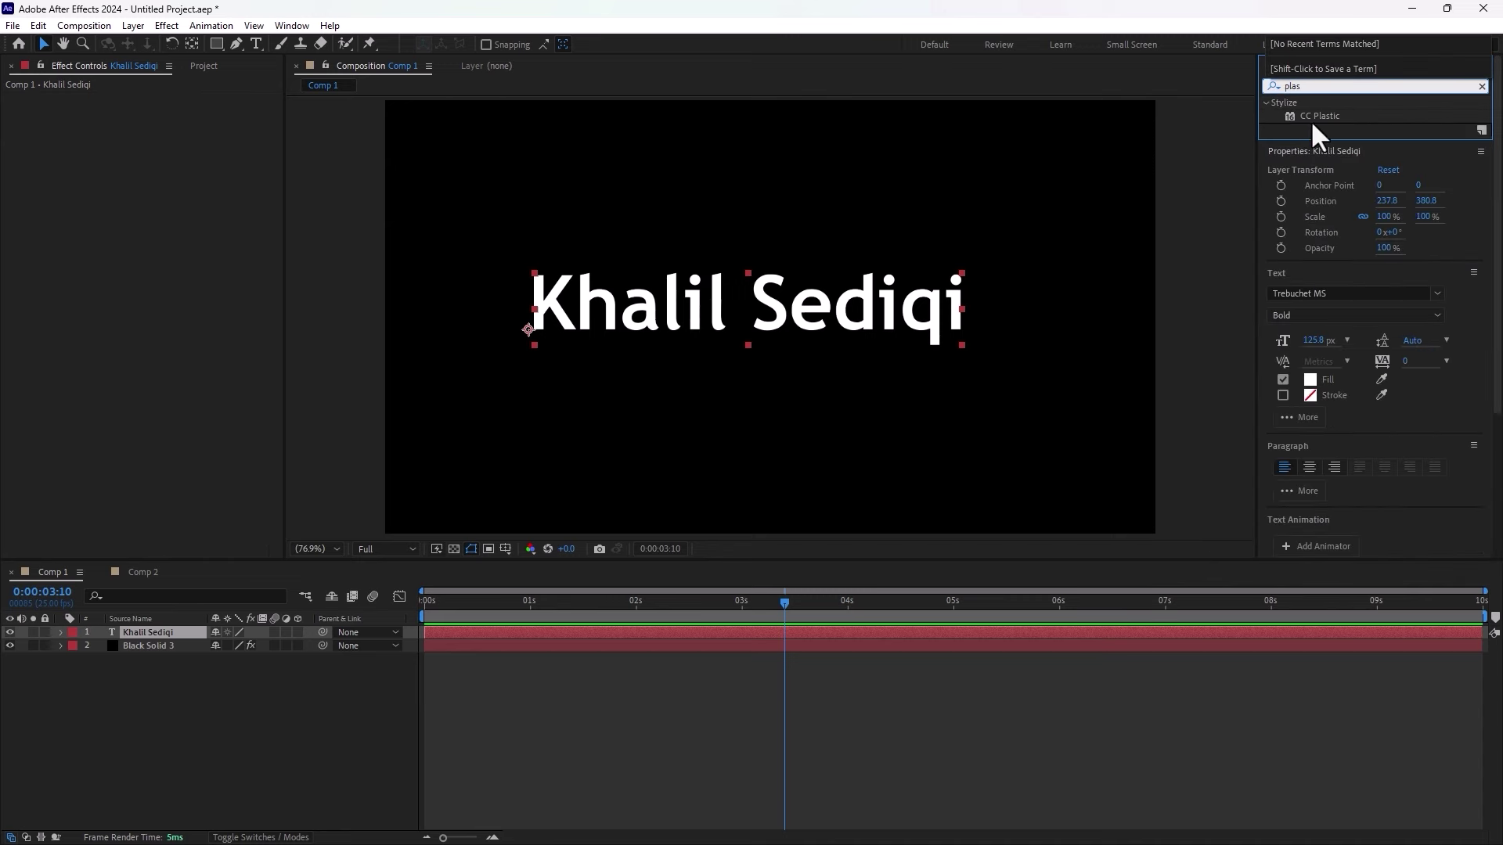
pyautogui.moveTo(1312, 116); pyautogui.dragTo(832, 312)
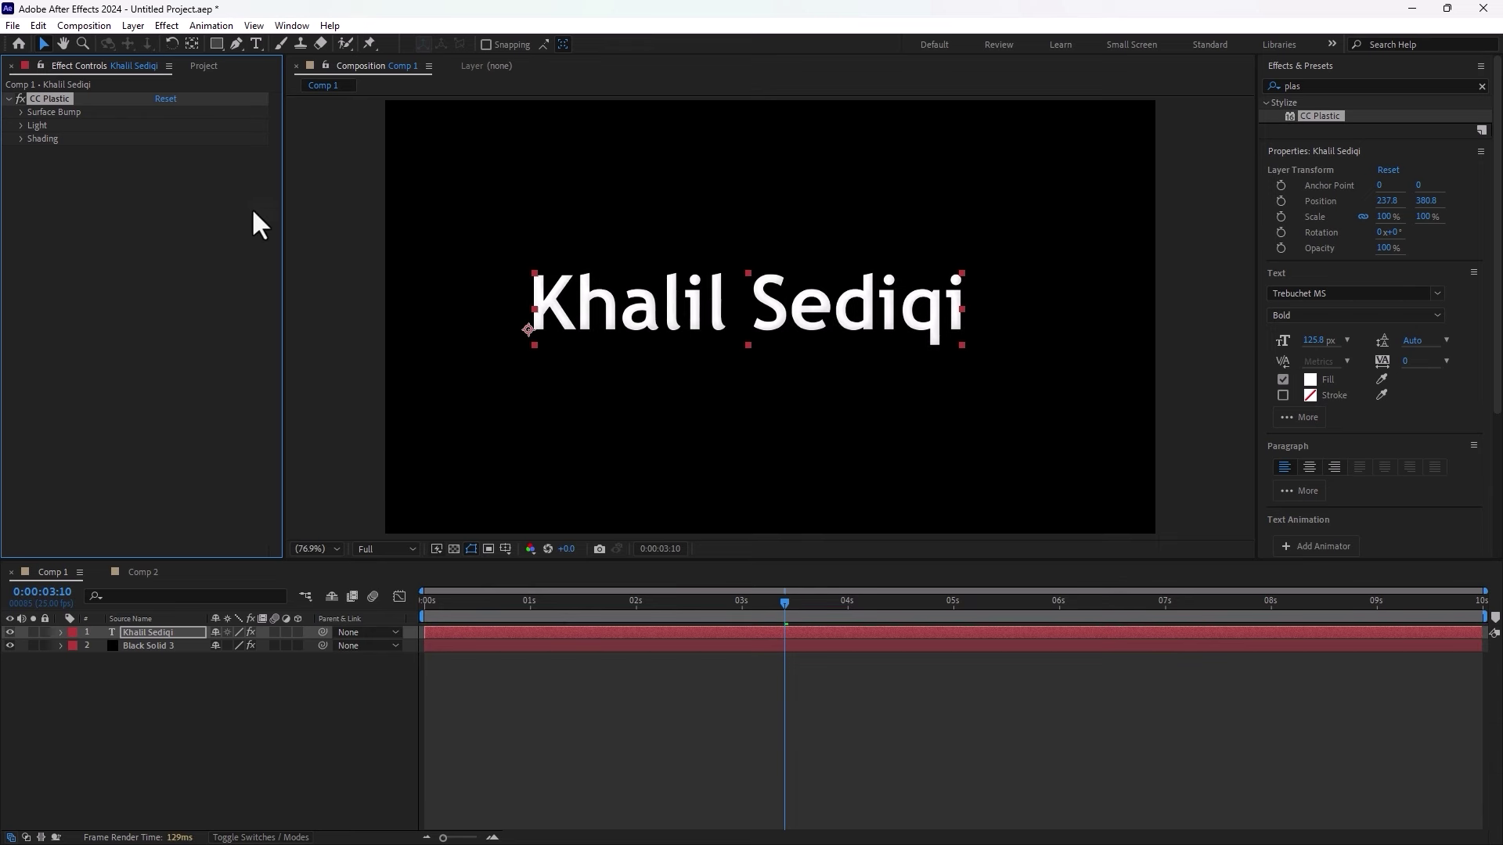
# Raise CC Plastic's Surface Bump Softness to 23 and set the text fill to yellow FFC600.
pyautogui.click(21, 114)
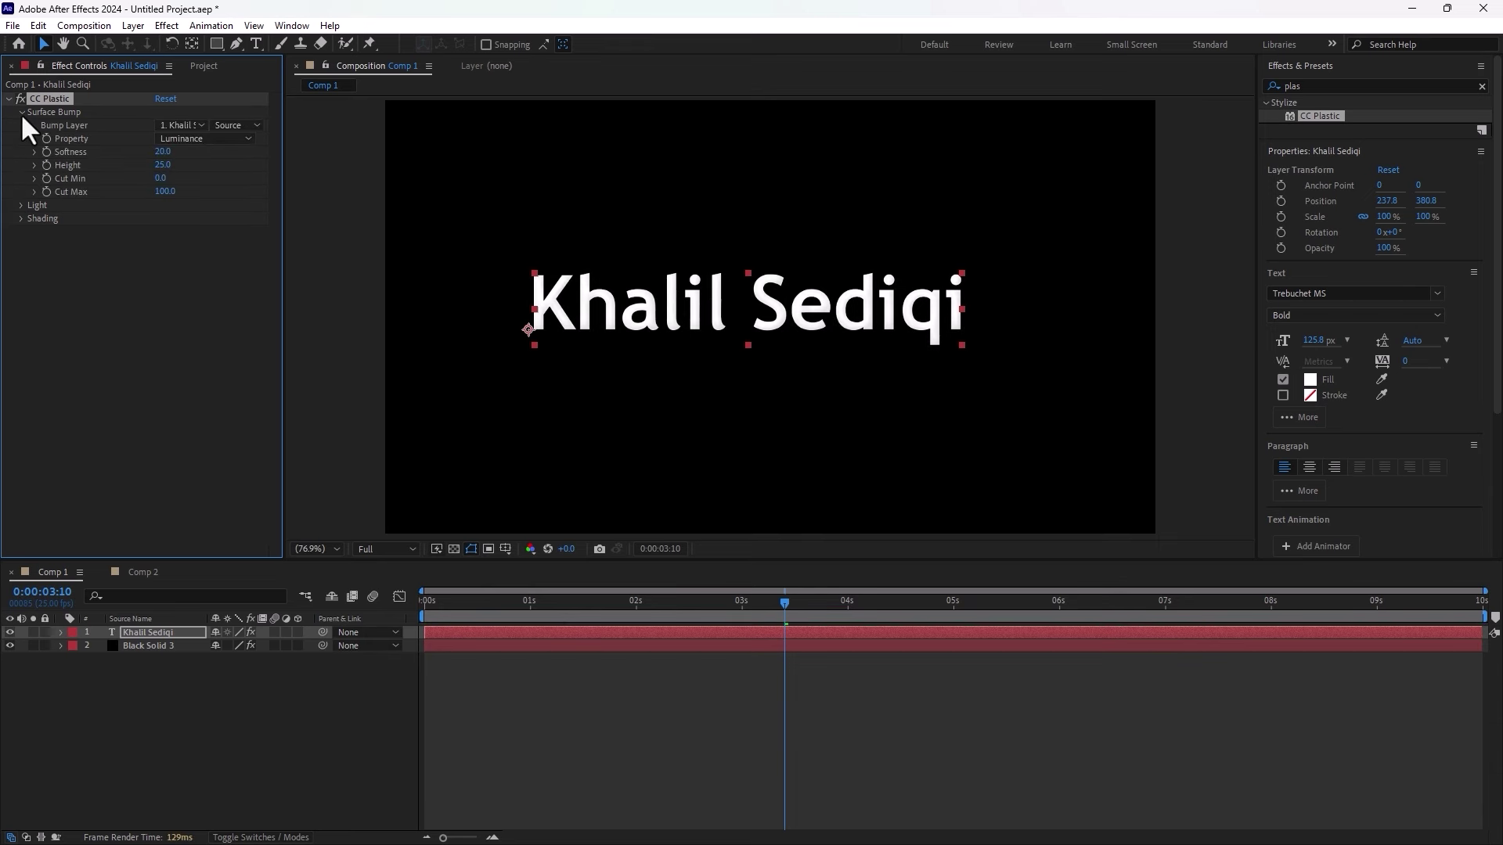
pyautogui.moveTo(162, 152); pyautogui.dragTo(378, 179)
pyautogui.click(145, 636)
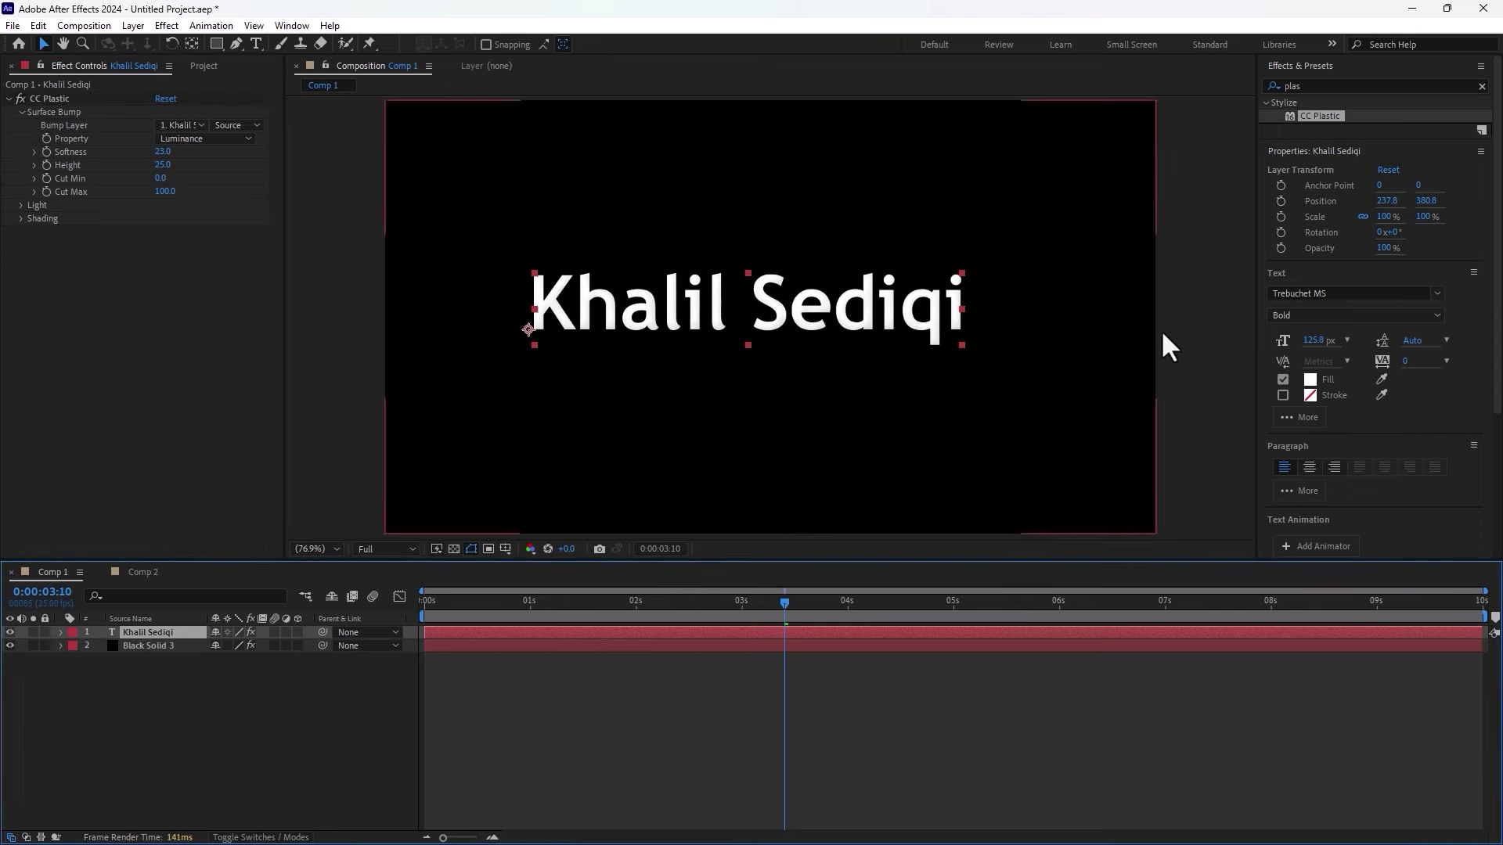
pyautogui.click(1300, 396)
pyautogui.click(1310, 380)
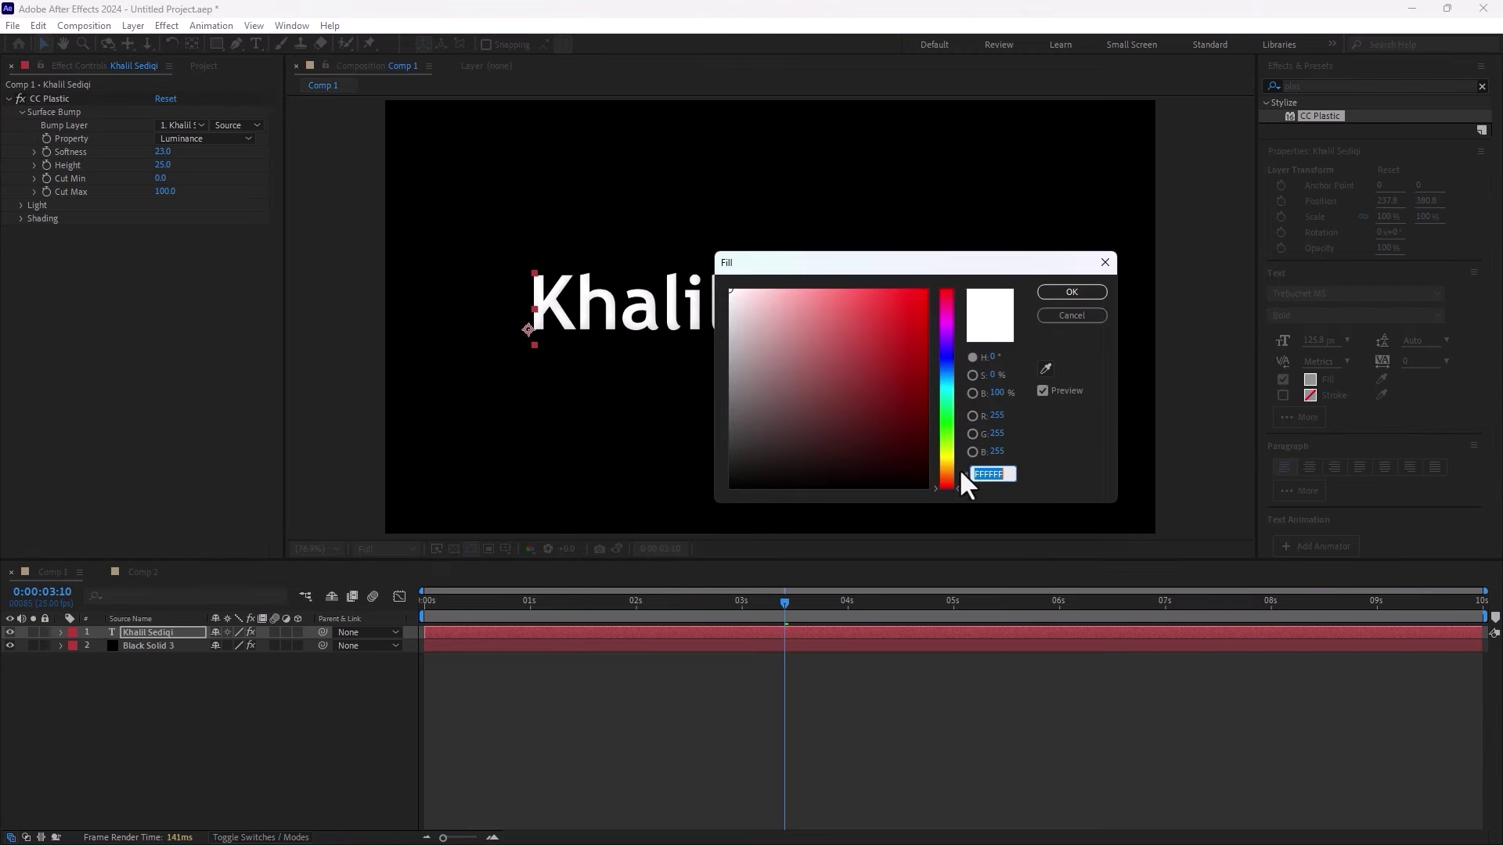
pyautogui.click(947, 463)
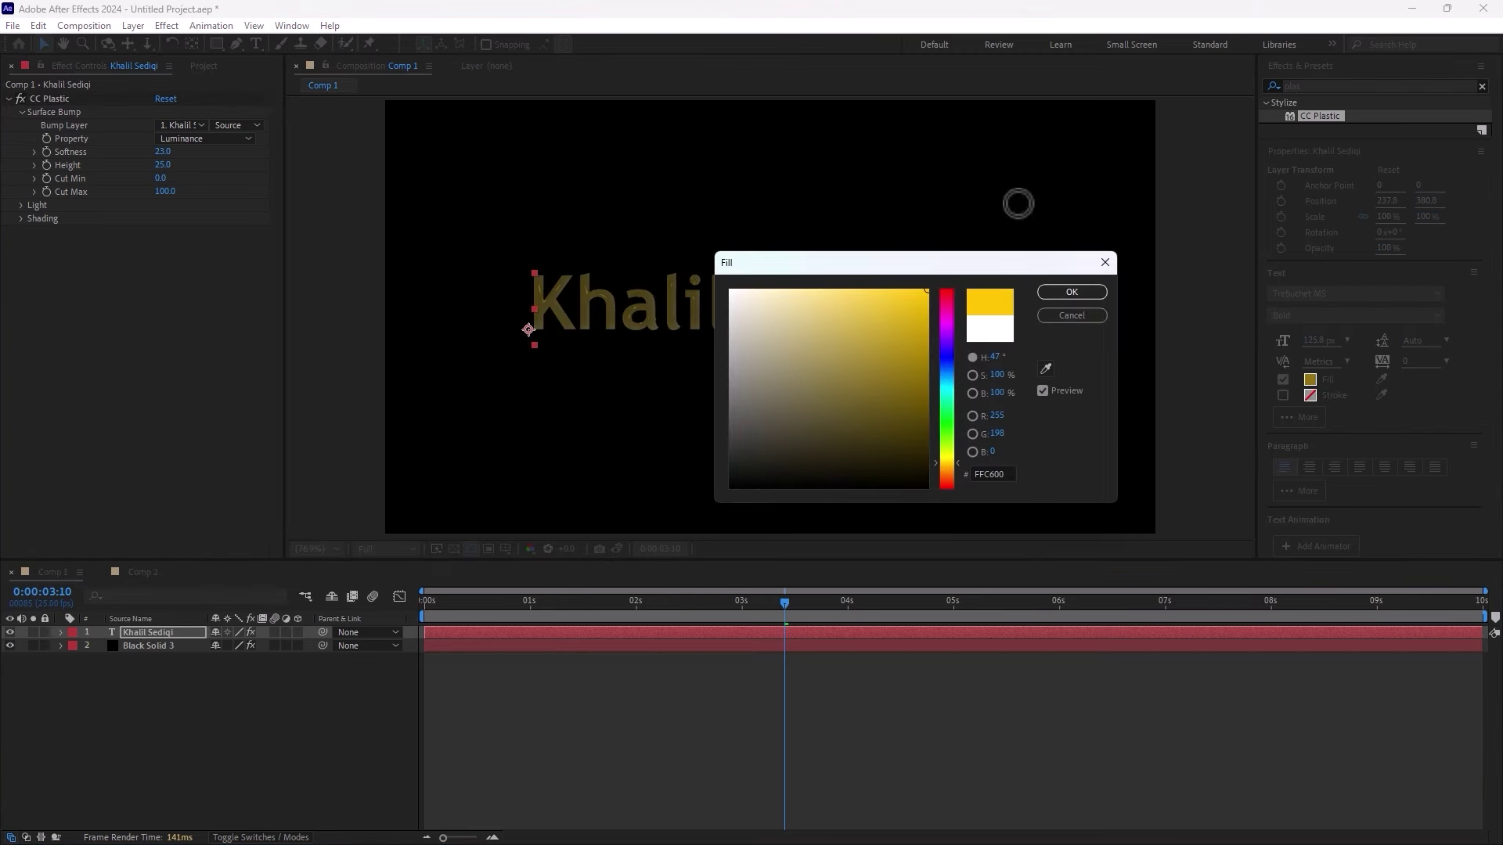
pyautogui.click(1072, 292)
pyautogui.scroll(4, 663, 293)
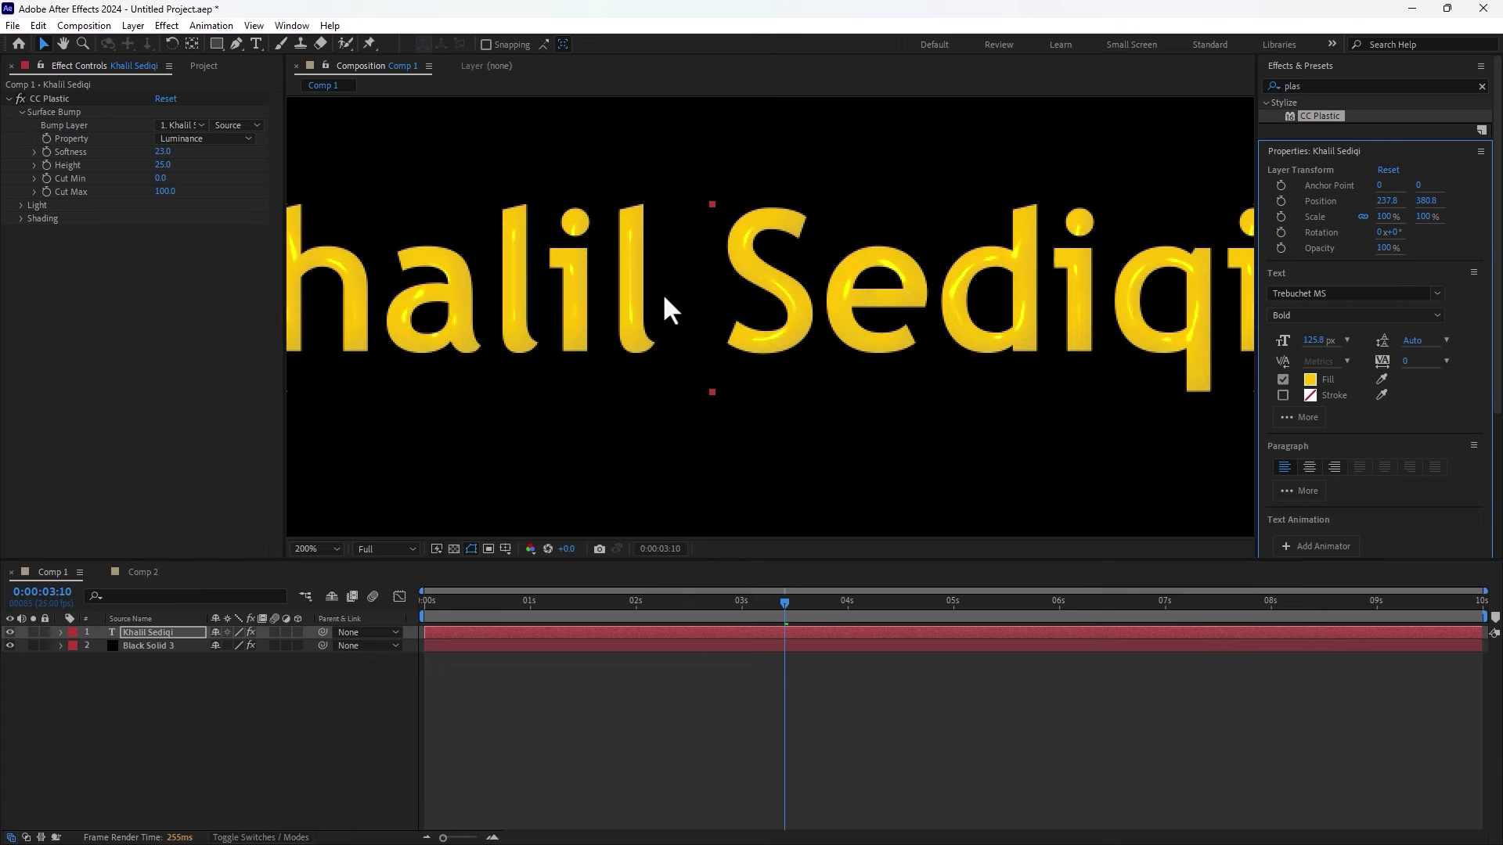
# Tune CC Plastic's Surface Bump: Softness 21, Height 12, and adjust Cut Max around 39.
pyautogui.moveTo(168, 155); pyautogui.dragTo(225, 225)
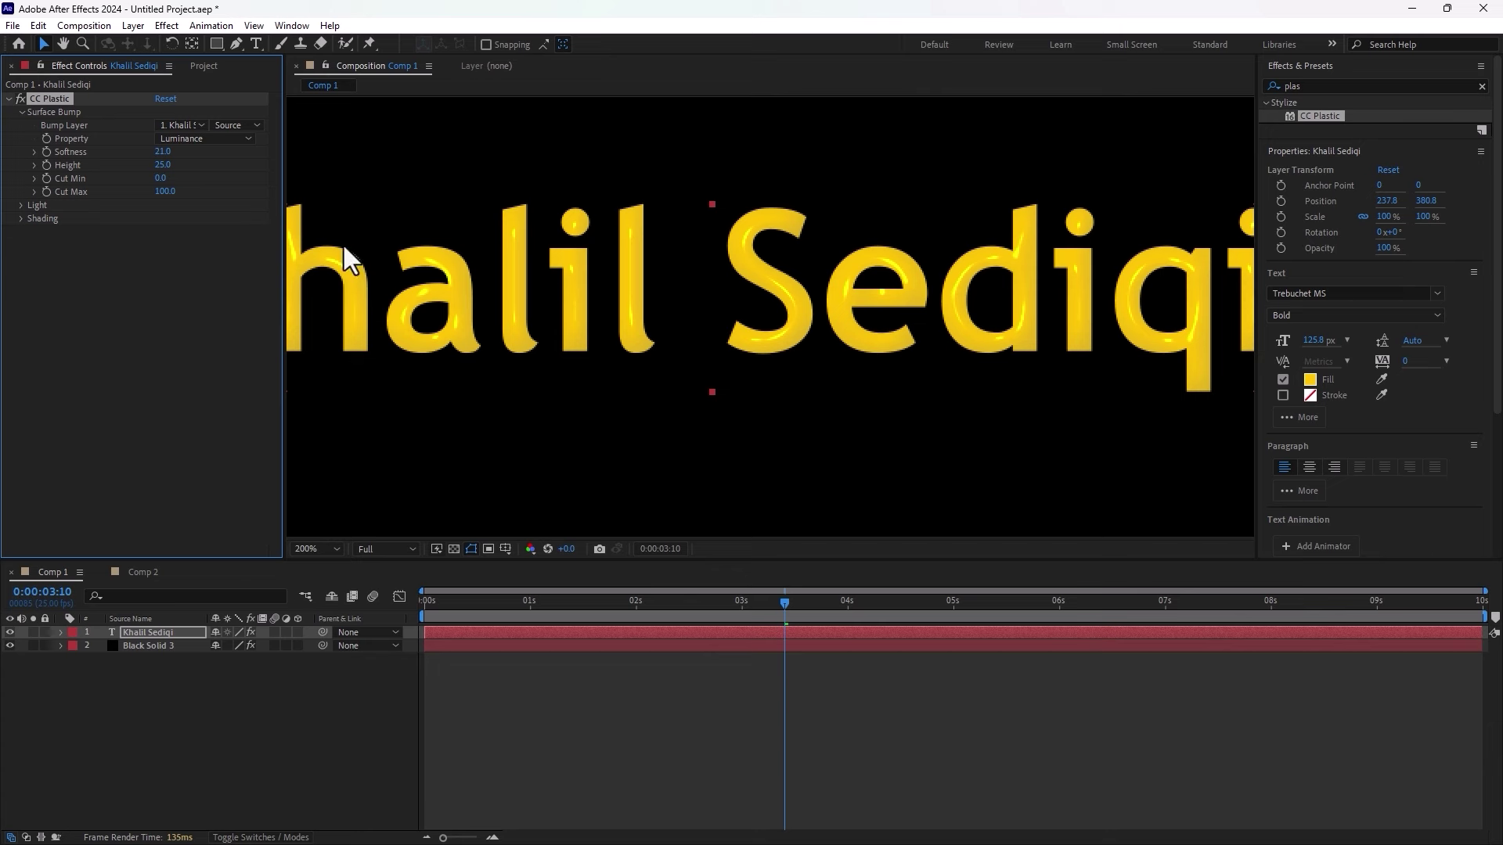
pyautogui.moveTo(160, 176)
pyautogui.mouseDown()
pyautogui.moveTo(312, 141)
pyautogui.moveTo(111, 194)
pyautogui.moveTo(184, 164)
pyautogui.moveTo(158, 185)
pyautogui.moveTo(194, 181)
pyautogui.moveTo(167, 185)
pyautogui.mouseUp()
pyautogui.click(165, 191)
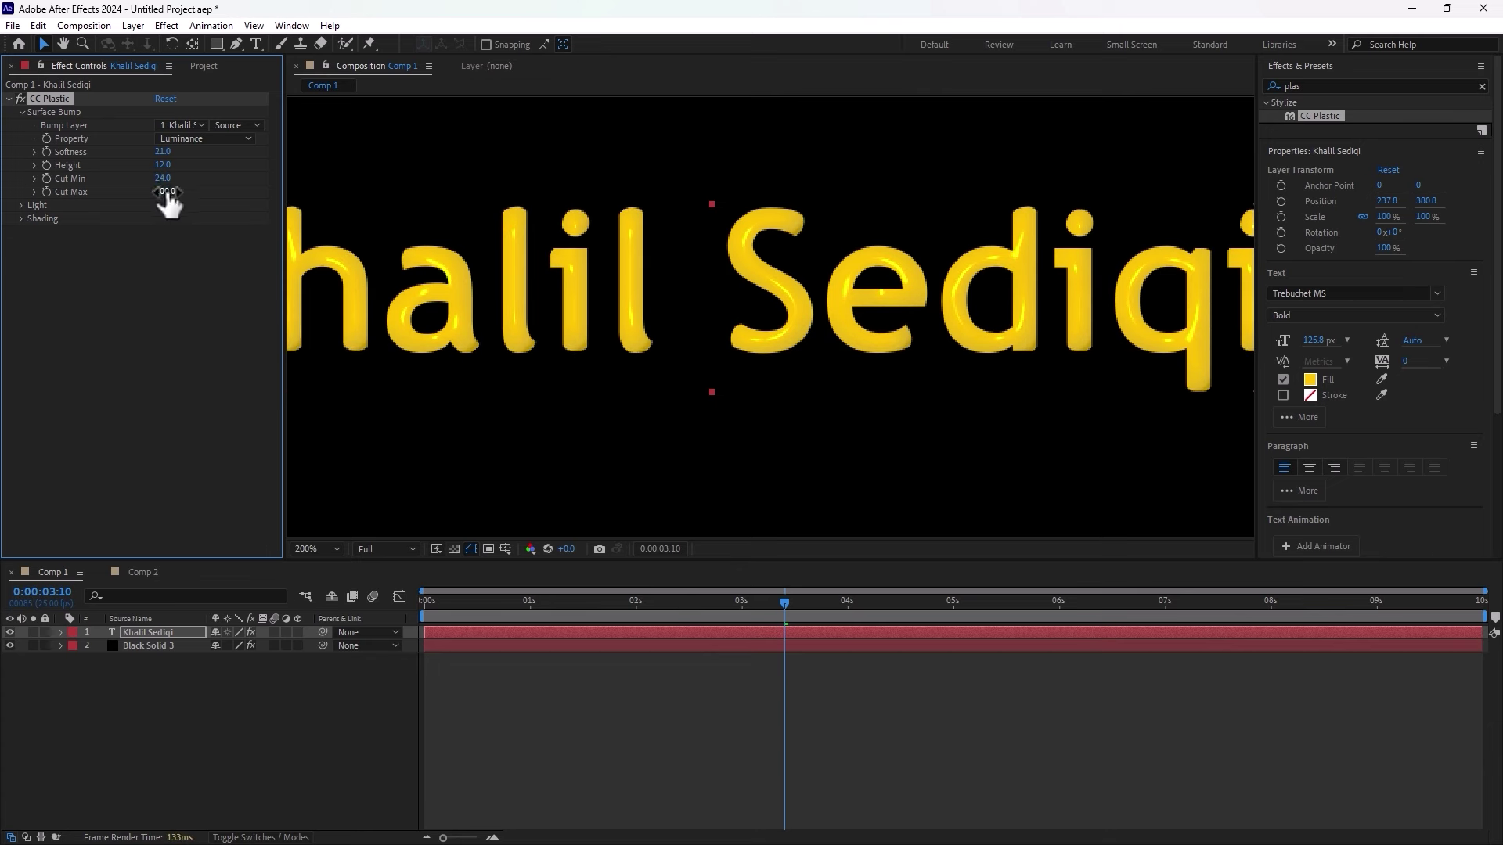
pyautogui.write('39')
pyautogui.press('Return')
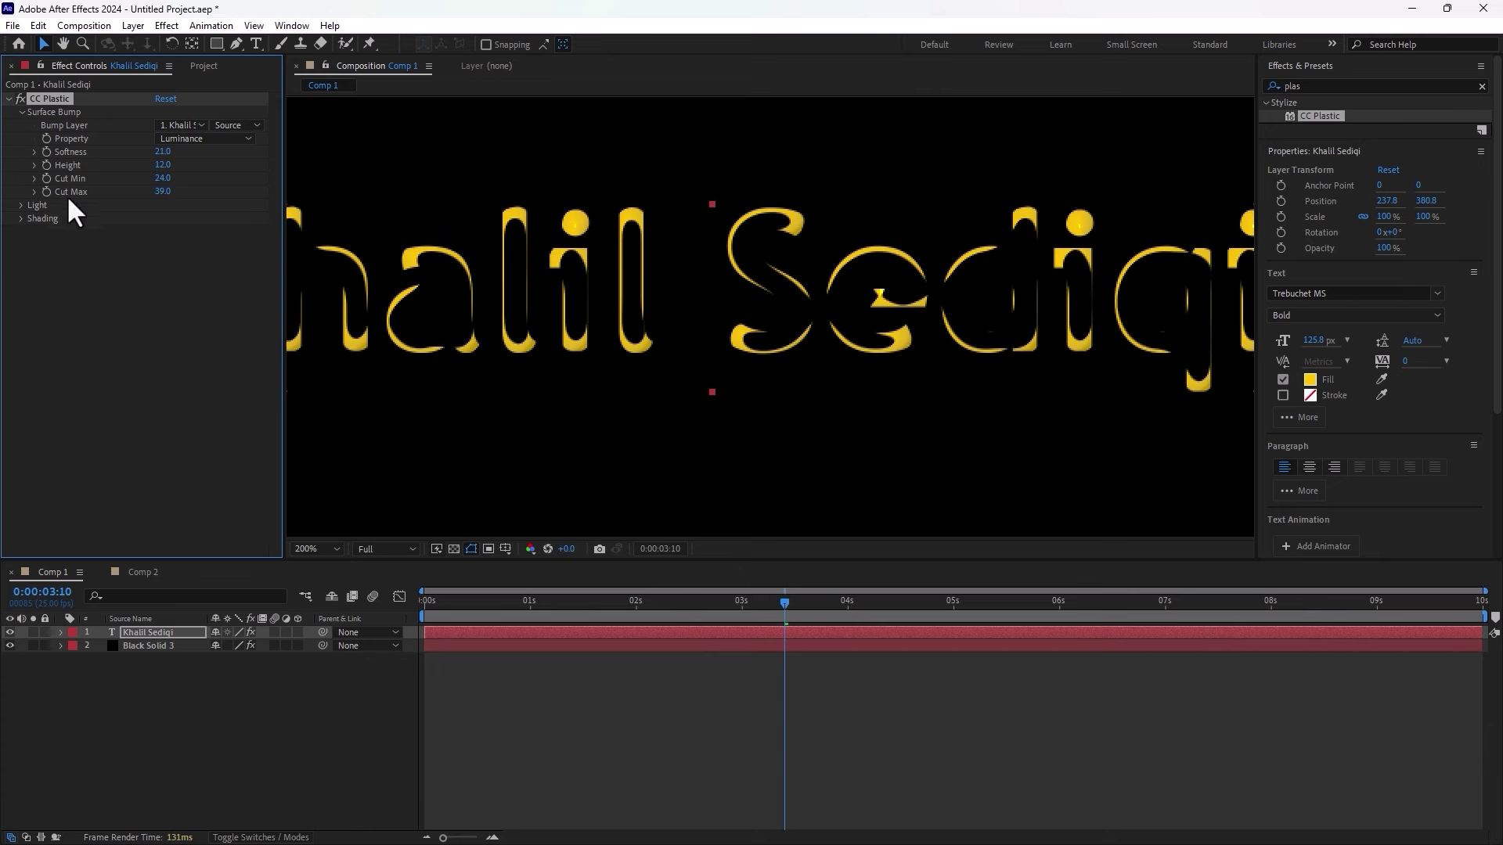
pyautogui.moveTo(162, 191)
pyautogui.mouseDown()
pyautogui.moveTo(86, 197)
pyautogui.moveTo(163, 196)
pyautogui.mouseUp()
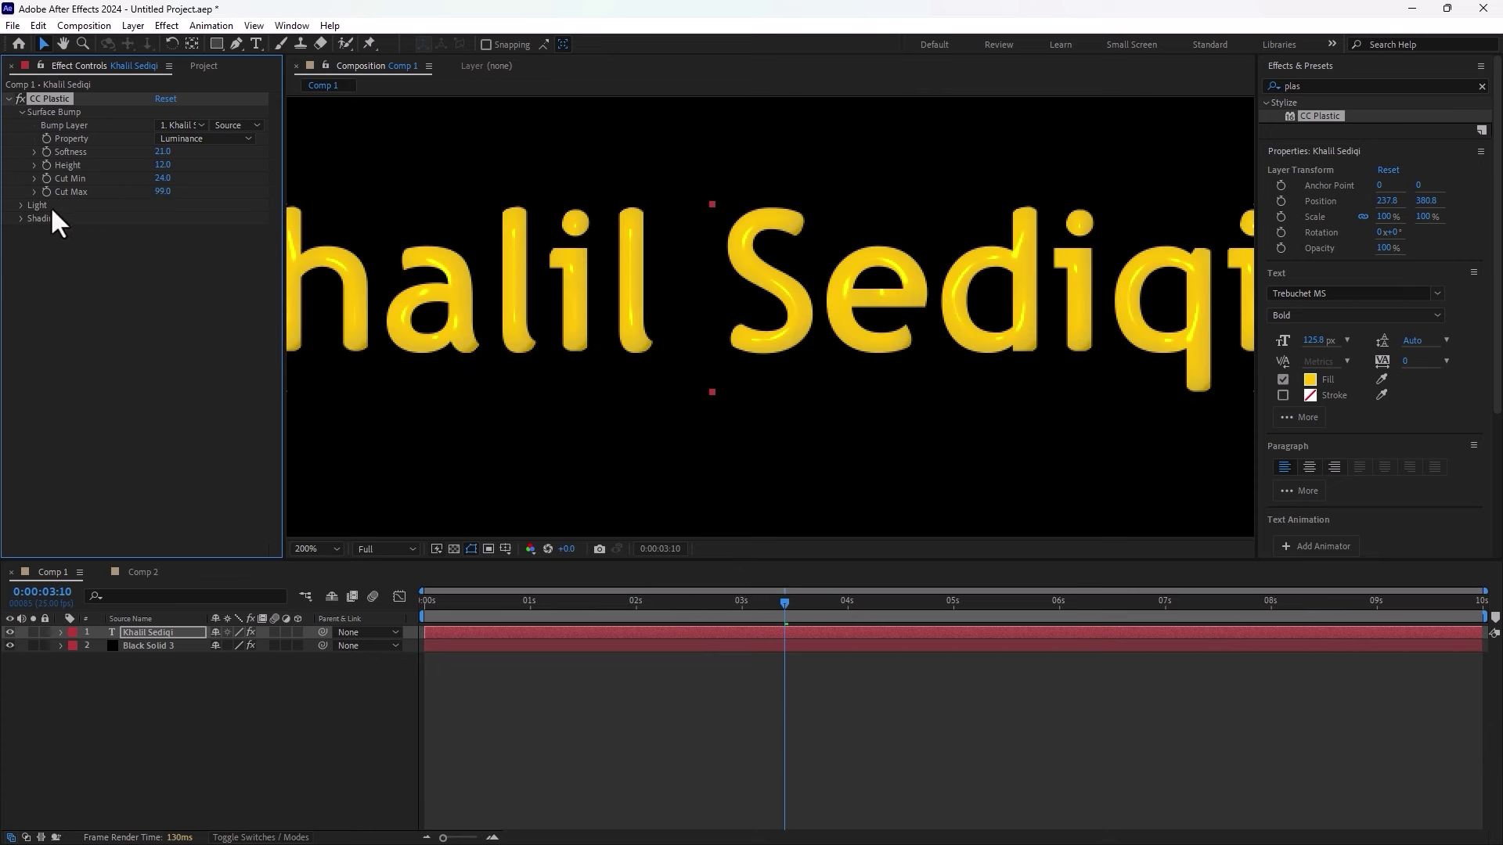
# Set CC Plastic's Light Intensity to 152 and Shading Ambient to 61.
pyautogui.click(20, 205)
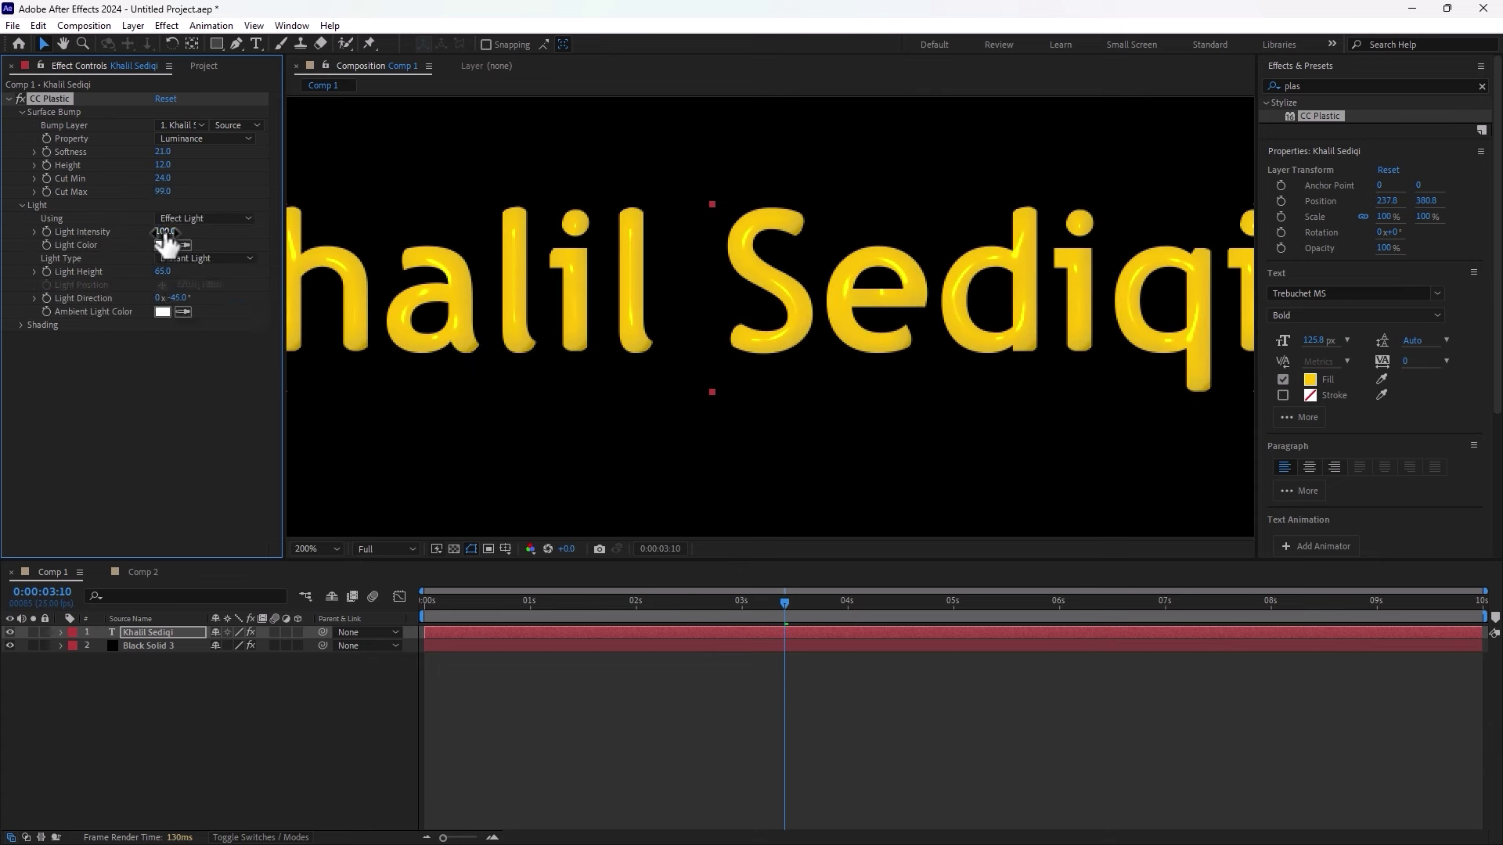
pyautogui.moveTo(162, 231)
pyautogui.mouseDown()
pyautogui.moveTo(300, 213)
pyautogui.moveTo(190, 229)
pyautogui.moveTo(202, 226)
pyautogui.moveTo(151, 267)
pyautogui.mouseUp()
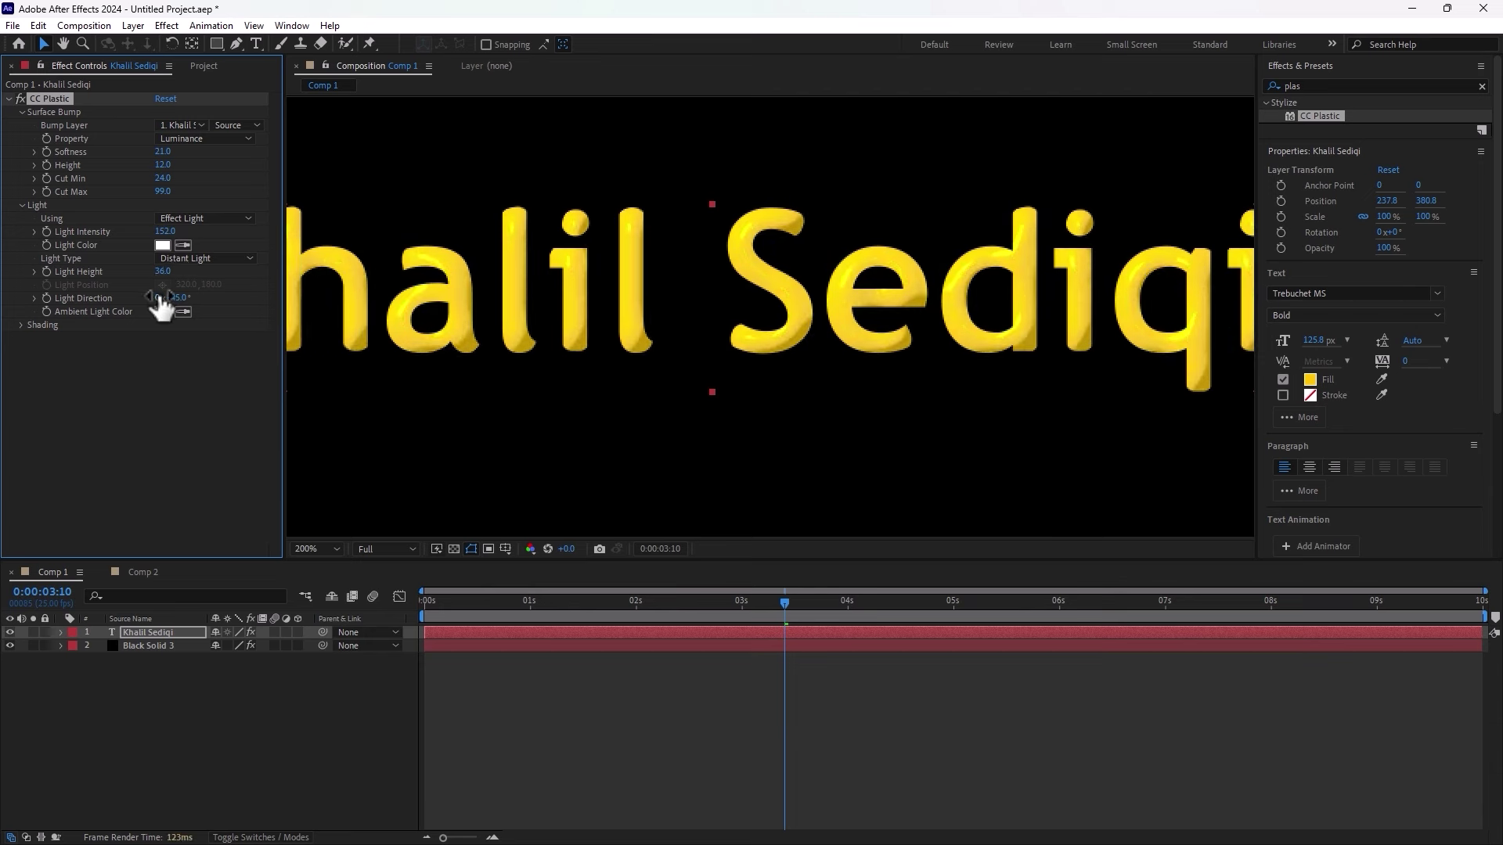
pyautogui.click(19, 324)
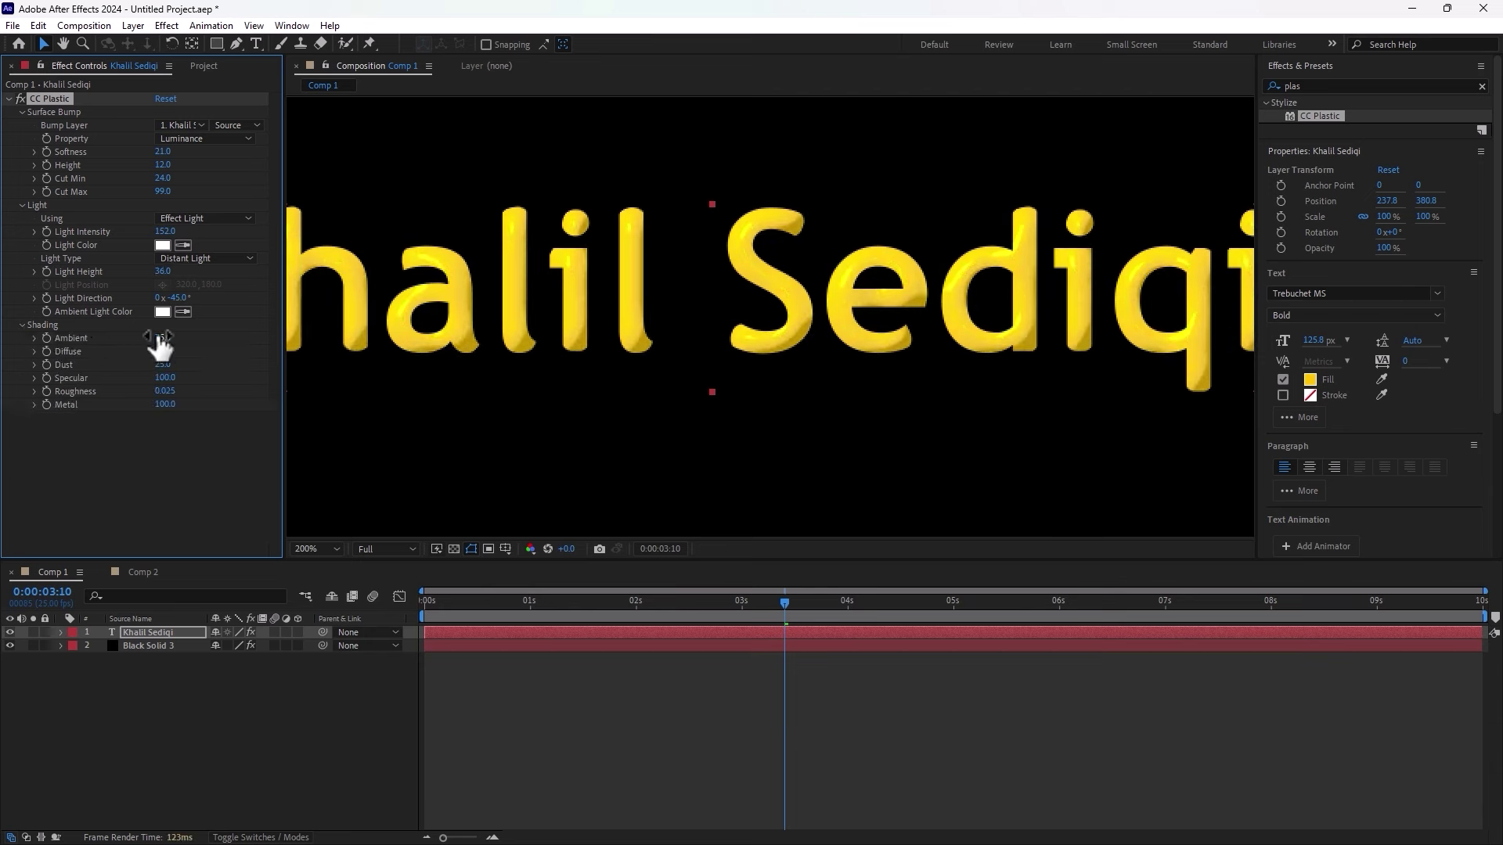
pyautogui.moveTo(161, 338)
pyautogui.mouseDown()
pyautogui.moveTo(184, 338)
pyautogui.moveTo(131, 323)
pyautogui.moveTo(149, 321)
pyautogui.mouseUp()
pyautogui.press(',')
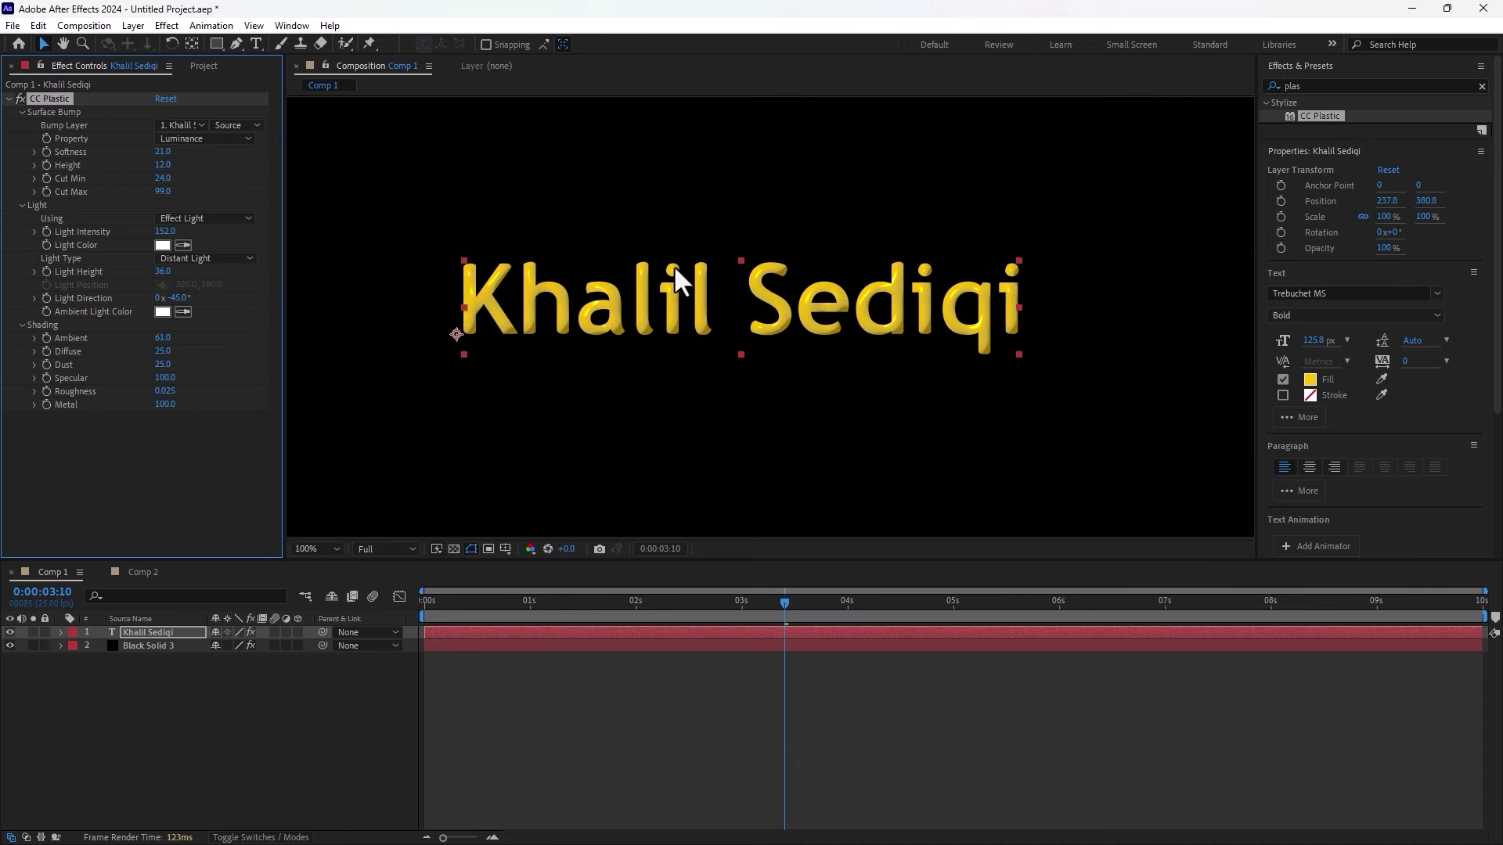
pyautogui.press('.')
# Deselect the text layer and bring the Notepad list of CC effects forward.
pyautogui.click(297, 758)
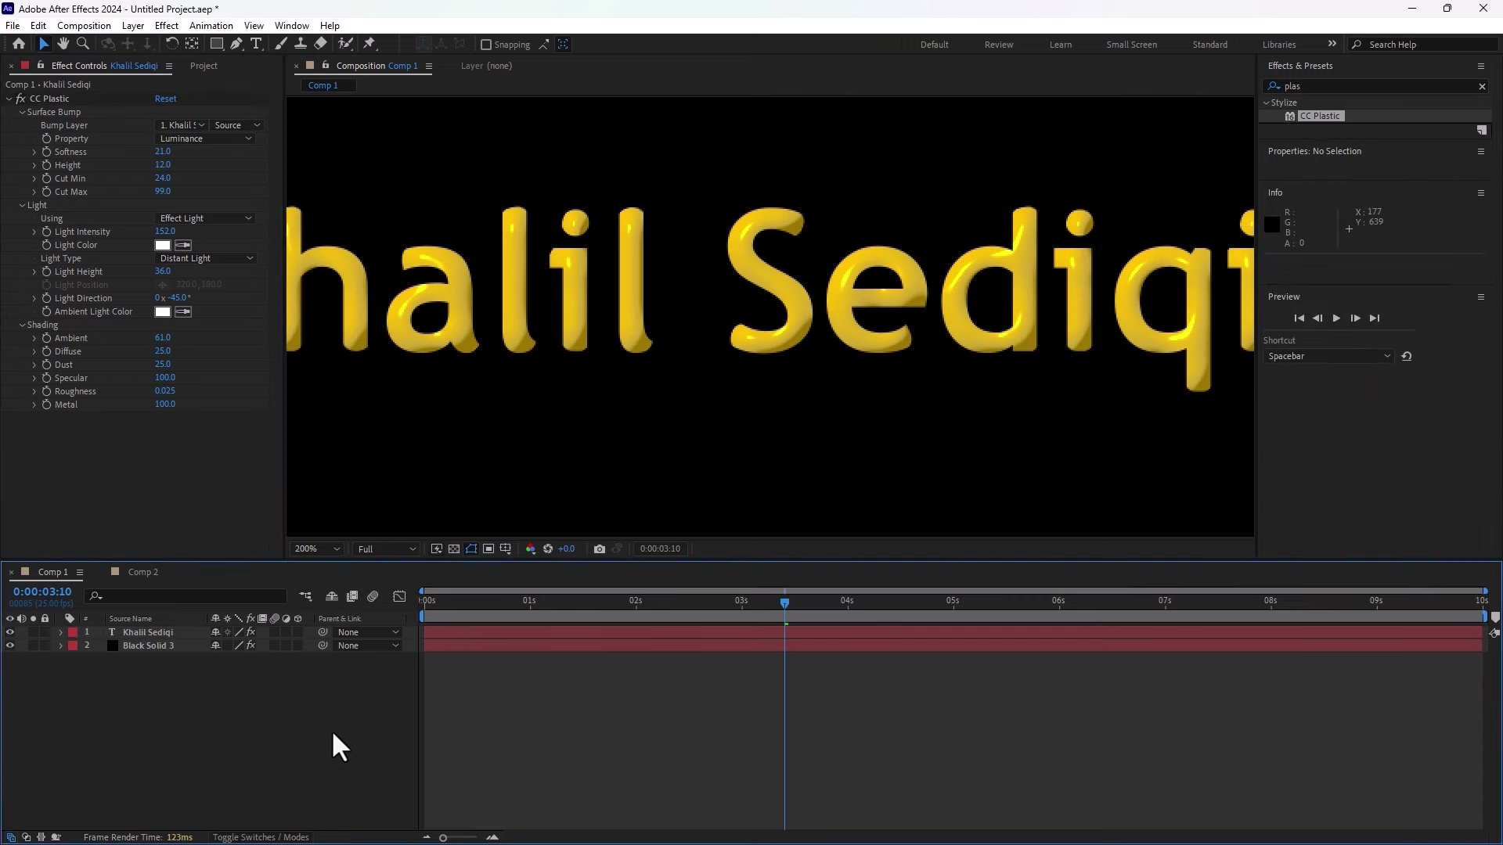
pyautogui.click(648, 827)
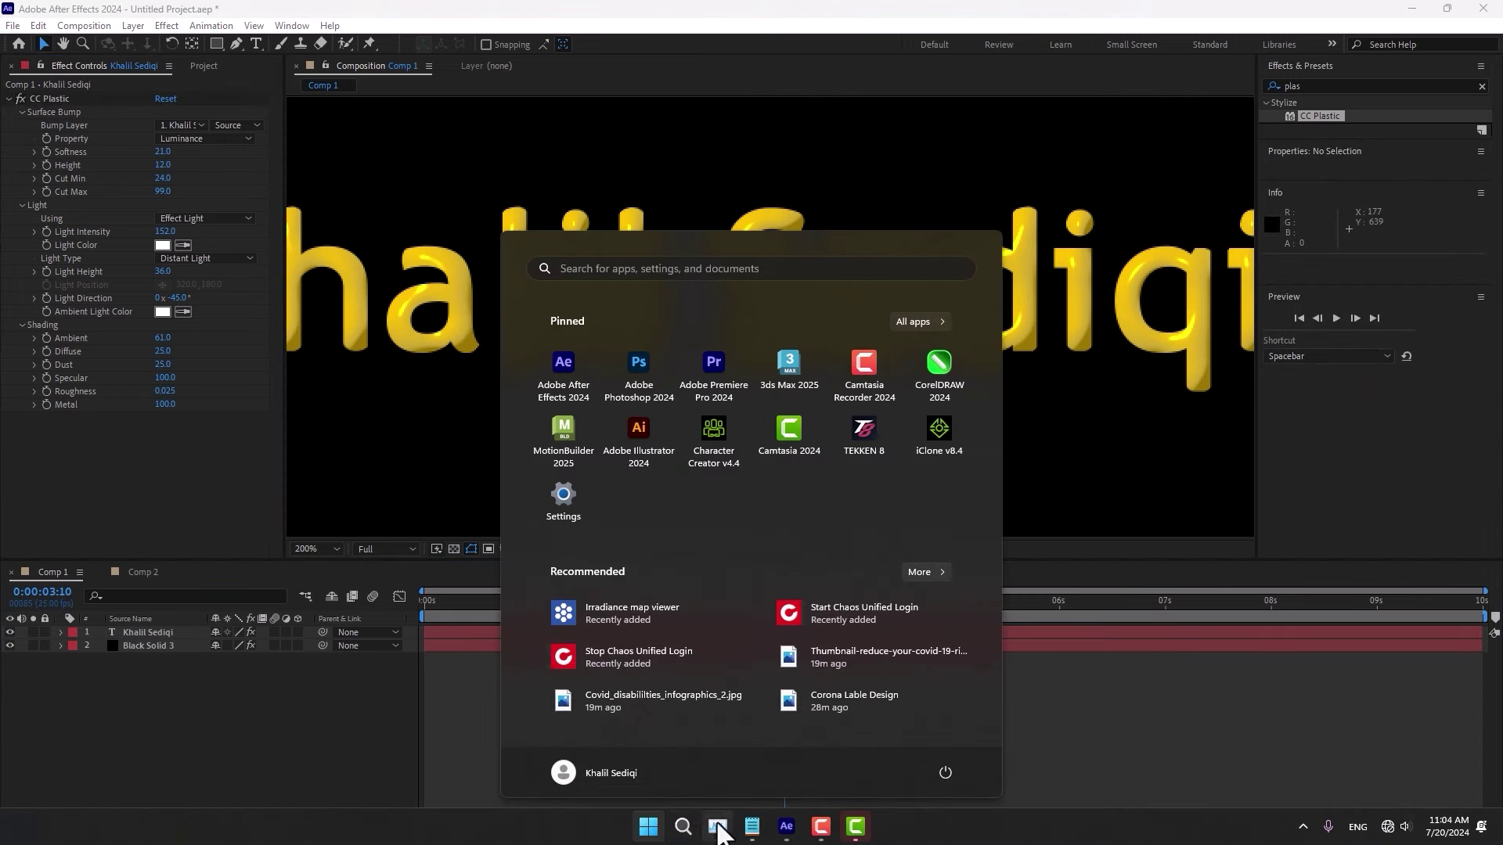
pyautogui.click(752, 826)
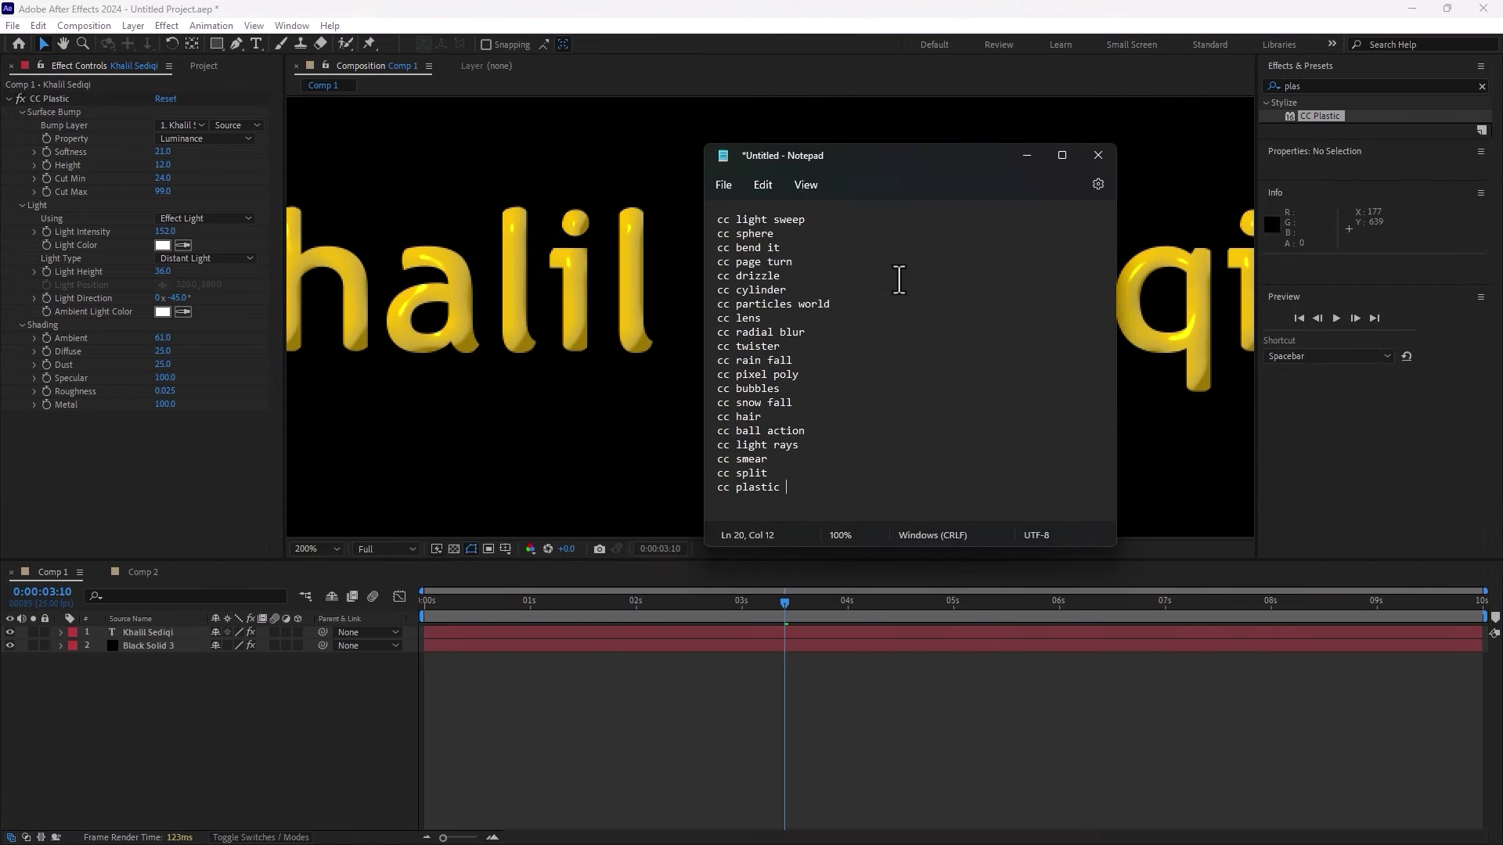